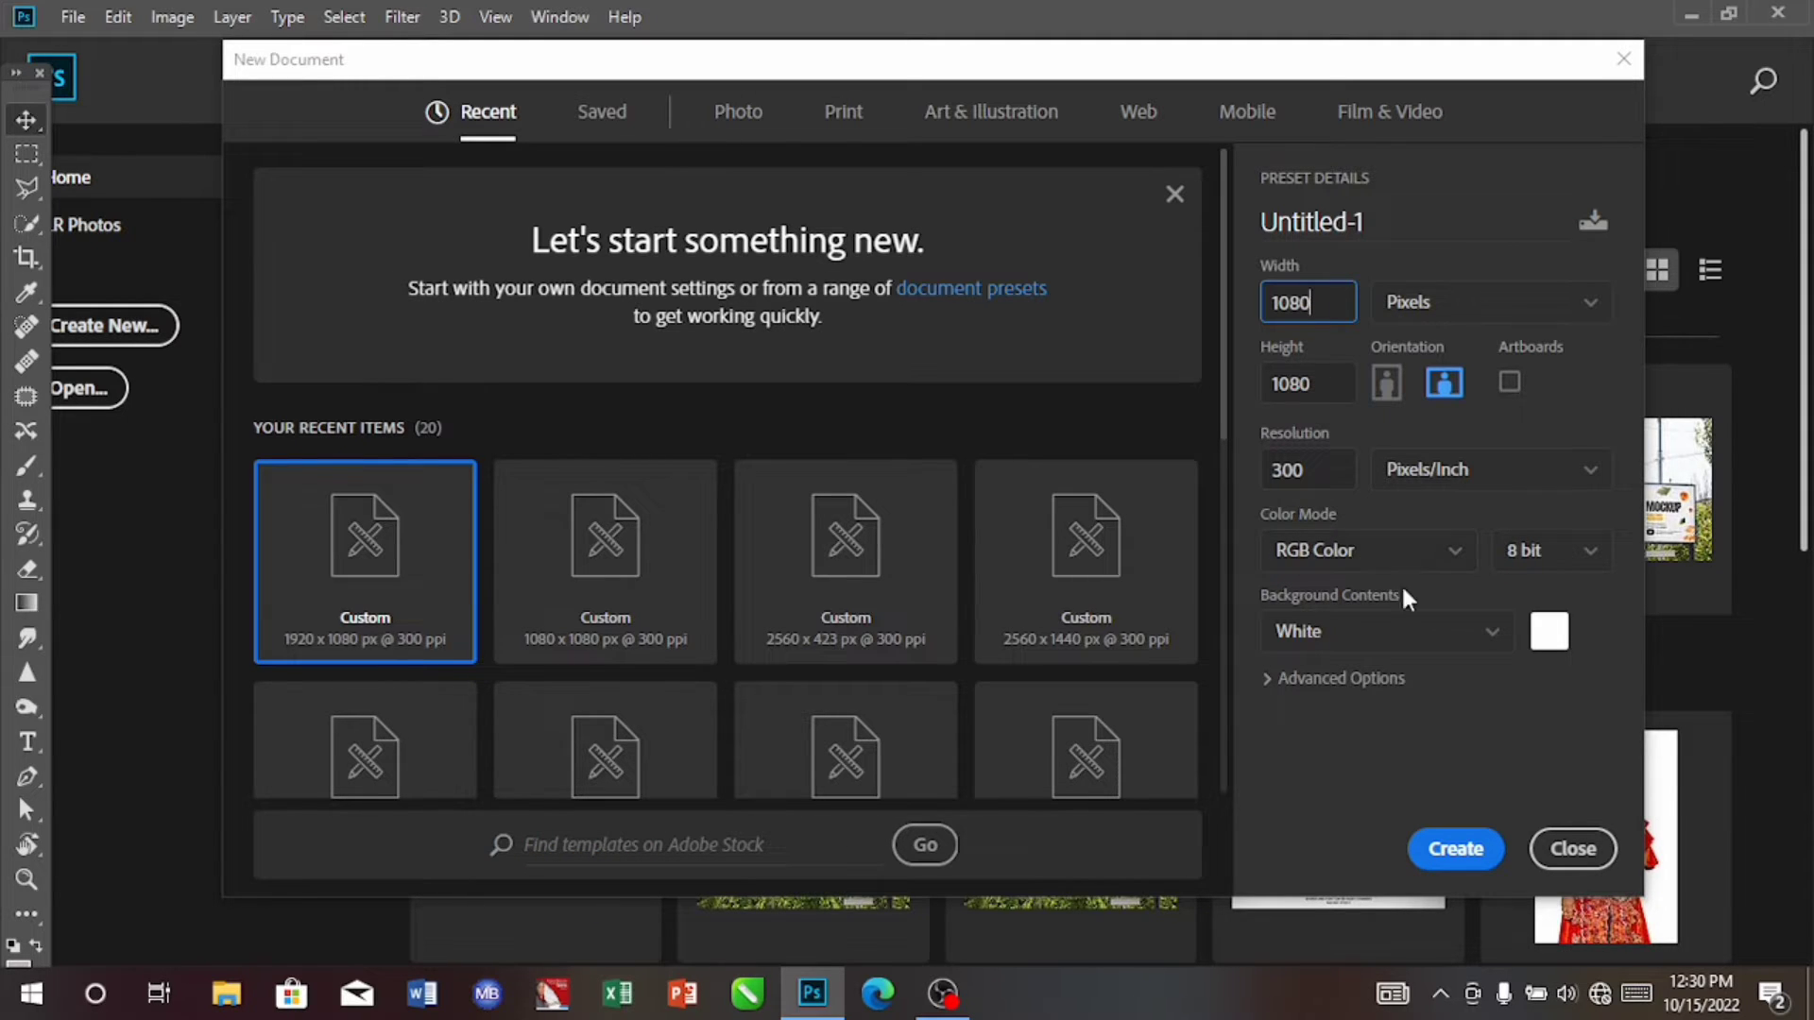
Step: Create the 1080 x 1080 px document at 300 pixels/inch and place the image IMG_1171 from the Documents folder on its canvas
click(1448, 855)
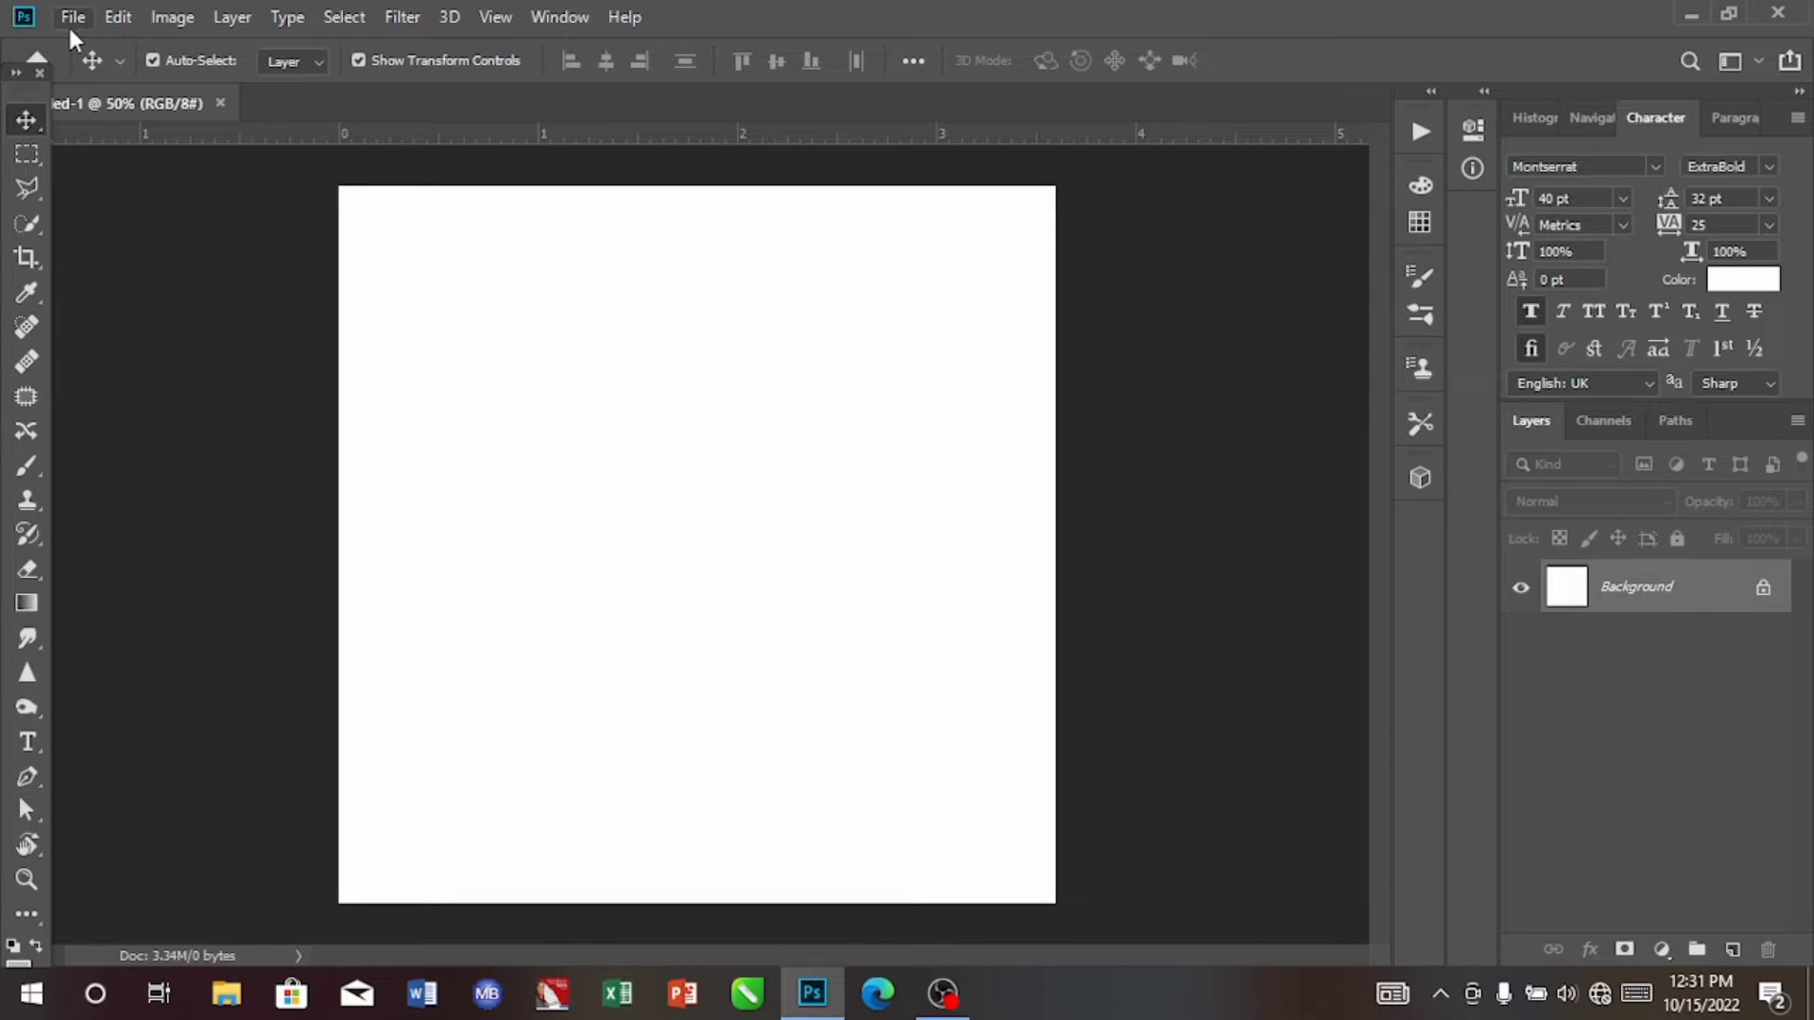
click(228, 995)
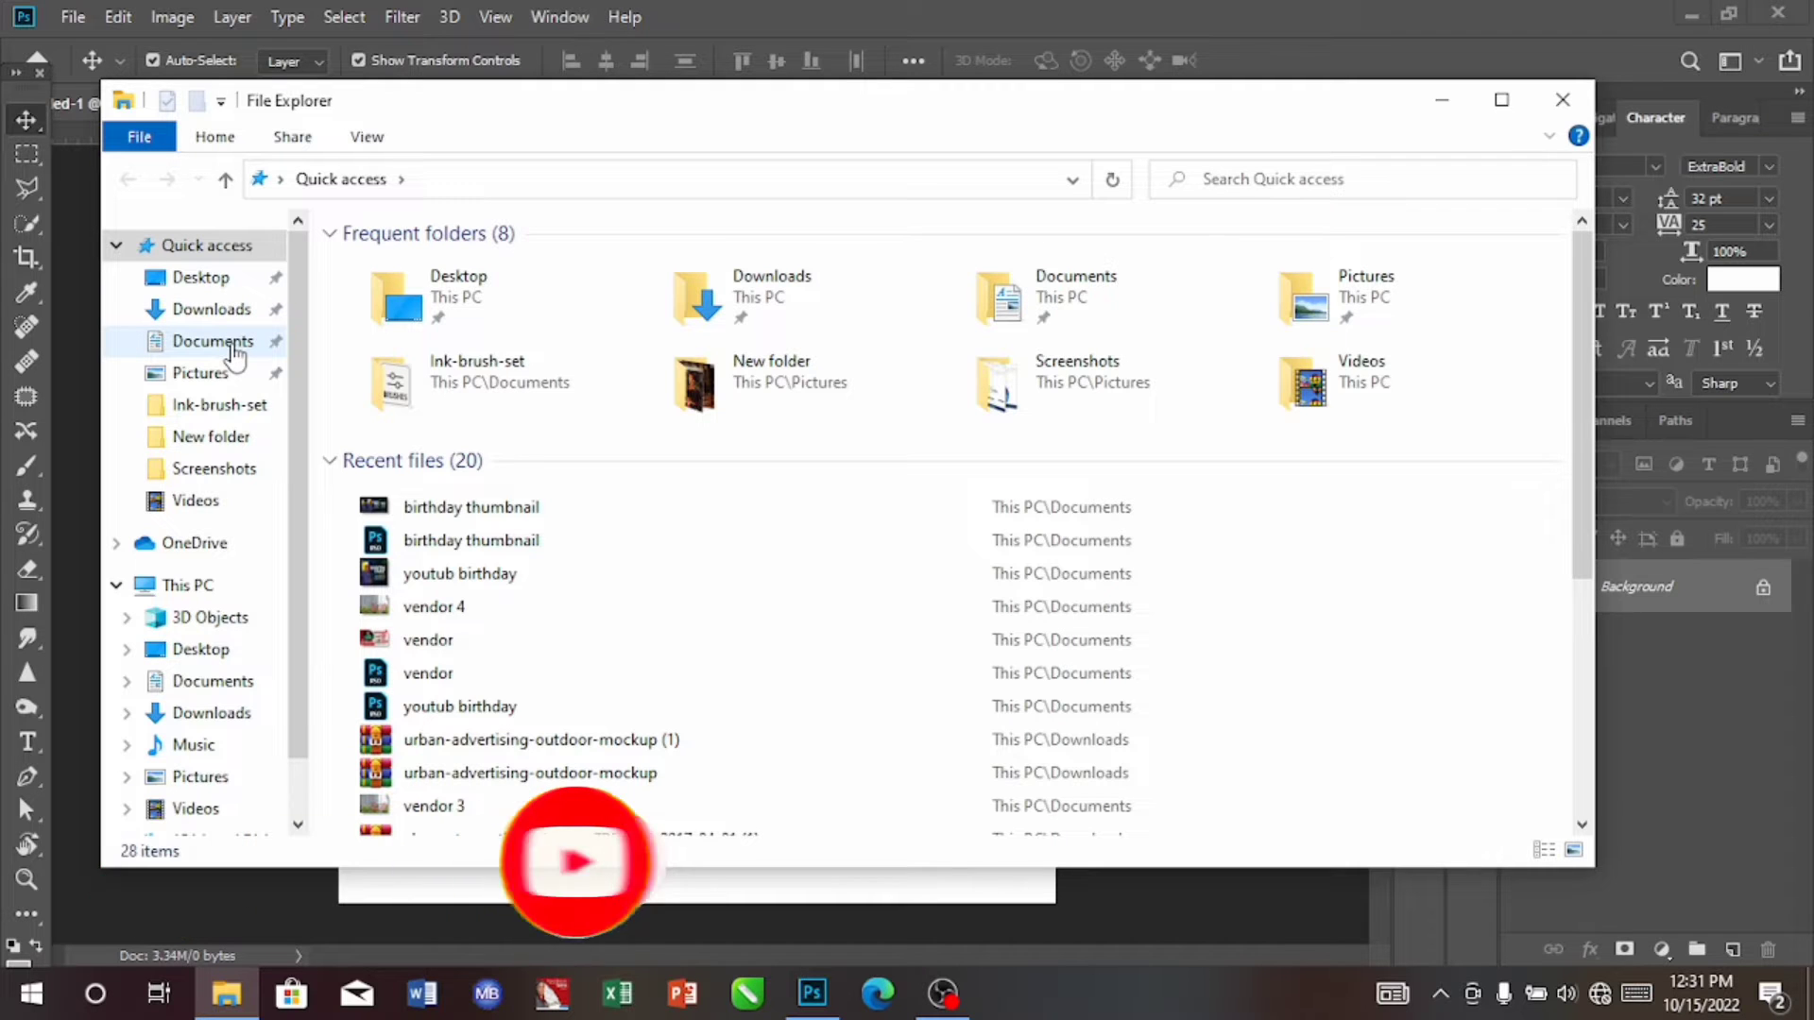
click(214, 343)
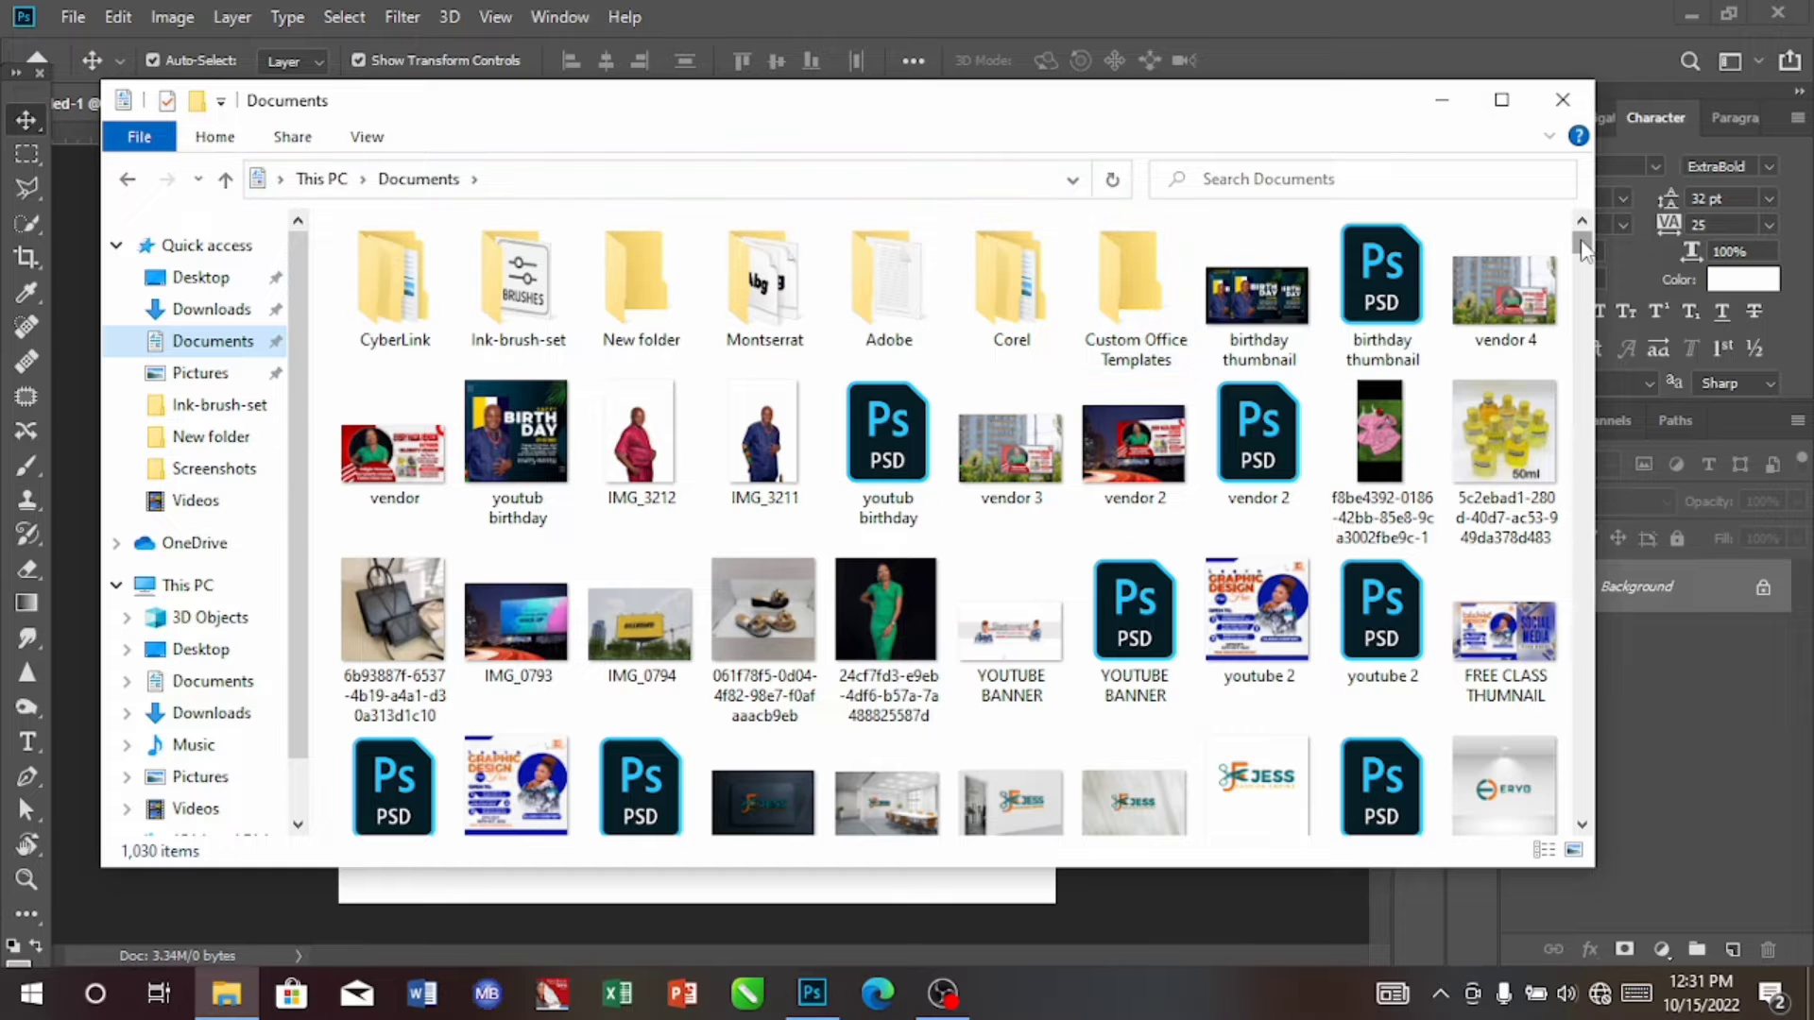
drag(1584, 251, 1582, 444)
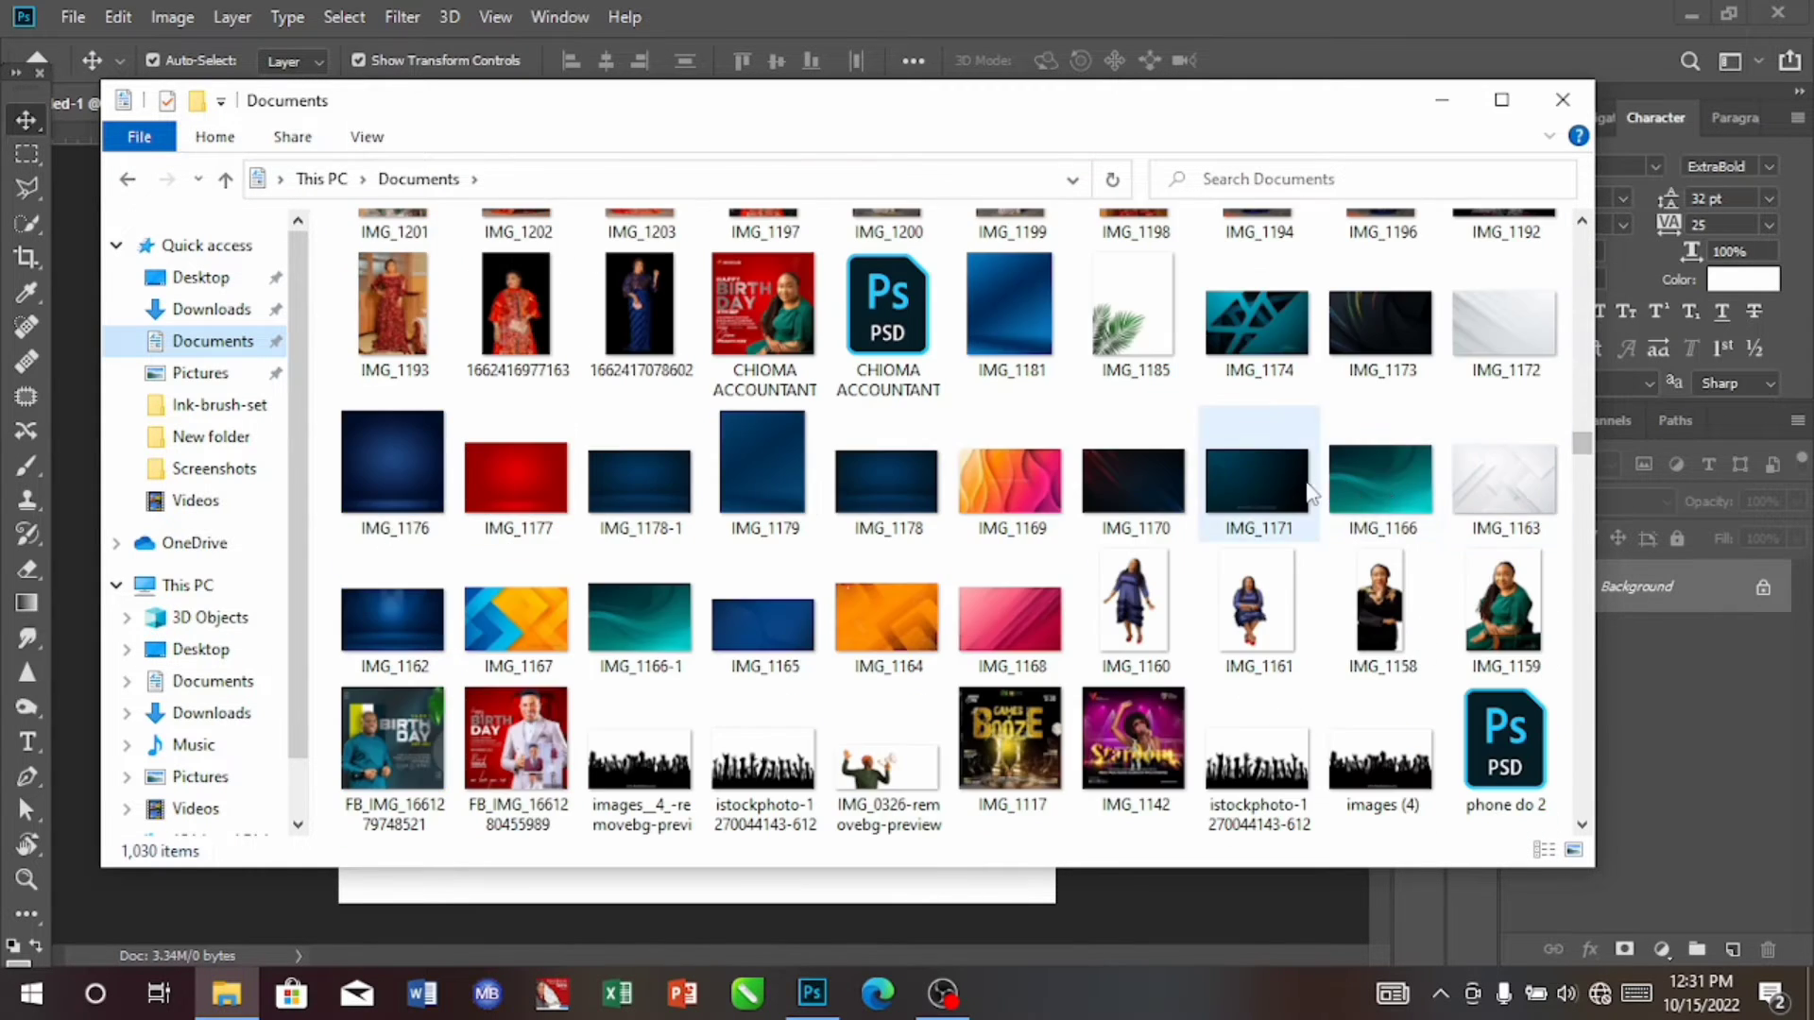
drag(1269, 489, 839, 780)
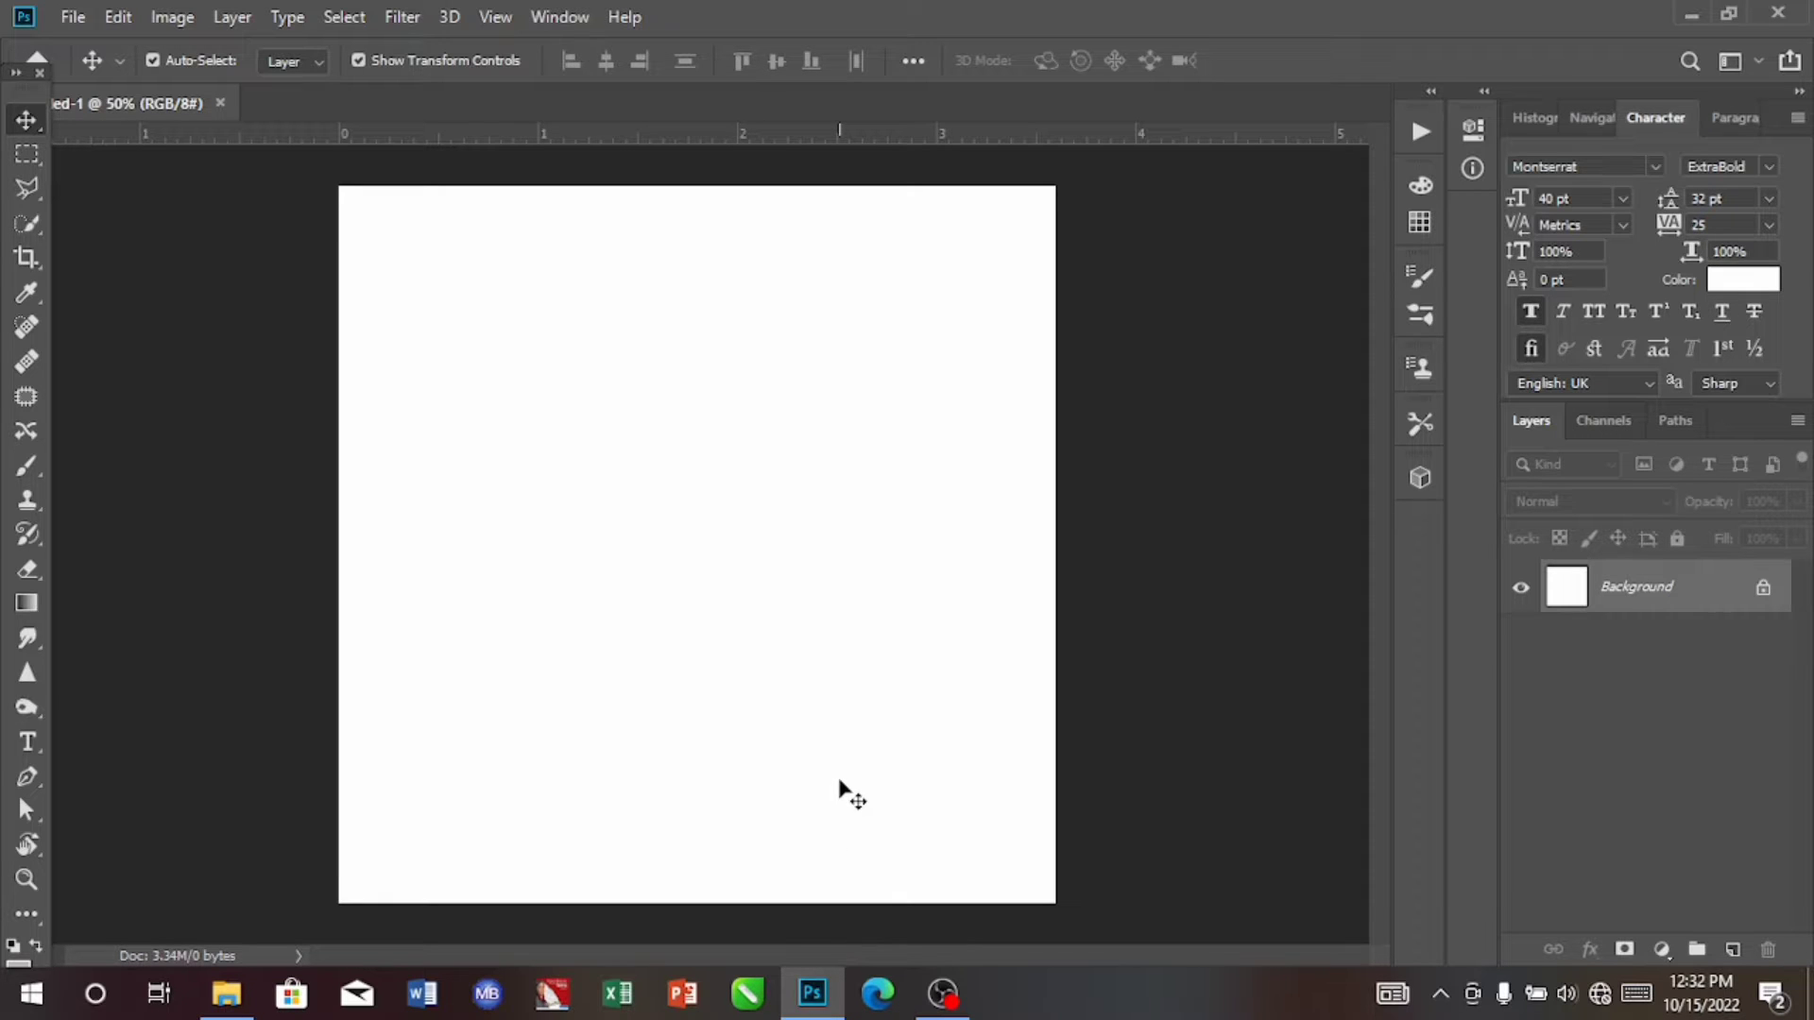
drag(839, 784, 765, 563)
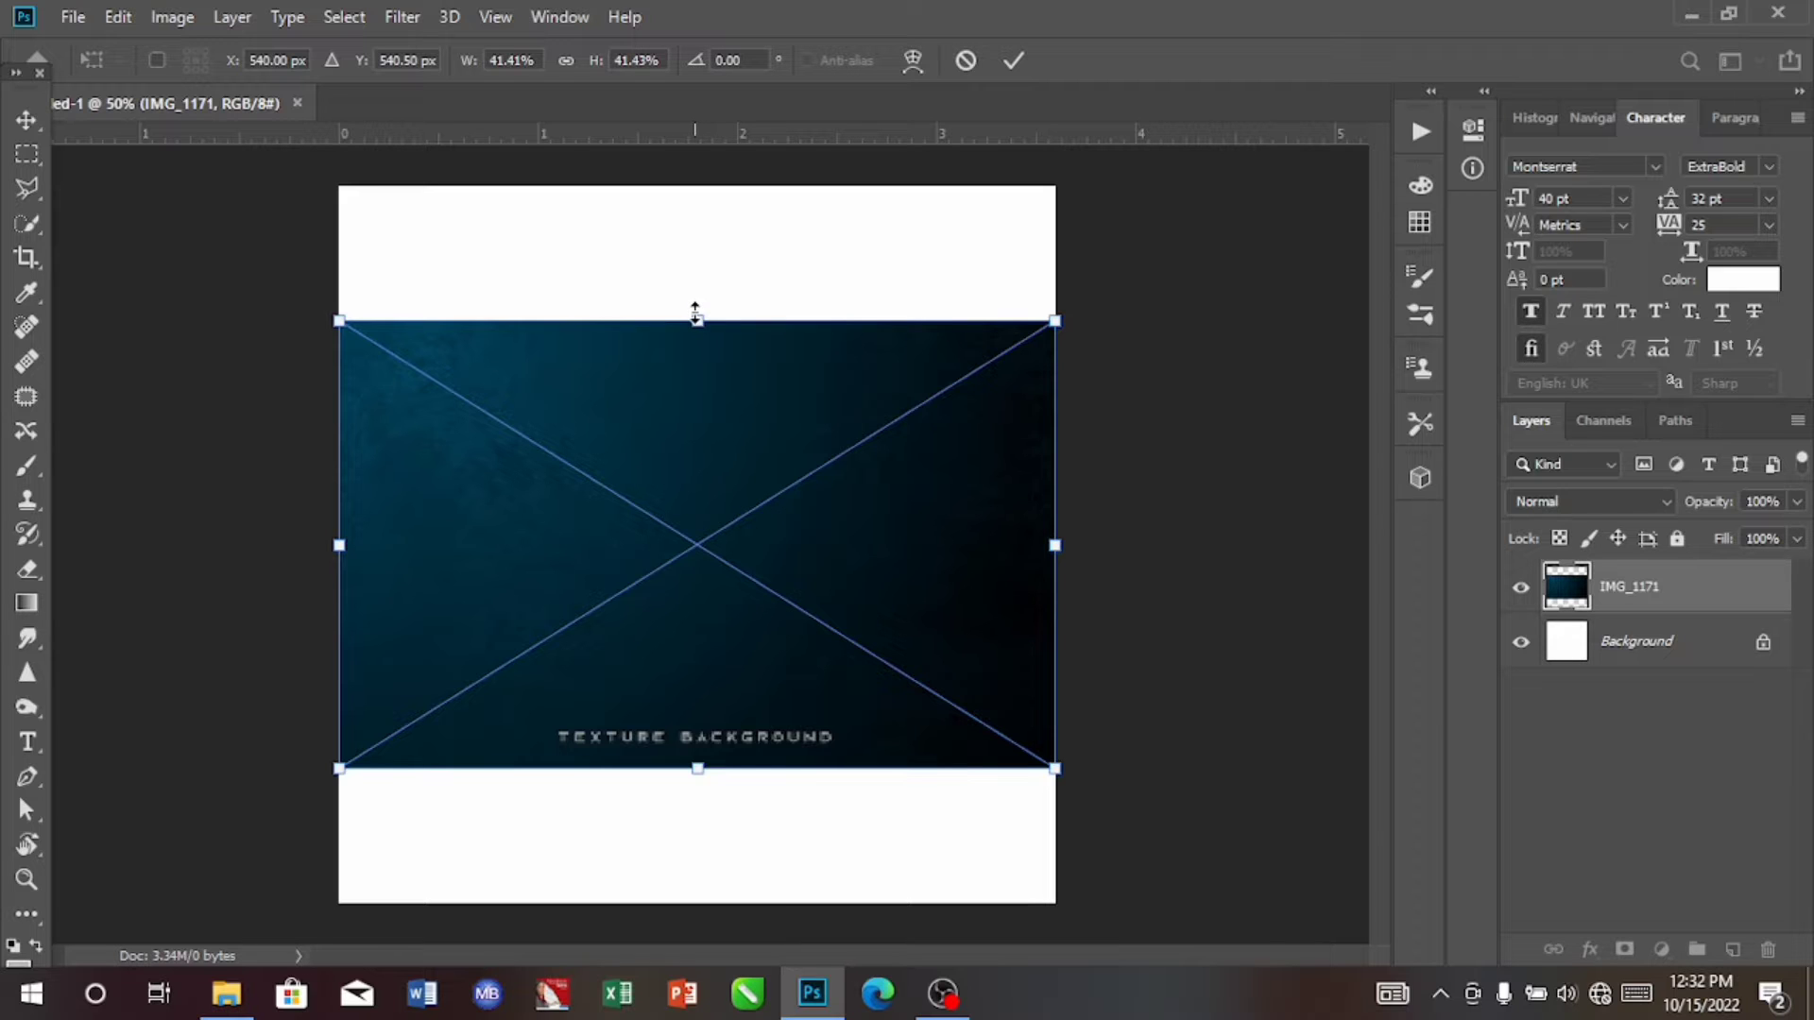
Step: Stretch the placed IMG_1171 background vertically until it covers the whole canvas, and commit the placement
drag(695, 313, 714, 171)
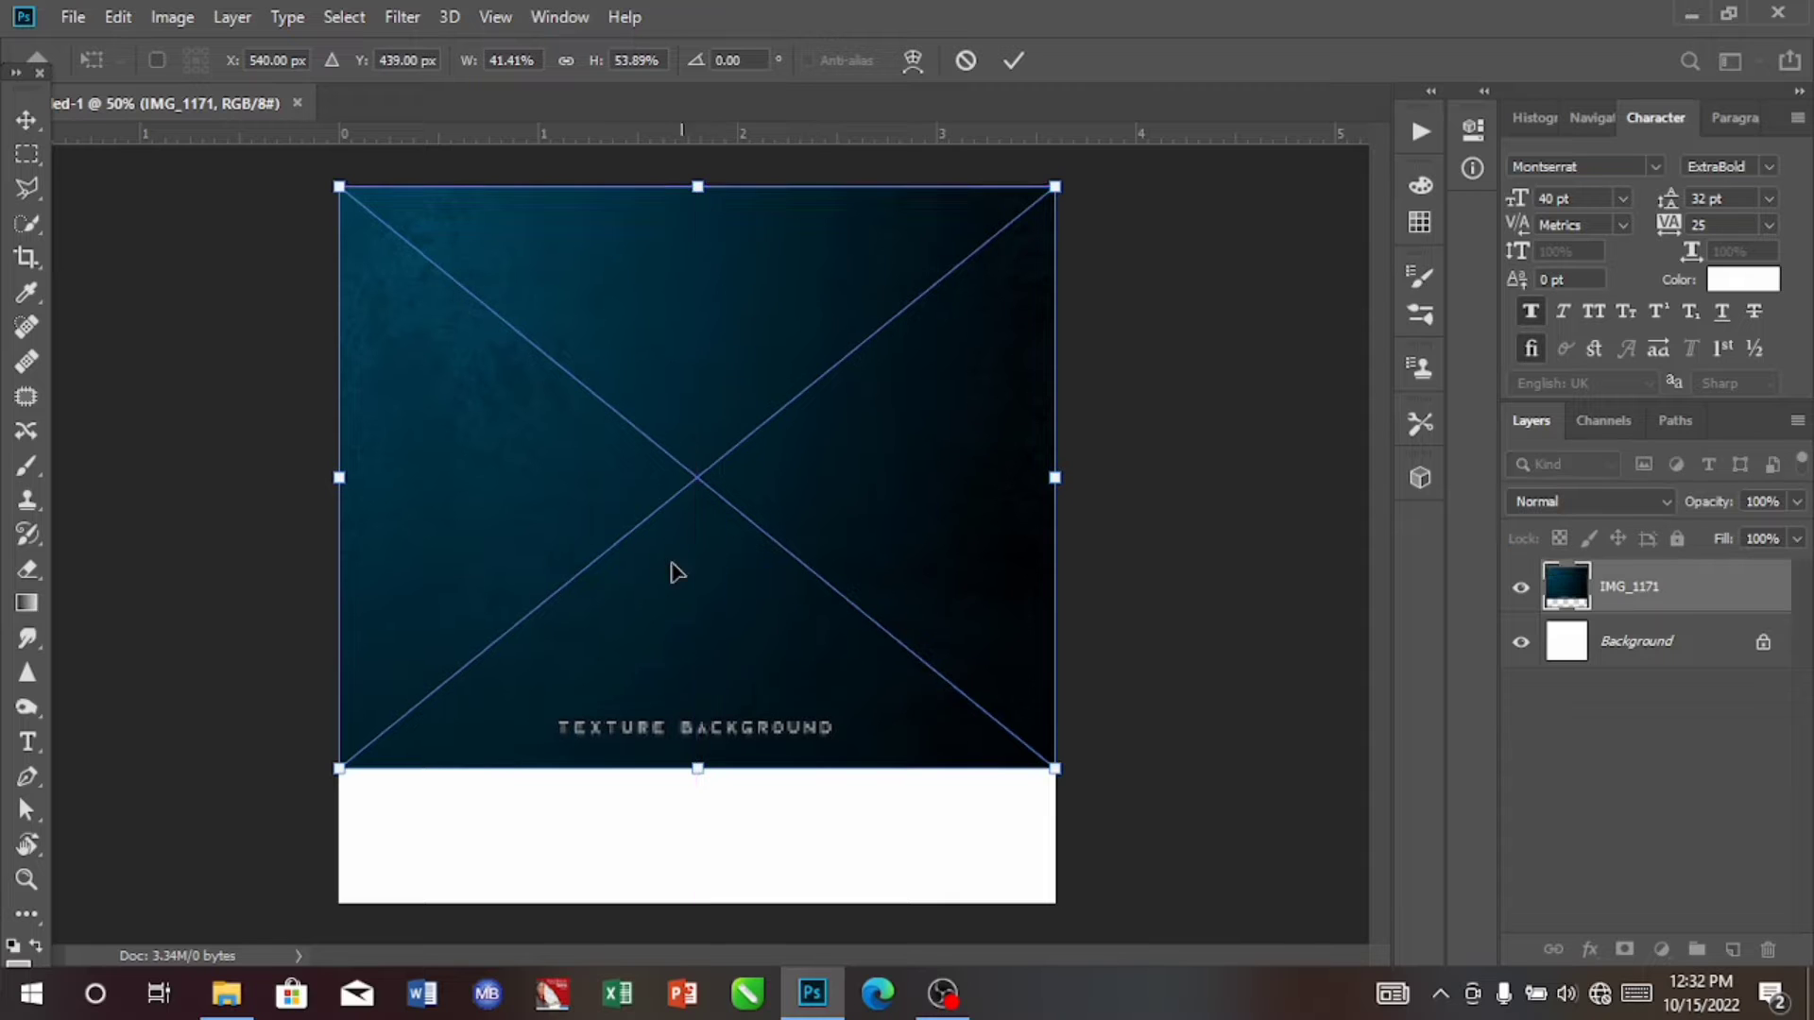
drag(700, 767, 735, 983)
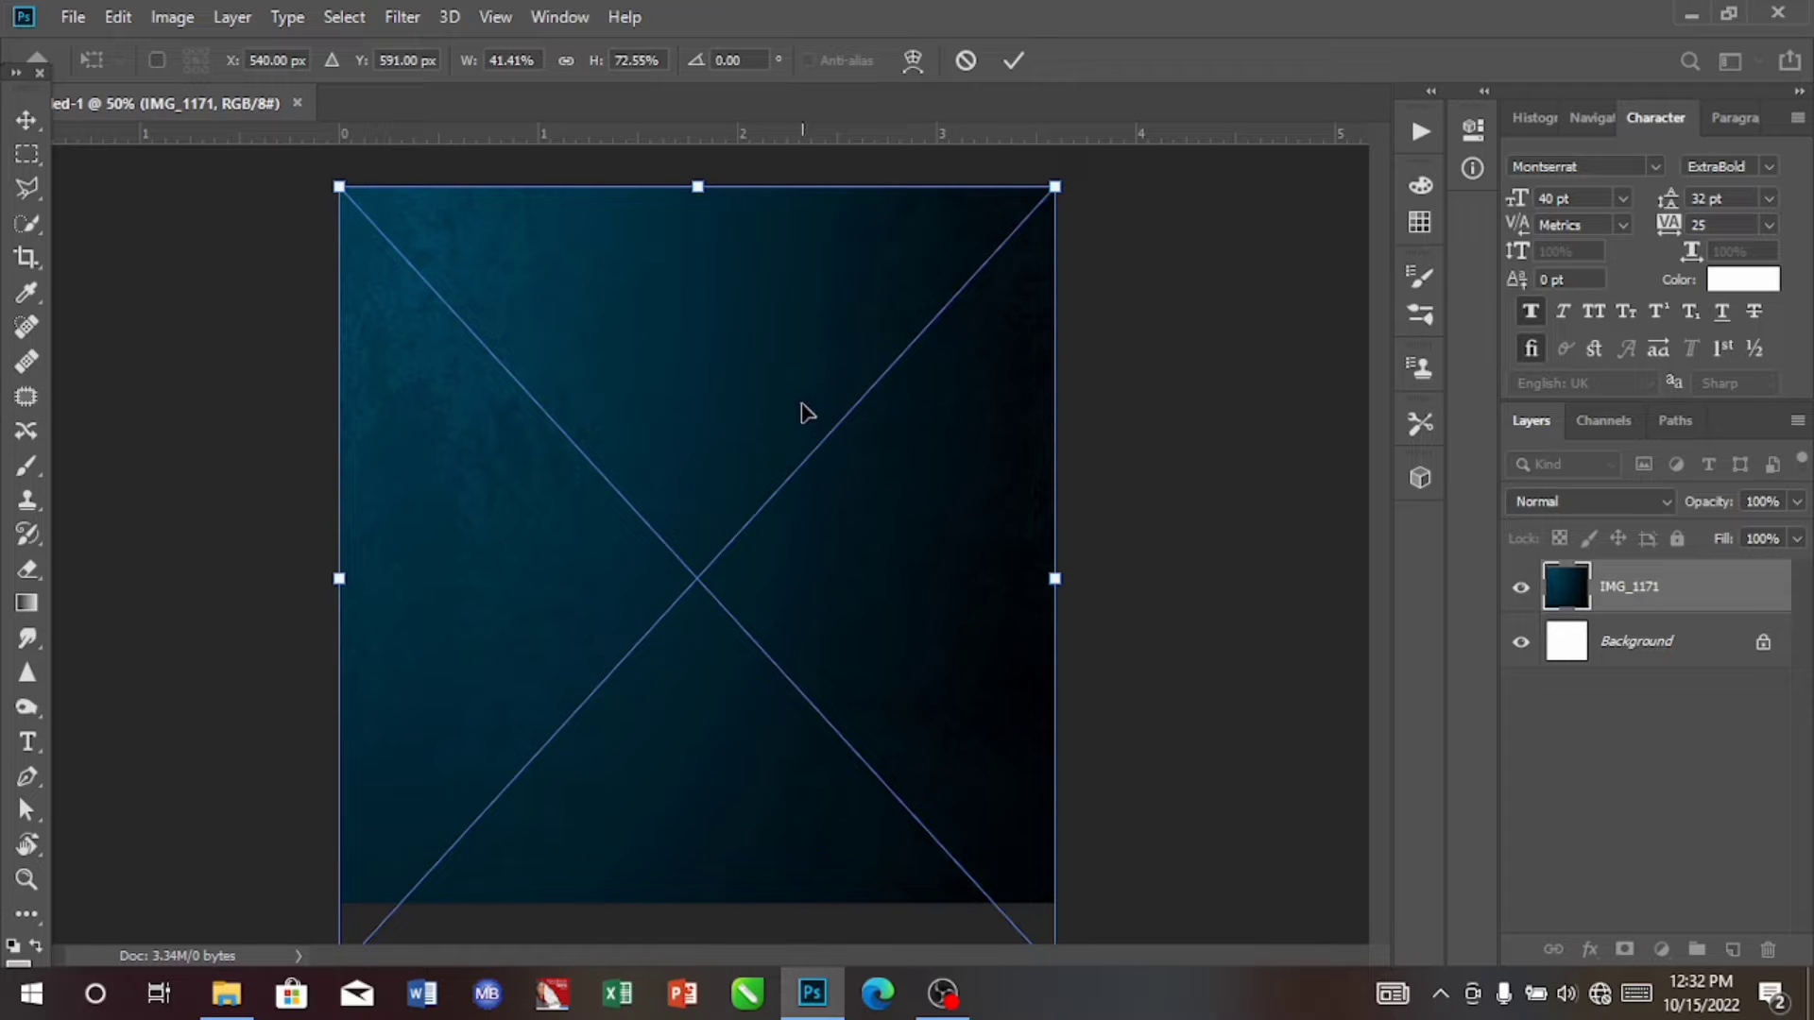
click(1011, 64)
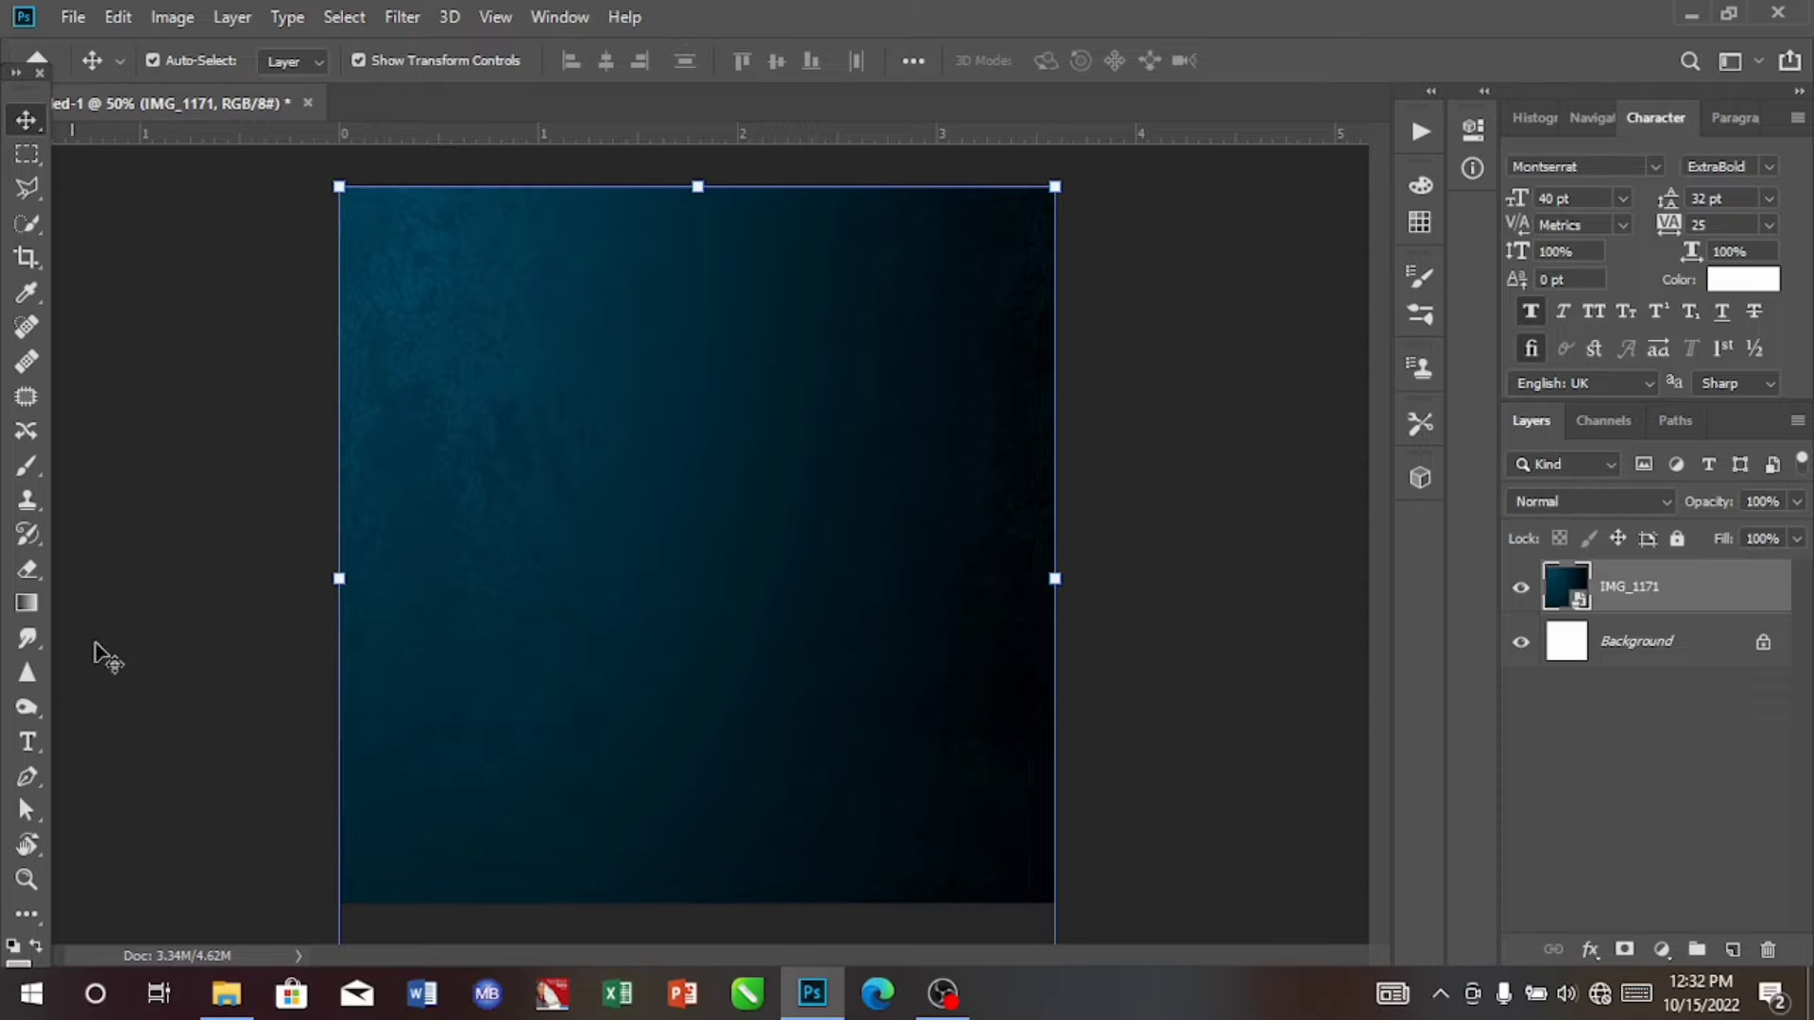
Step: Place the portrait IMG_3211 from the Documents folder, enlarge it and position it at the canvas's lower-left area, committing the placement
click(226, 1006)
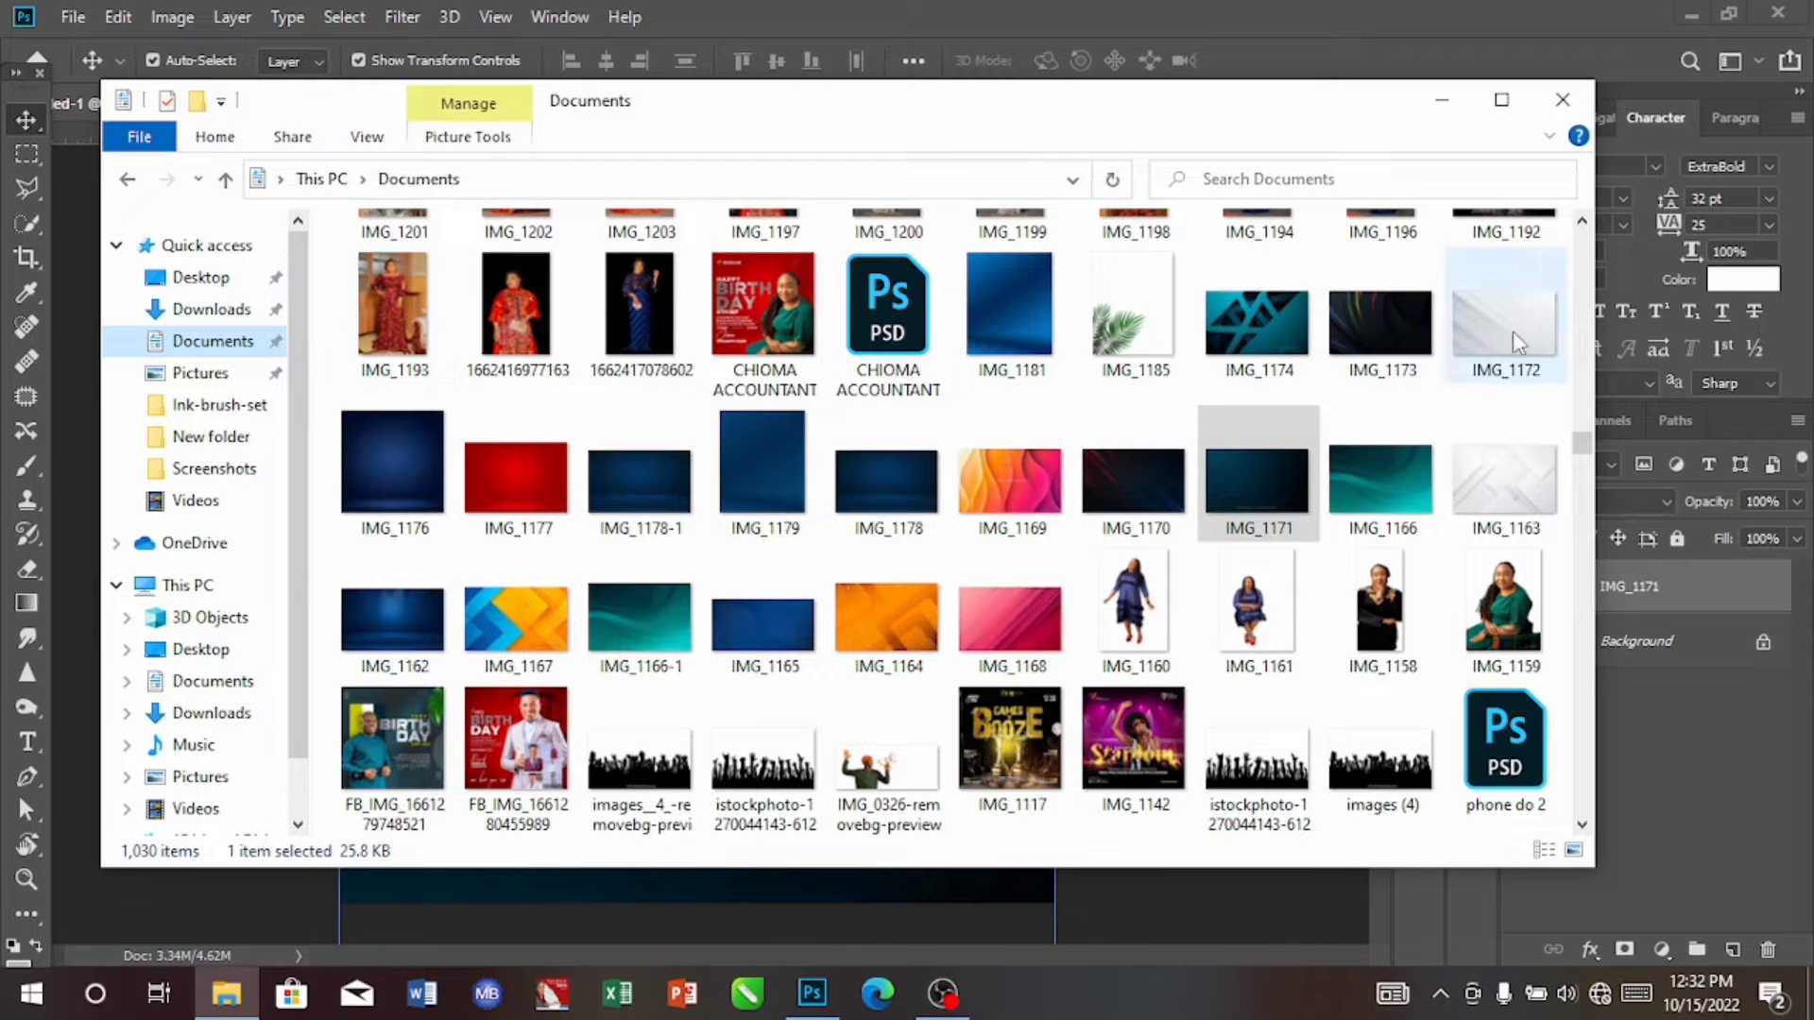
drag(1583, 446, 1583, 241)
drag(758, 463, 826, 763)
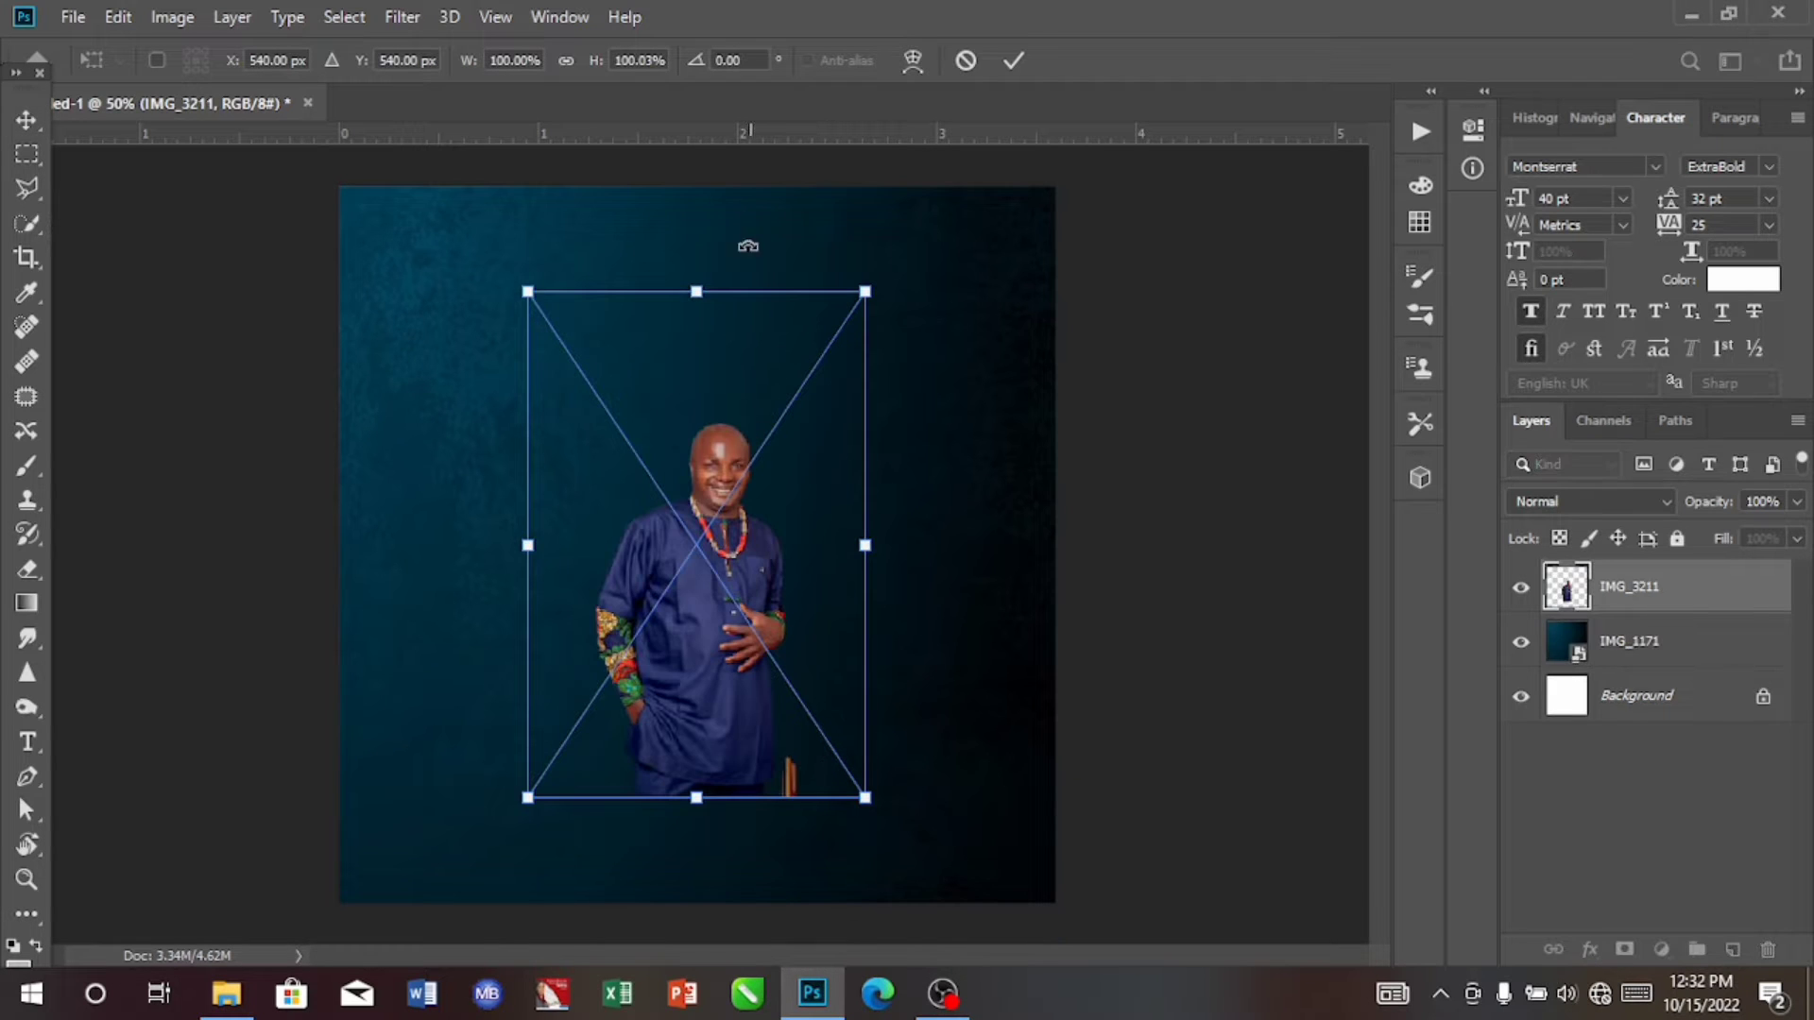
drag(868, 285, 1184, 132)
drag(822, 395, 536, 579)
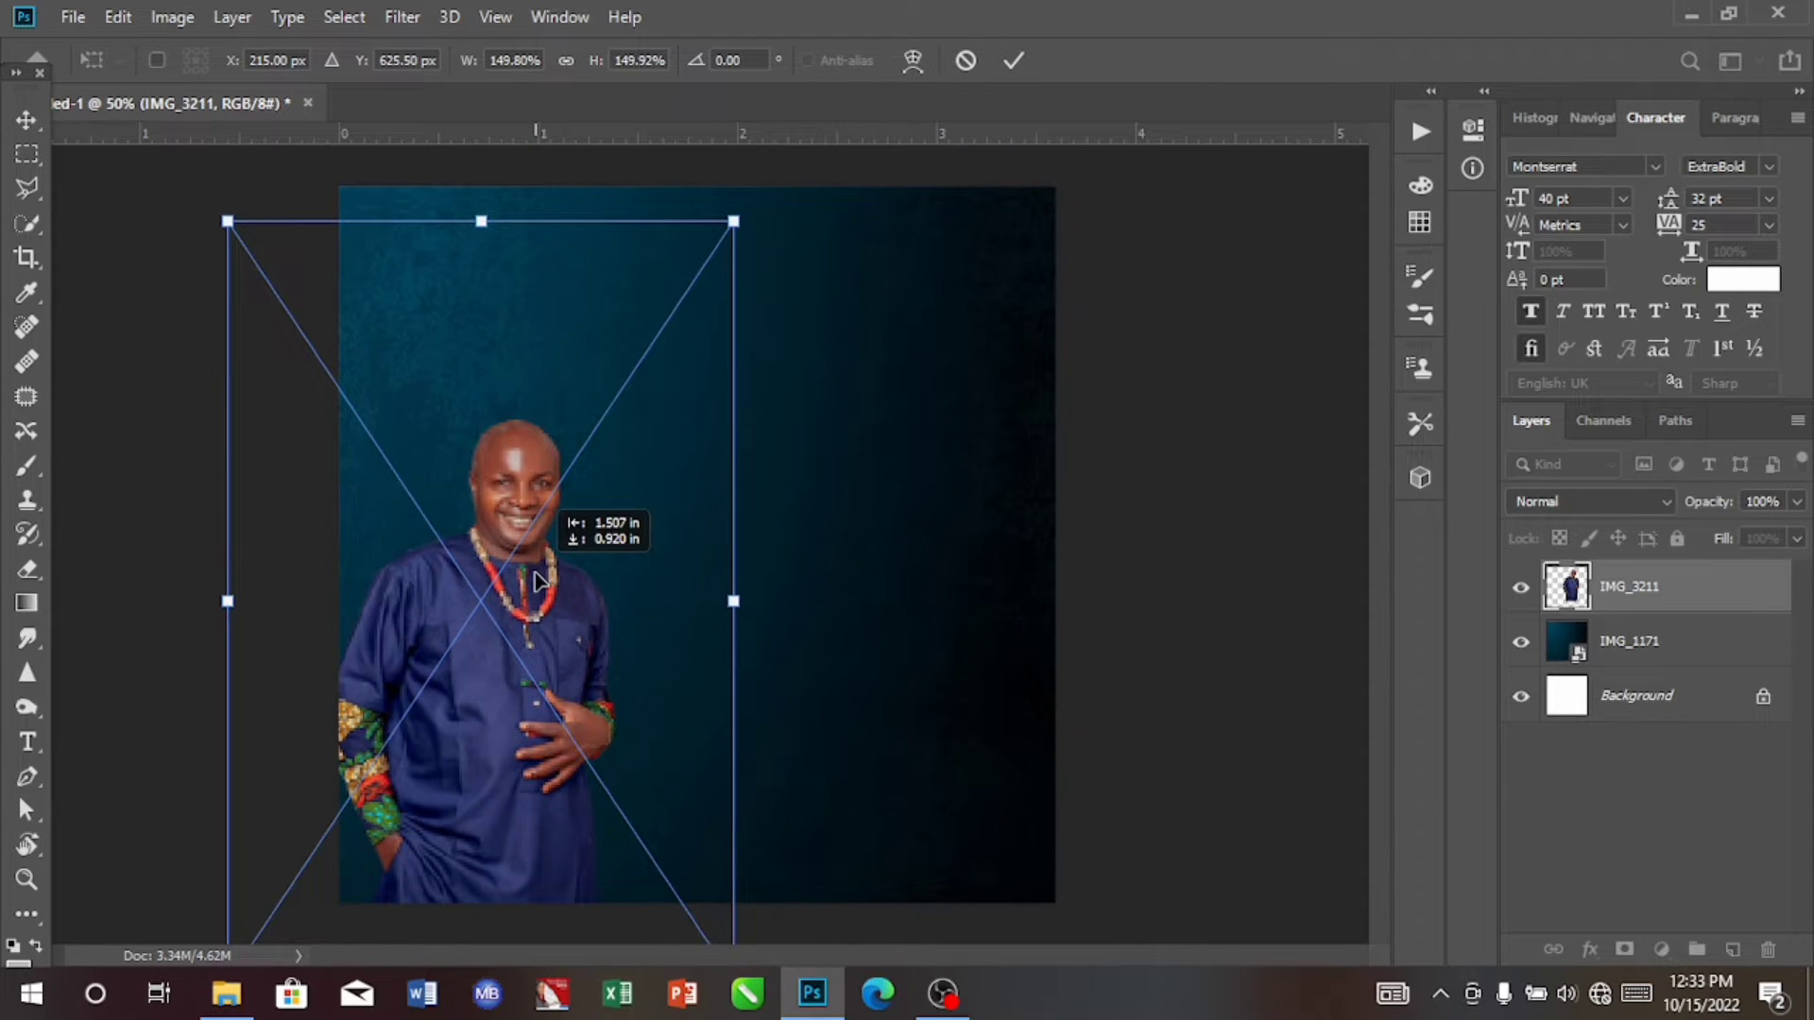
key(Return)
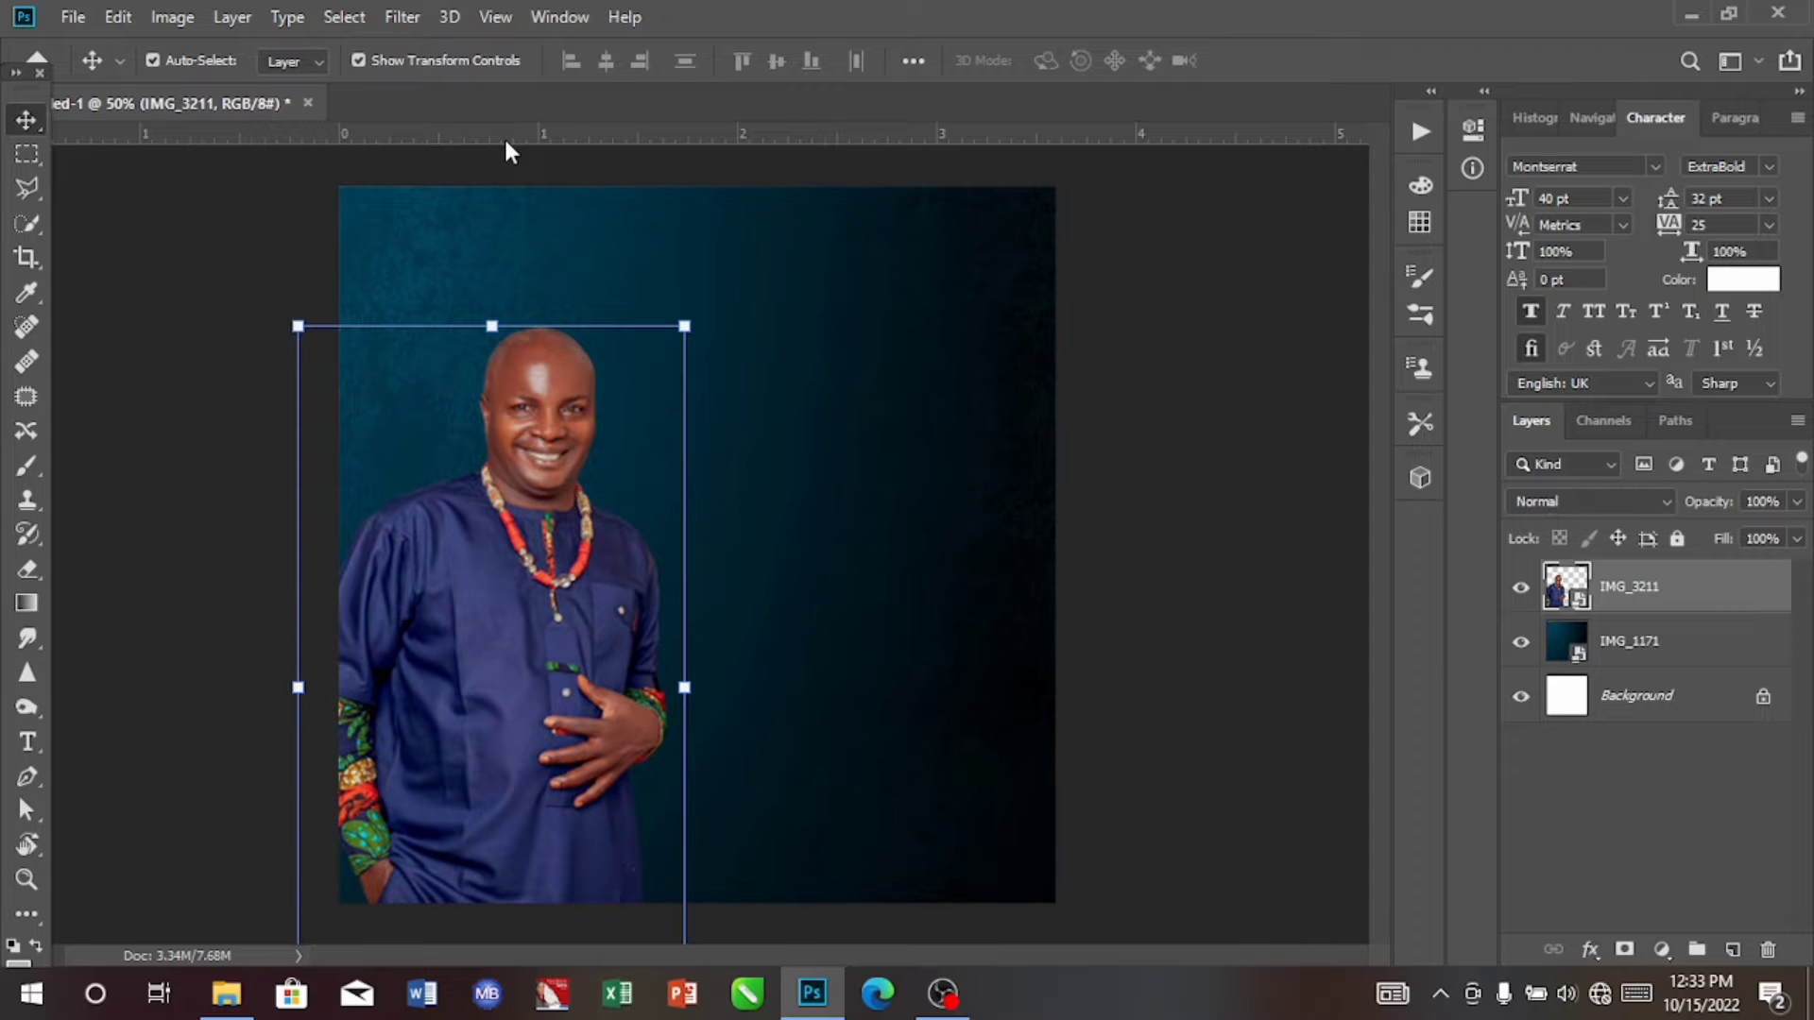
Step: Add three horizontal guides around the top of the man's head, the lowest at about 0.97 in
drag(678, 138, 669, 294)
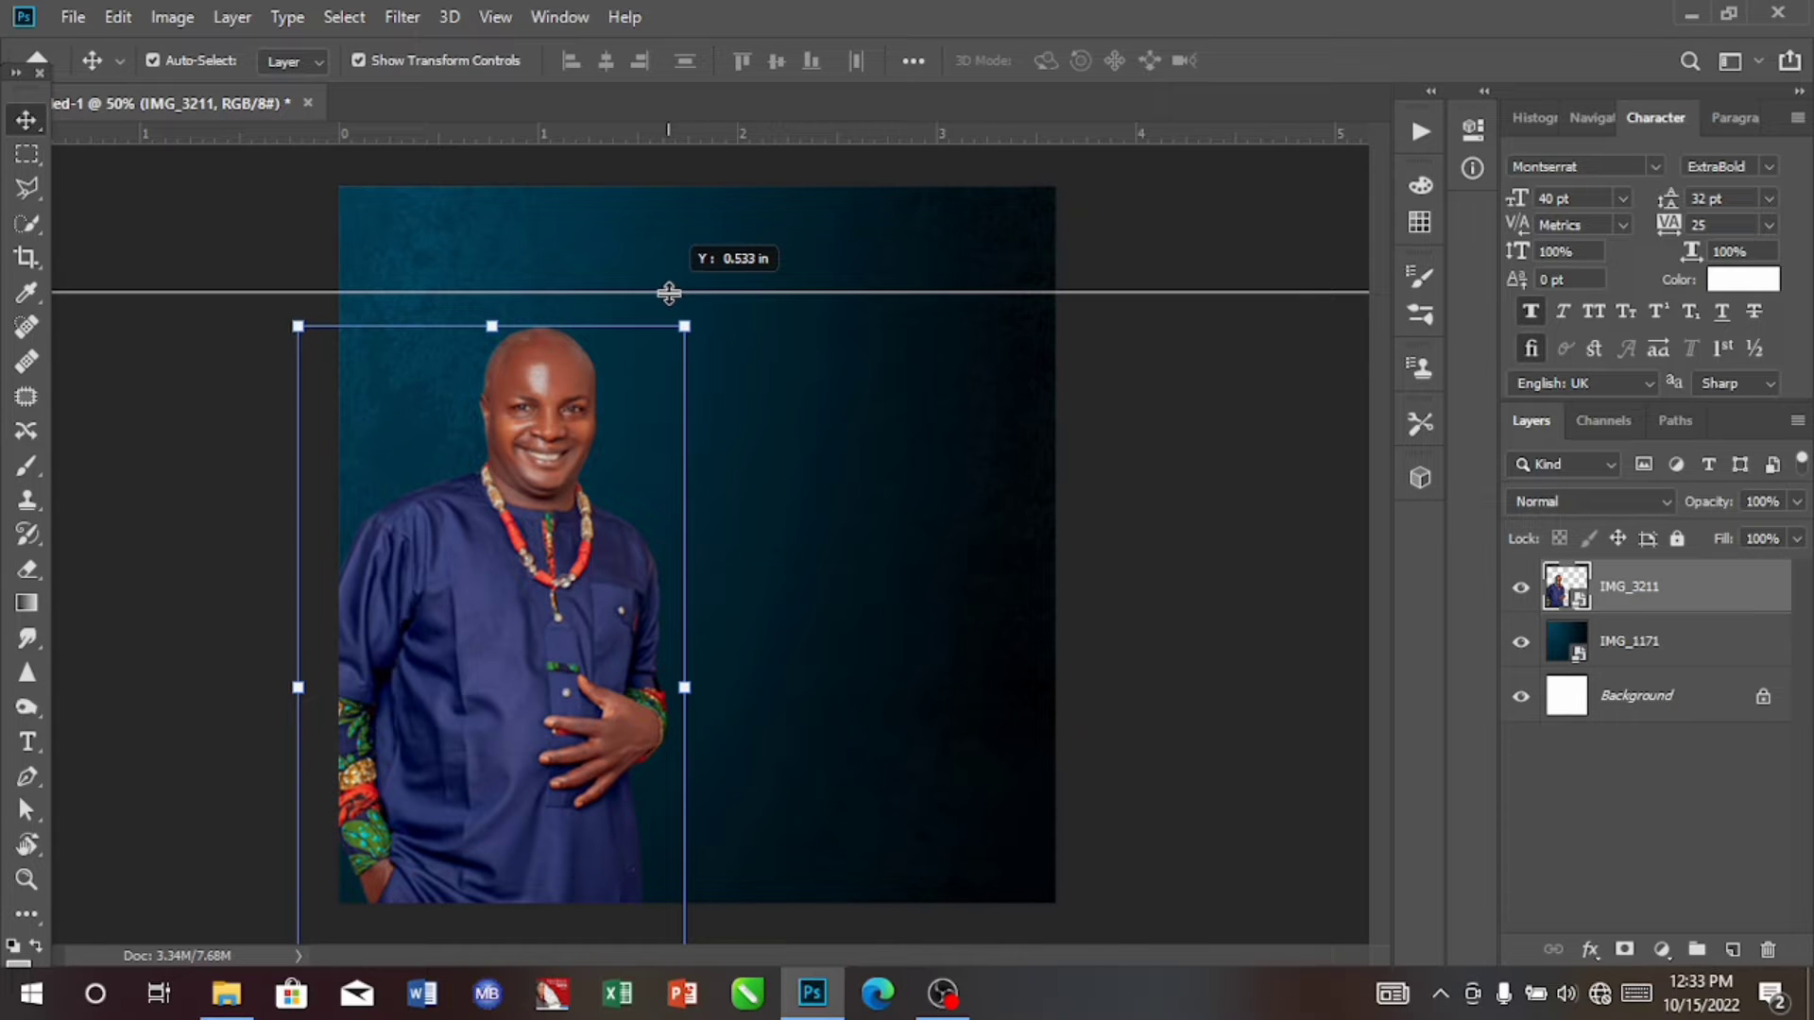
drag(669, 293, 664, 354)
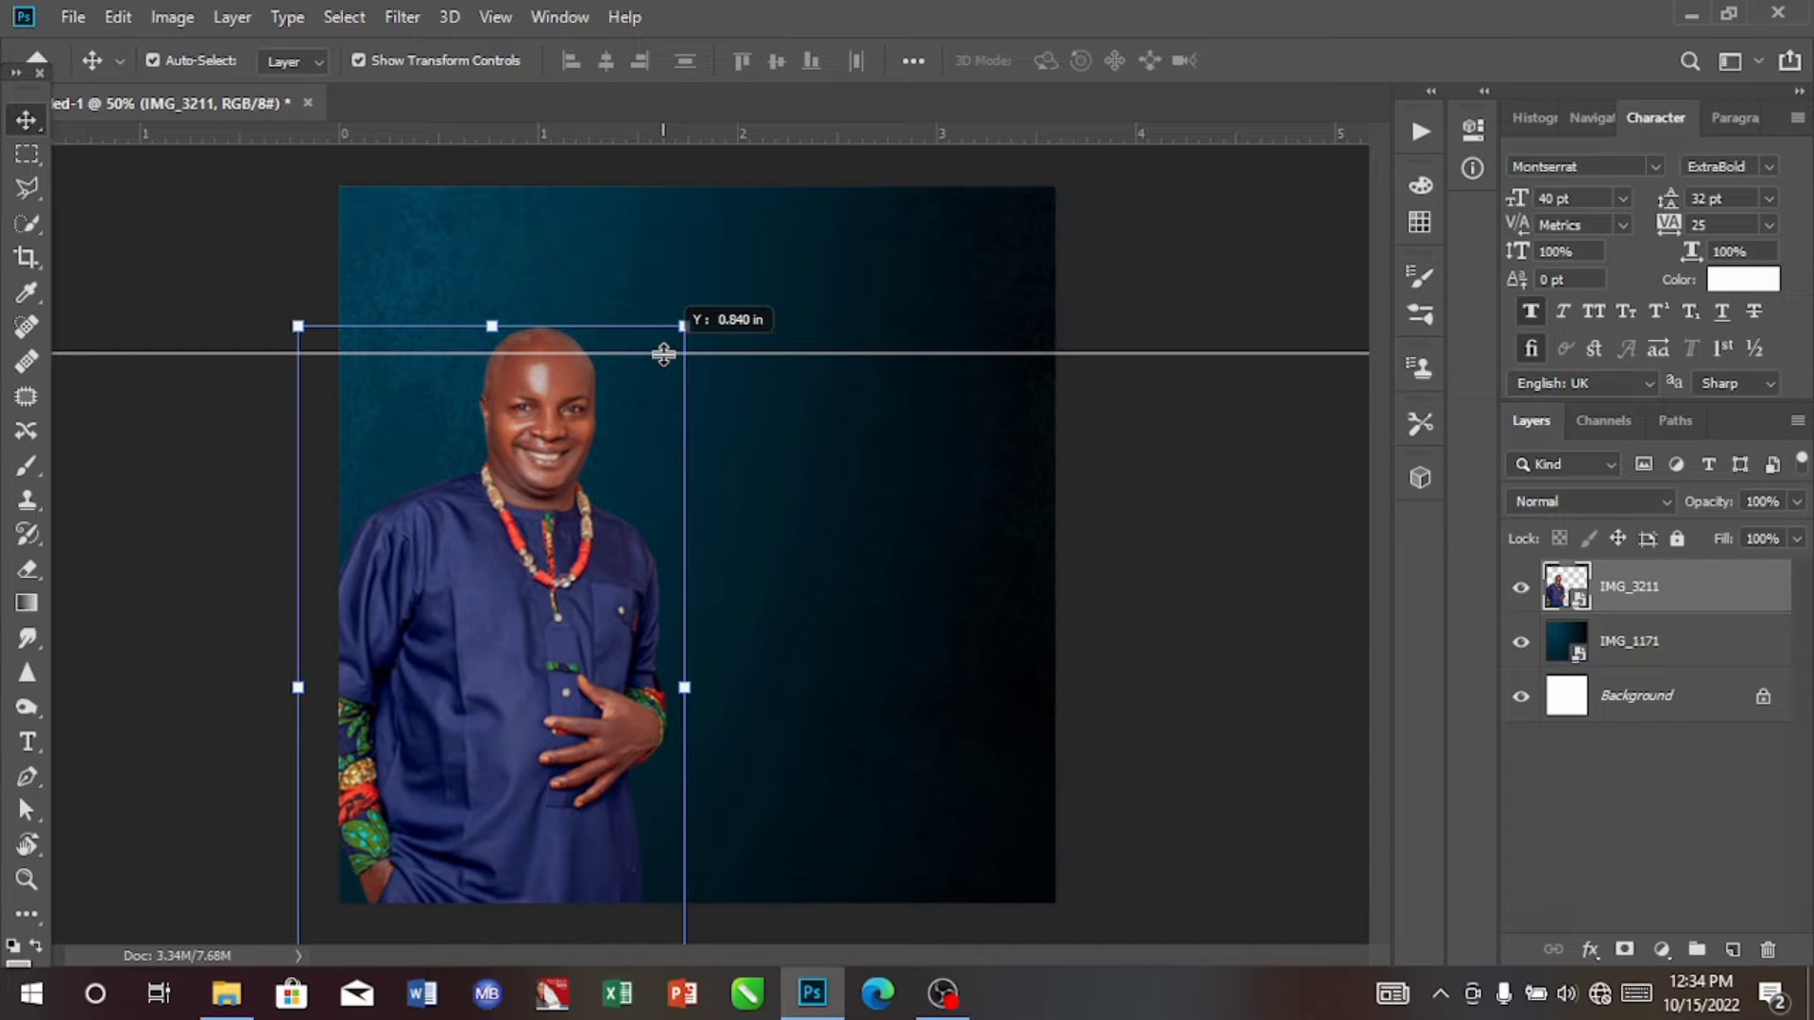
drag(663, 354, 664, 358)
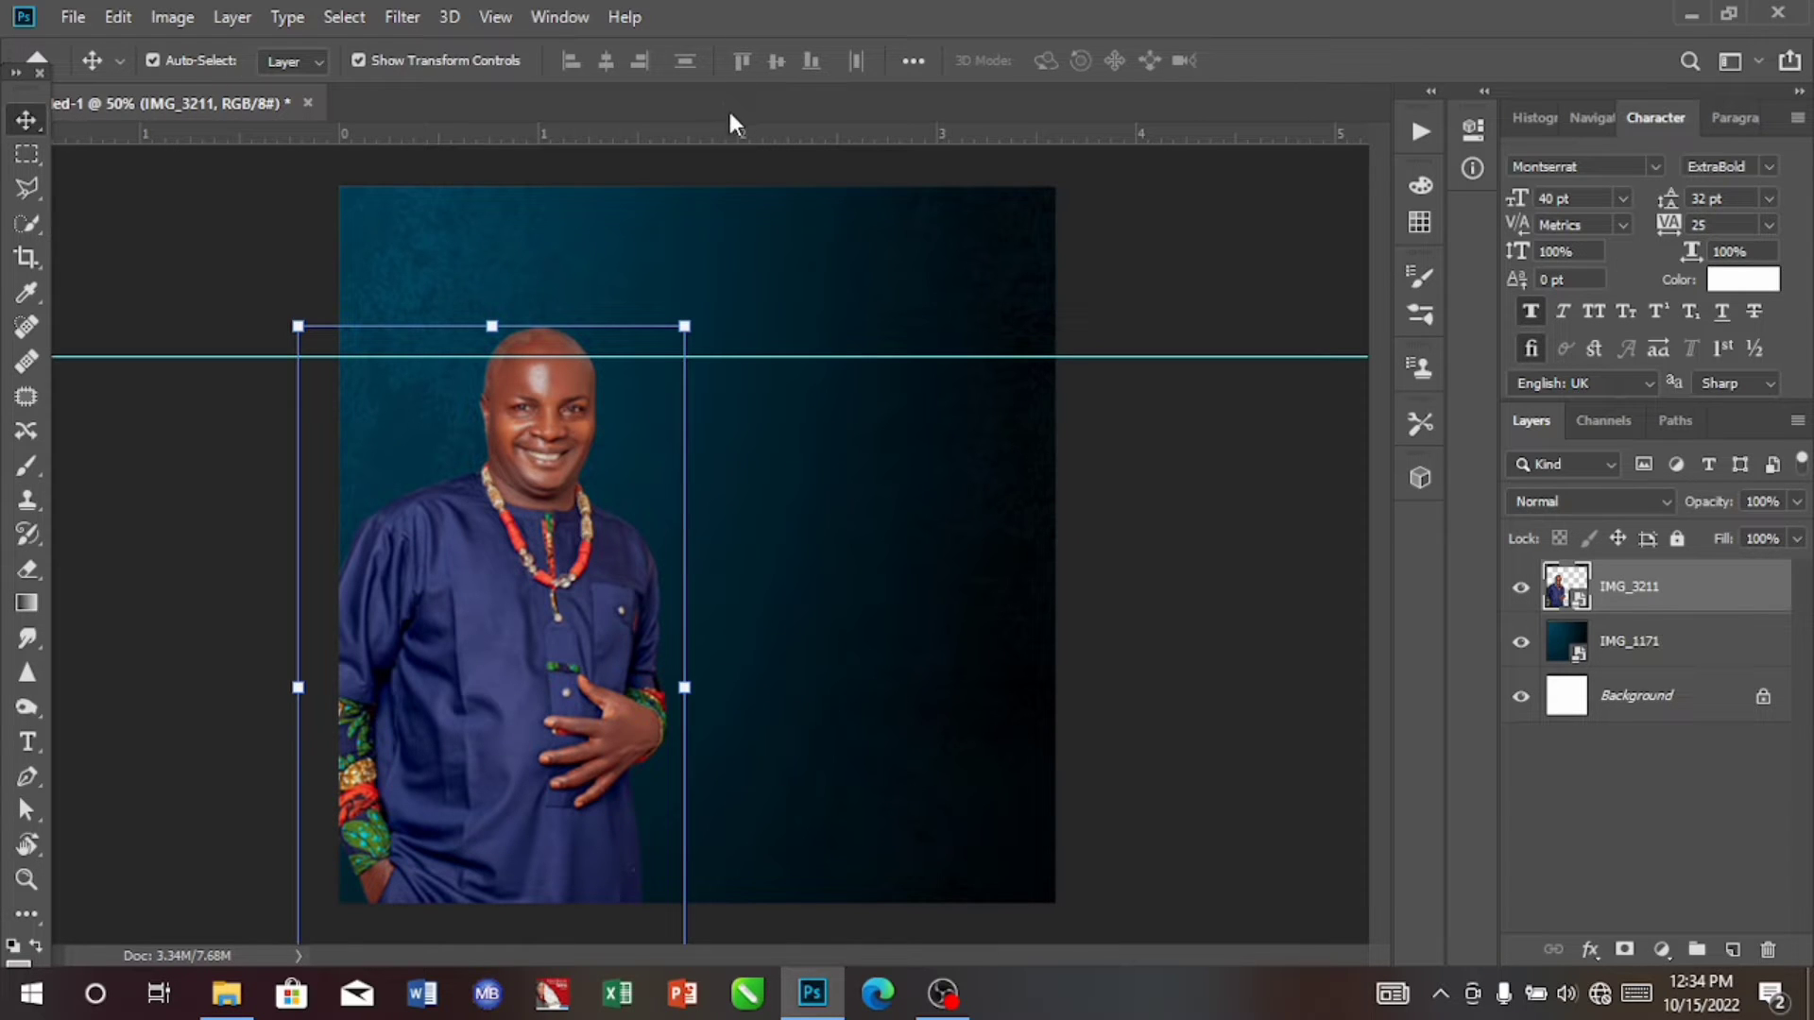
drag(733, 132, 859, 381)
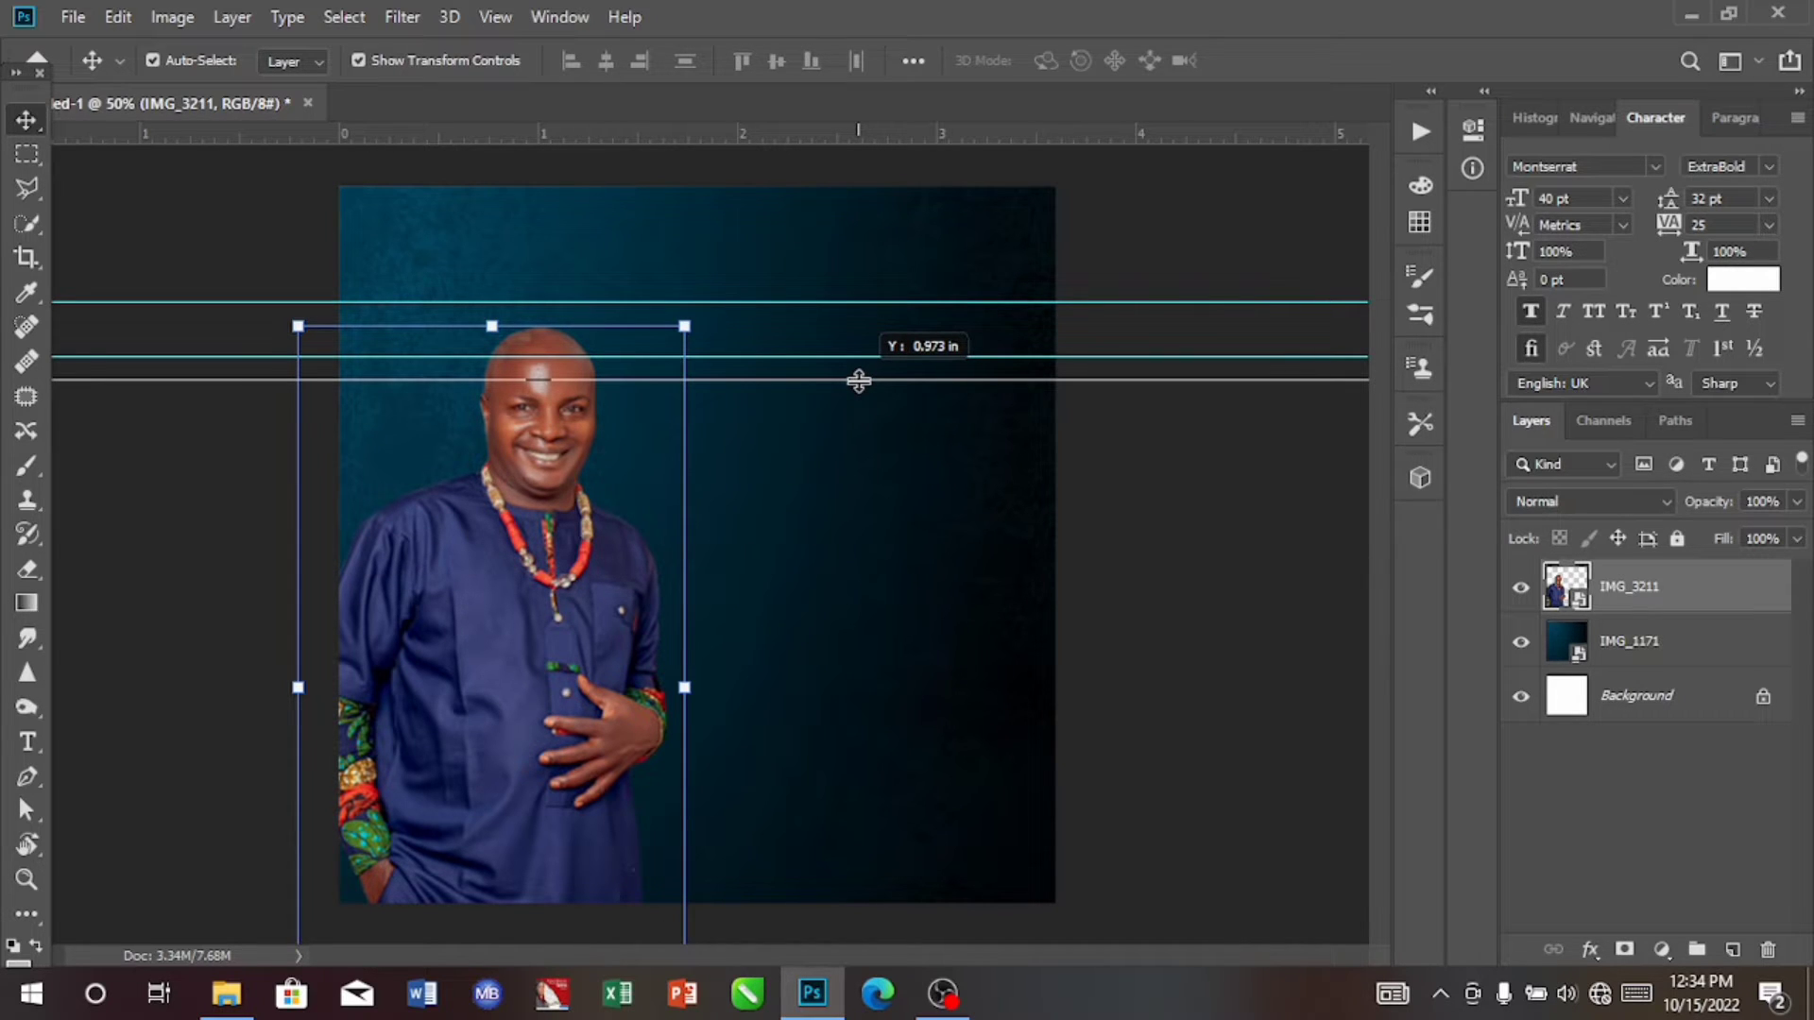
drag(859, 380, 859, 381)
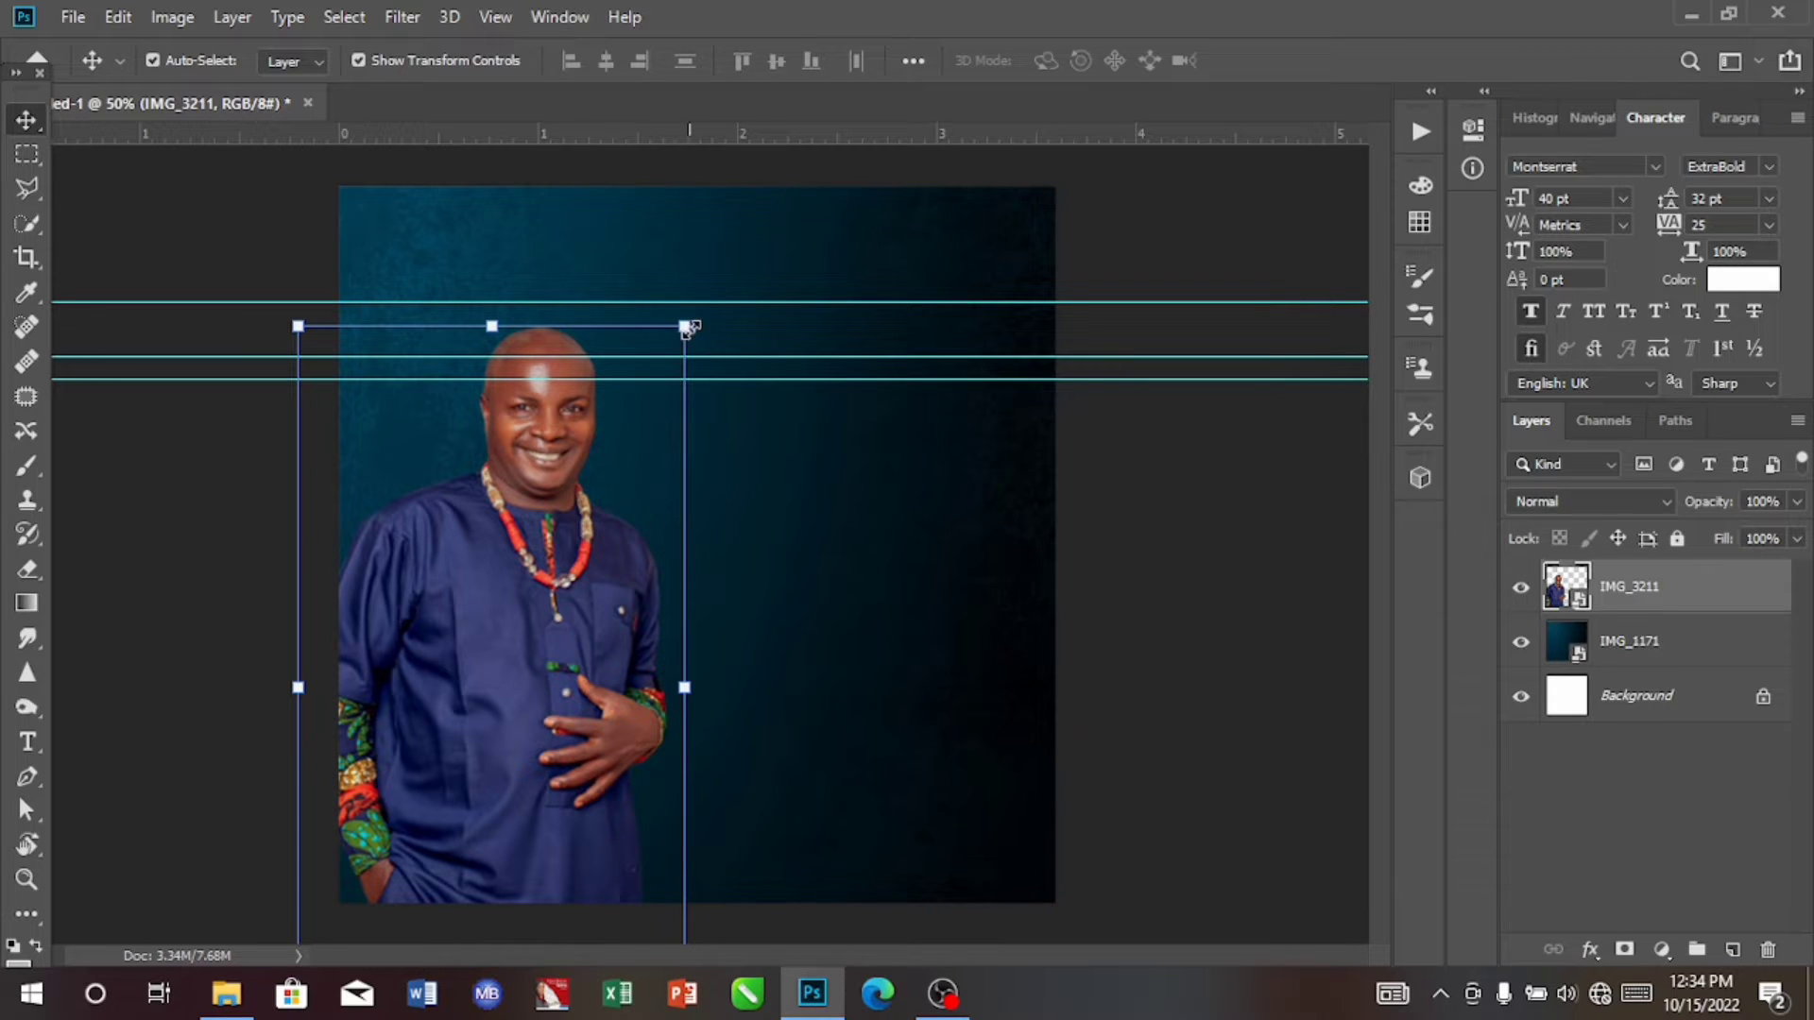
Step: Scale the IMG_3211 portrait up to about 220% and shift it so the head reaches the horizontal guides
drag(684, 323, 619, 558)
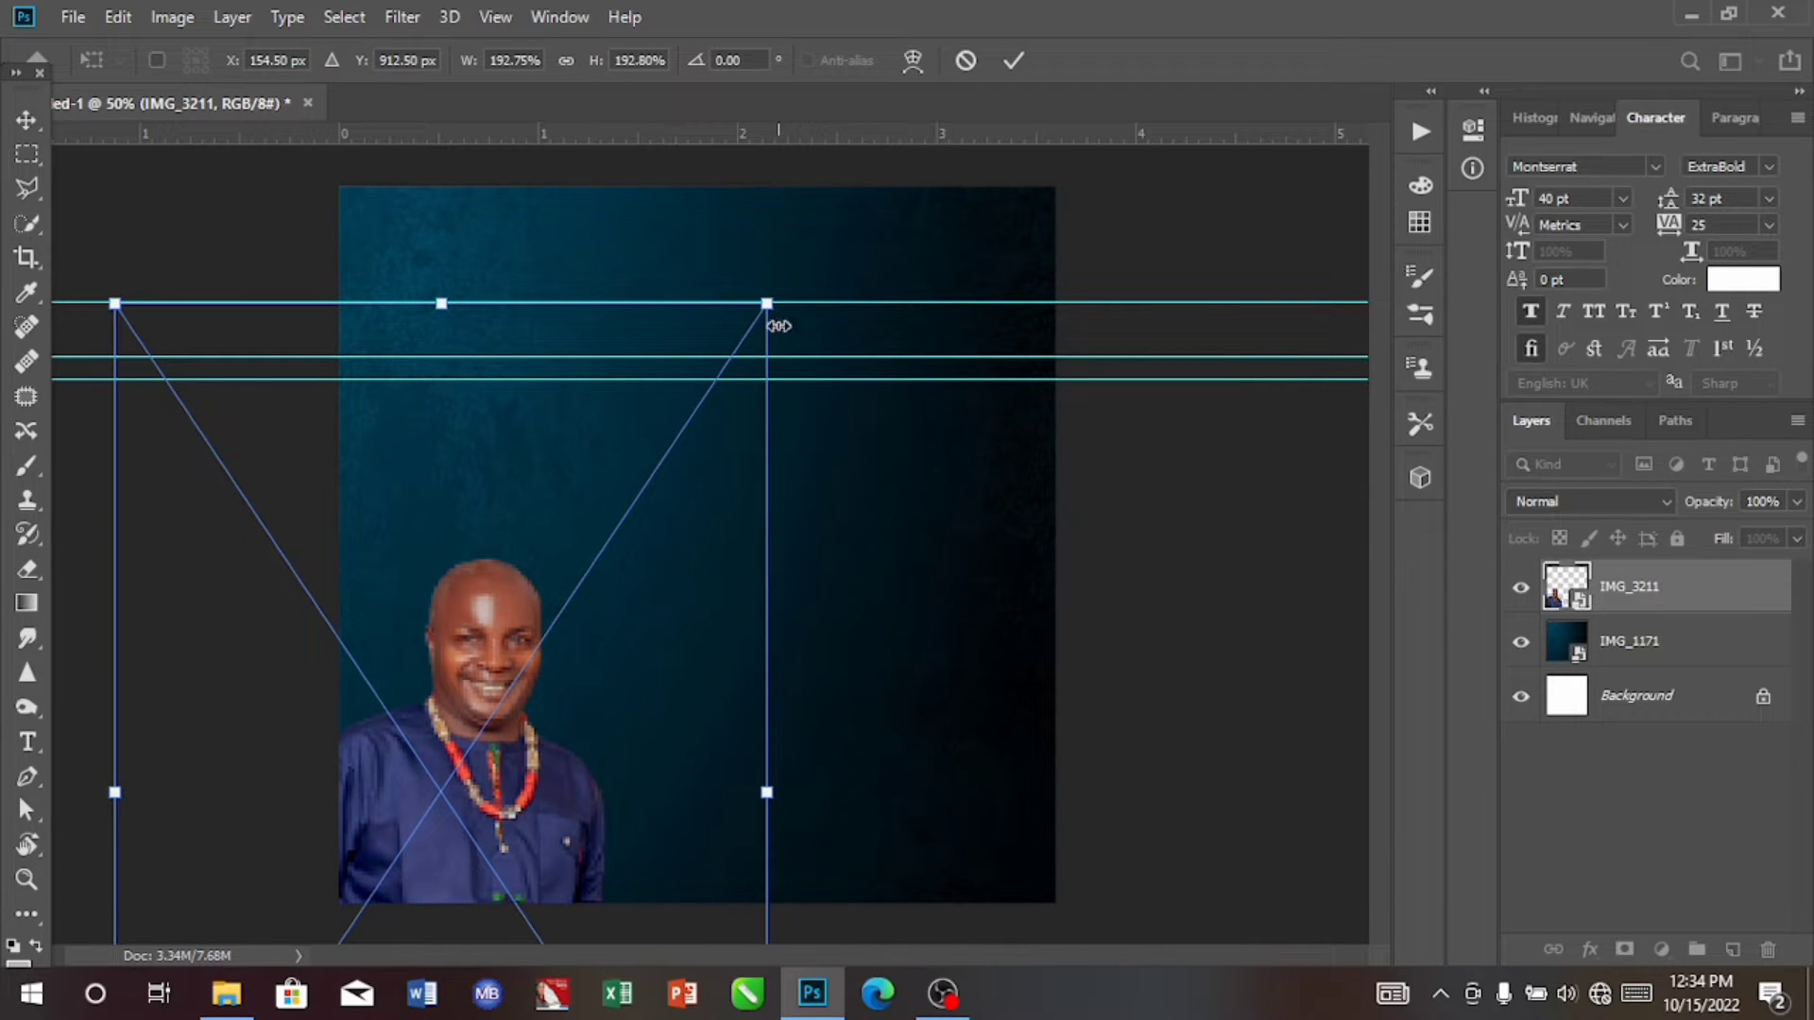
drag(767, 303, 924, 202)
drag(544, 702, 555, 603)
Step: Nudge the portrait right and slightly down to X 262.5 px, Y 654 px, aligning the head with the middle guide, and commit the transform
key(Right)
key(Right)
key(Right)
key(Right)
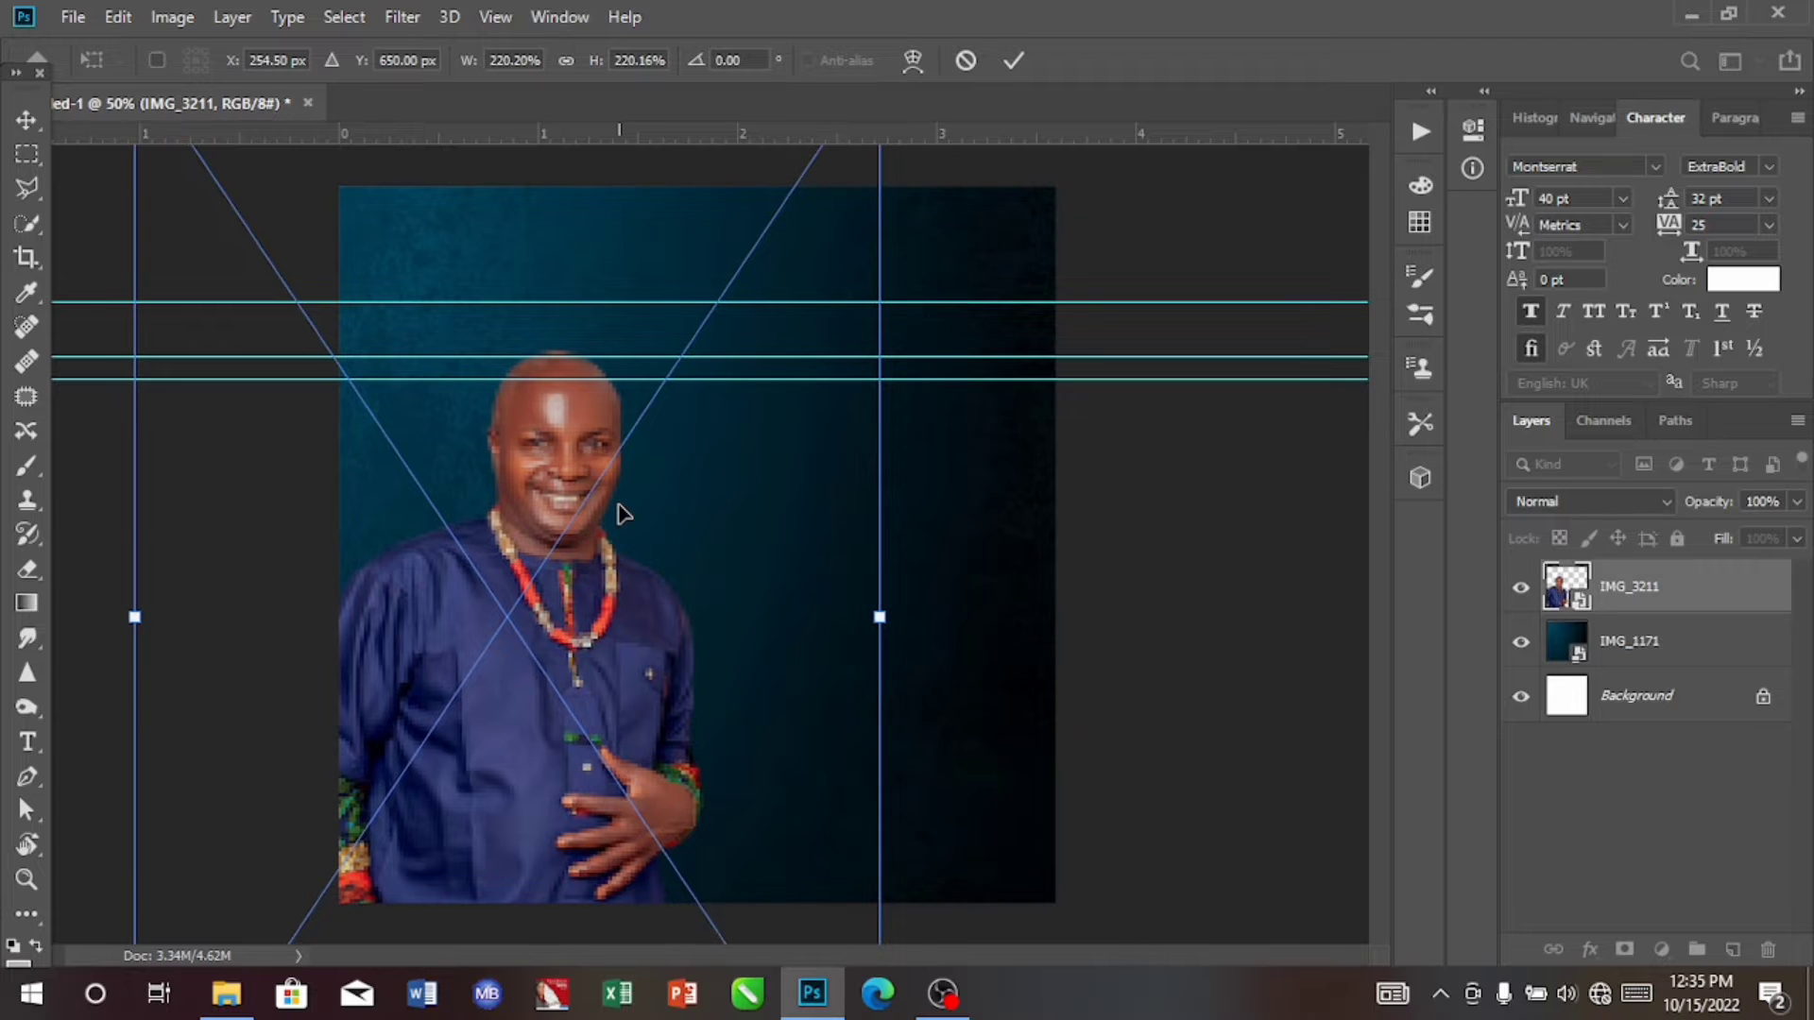
key(Right)
key(Right)
key(Right)
key(Right)
key(Right)
key(Right)
key(Right)
key(Right)
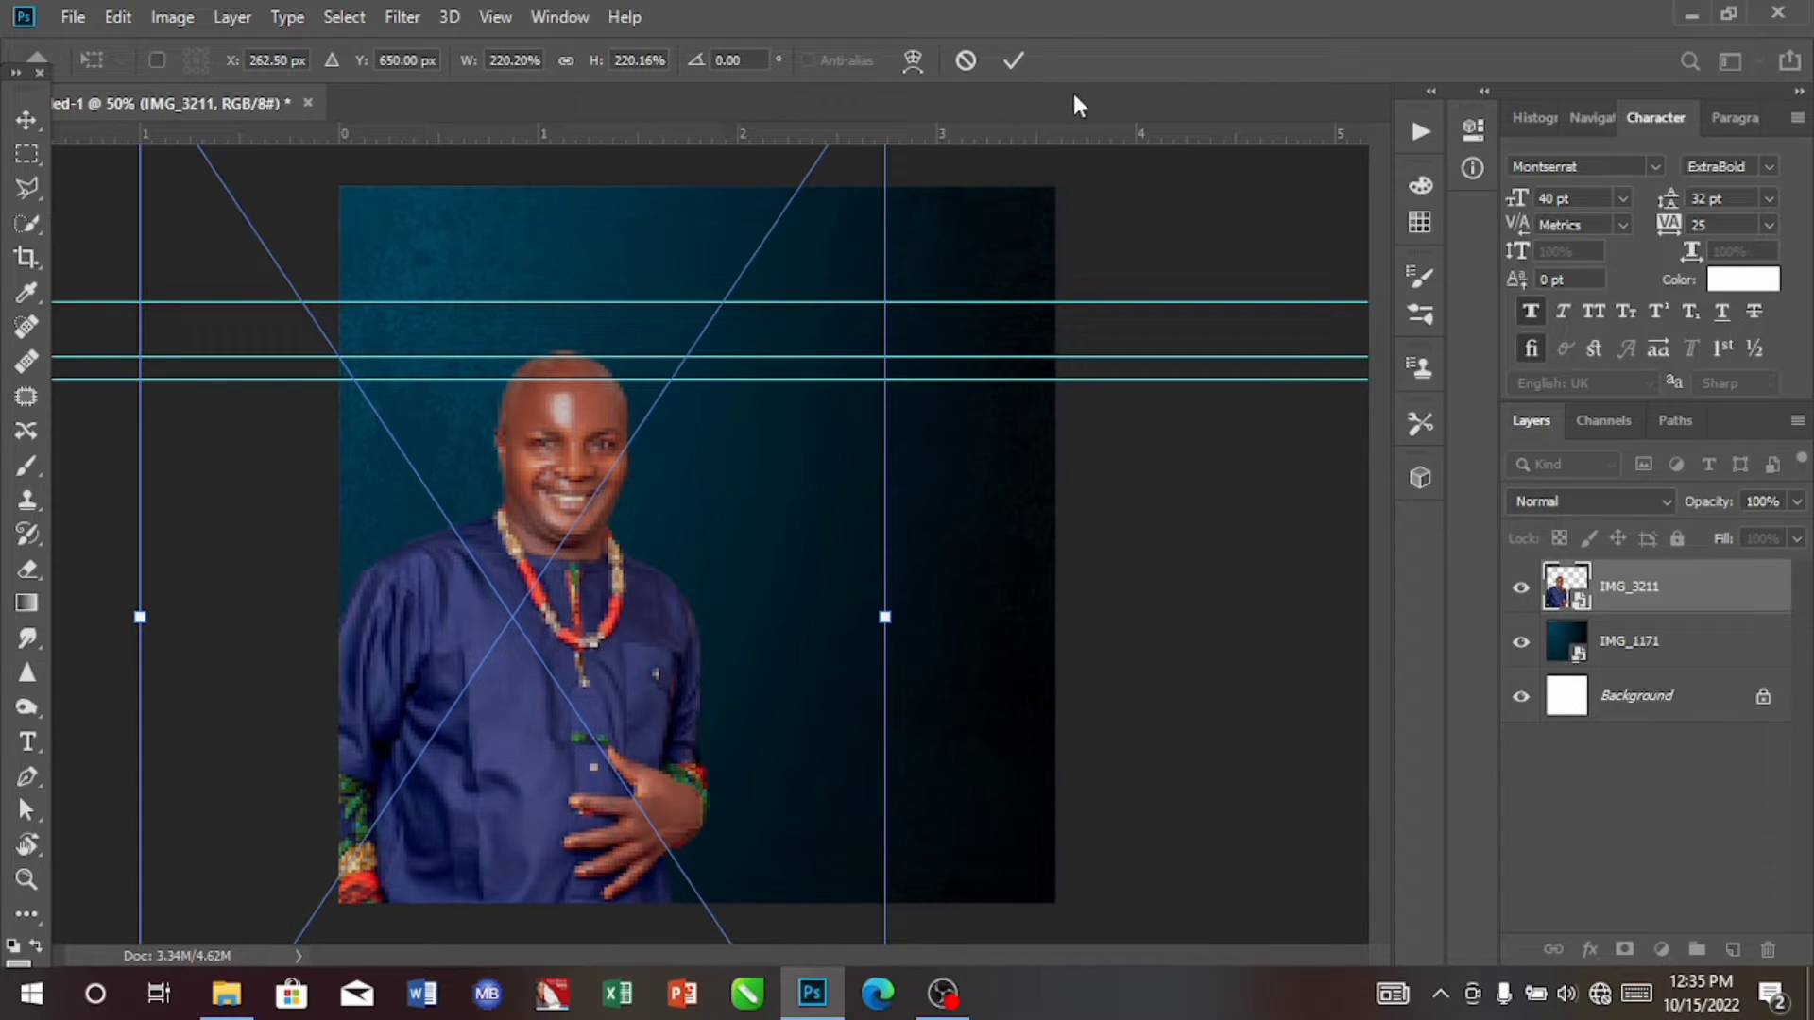
key(Down)
key(Down)
key(Down)
key(Down)
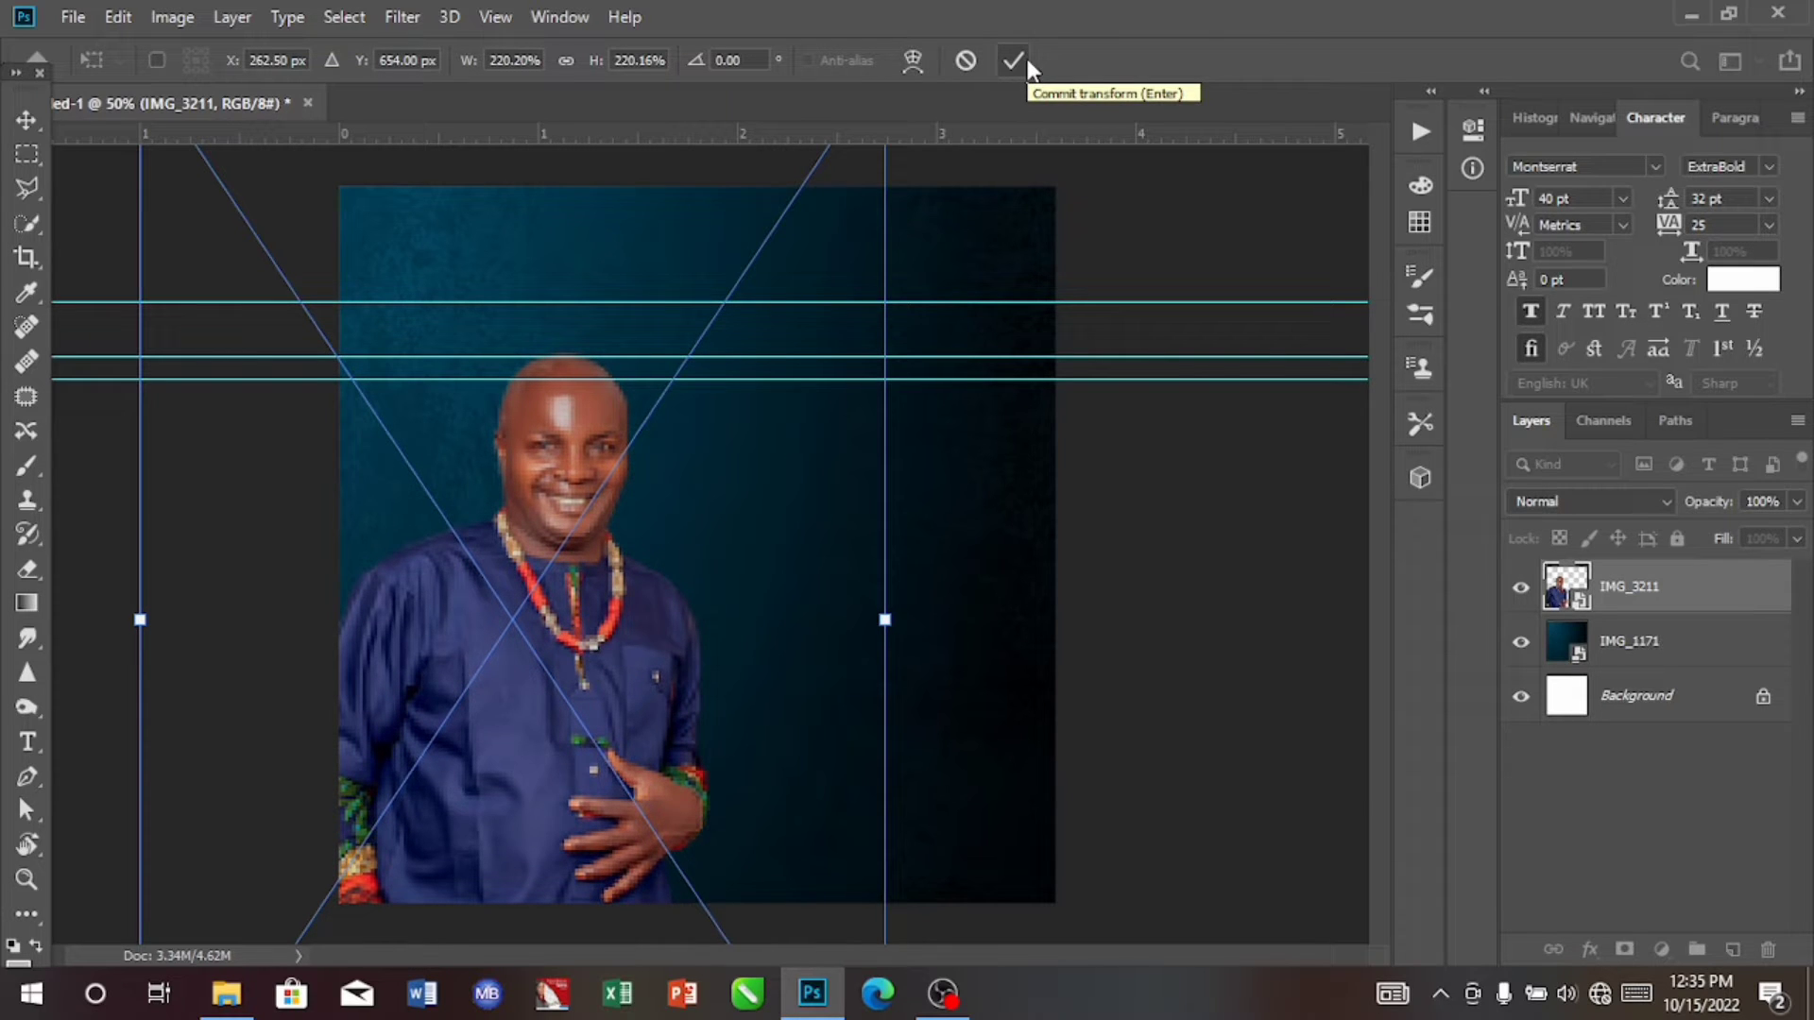
click(1023, 55)
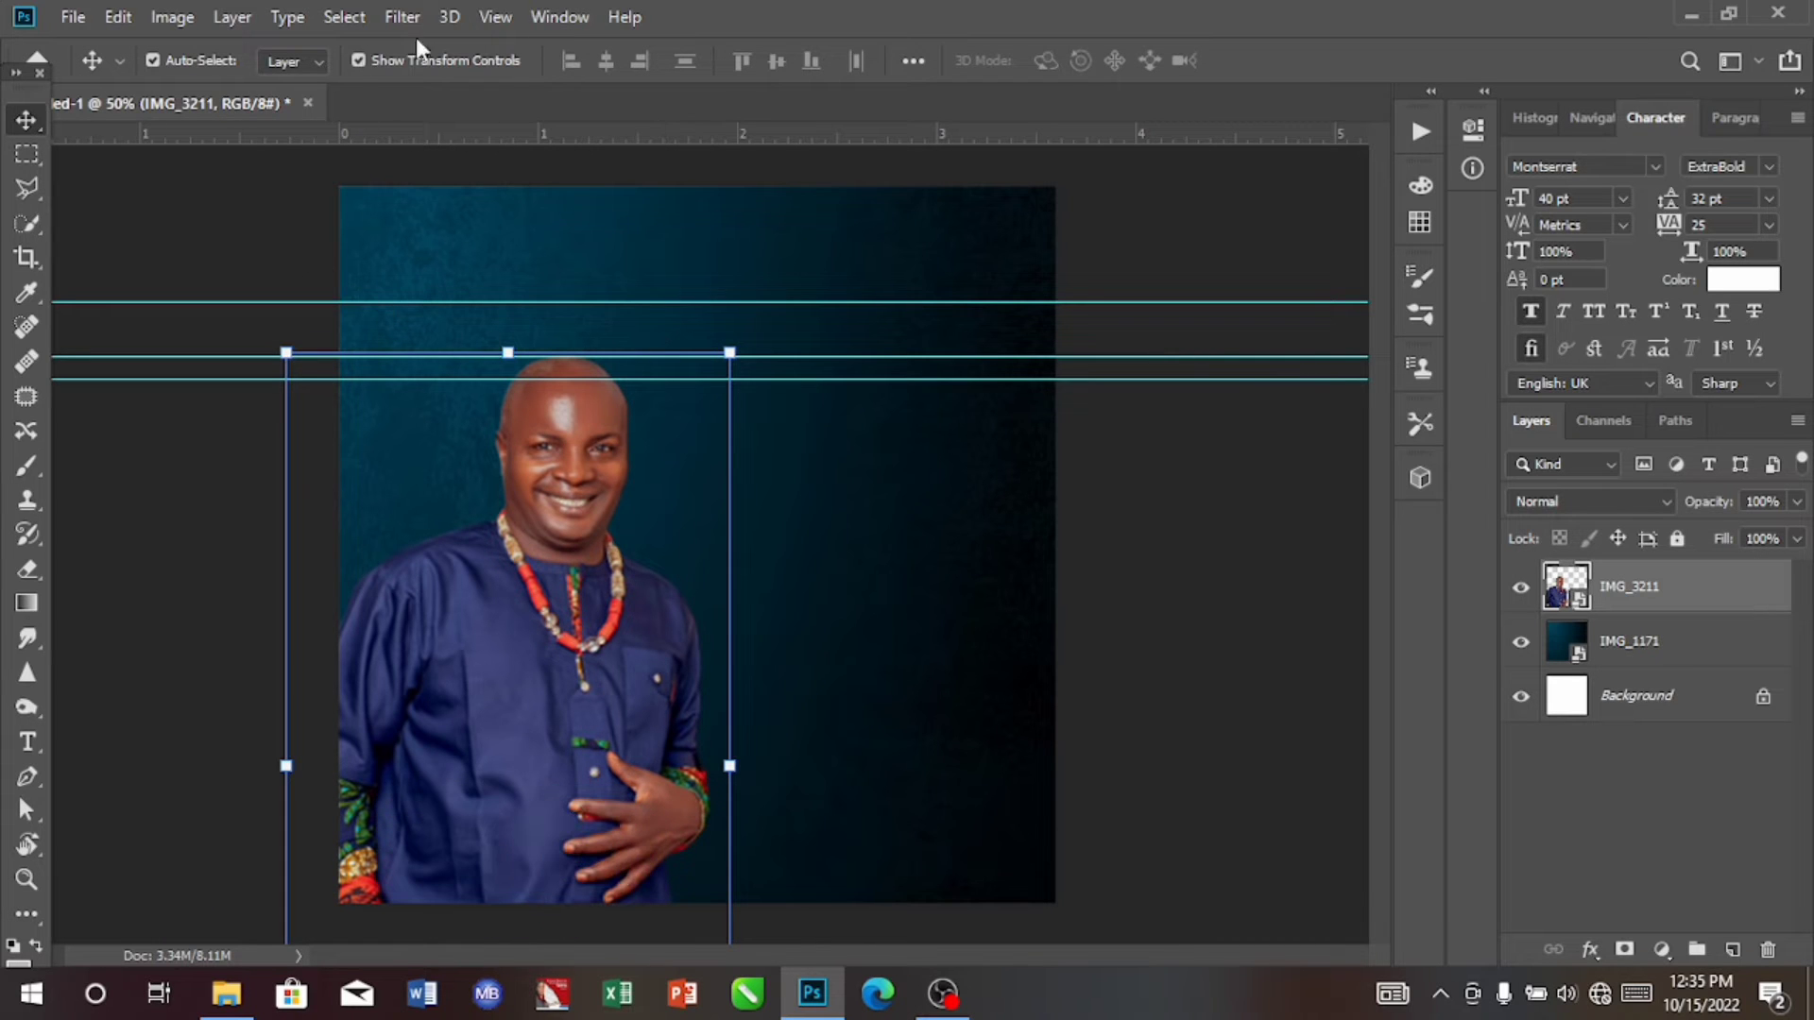
Step: Hide the toolbox to reach the vertical ruler and add three vertical guides: at about 0.3 in, beside the face, and left of the canvas
click(545, 28)
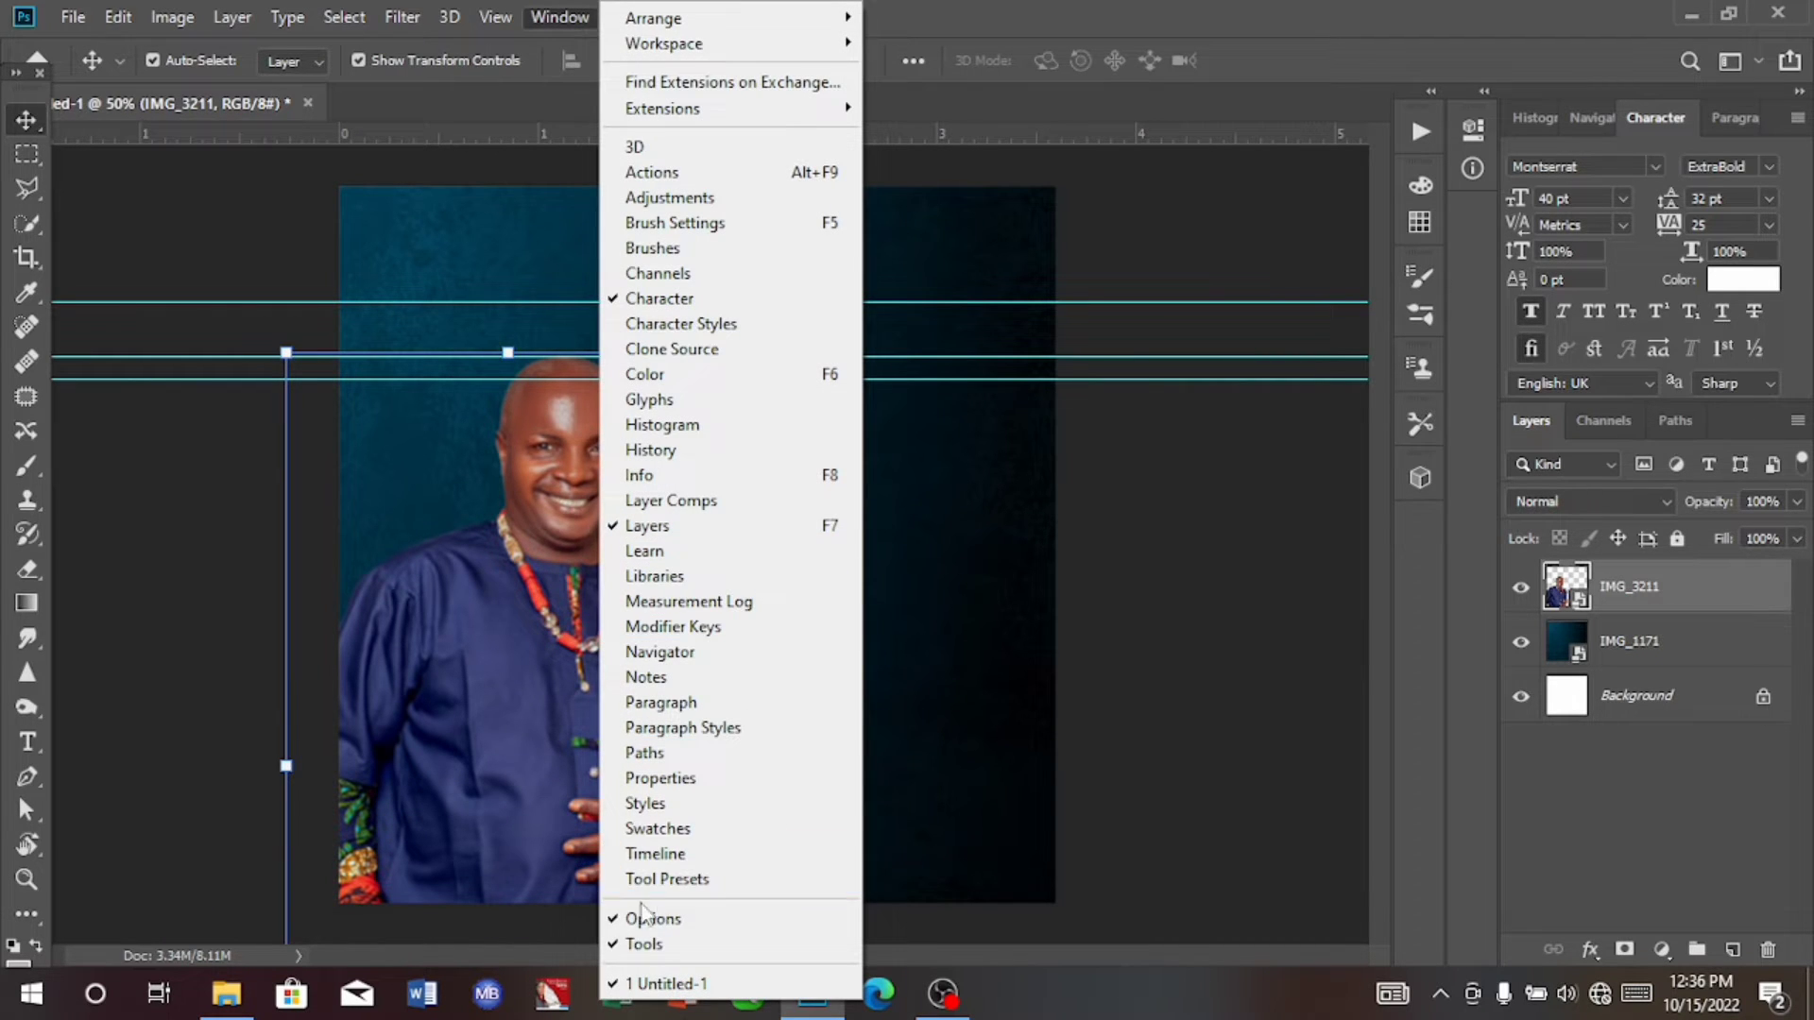
click(645, 945)
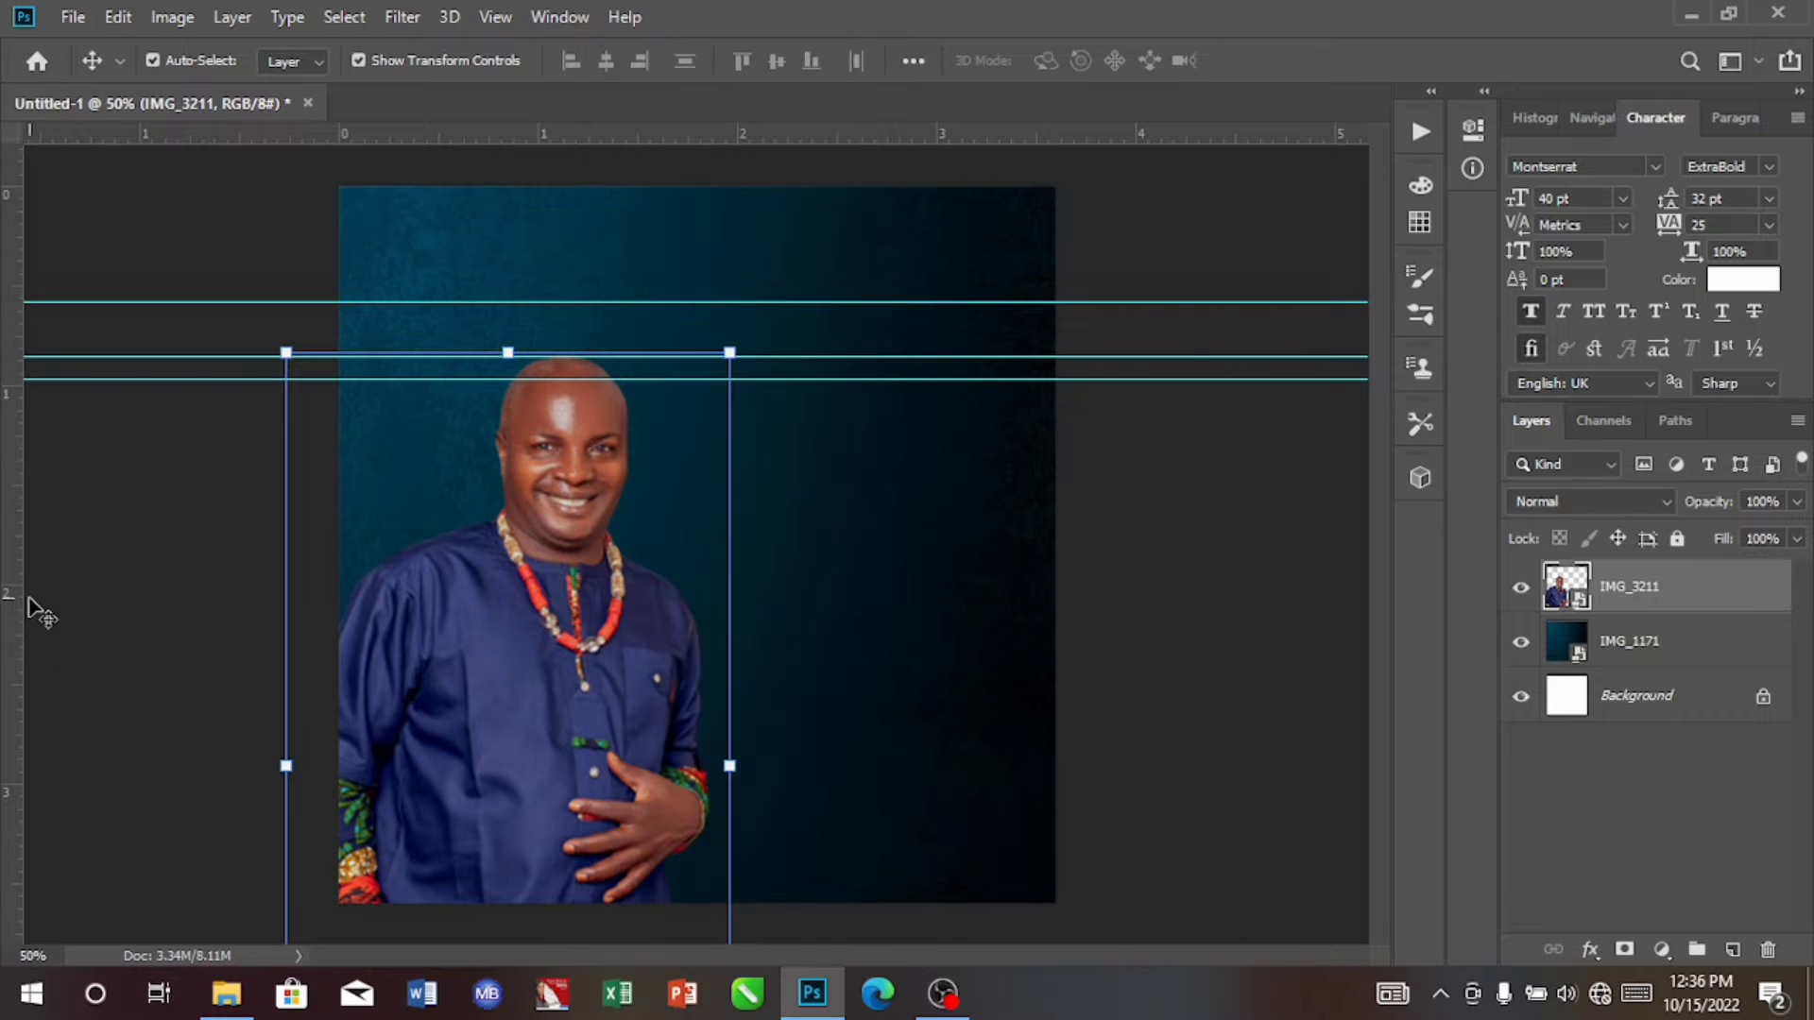
drag(12, 605, 404, 607)
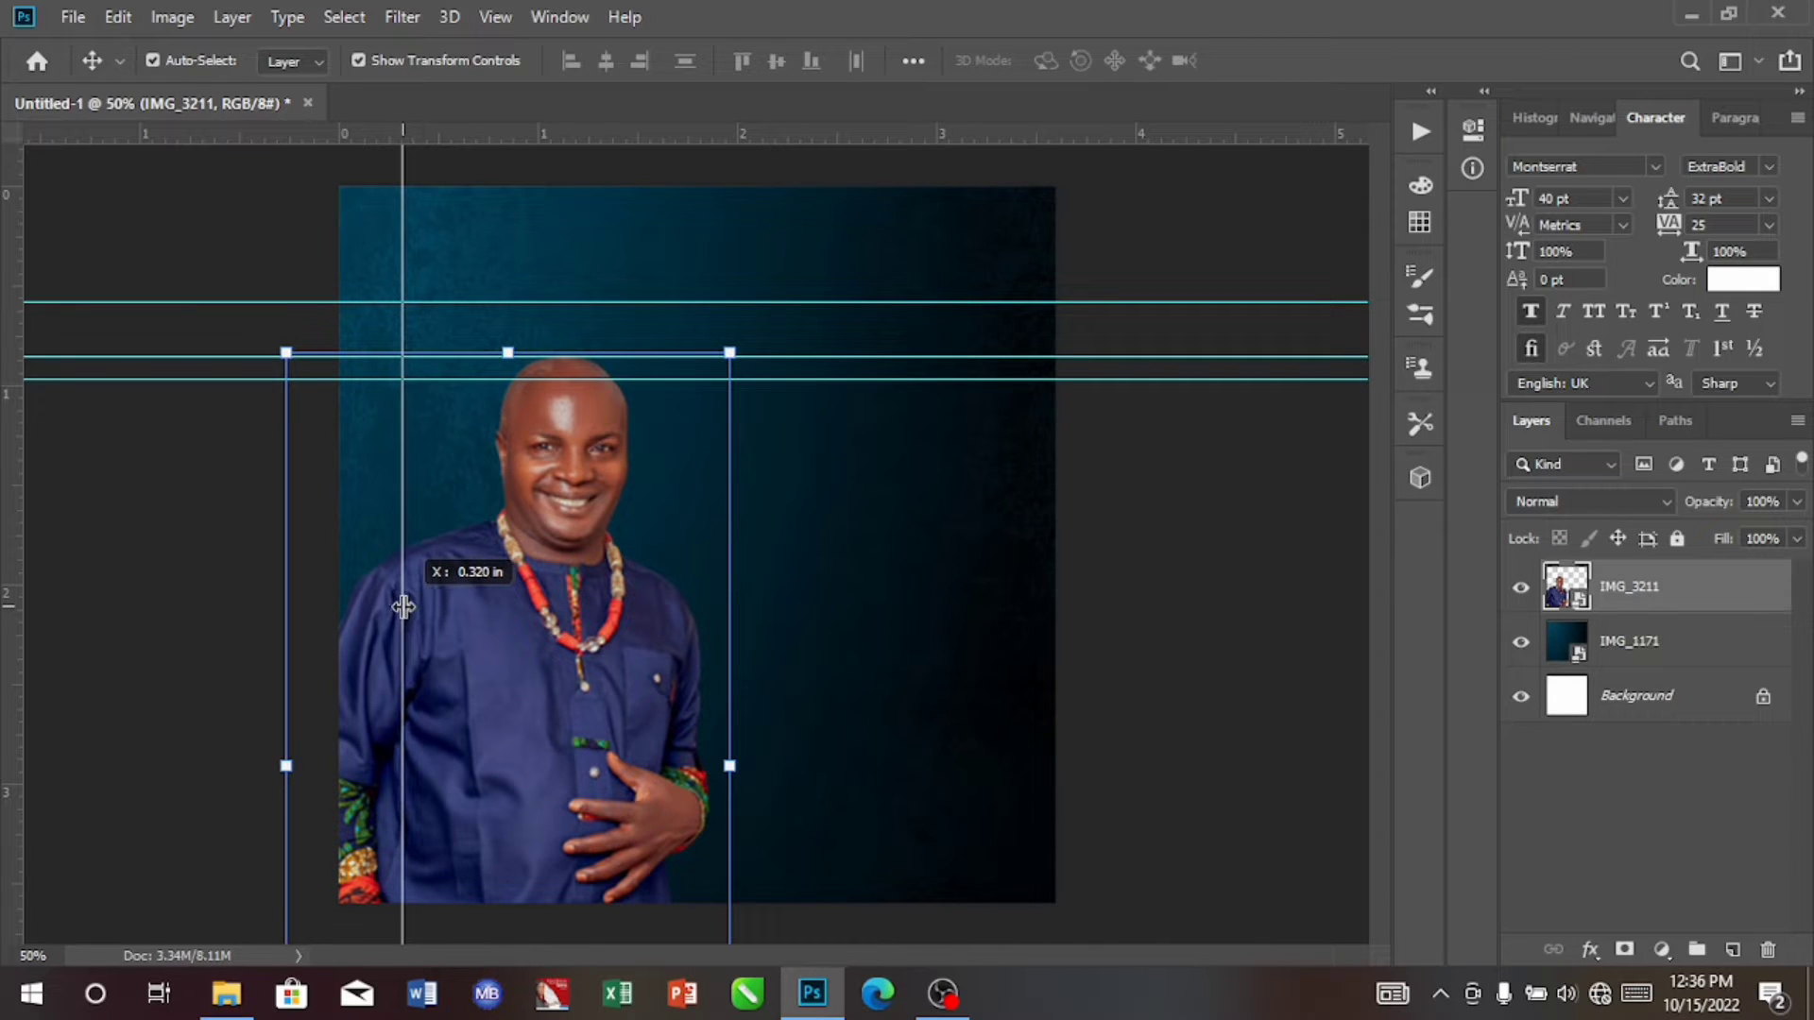
drag(404, 606, 397, 608)
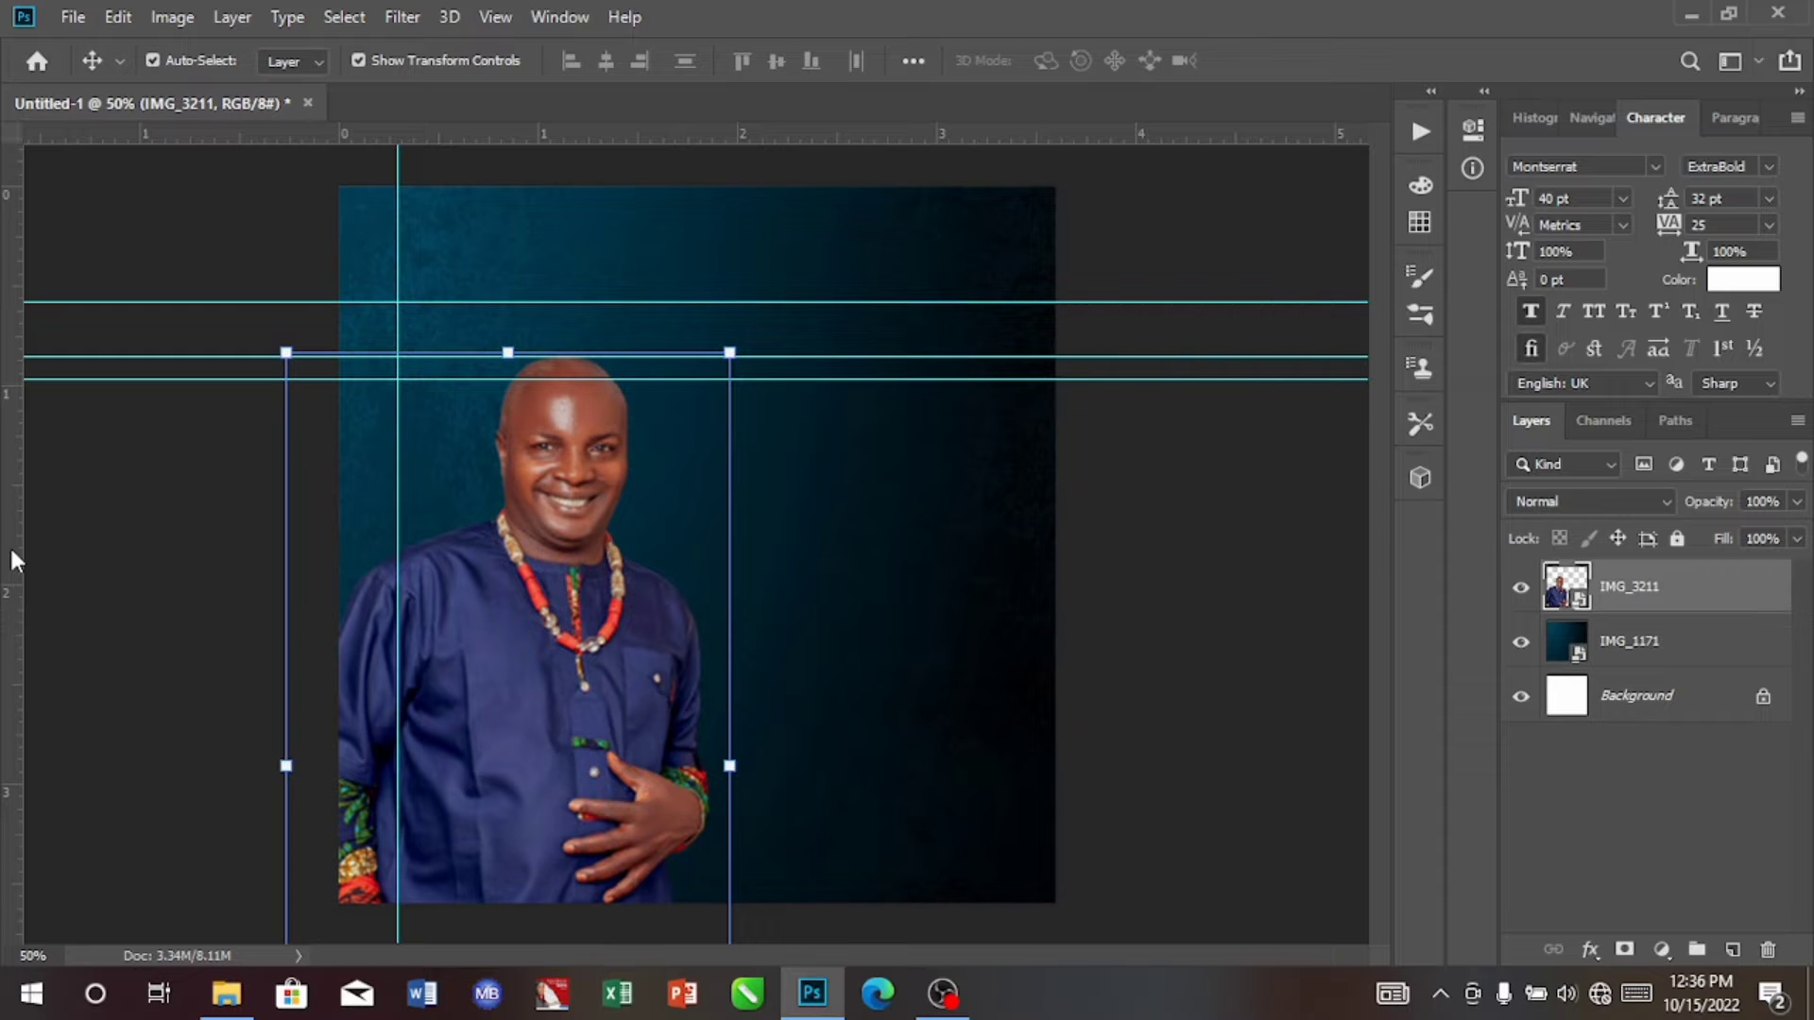
drag(11, 559, 622, 578)
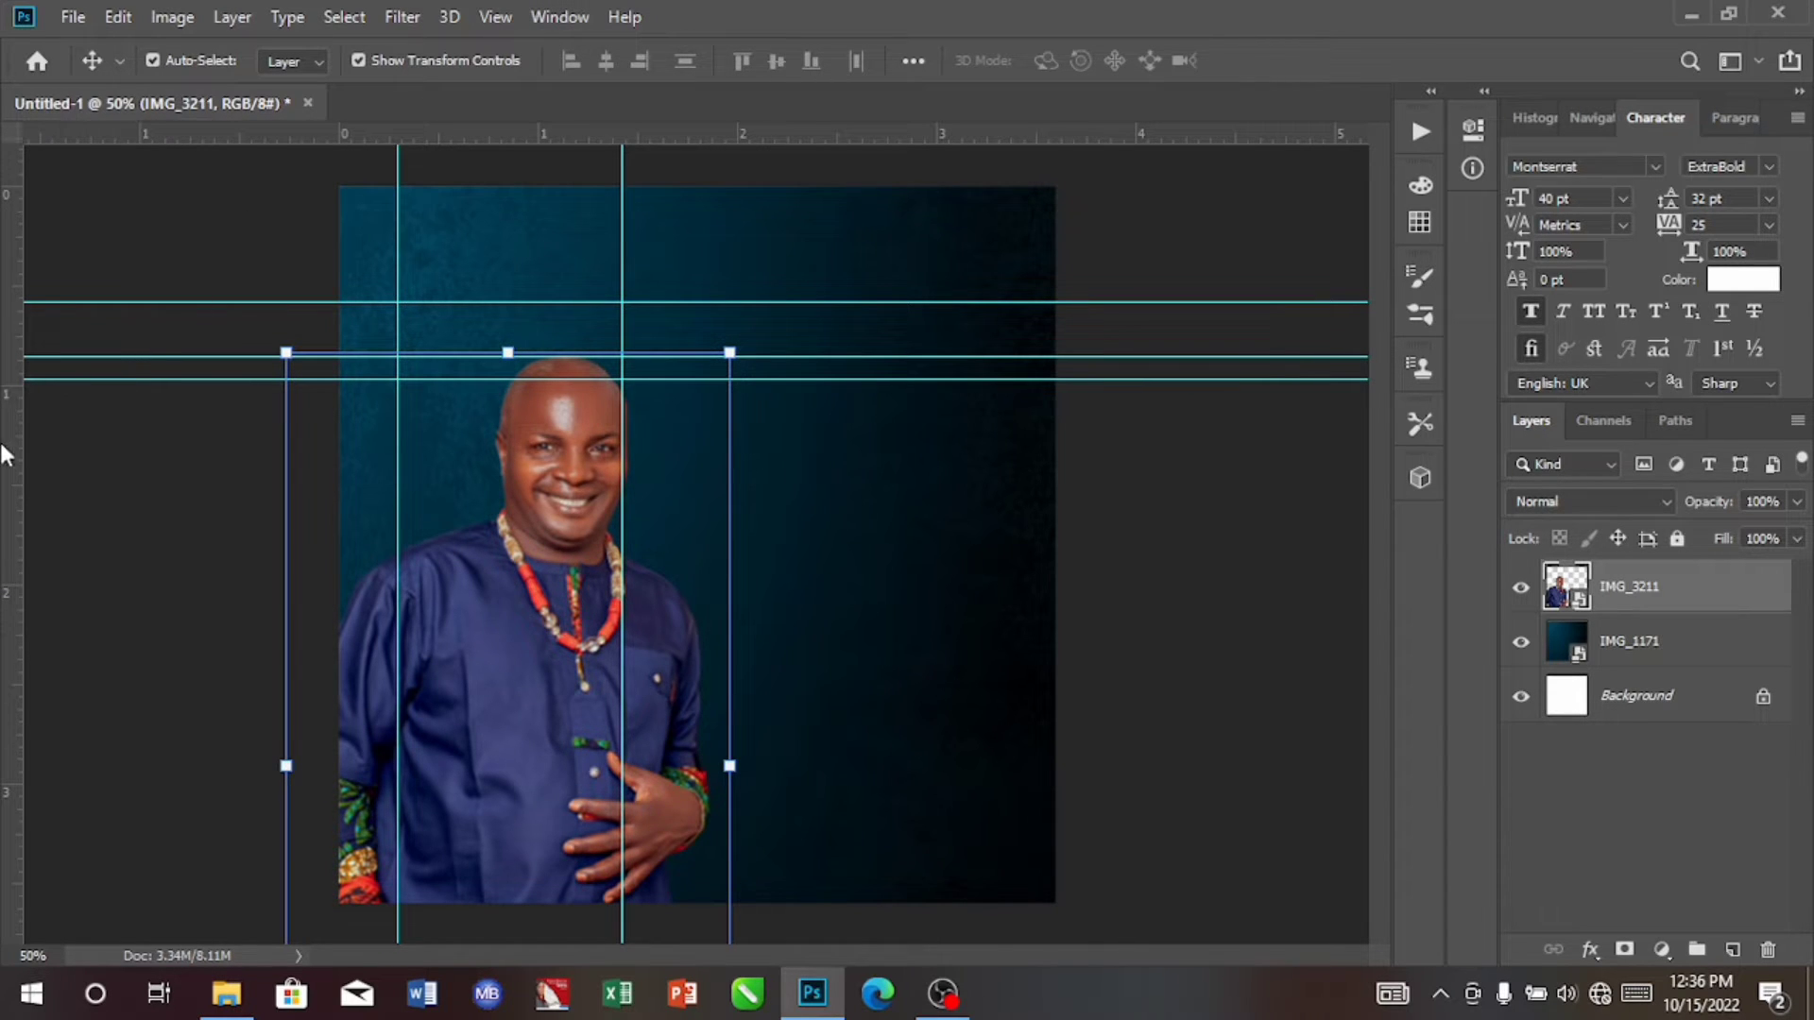
drag(17, 474, 185, 479)
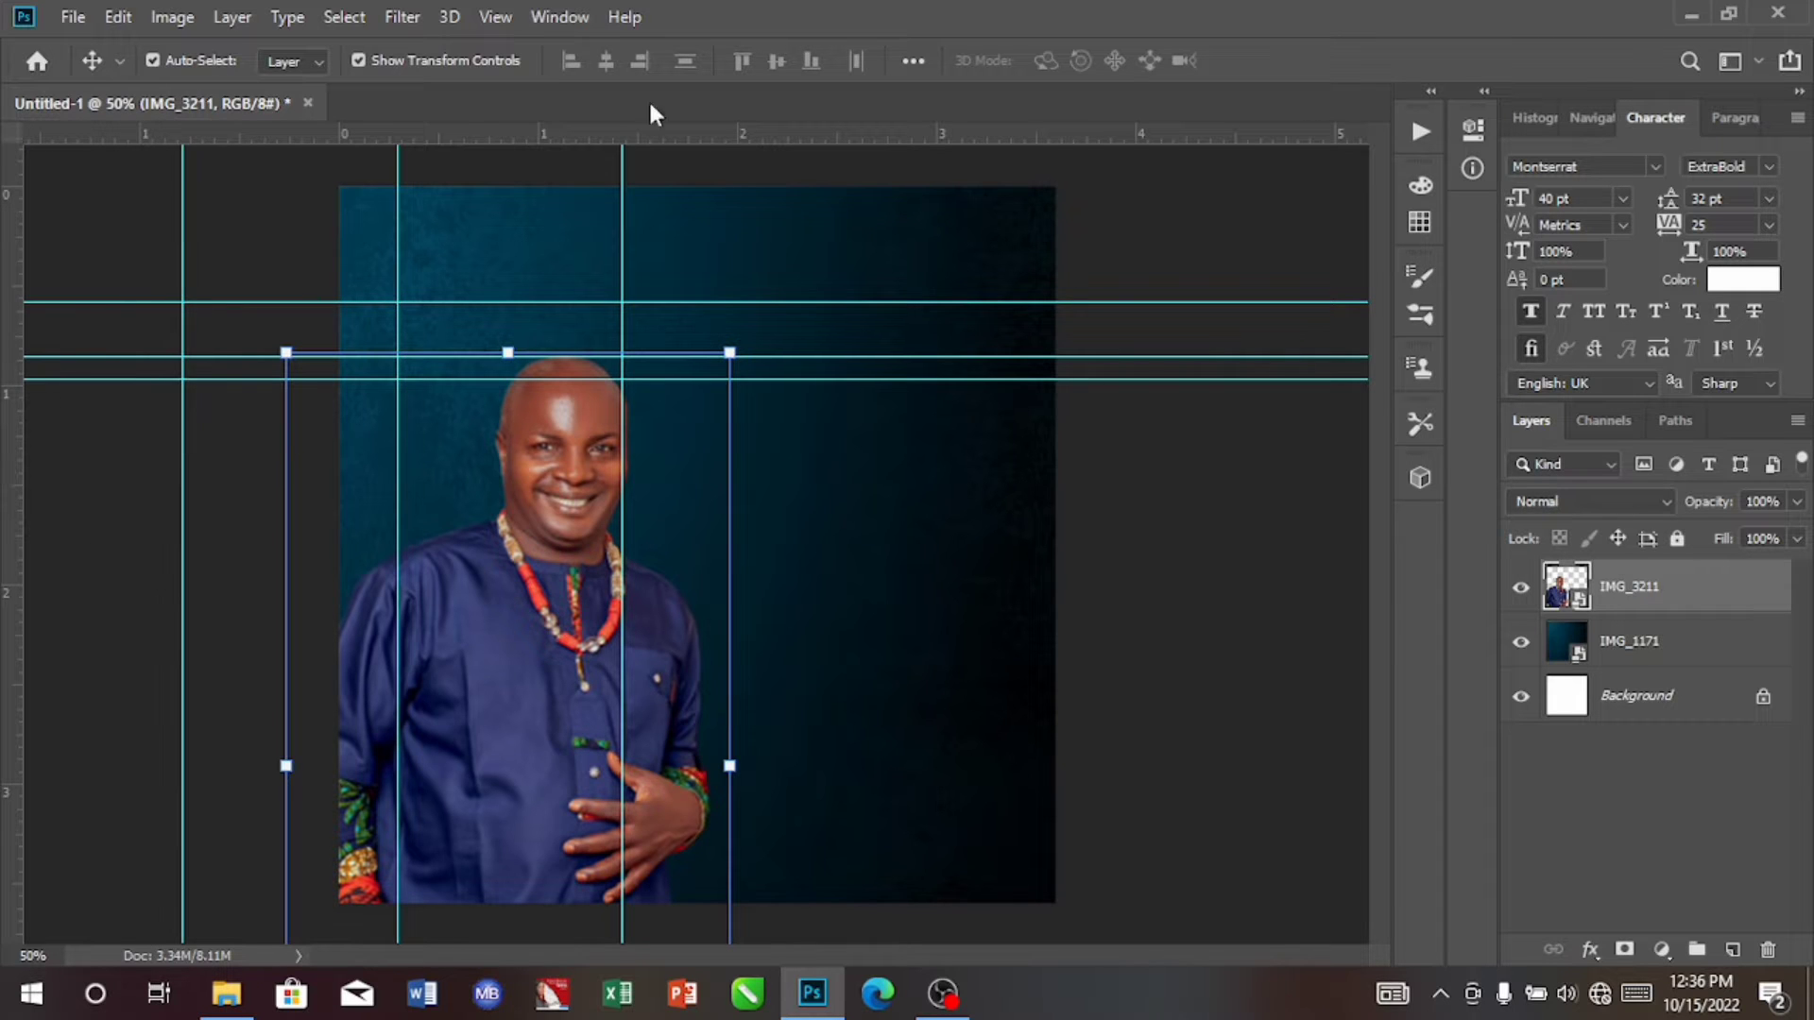
Step: Bring the hidden toolbox back on screen
click(573, 23)
click(597, 916)
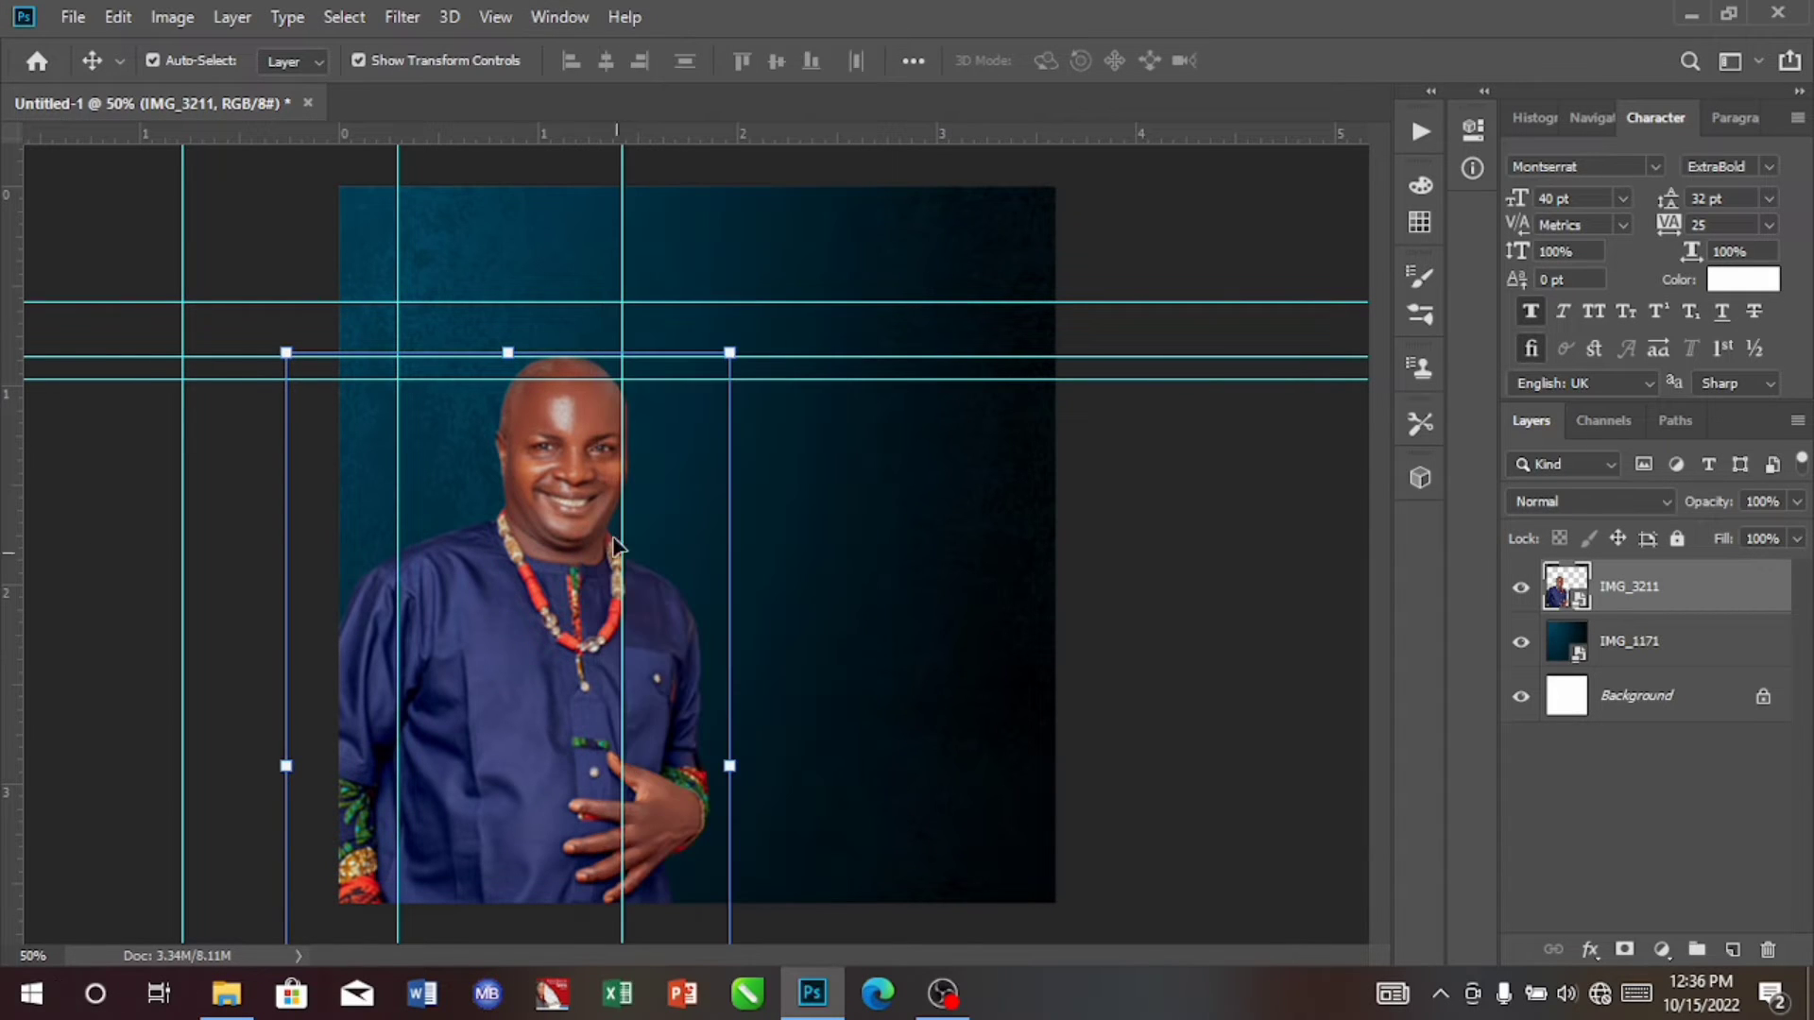
click(559, 17)
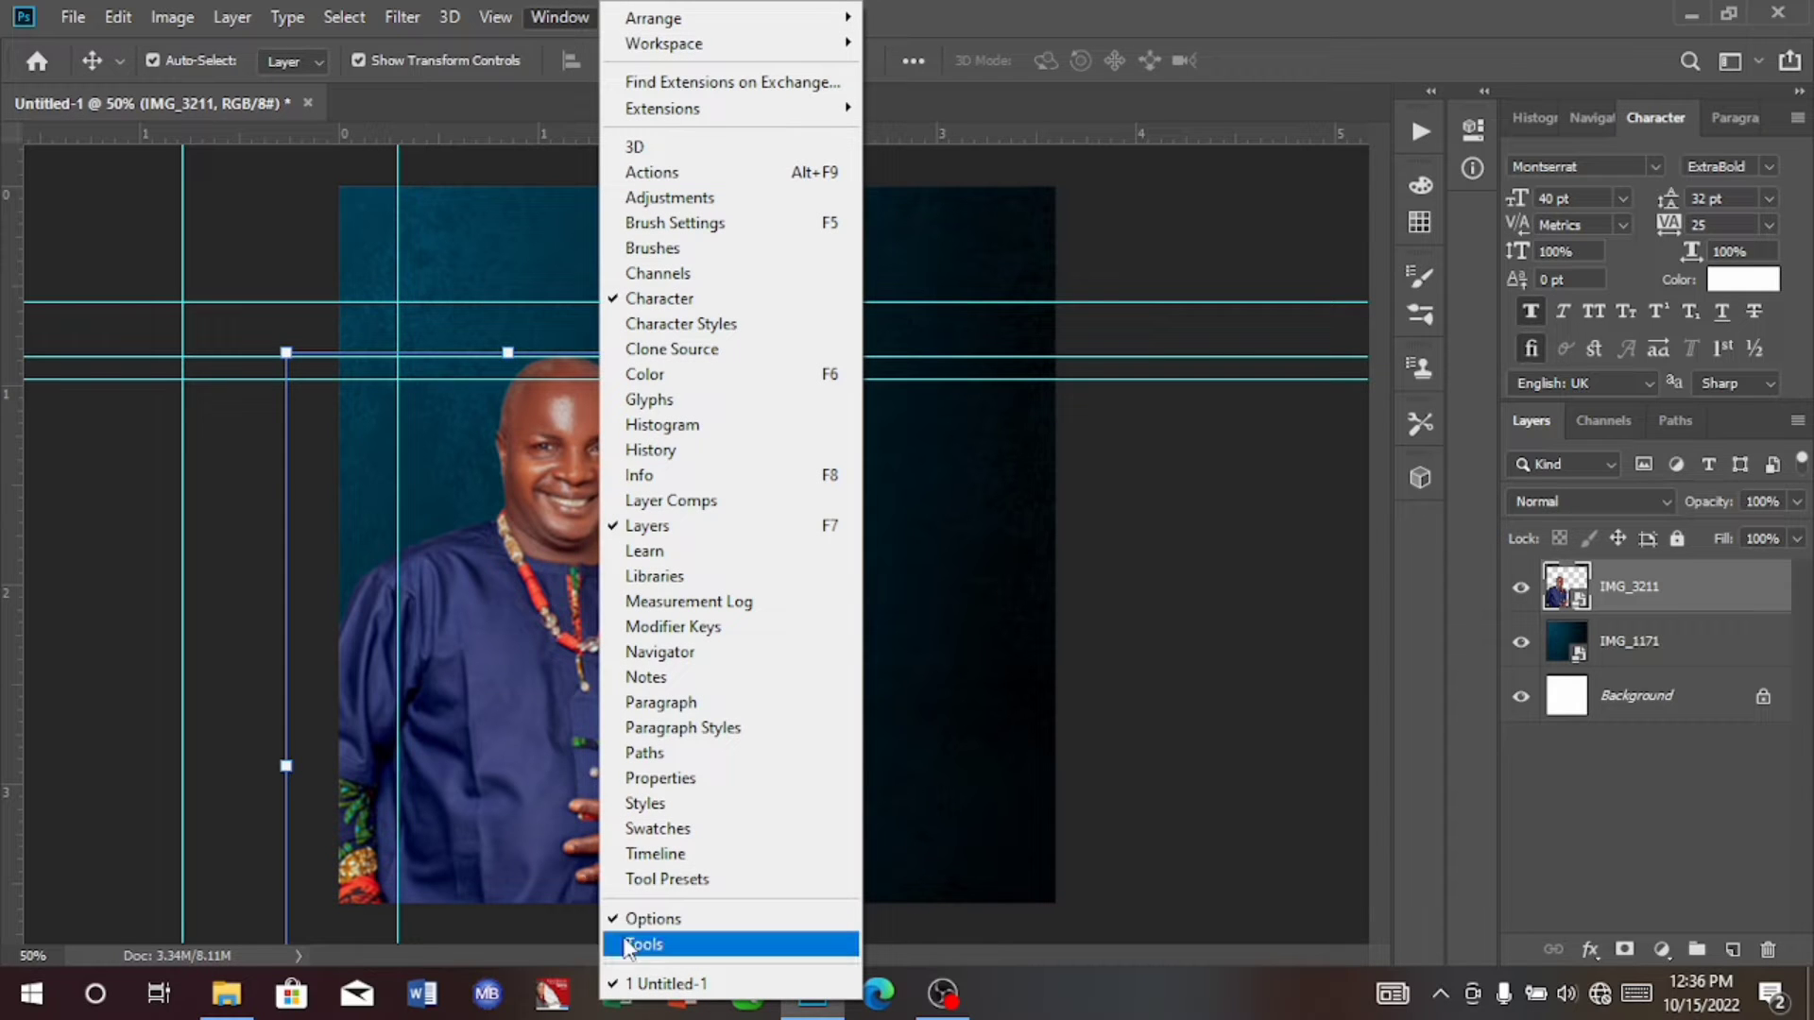
click(641, 946)
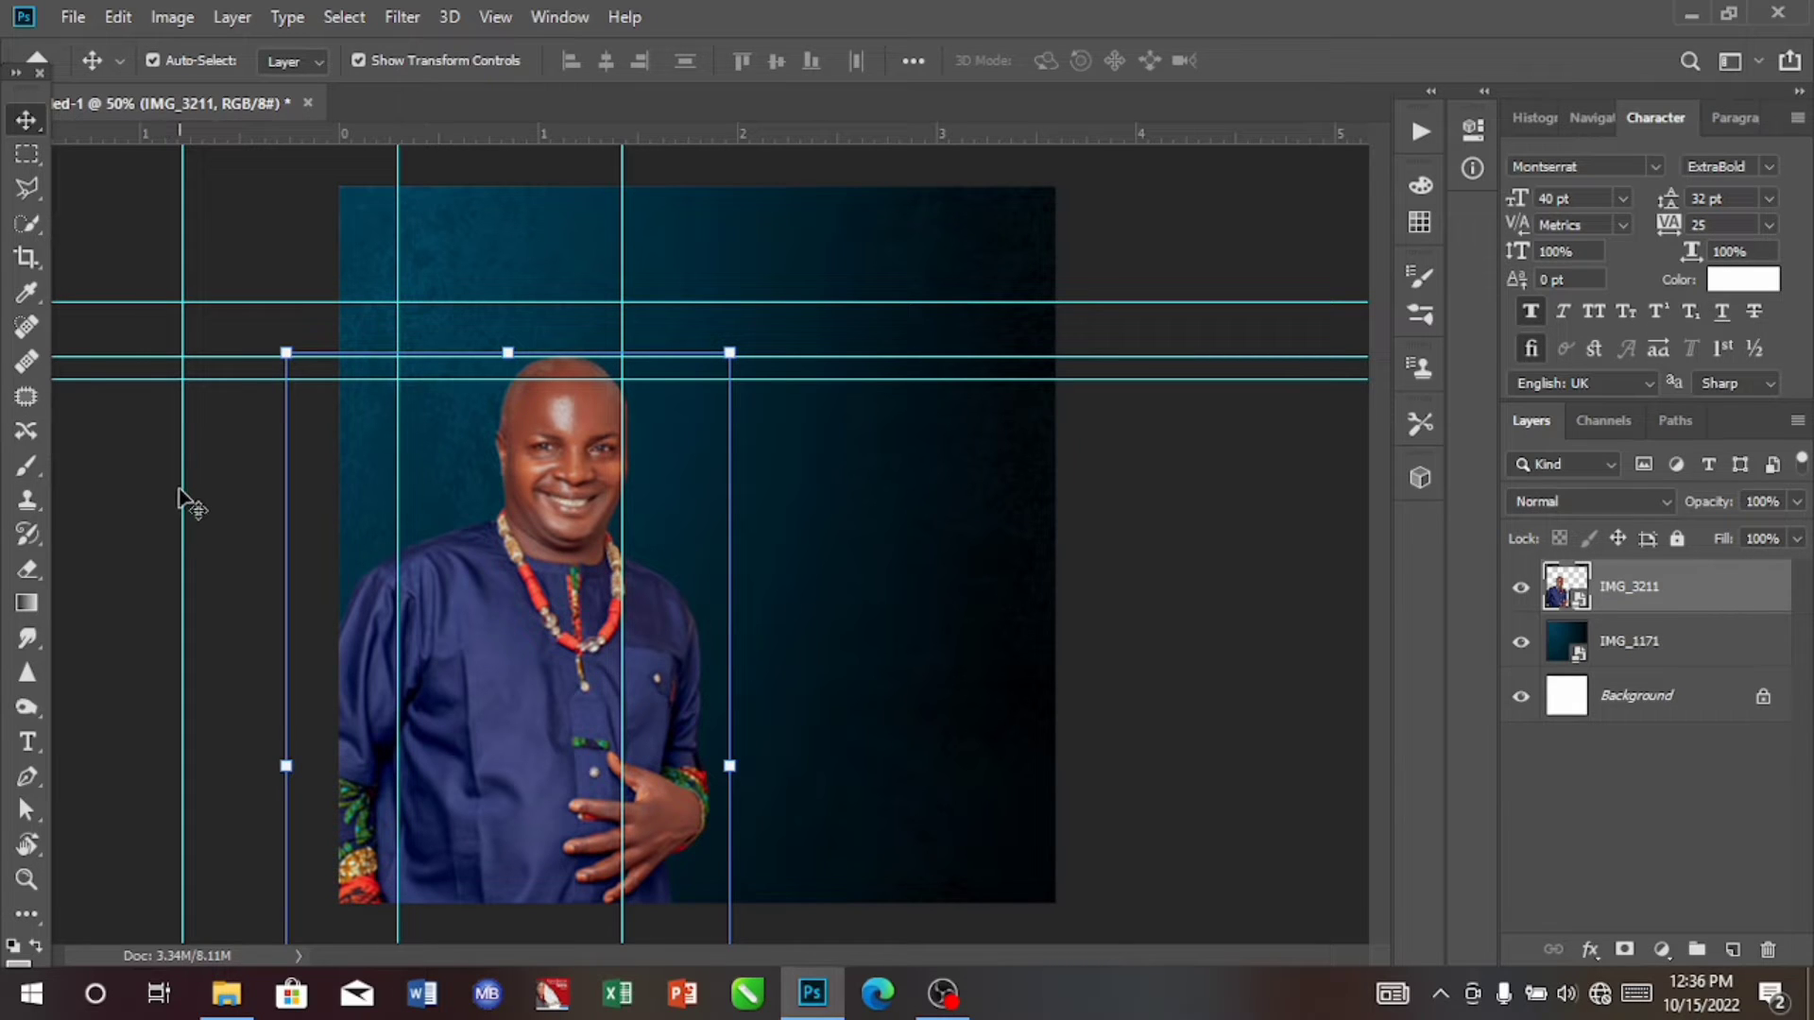
Step: Deselect the portrait layer and move the vertical guide beside the face off the canvas, past its left edge
drag(179, 487, 194, 510)
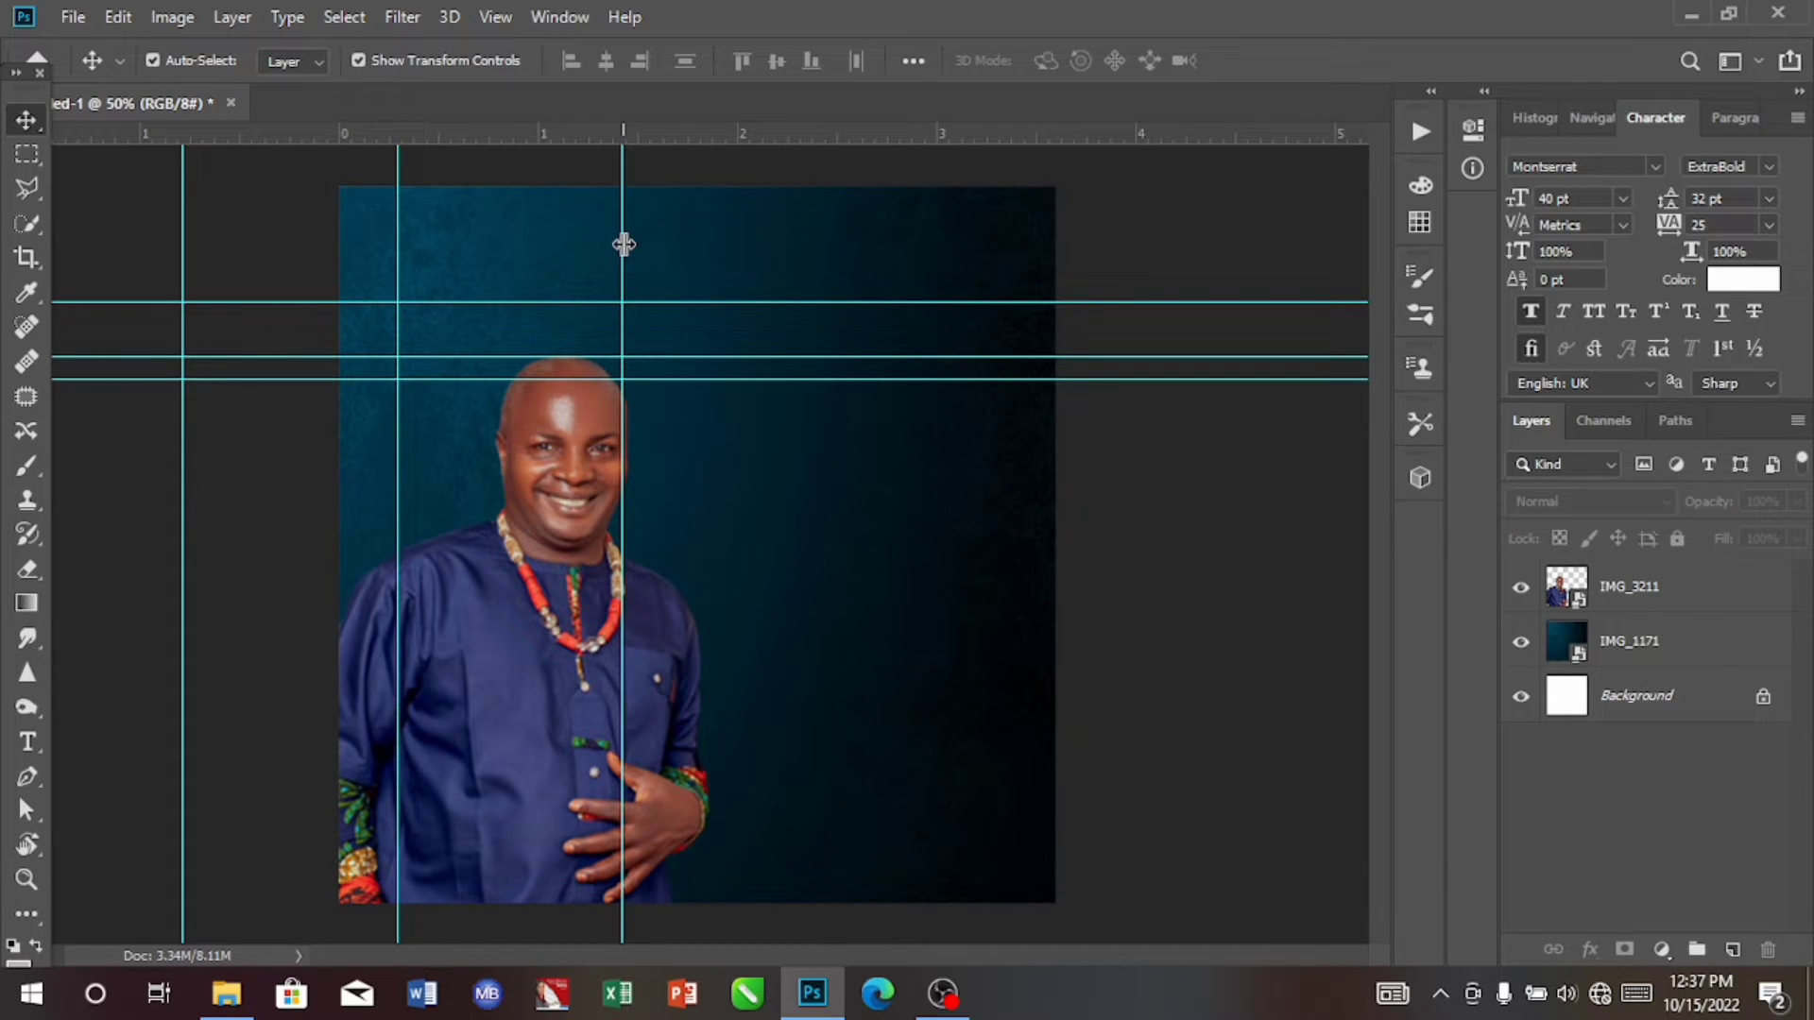
drag(624, 245, 277, 302)
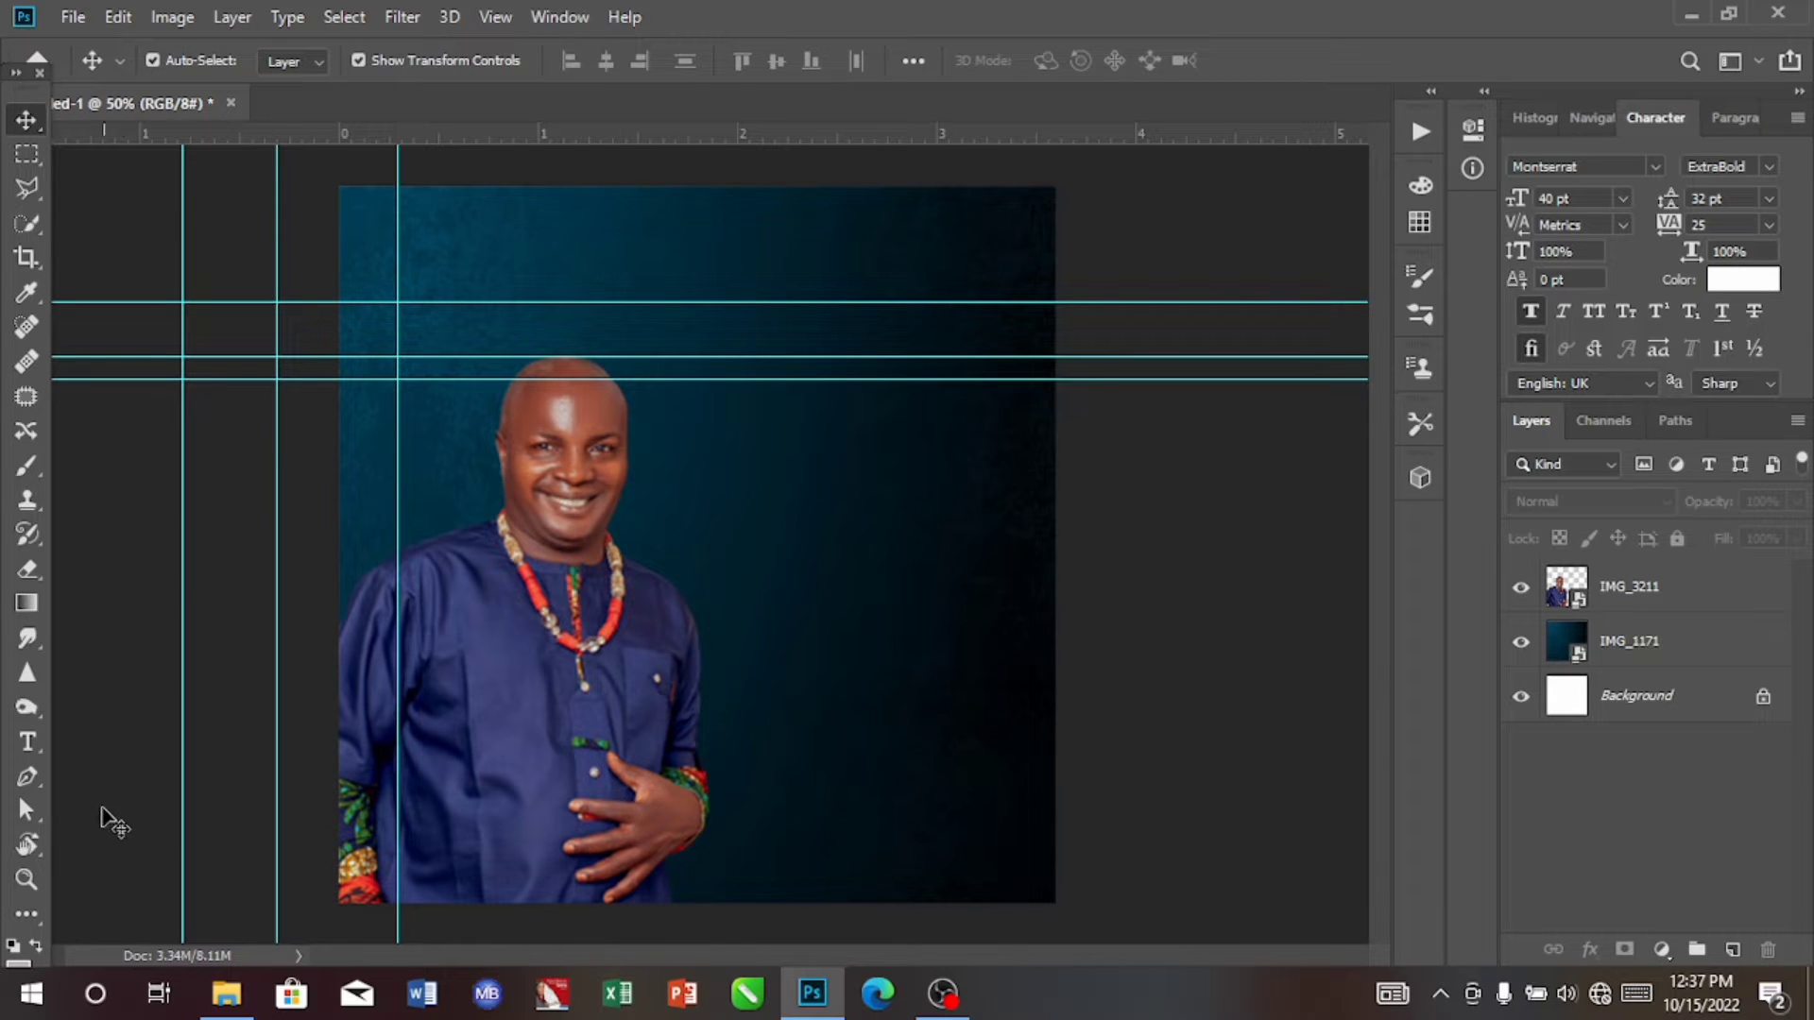
Step: Draw a 142 x 544 px rectangle over the portrait from the crossing of the 0.3 in vertical guide and the top horizontal guide
click(30, 905)
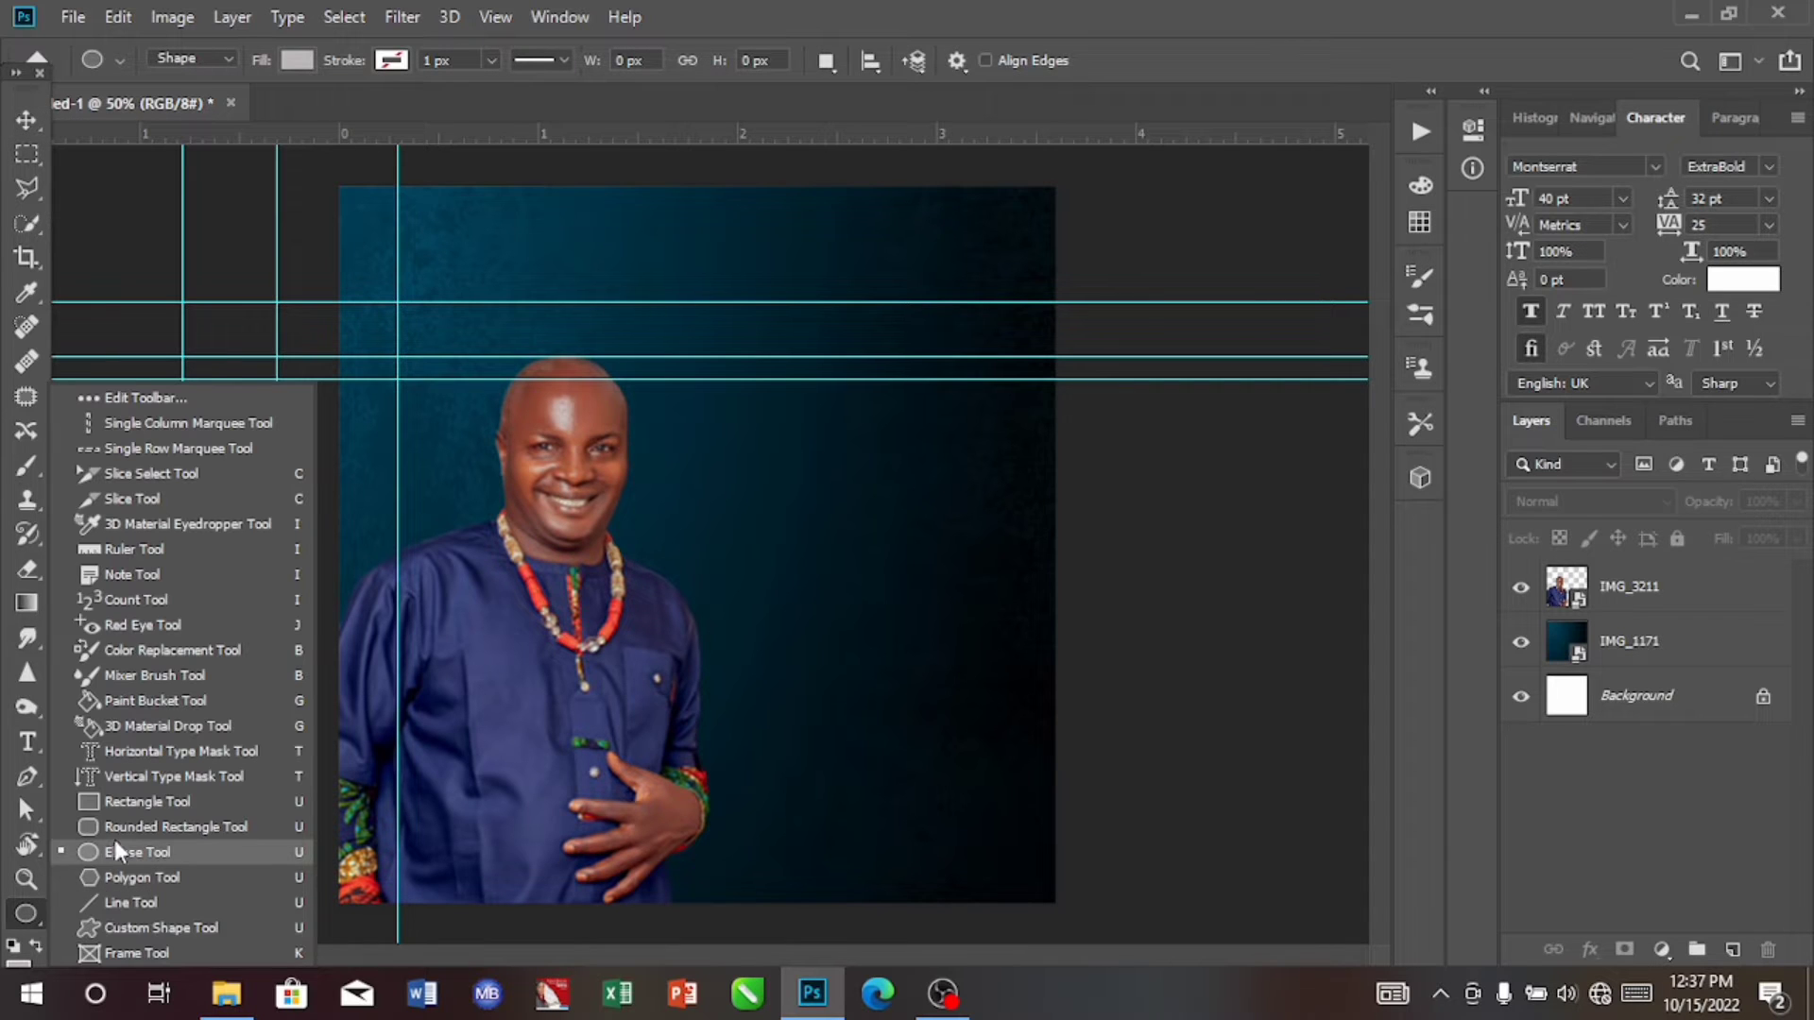
click(121, 801)
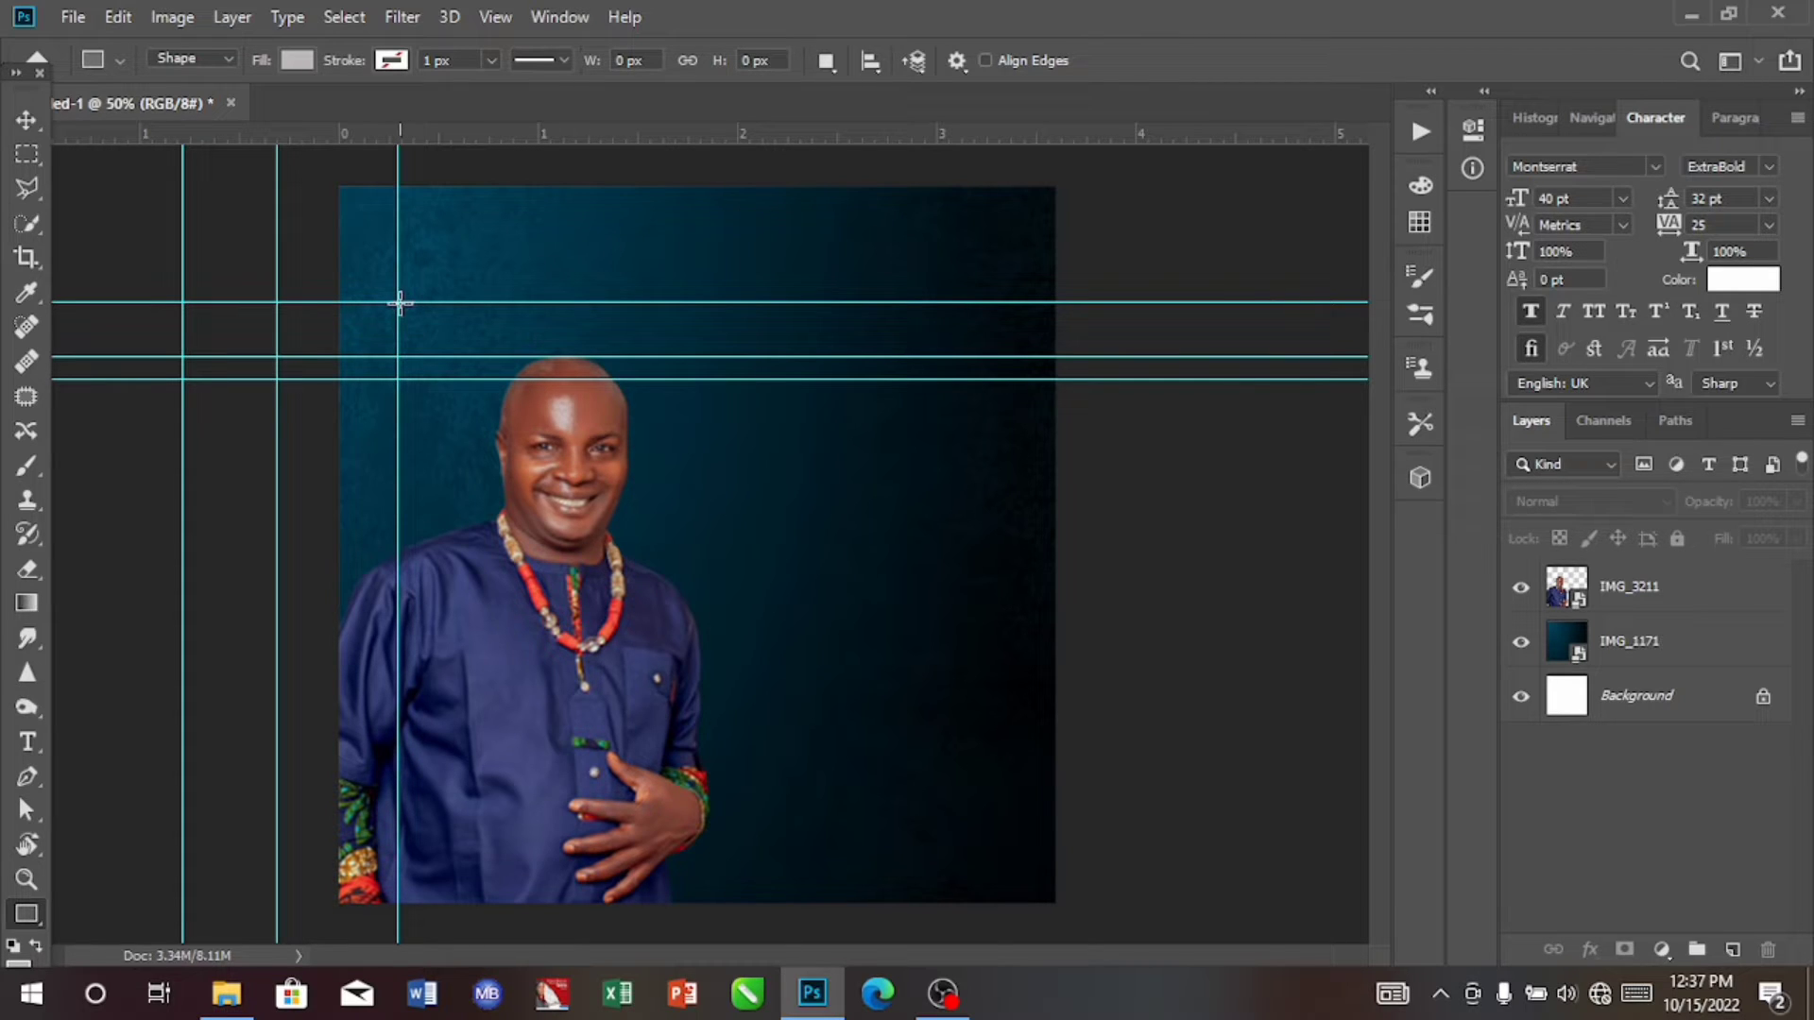
drag(399, 302, 492, 664)
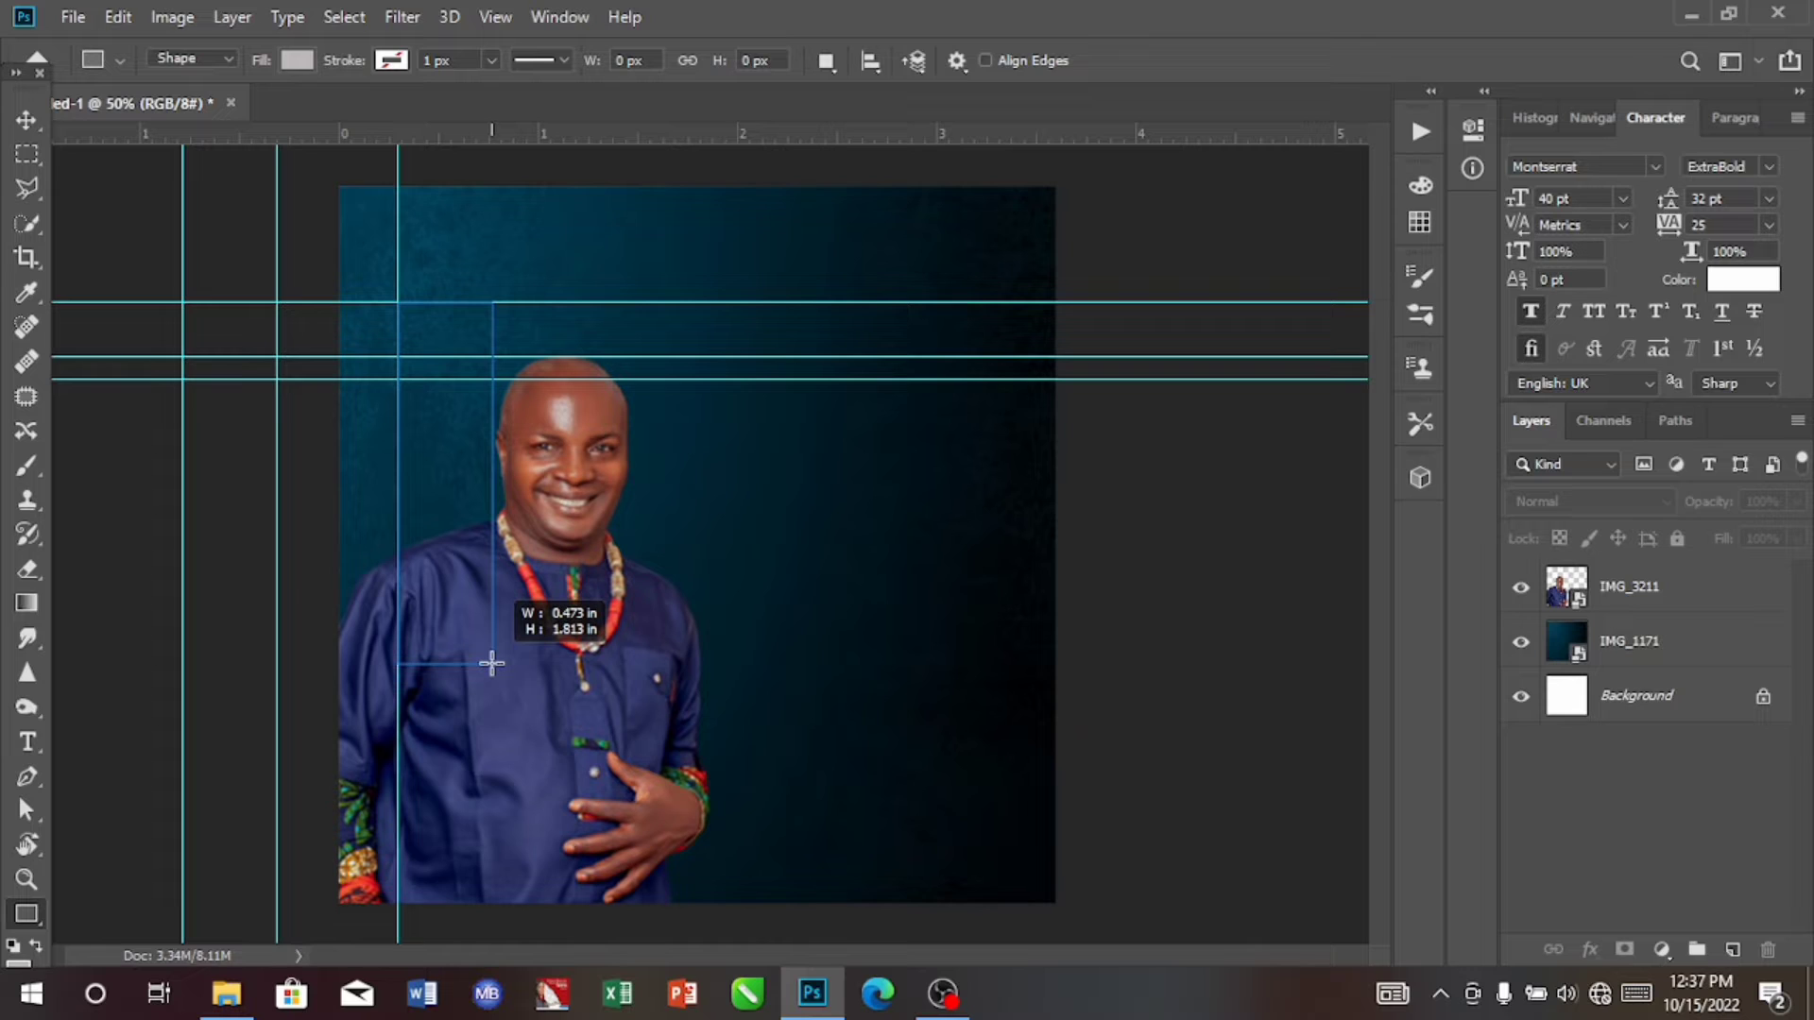
drag(492, 665, 493, 665)
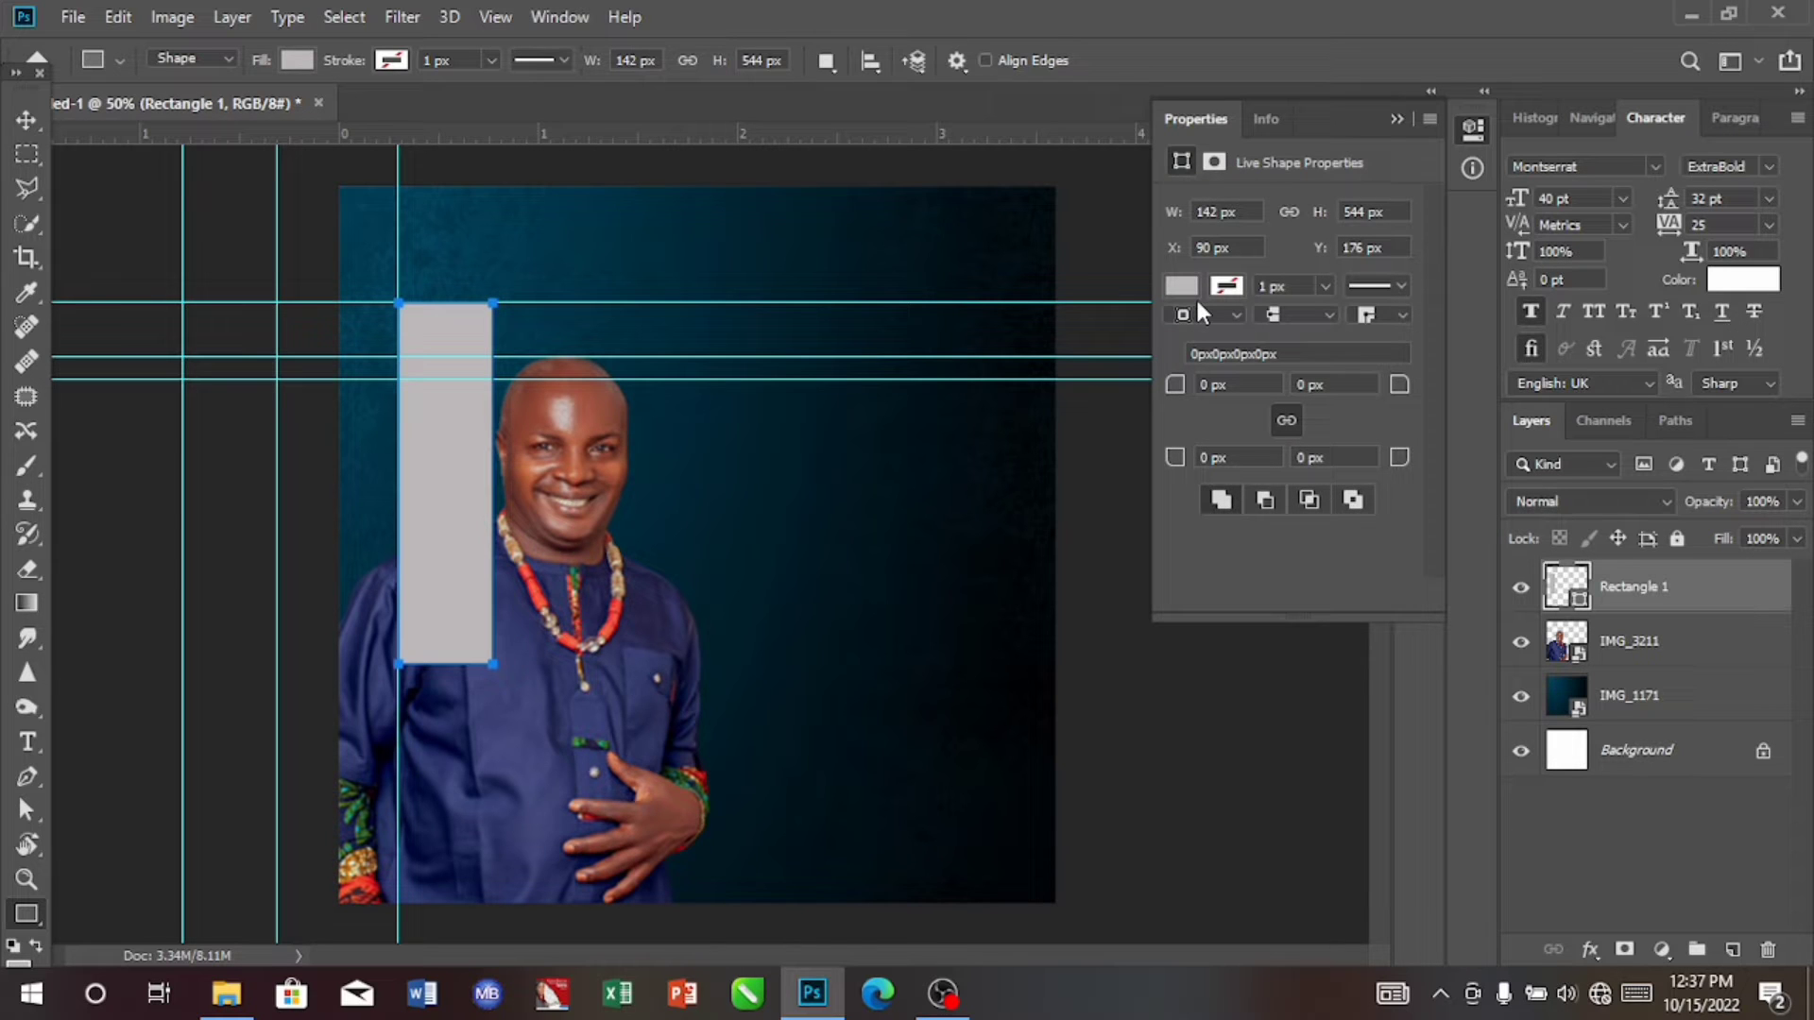
Step: Set the rectangle's fill to yellow, hex fdd106
click(1183, 287)
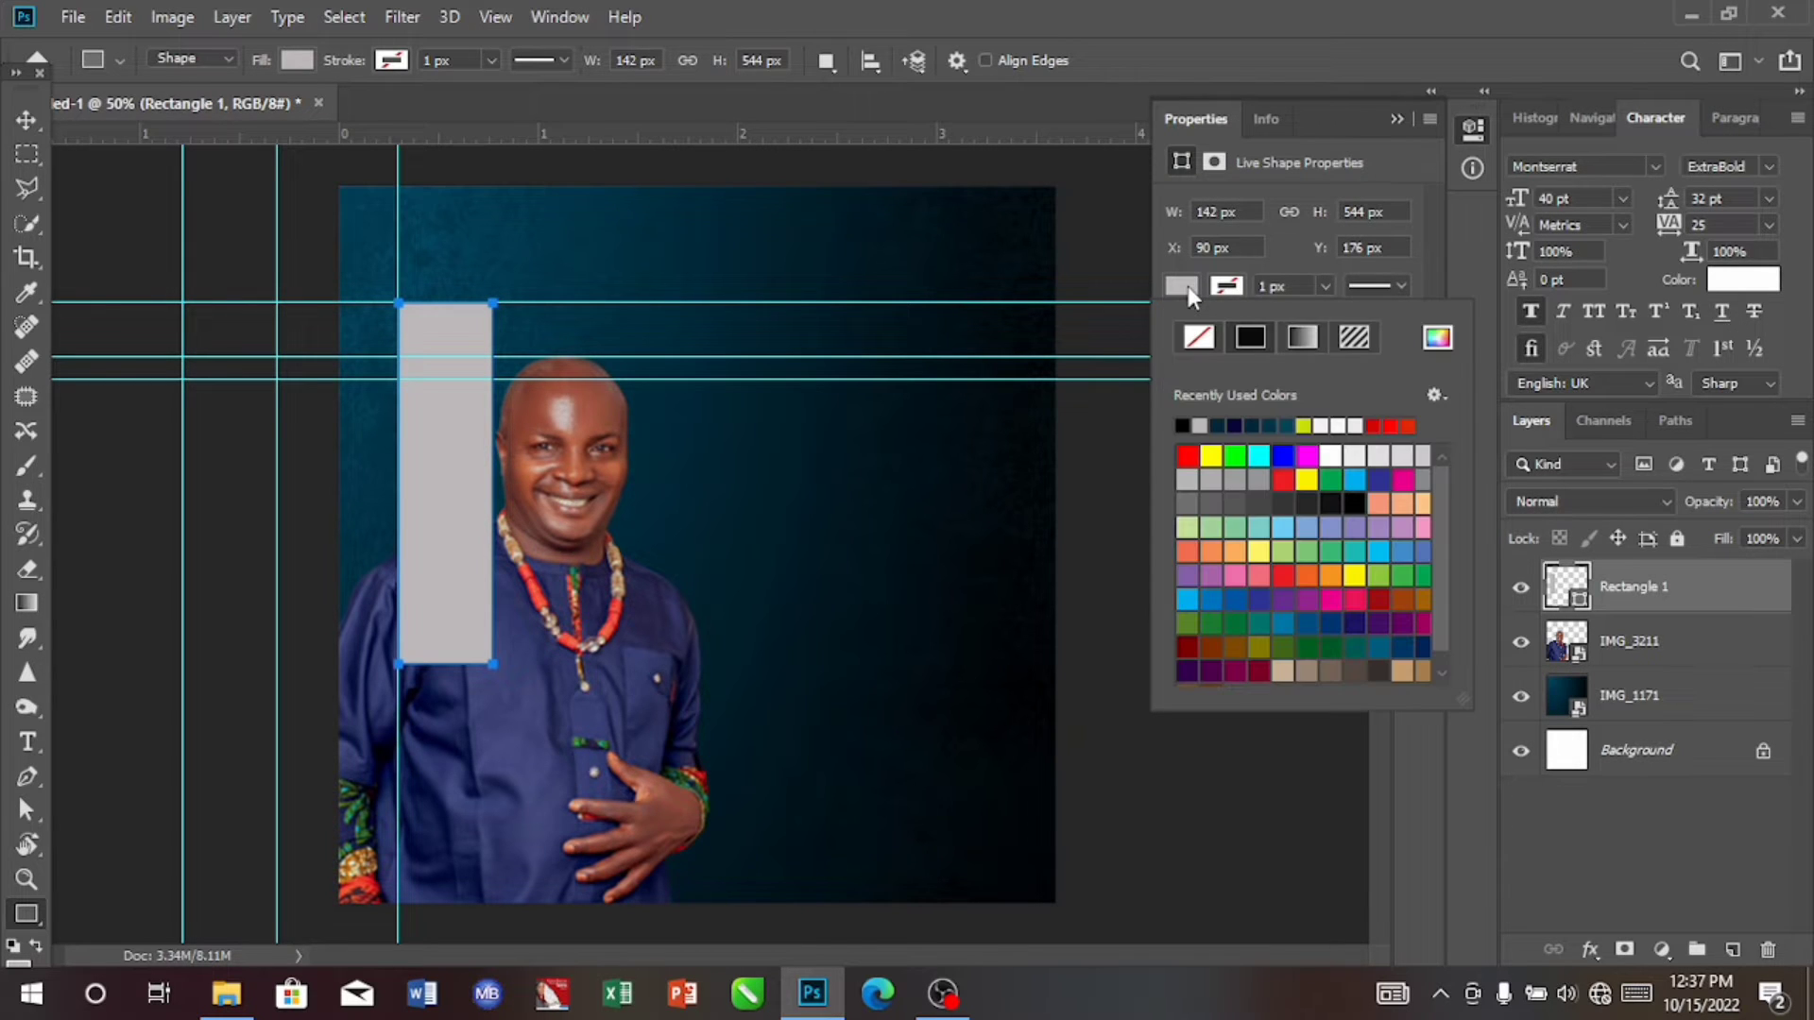
click(1437, 342)
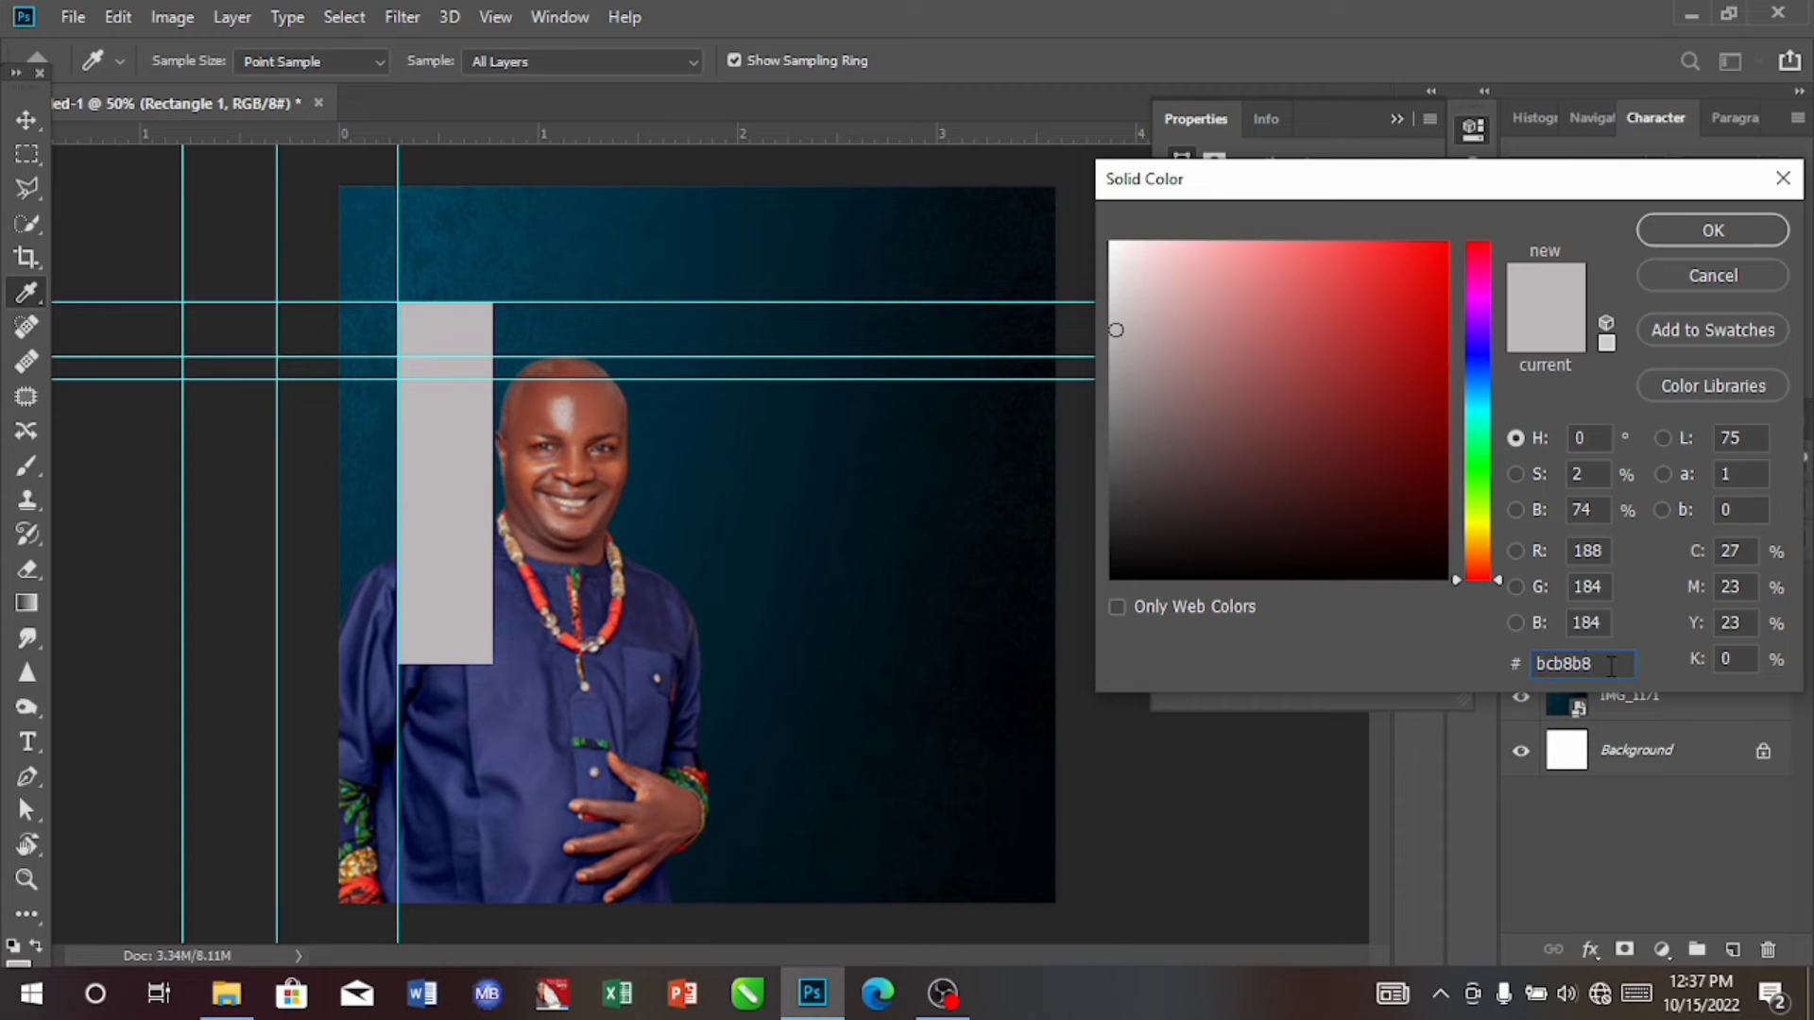
key(BackSpace)
key(BackSpace)
key(BackSpace)
key(BackSpace)
key(BackSpace)
key(BackSpace)
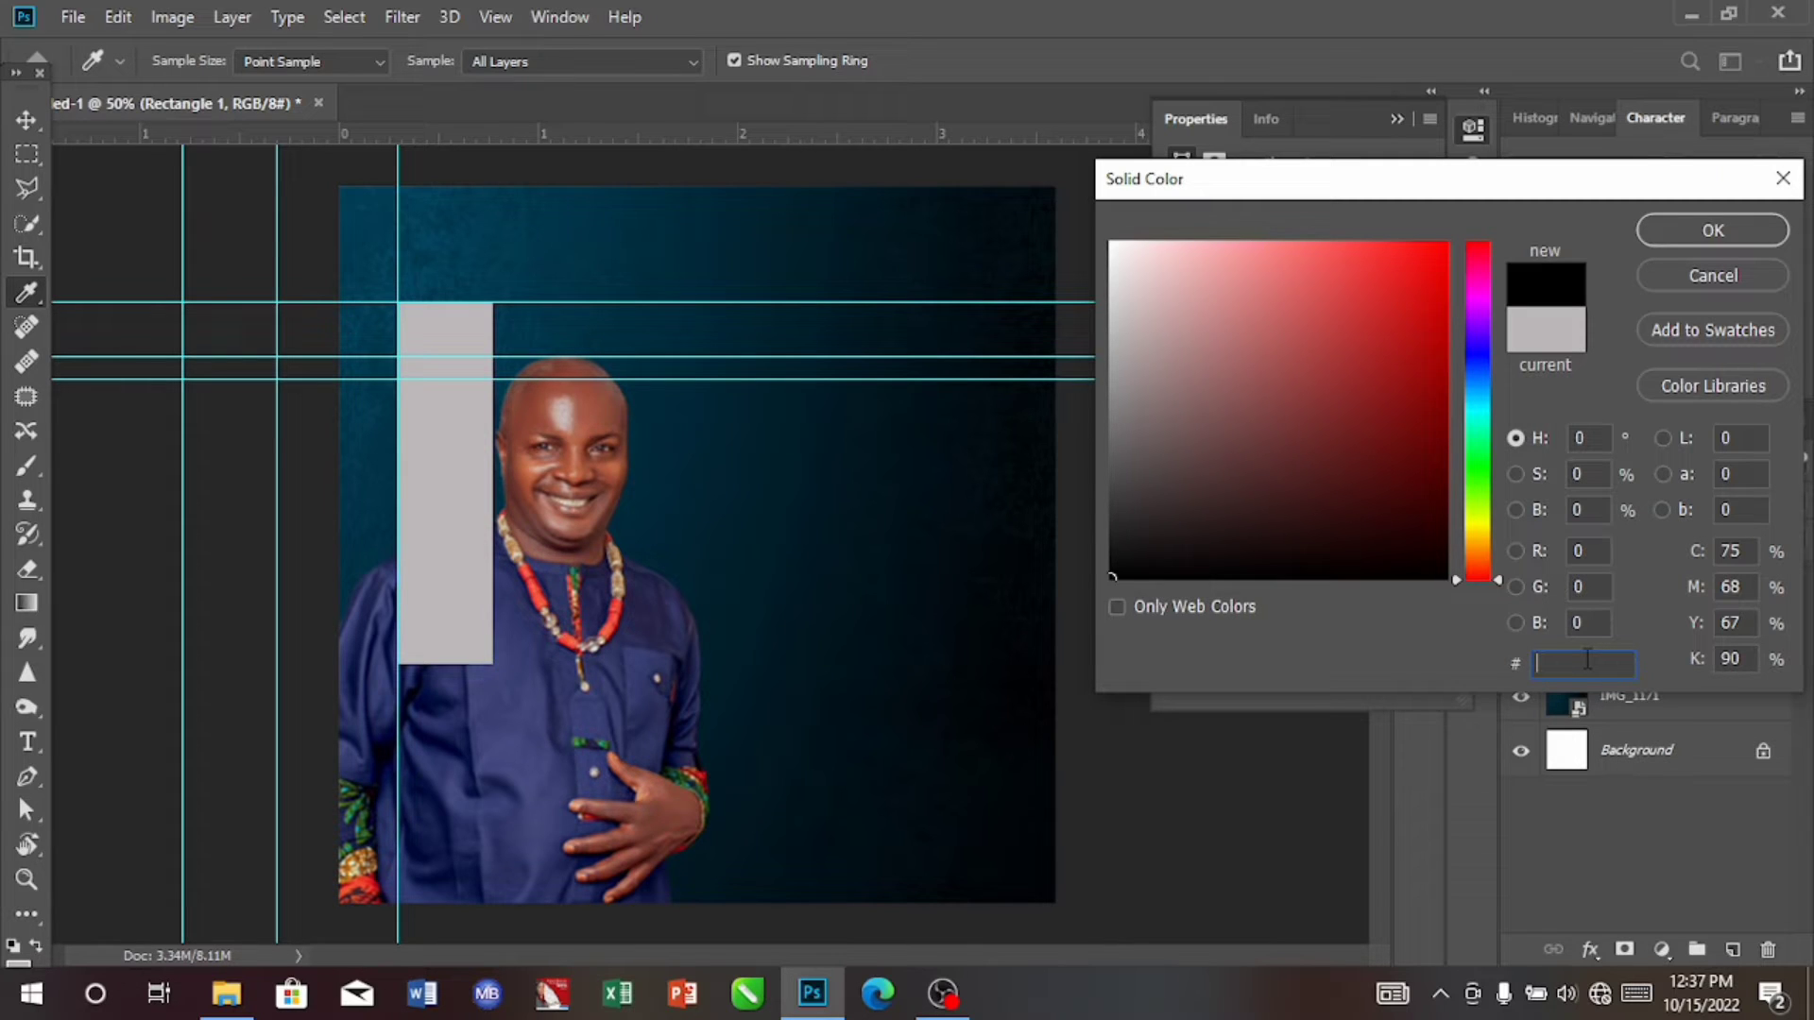
text(fdd)
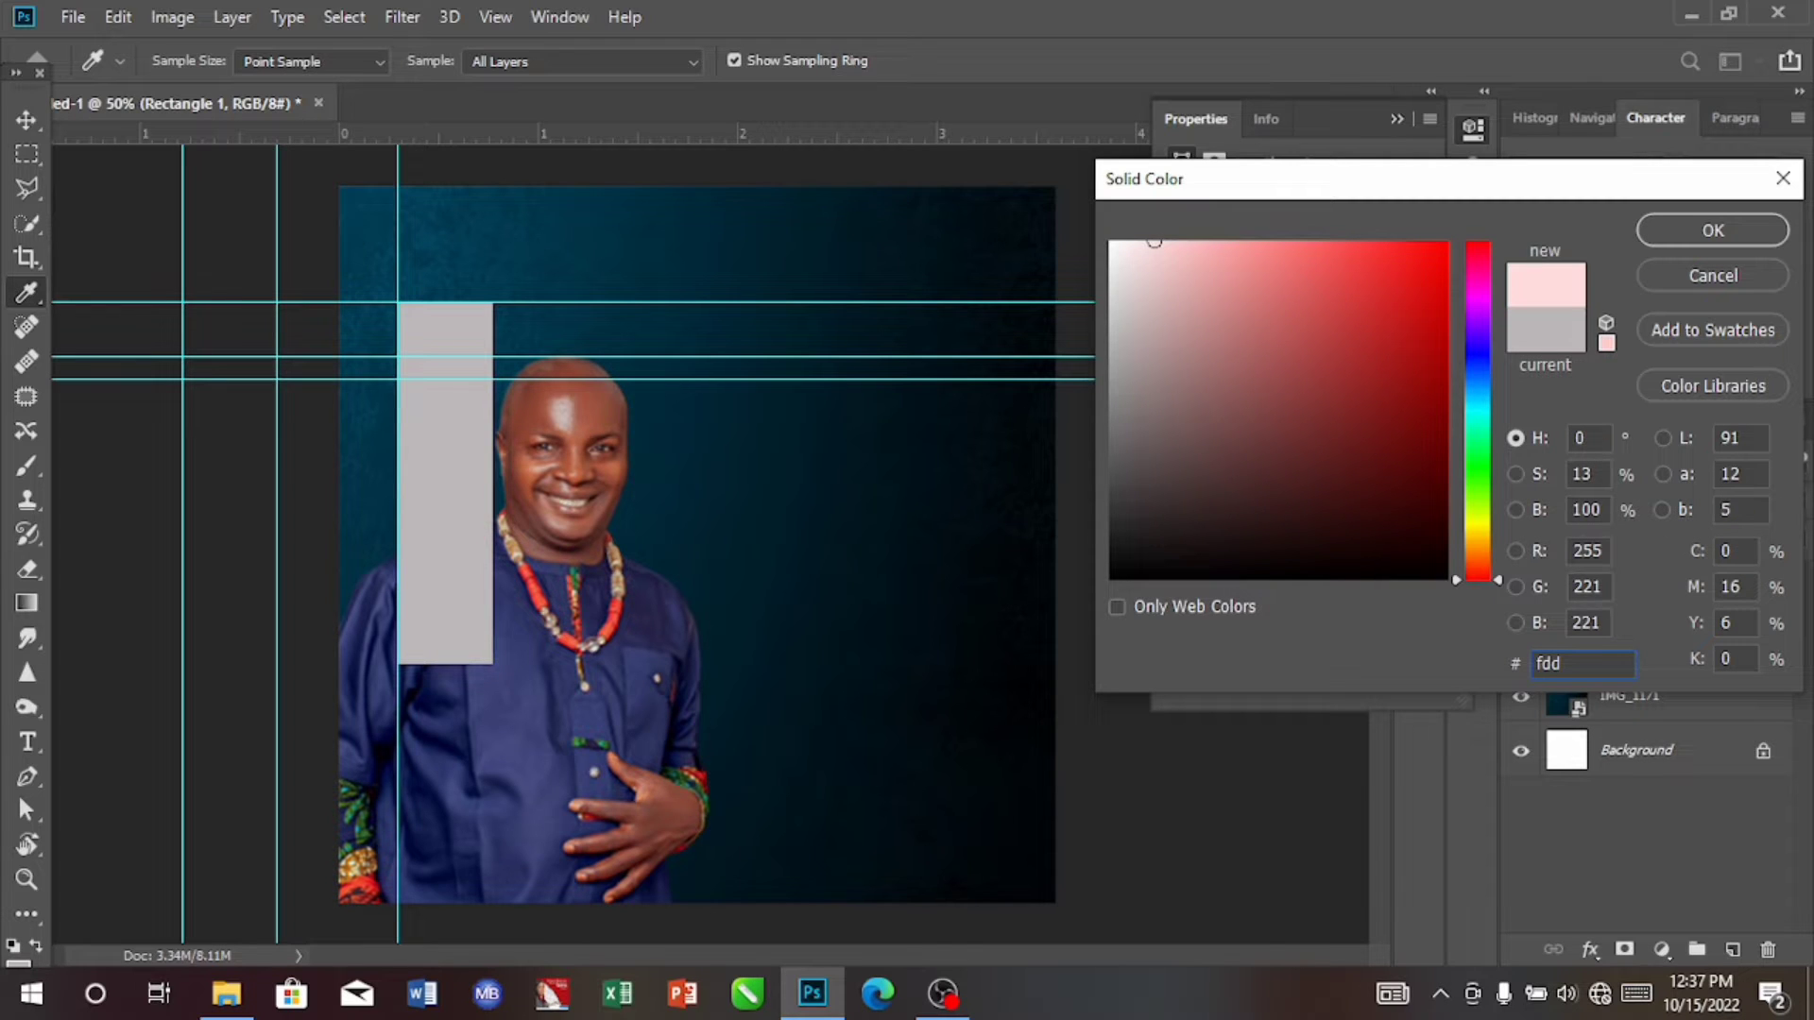
text(1)
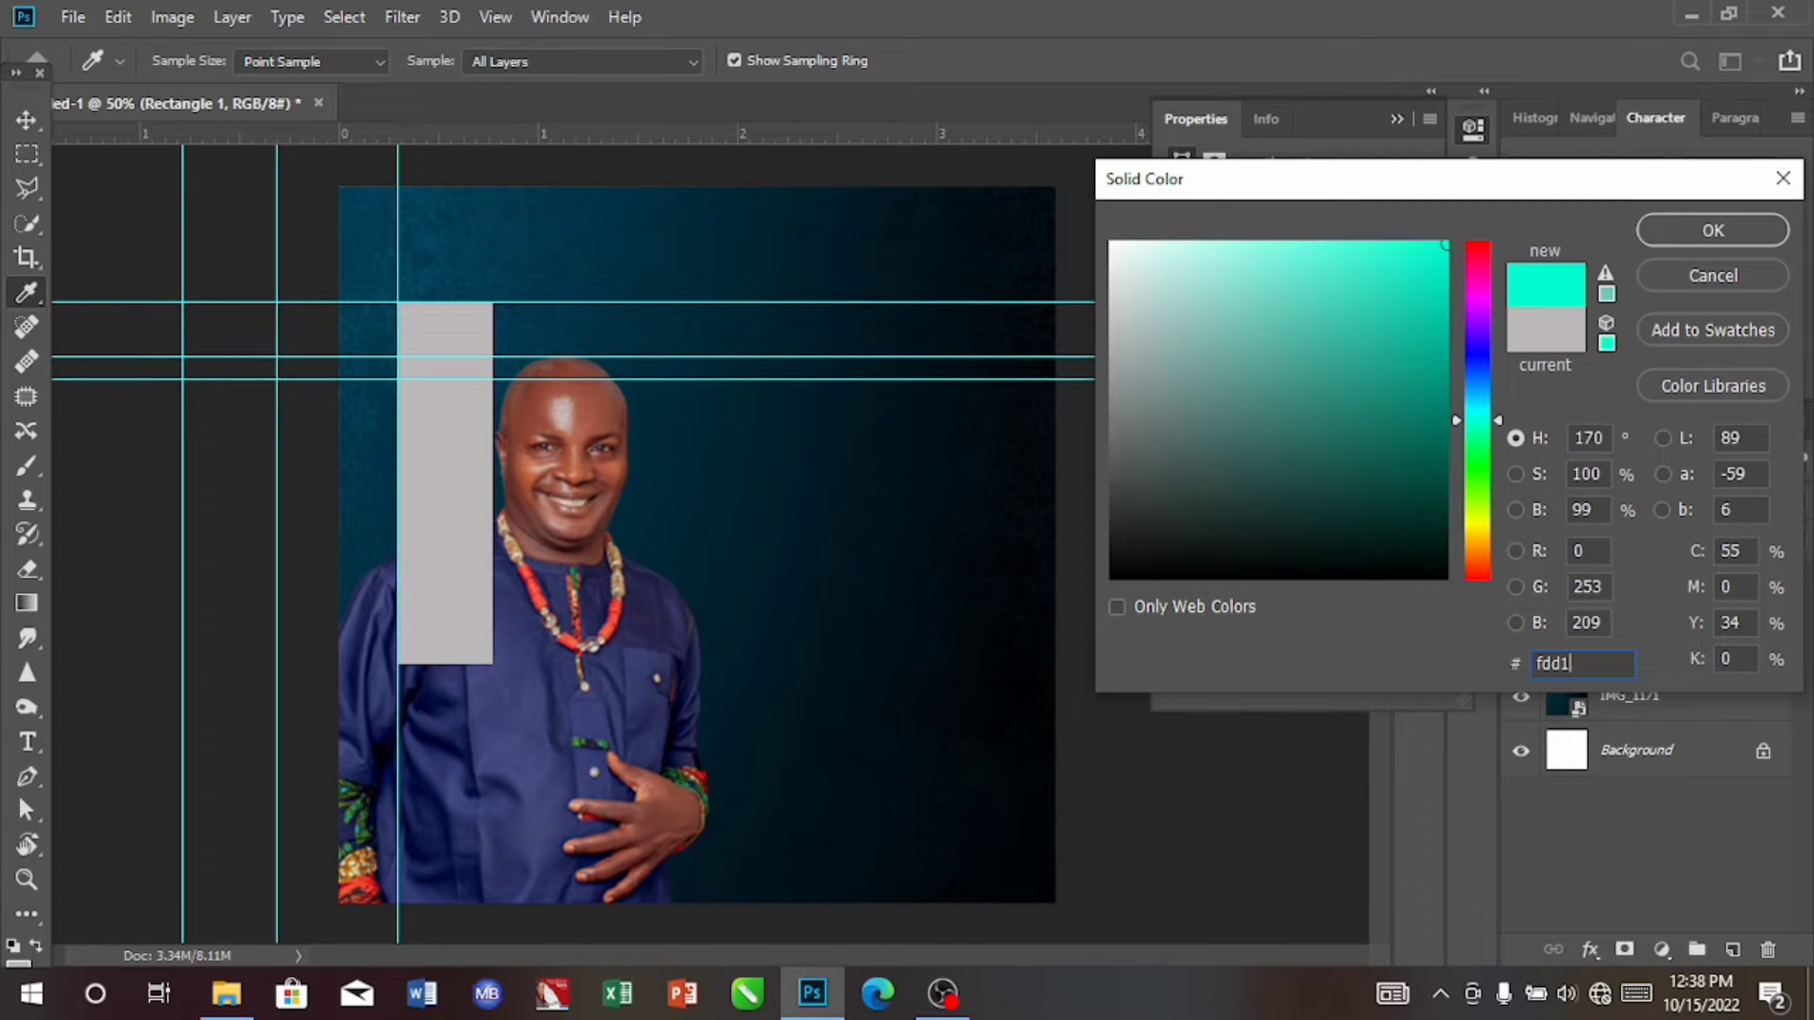
text(0)
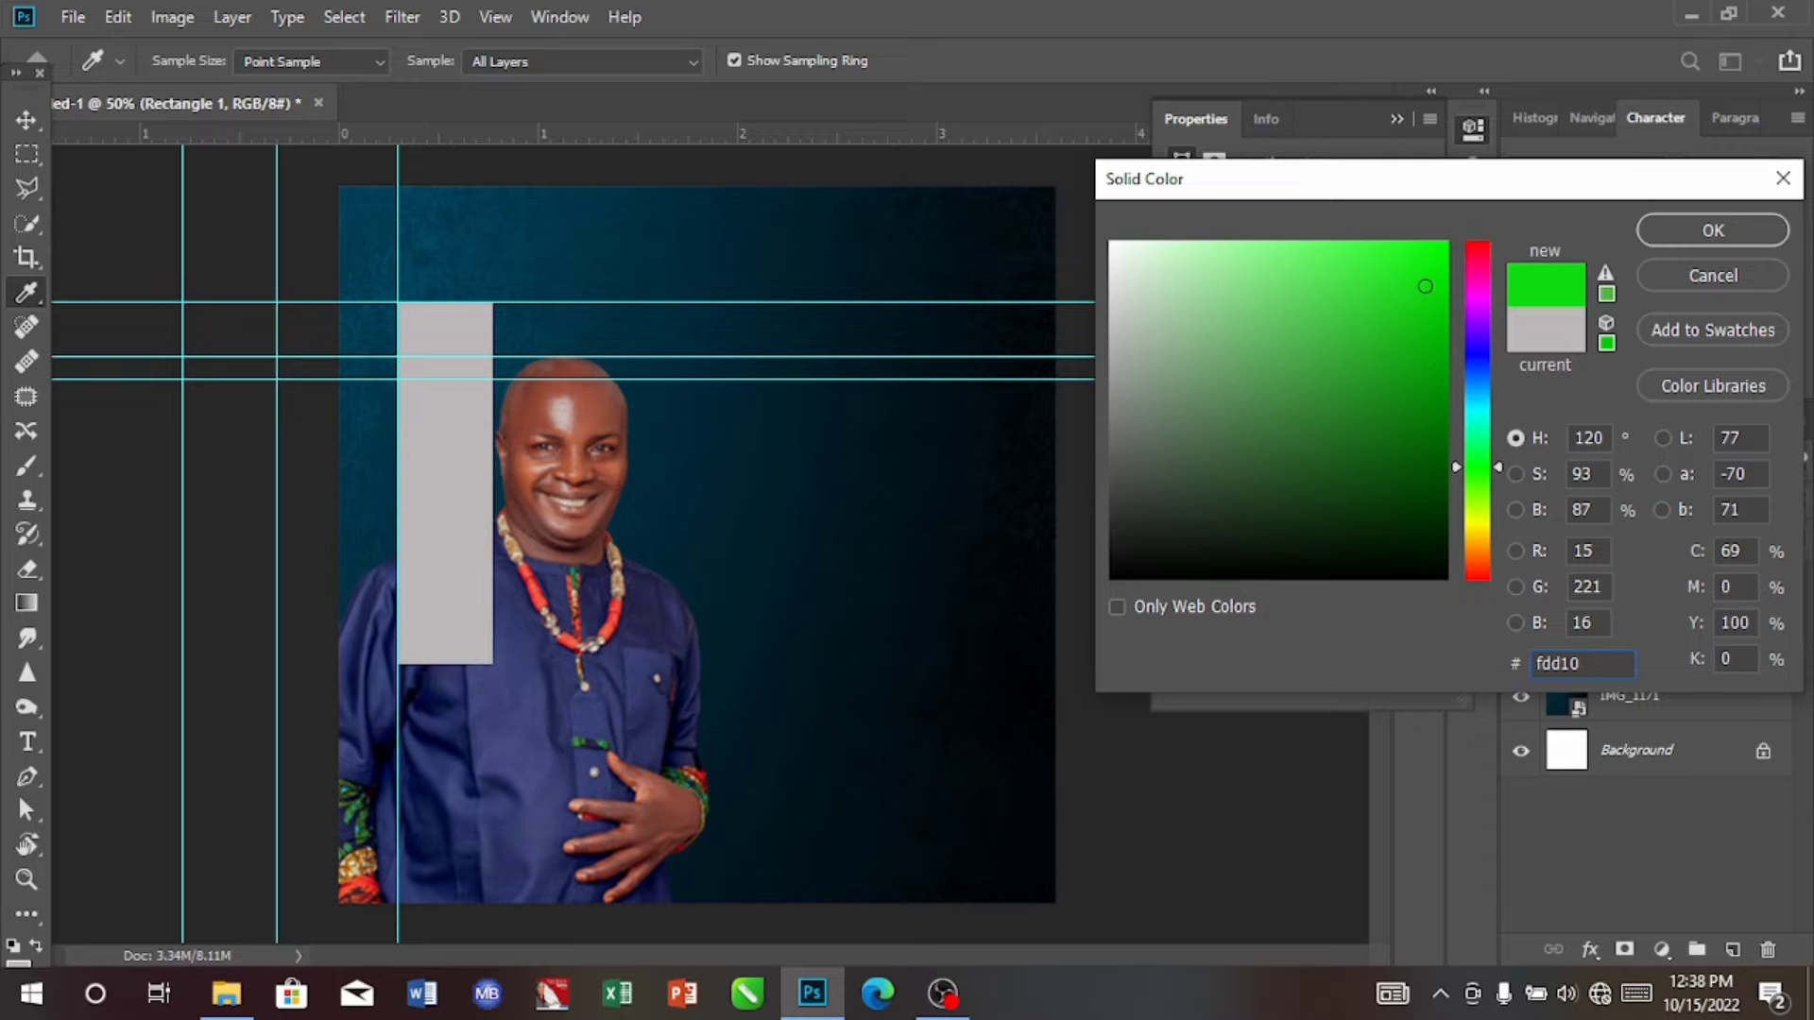
text(6)
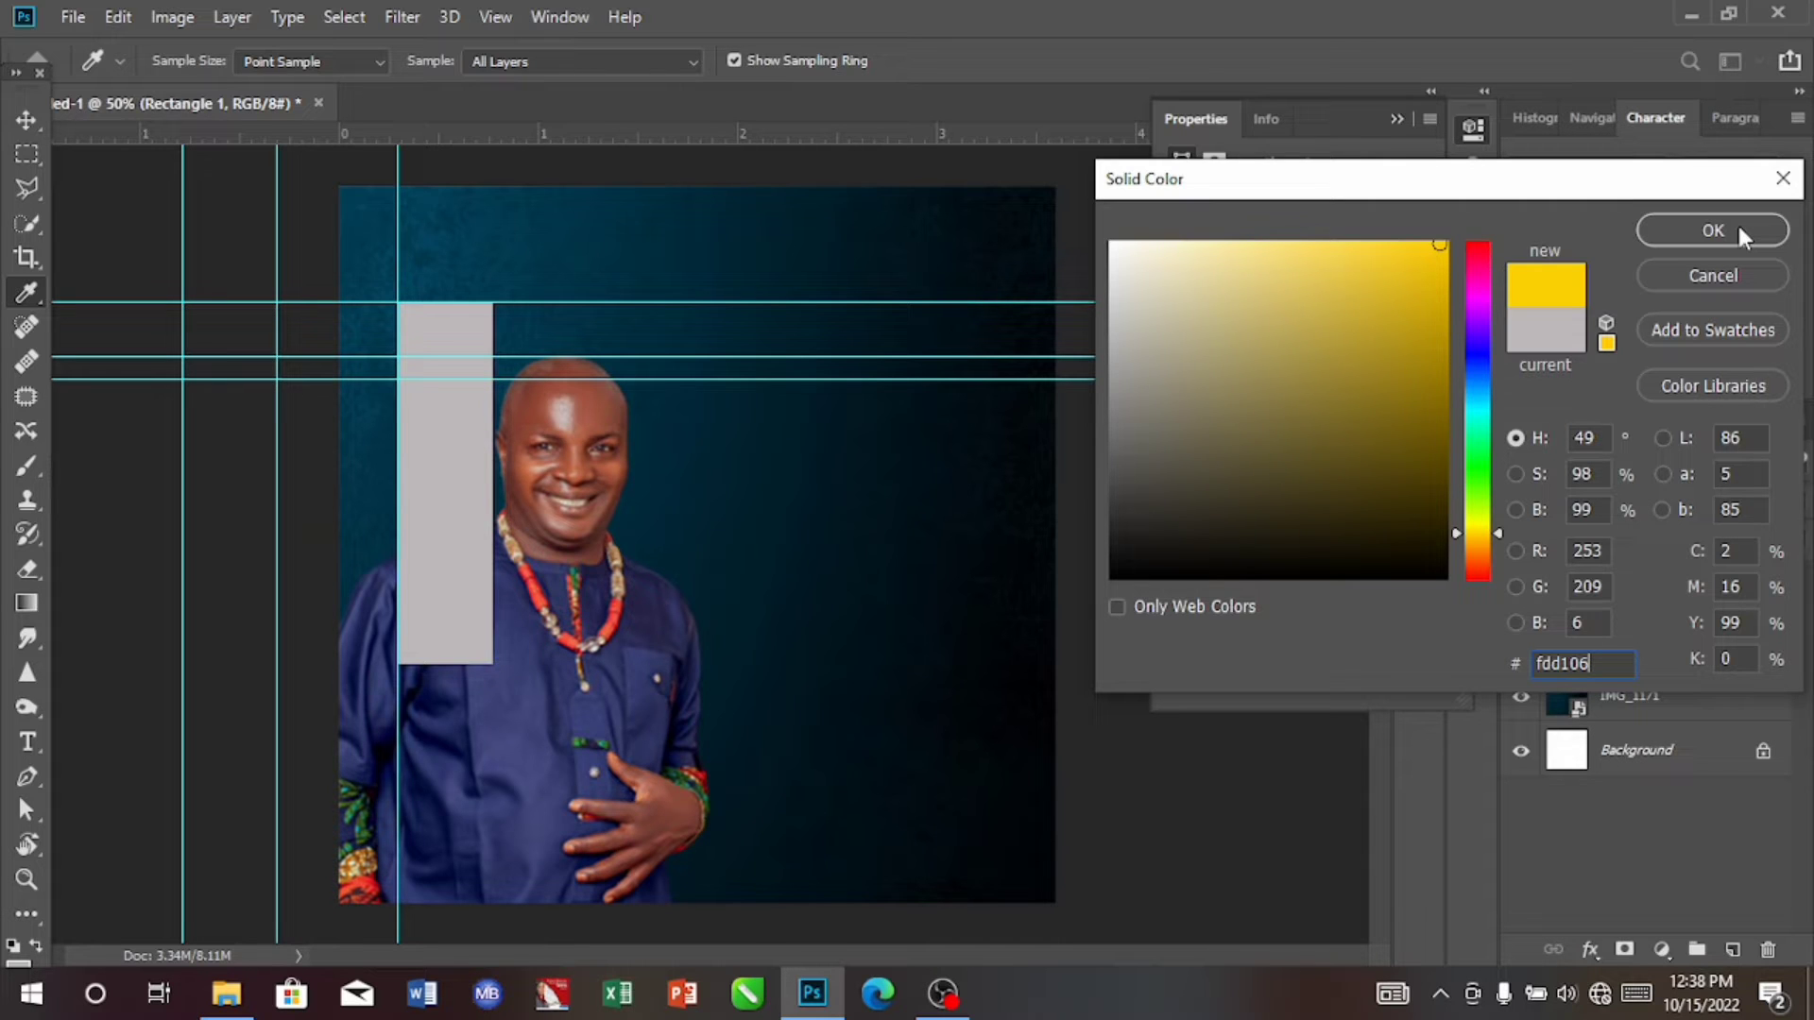
click(1713, 231)
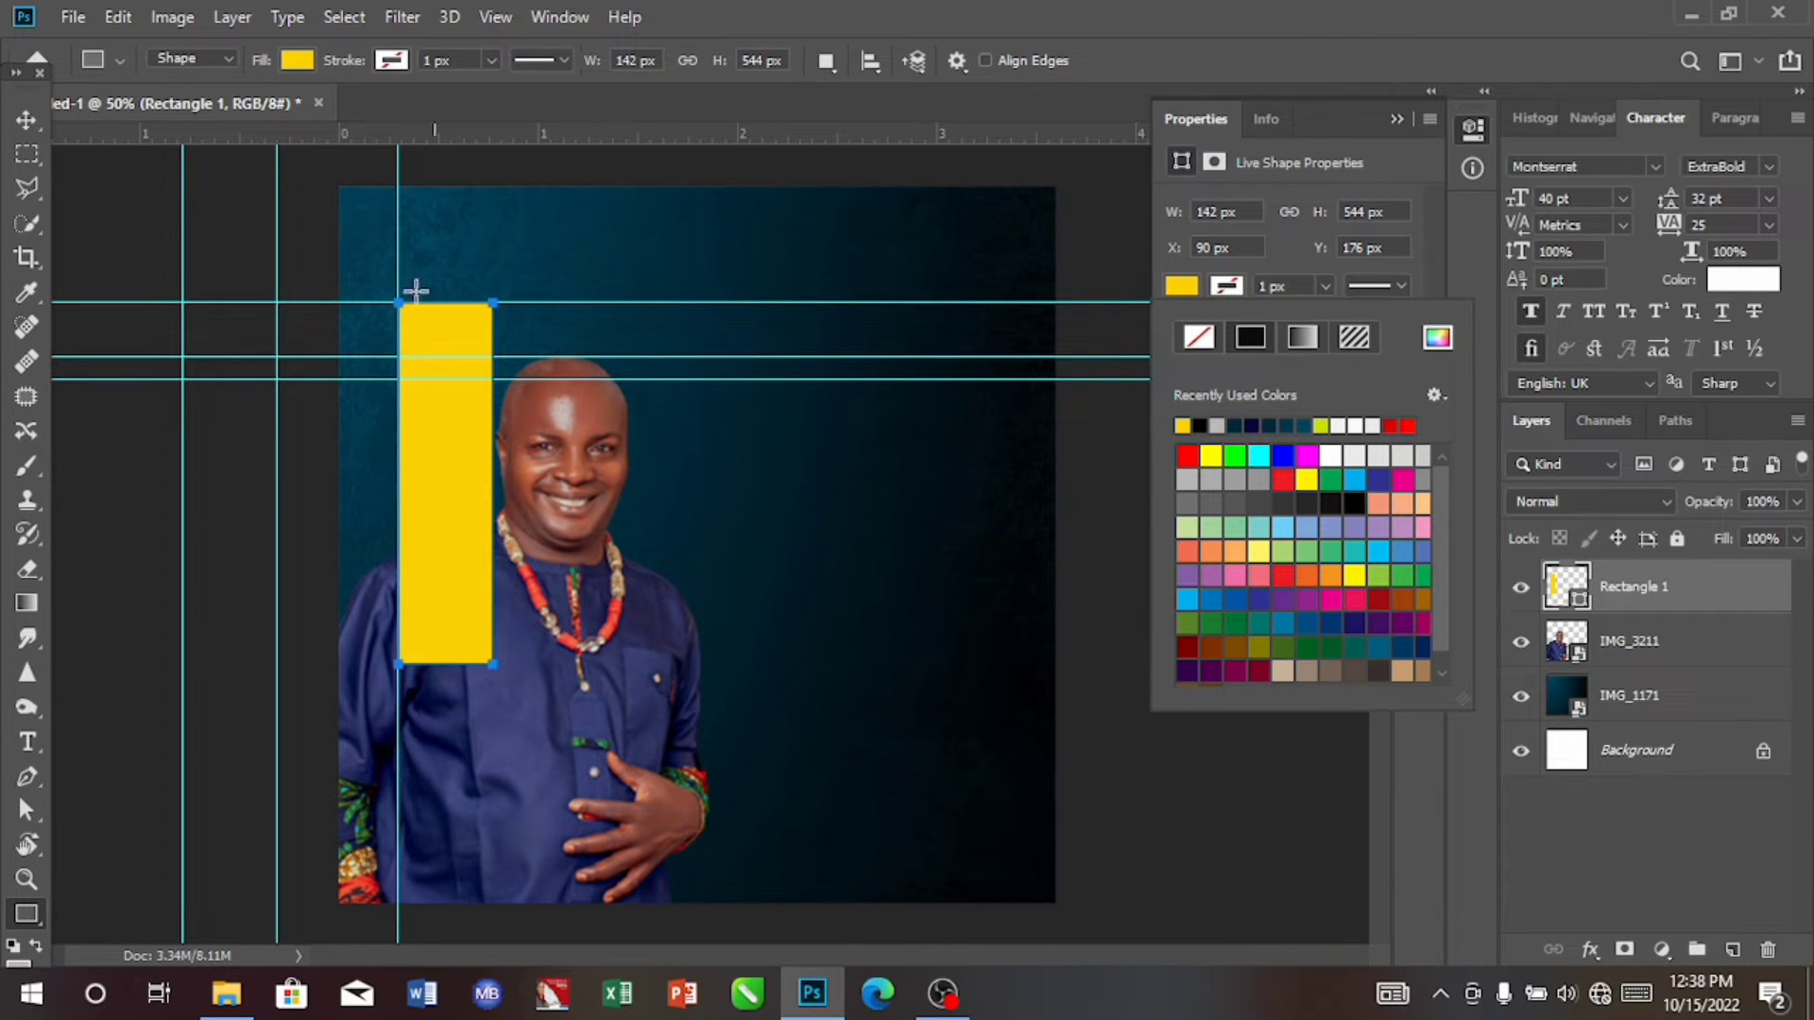
Step: Move the outermost vertical guide to about 0.7 in, narrow the yellow rectangle from its right edge to 118 px to meet it, and commit
click(30, 111)
click(30, 111)
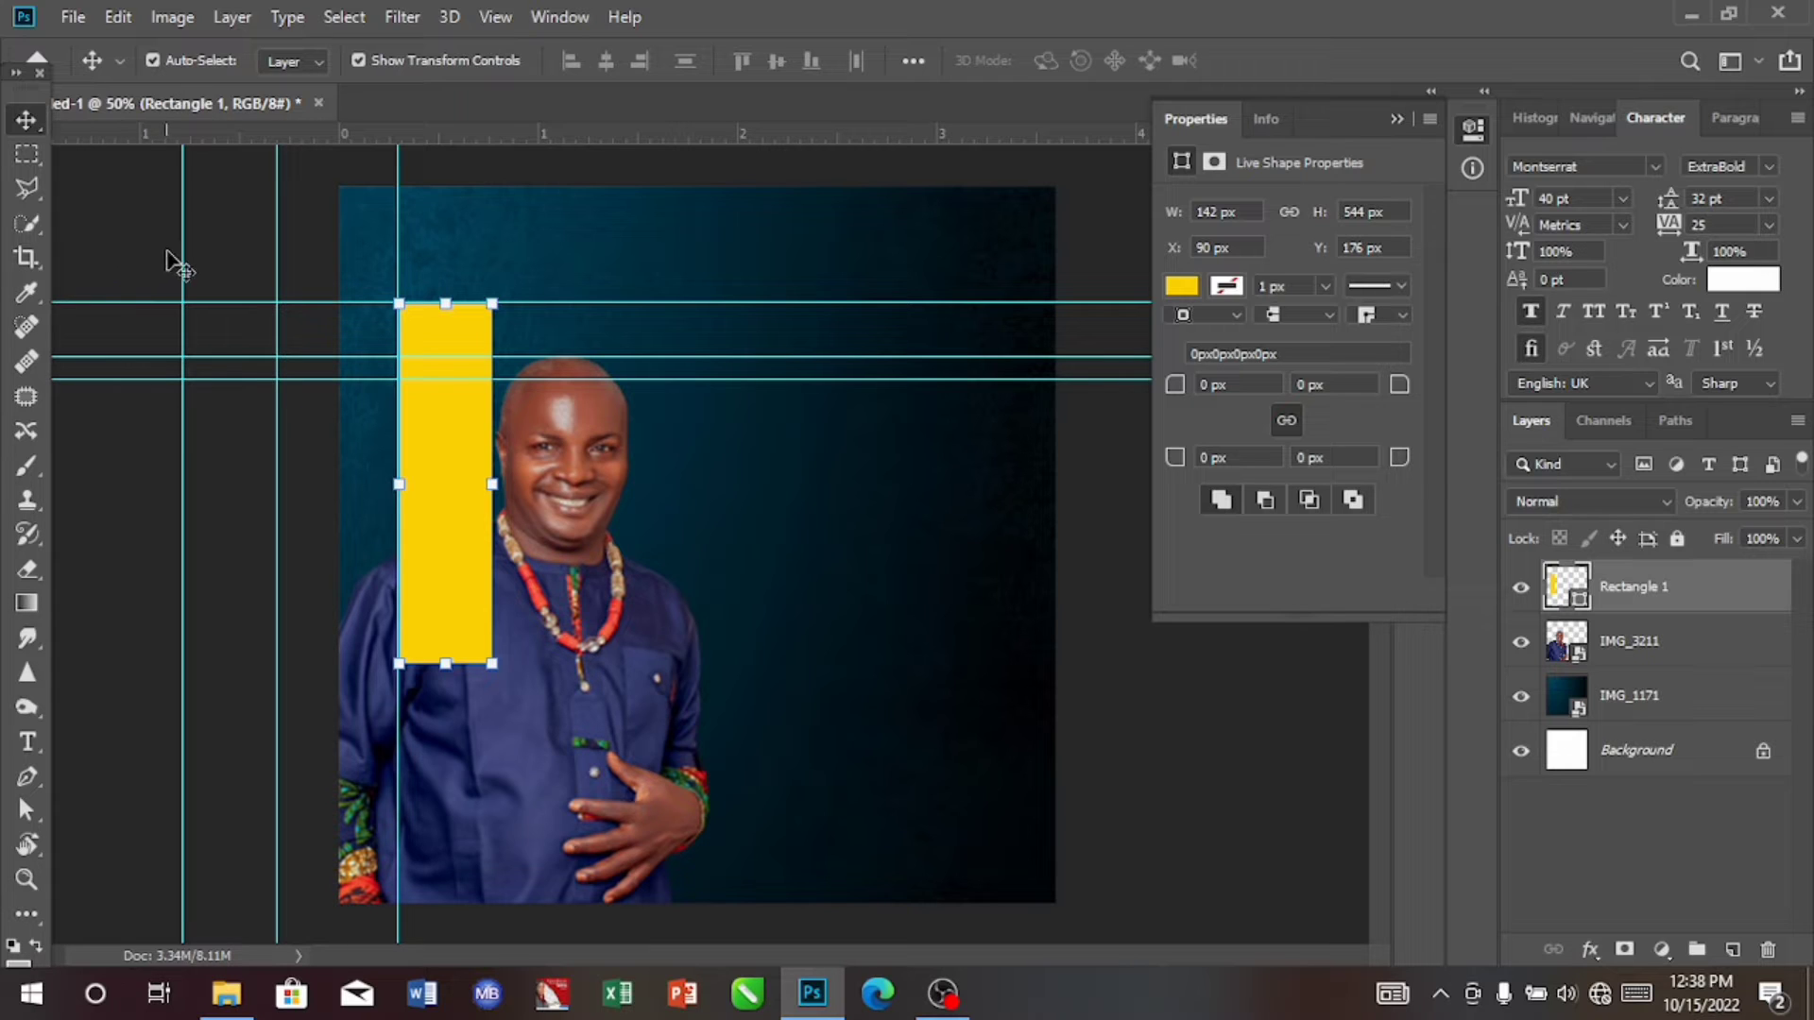
drag(182, 257, 477, 288)
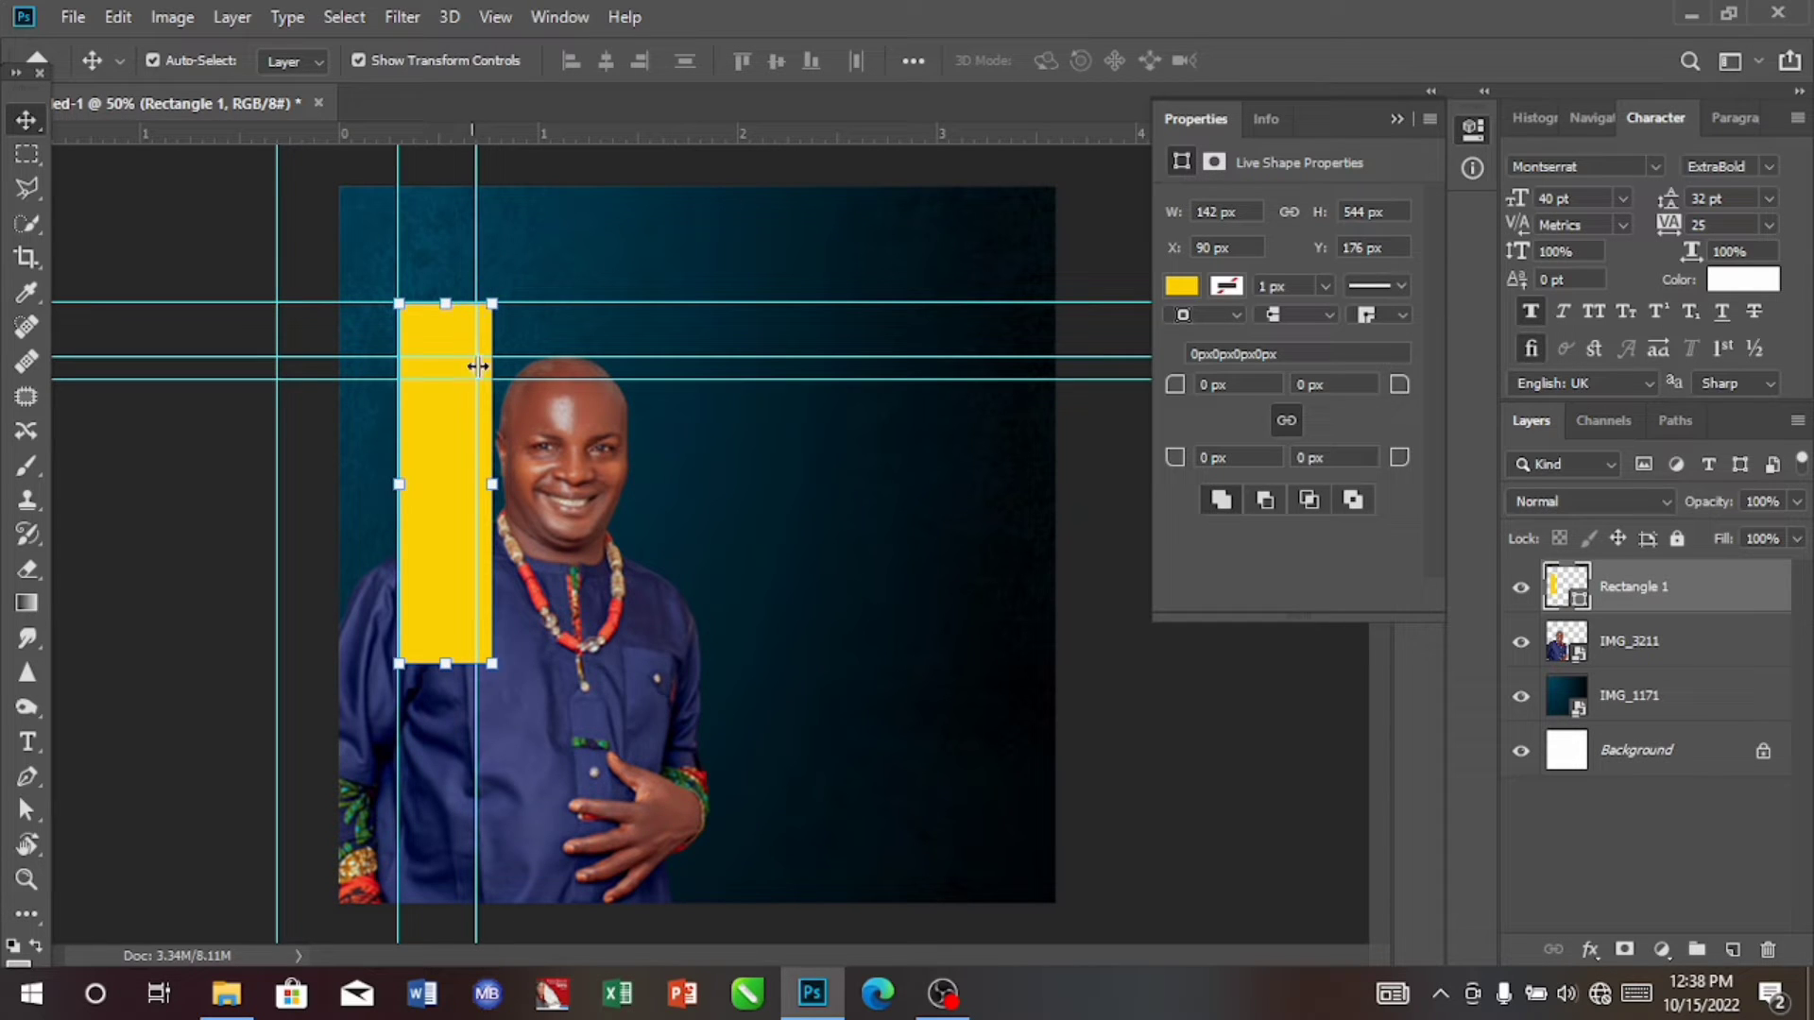
click(494, 485)
drag(493, 485, 482, 487)
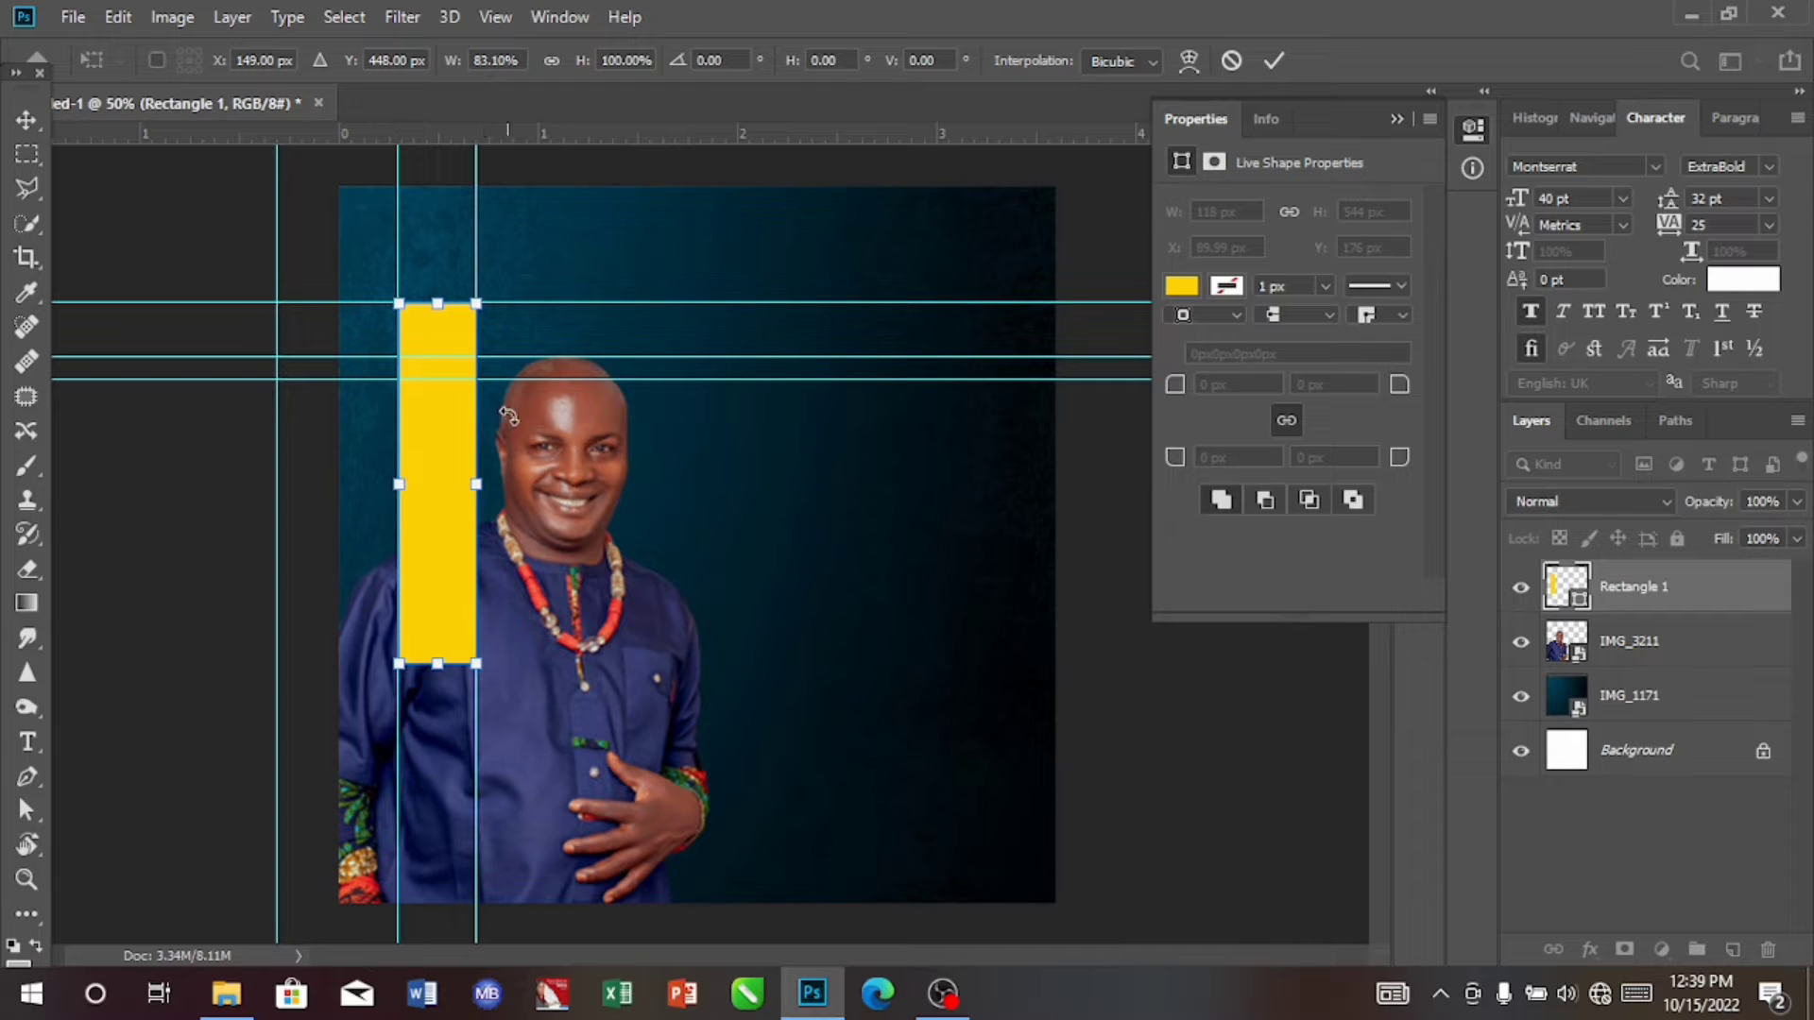
click(1276, 61)
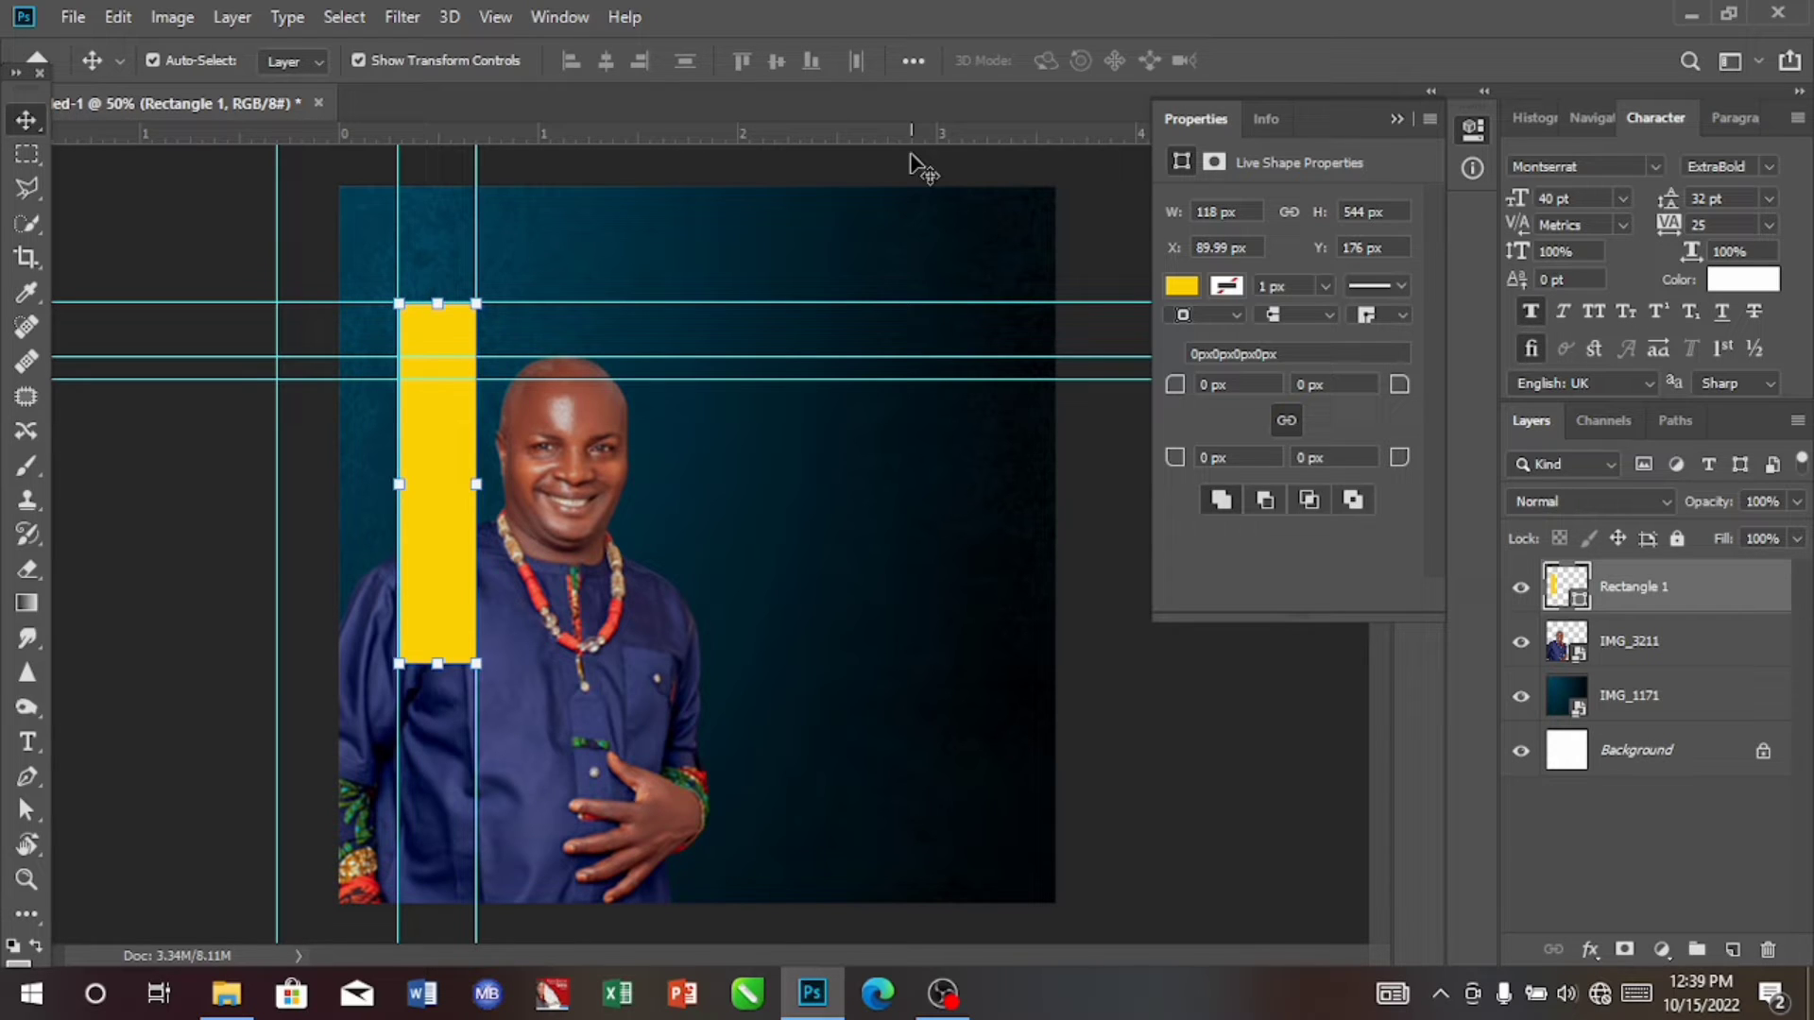
Step: Duplicate the yellow rectangle layer twice
key(ctrl)
key(ctrl+j)
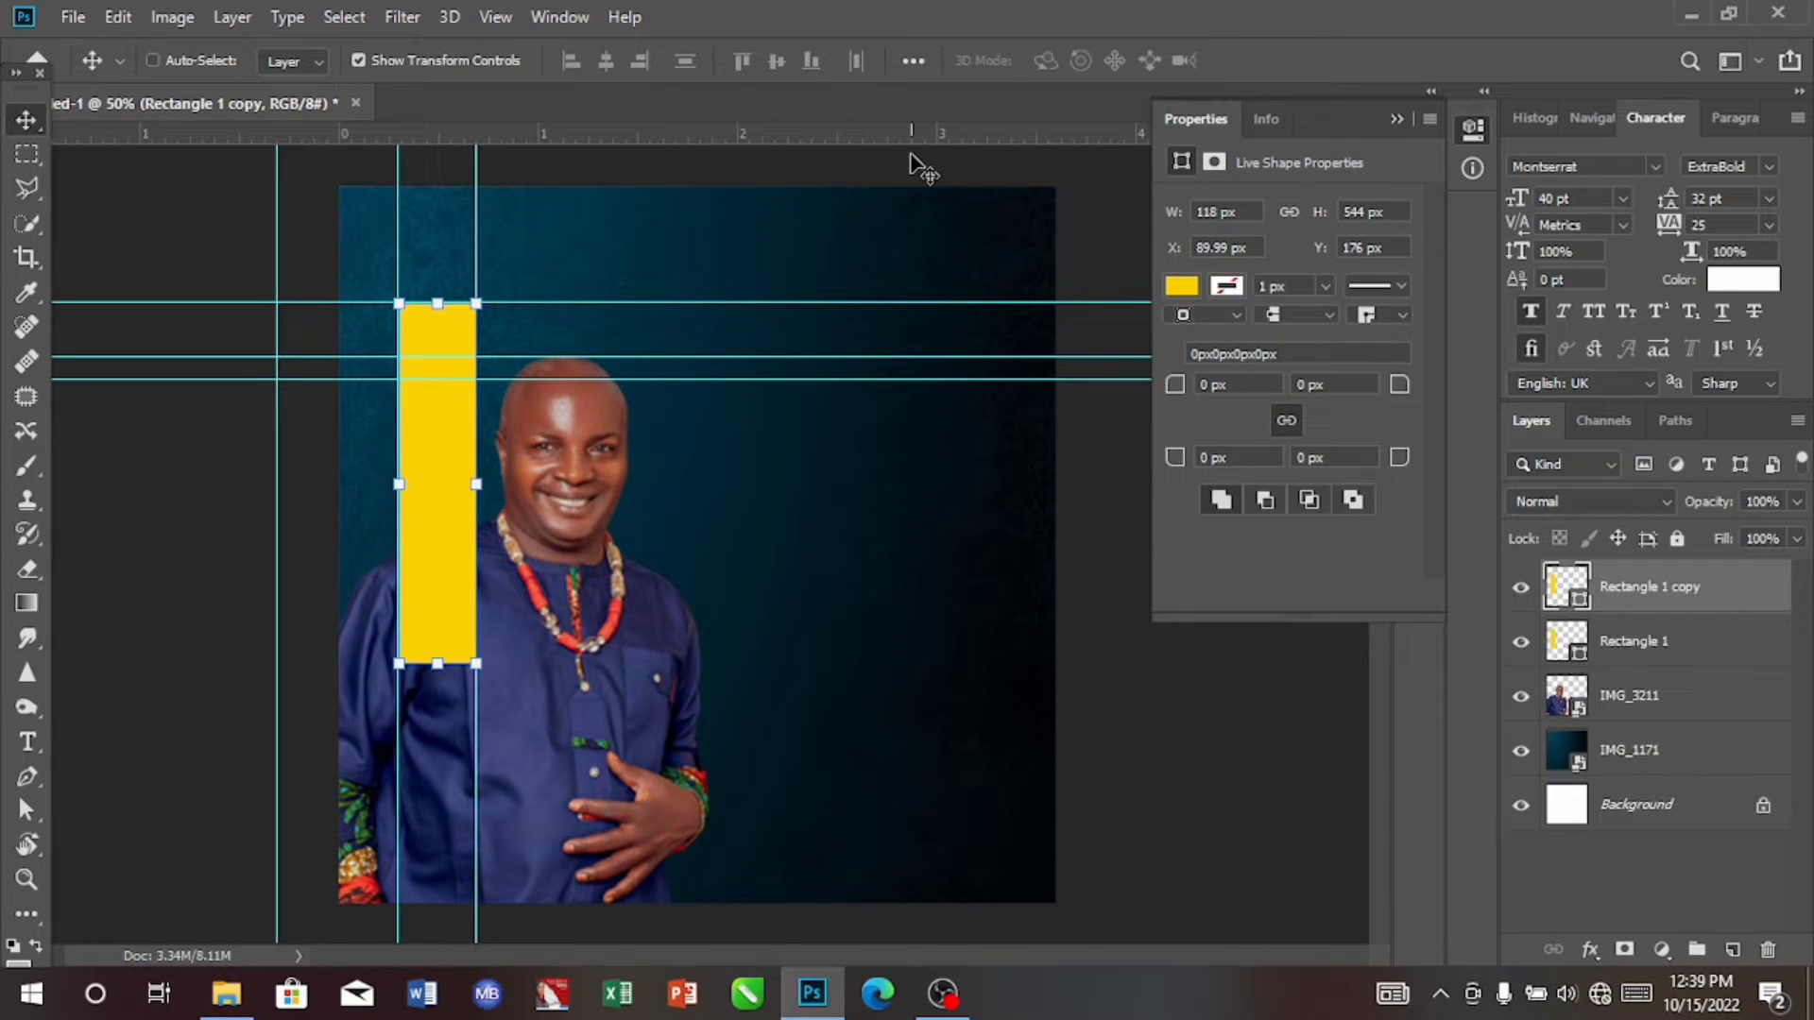
key(ctrl+j)
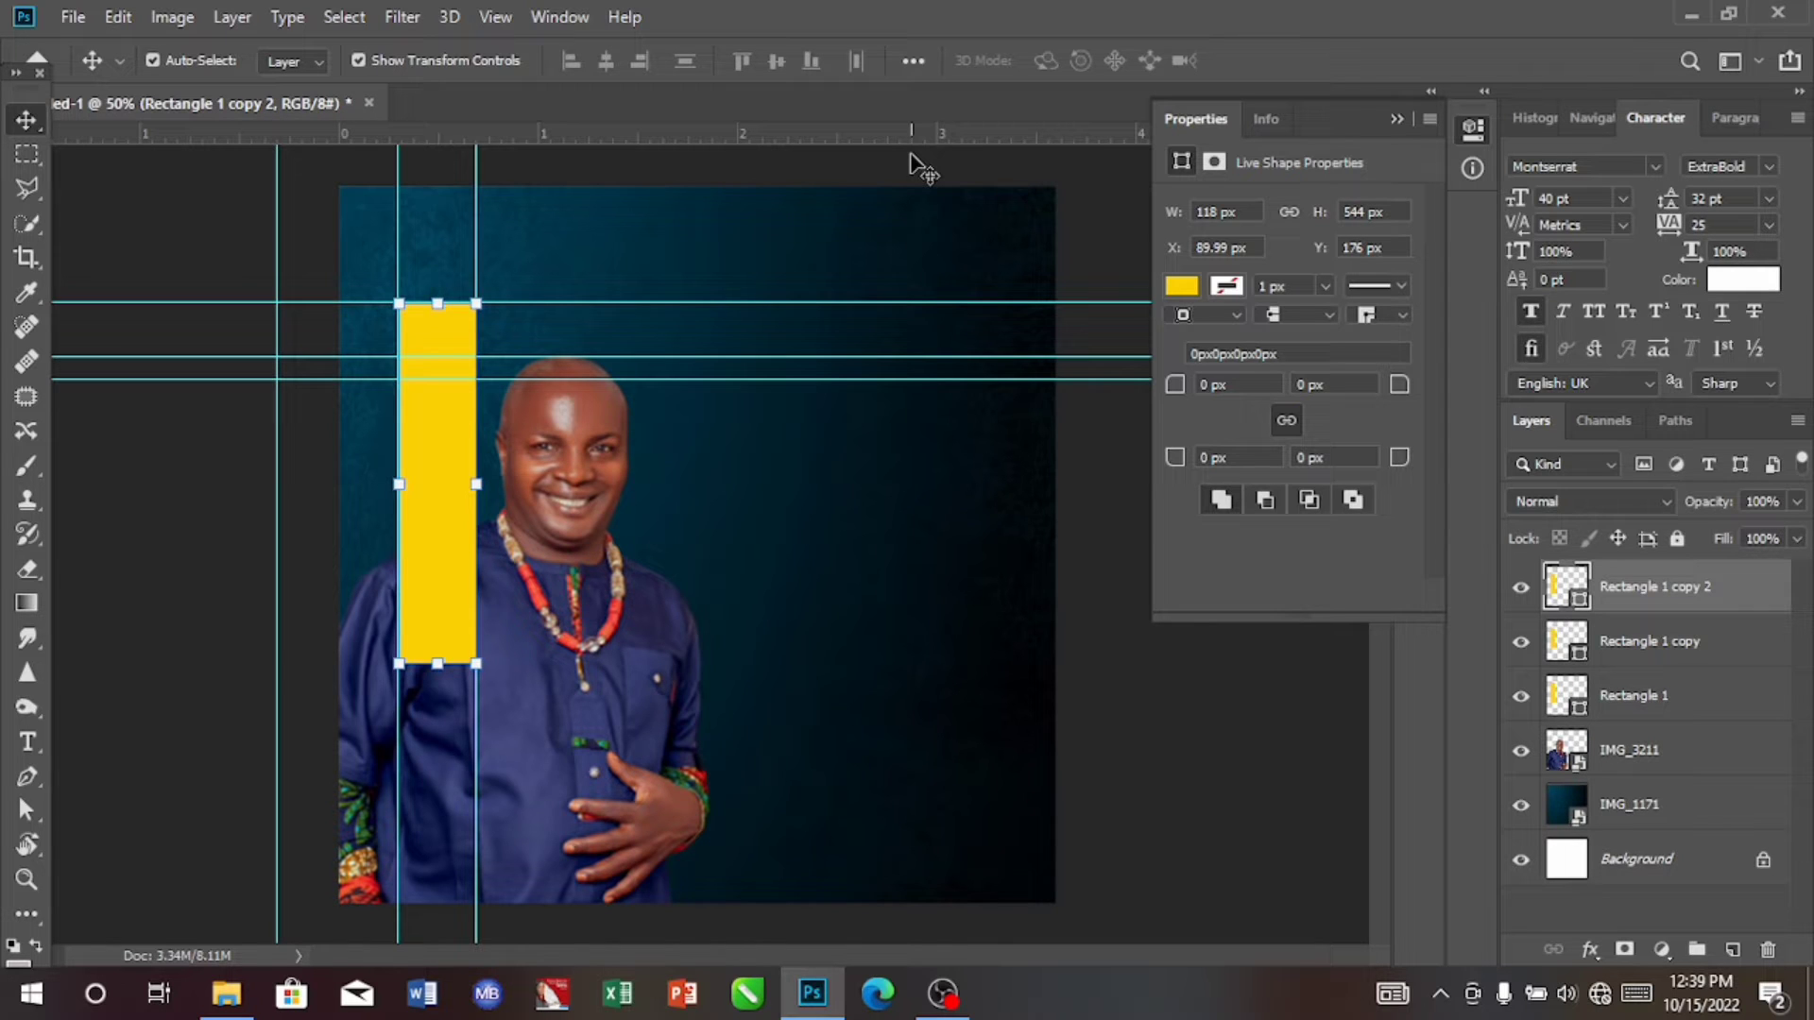
Step: Space the two copies evenly beside the original with narrow gaps, one at X 348 px and the other at X 219 px, both at Y 176 px
key(Right)
key(Right)
key(Right)
key(Right)
key(Right)
key(Right)
key(Right)
key(Right)
key(Right)
key(Right)
key(Right)
key(Right)
key(Right)
key(Right)
key(Right)
key(Right)
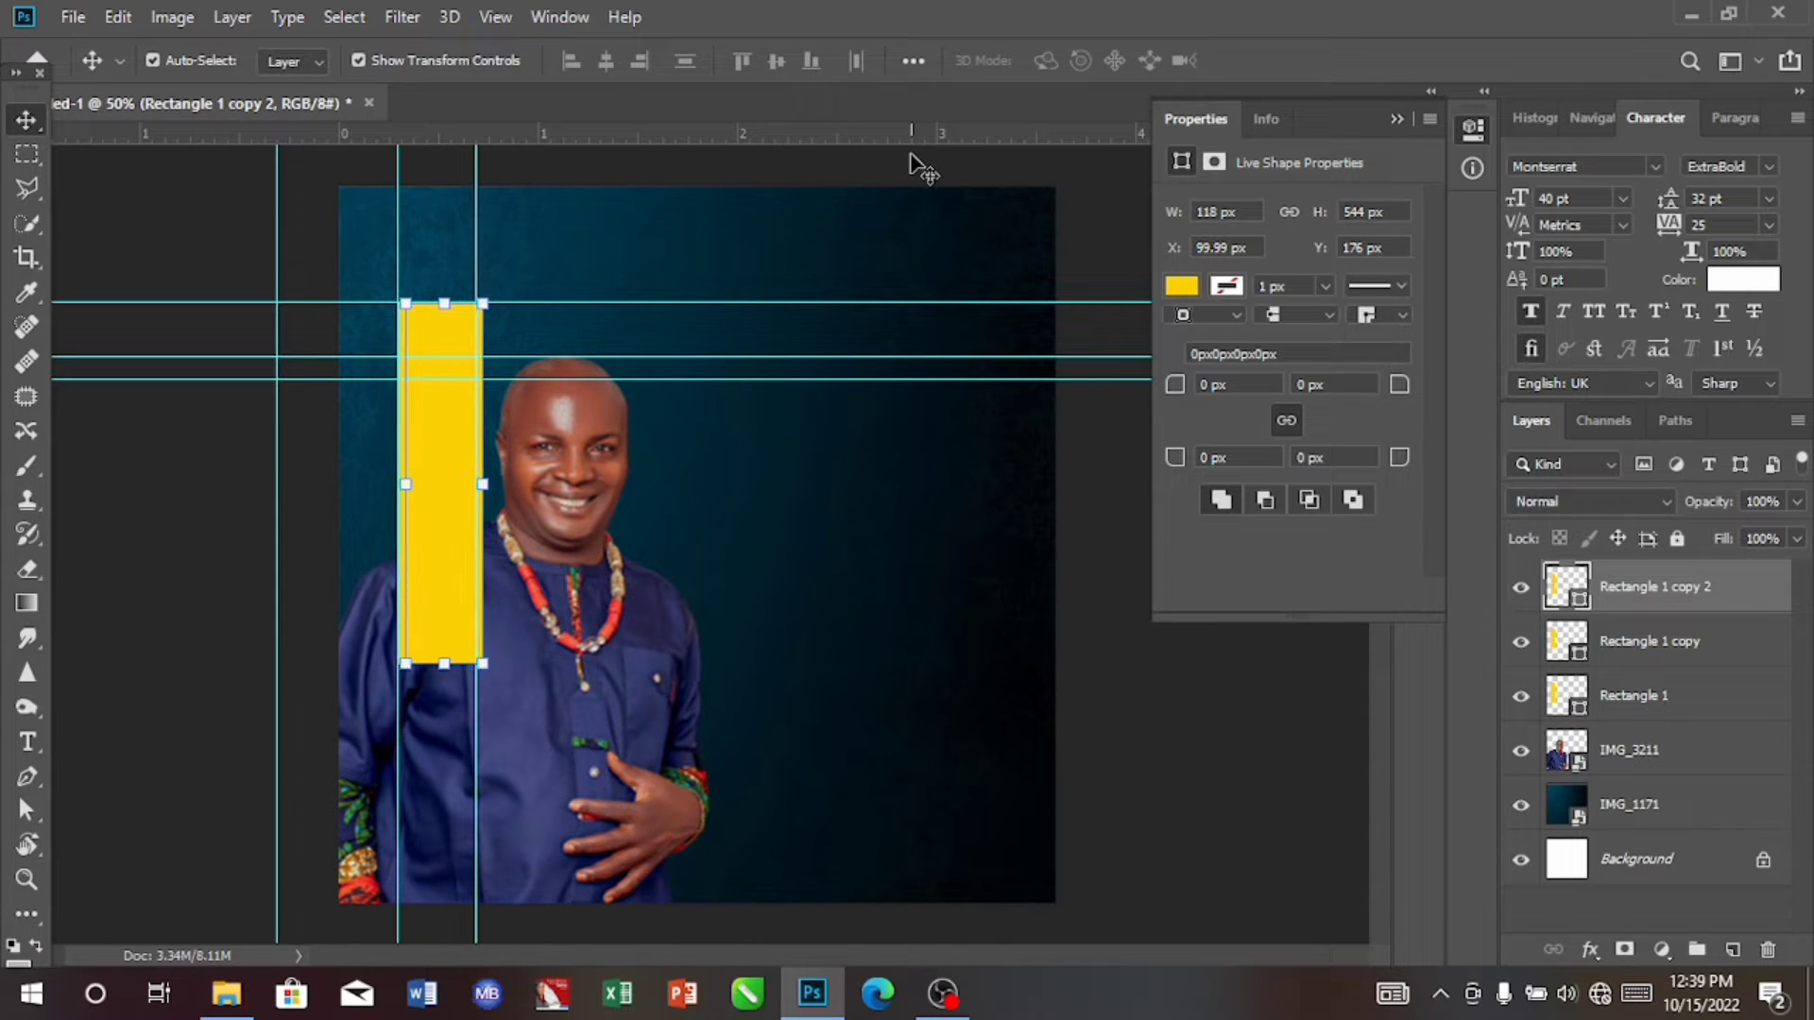
key(Right)
key(Right)
key(Right)
key(Right)
key(Right)
key(Right)
key(Right)
key(Right)
key(Right)
key(Right)
key(Right)
key(Right)
key(Right)
key(Right)
key(Right)
key(Right)
key(Right)
key(Right)
key(Right)
key(Right)
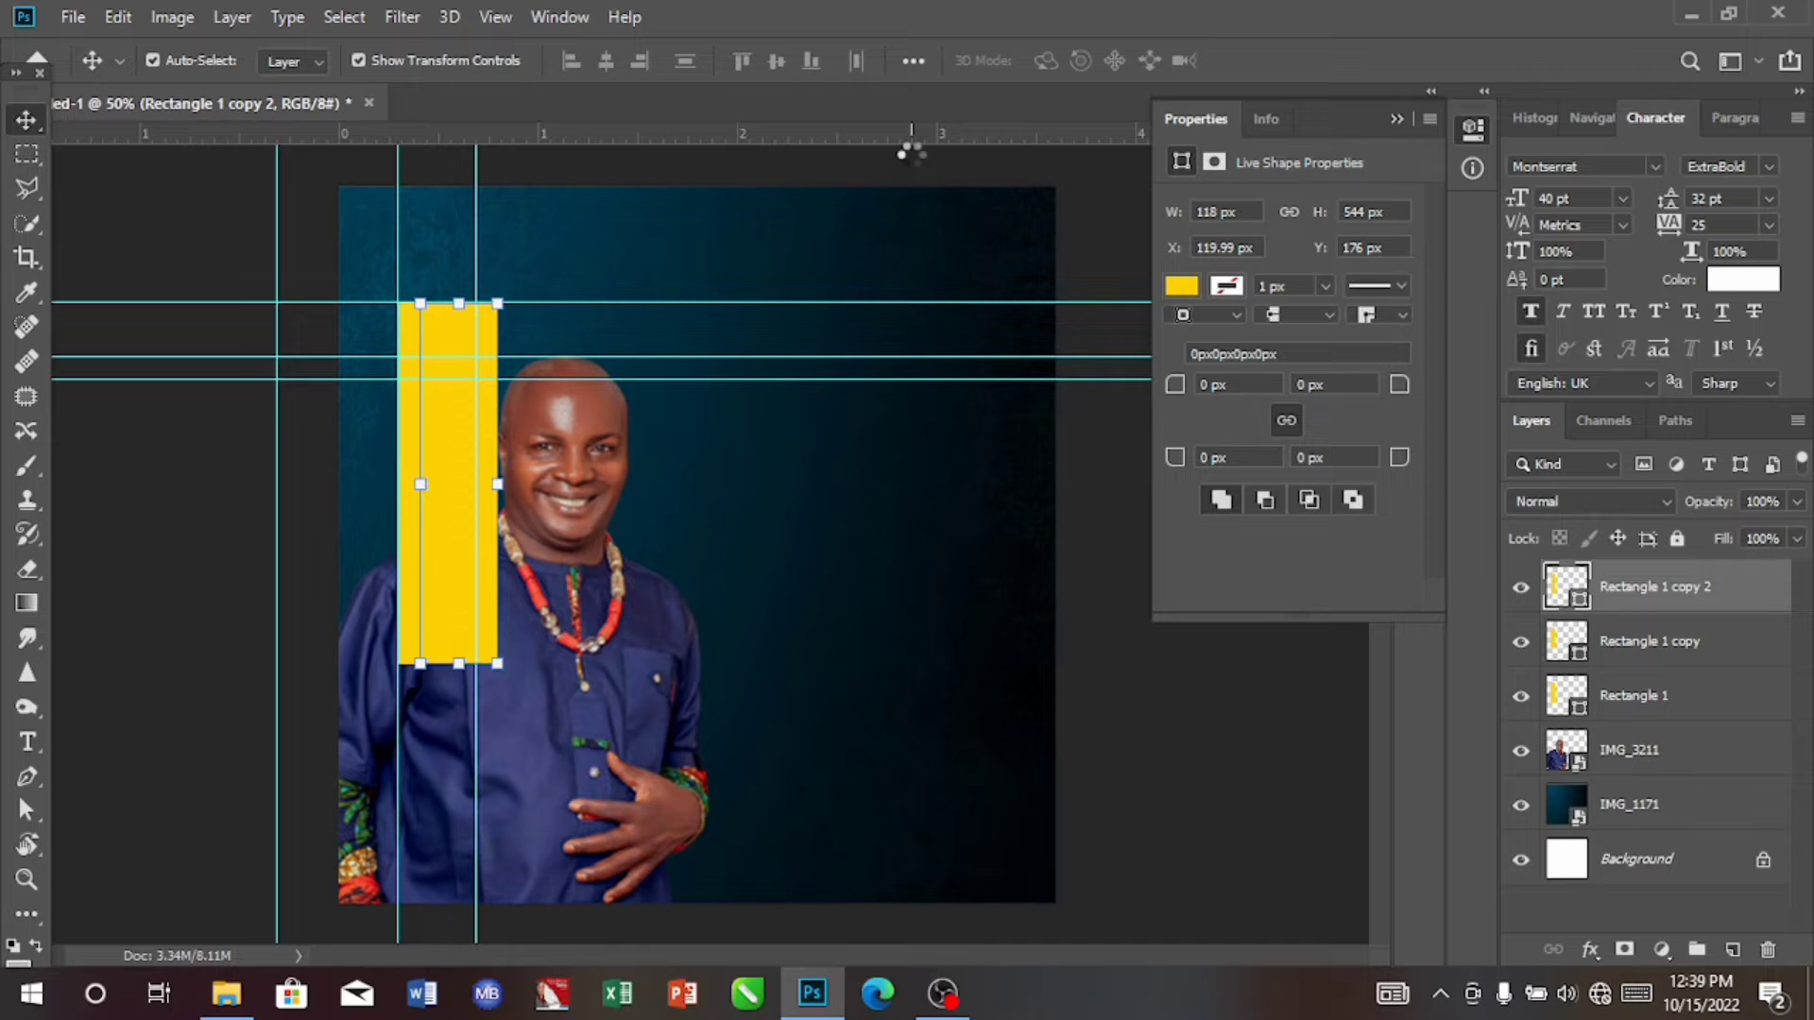
drag(439, 449, 588, 456)
drag(458, 466, 541, 470)
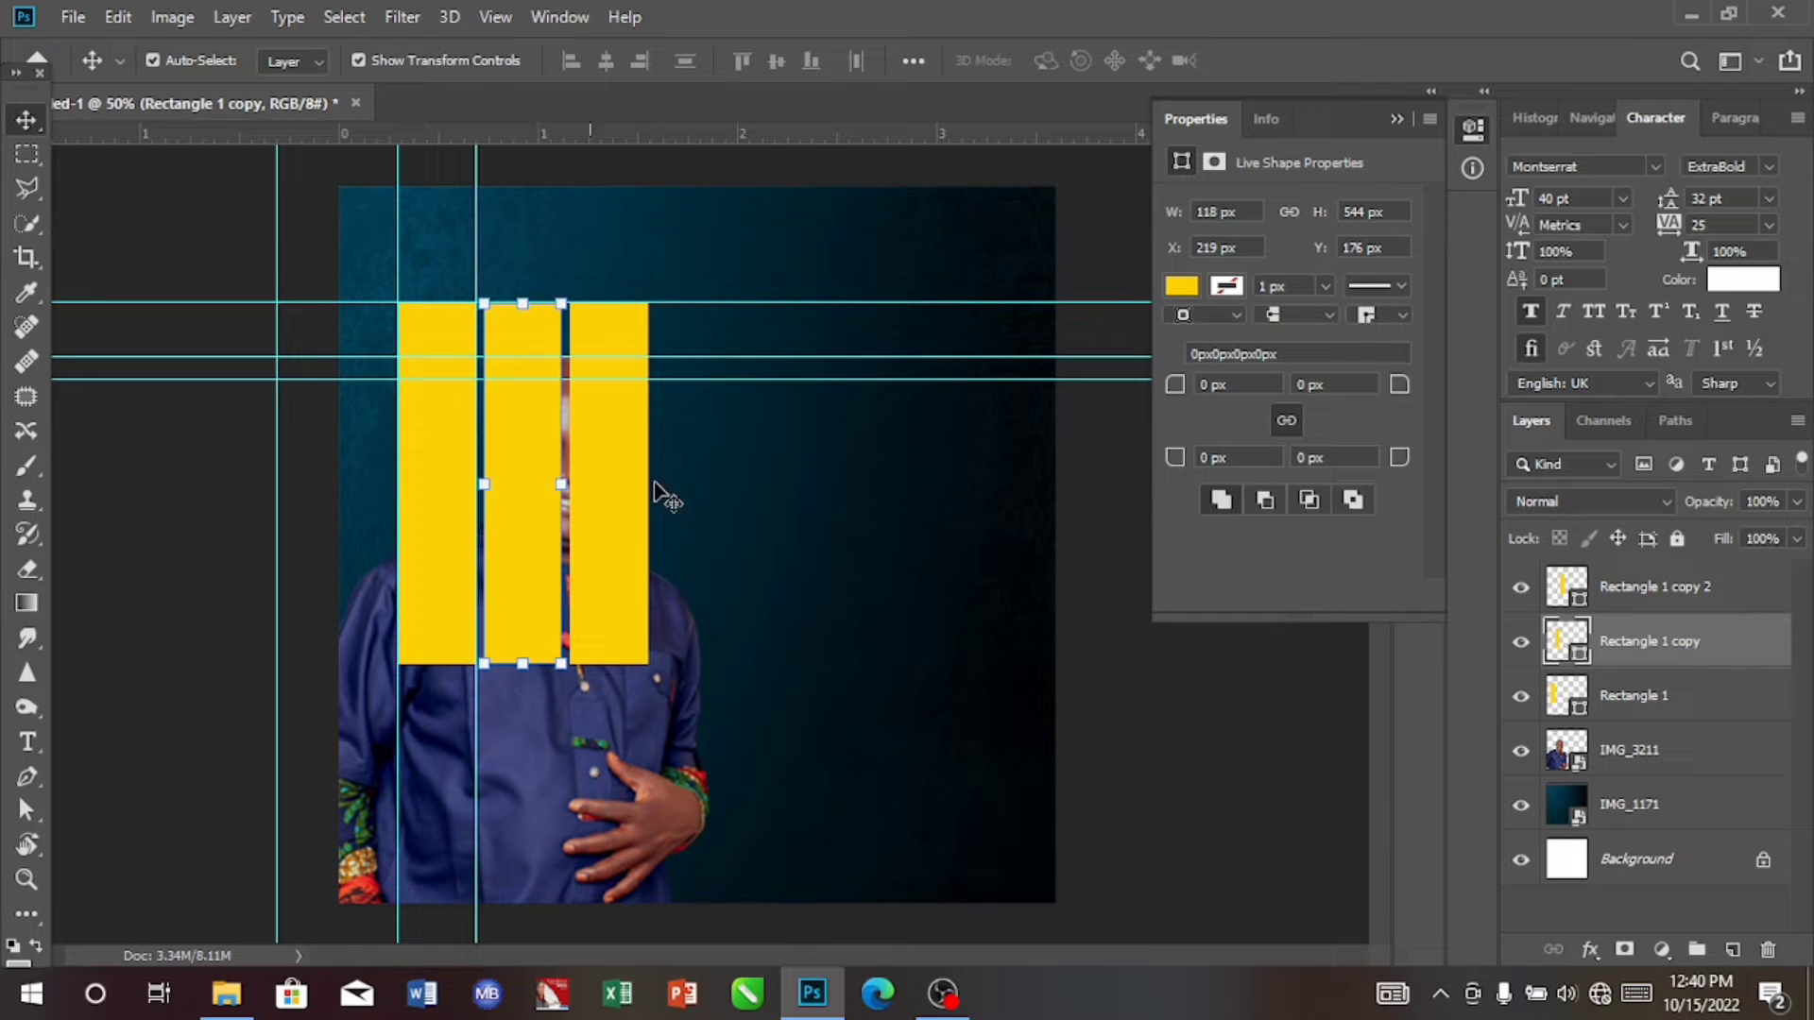
double_click(1568, 699)
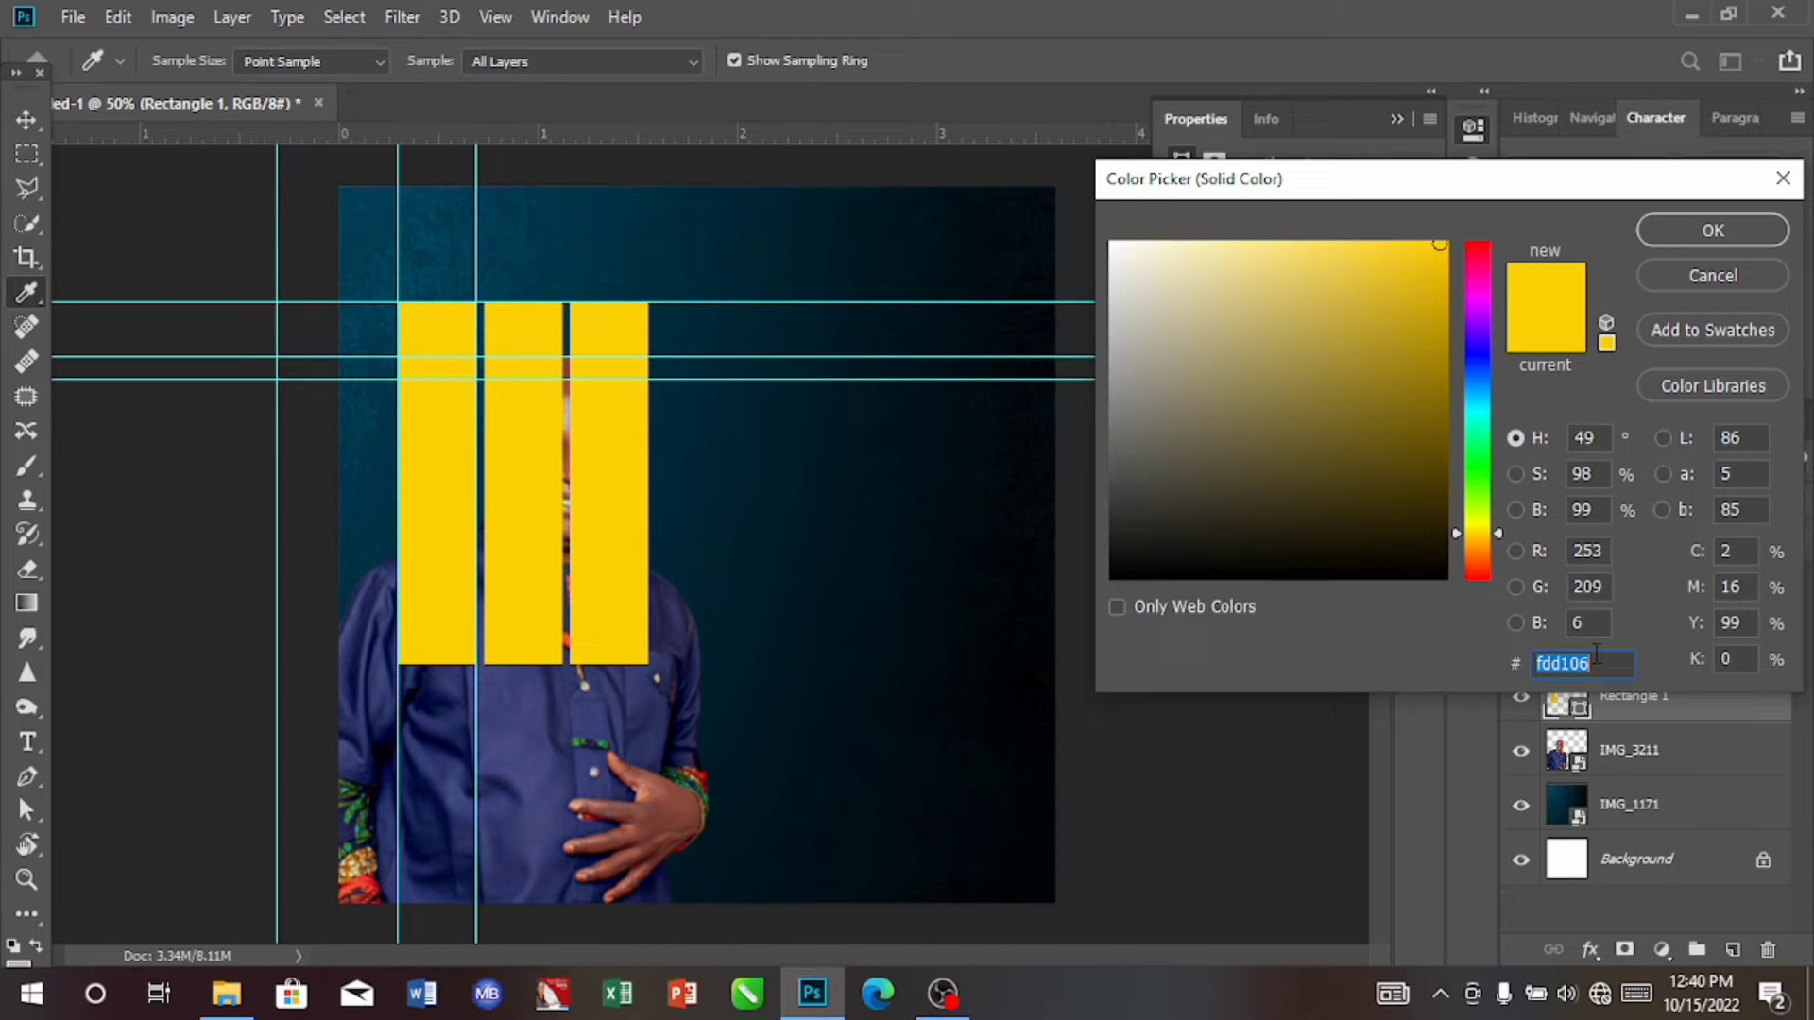
click(1595, 661)
key(BackSpace)
key(BackSpace)
key(BackSpace)
key(BackSpace)
key(BackSpace)
key(BackSpace)
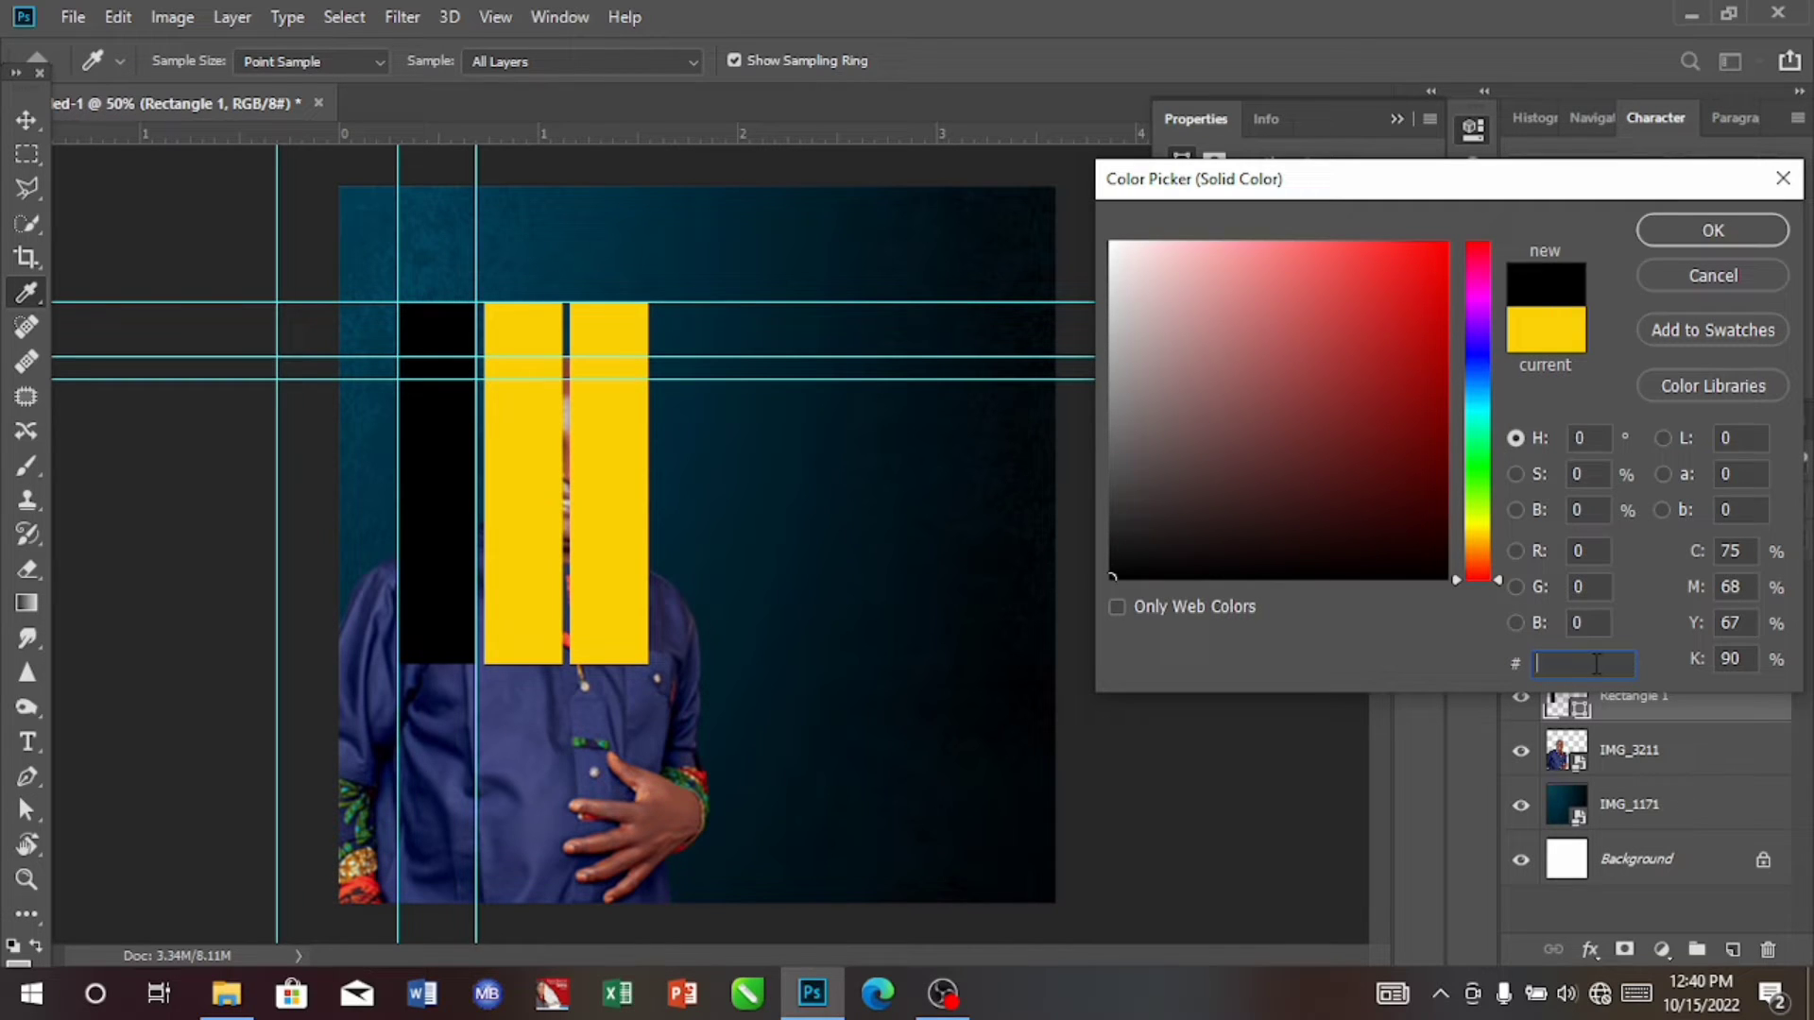
text(ffffff)
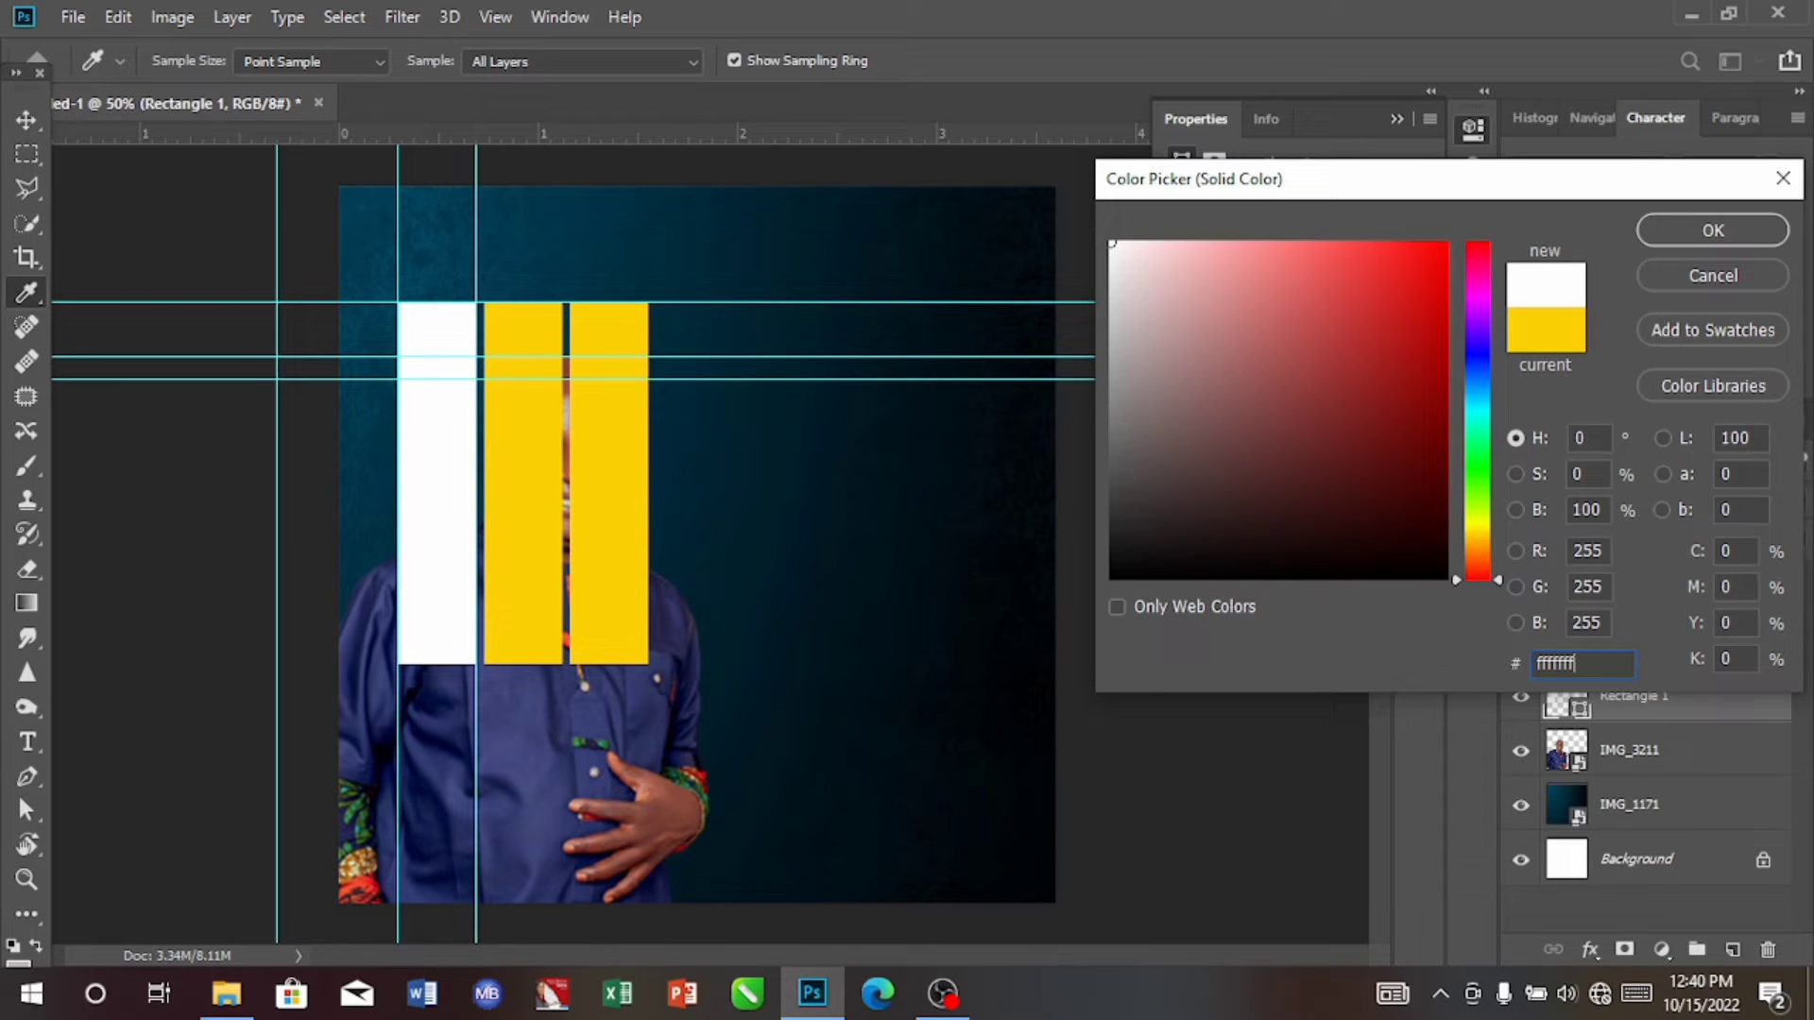
click(1721, 276)
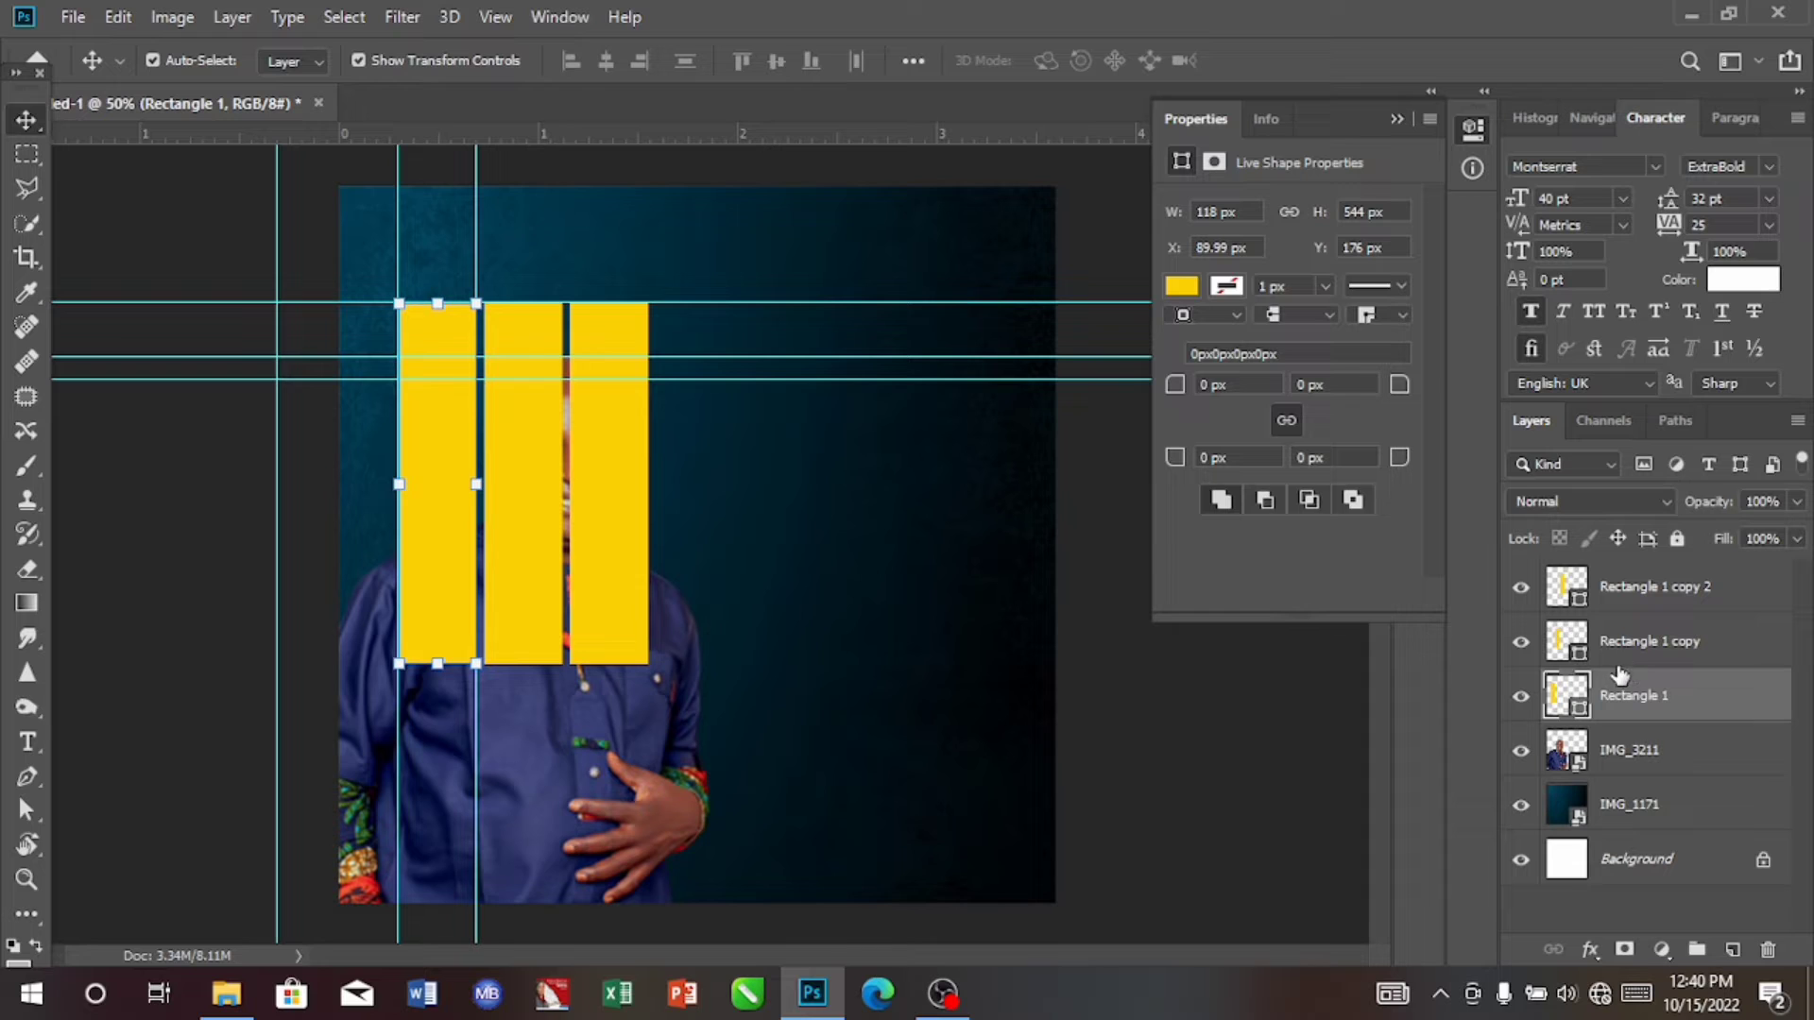
drag(543, 529, 542, 544)
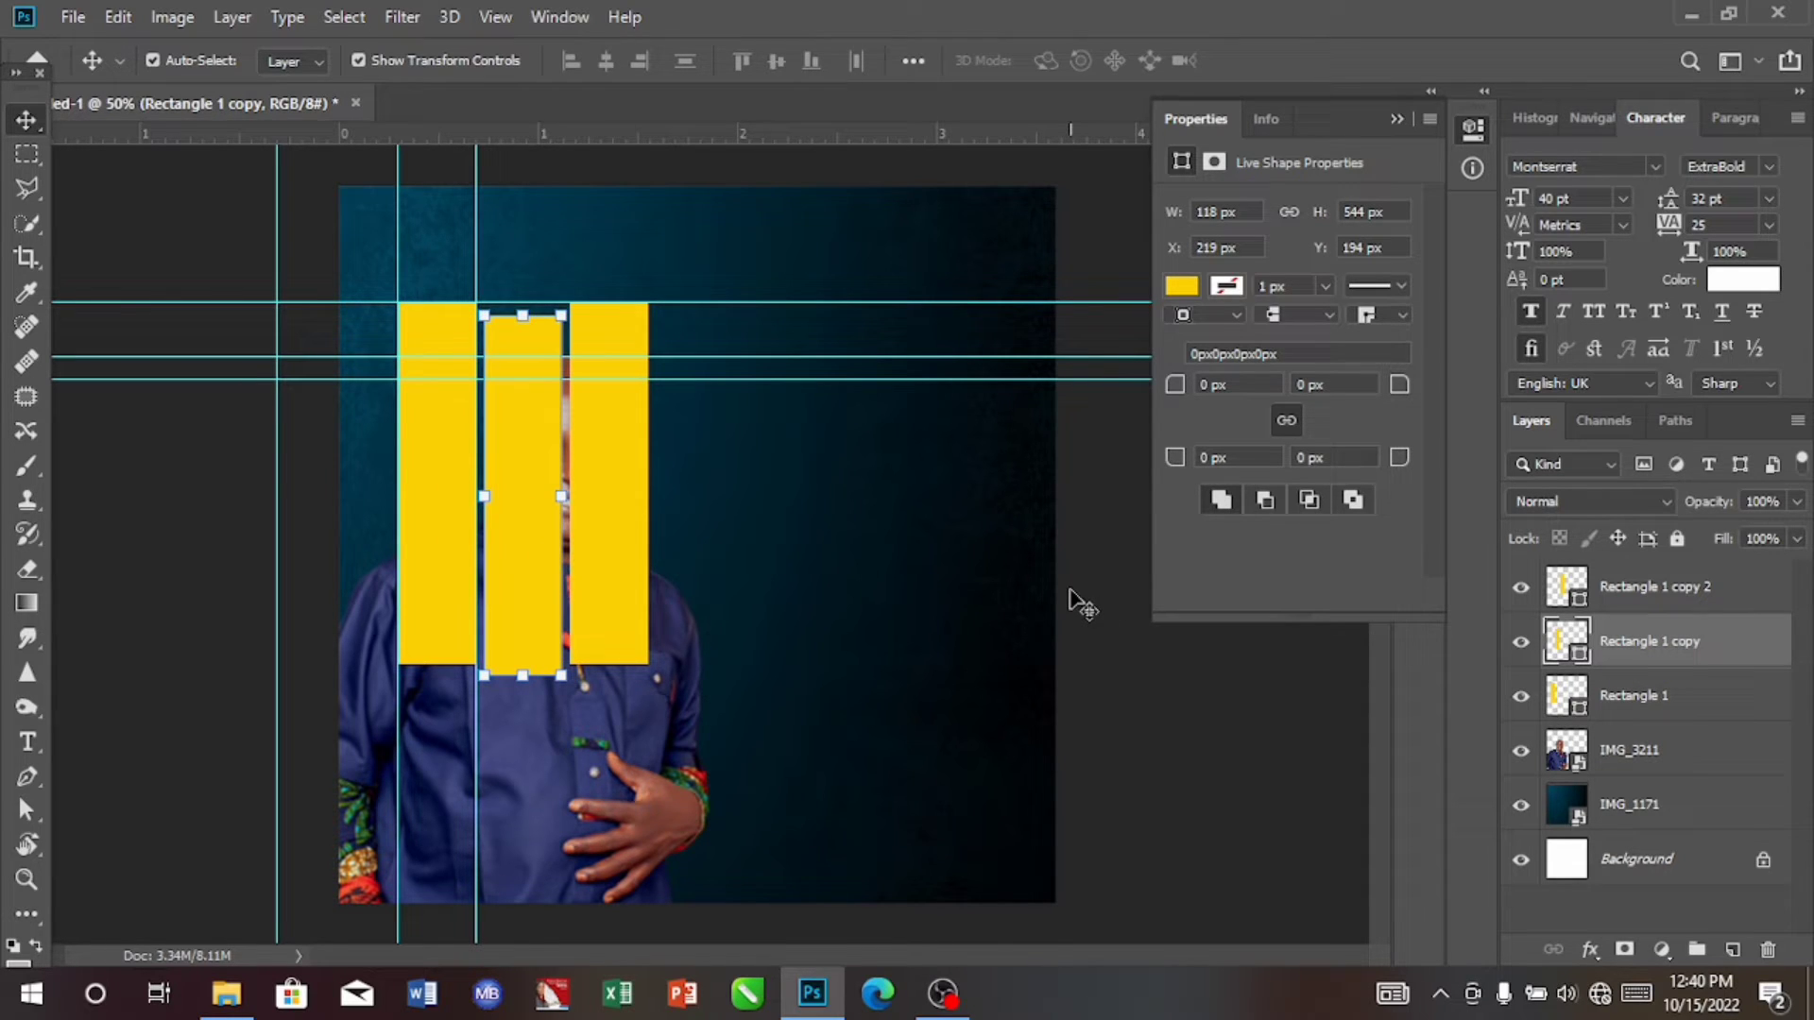
key(ctrl)
key(ctrl+z)
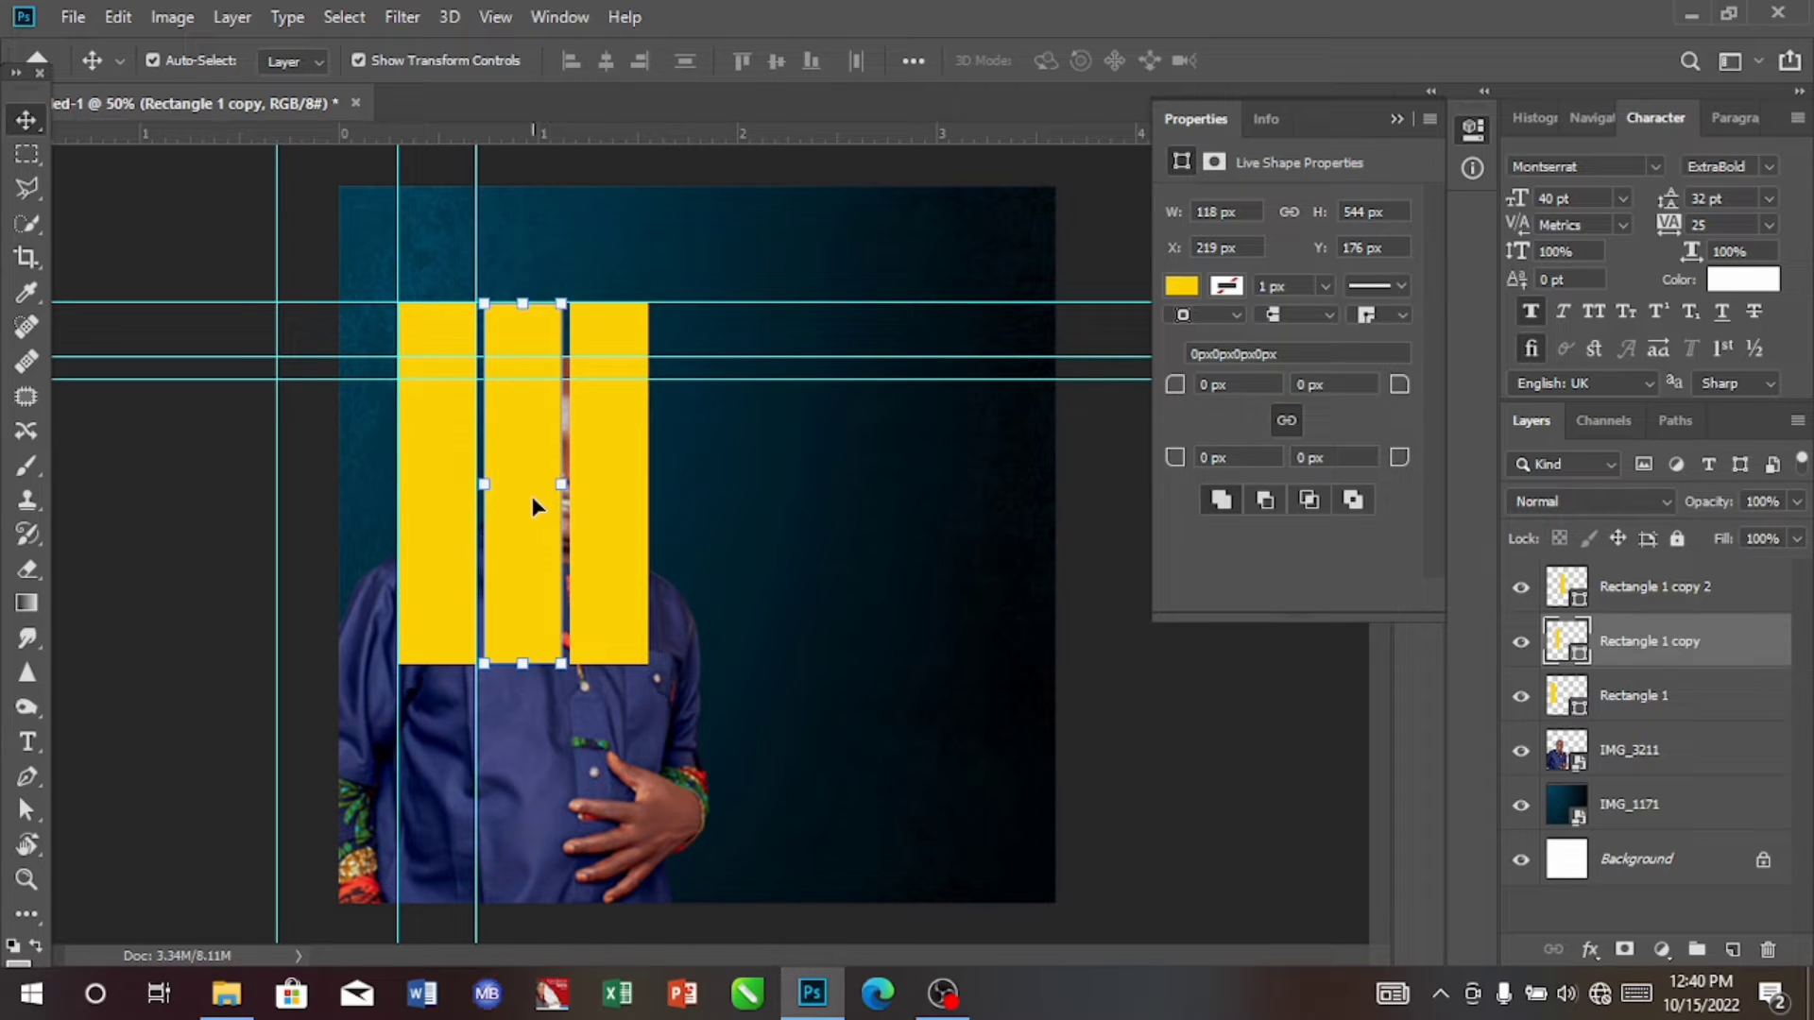
Step: Change the middle rectangle's fill to white, hex ffffff
double_click(1565, 641)
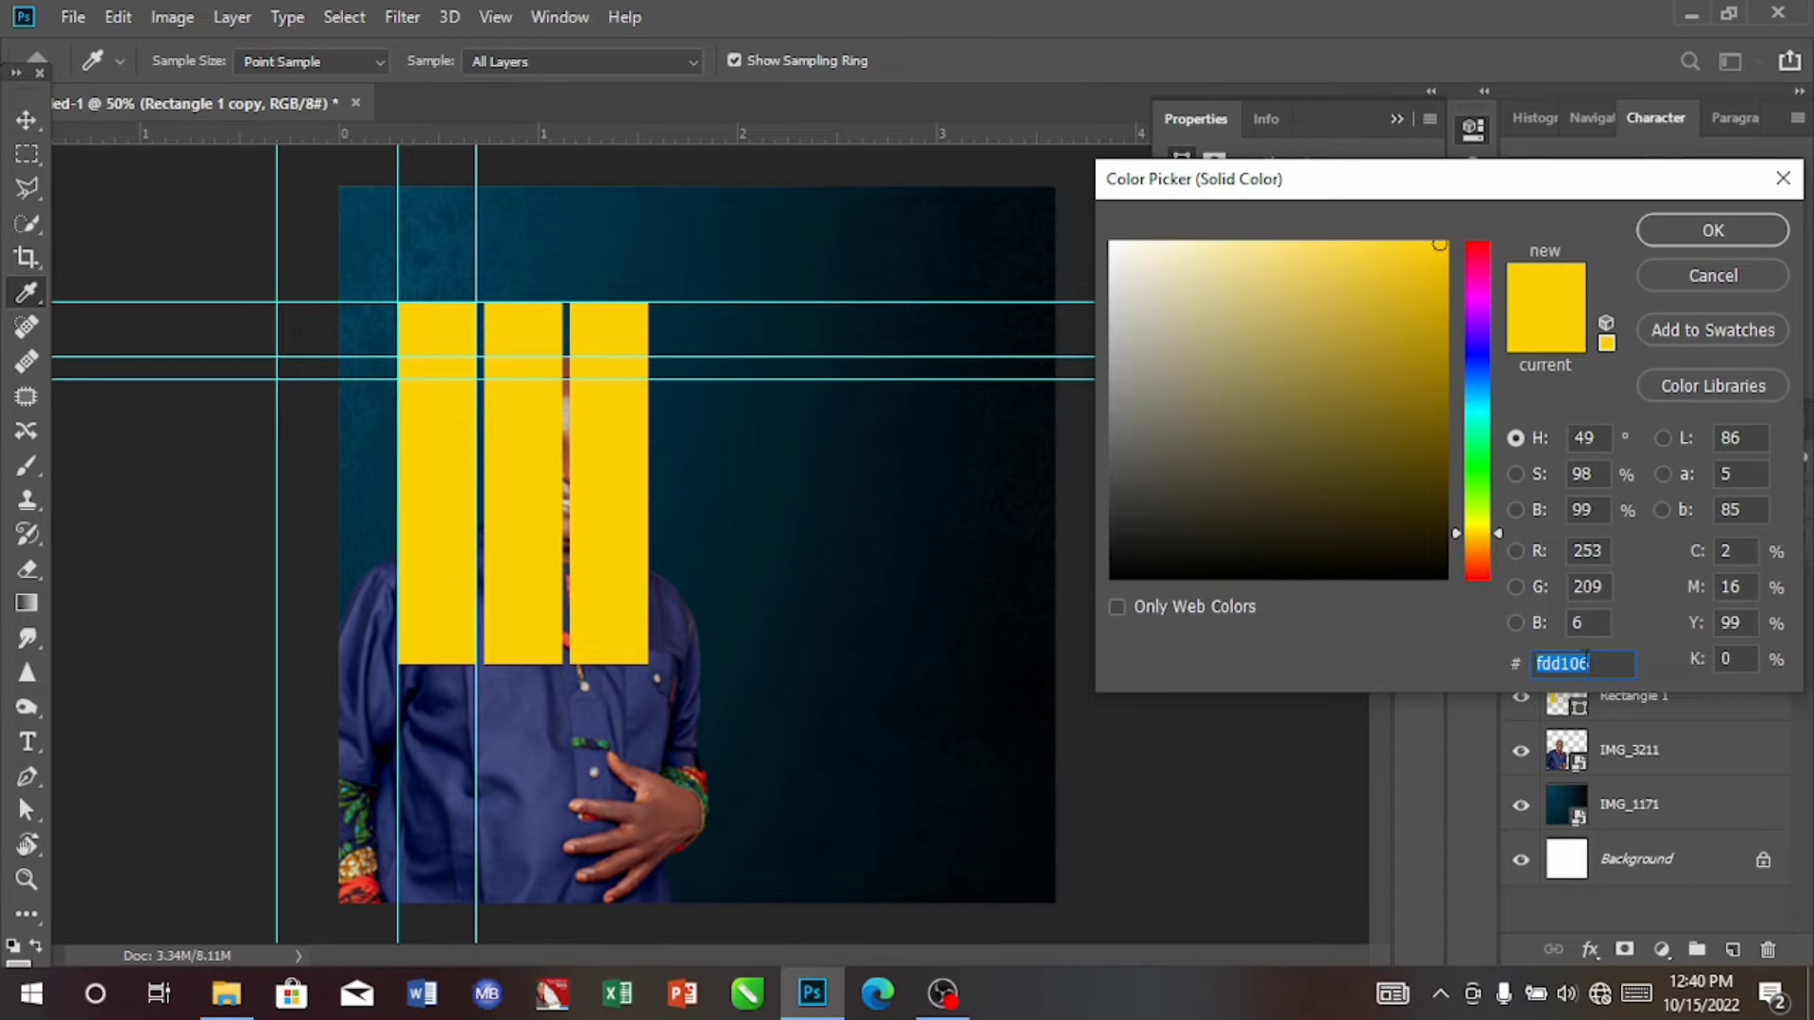
click(1601, 665)
key(BackSpace)
key(BackSpace)
key(BackSpace)
key(BackSpace)
key(BackSpace)
key(BackSpace)
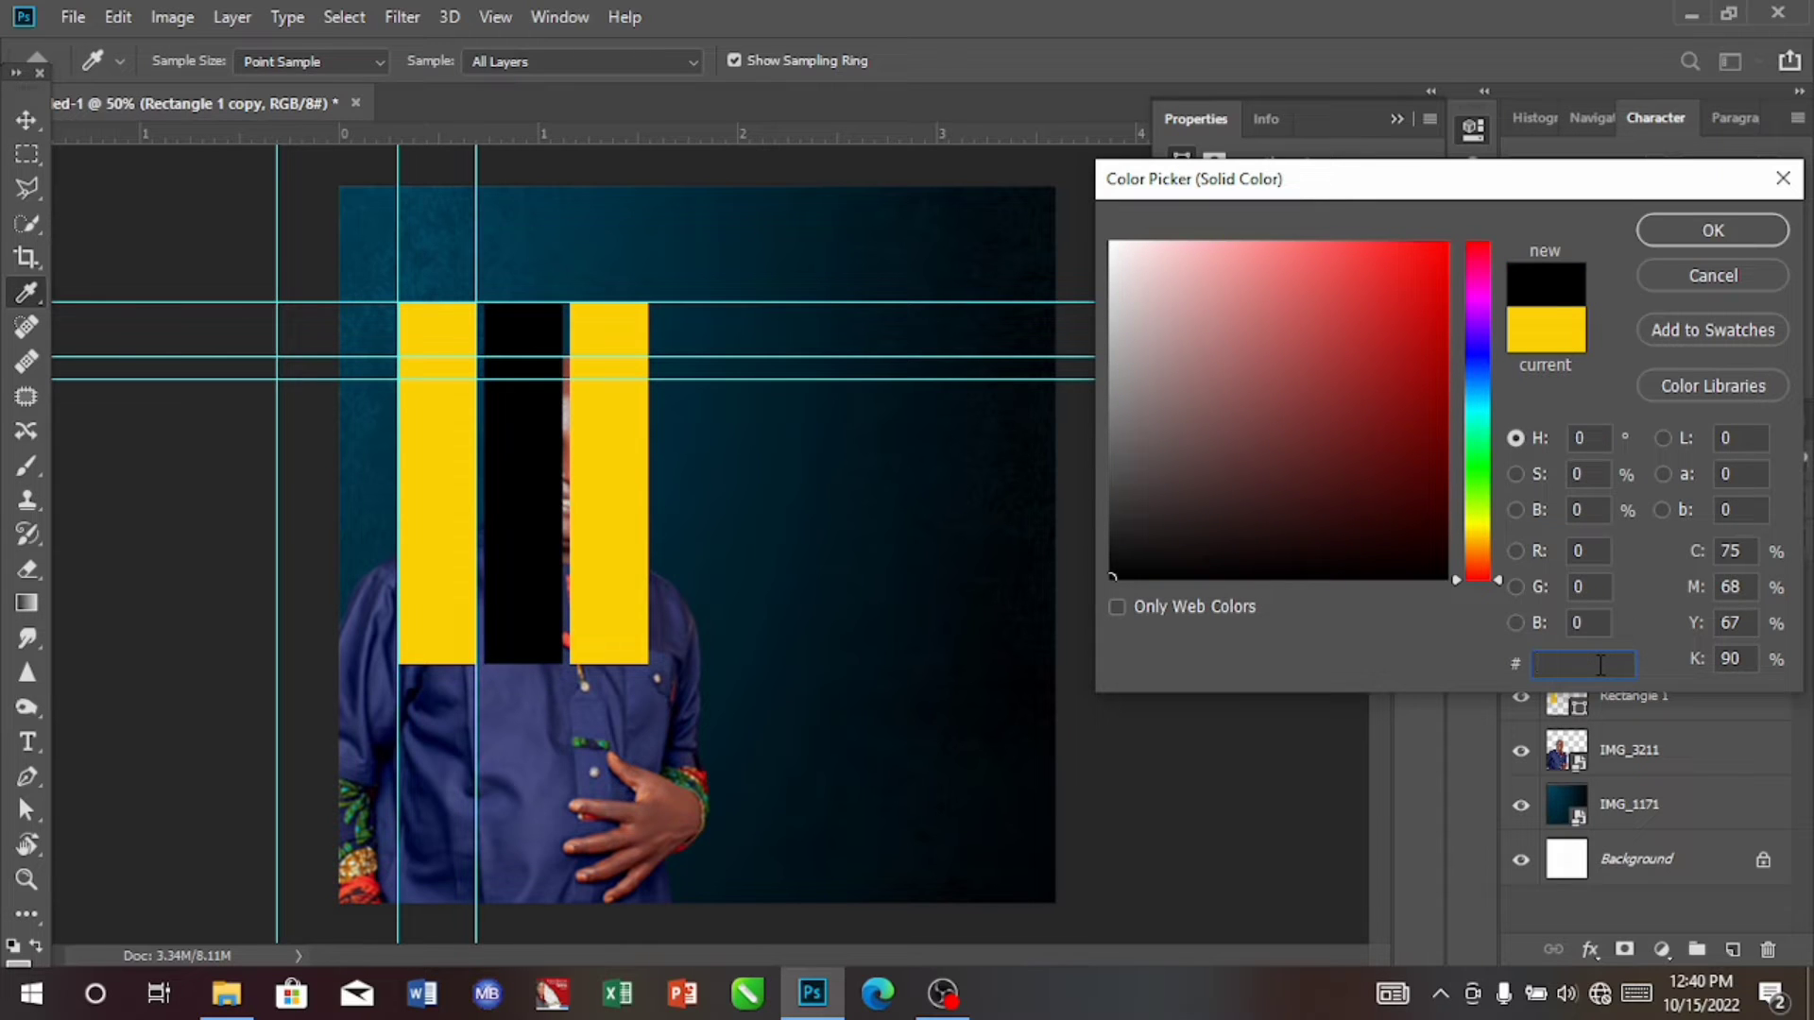
text(ffff)
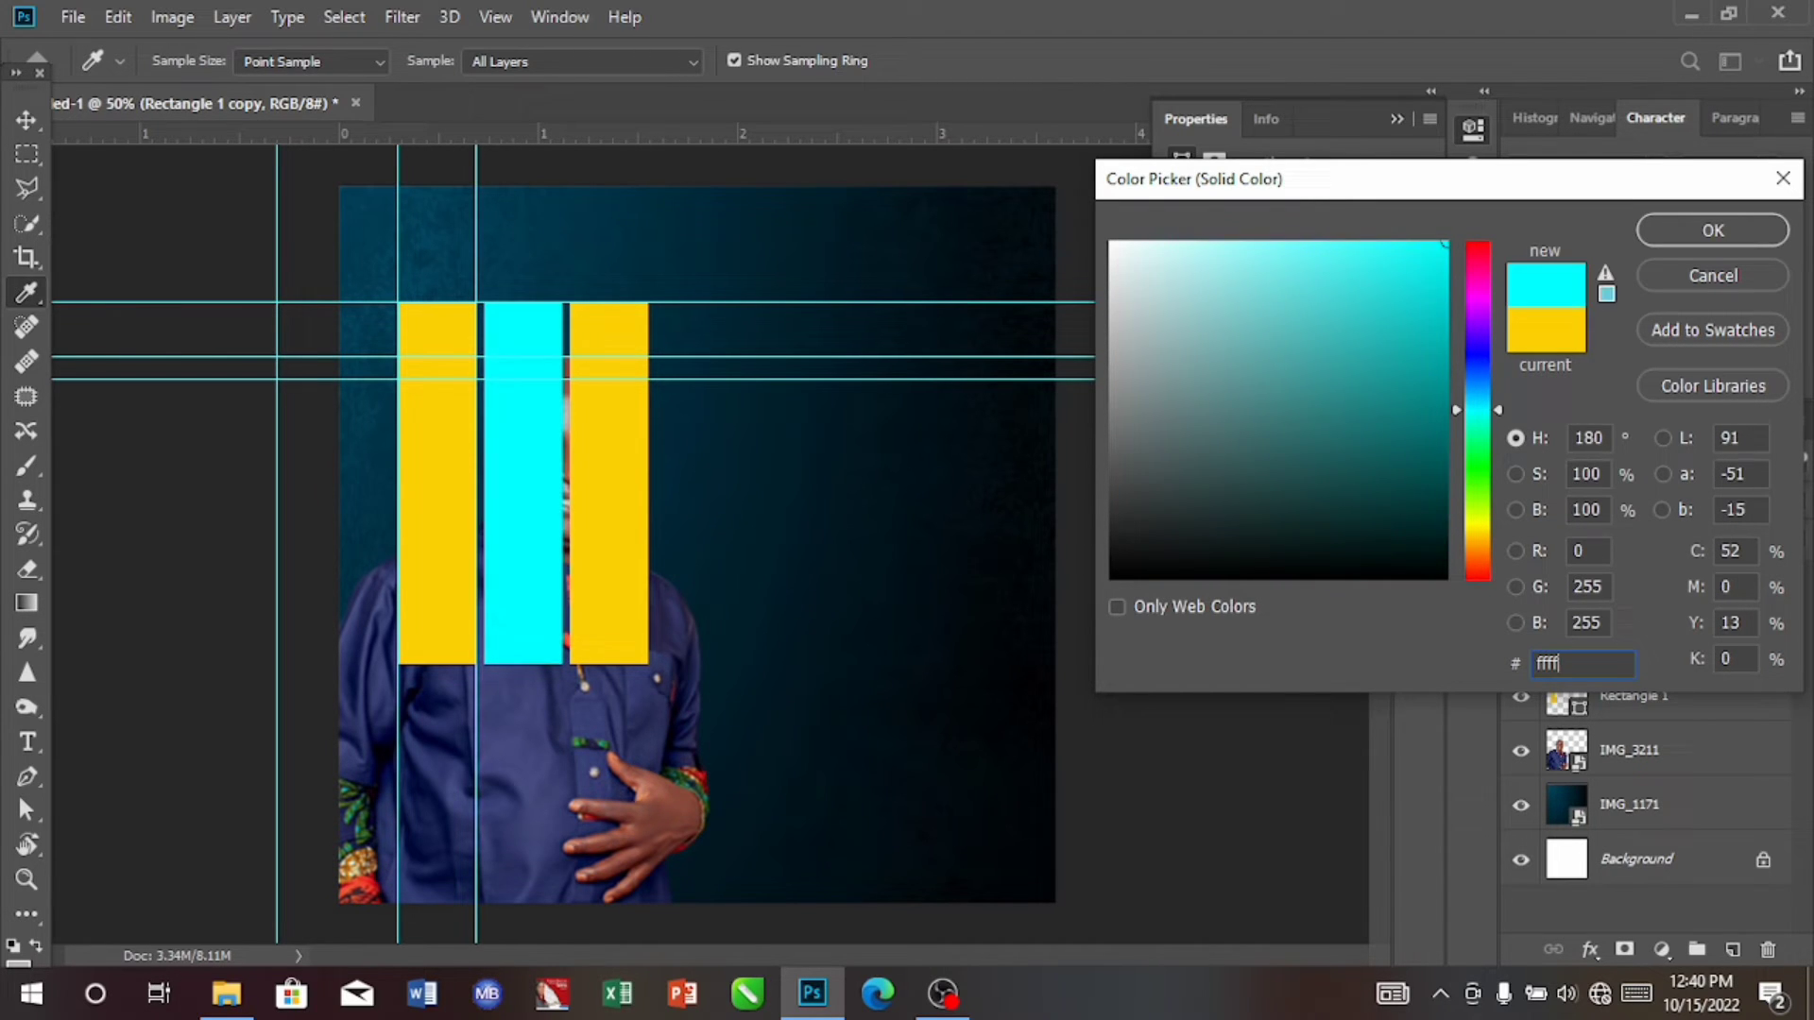
text(ff)
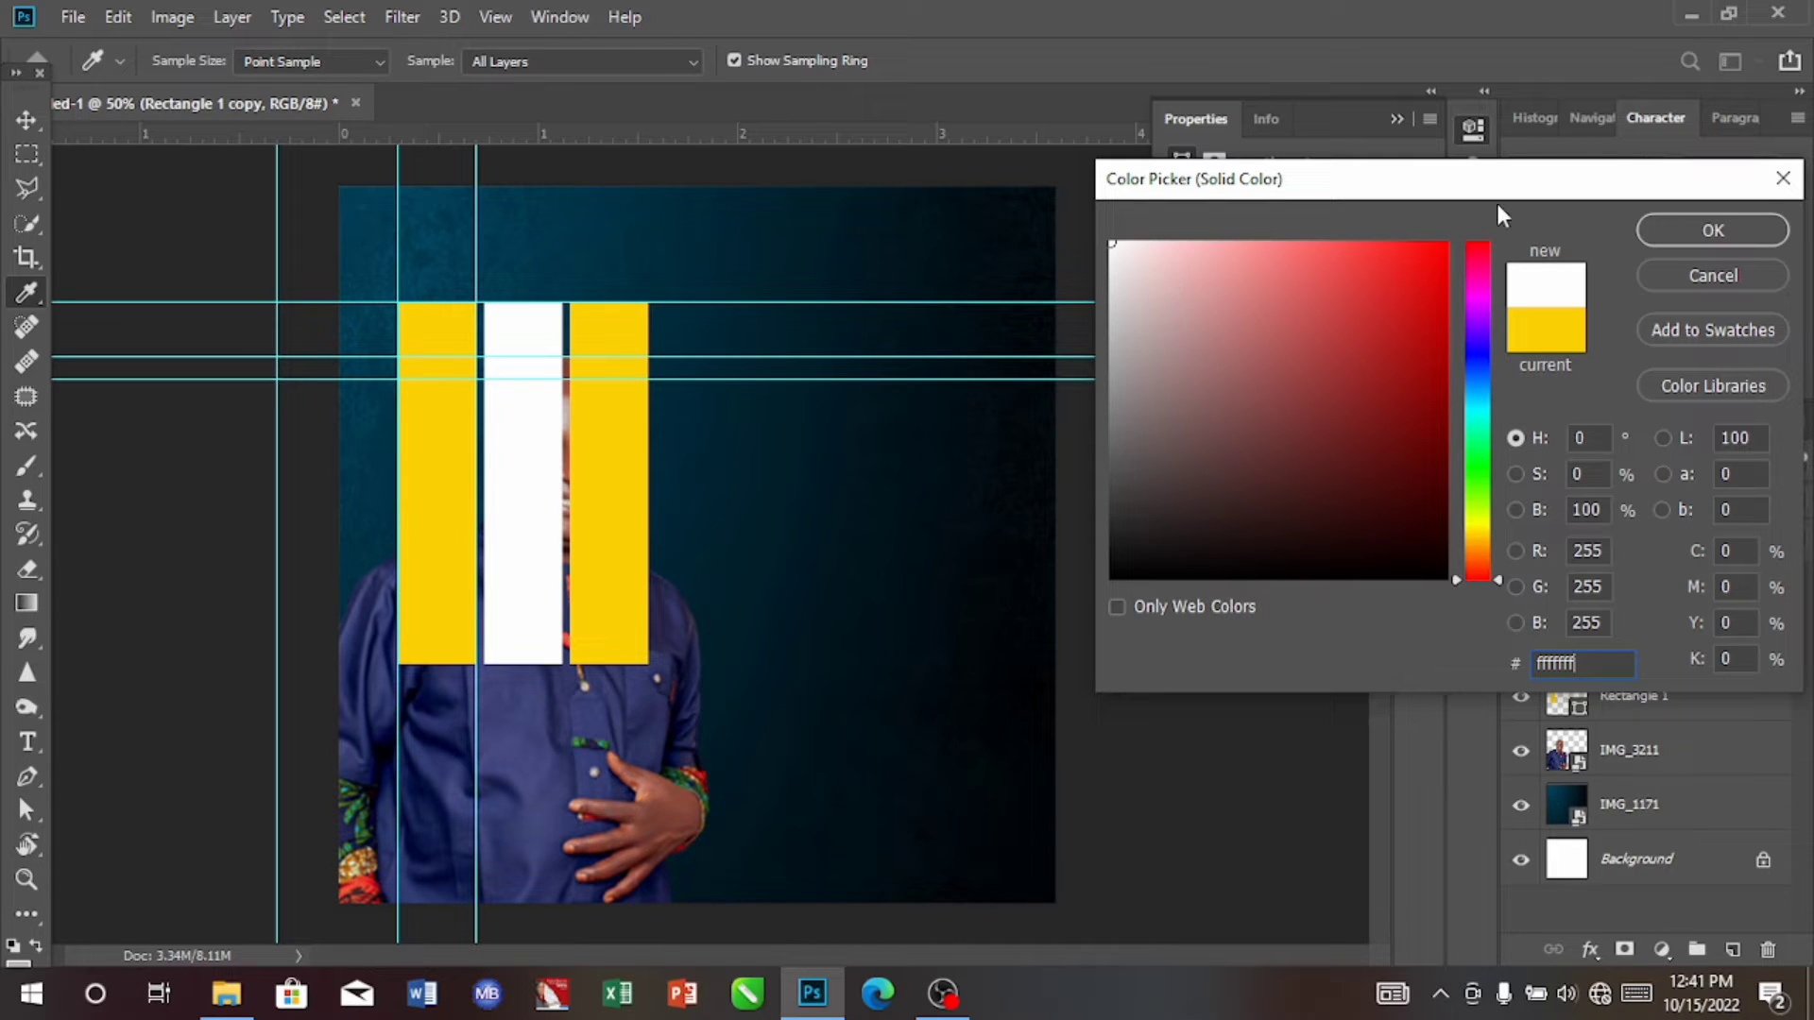
click(1691, 232)
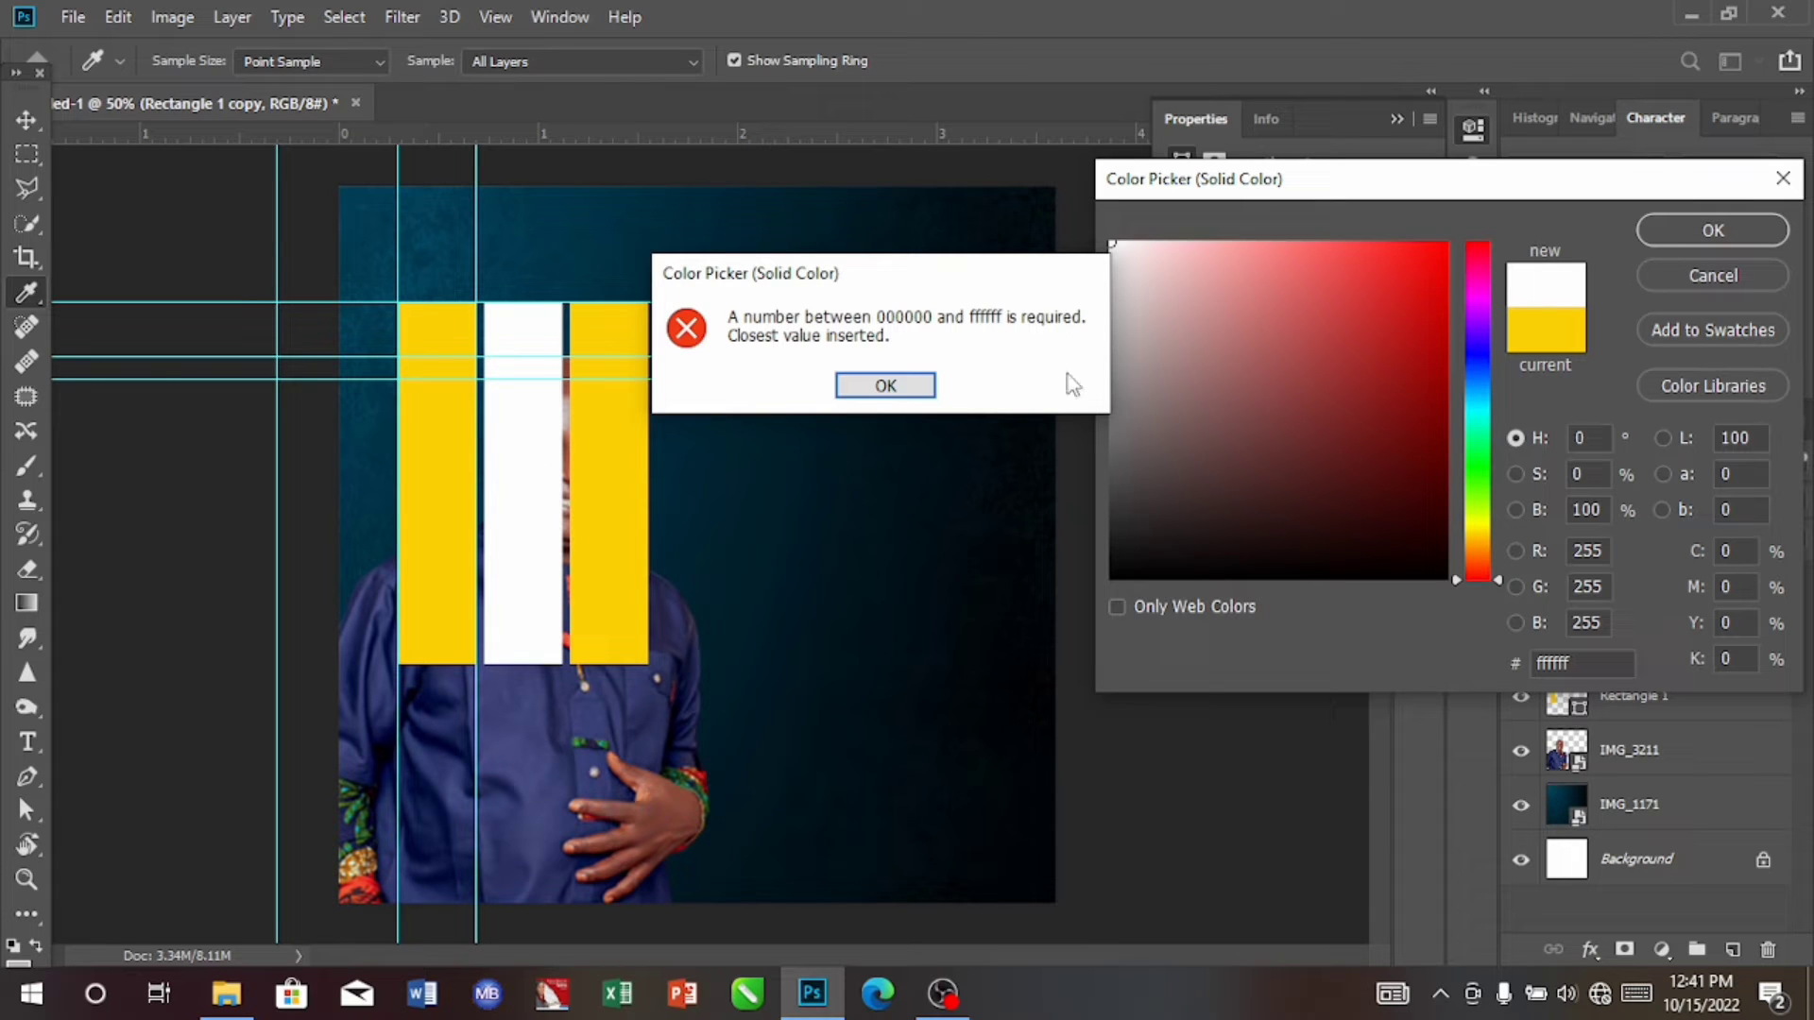
click(912, 386)
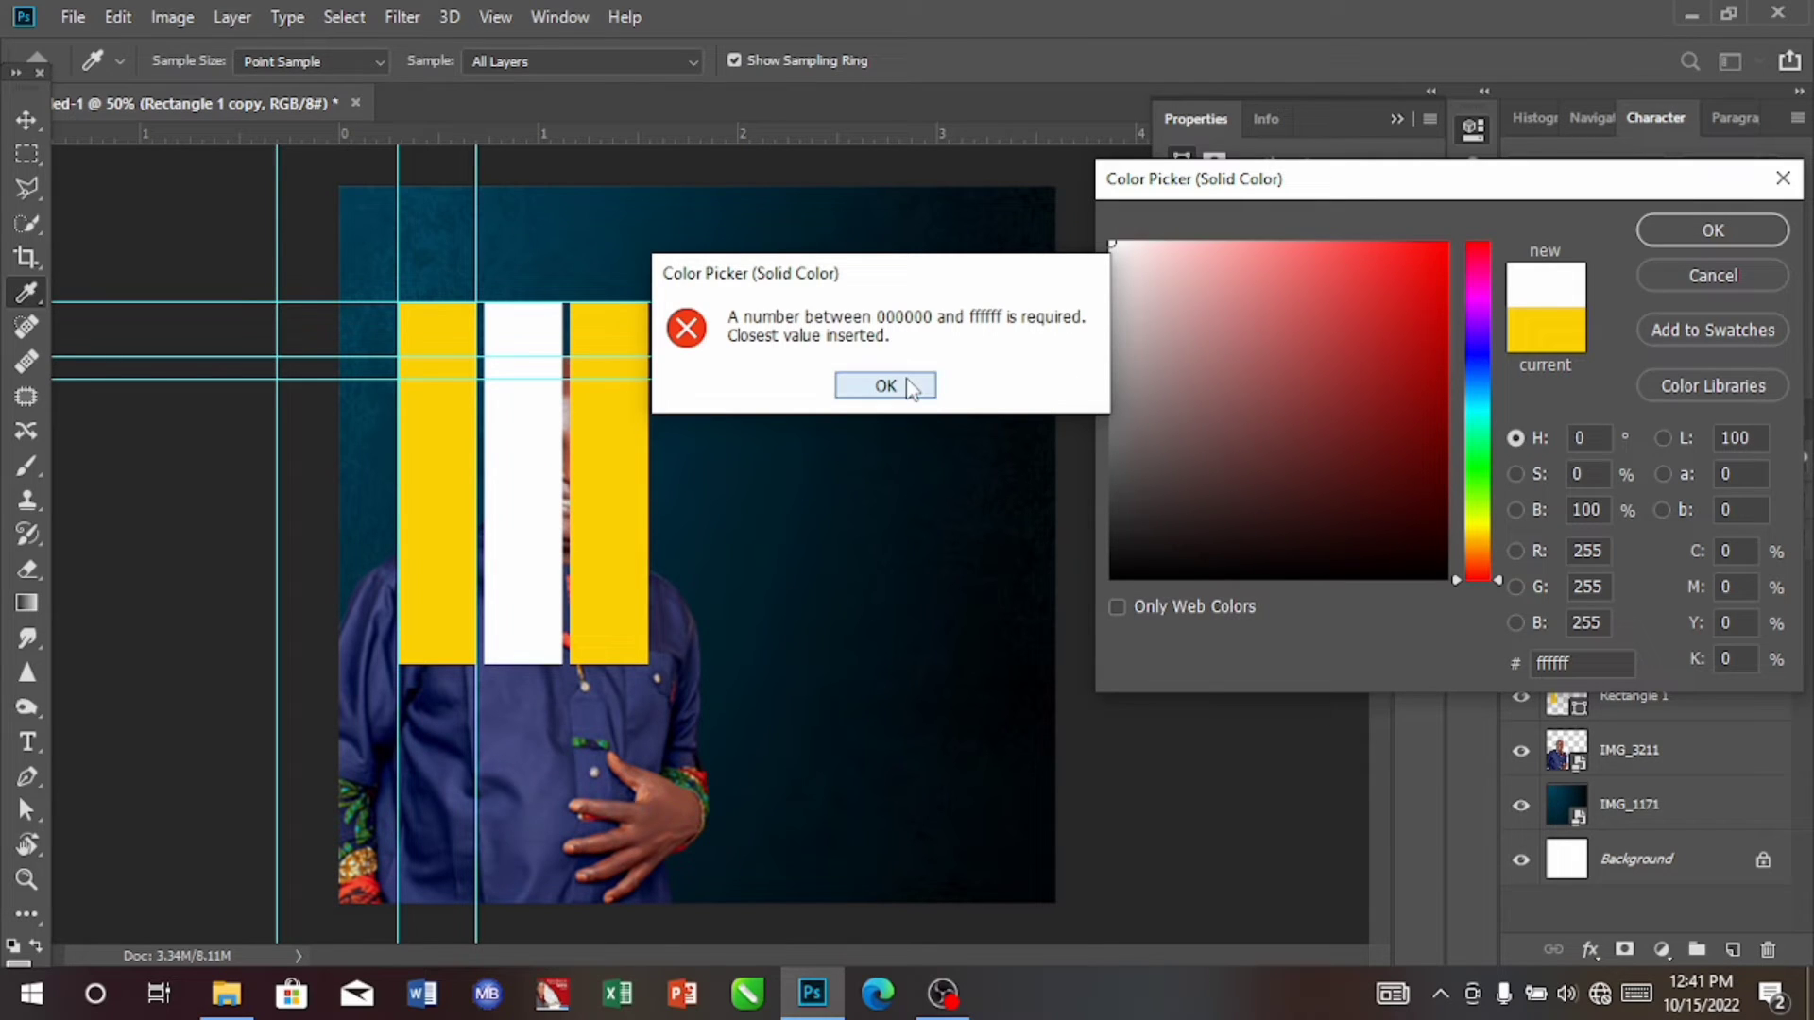
click(1718, 236)
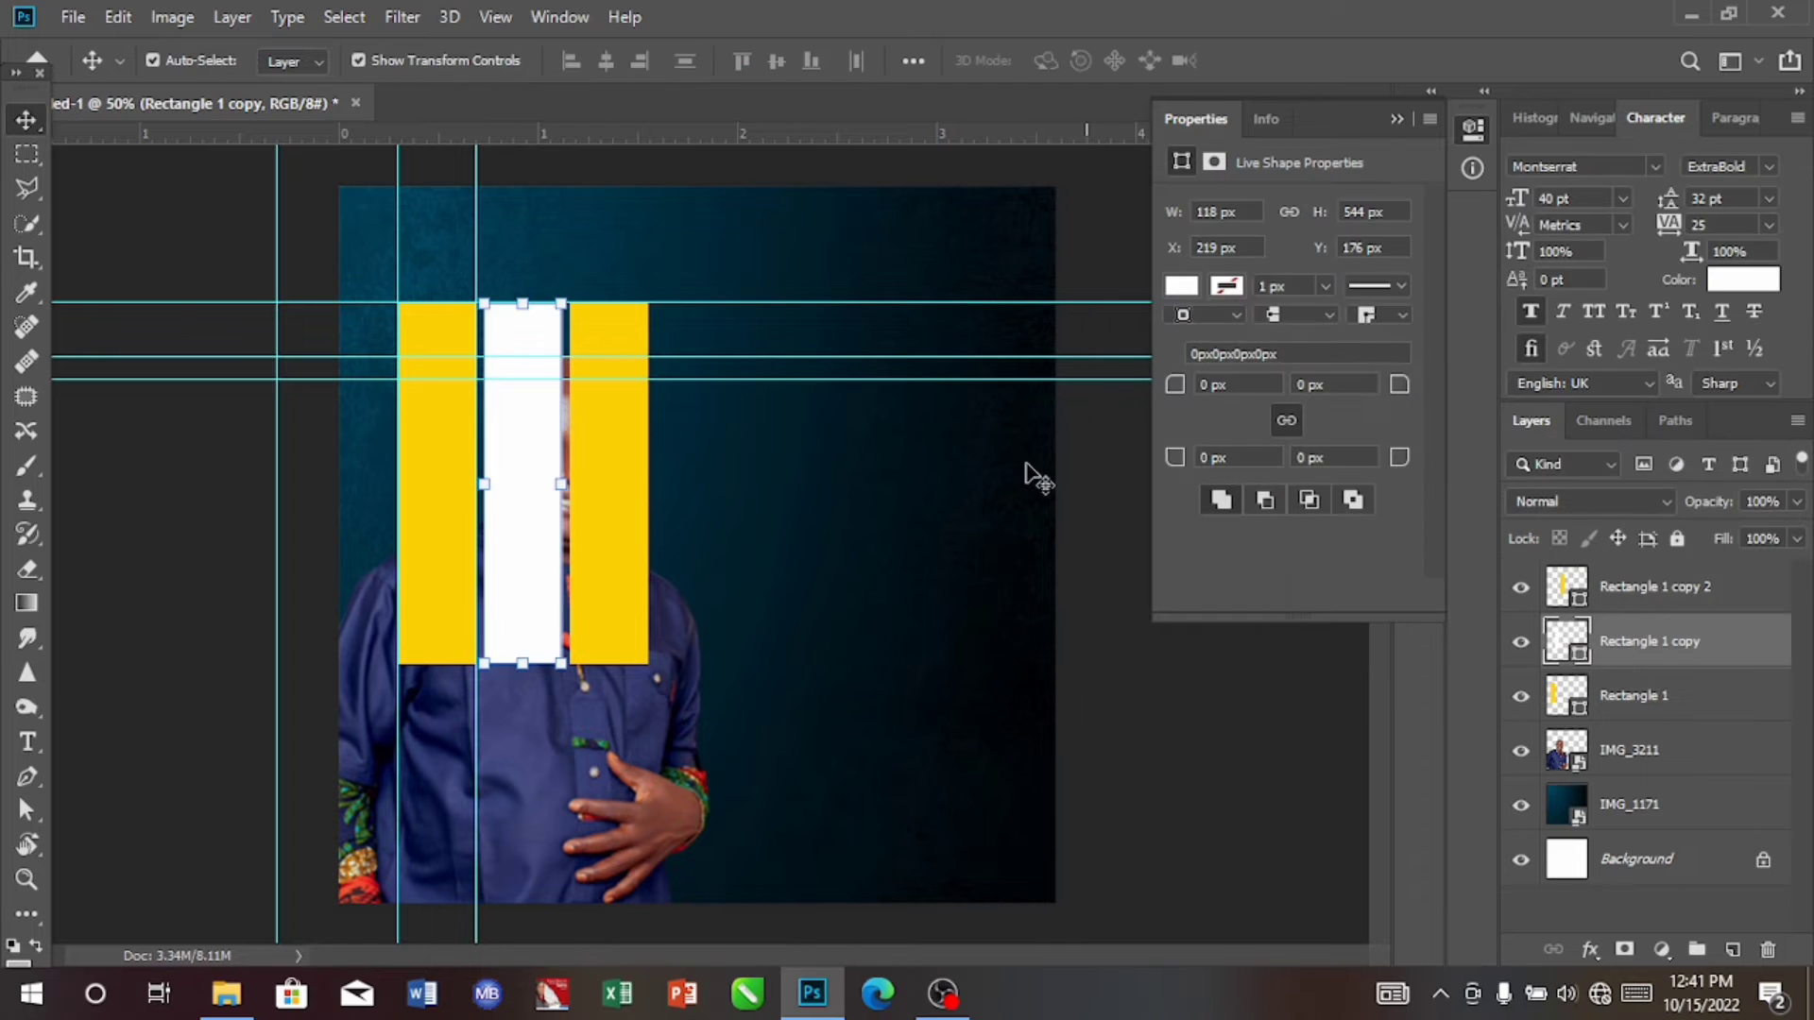
Step: Change the fill of the third rectangle, the yellow one nearest the canvas centre, to dark navy, hex 0a0438
click(623, 569)
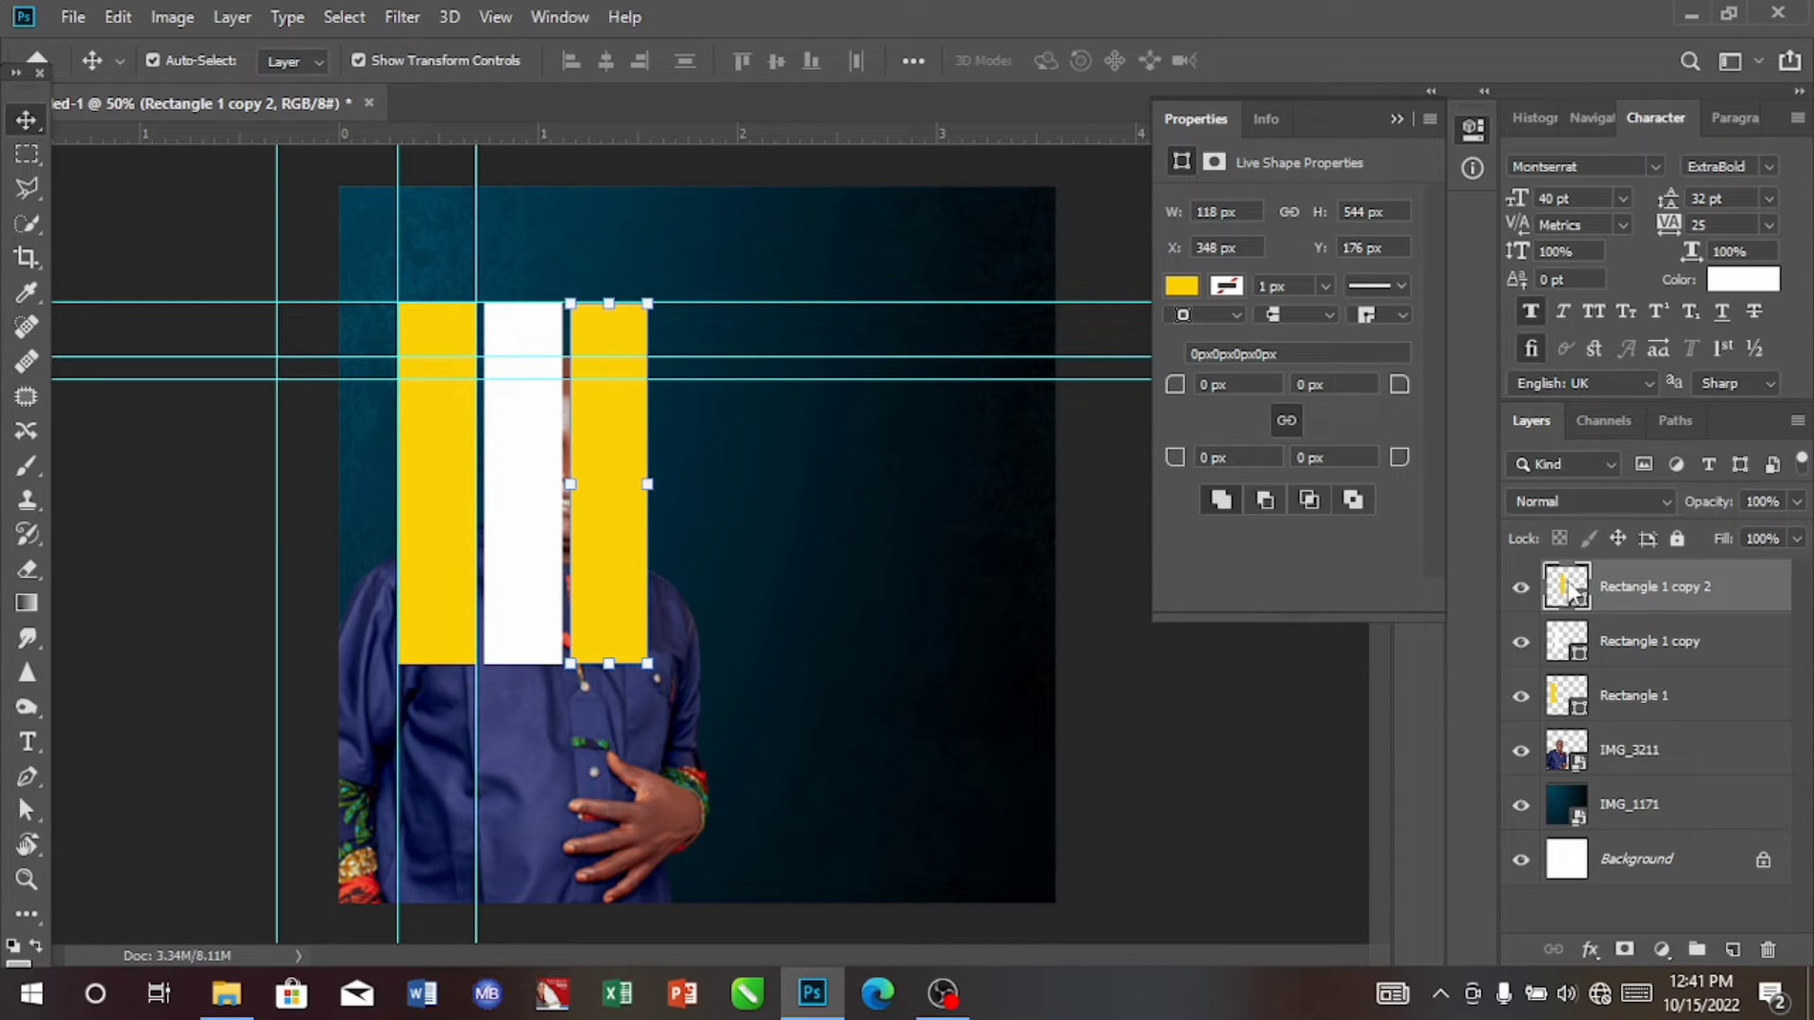
double_click(1569, 589)
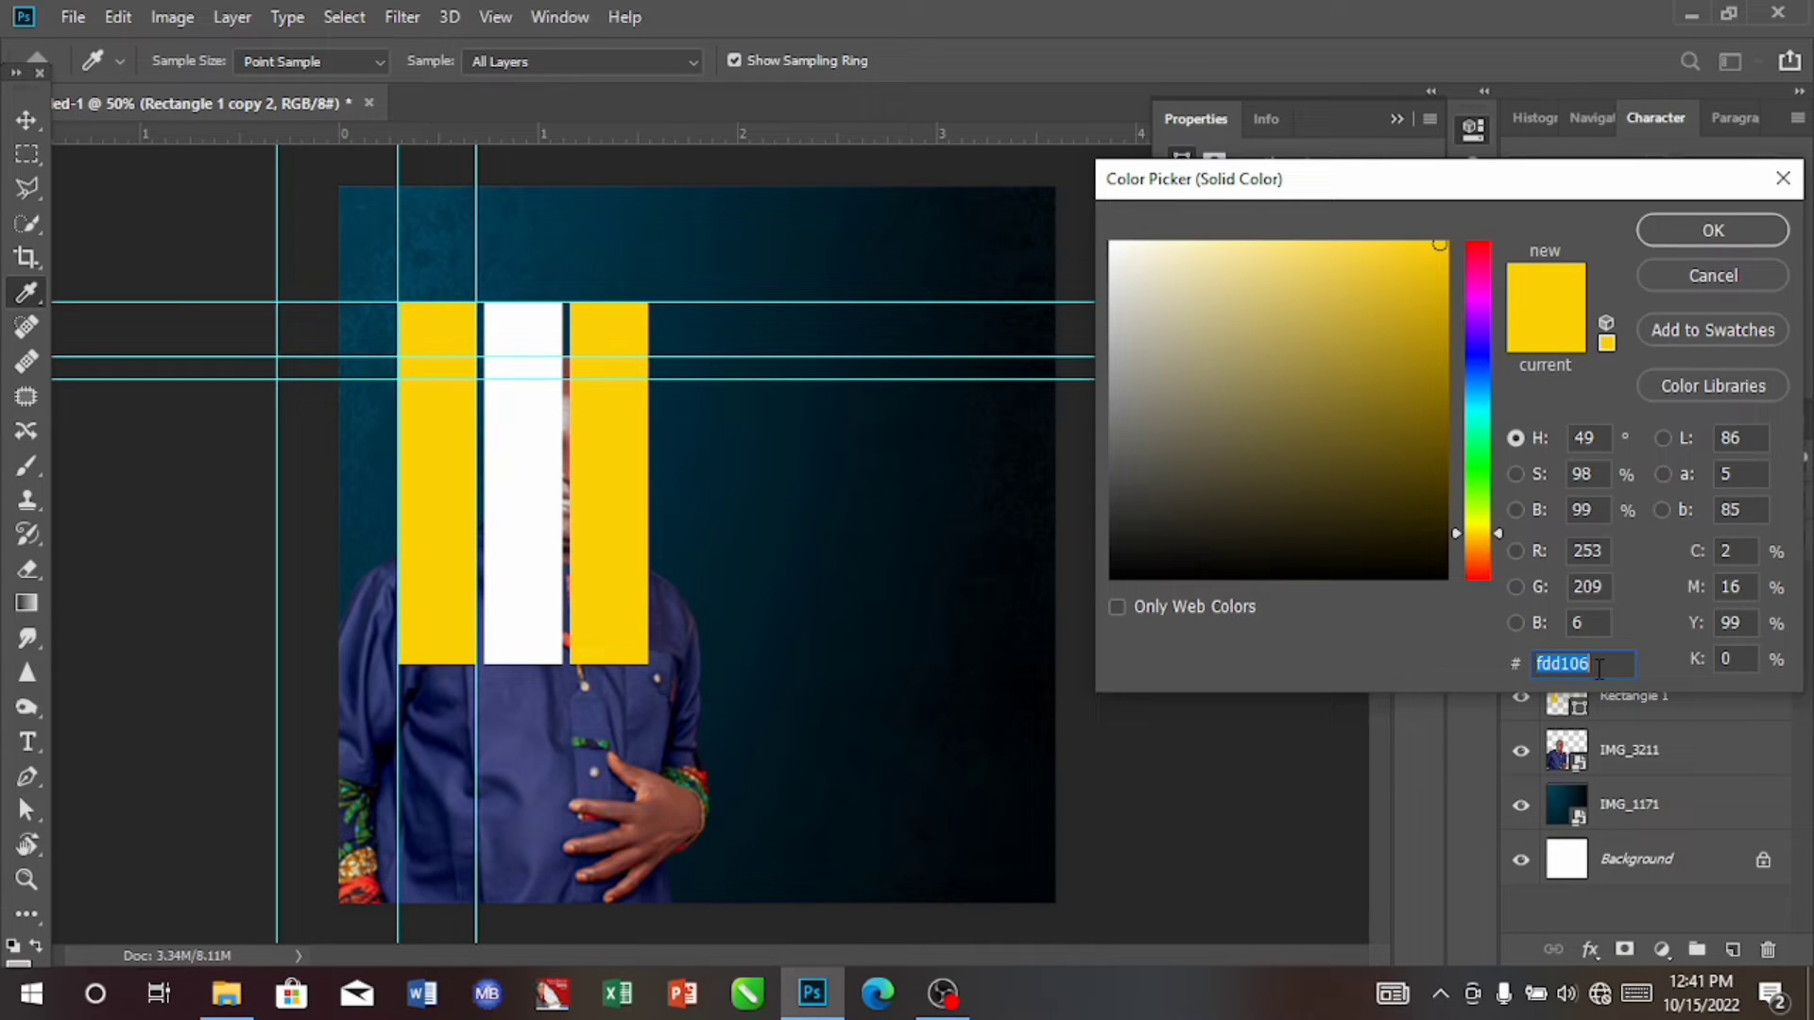
key(BackSpace)
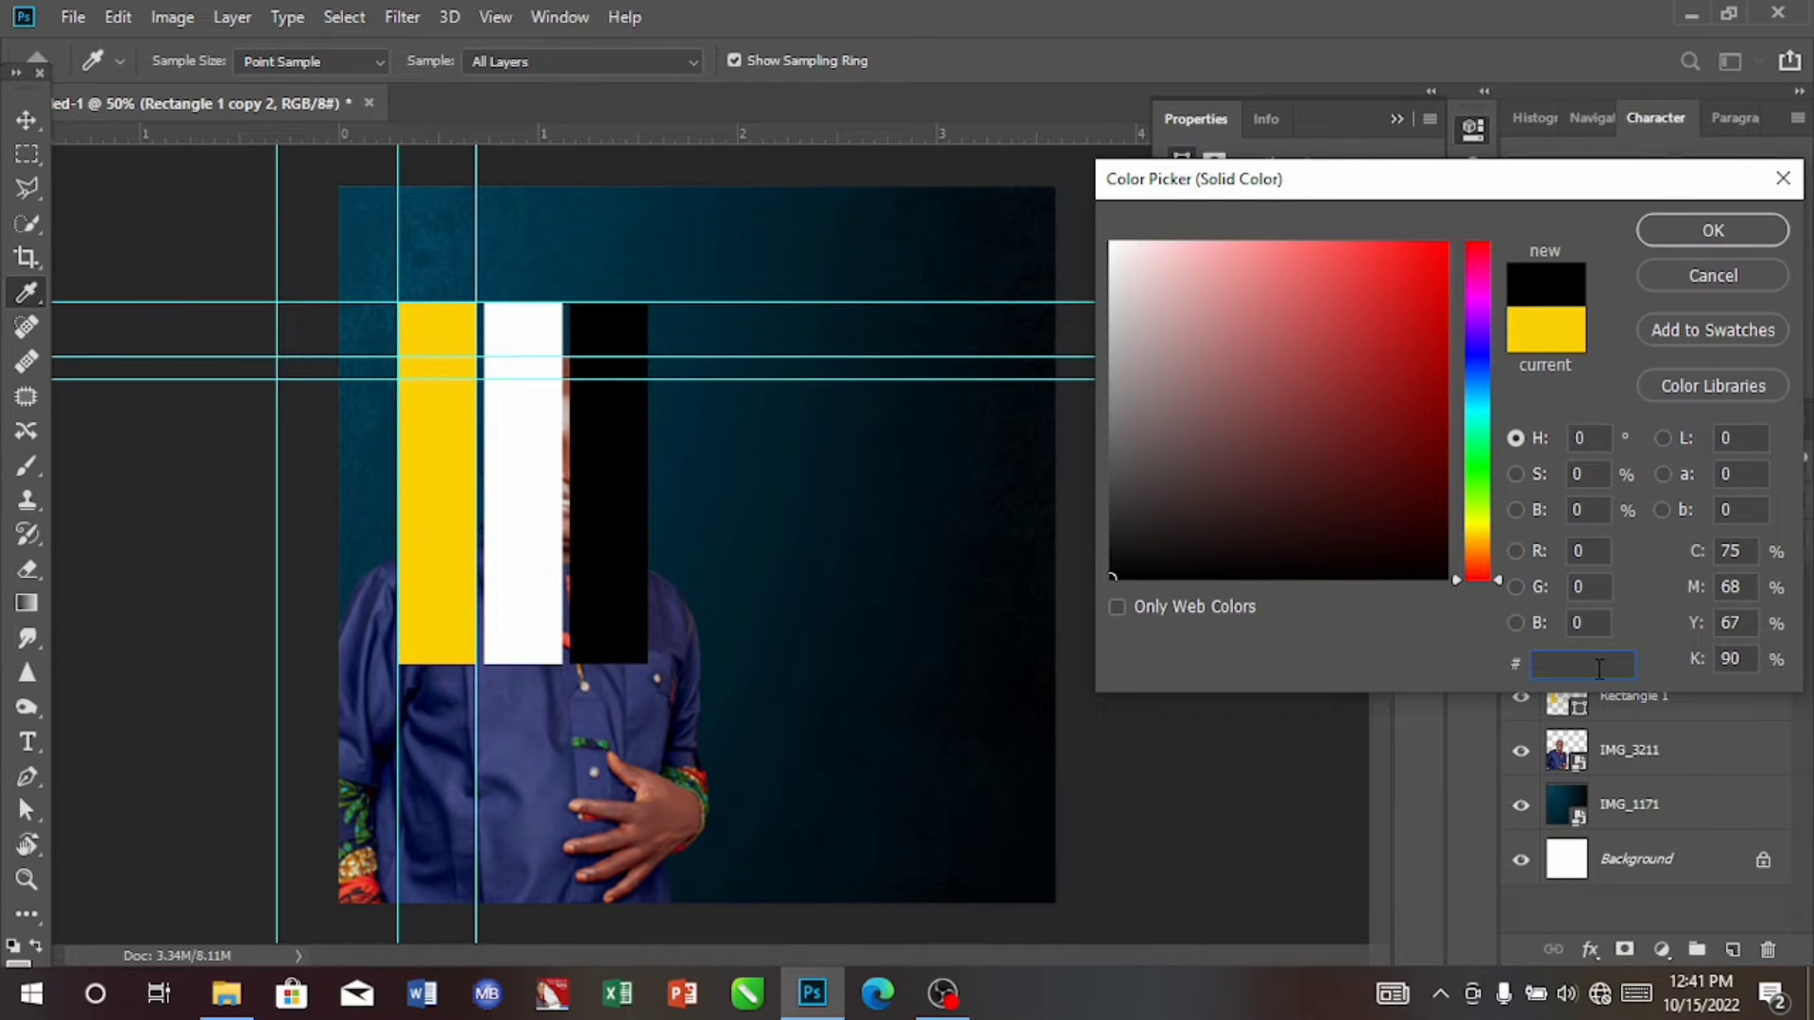
text(0a)
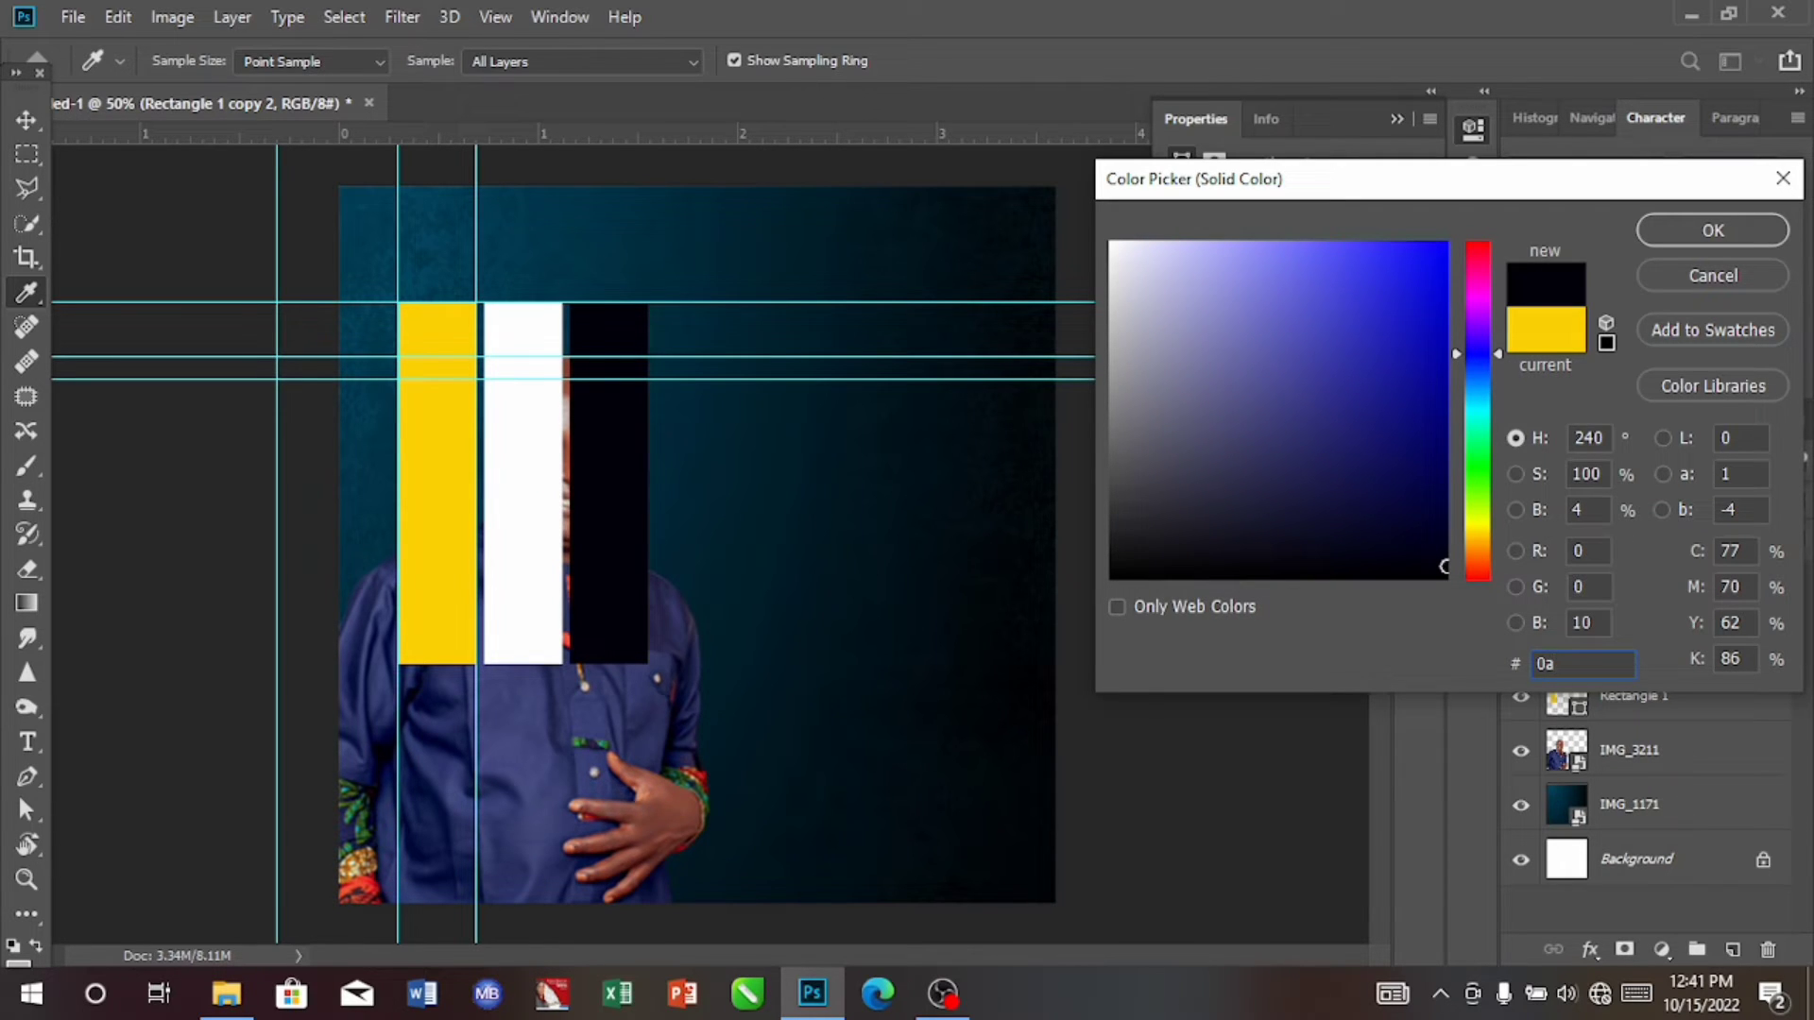
text(0)
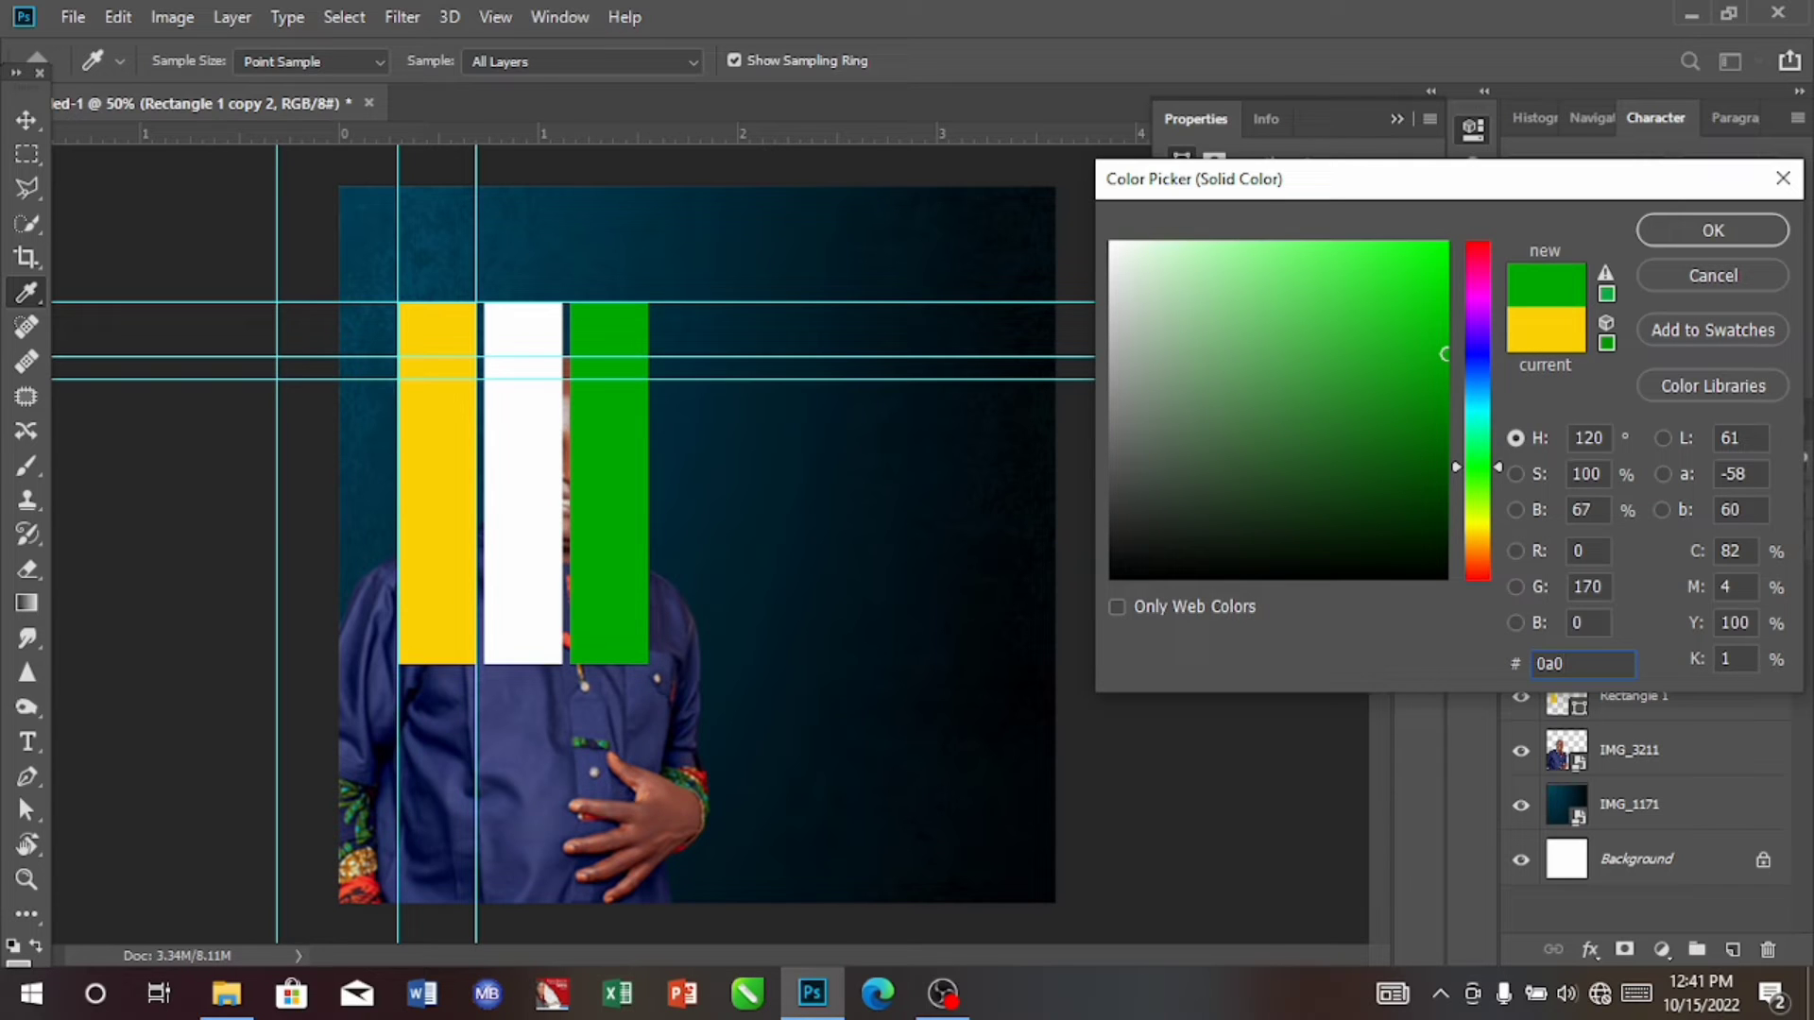
text(4)
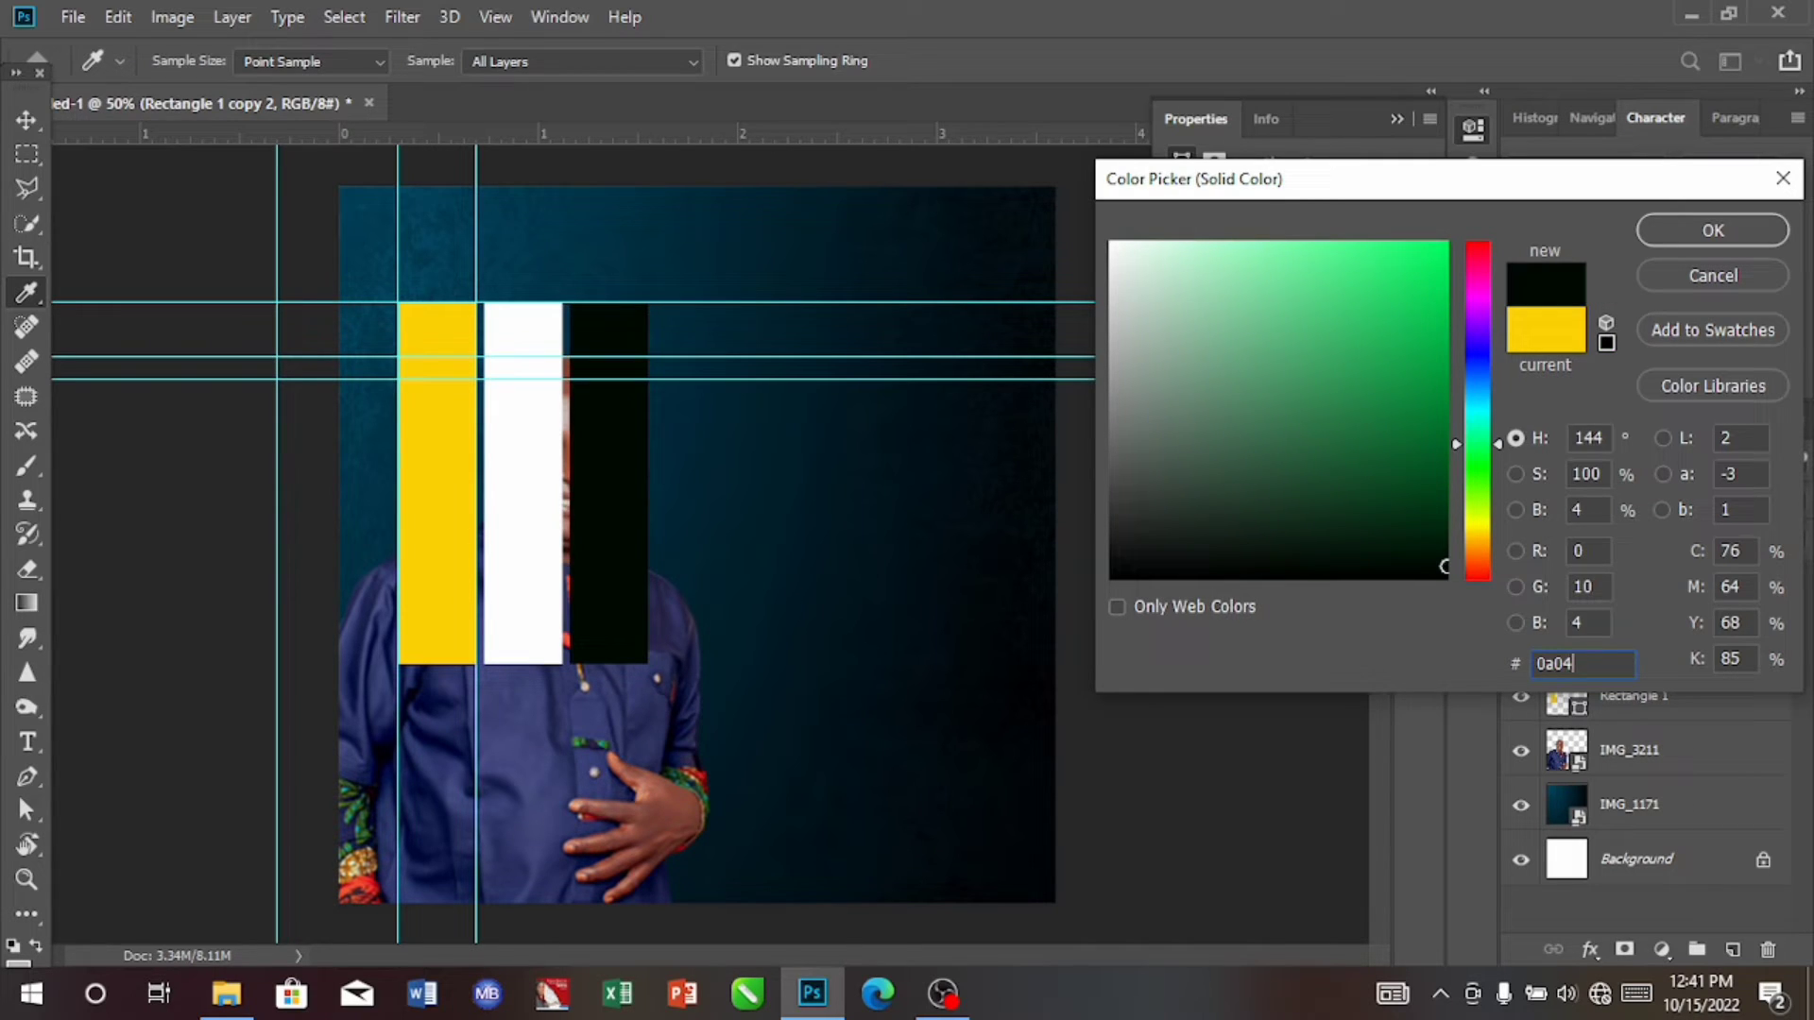
text(34)
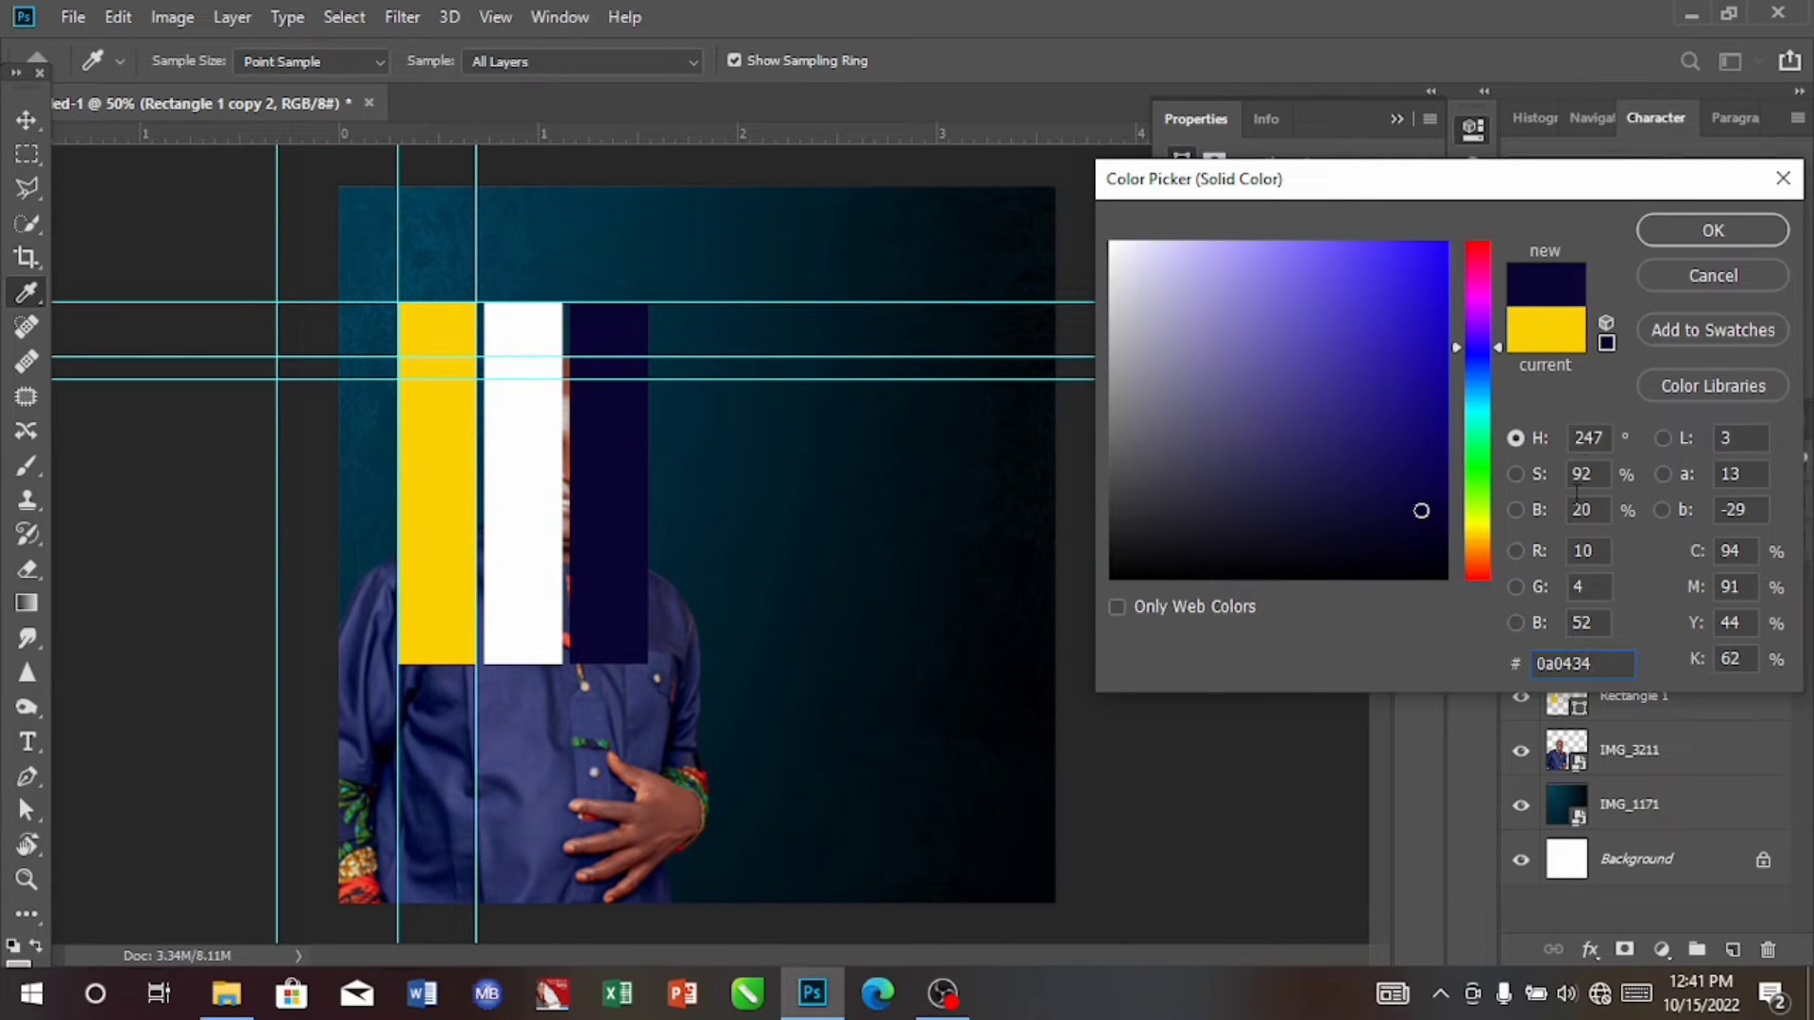
key(BackSpace)
text(8)
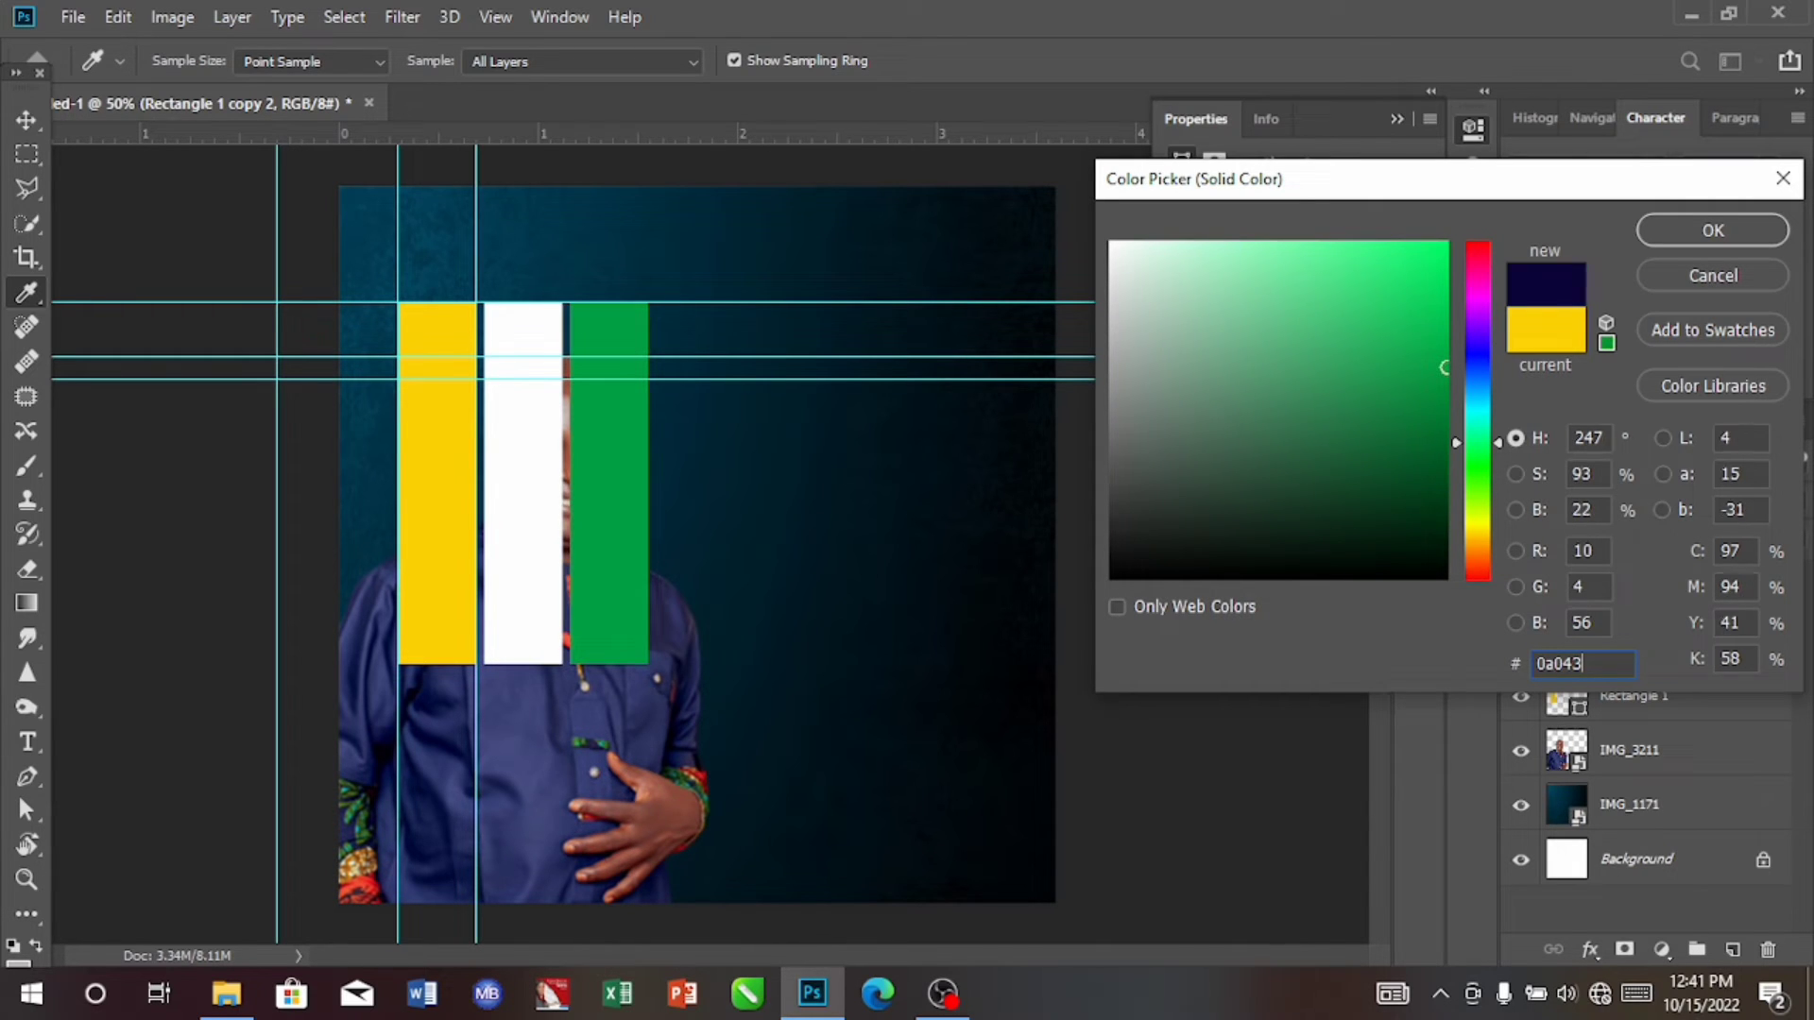
click(1729, 227)
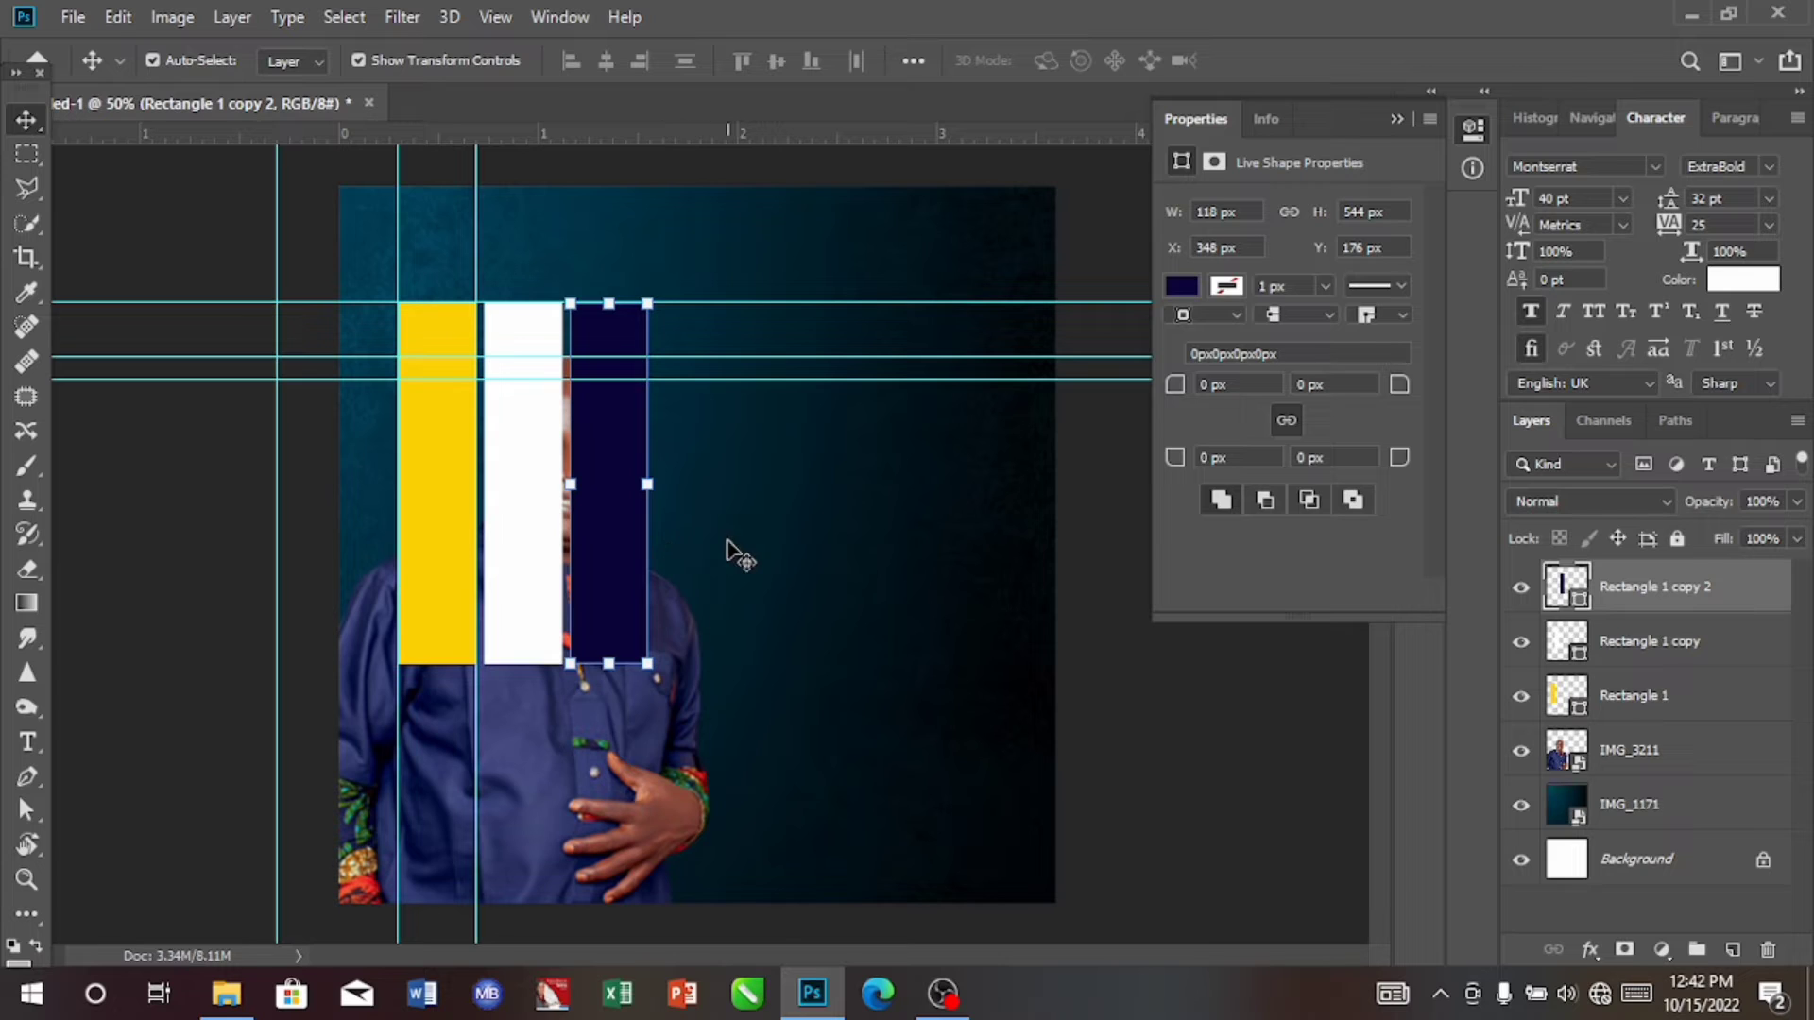
Step: Nudge the white rectangle against the yellow one, to X 209 px
click(526, 534)
key(Left)
key(Left)
key(Left)
key(Left)
key(Left)
key(Left)
key(Left)
key(Left)
key(Left)
key(Left)
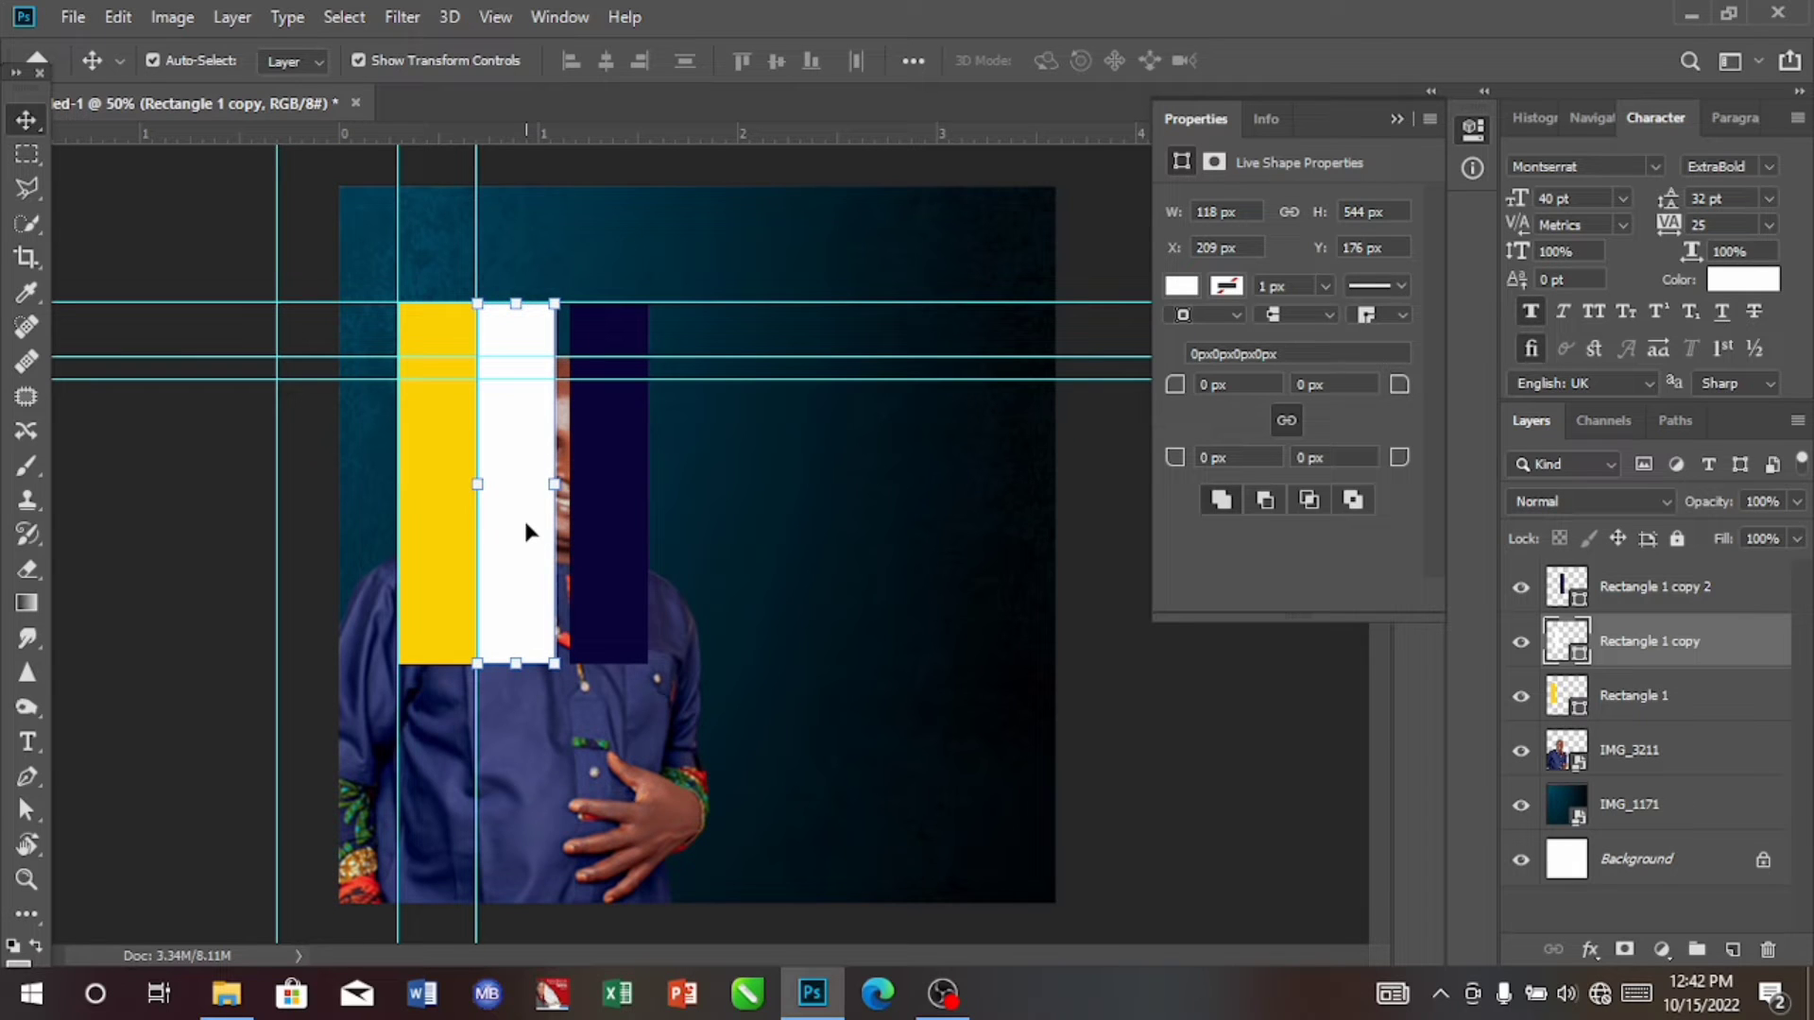
Step: Nudge the navy rectangle against the white one, to X 324 px
click(597, 511)
key(Left)
key(Left)
key(Left)
key(Left)
key(Left)
key(Left)
key(Left)
key(Left)
key(Left)
key(Left)
key(Left)
key(Left)
key(Left)
key(Left)
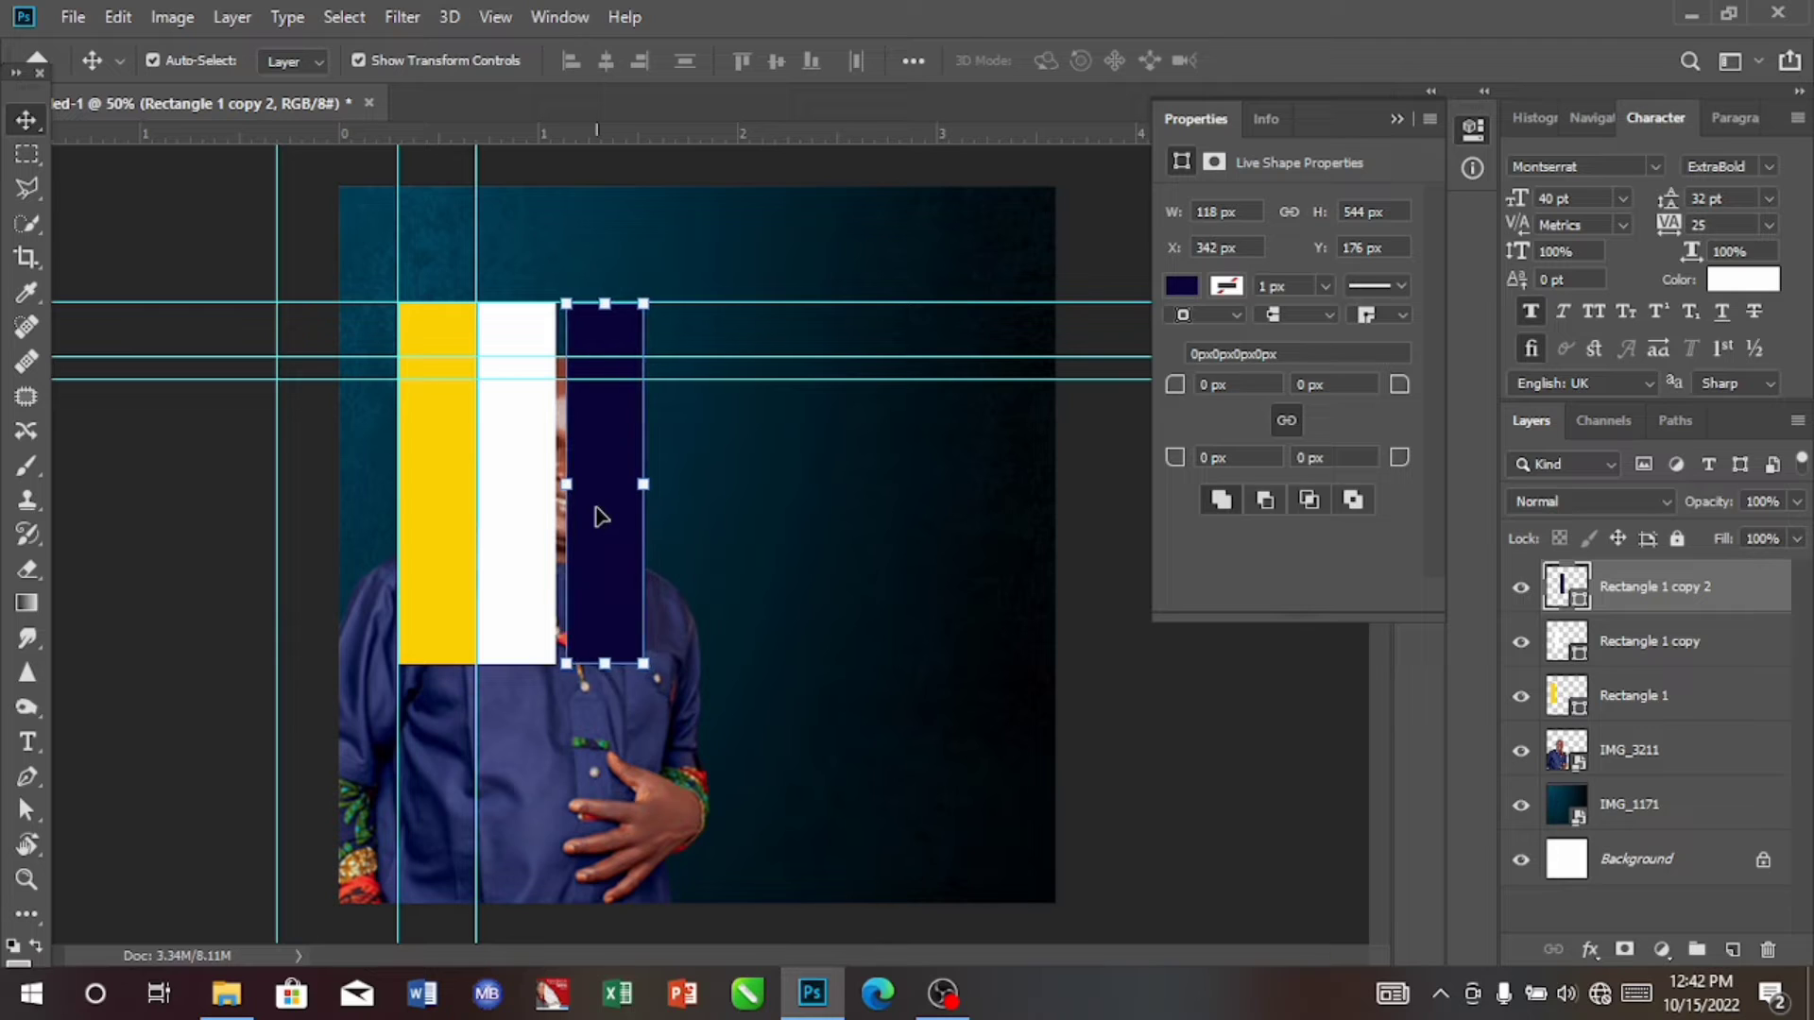
key(Left)
key(Left)
key(Left)
key(Left)
key(Left)
key(Left)
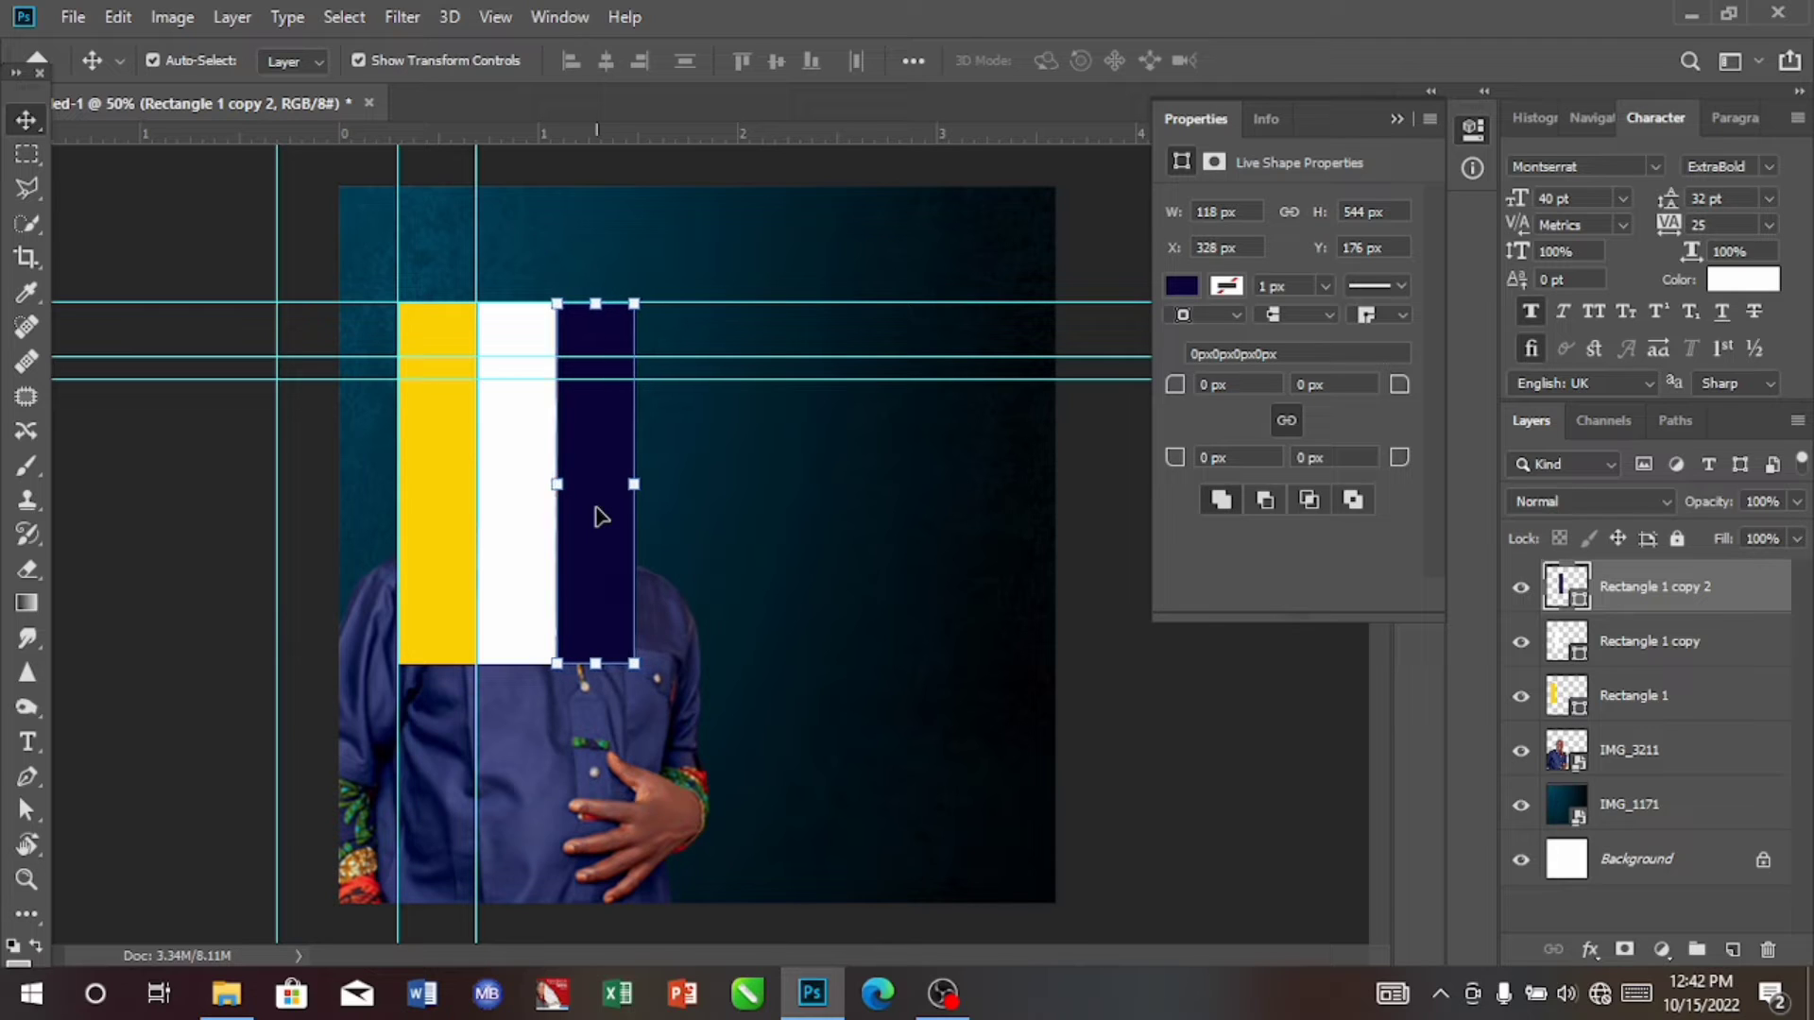
key(Left)
key(Left)
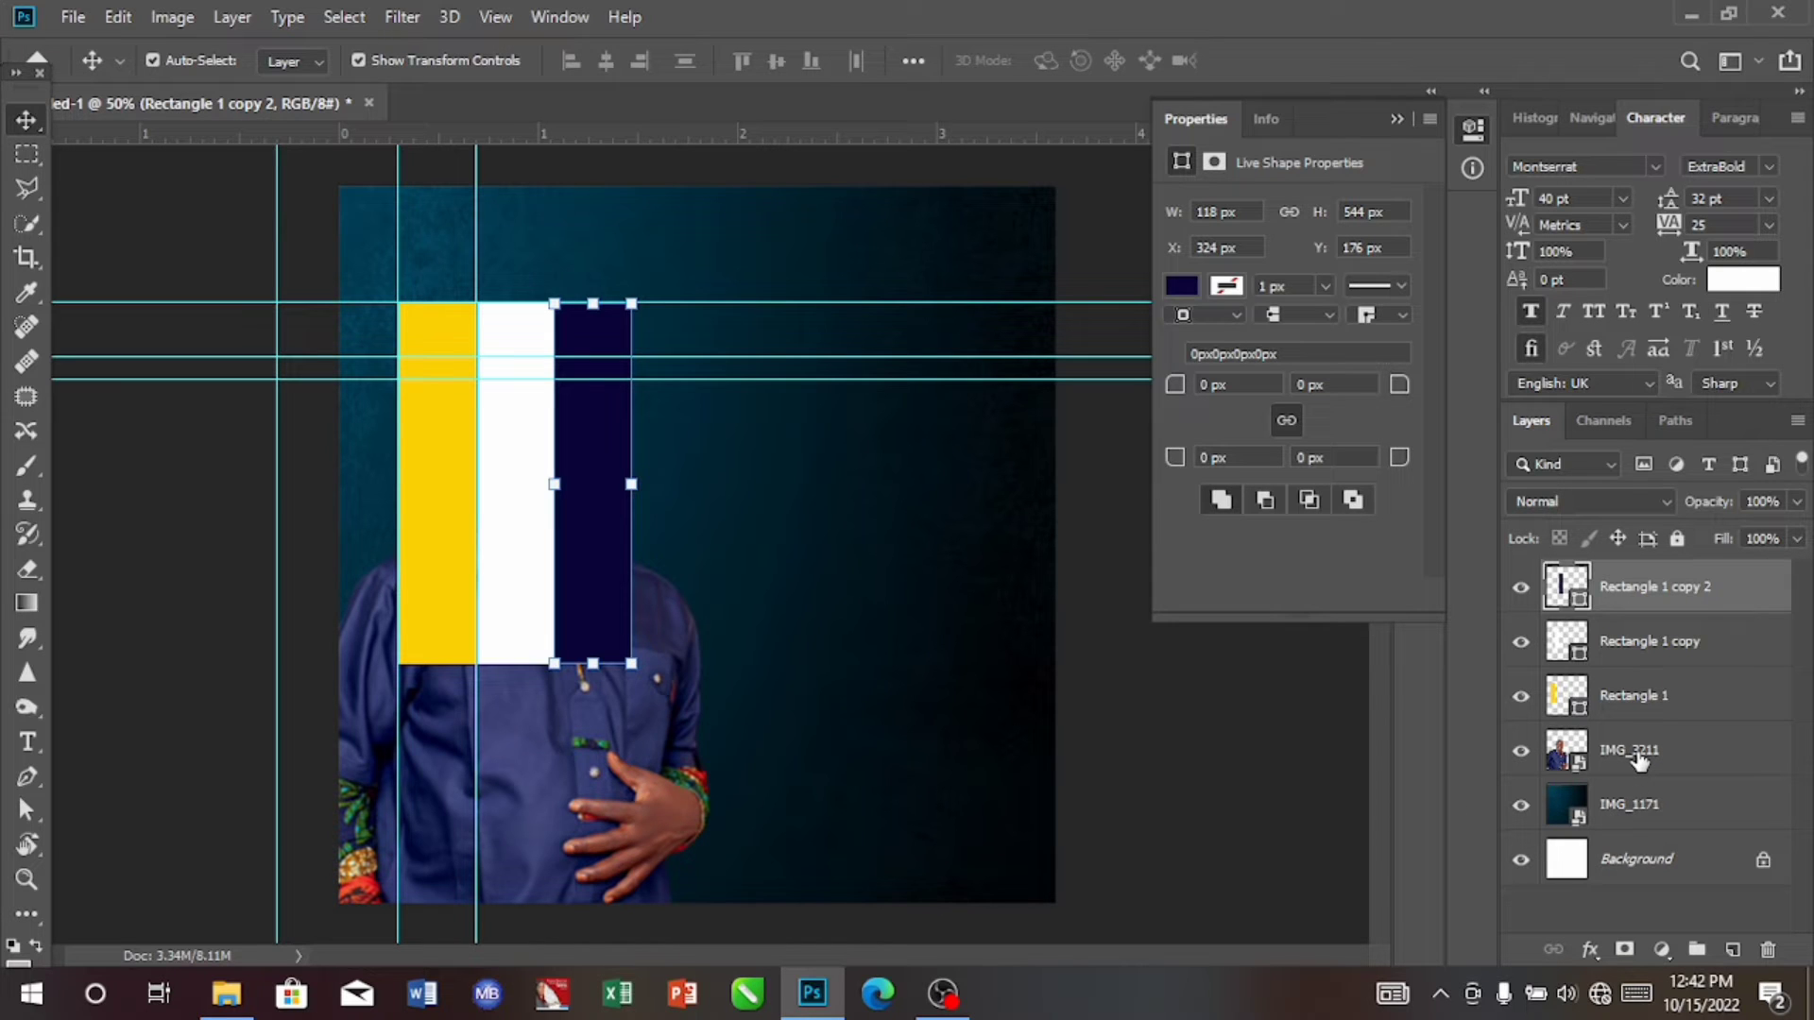
Step: Bring the portrait layer IMG_3211 to the front, scale it down to about 2.06 in wide and shift it left to X -0.36 in
drag(1639, 761, 1668, 588)
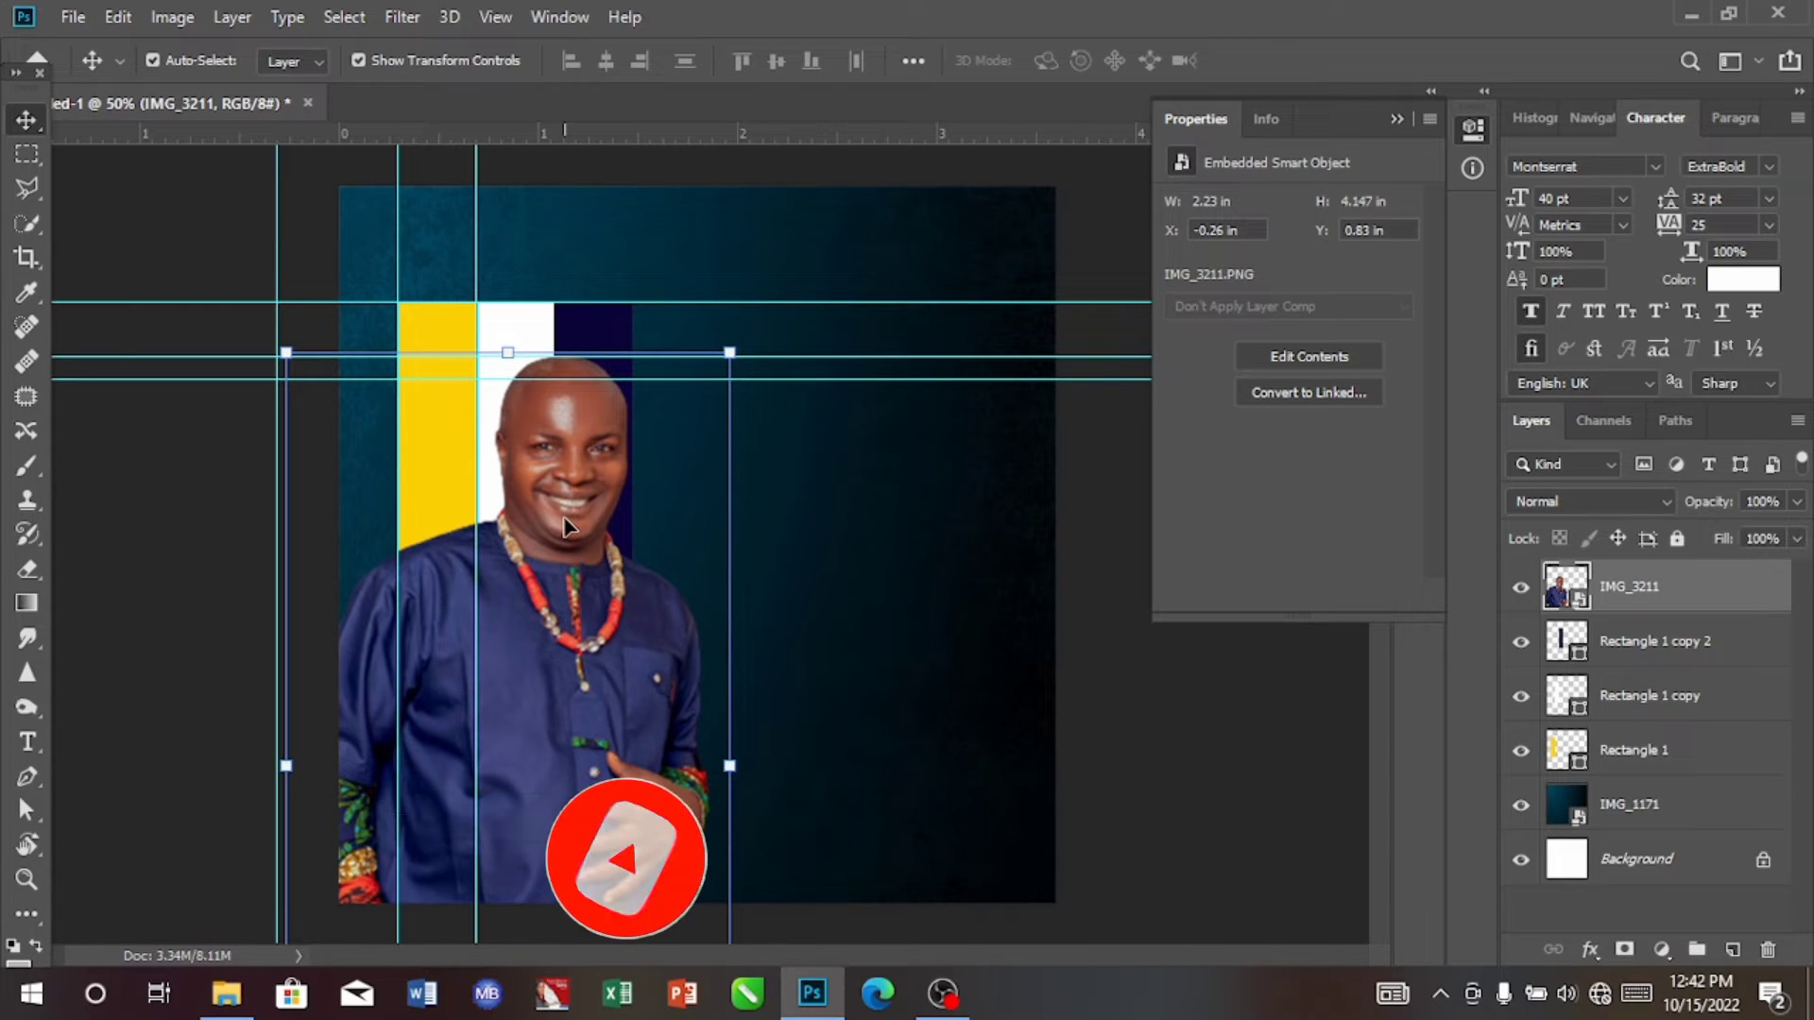
key(Left)
key(Left)
key(Left)
key(Left)
key(Left)
key(Left)
key(Left)
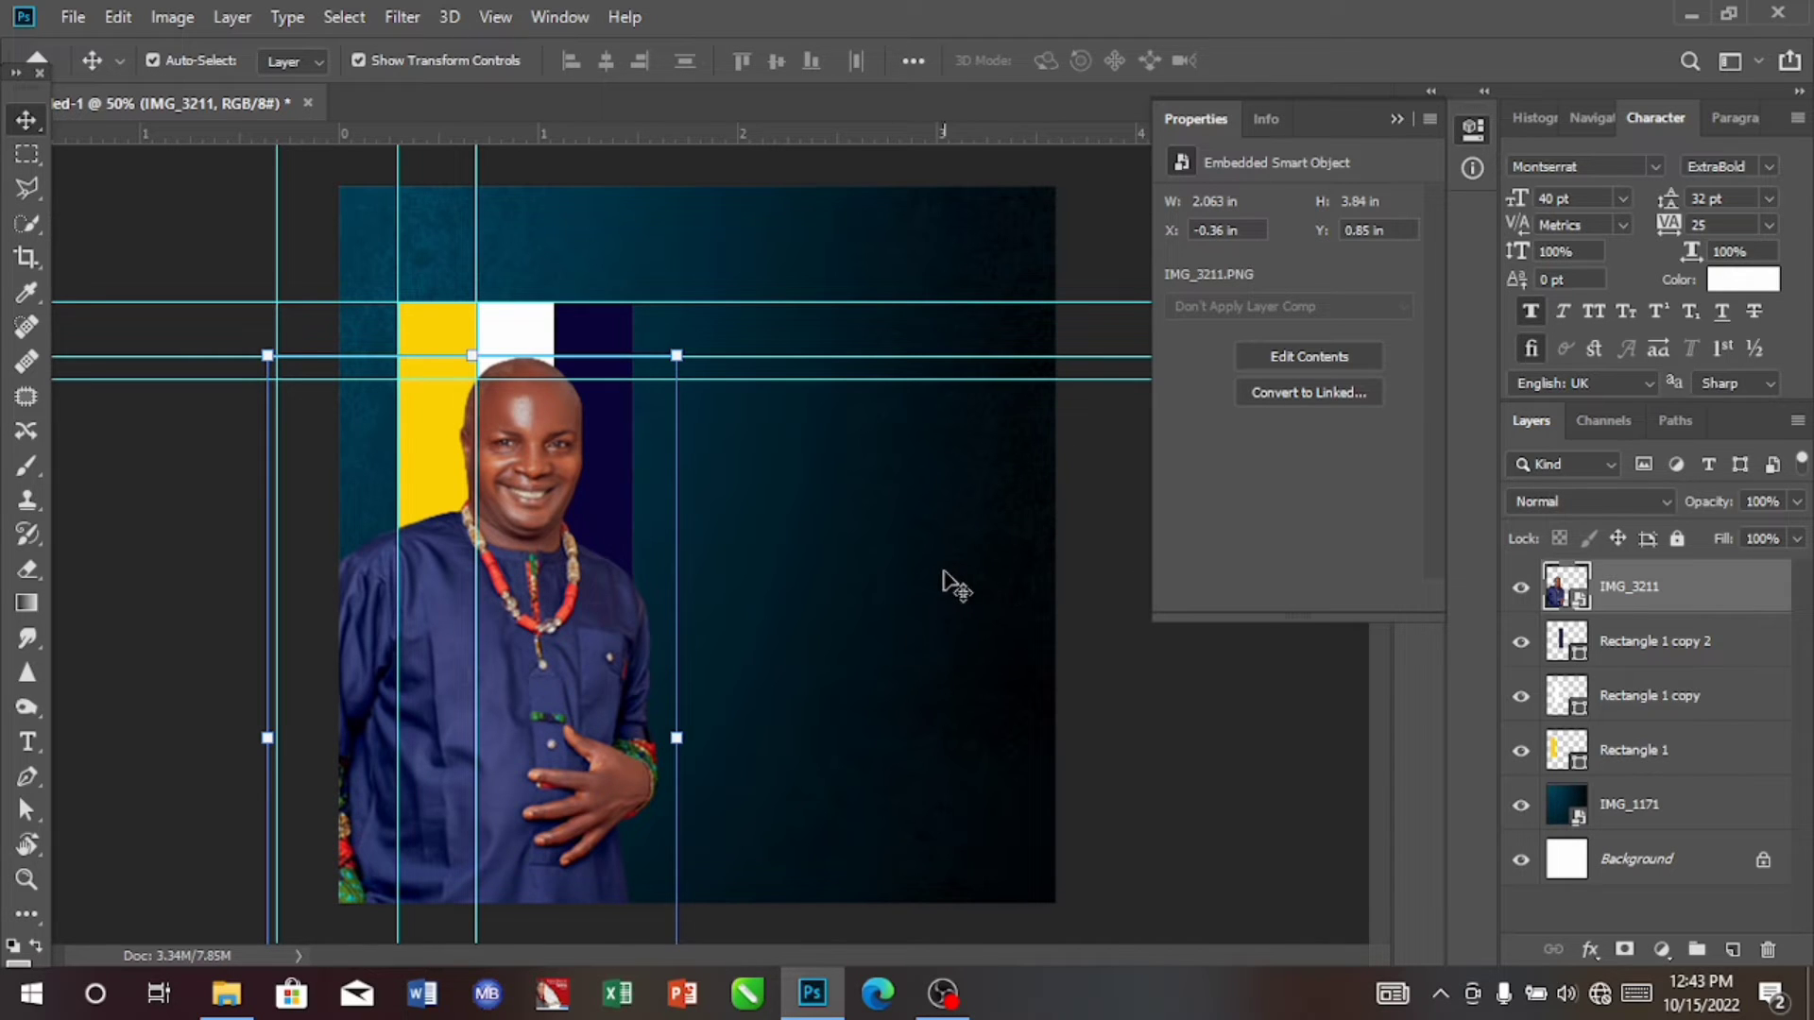
Step: Draw a circle about 532 px in diameter overlapping the canvas's right edge, at about X 1012 px, Y 474 px
click(27, 913)
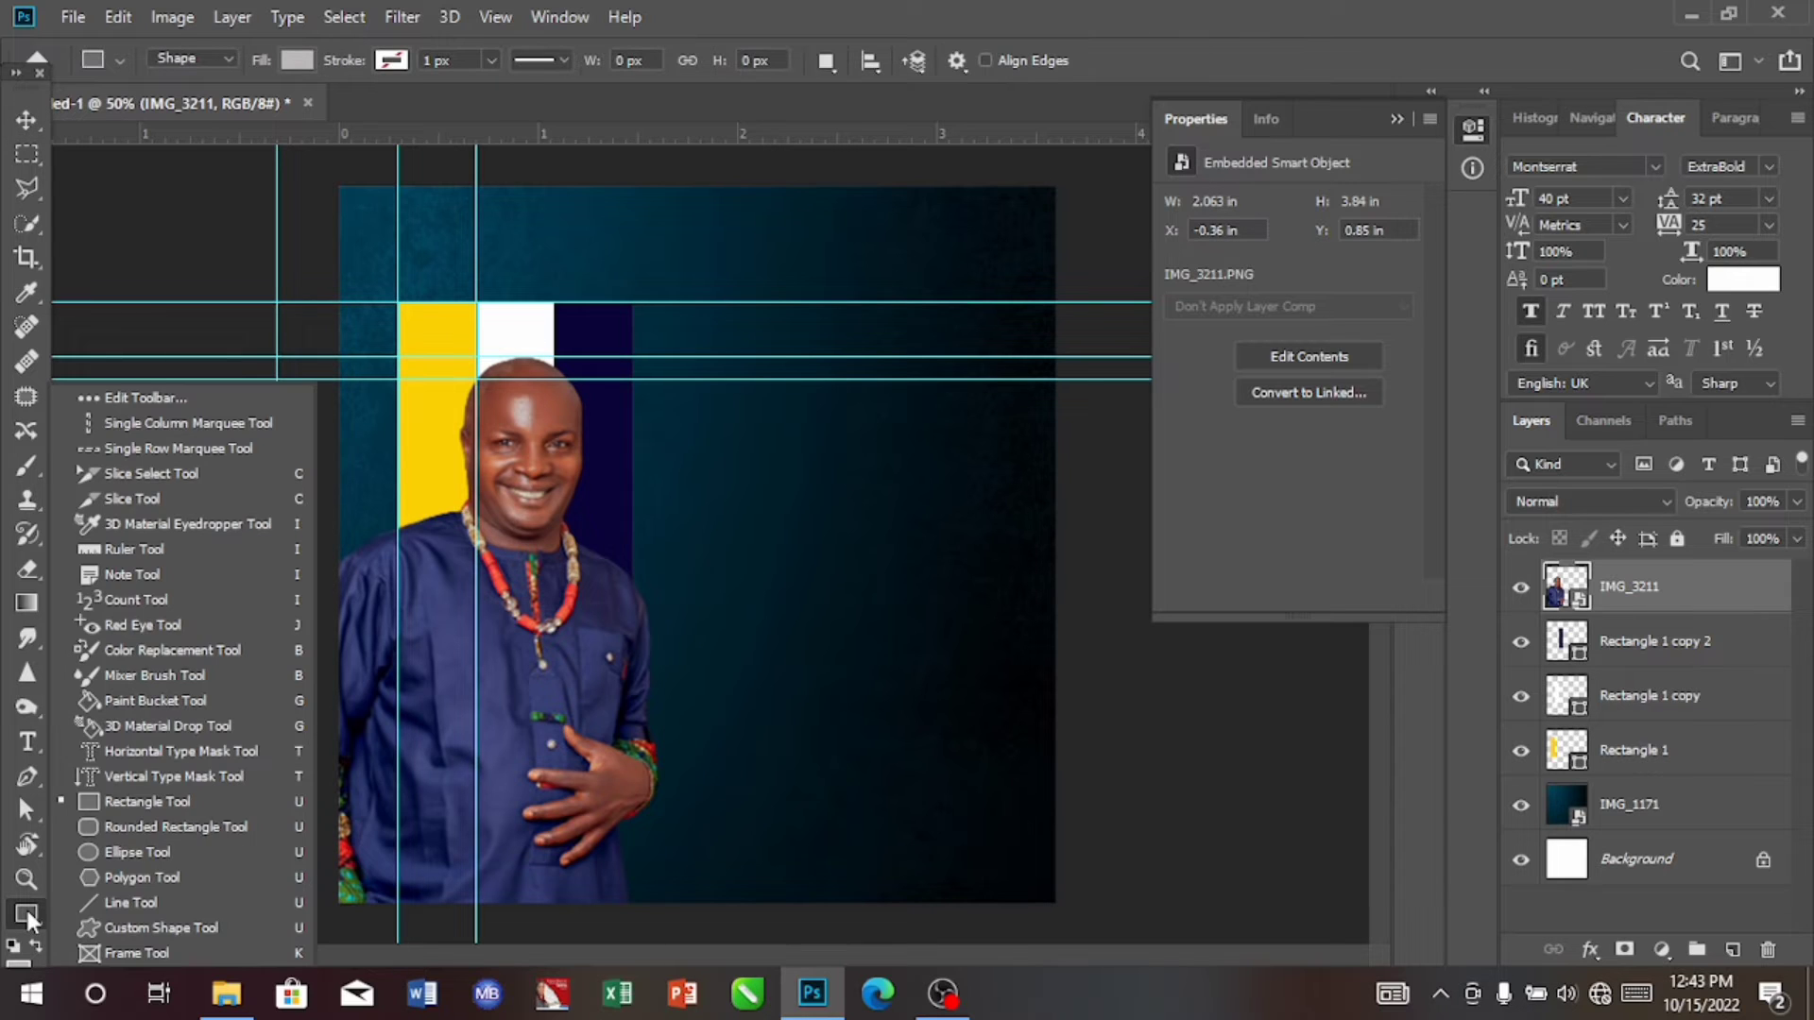
click(132, 853)
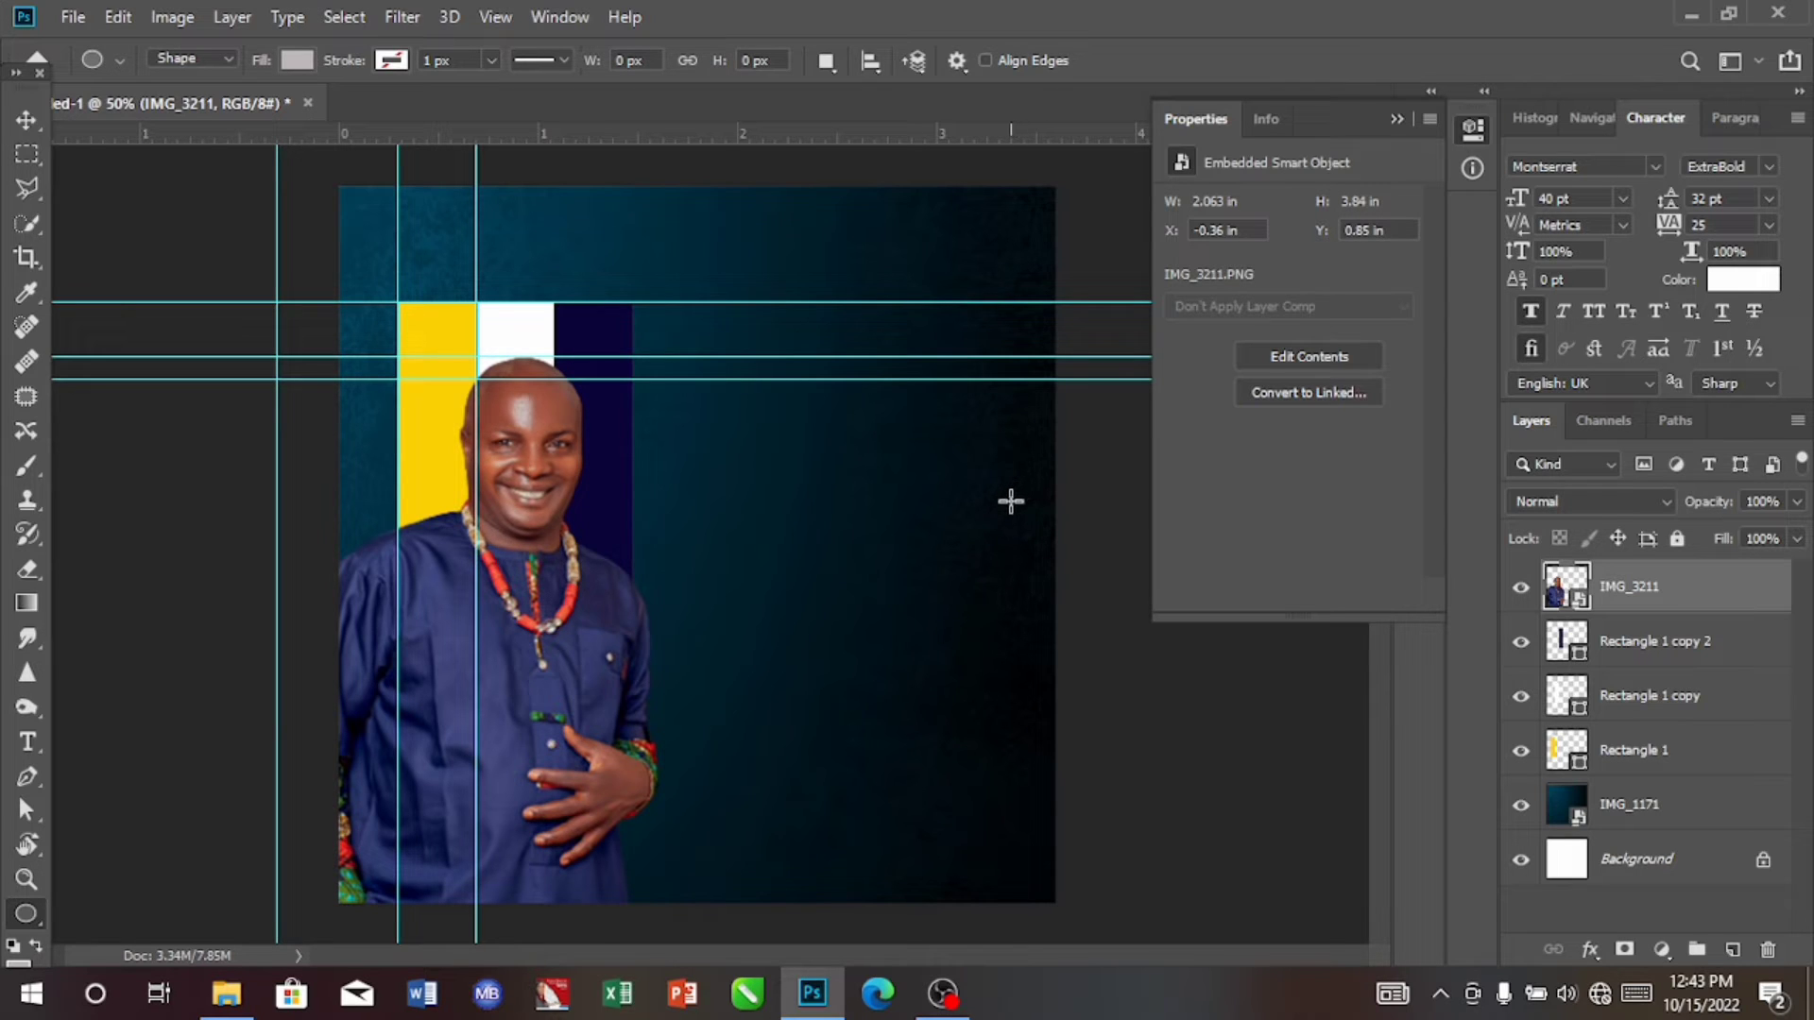
drag(1011, 502, 1067, 634)
key(shift)
drag(1066, 632, 1085, 685)
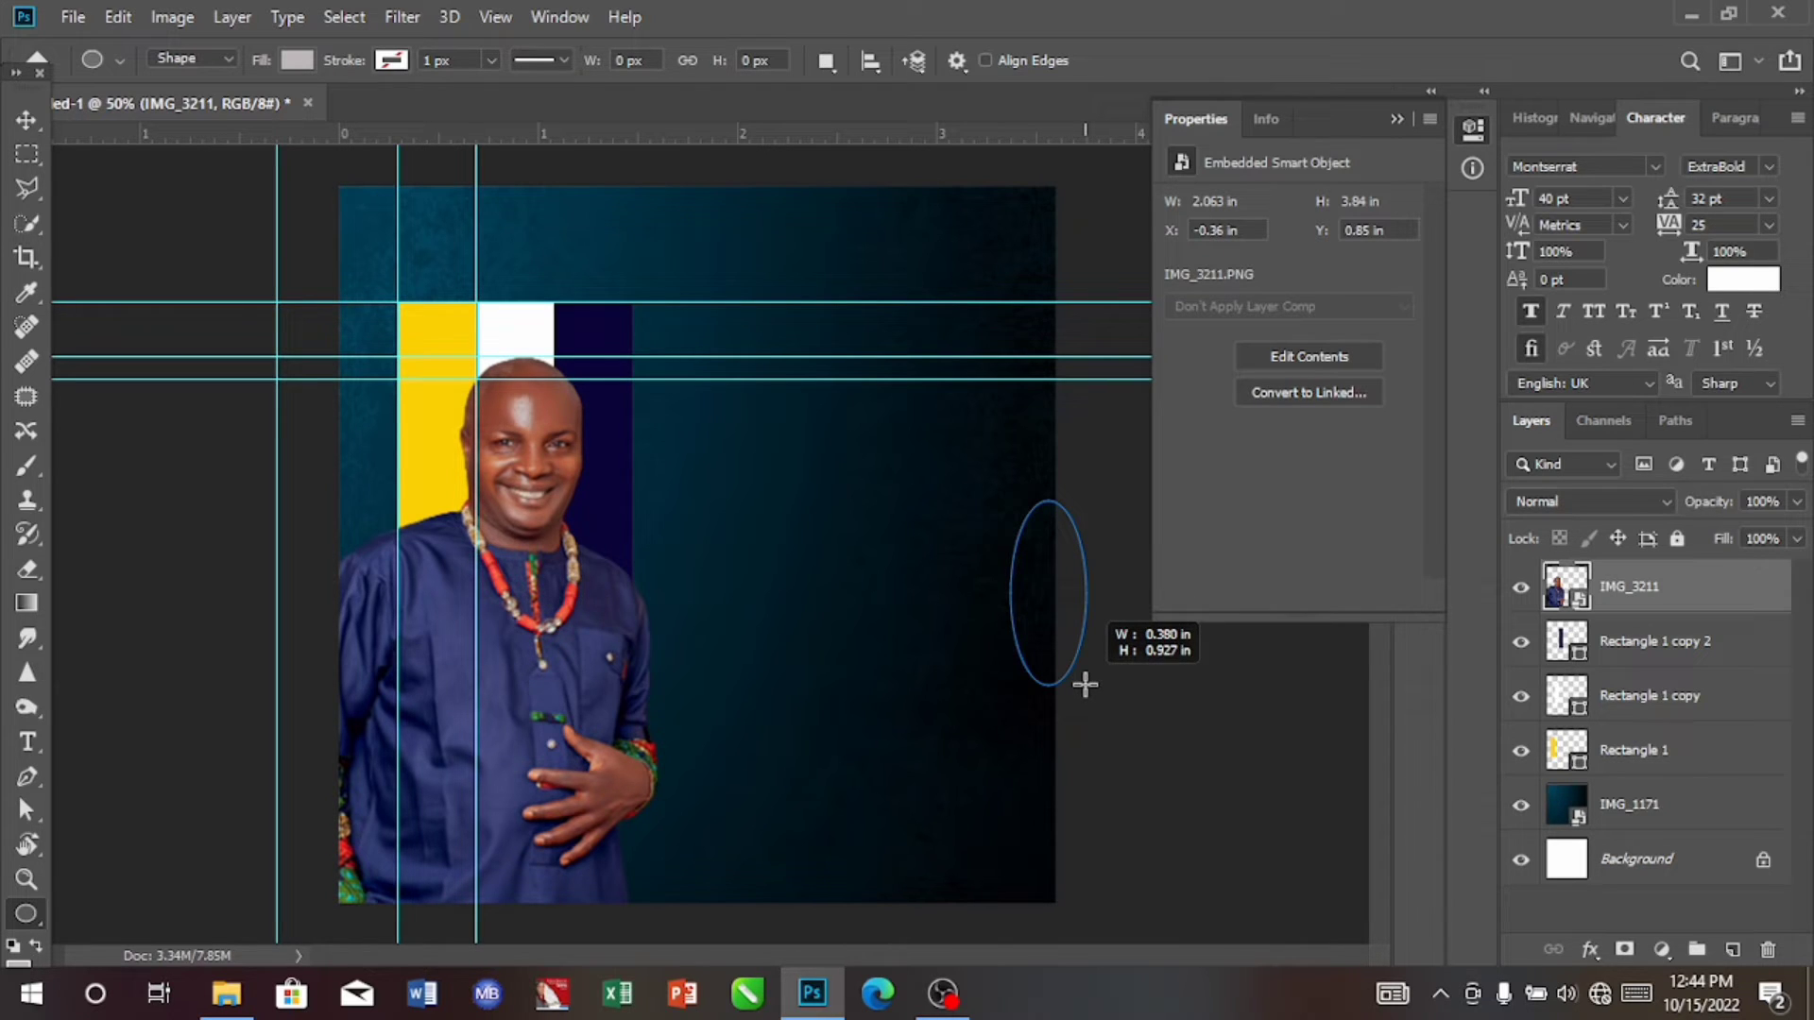
key(shift)
drag(1085, 685, 1364, 1013)
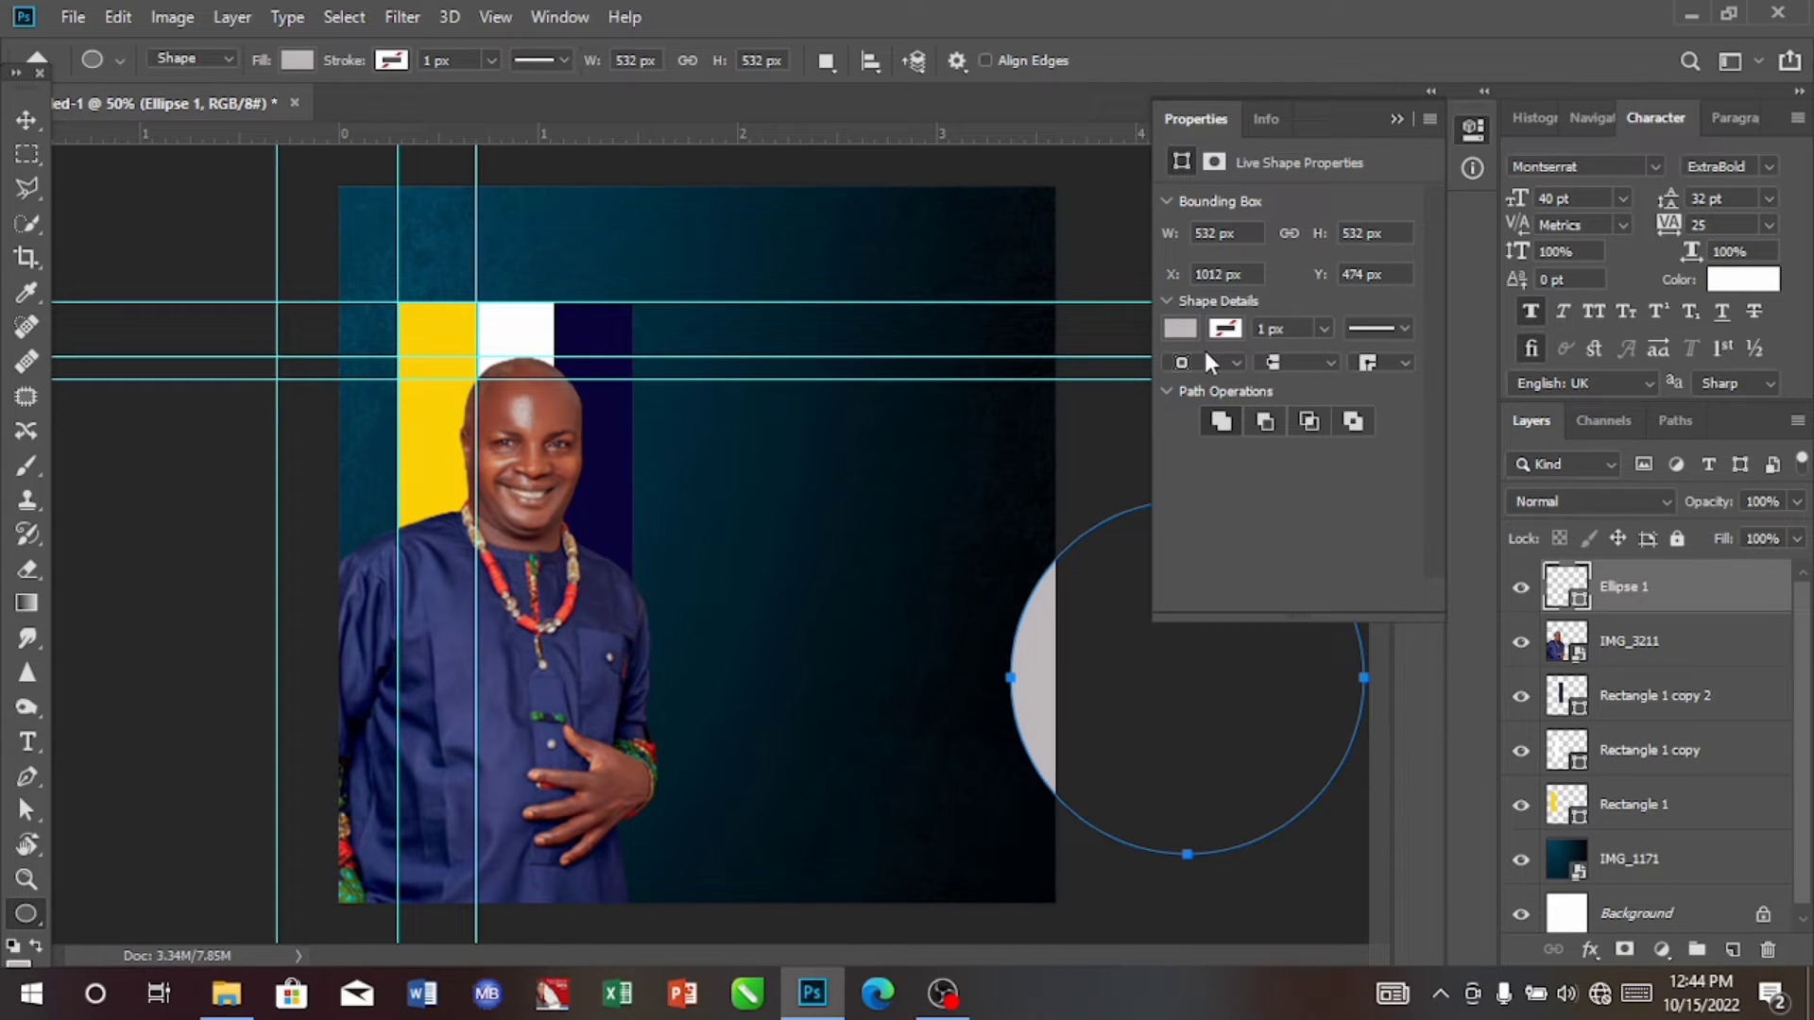
Step: Fill the circle with dark teal 01394d sampled from the background, and move it to about X 954 px, Y 446 px
click(1185, 331)
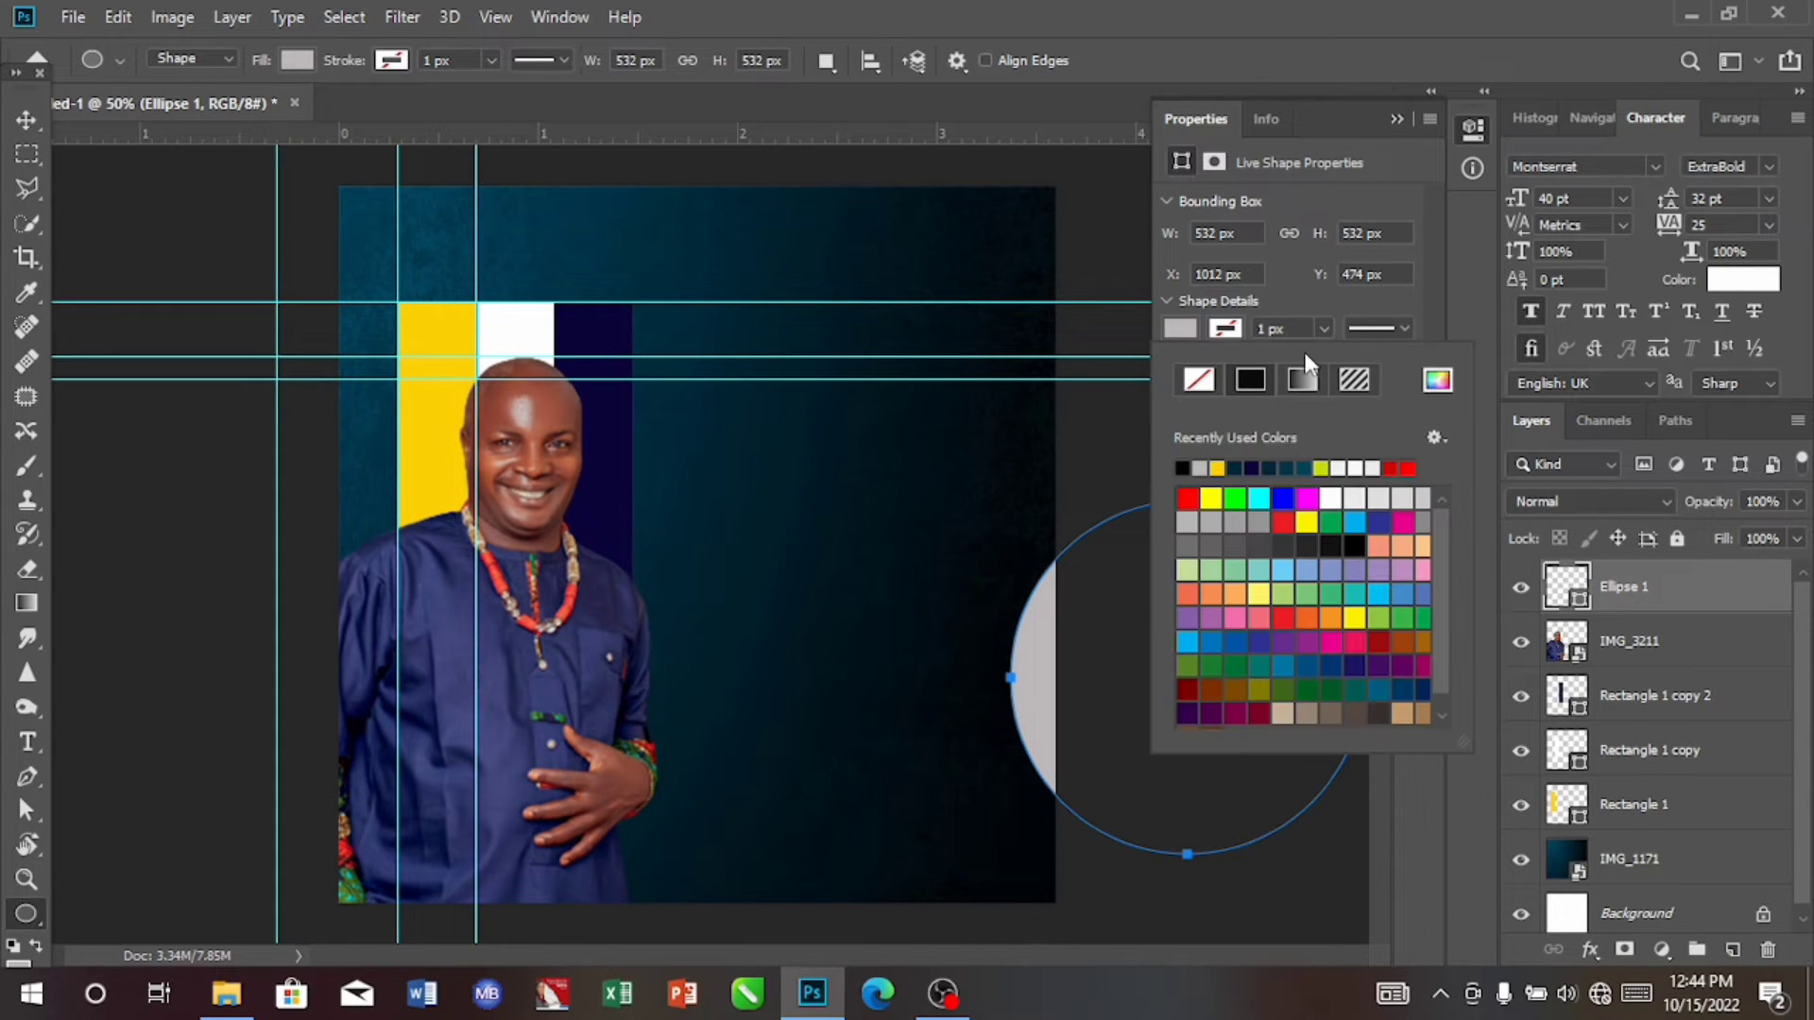
click(1438, 382)
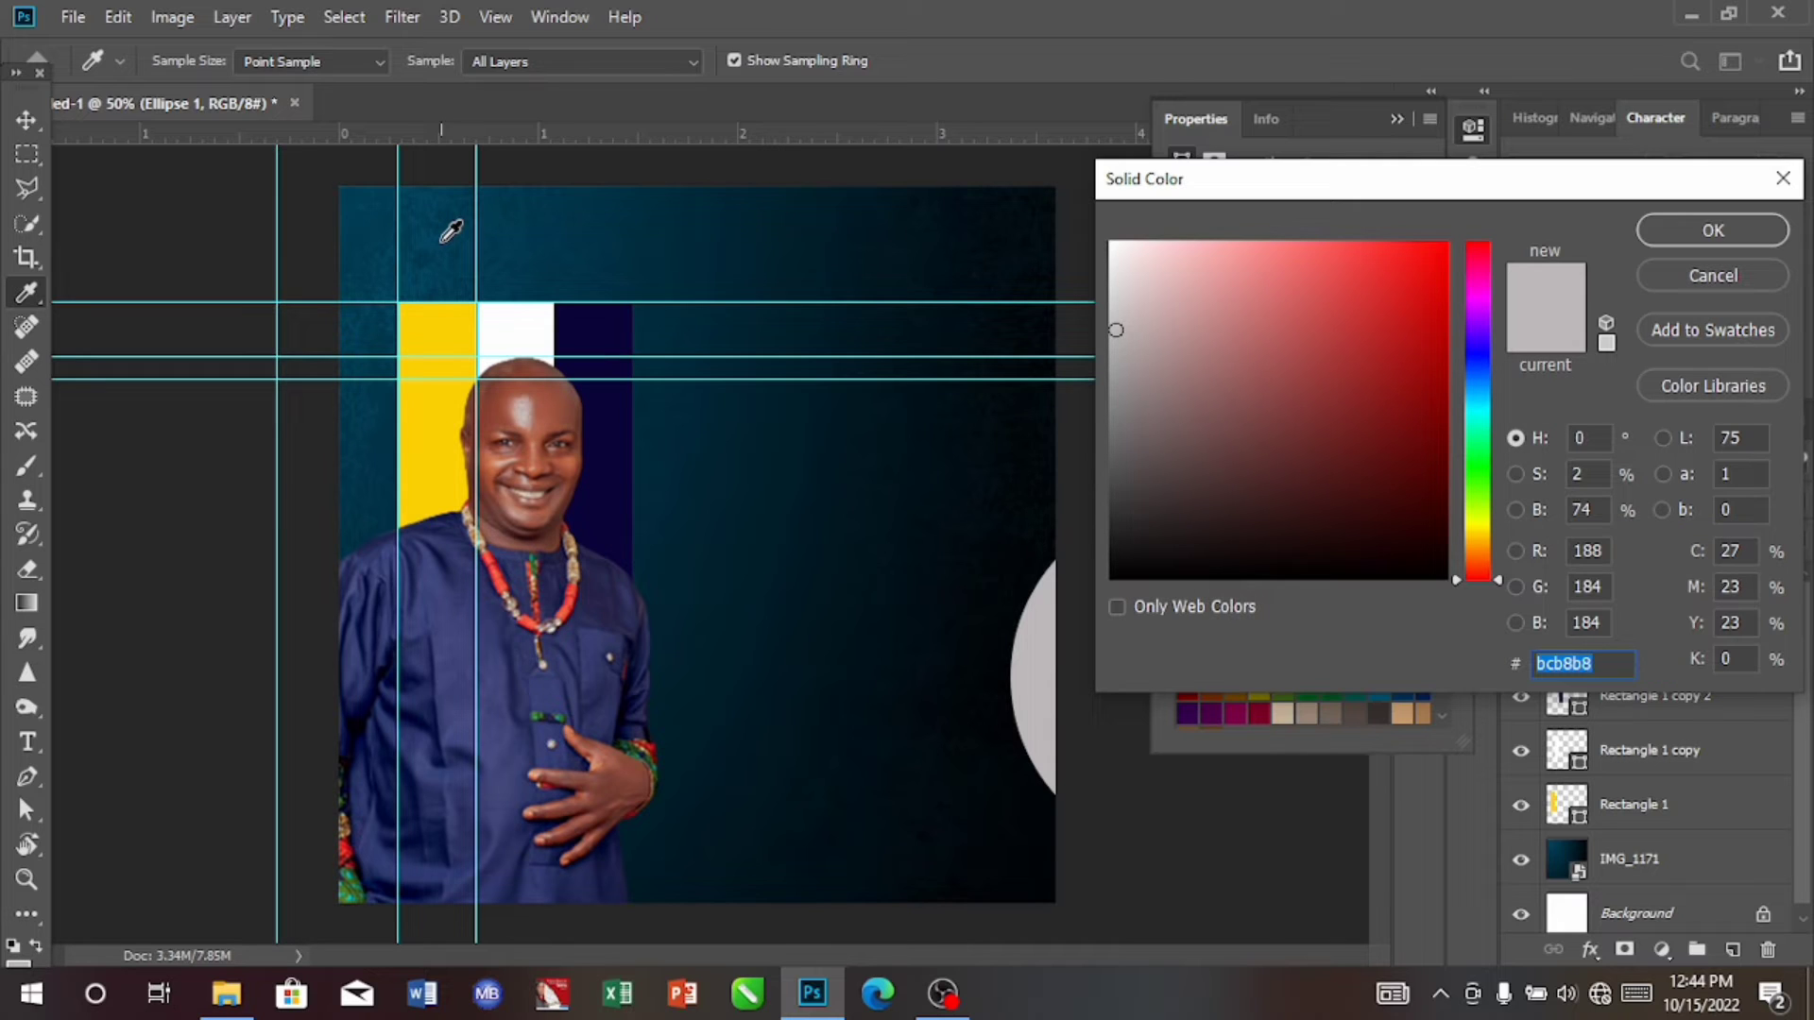
click(526, 212)
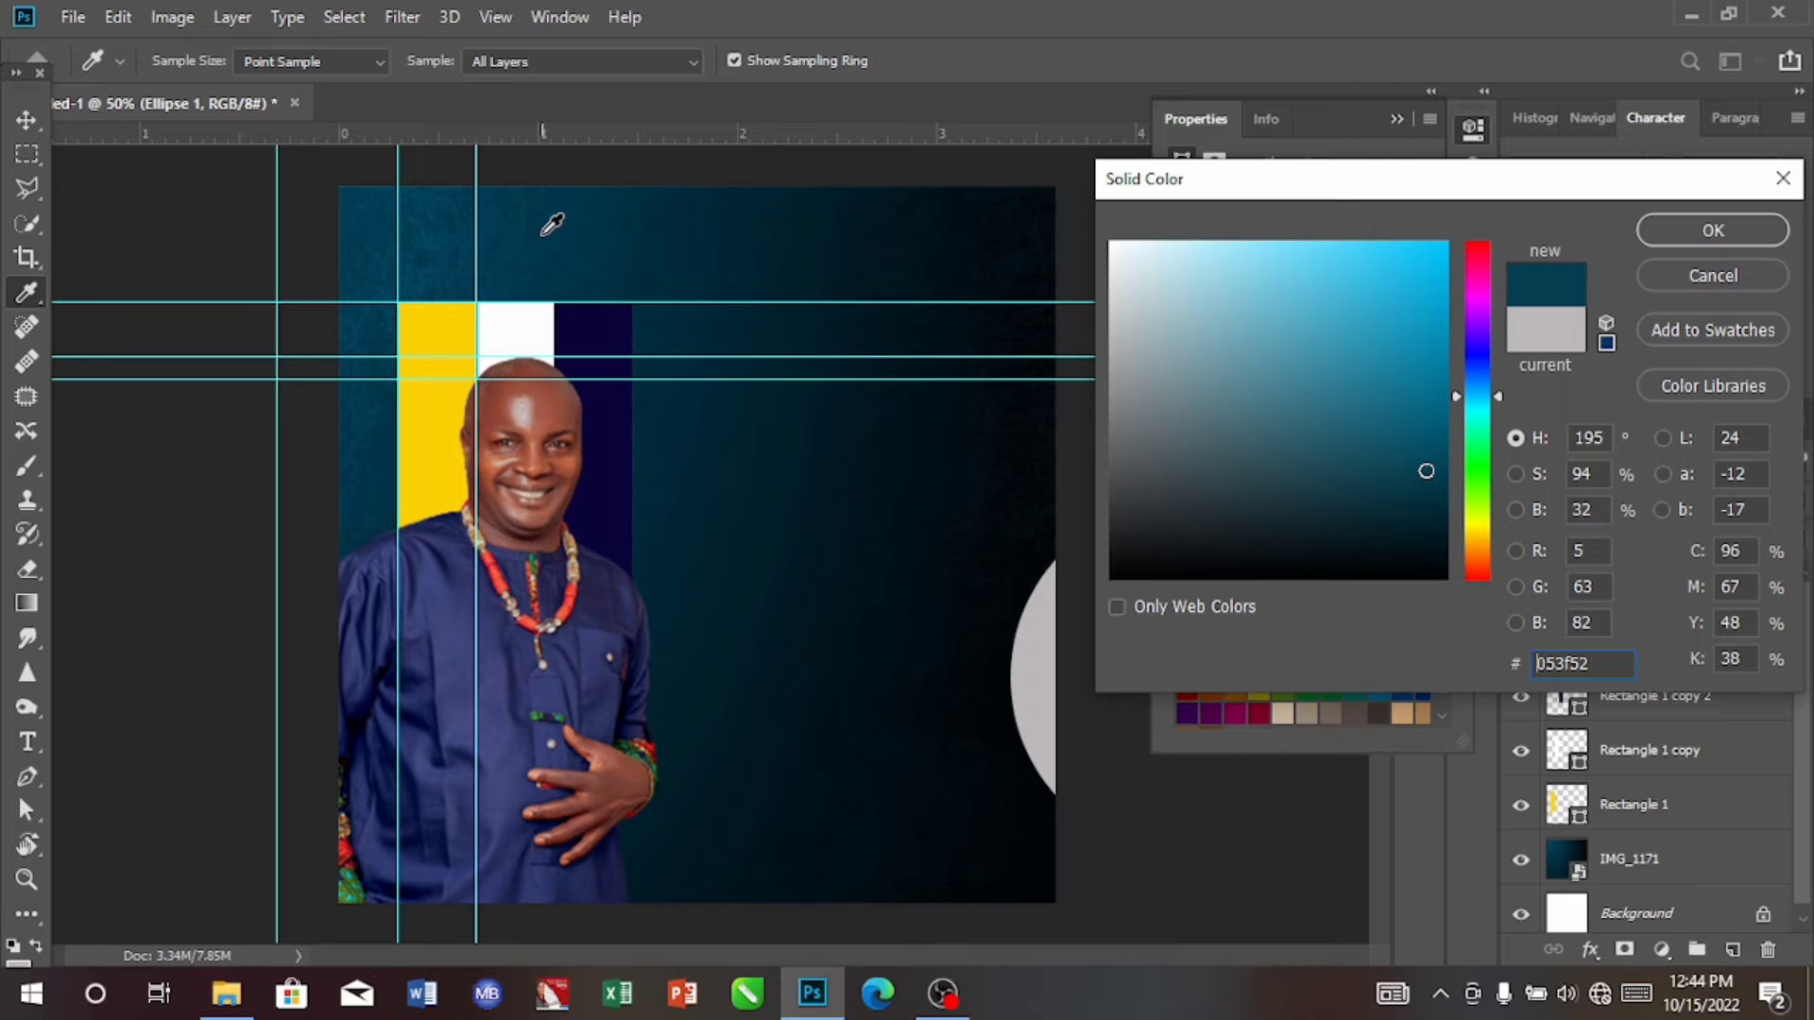
click(544, 234)
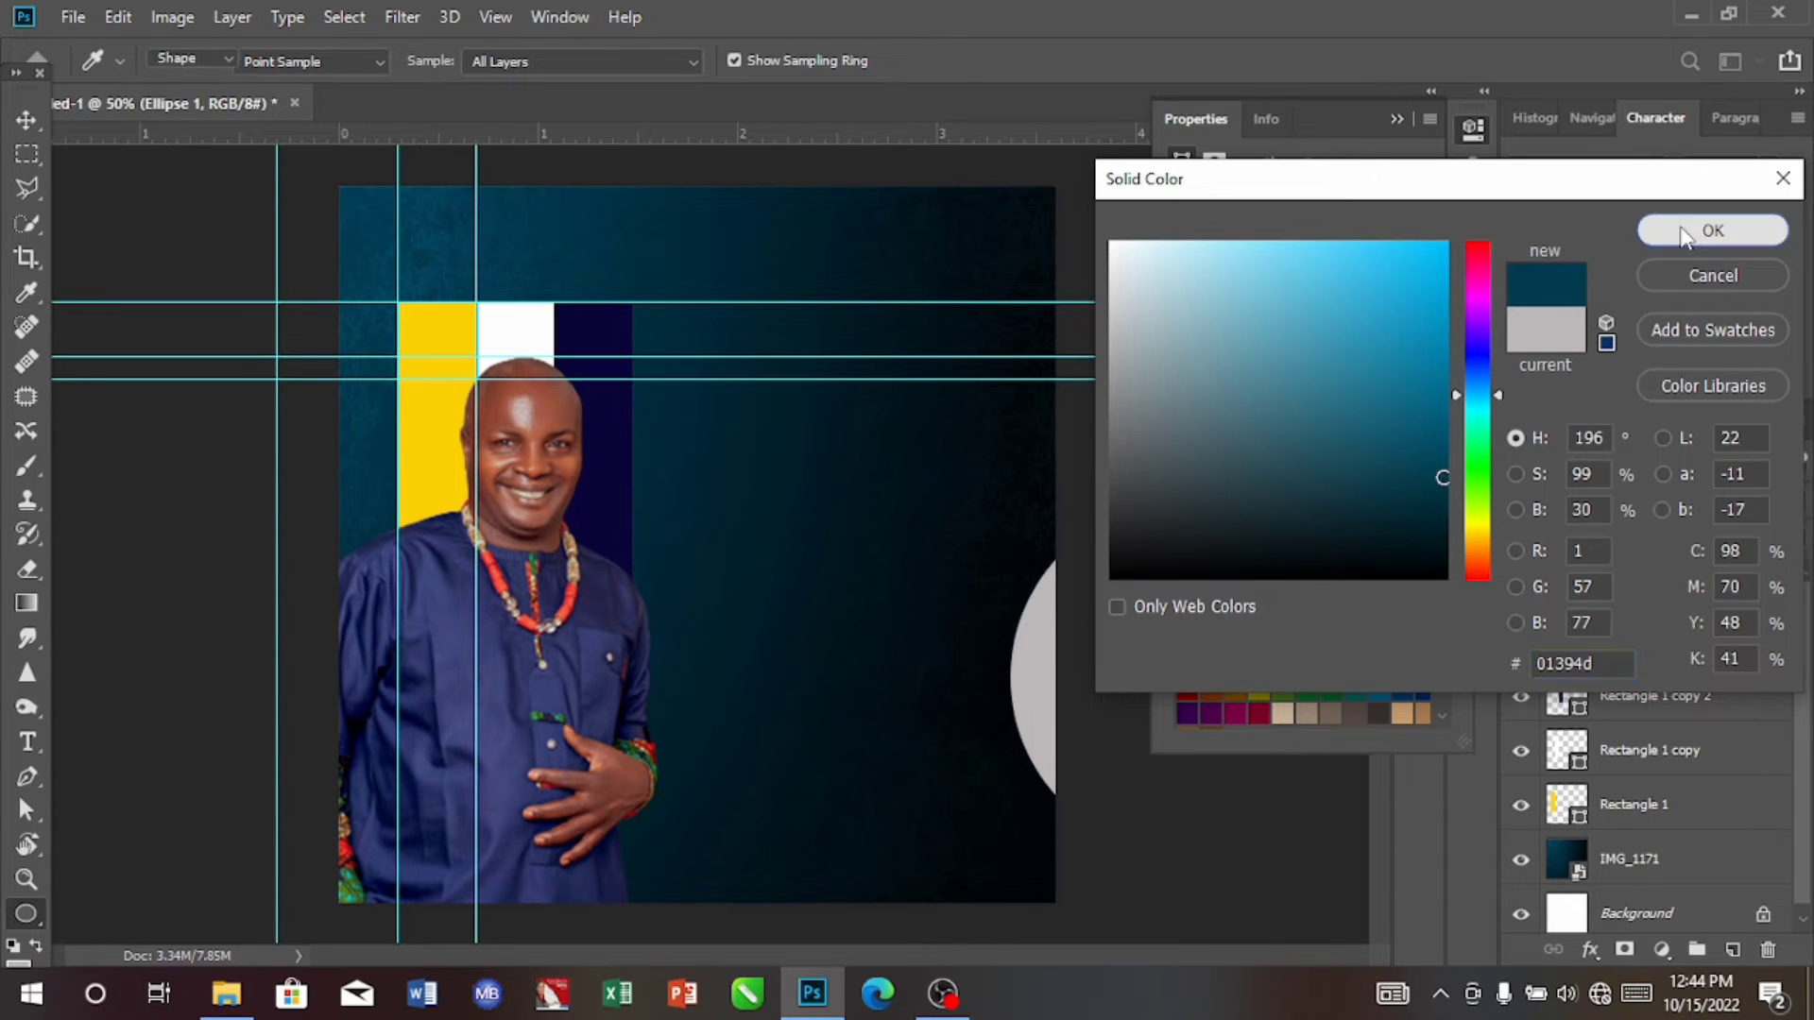
click(1686, 231)
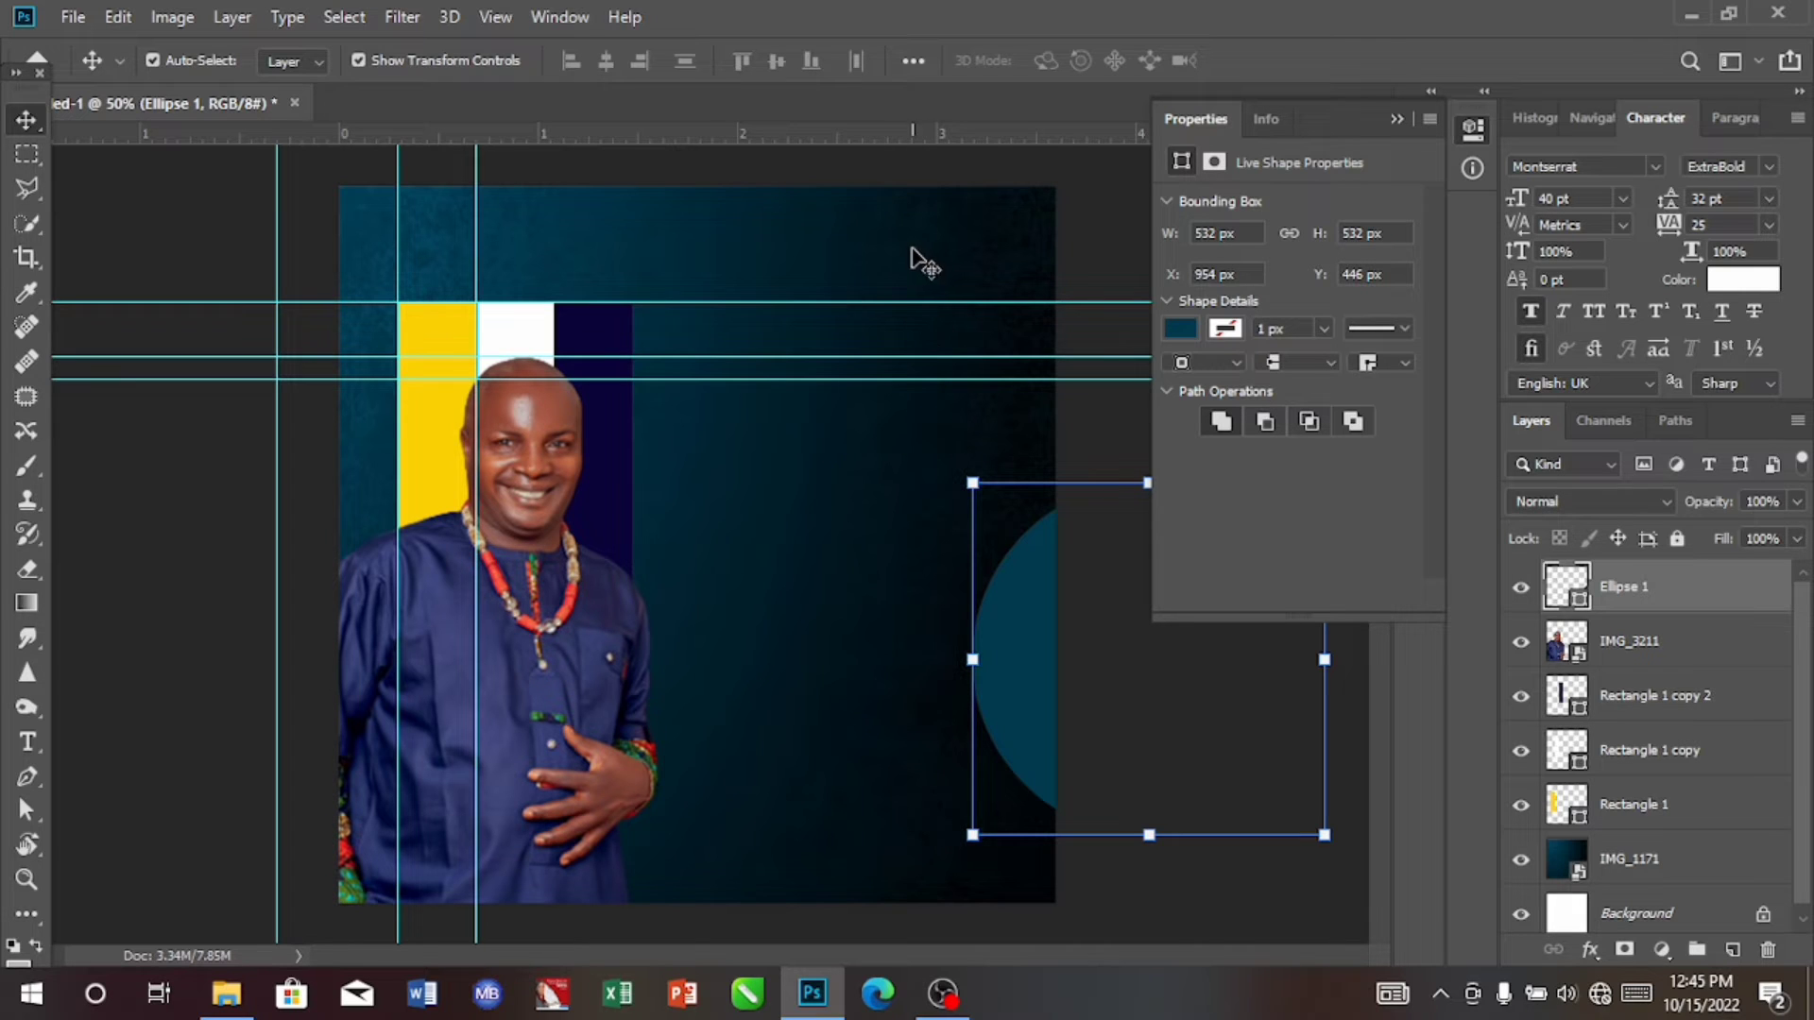
Step: Place the palm leaf image IMG_1185 from the Documents folder directly above the background image layer IMG_1171
click(824, 638)
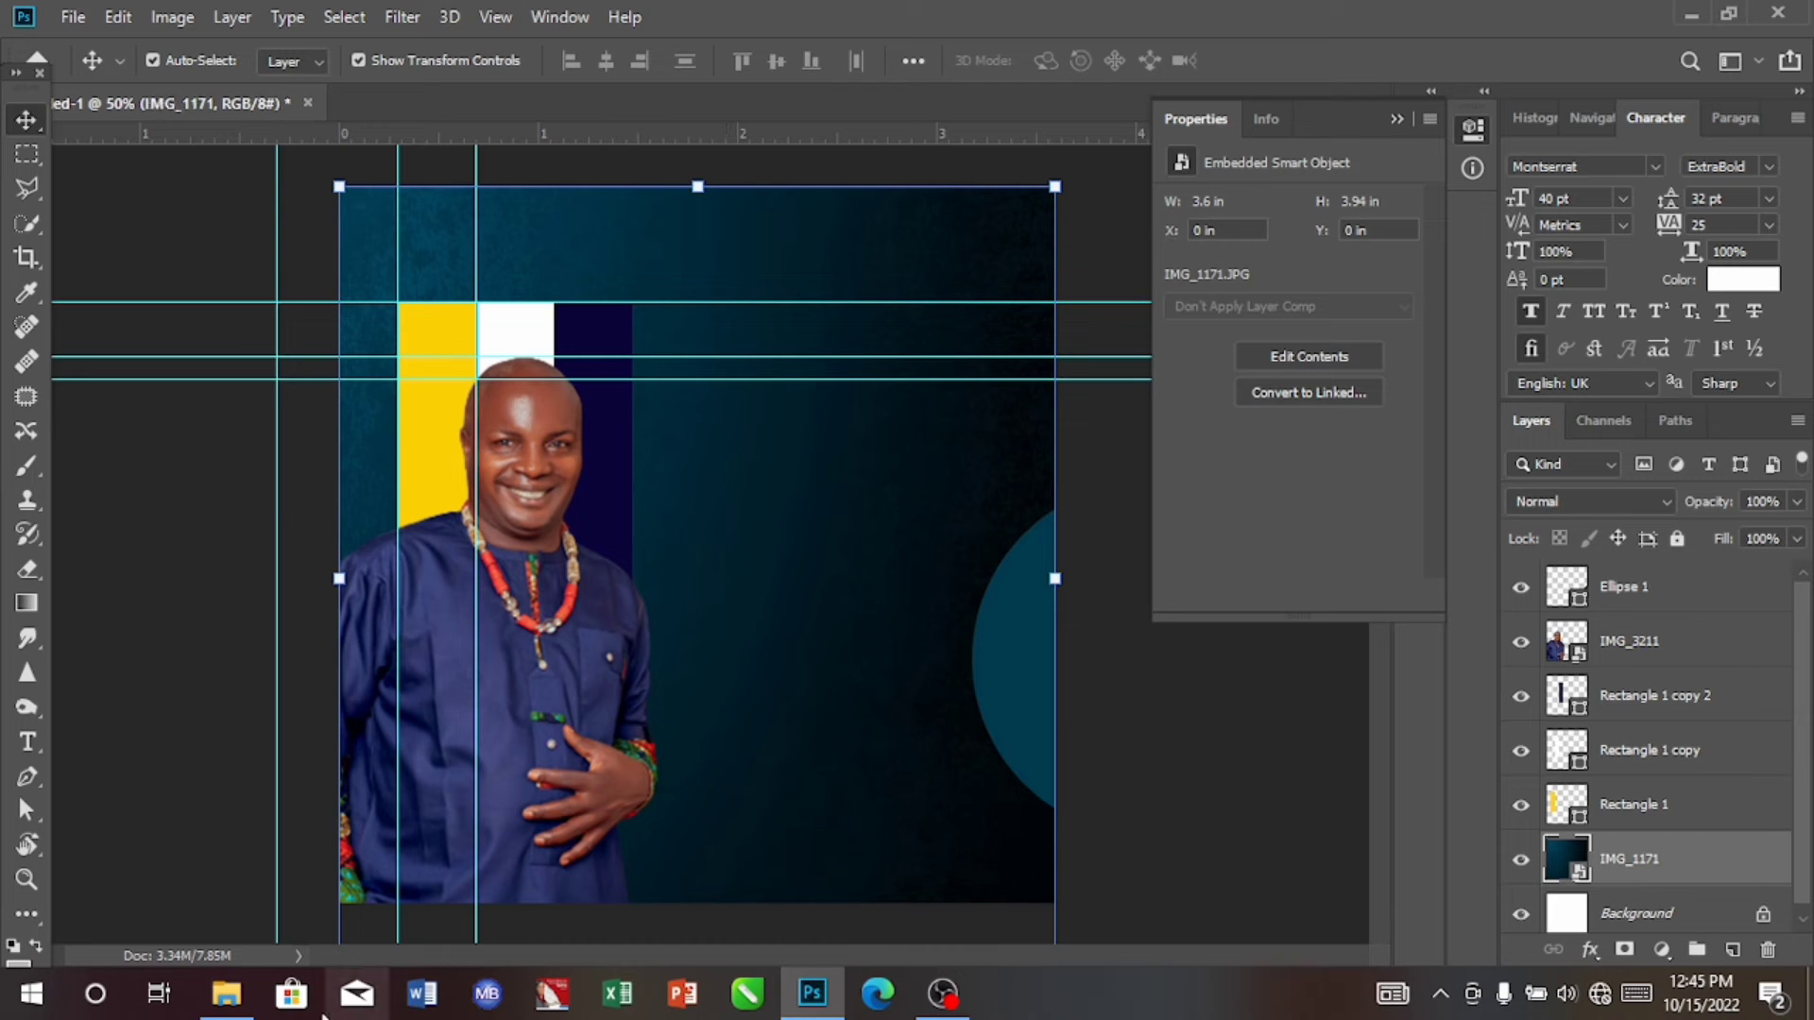
click(225, 1000)
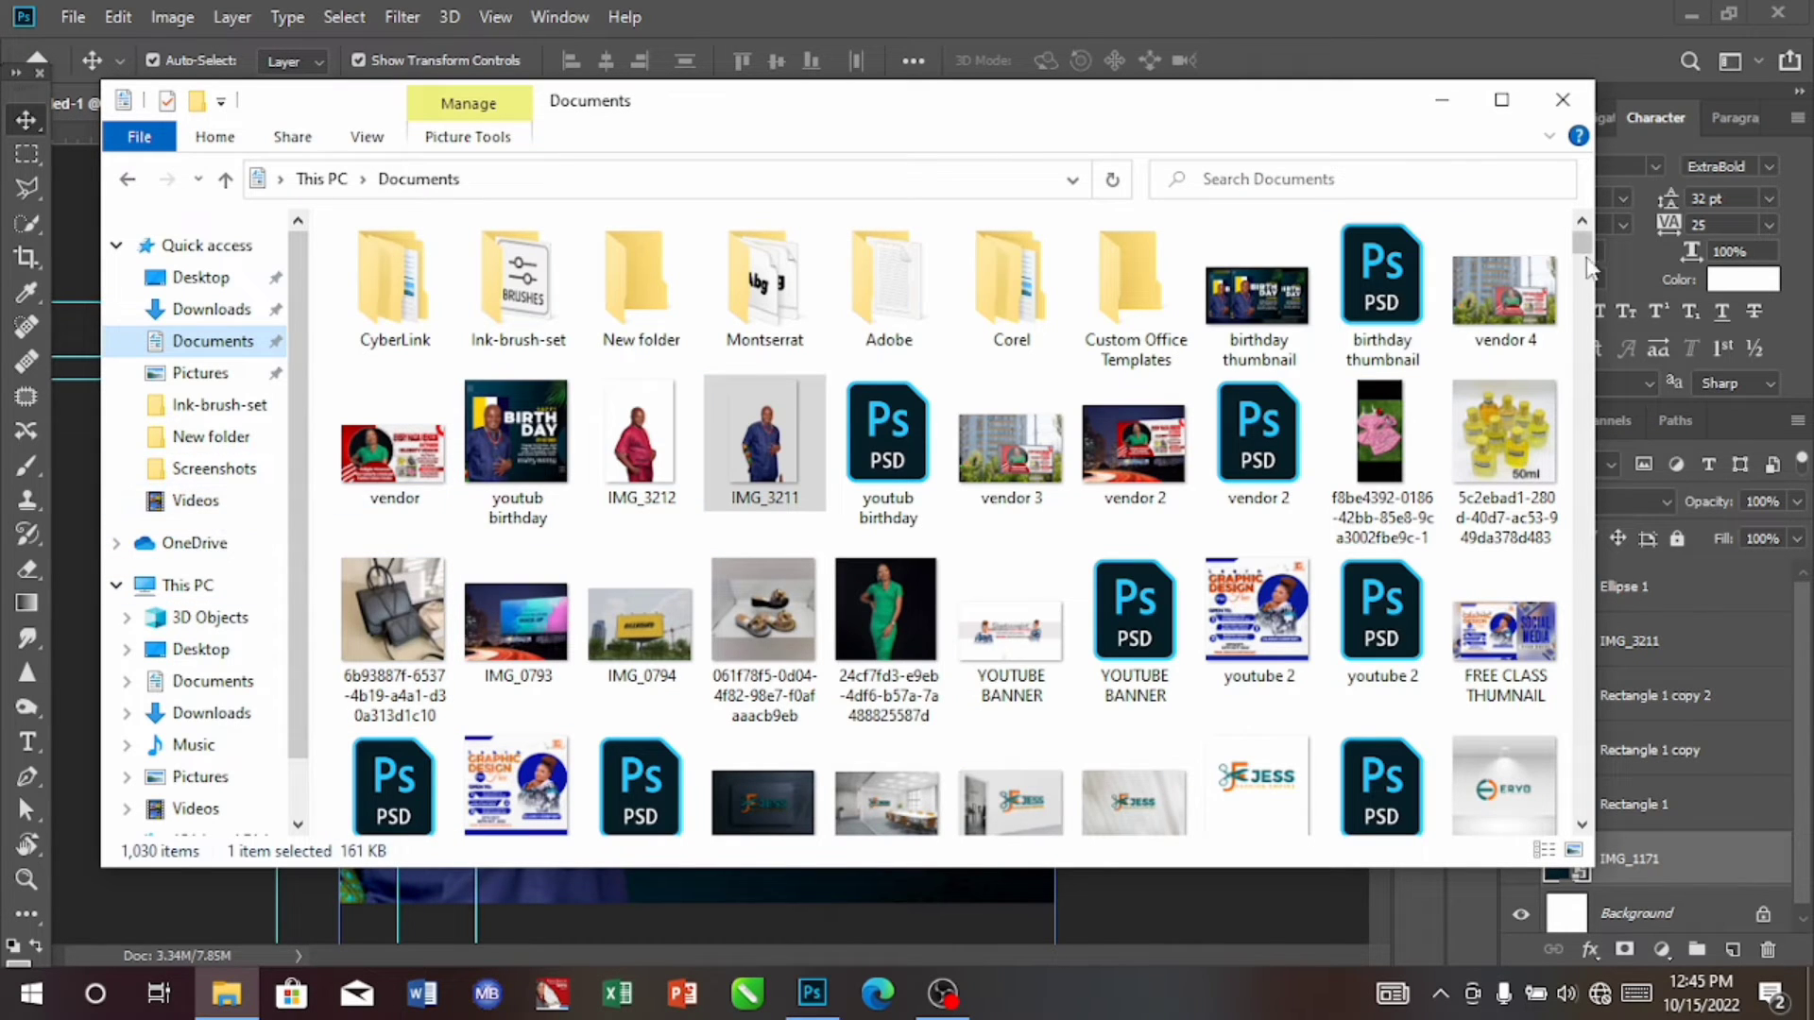
drag(1588, 253, 1595, 442)
click(1141, 431)
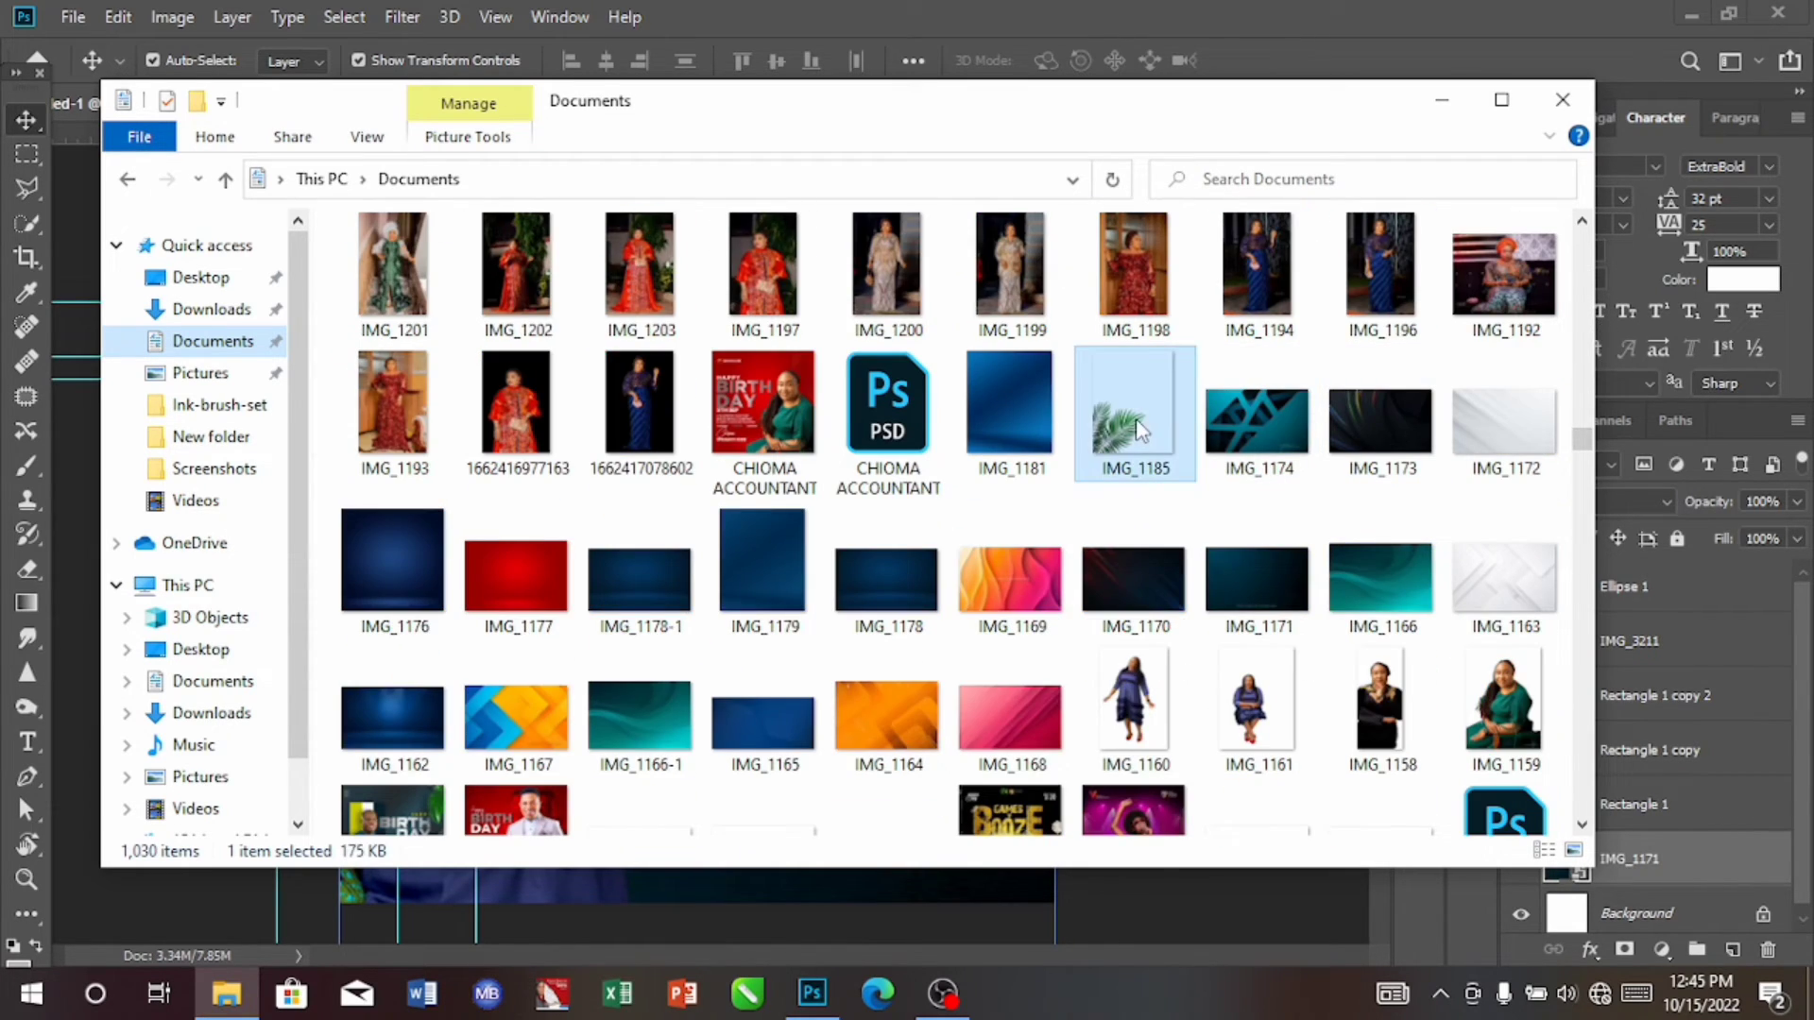
drag(1140, 431, 882, 746)
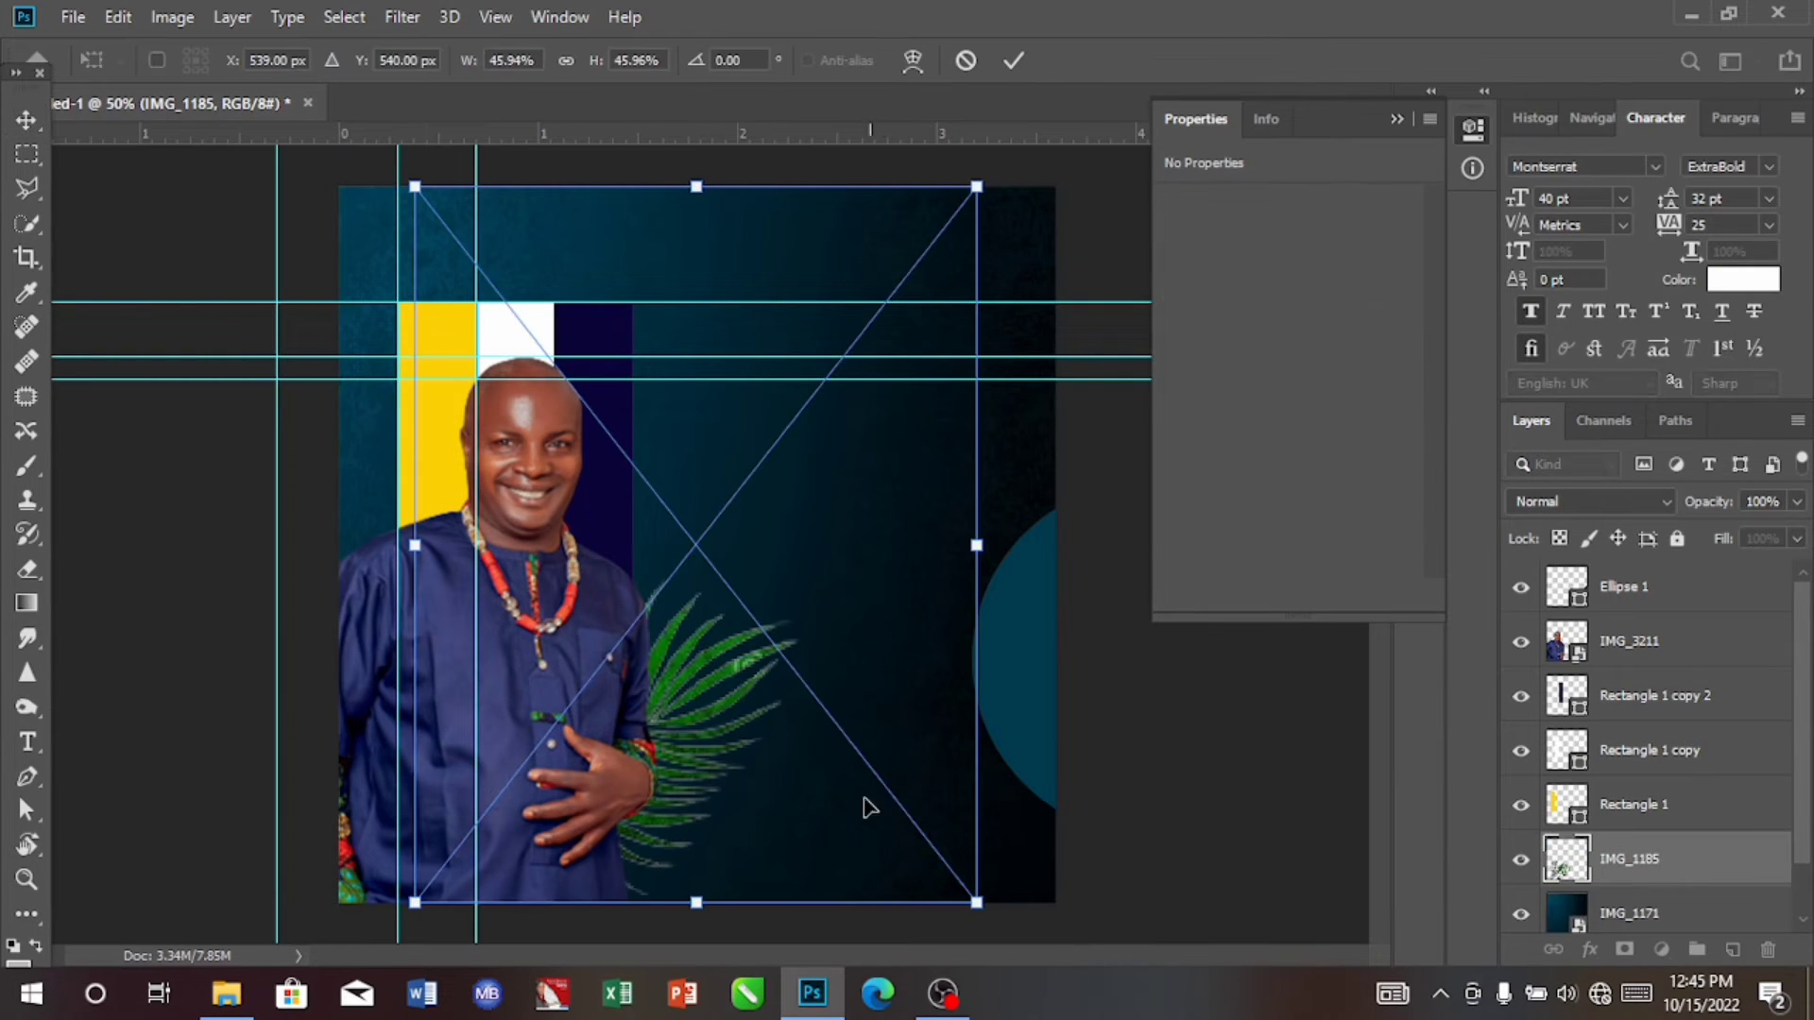
Step: Rotate the palm leaf to about -176.64° and position it in the canvas's top right corner at about X 970 px, Y 387 px, and commit
drag(699, 747, 905, 576)
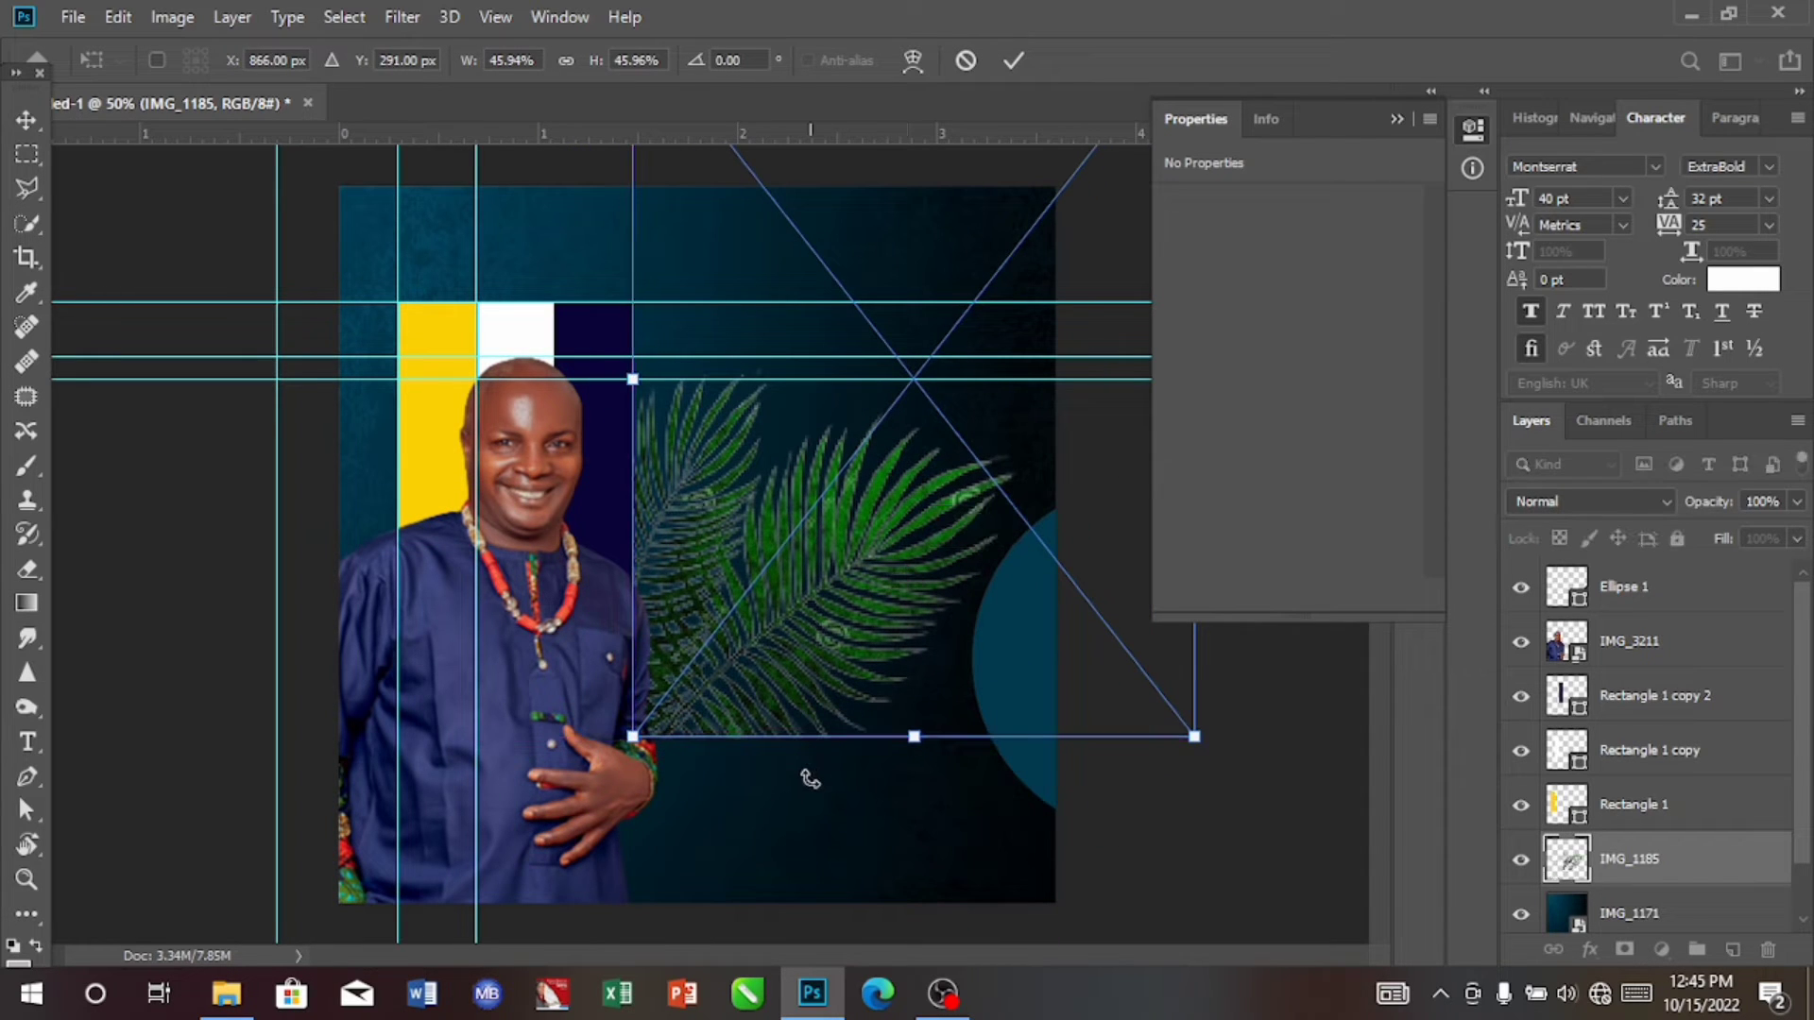
drag(810, 778, 995, 314)
drag(1143, 656, 1145, 613)
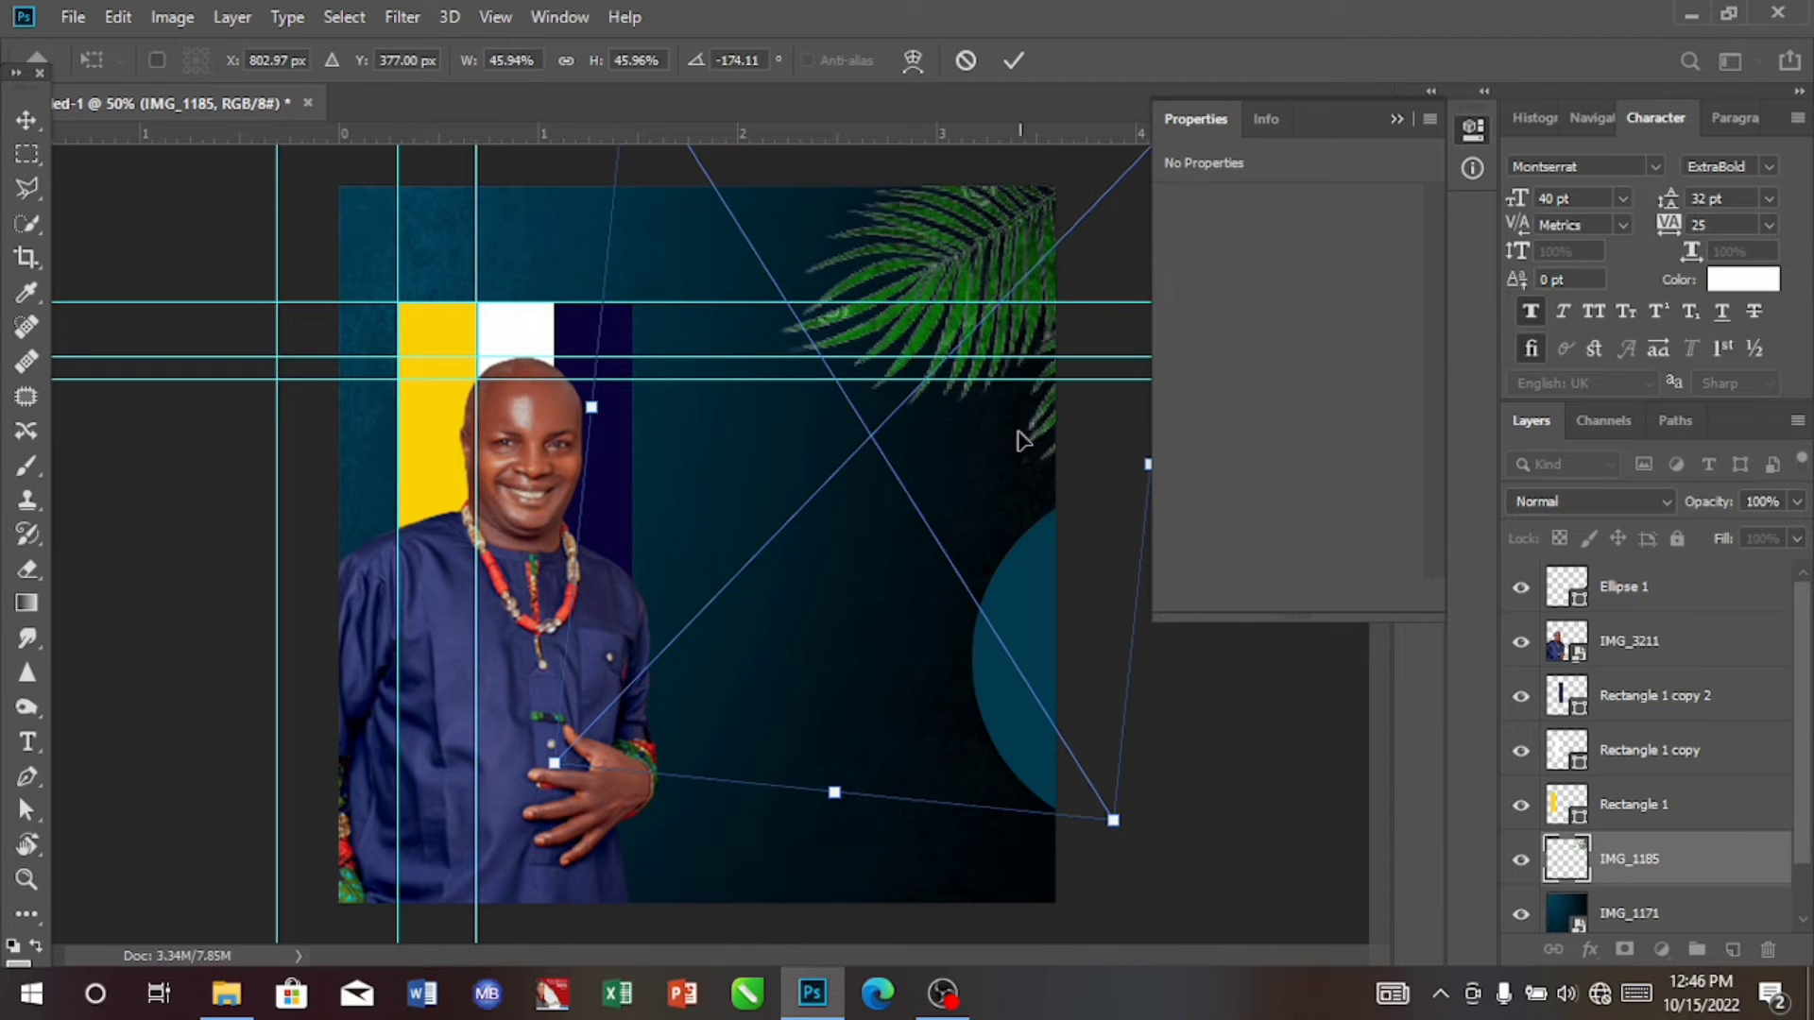
drag(966, 270, 1022, 326)
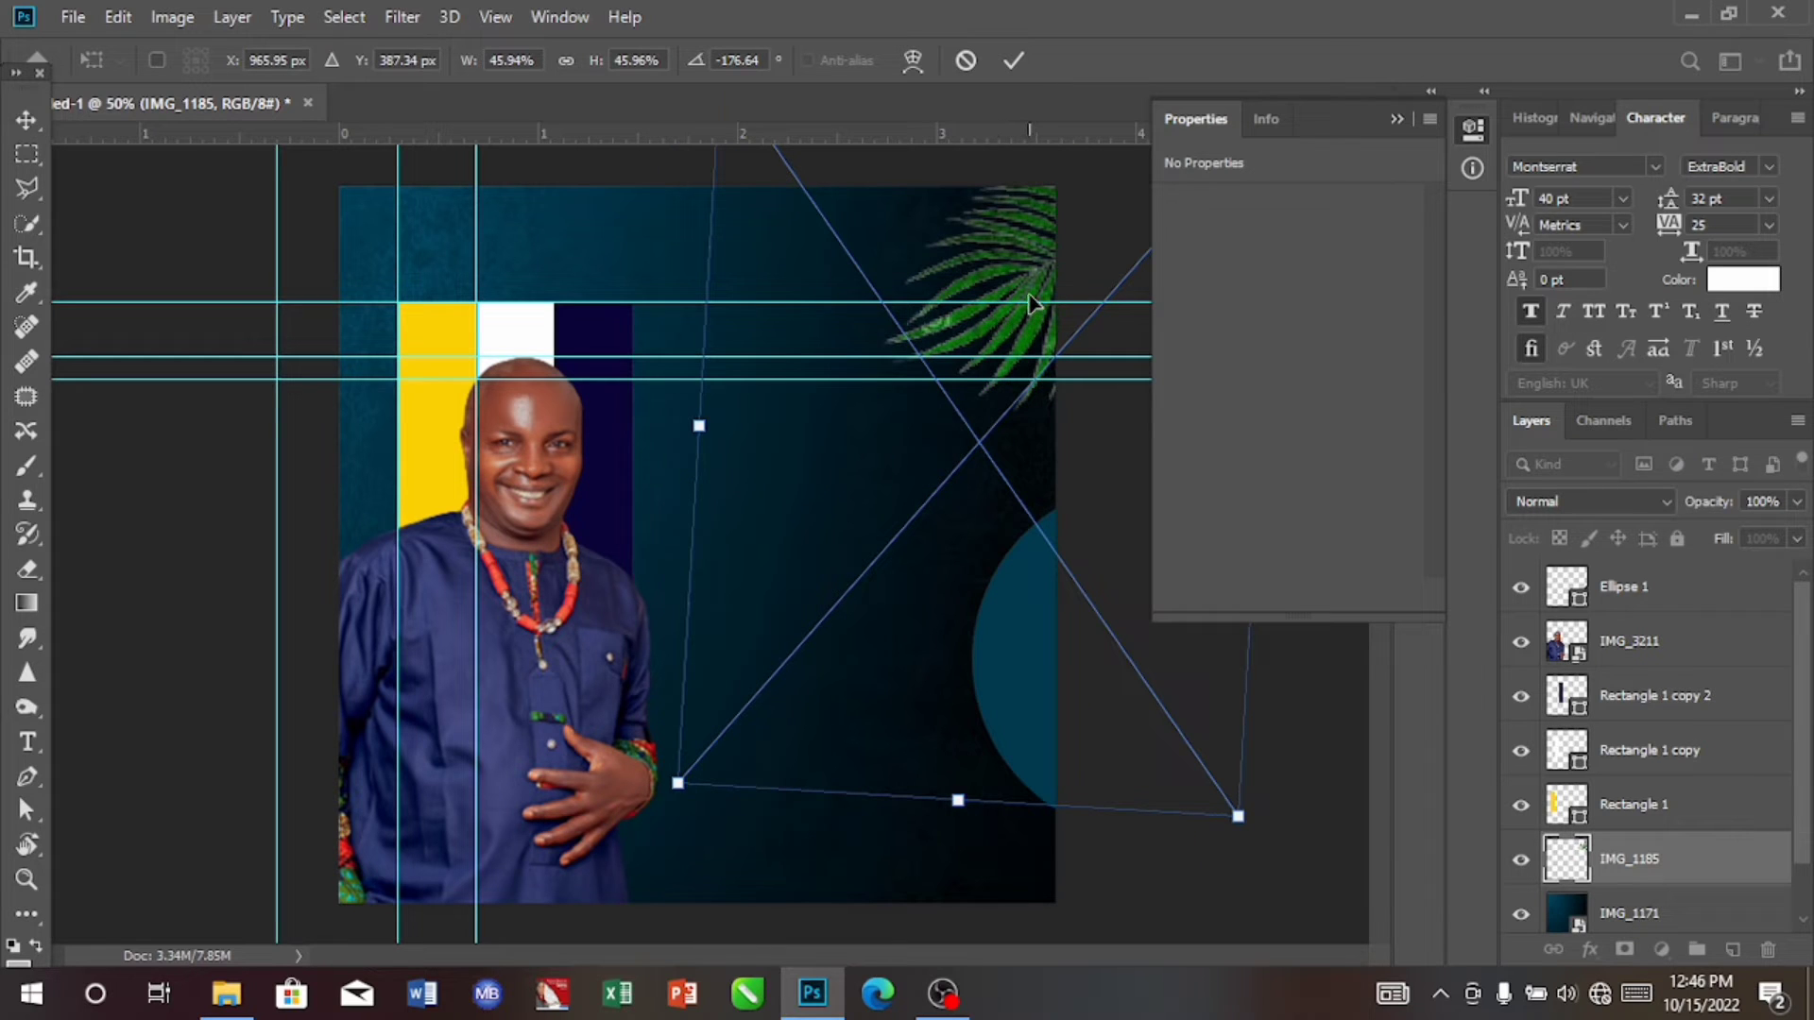
key(Right)
key(Right)
key(Right)
key(Right)
key(Right)
key(Right)
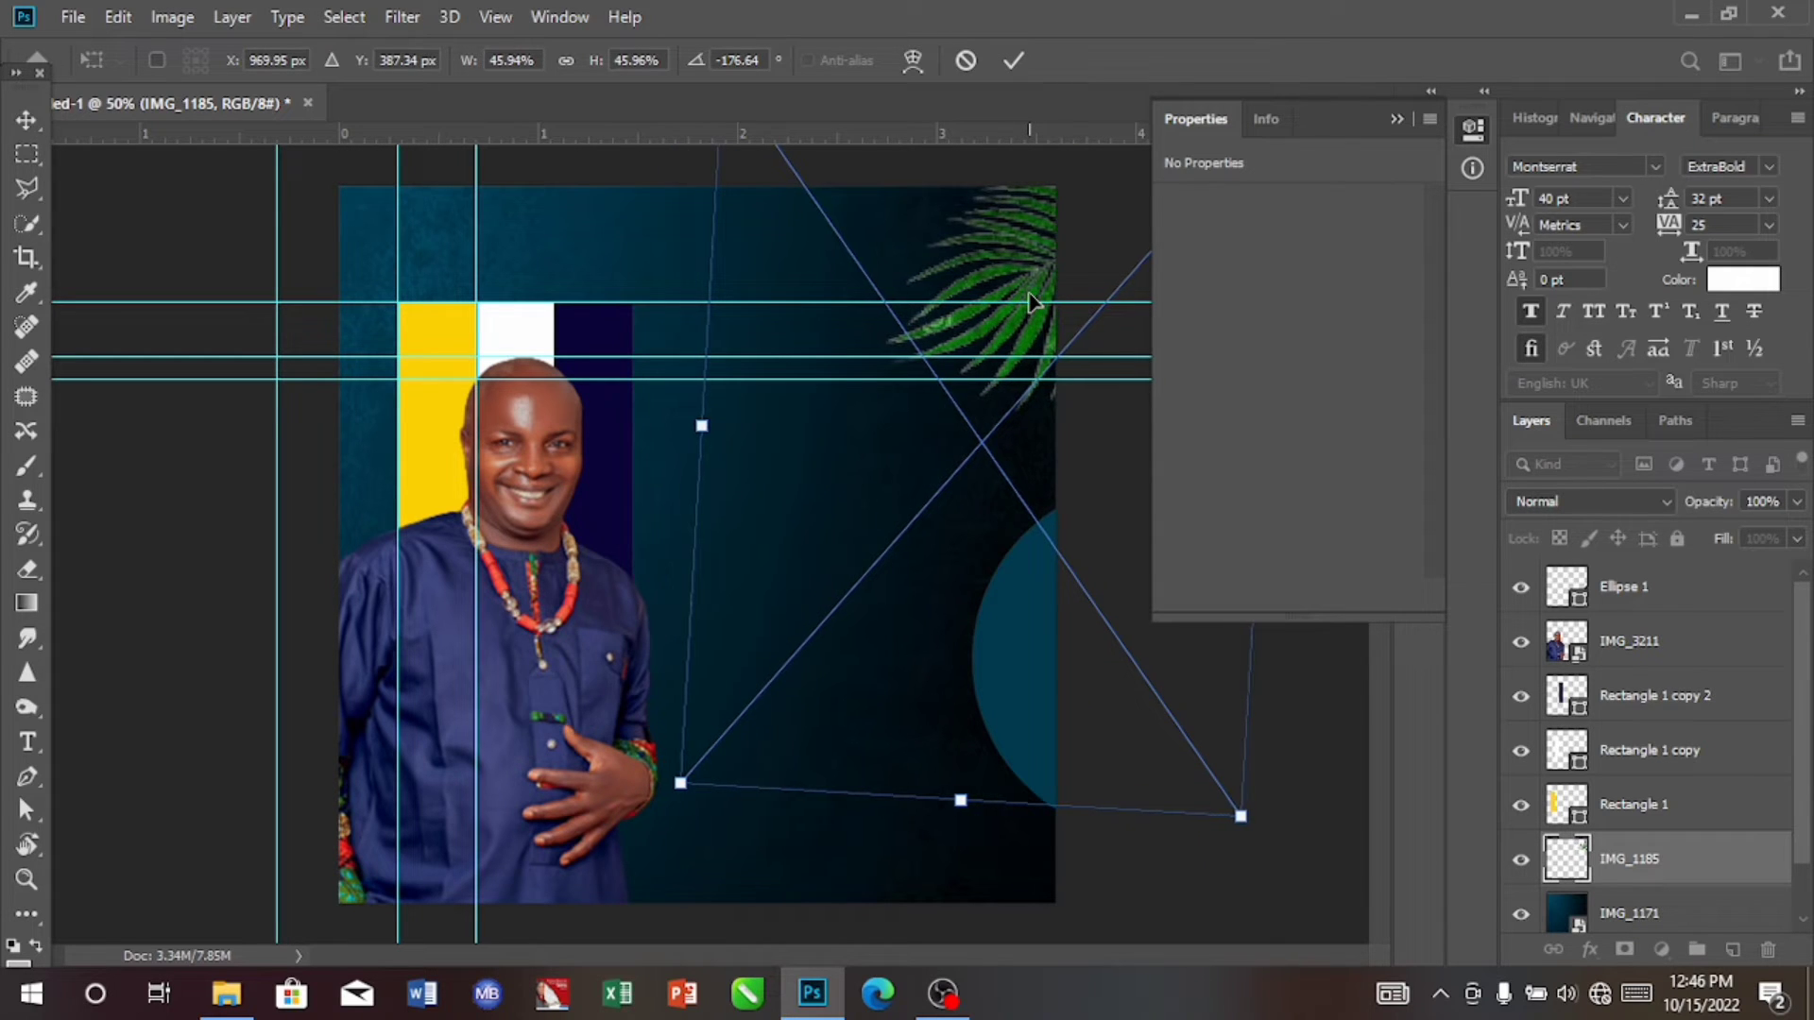
click(1030, 60)
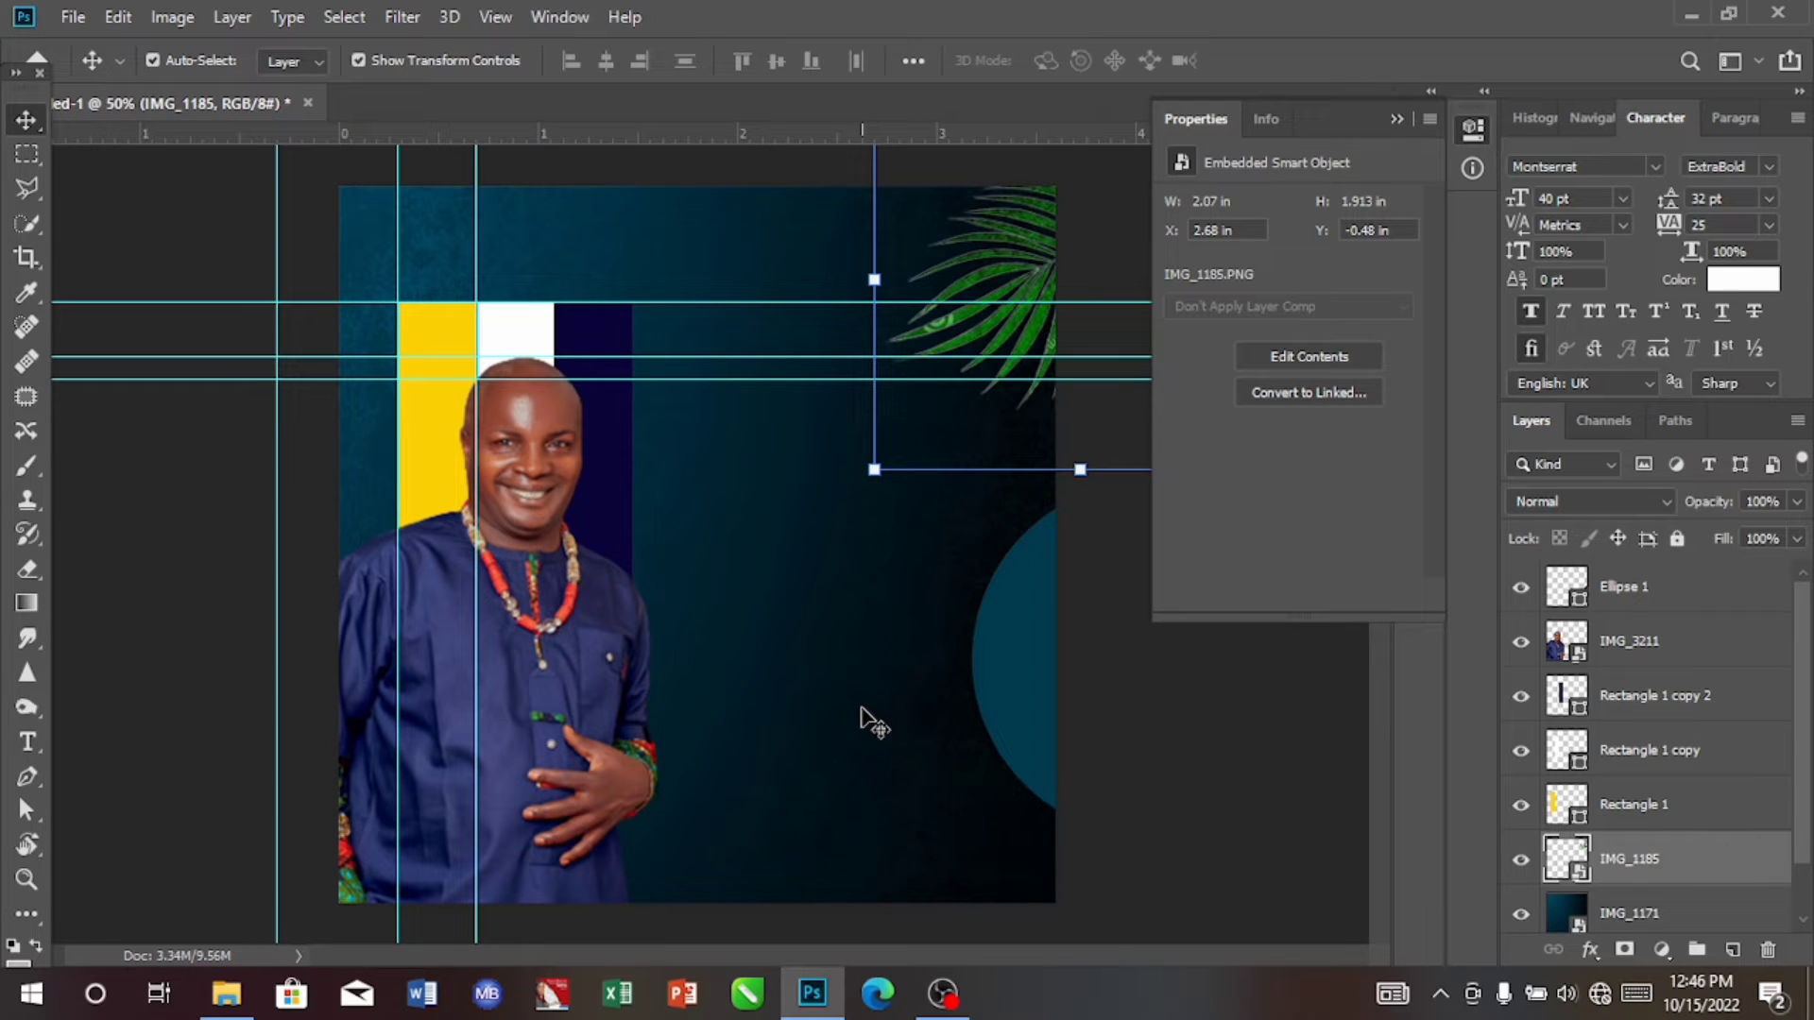
Step: Add a white text layer of four rows of four dots beside the portrait, directly above the background image IMG_1171
click(861, 709)
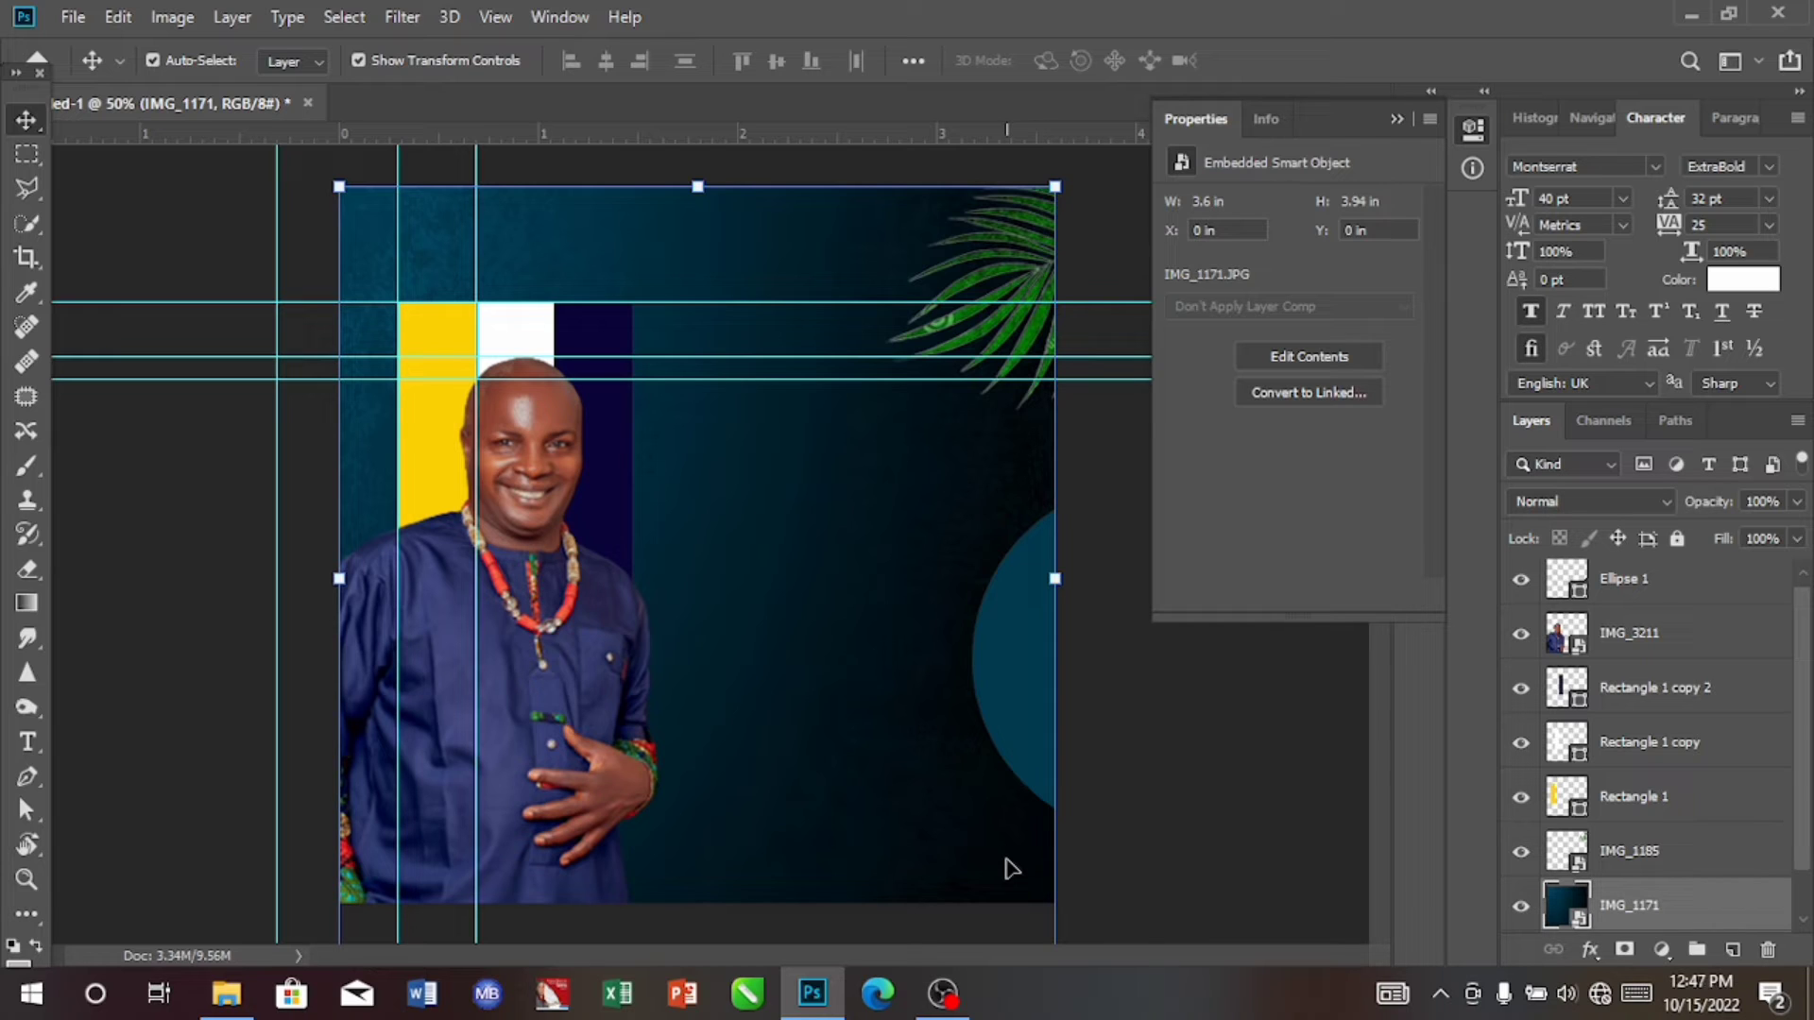
click(27, 745)
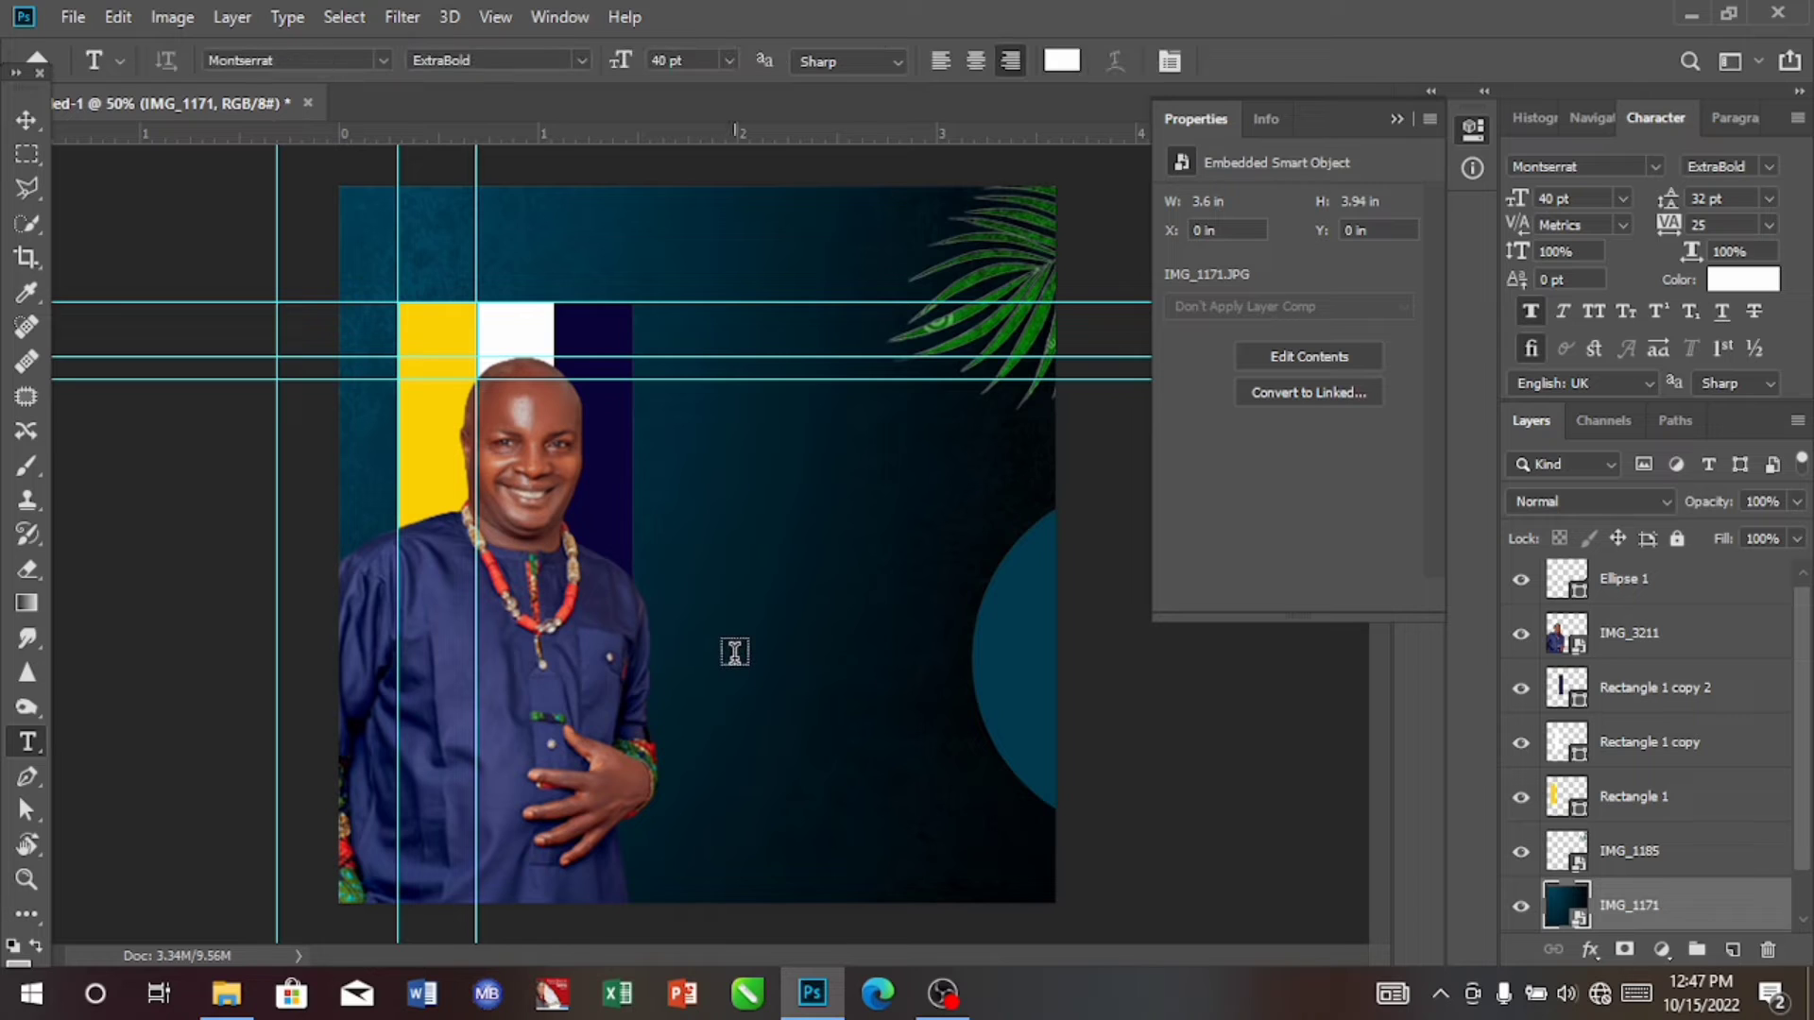
click(735, 653)
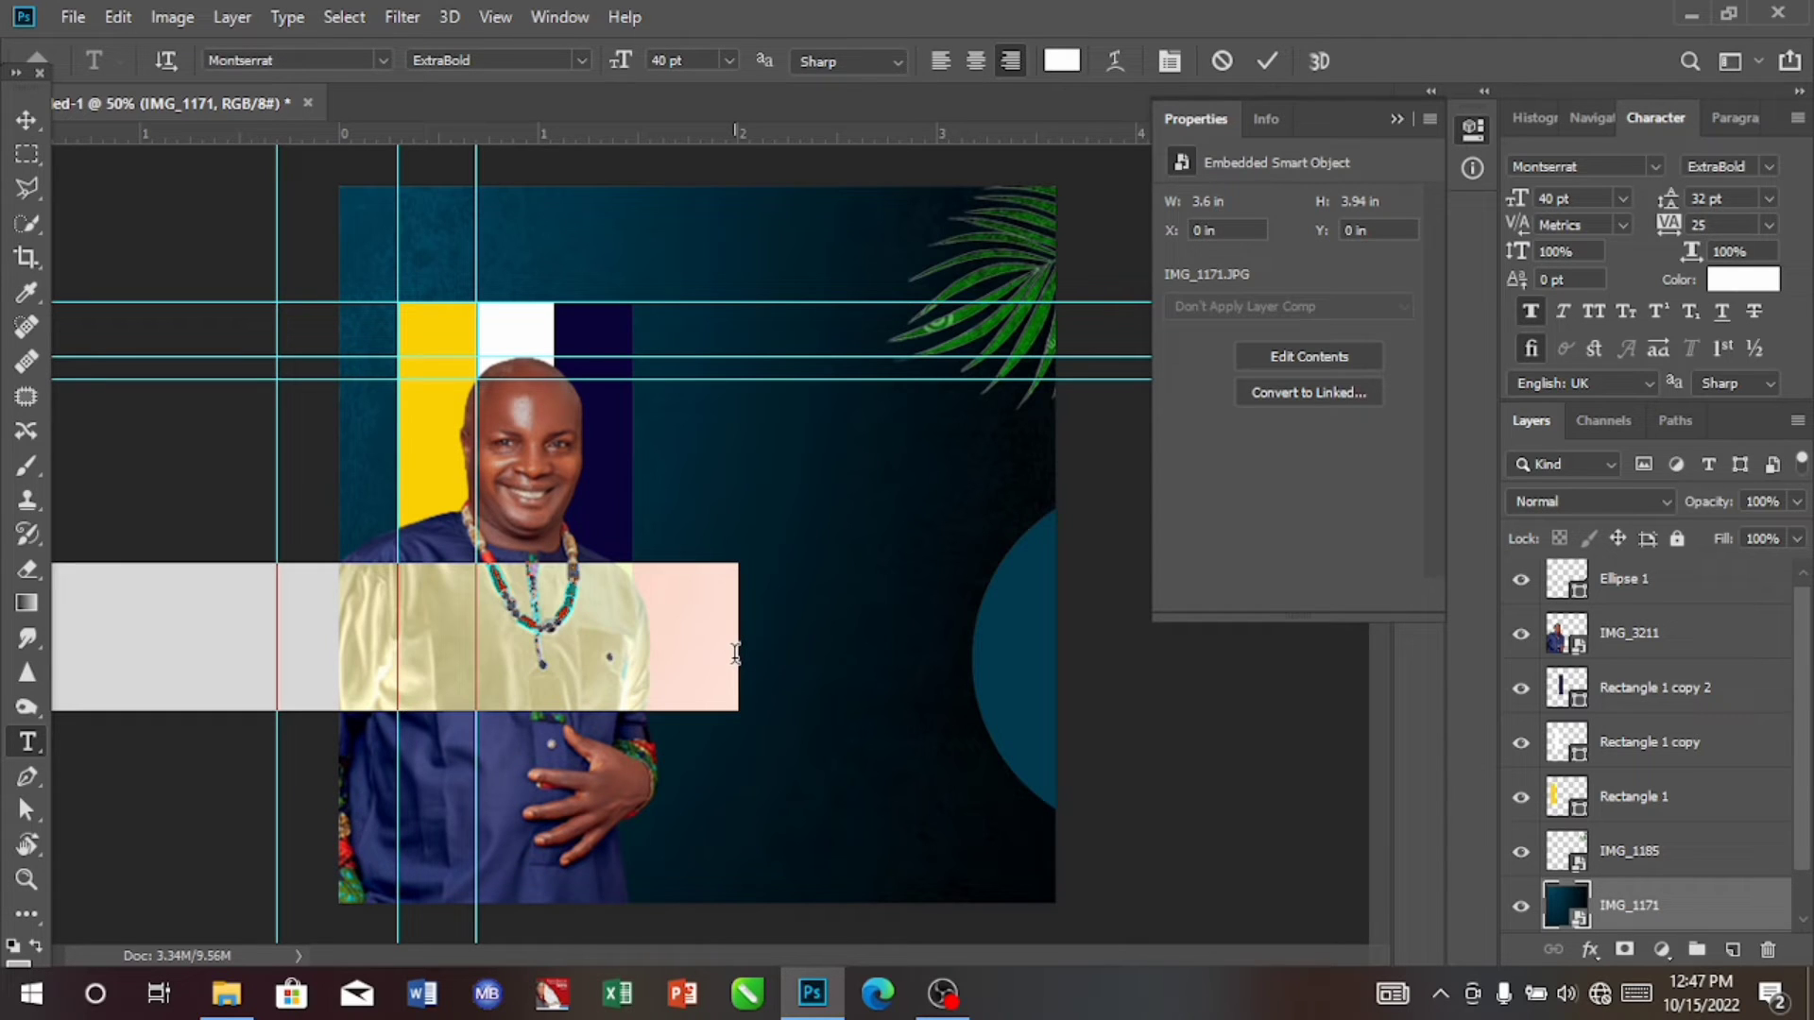
key(BackSpace)
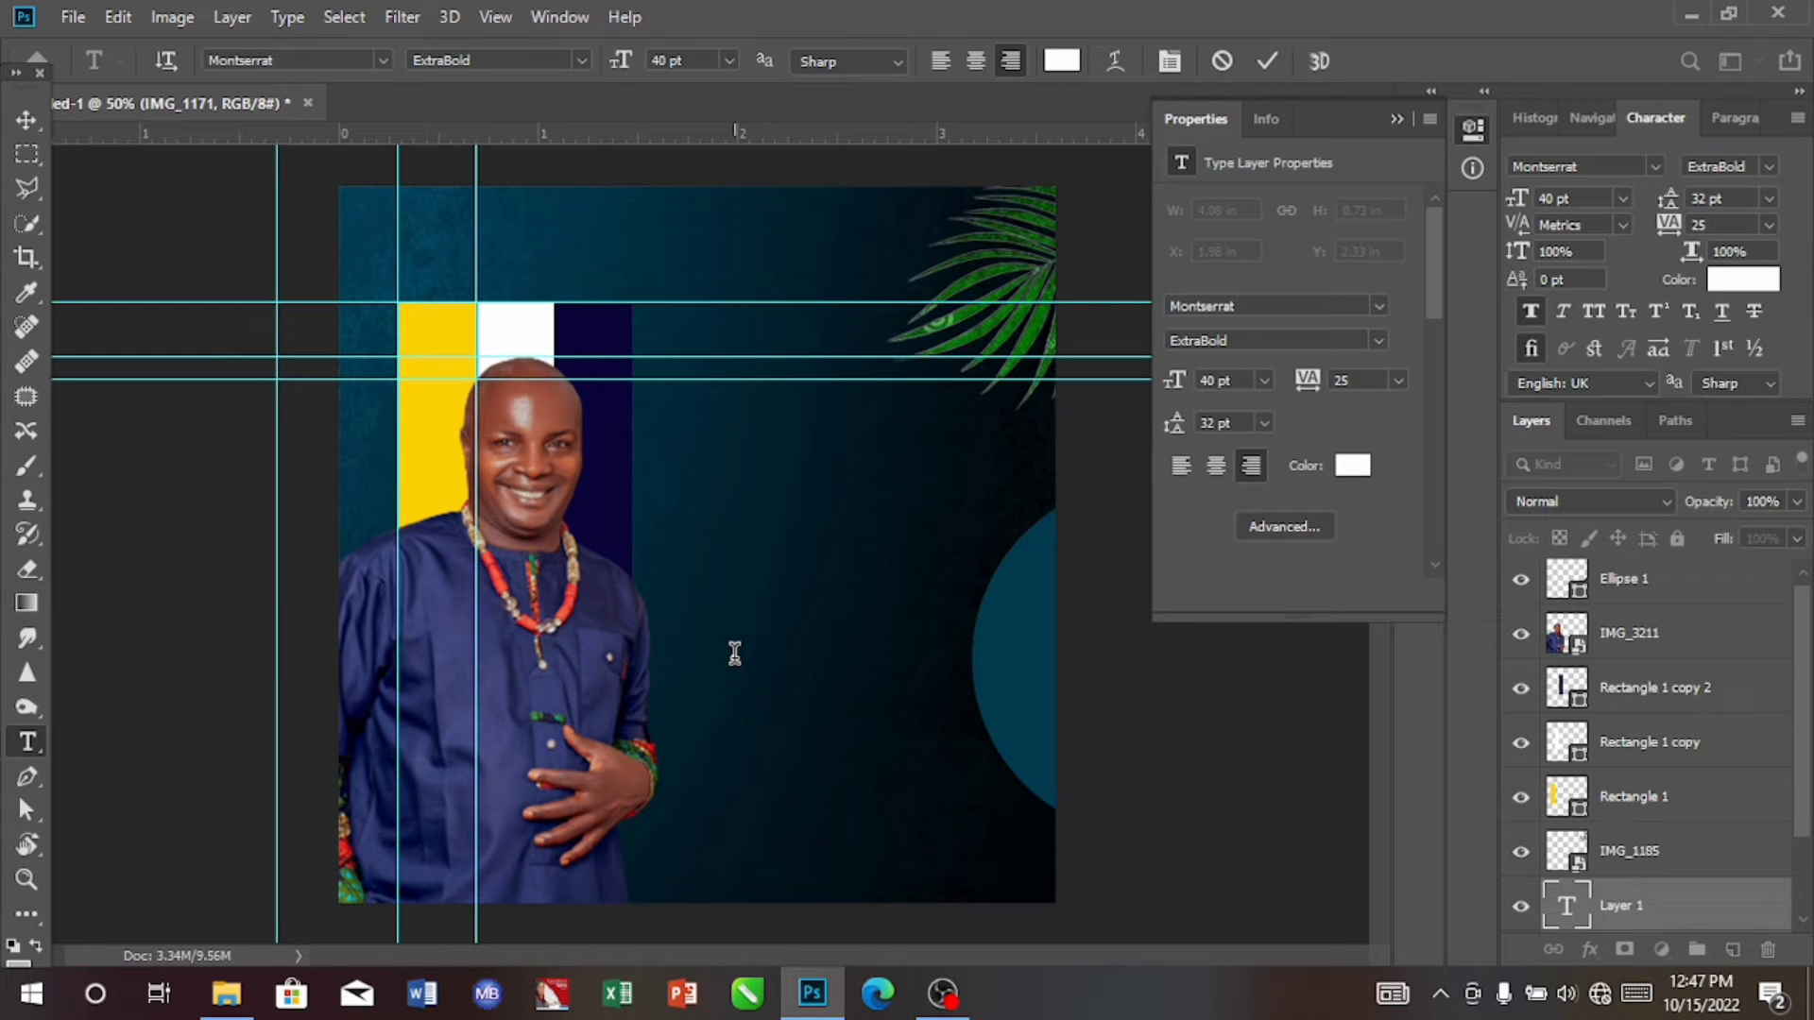
text(....)
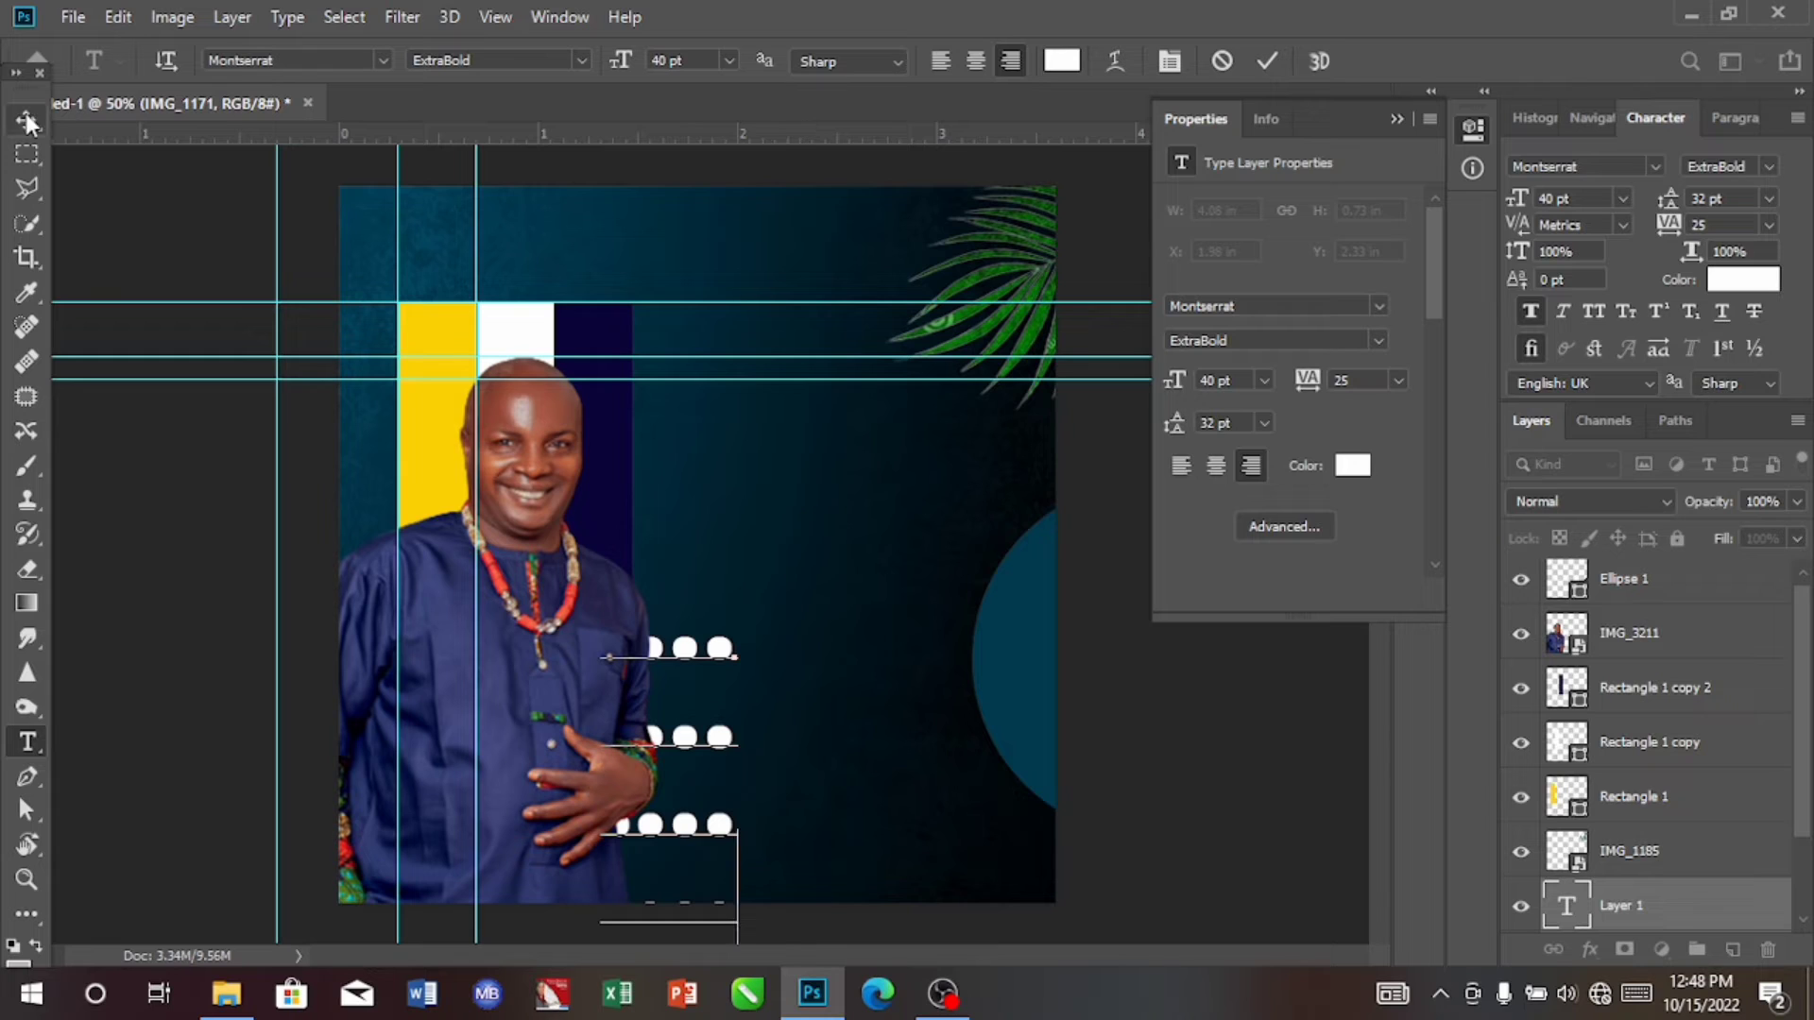
click(27, 121)
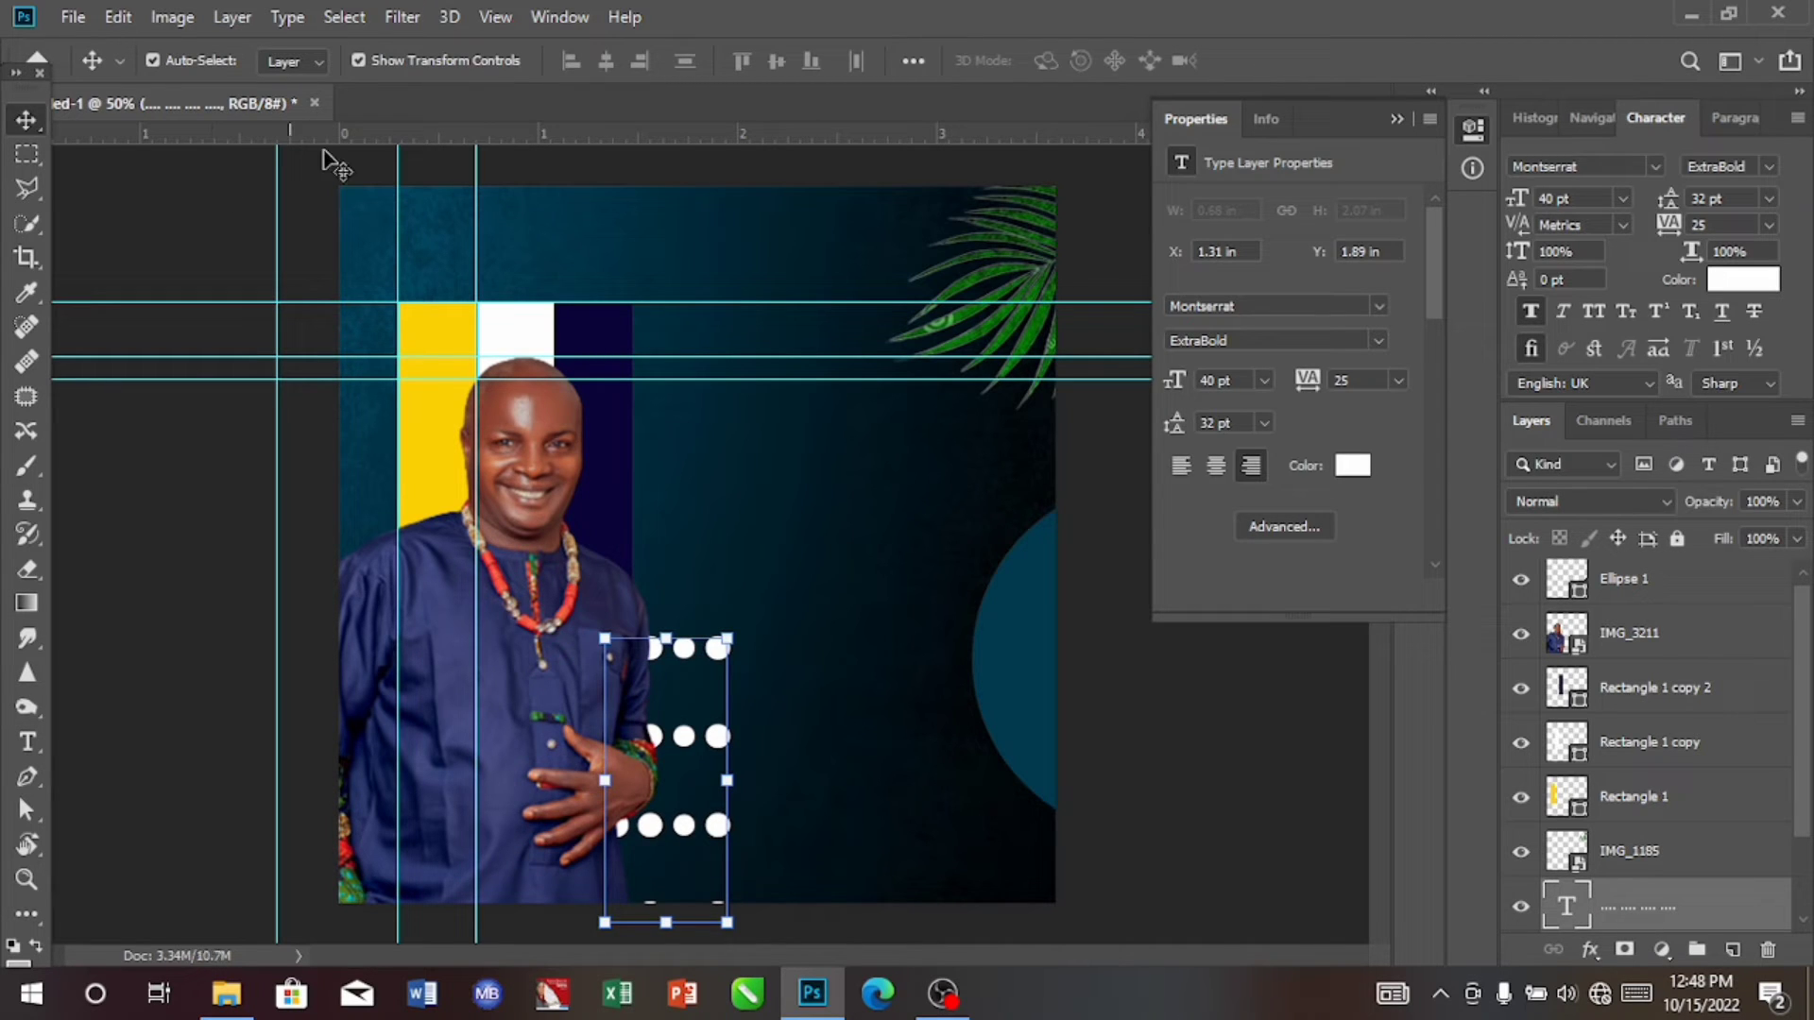
Step: Set the dot grid text to 18 pt Montserrat Regular with 4.5 pt leading
click(1624, 199)
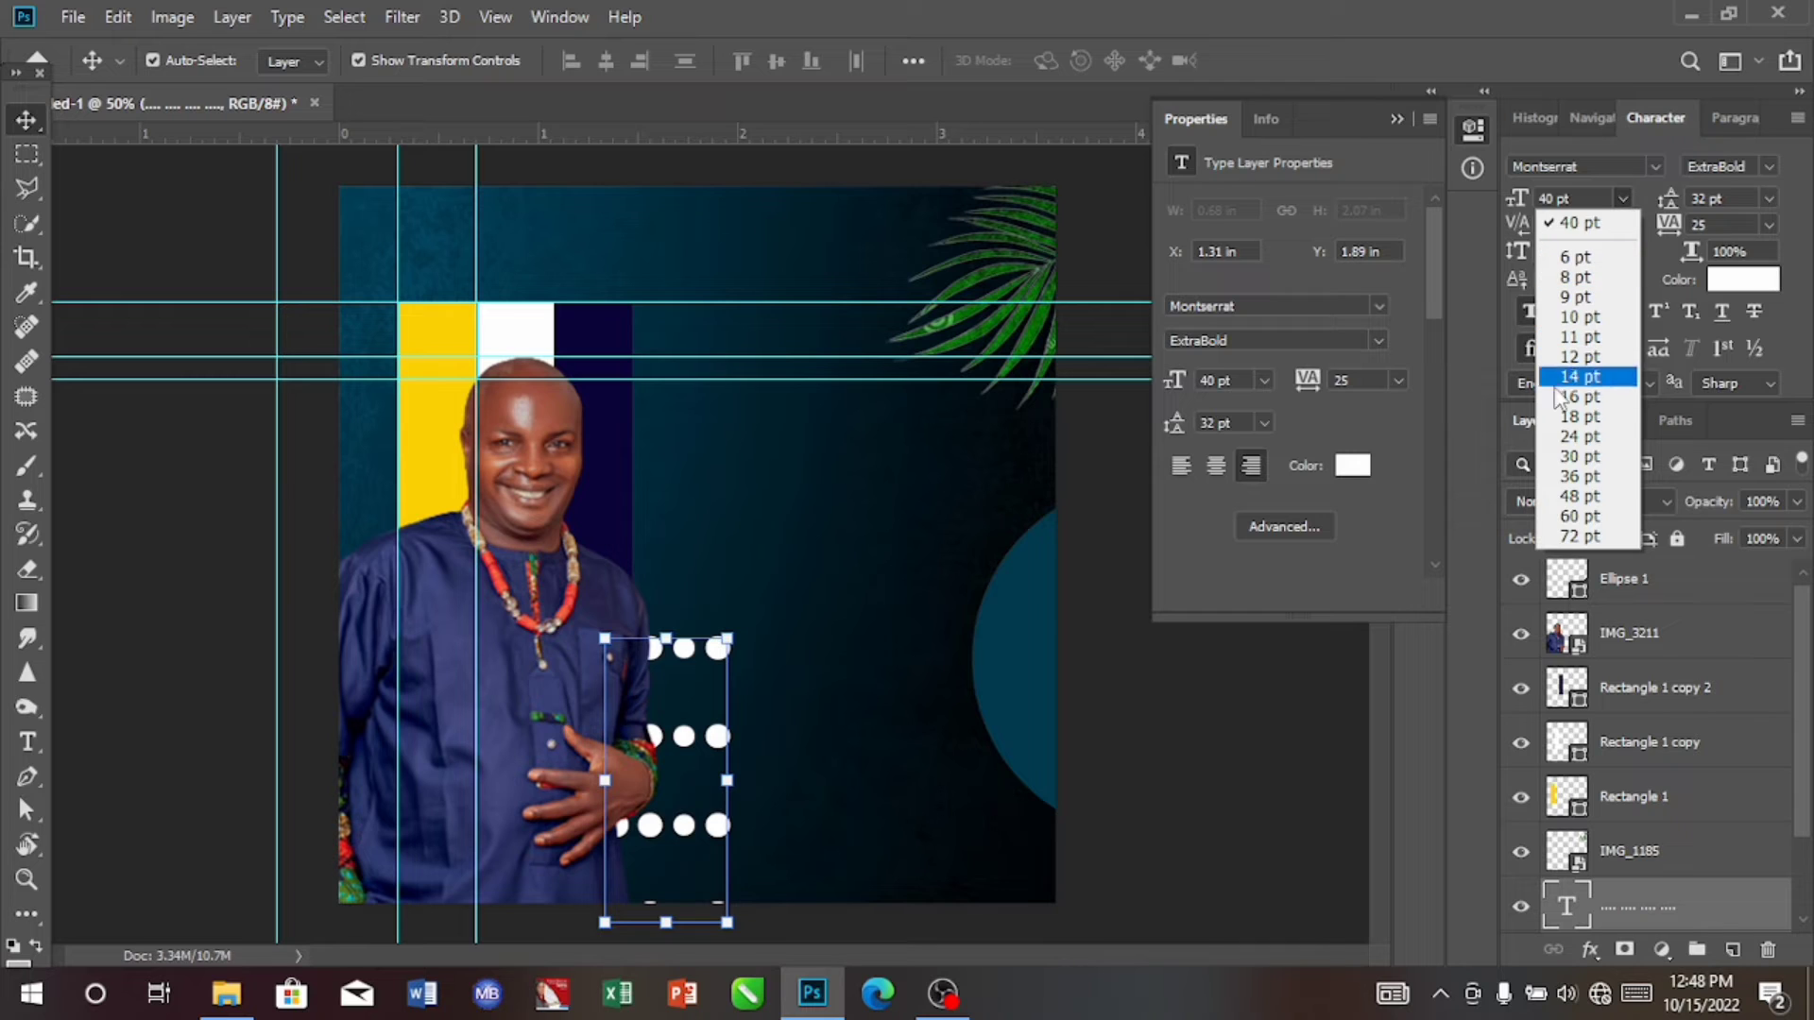
click(1576, 418)
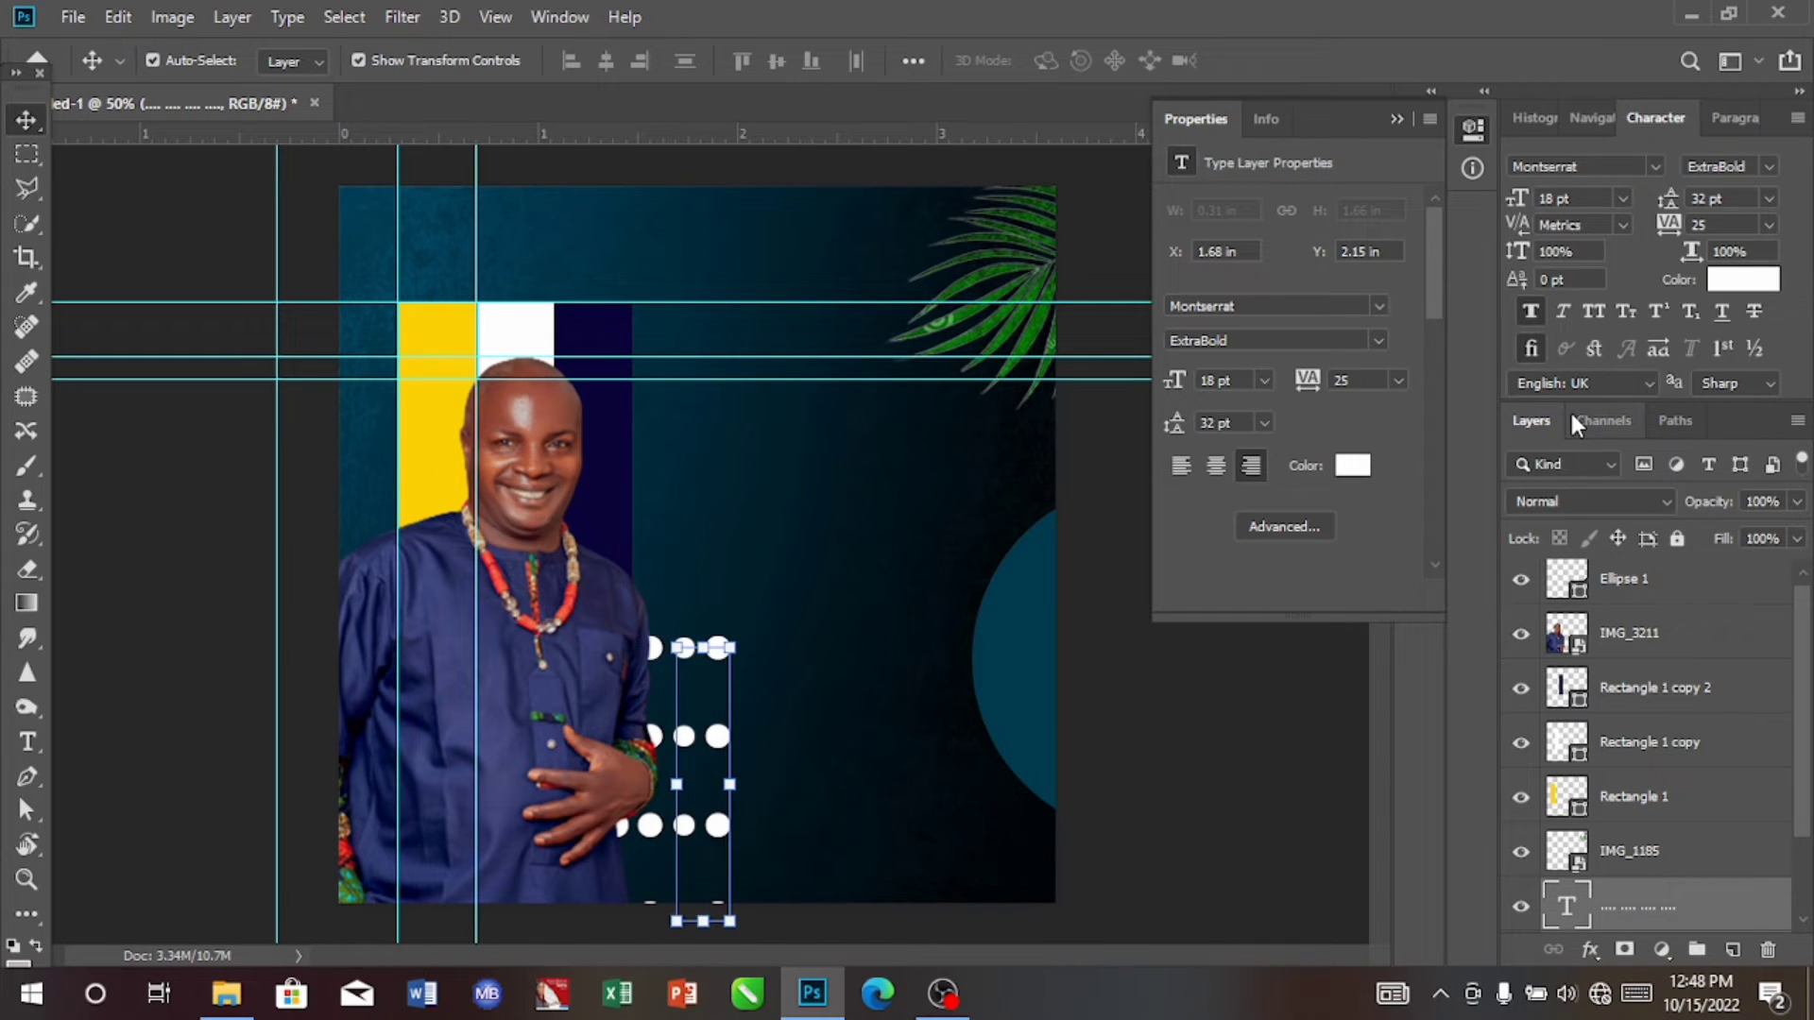
click(1767, 198)
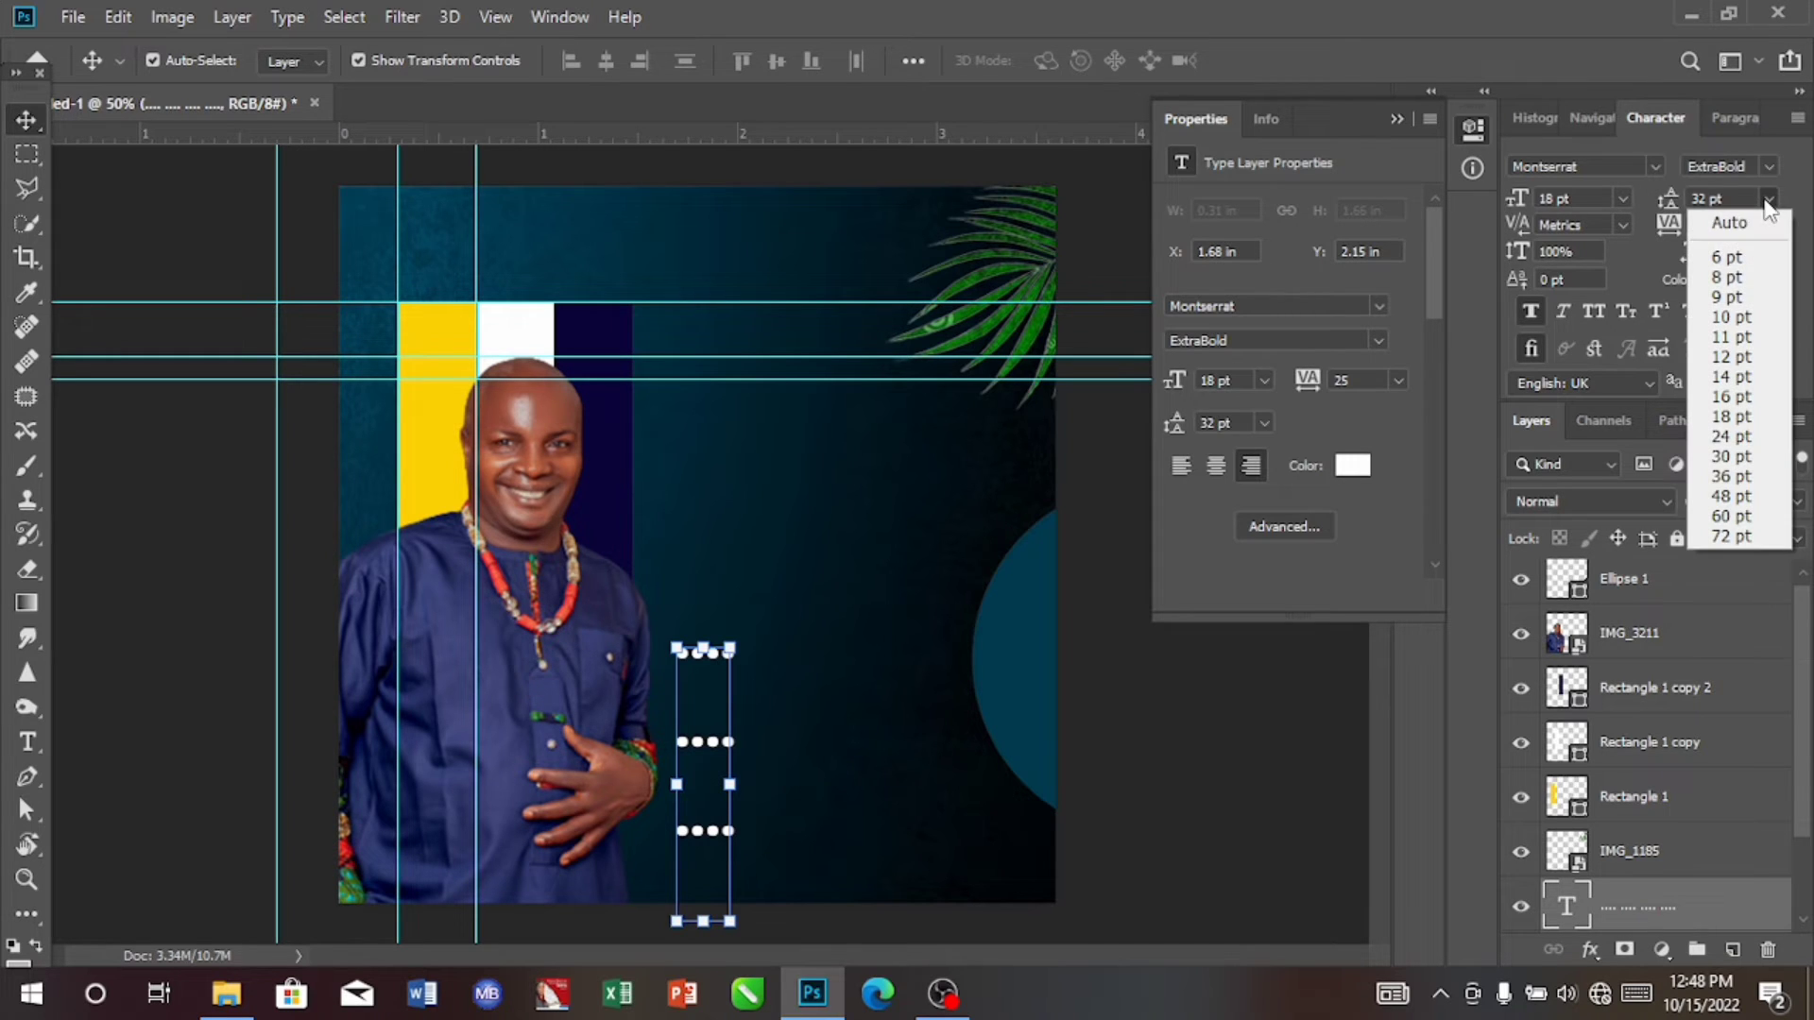
click(1744, 254)
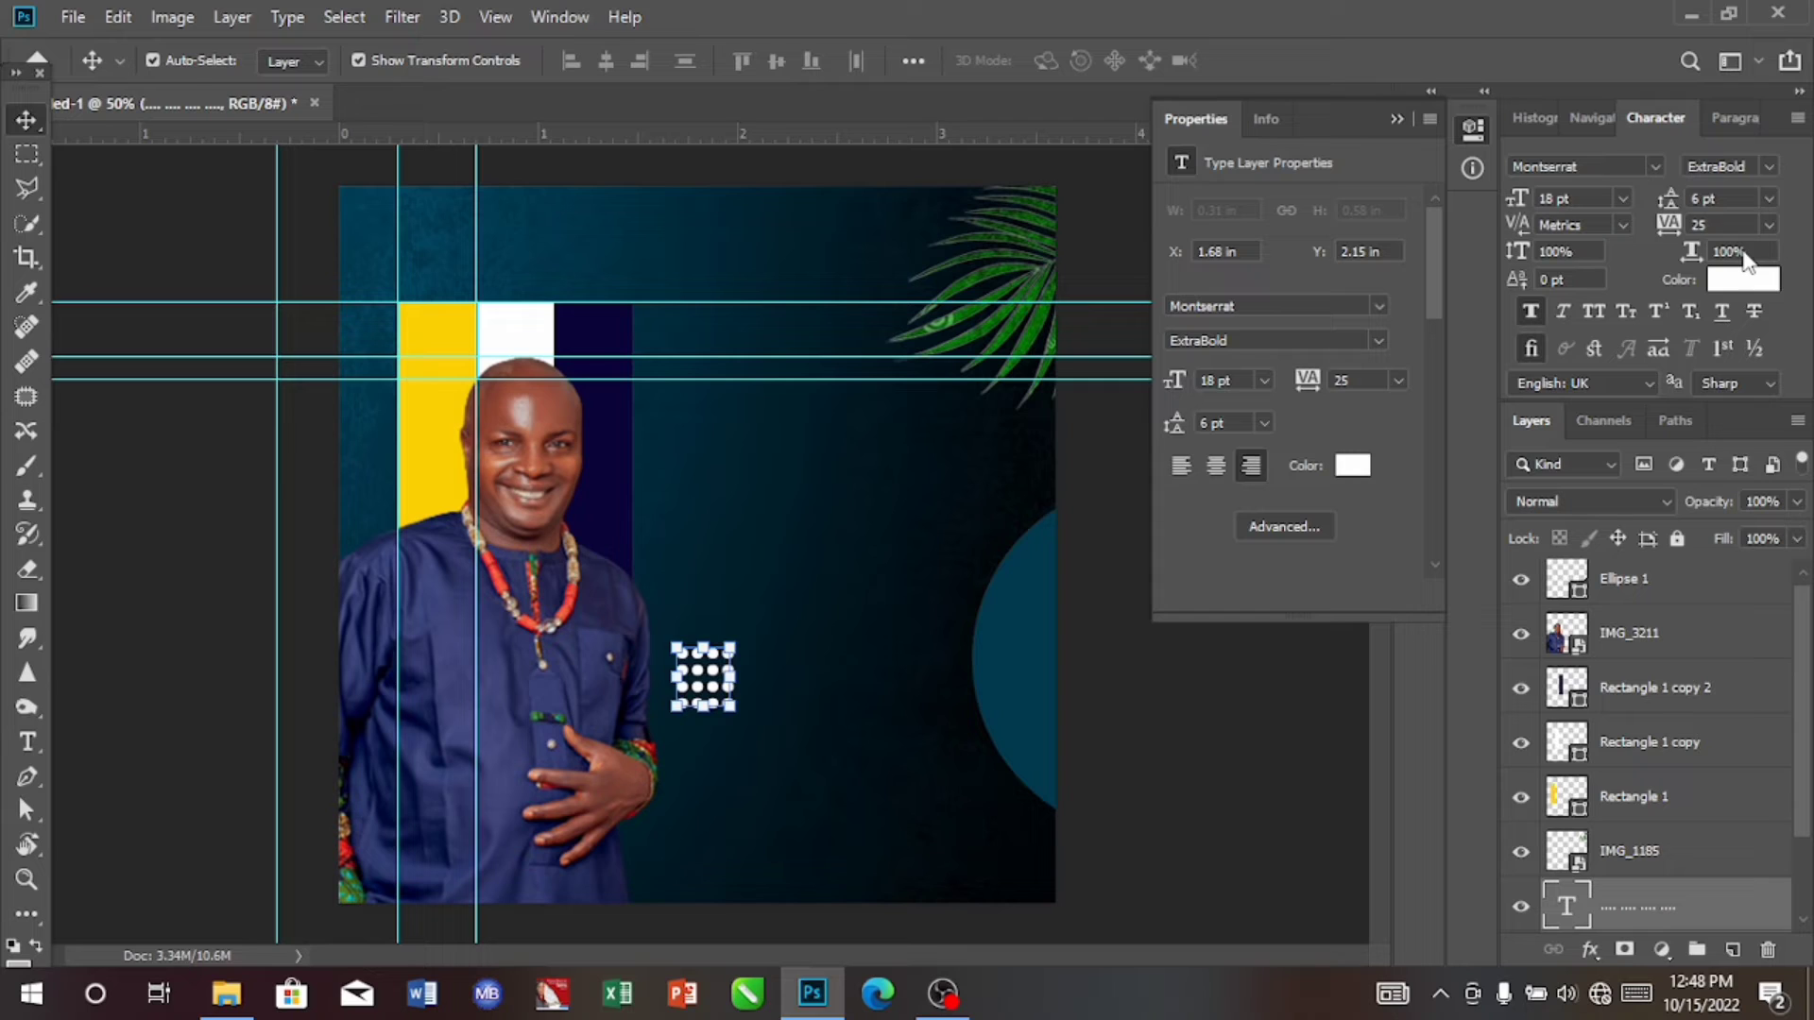
click(1698, 199)
key(BackSpace)
text(4.5)
key(Return)
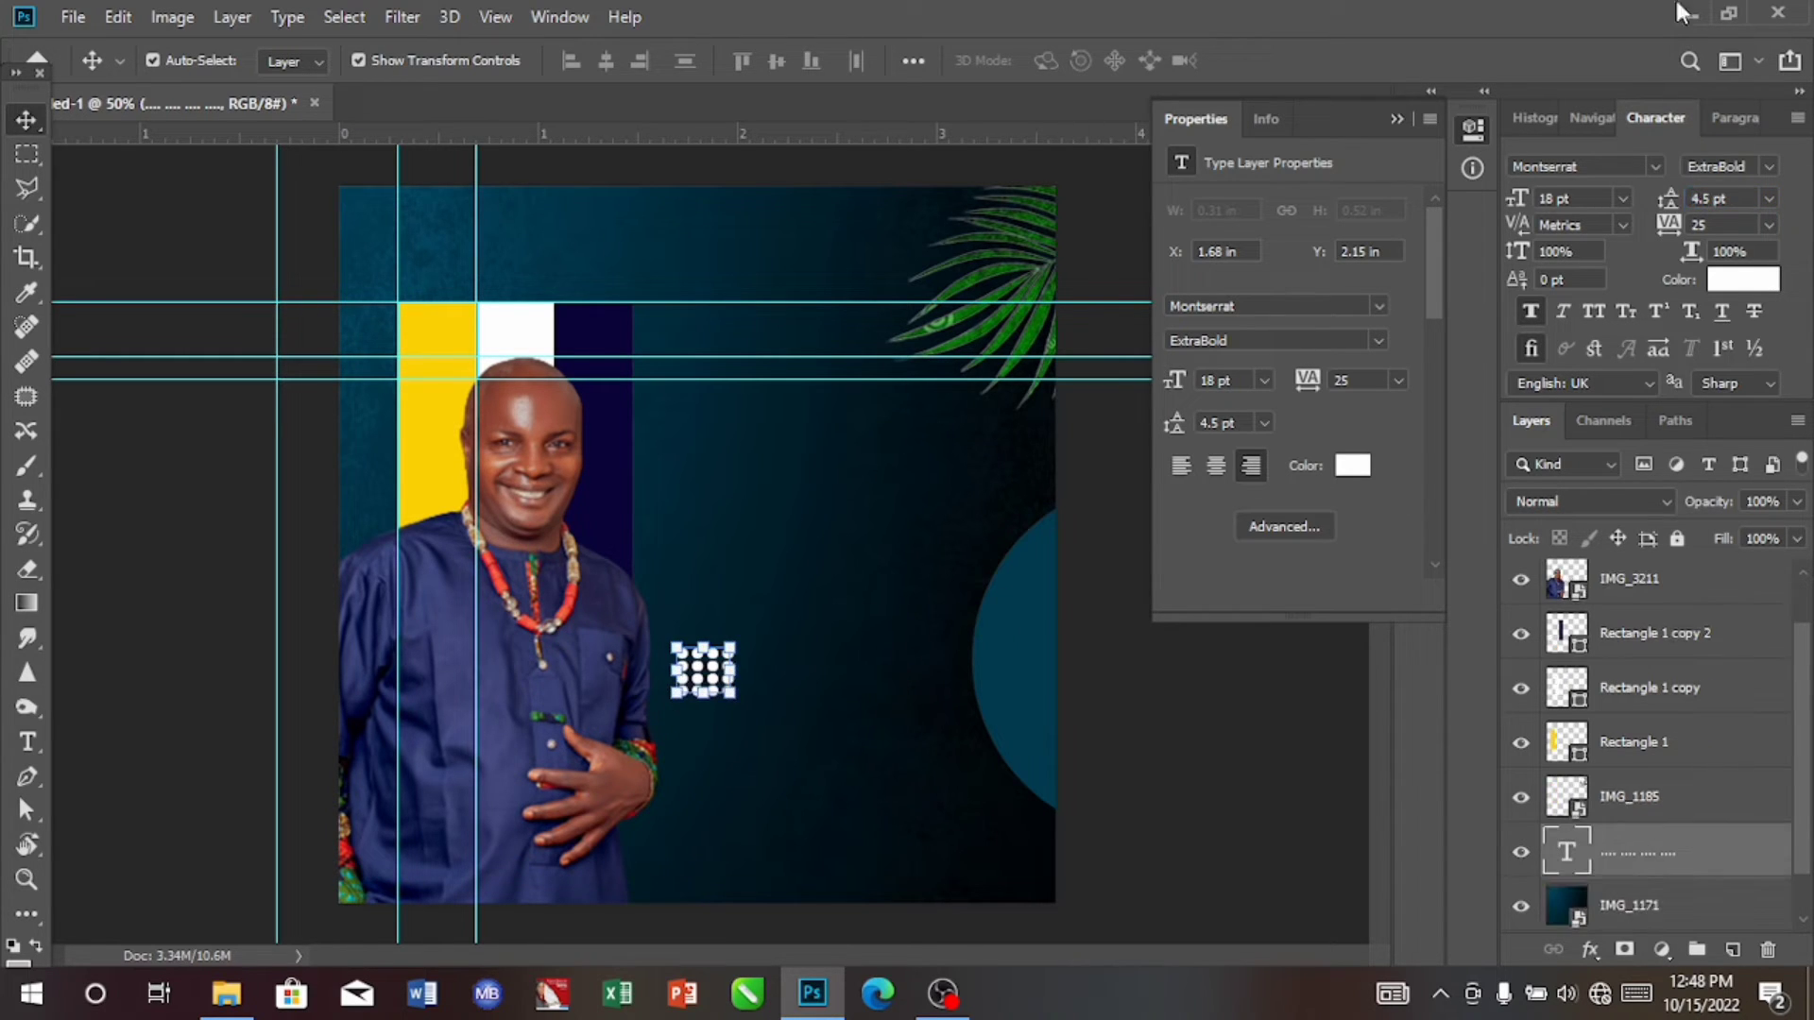
click(1767, 168)
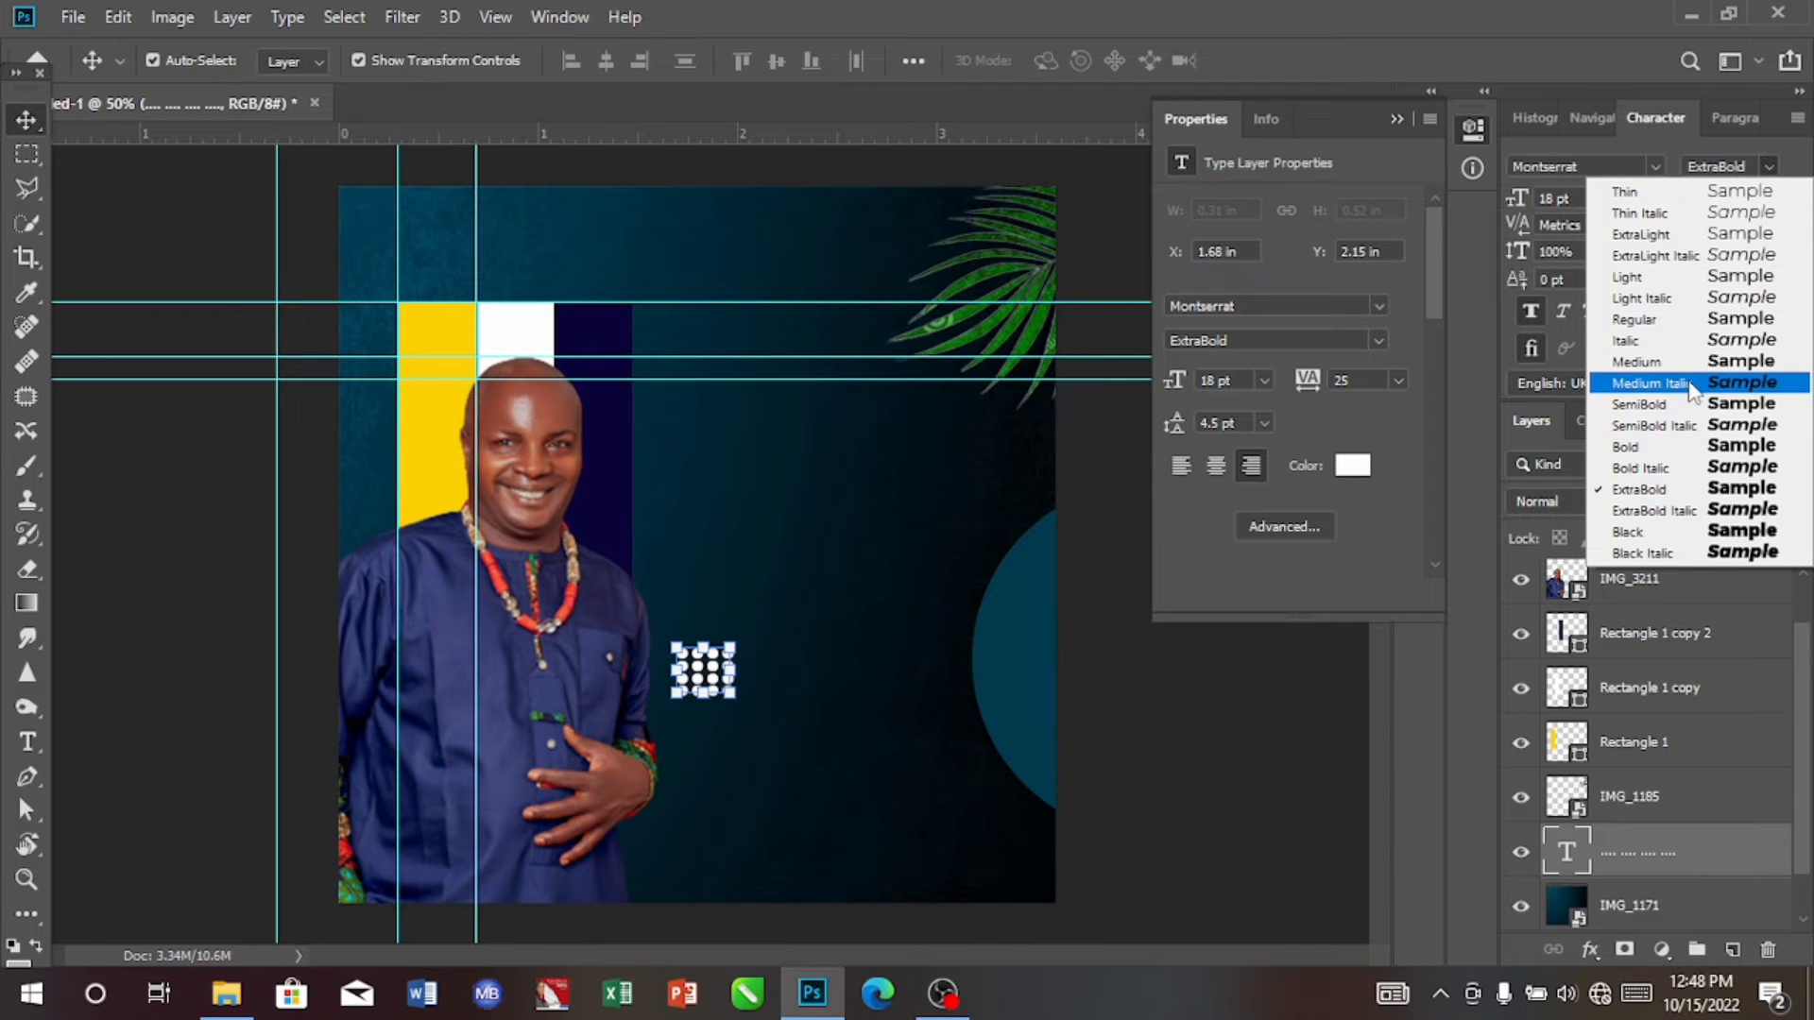
click(1669, 320)
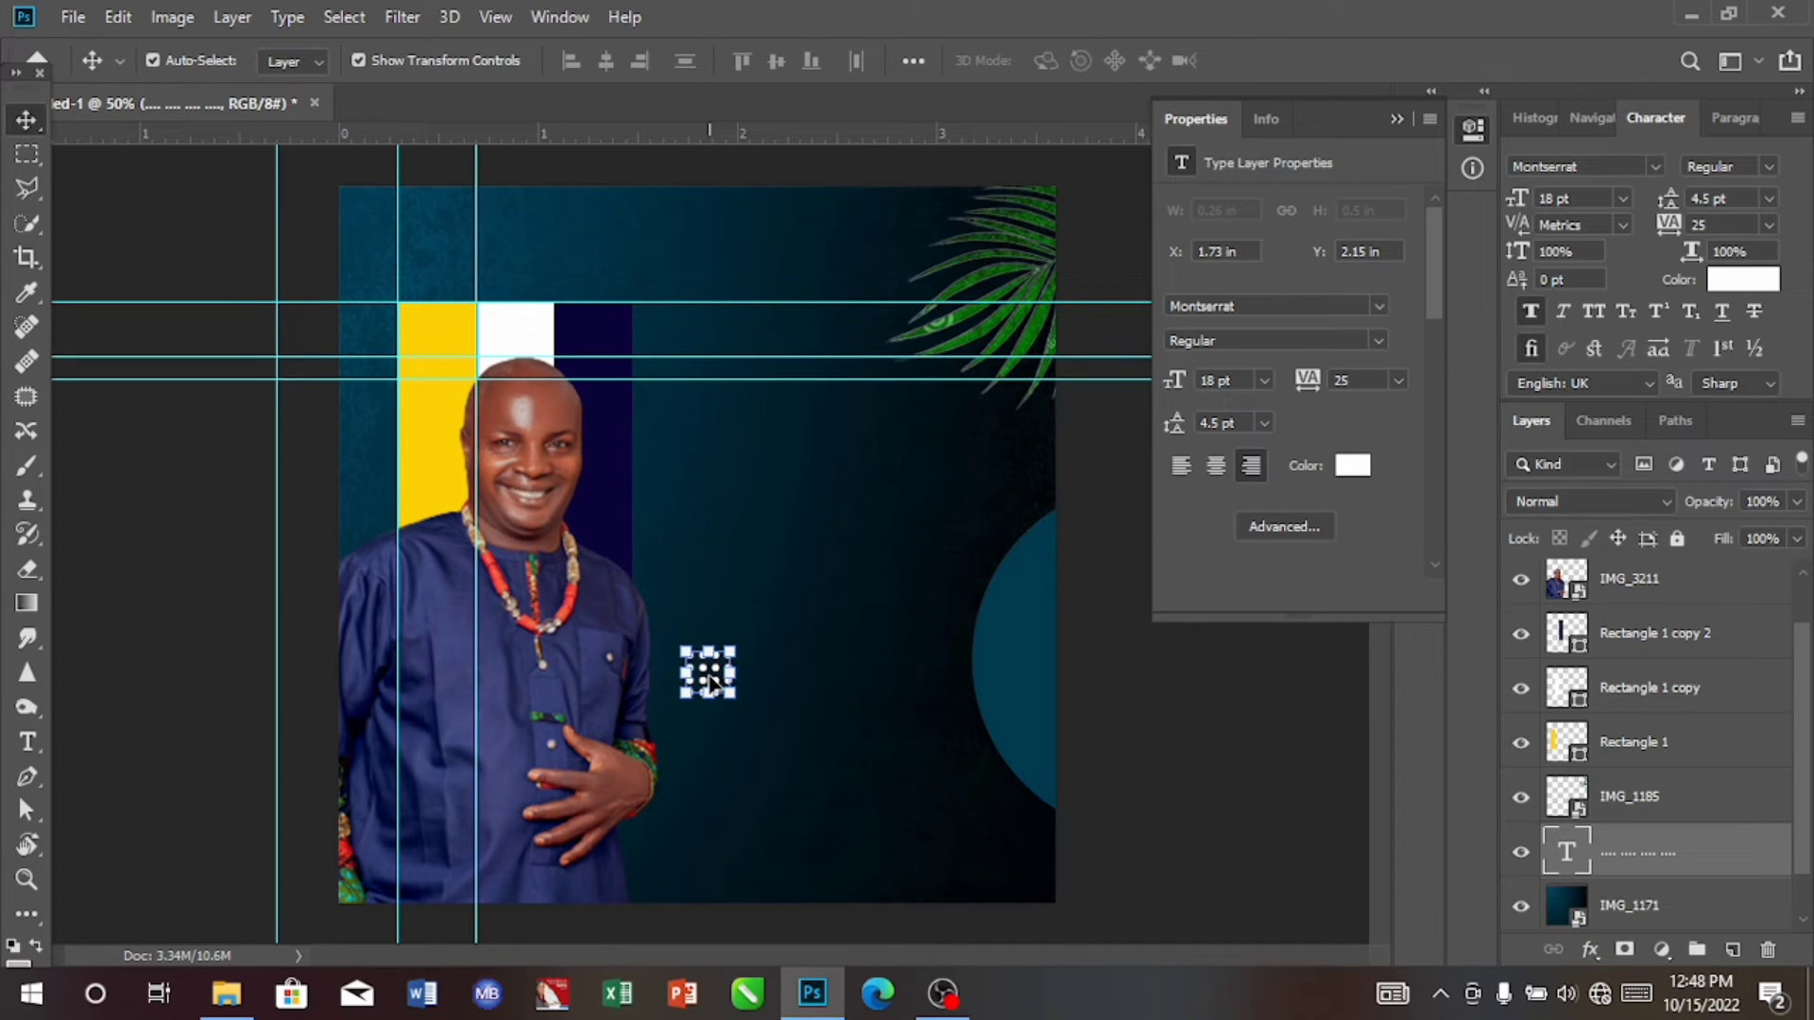
Step: Move the dot grid into the canvas's top left corner at about X 0.04 in, Y -0.08 in, and set its tracking to 0
drag(710, 676, 398, 251)
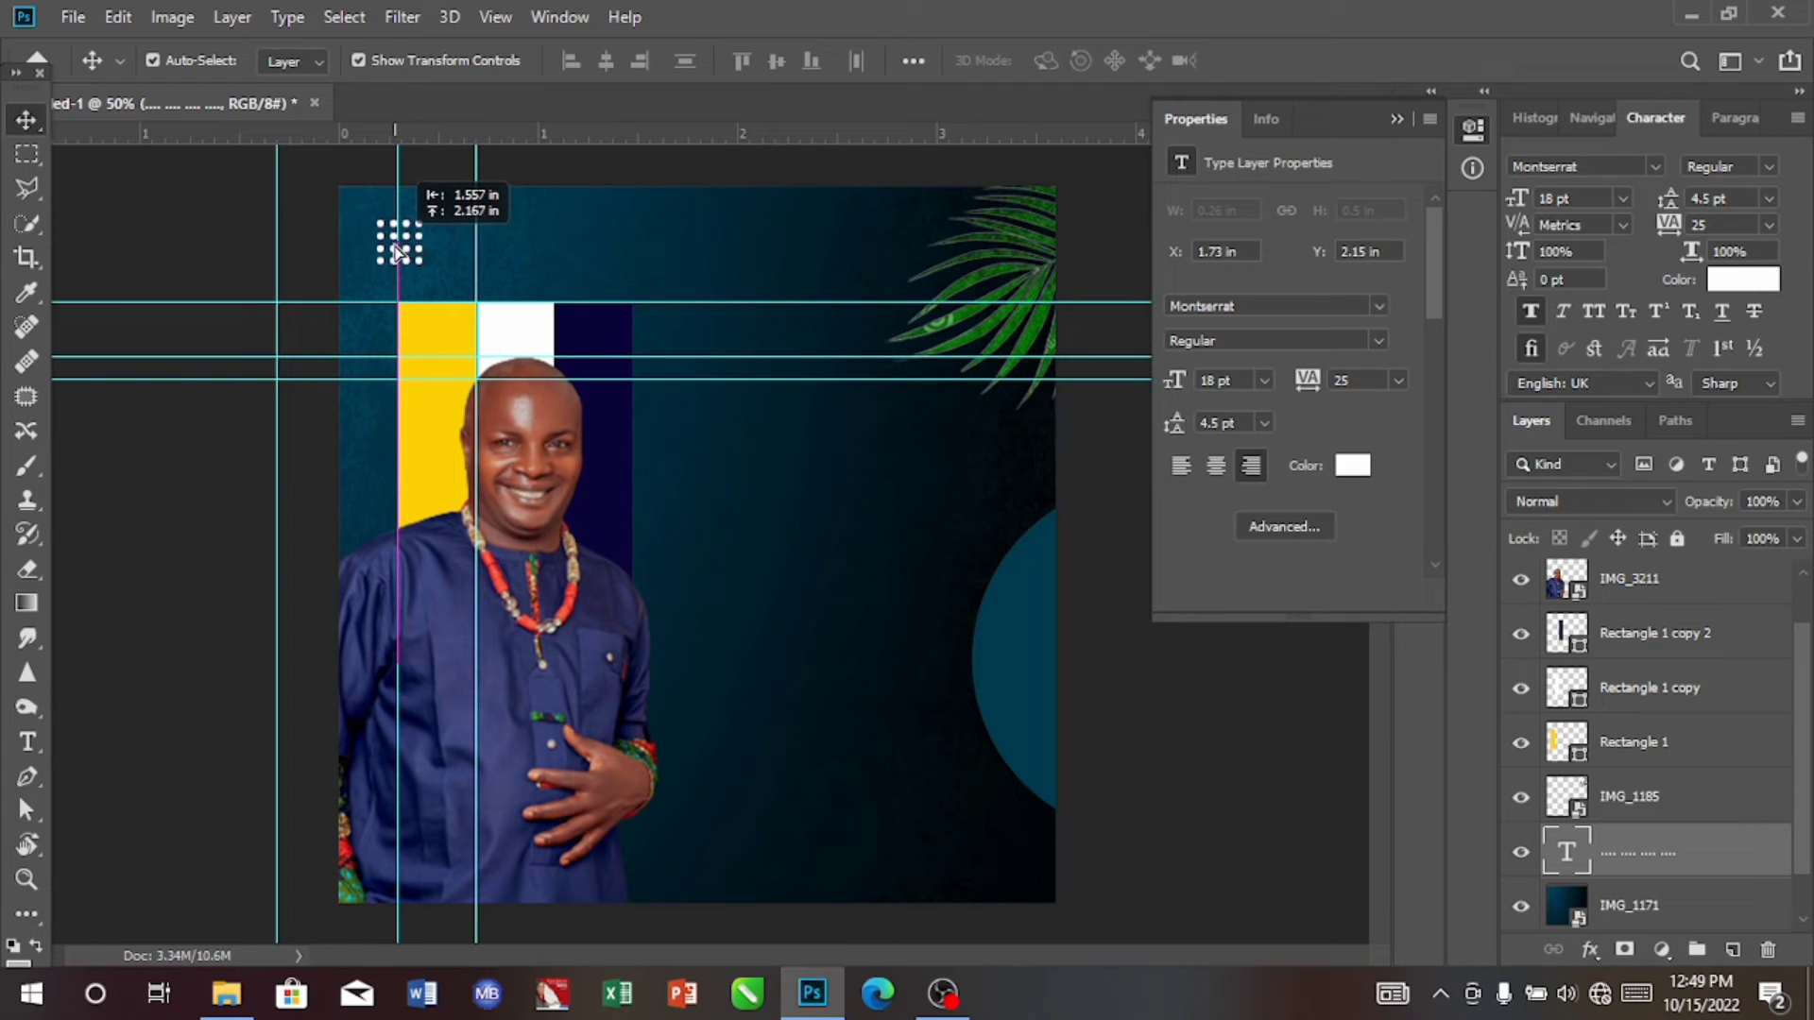
drag(398, 251, 374, 236)
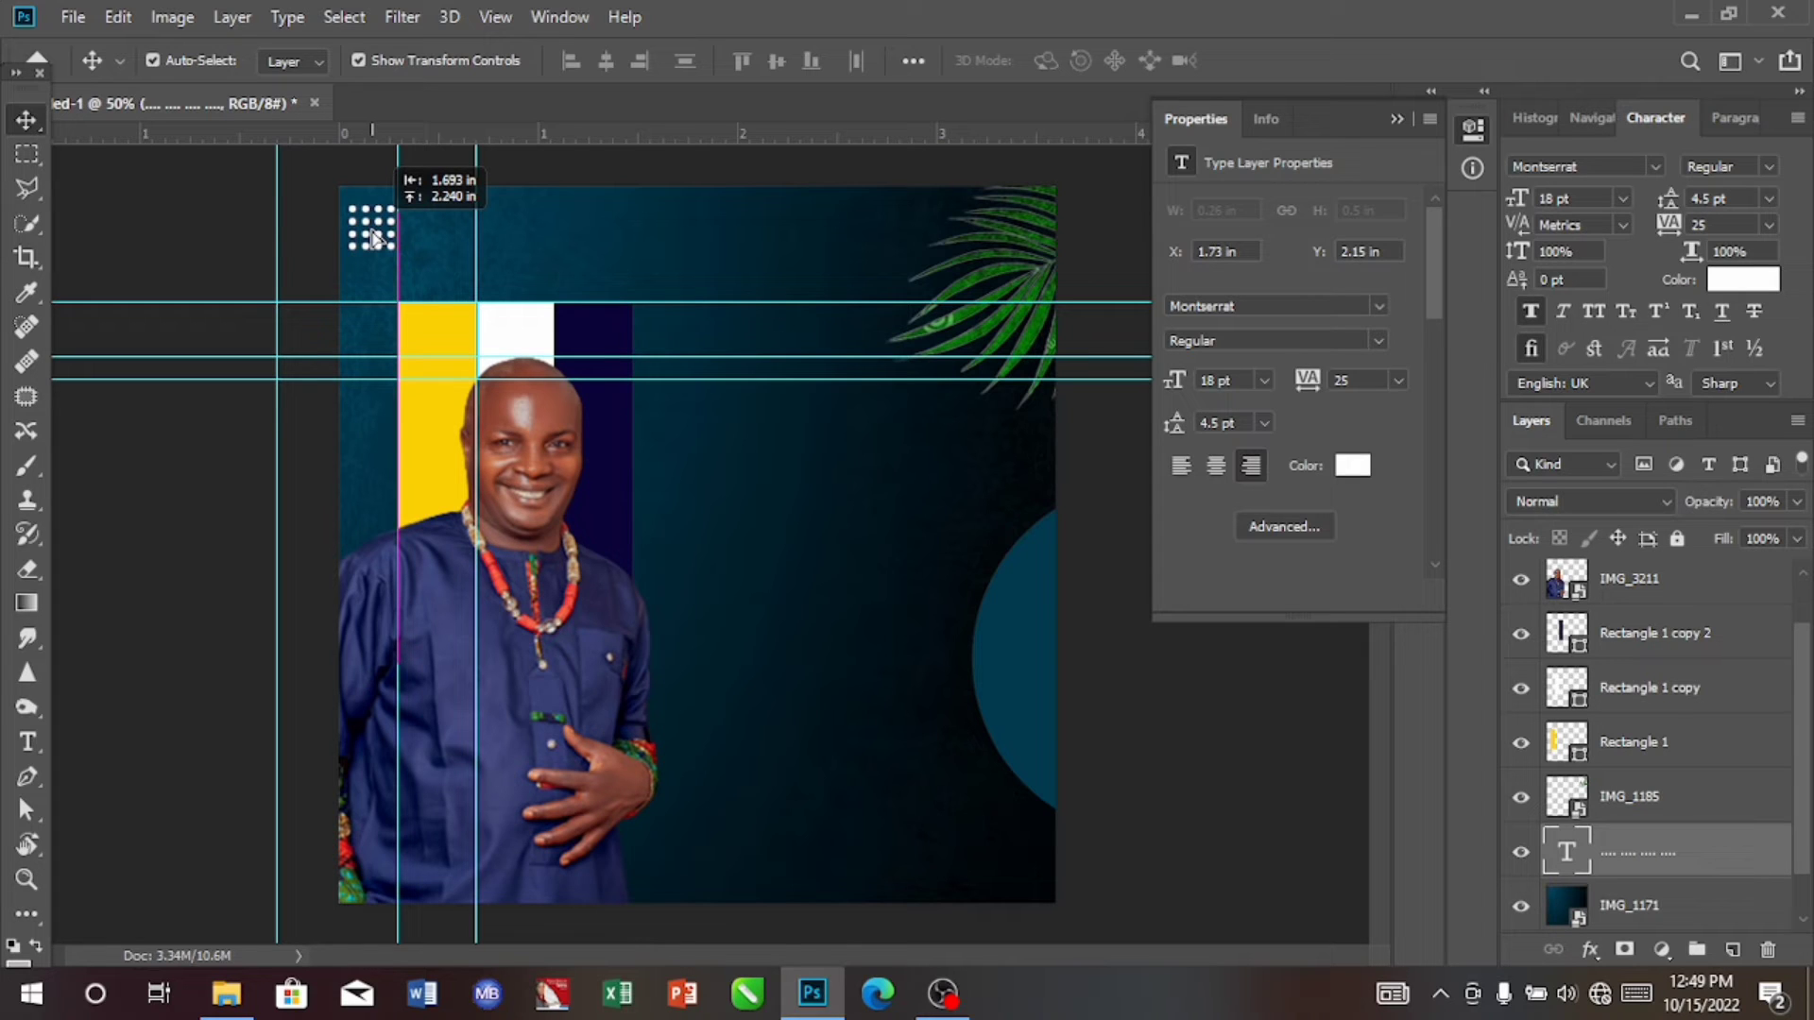
drag(374, 236, 372, 234)
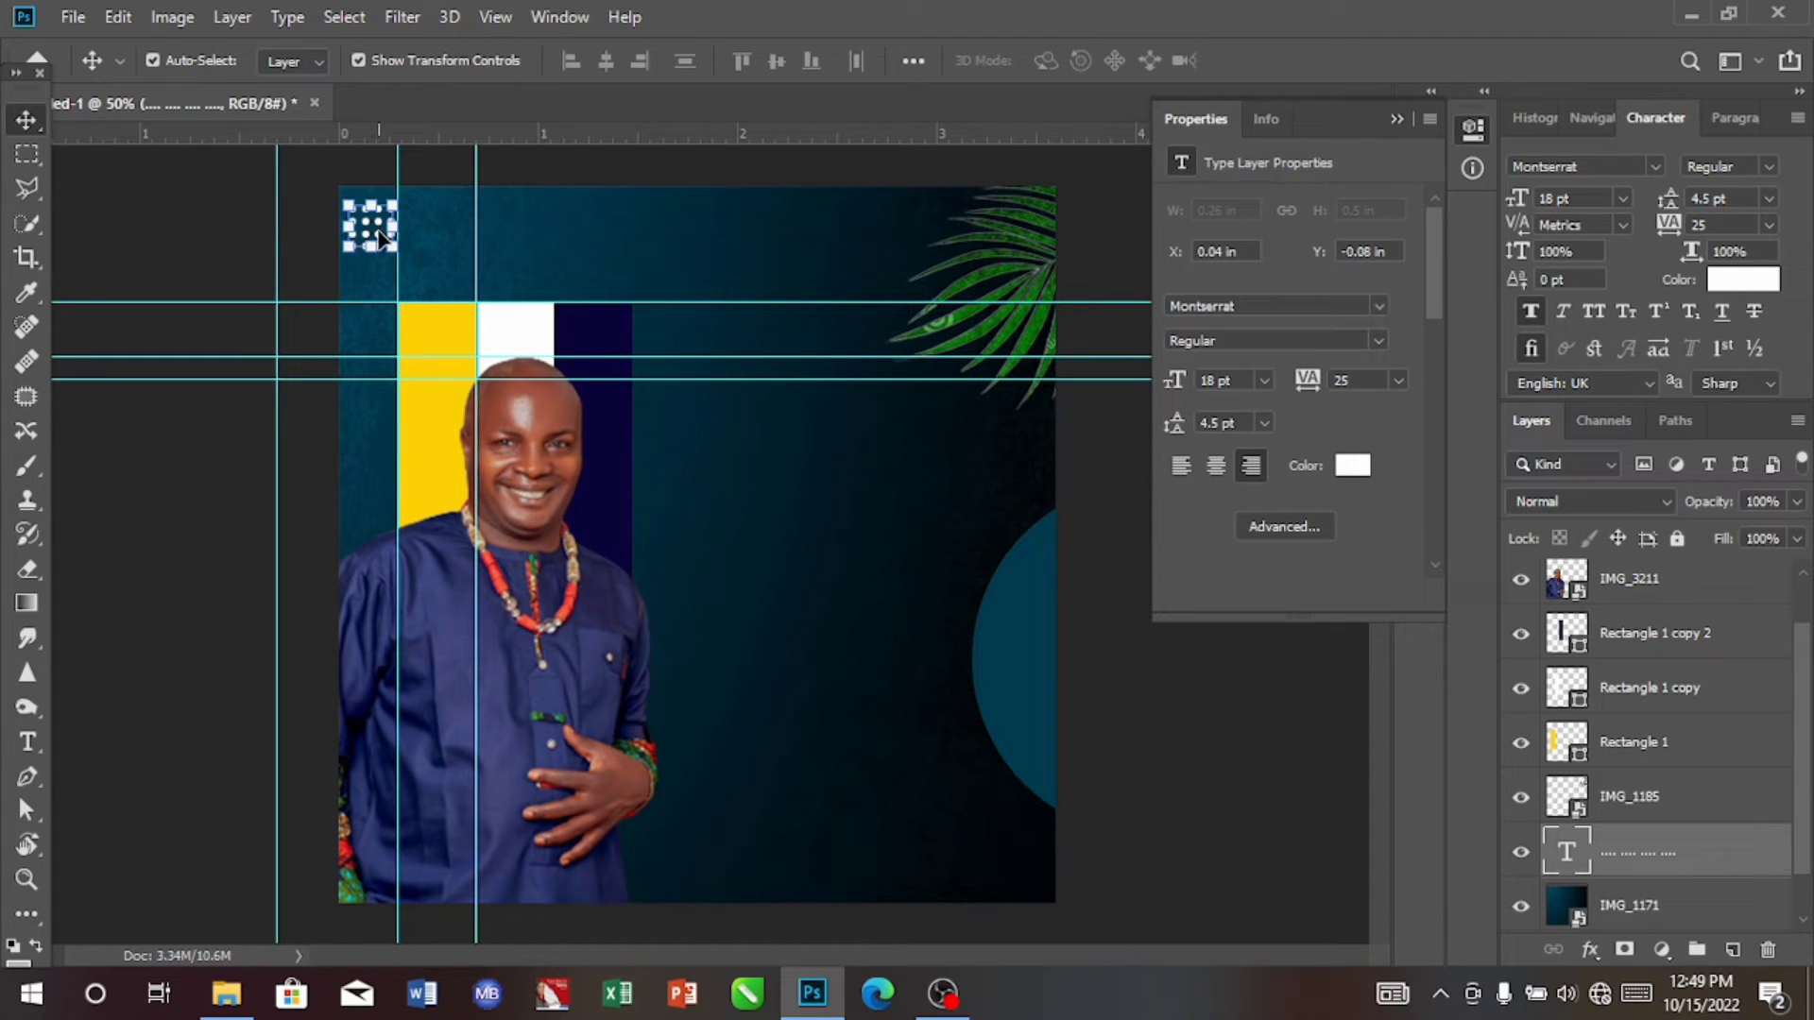
click(1767, 223)
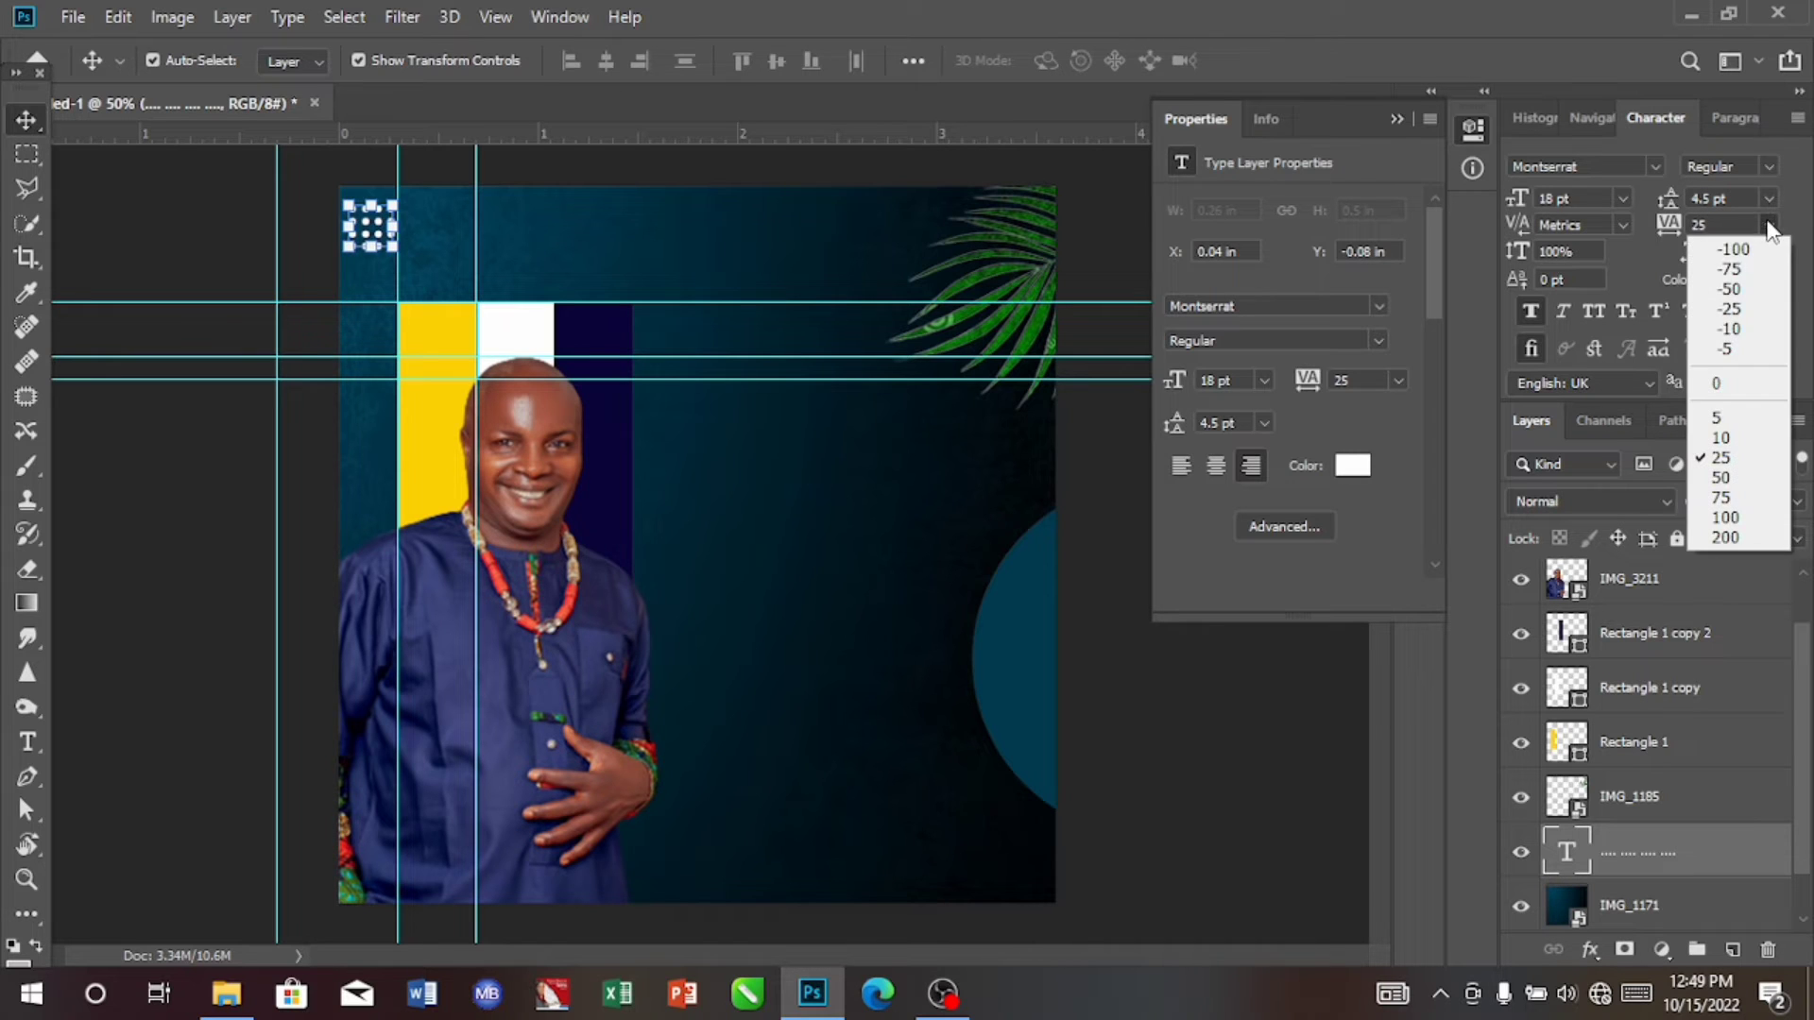
click(1731, 384)
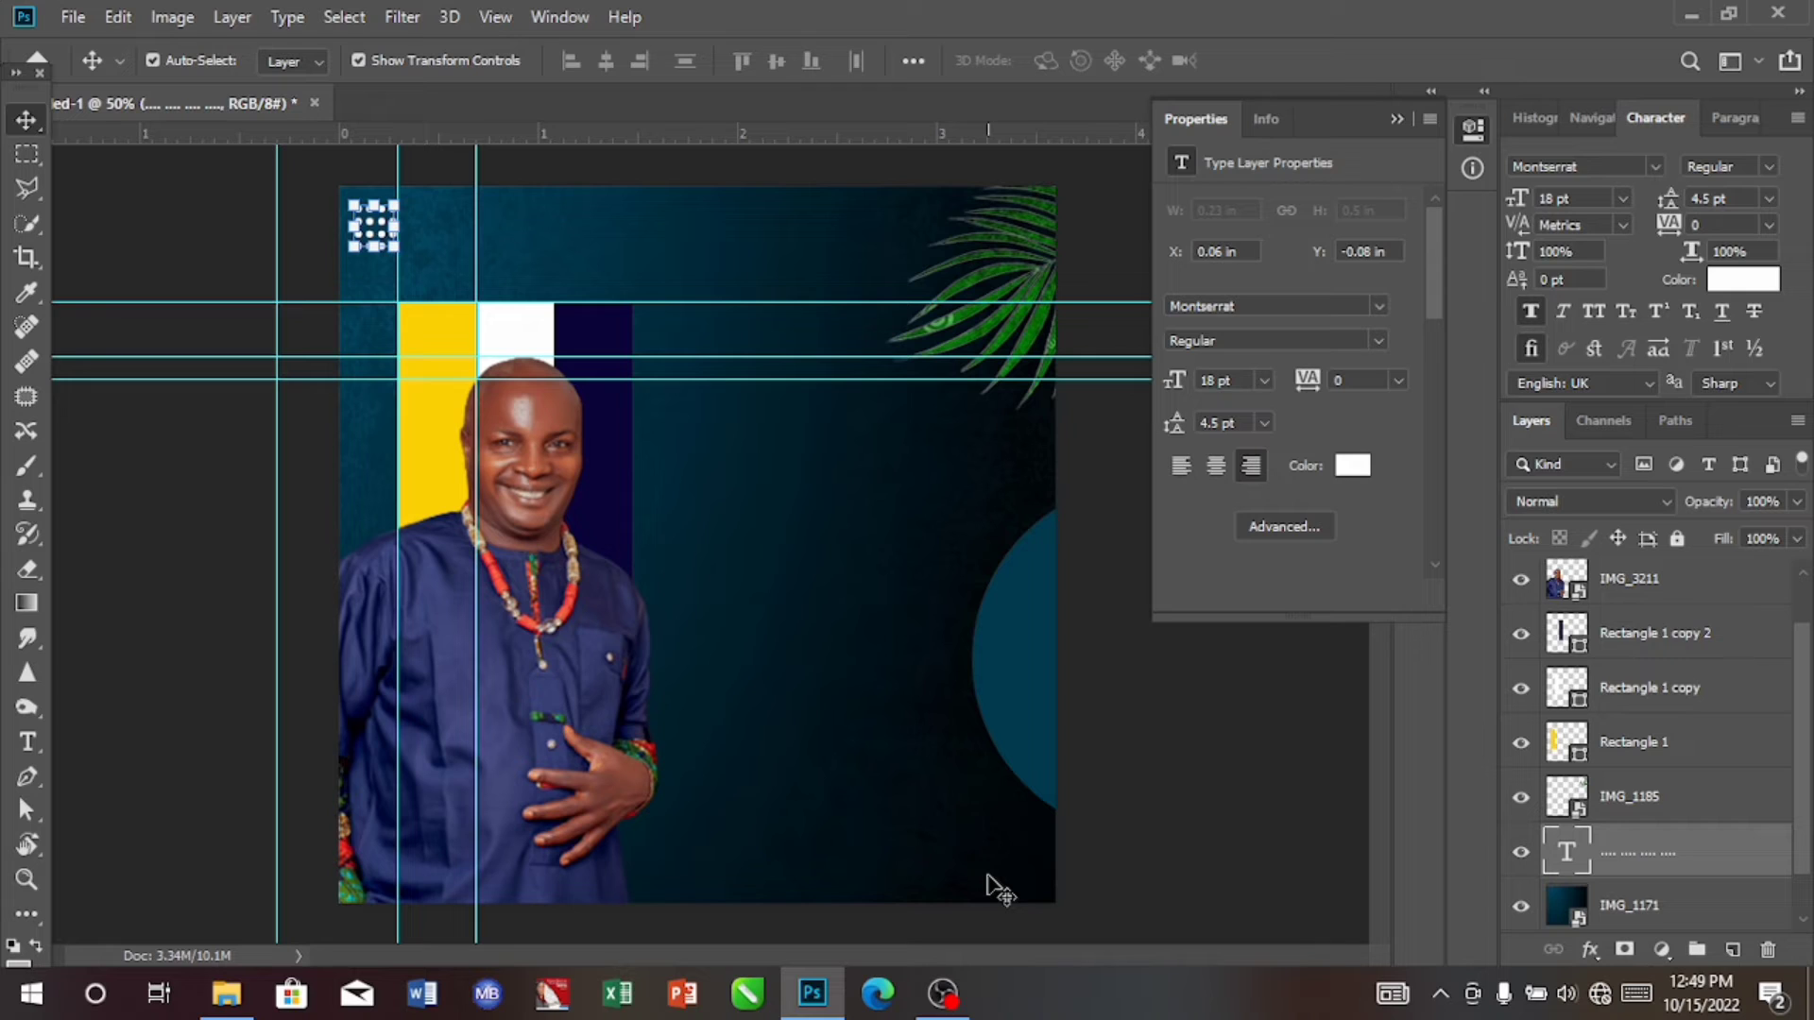
Step: Duplicate the dot grid and move the copy to the canvas's bottom right corner at about X 3.29 in, Y 3.02 in
key(ctrl)
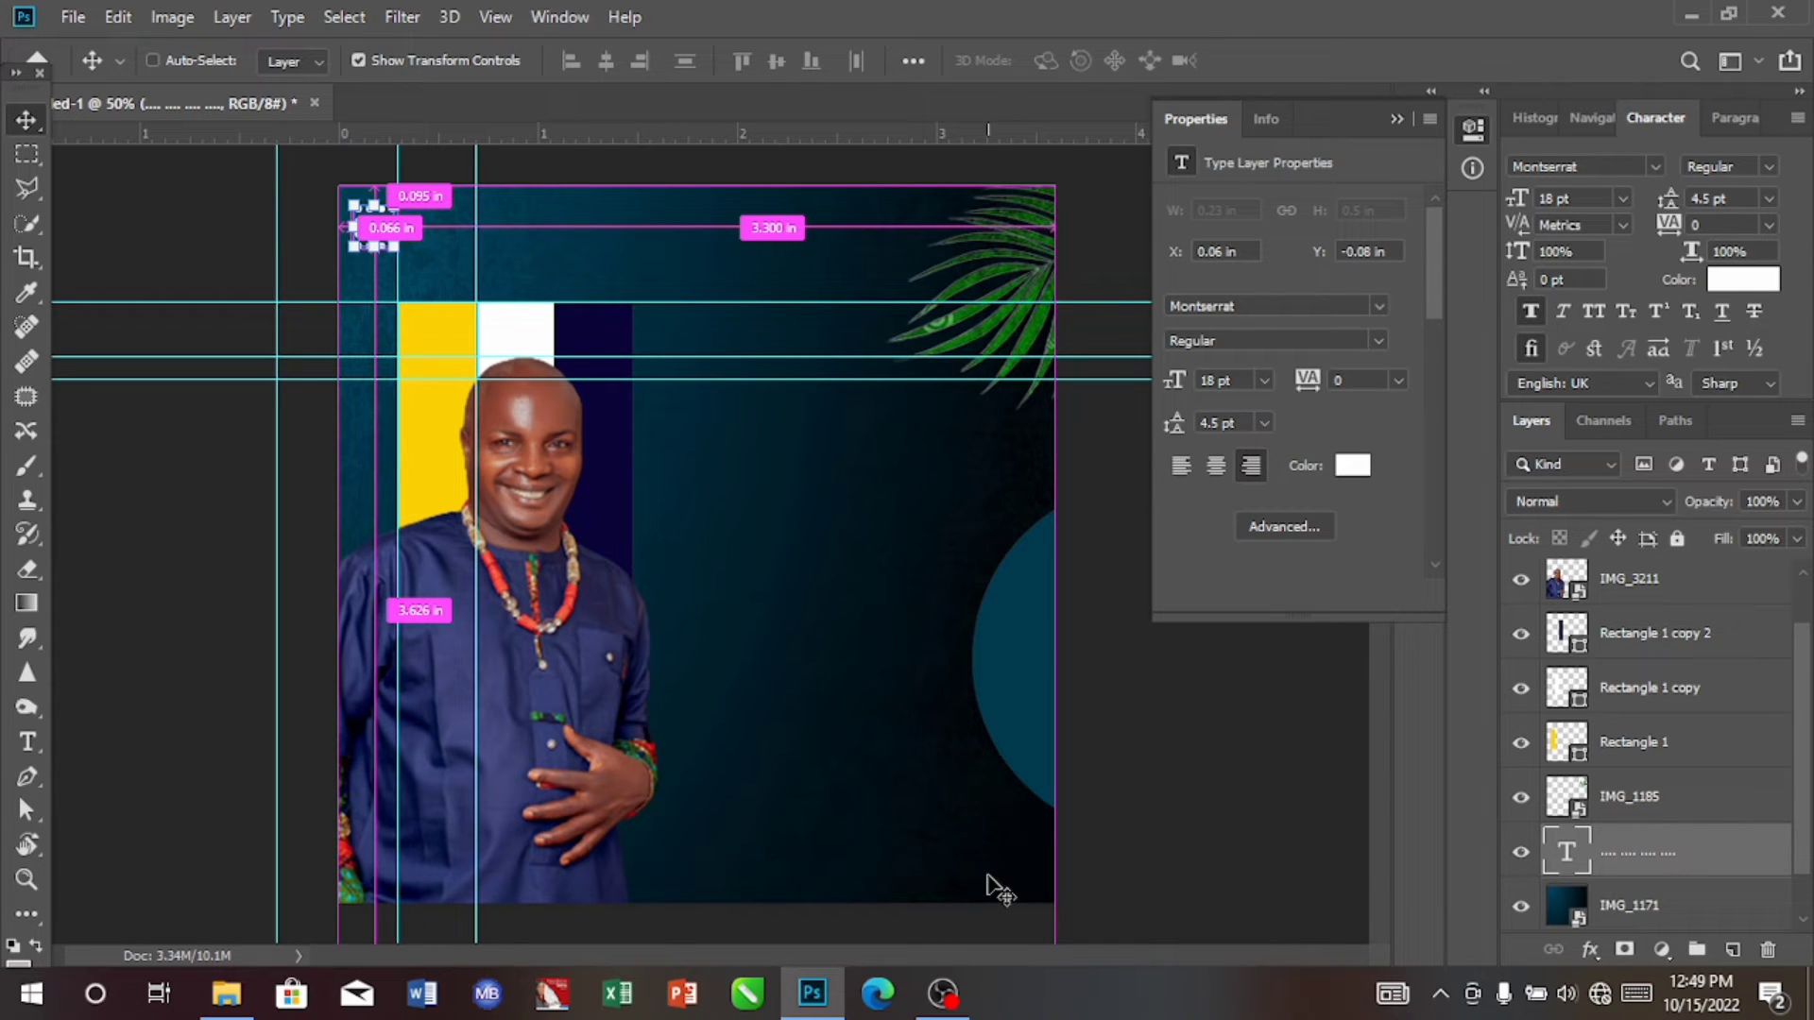
key(ctrl+j)
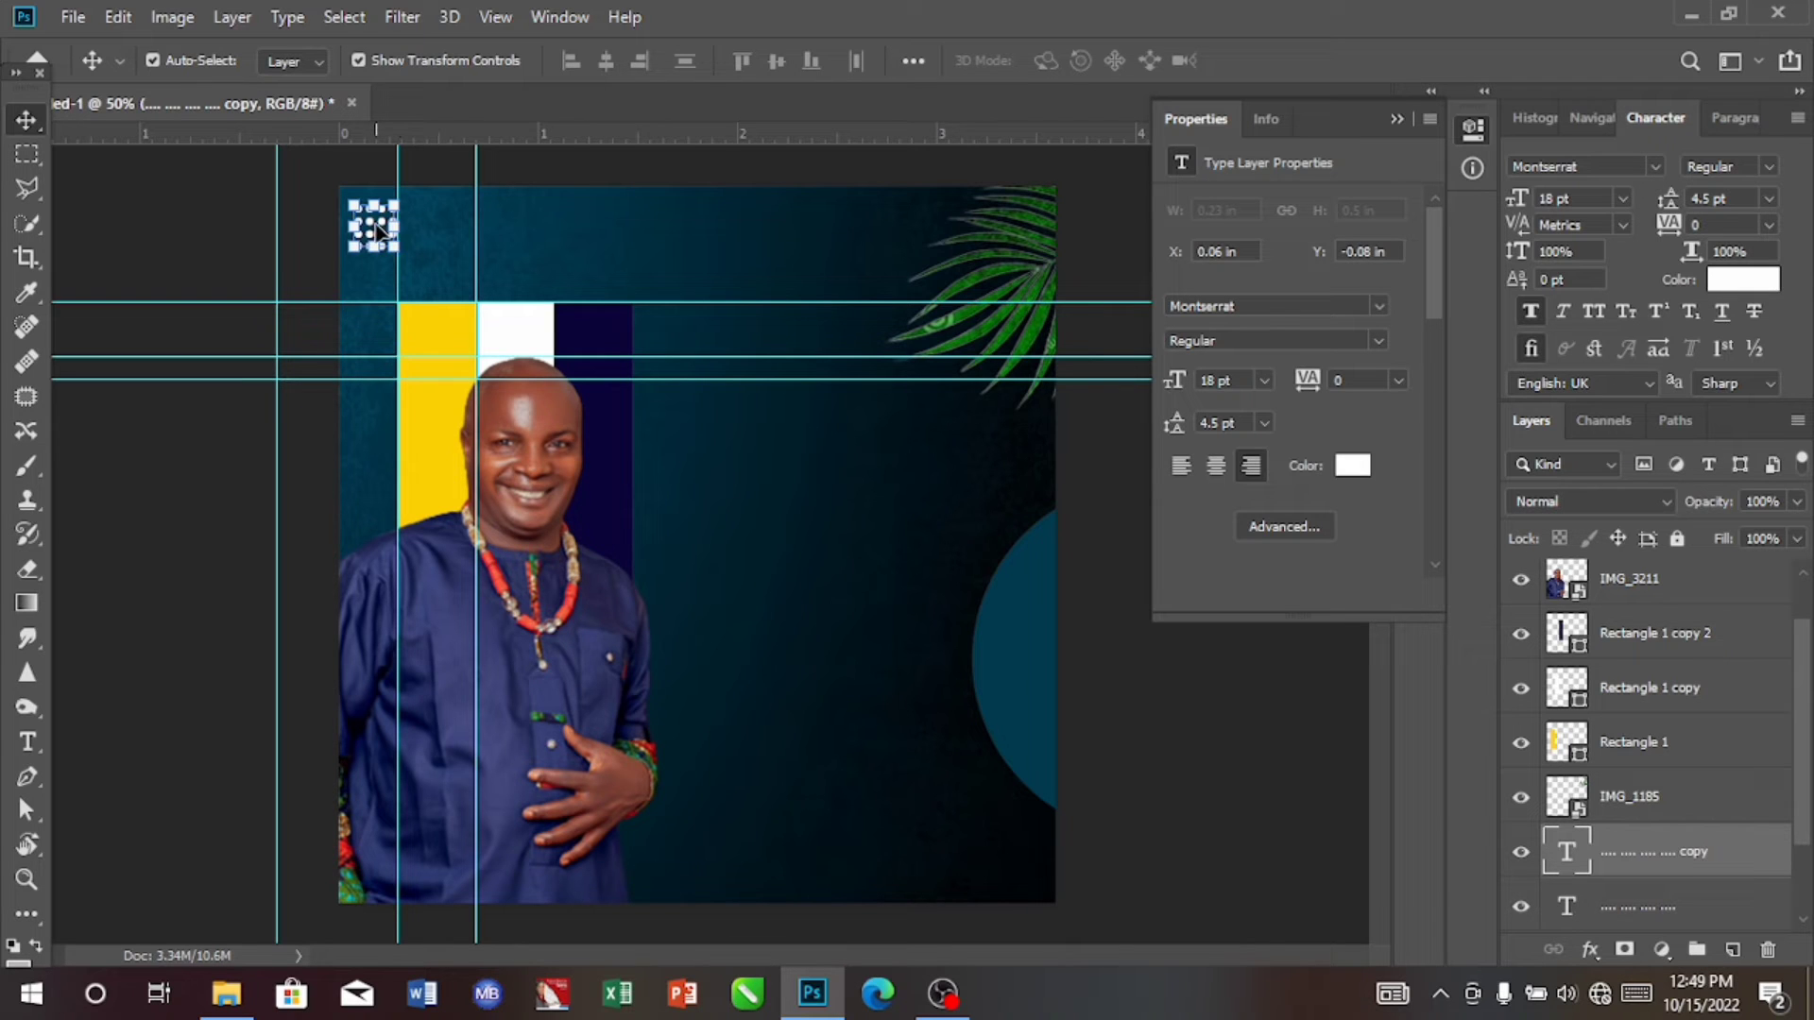
drag(378, 229, 1017, 855)
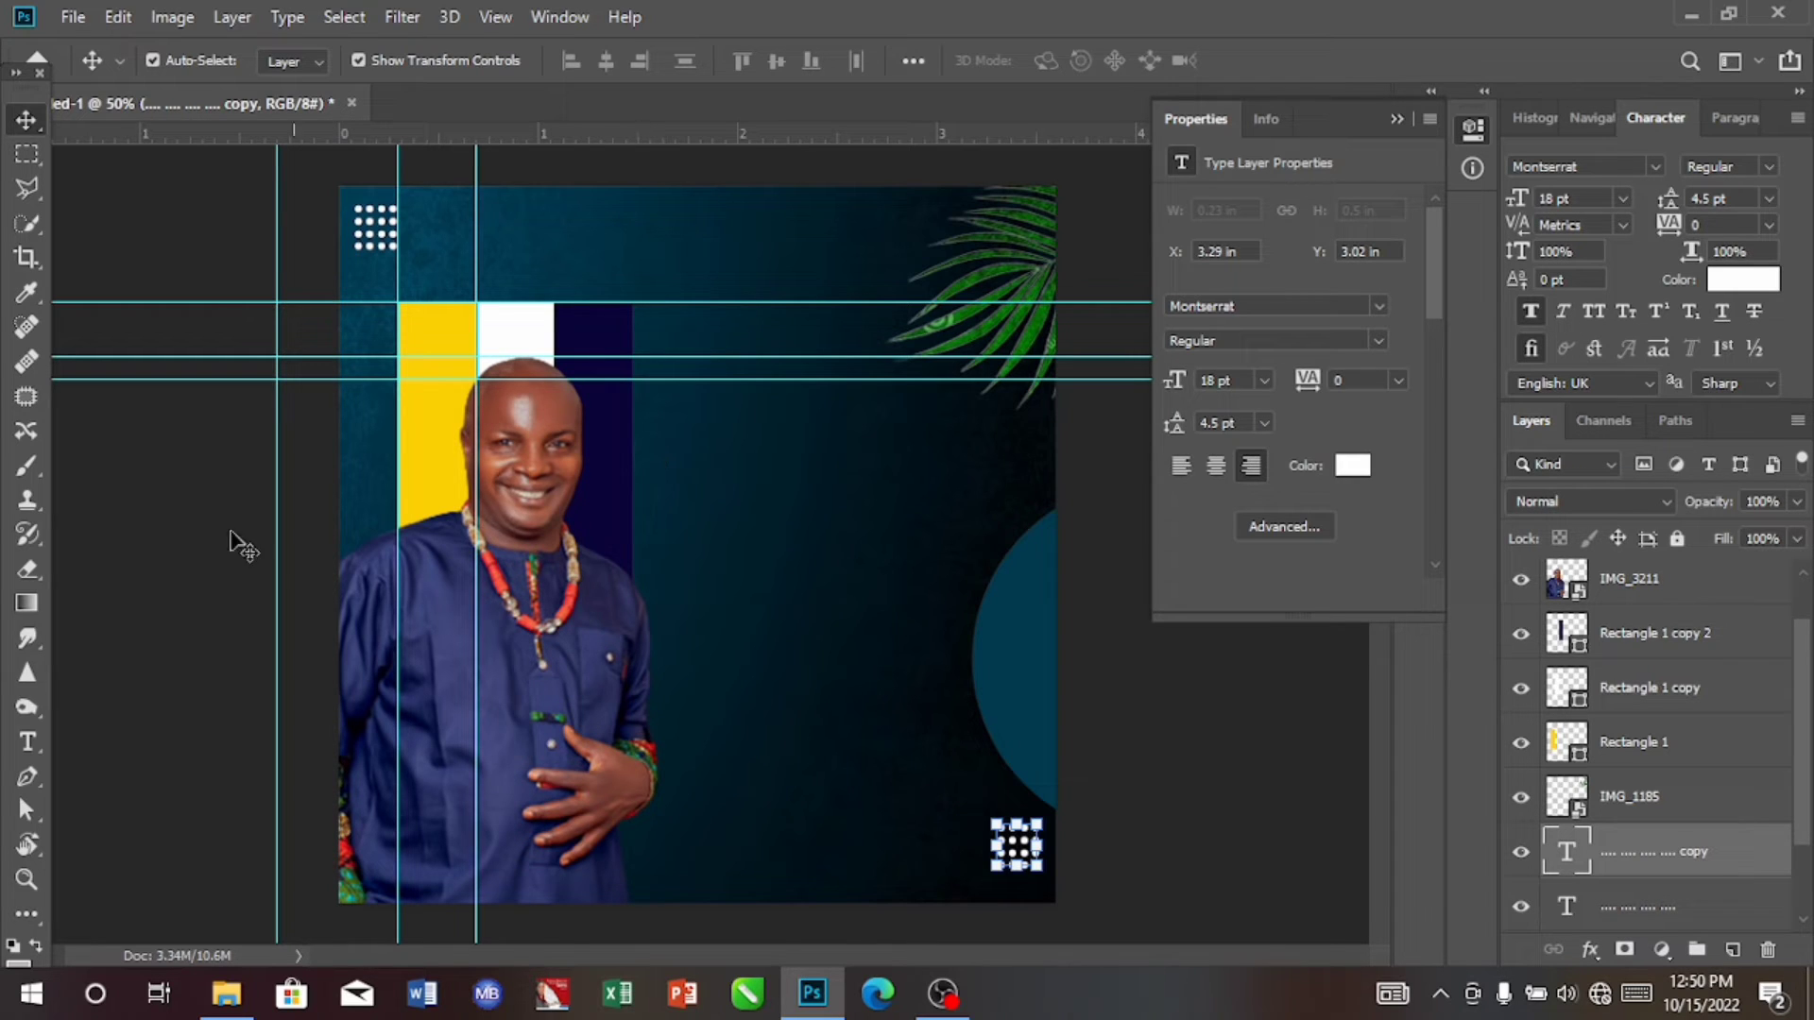
Step: Add the text HAPPY beside the portrait and colour it yellow fdd106 sampled from the yellow bar
click(28, 743)
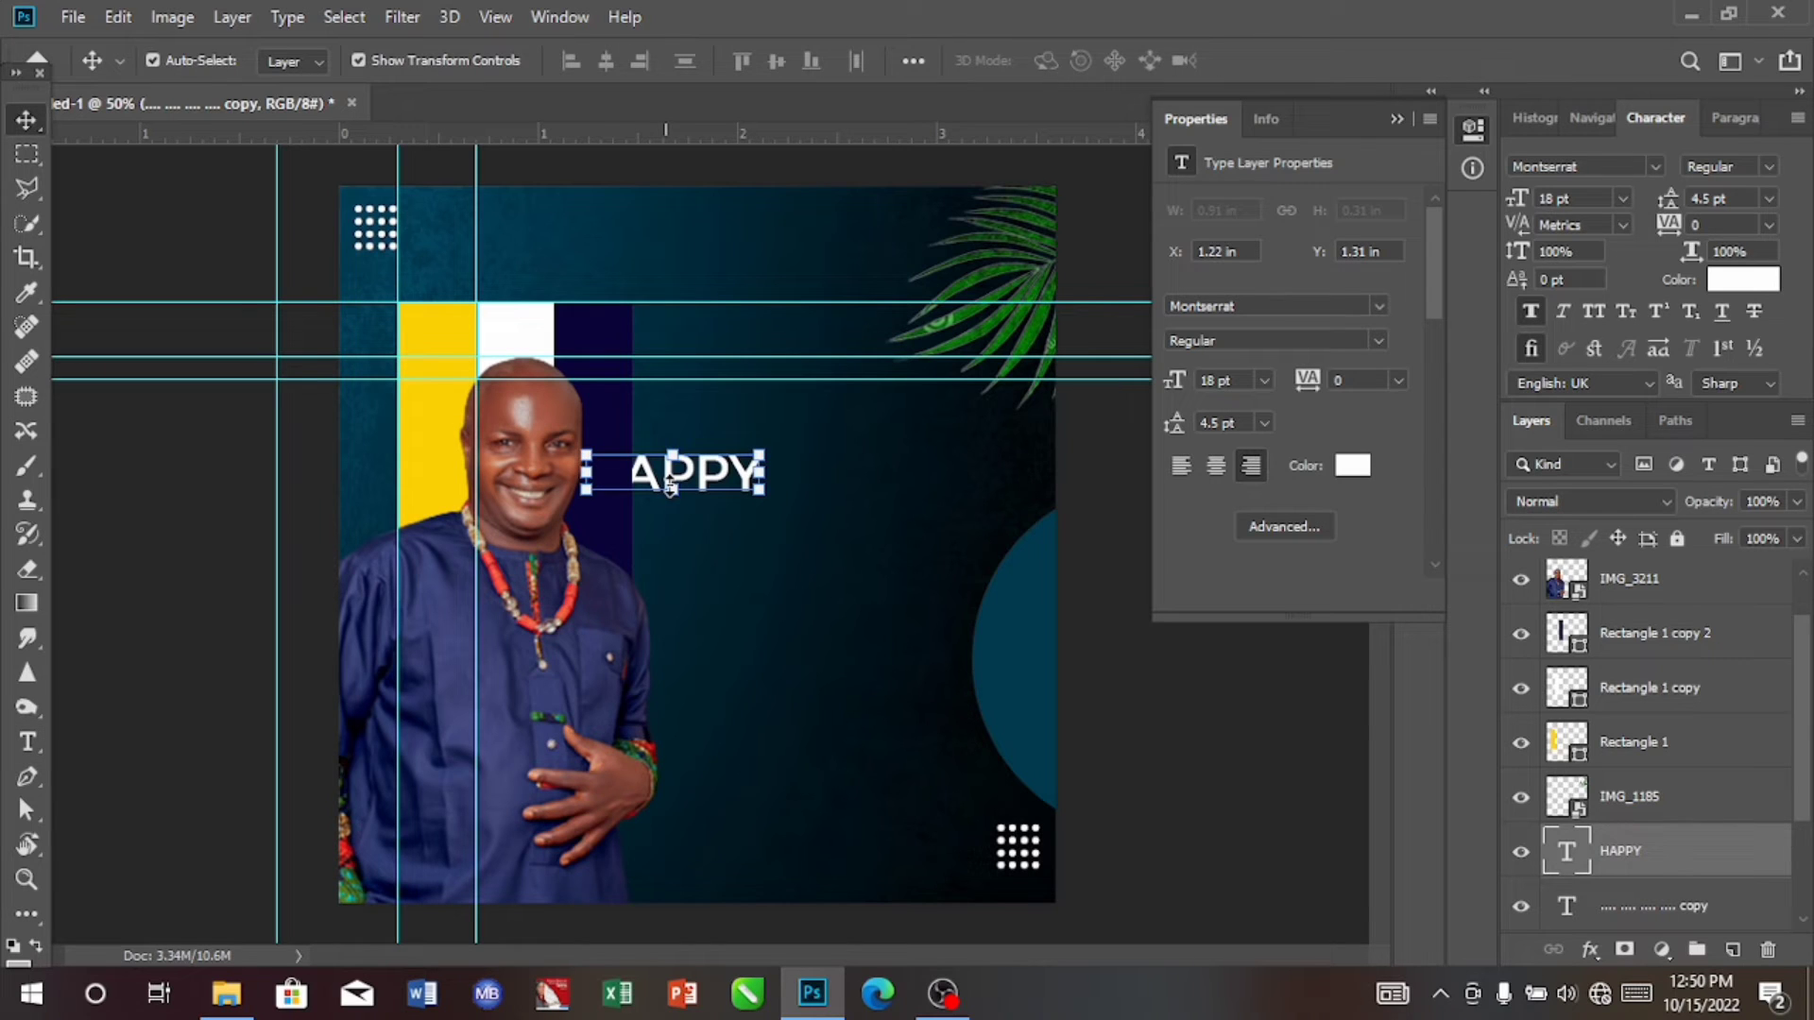
click(1750, 282)
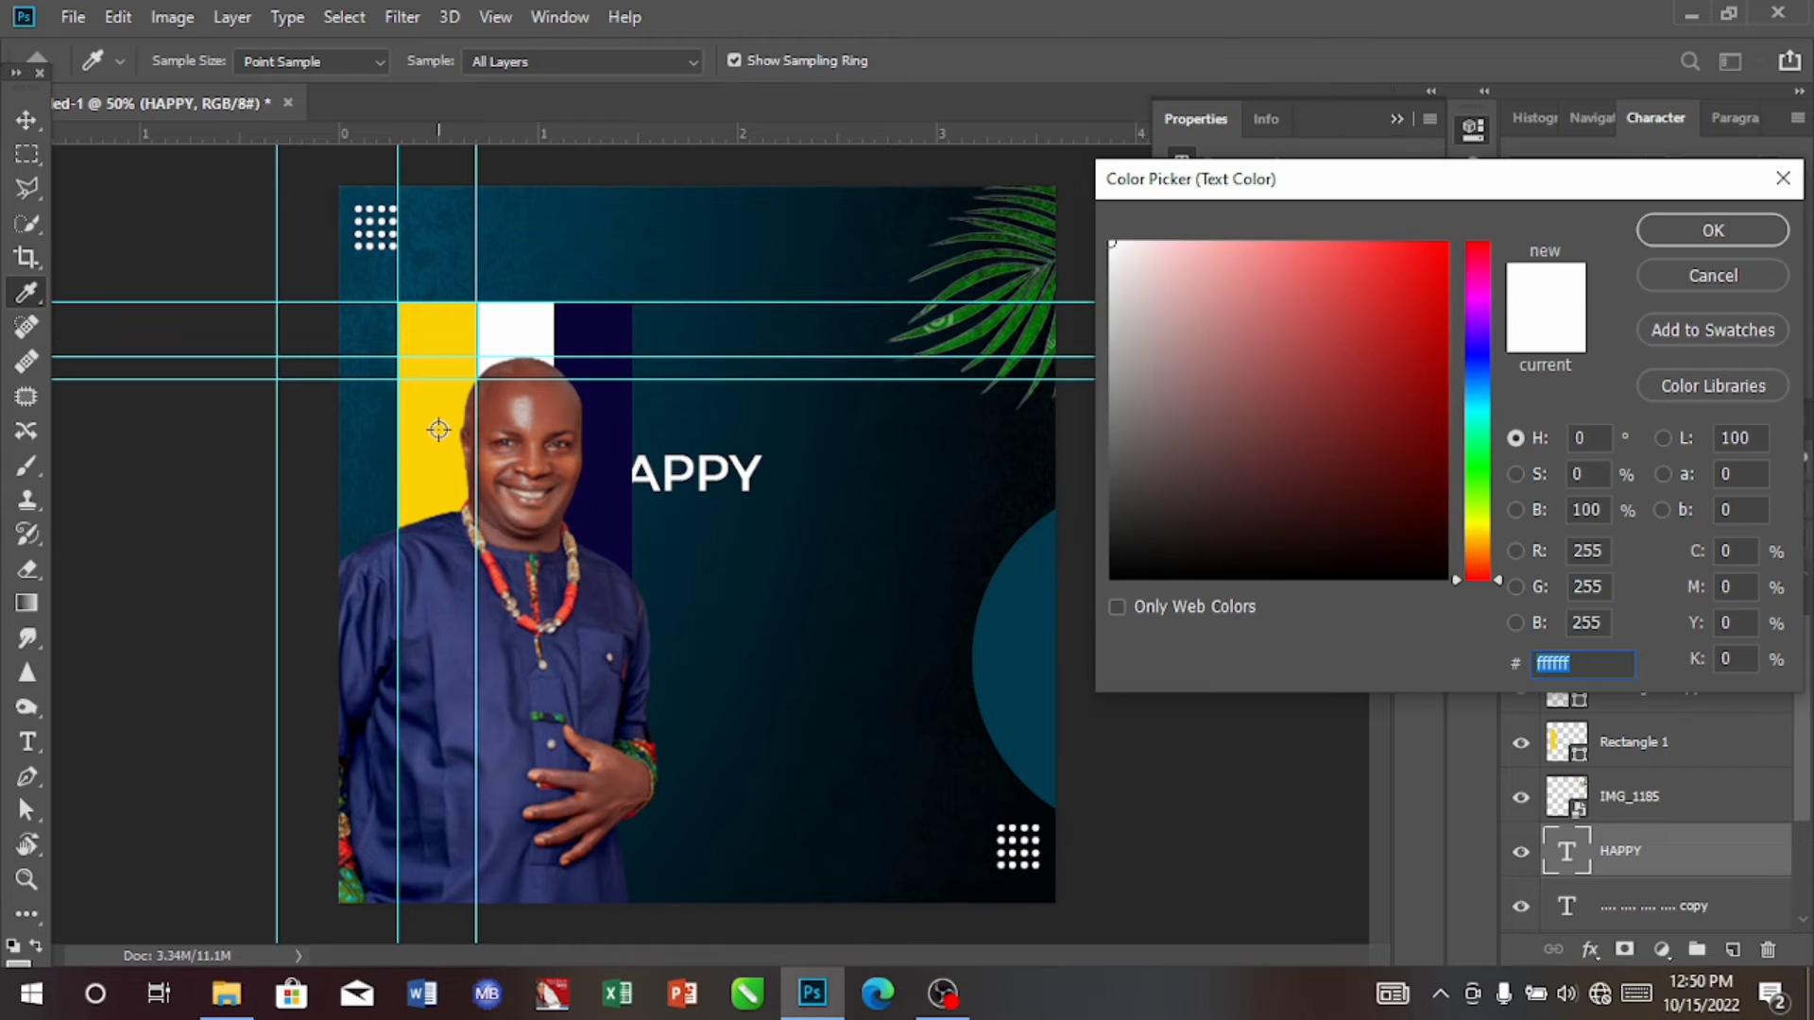
click(439, 429)
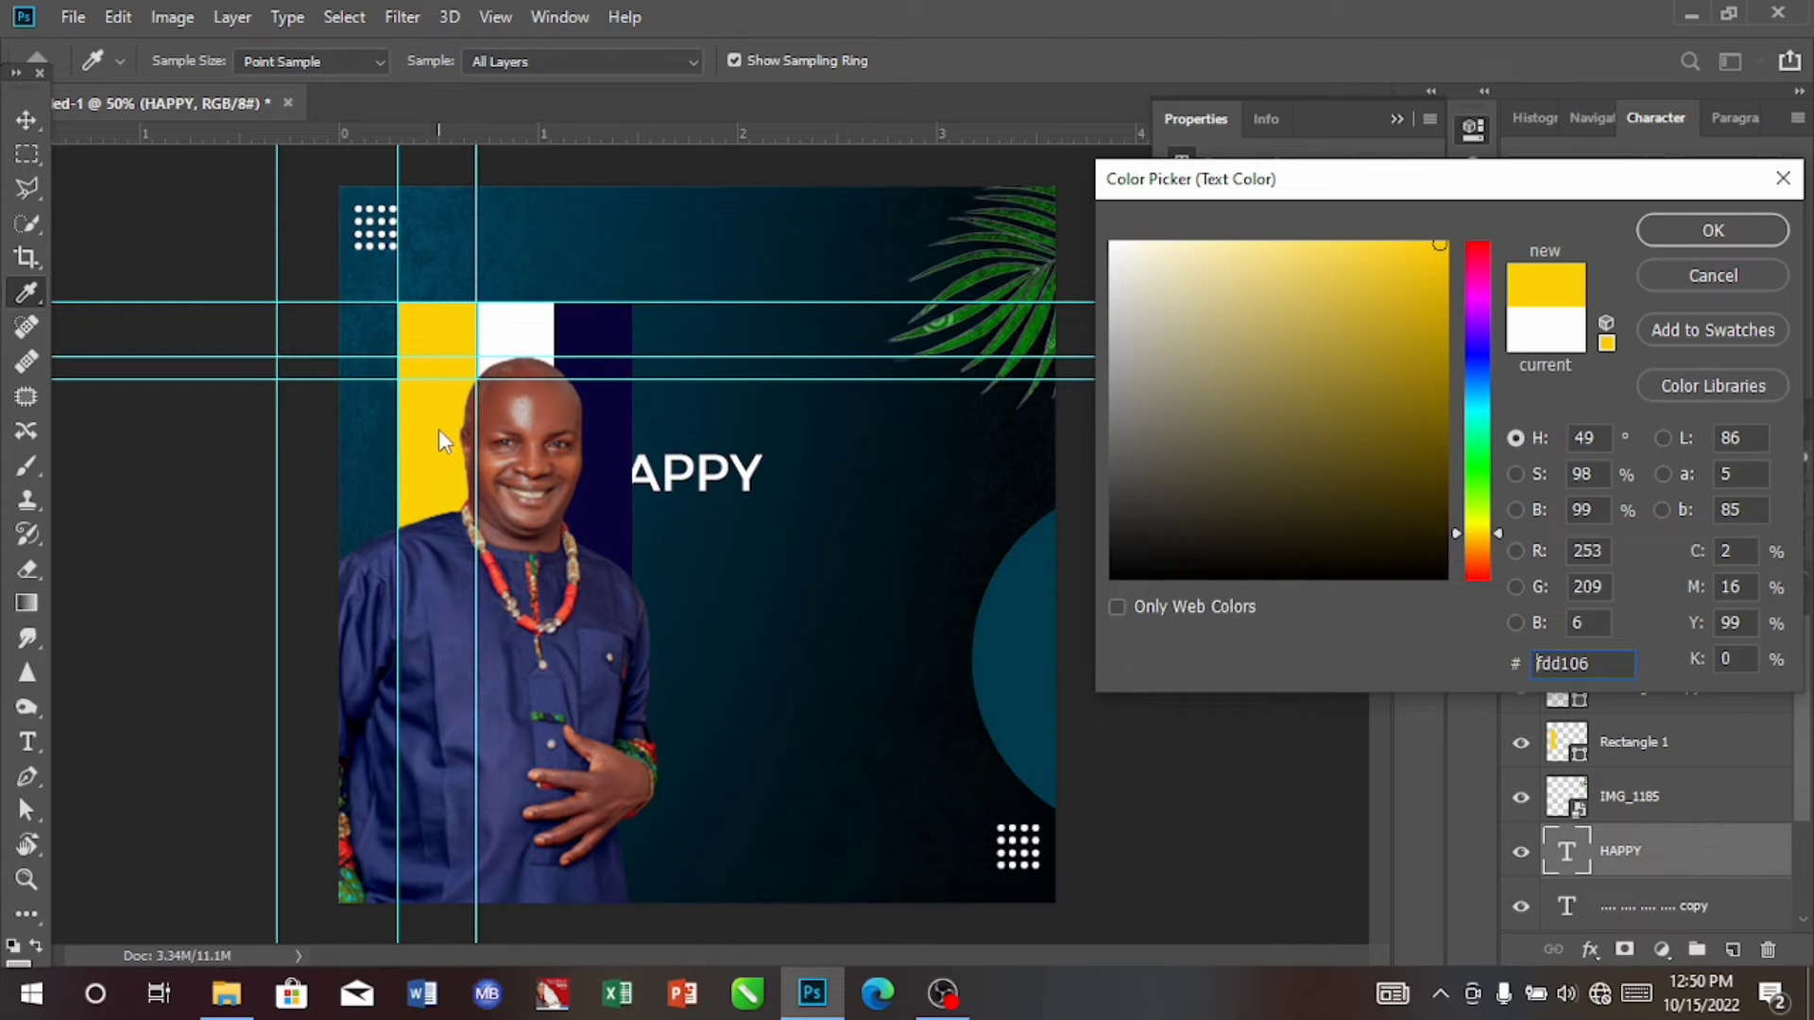
click(1683, 232)
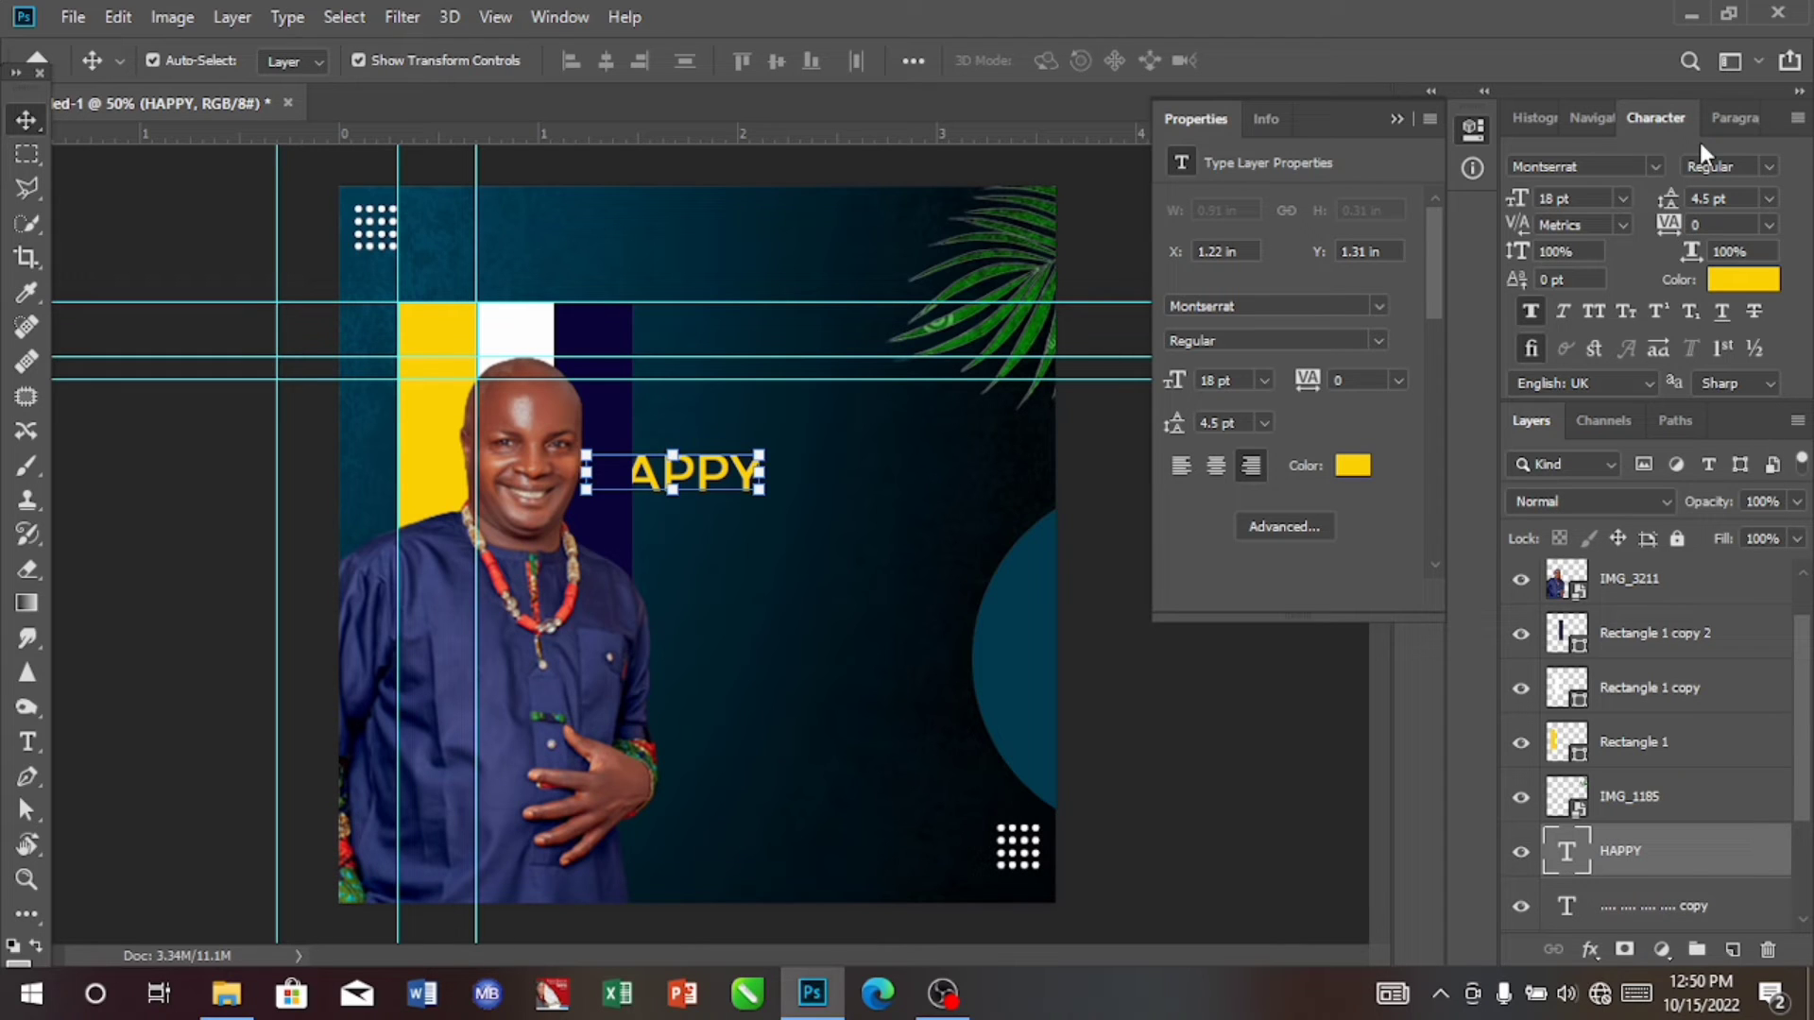
Step: Set the HAPPY text to Bold 10 pt and move it below the palm leaf at about X 2.66 in, Y 1.02 in
click(1771, 167)
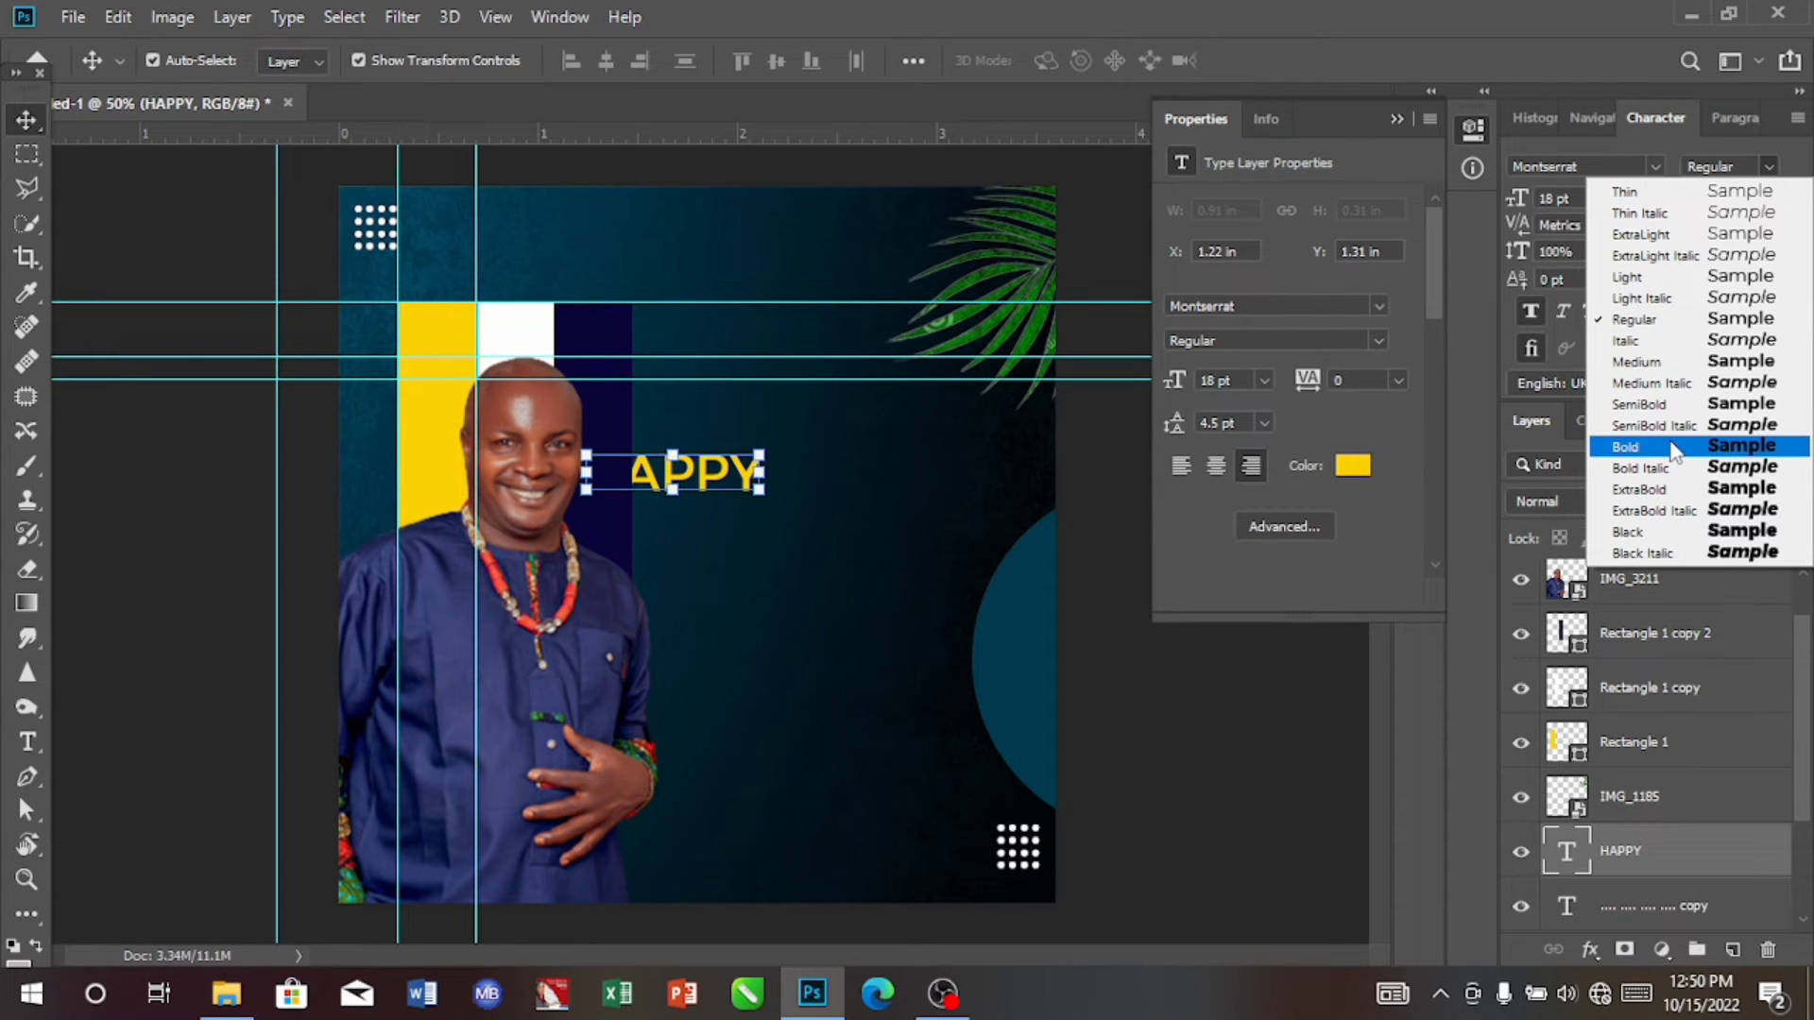
click(1670, 450)
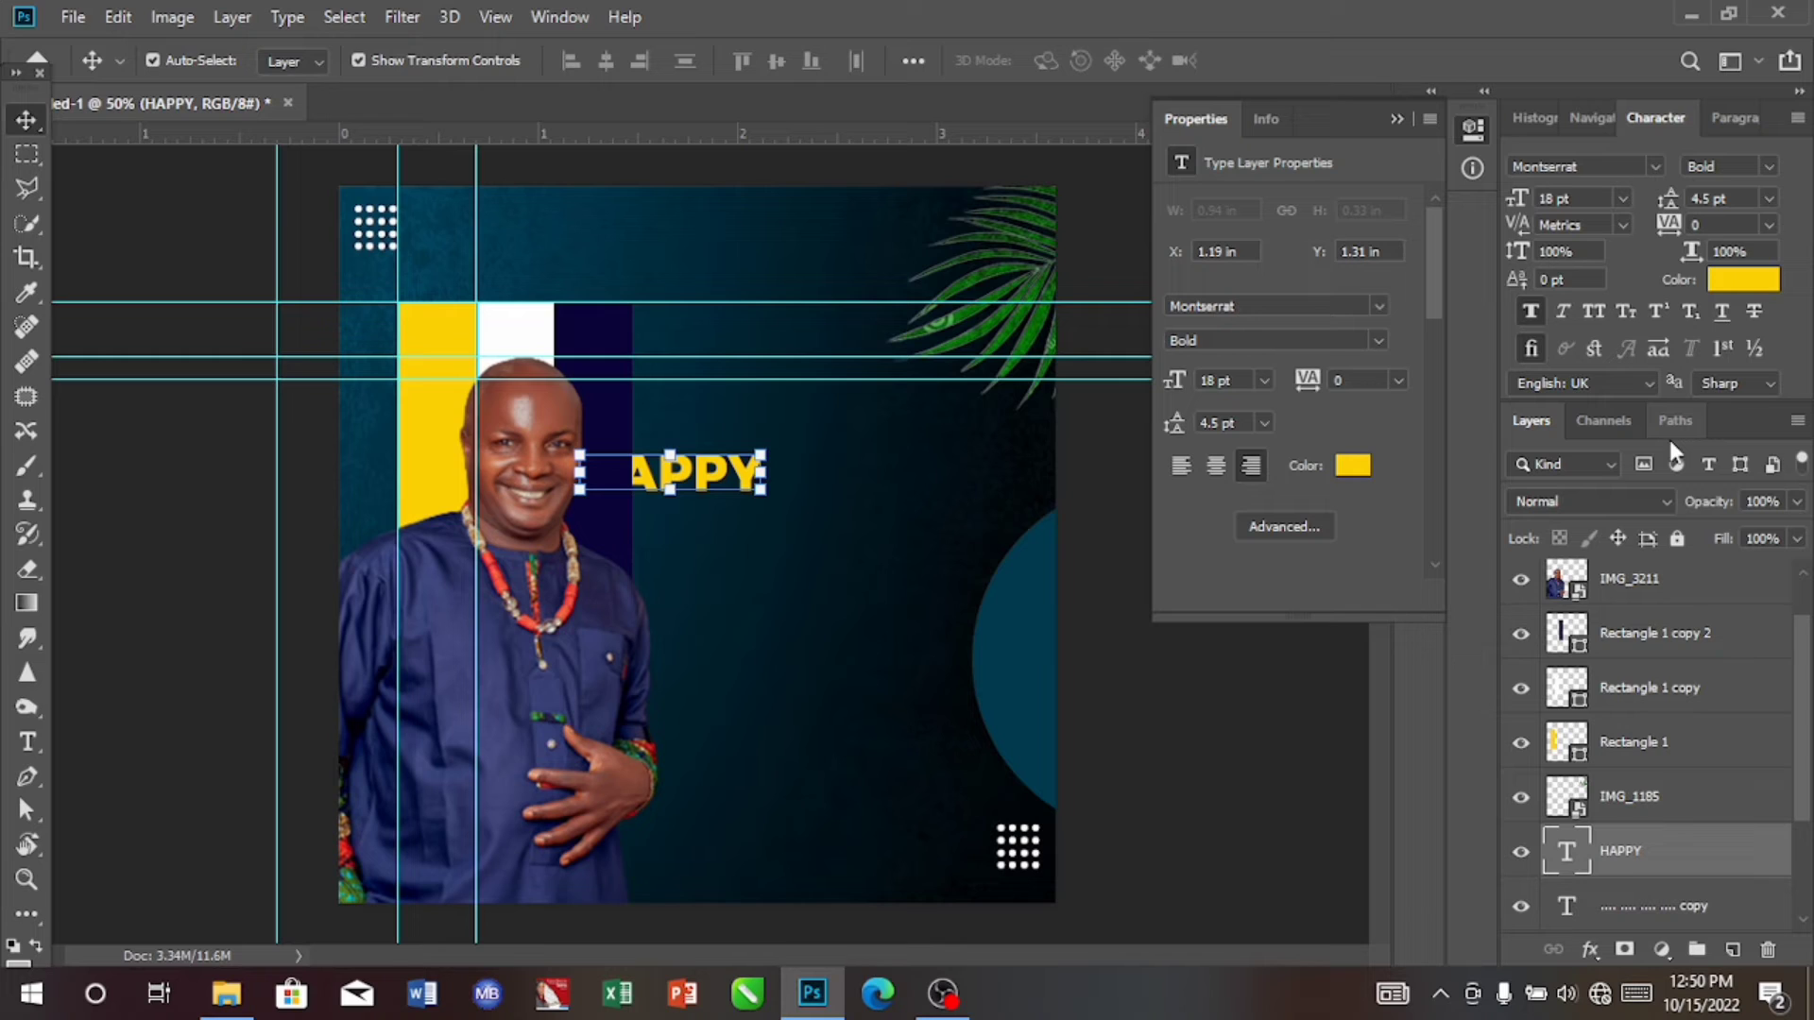
click(1622, 199)
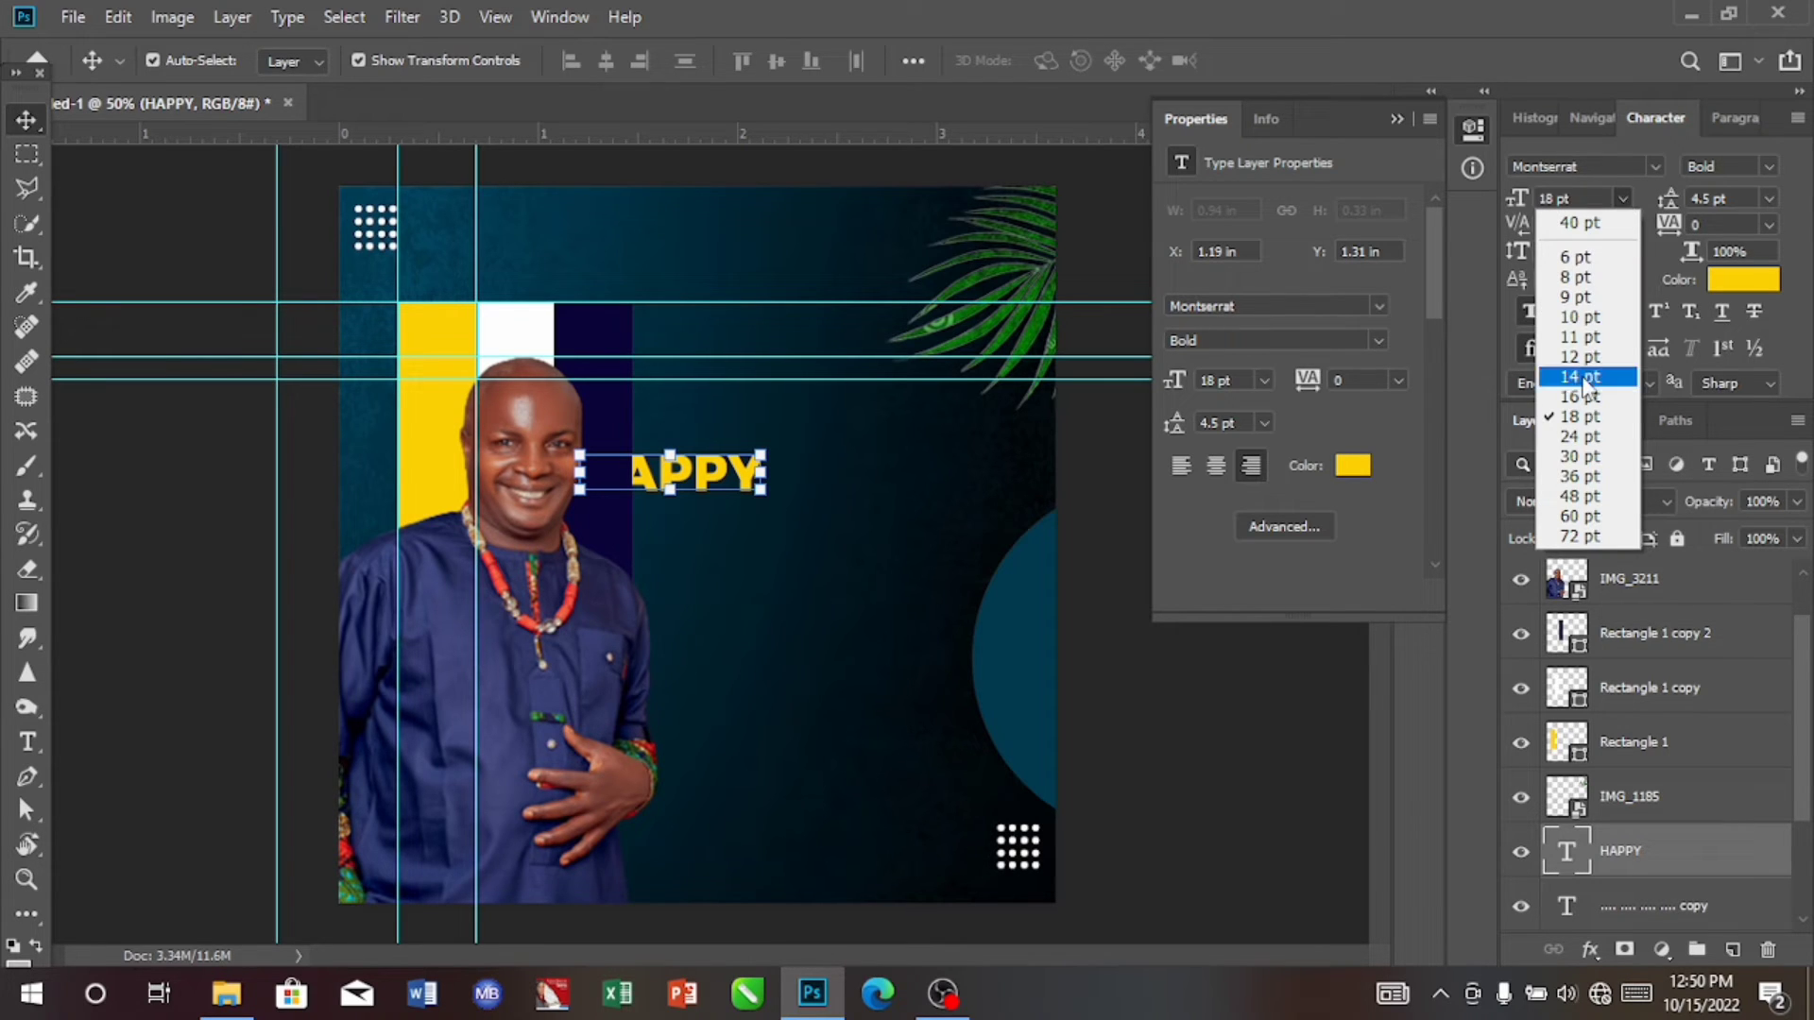
click(1575, 318)
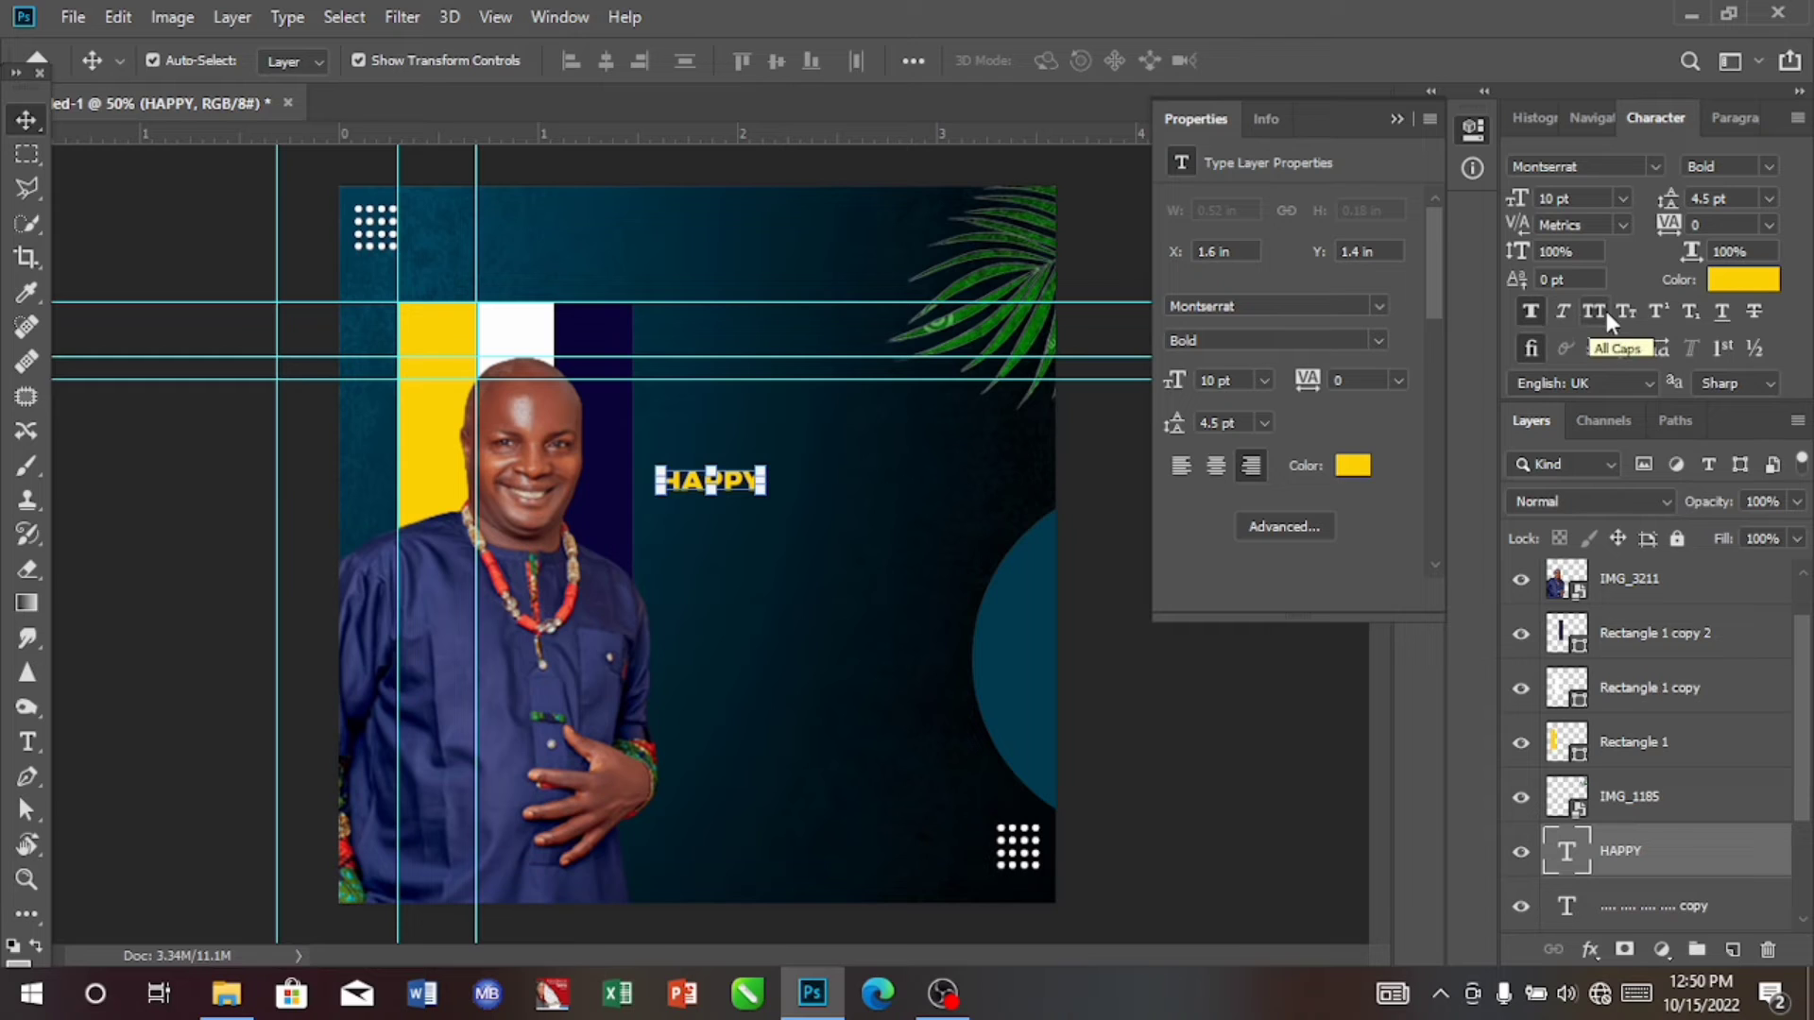
drag(747, 484, 950, 413)
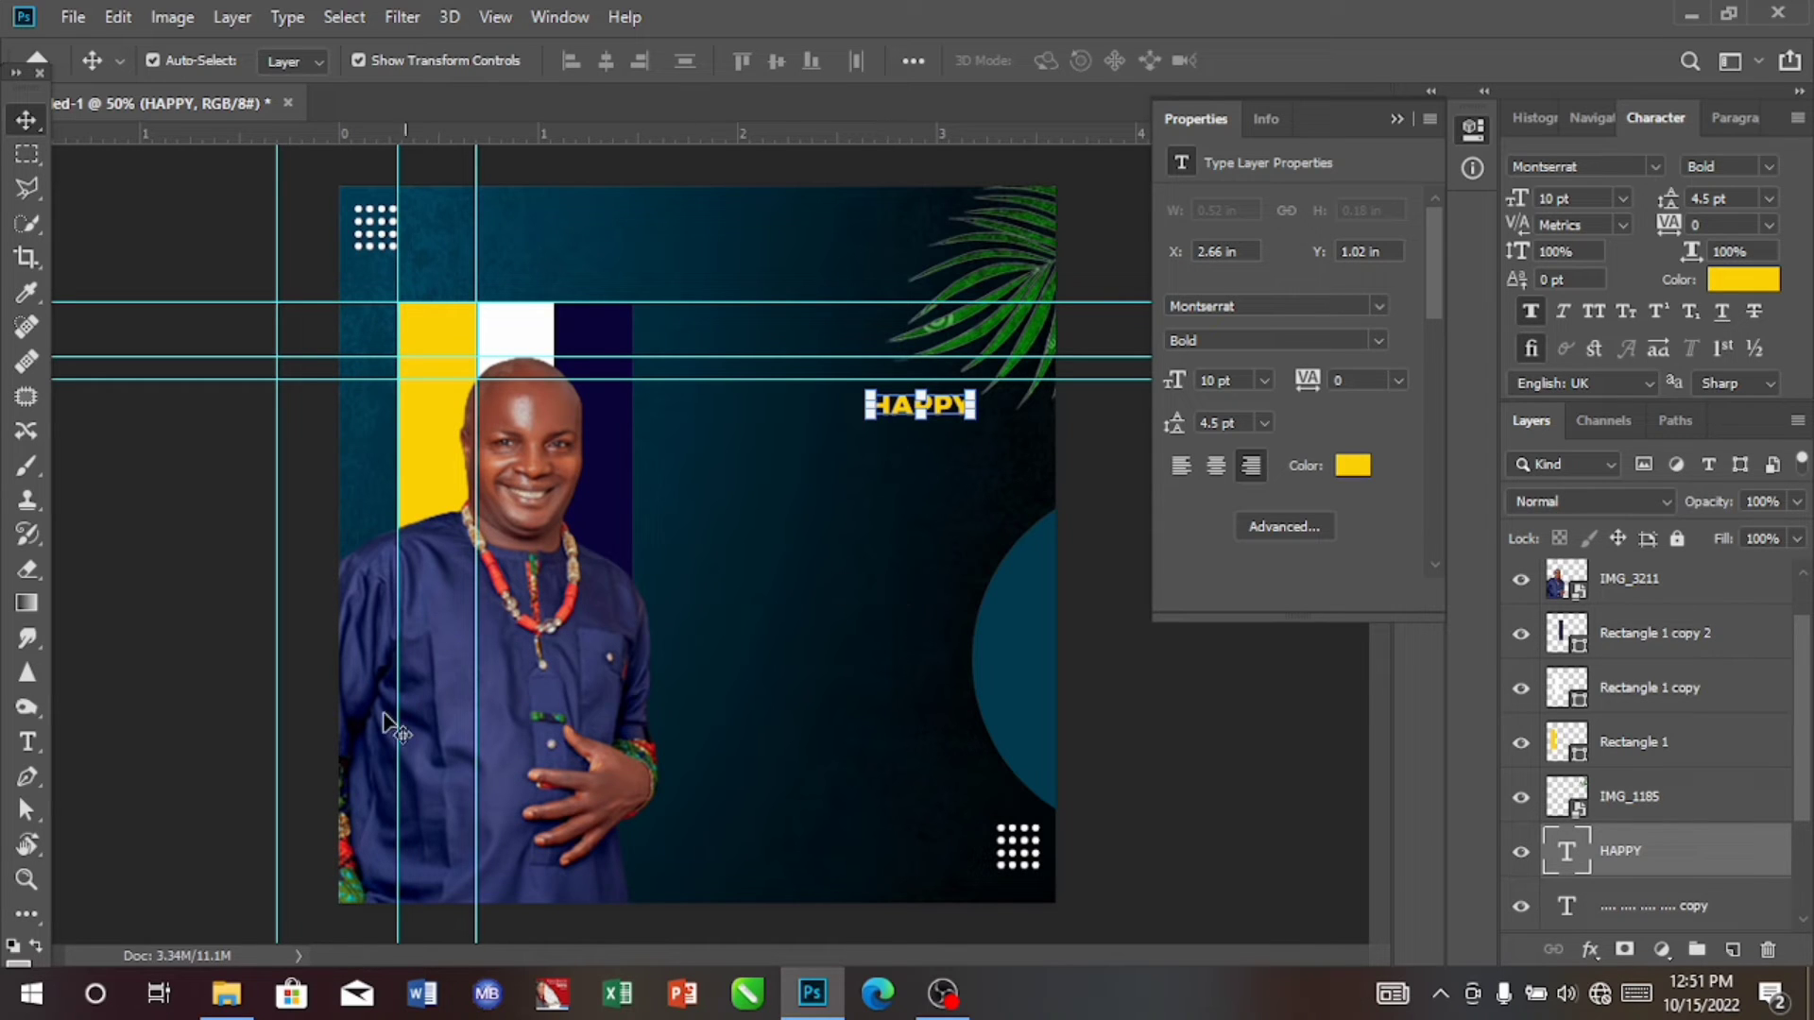
Step: Add the text BIRTH DAY on two lines beside the portrait and set its font style to ExtraBold
click(27, 742)
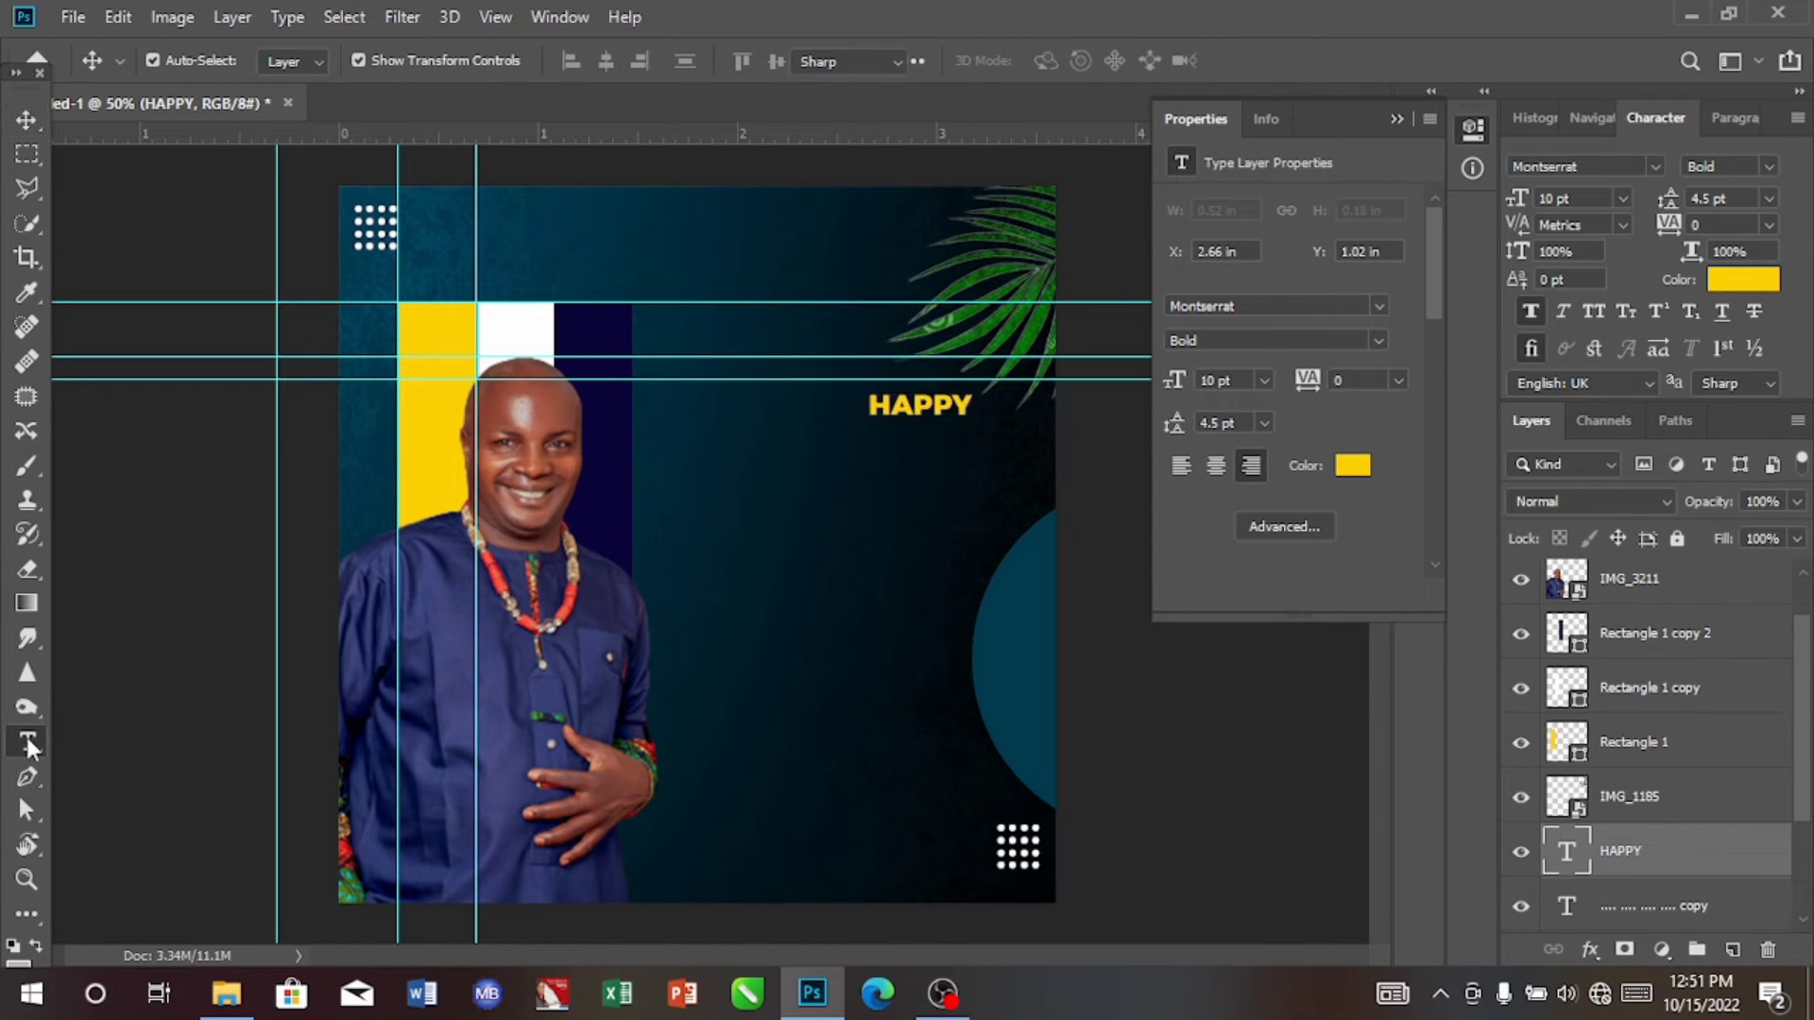
click(706, 539)
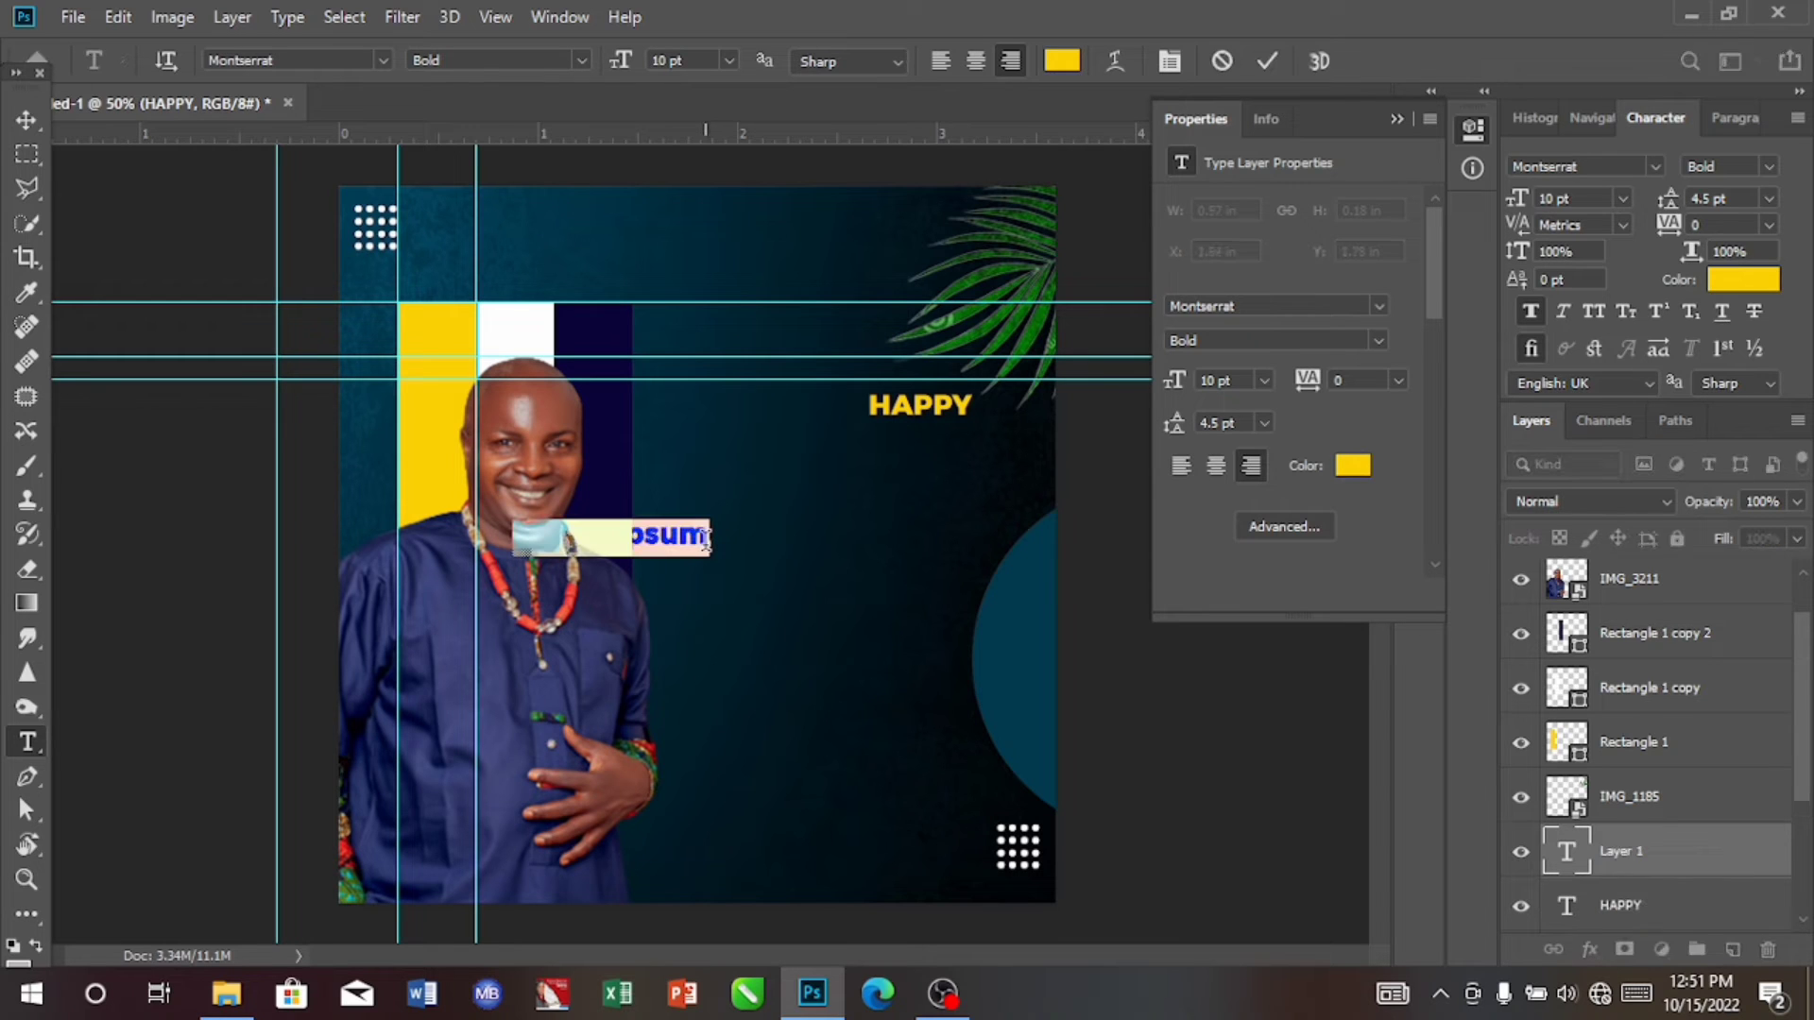
key(BackSpace)
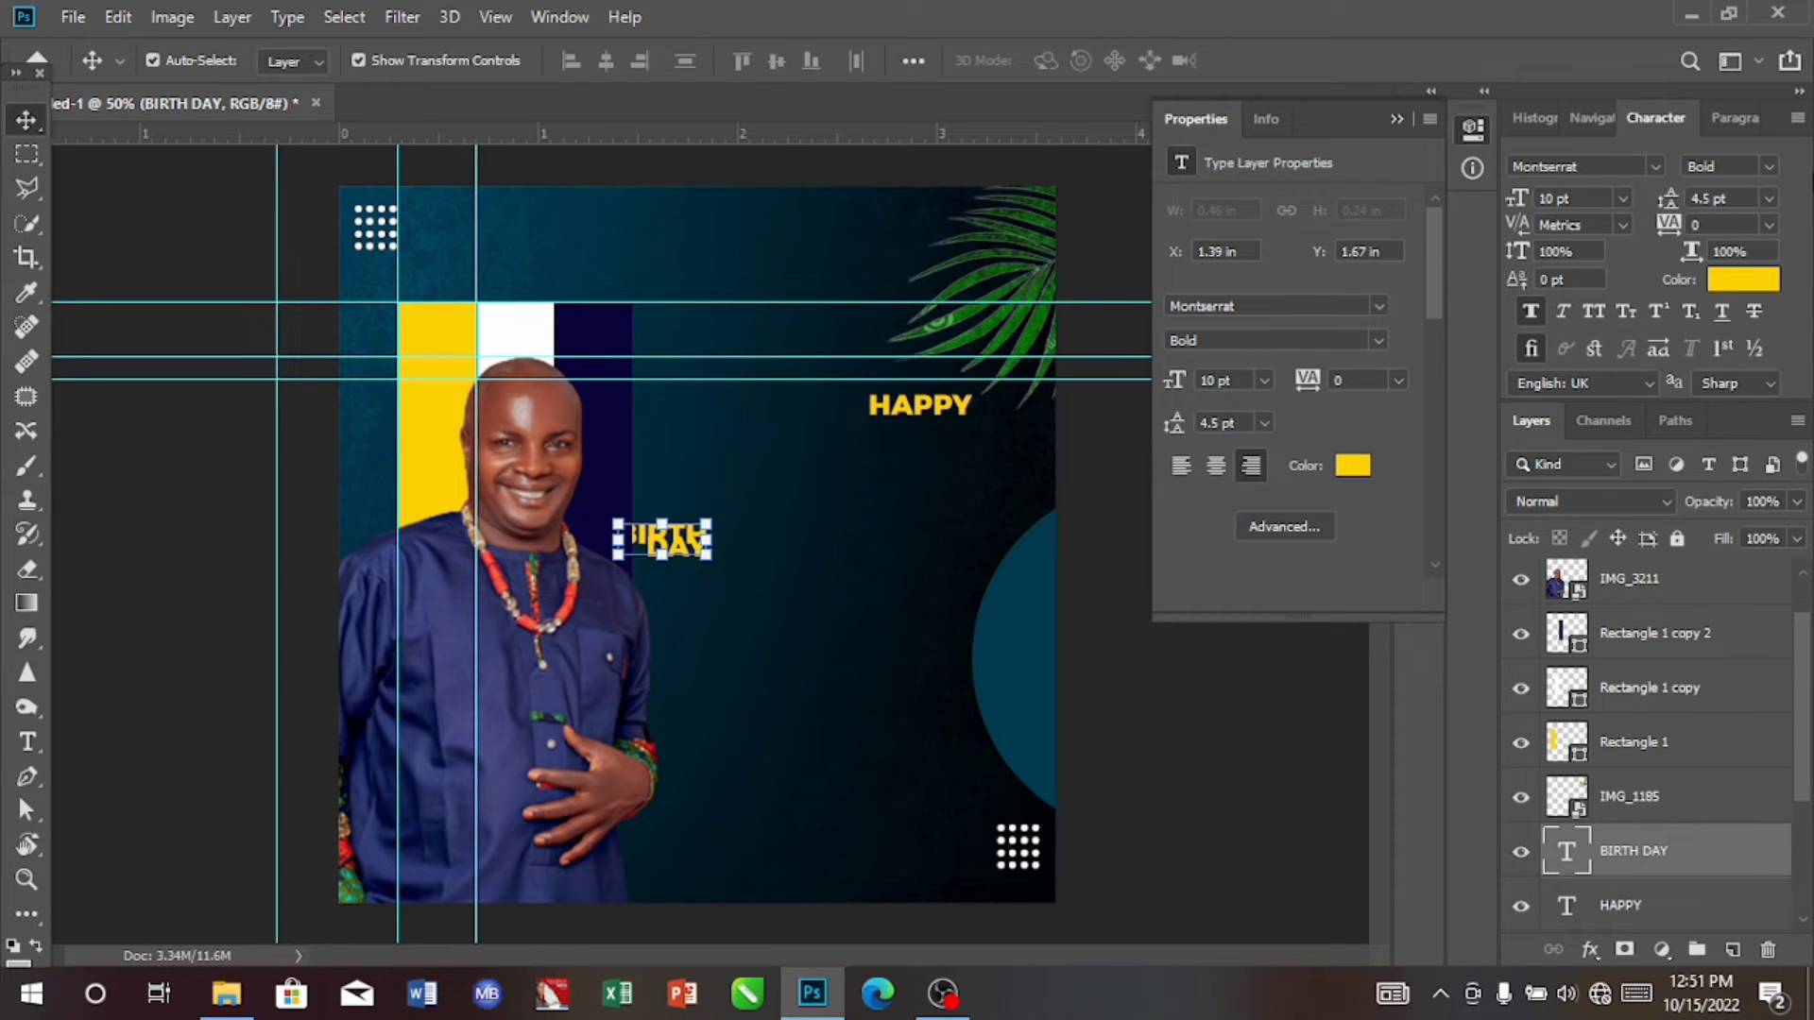
click(1768, 167)
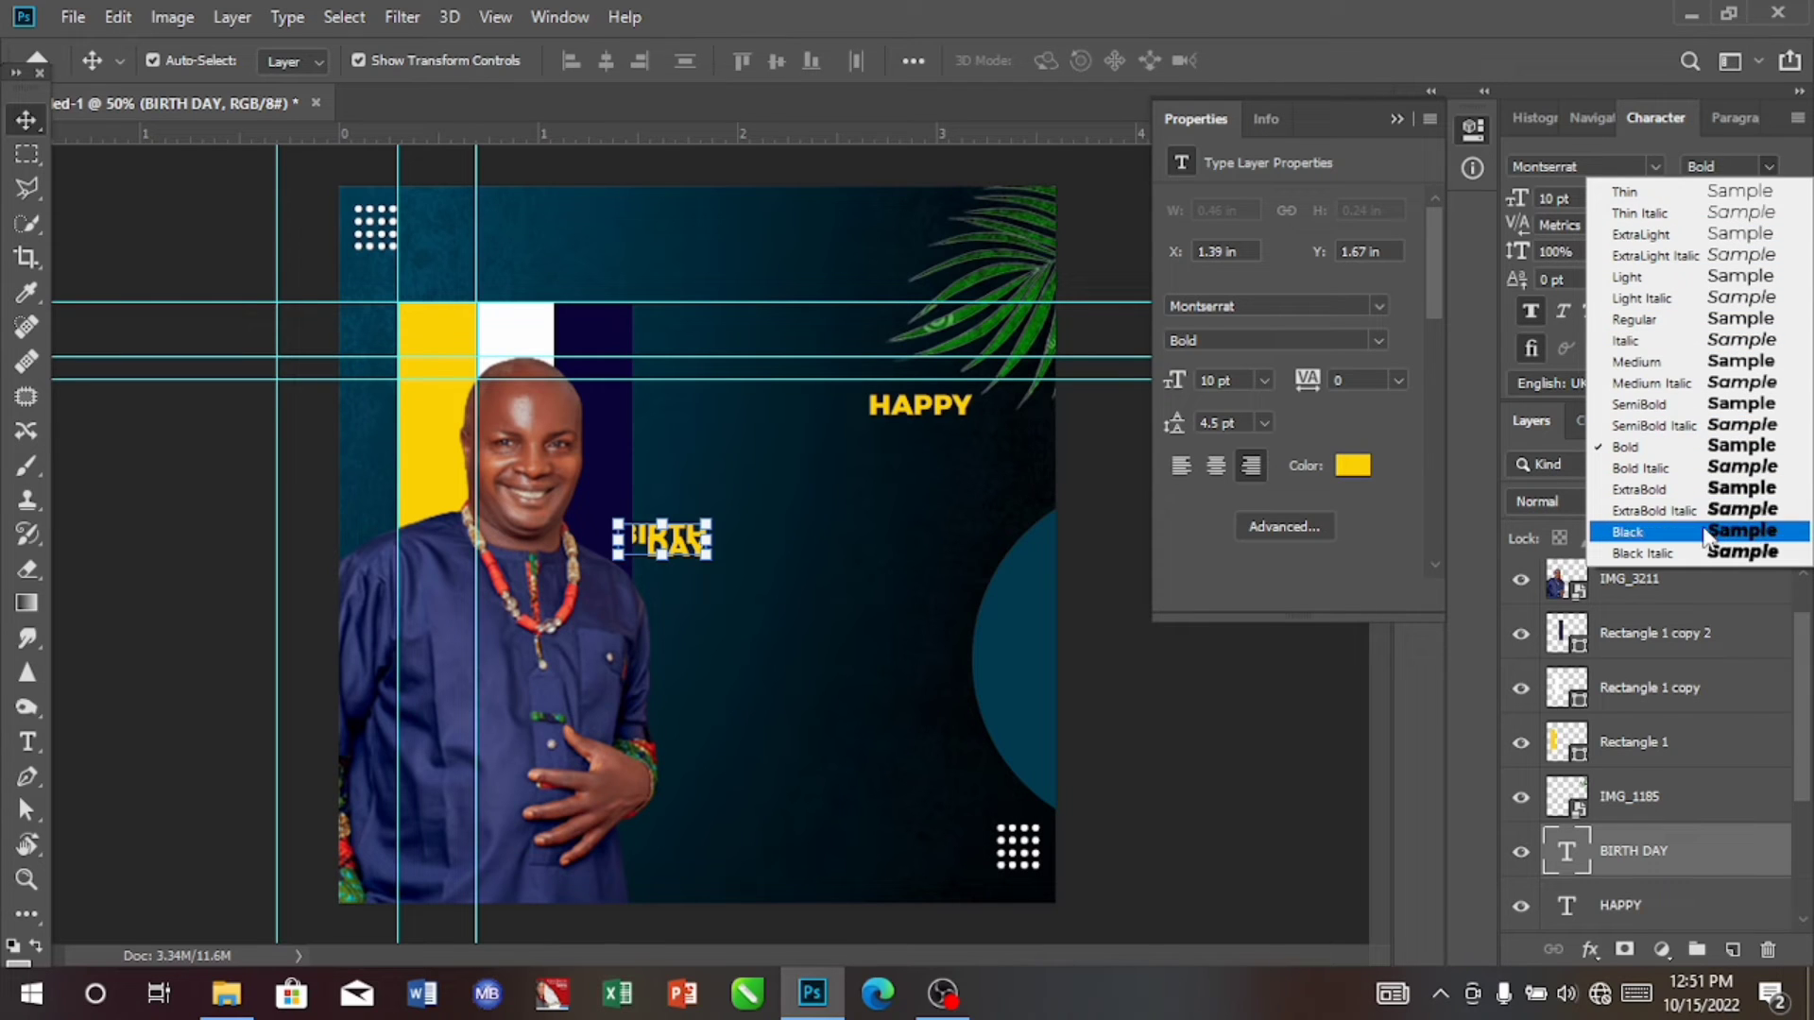
click(1692, 490)
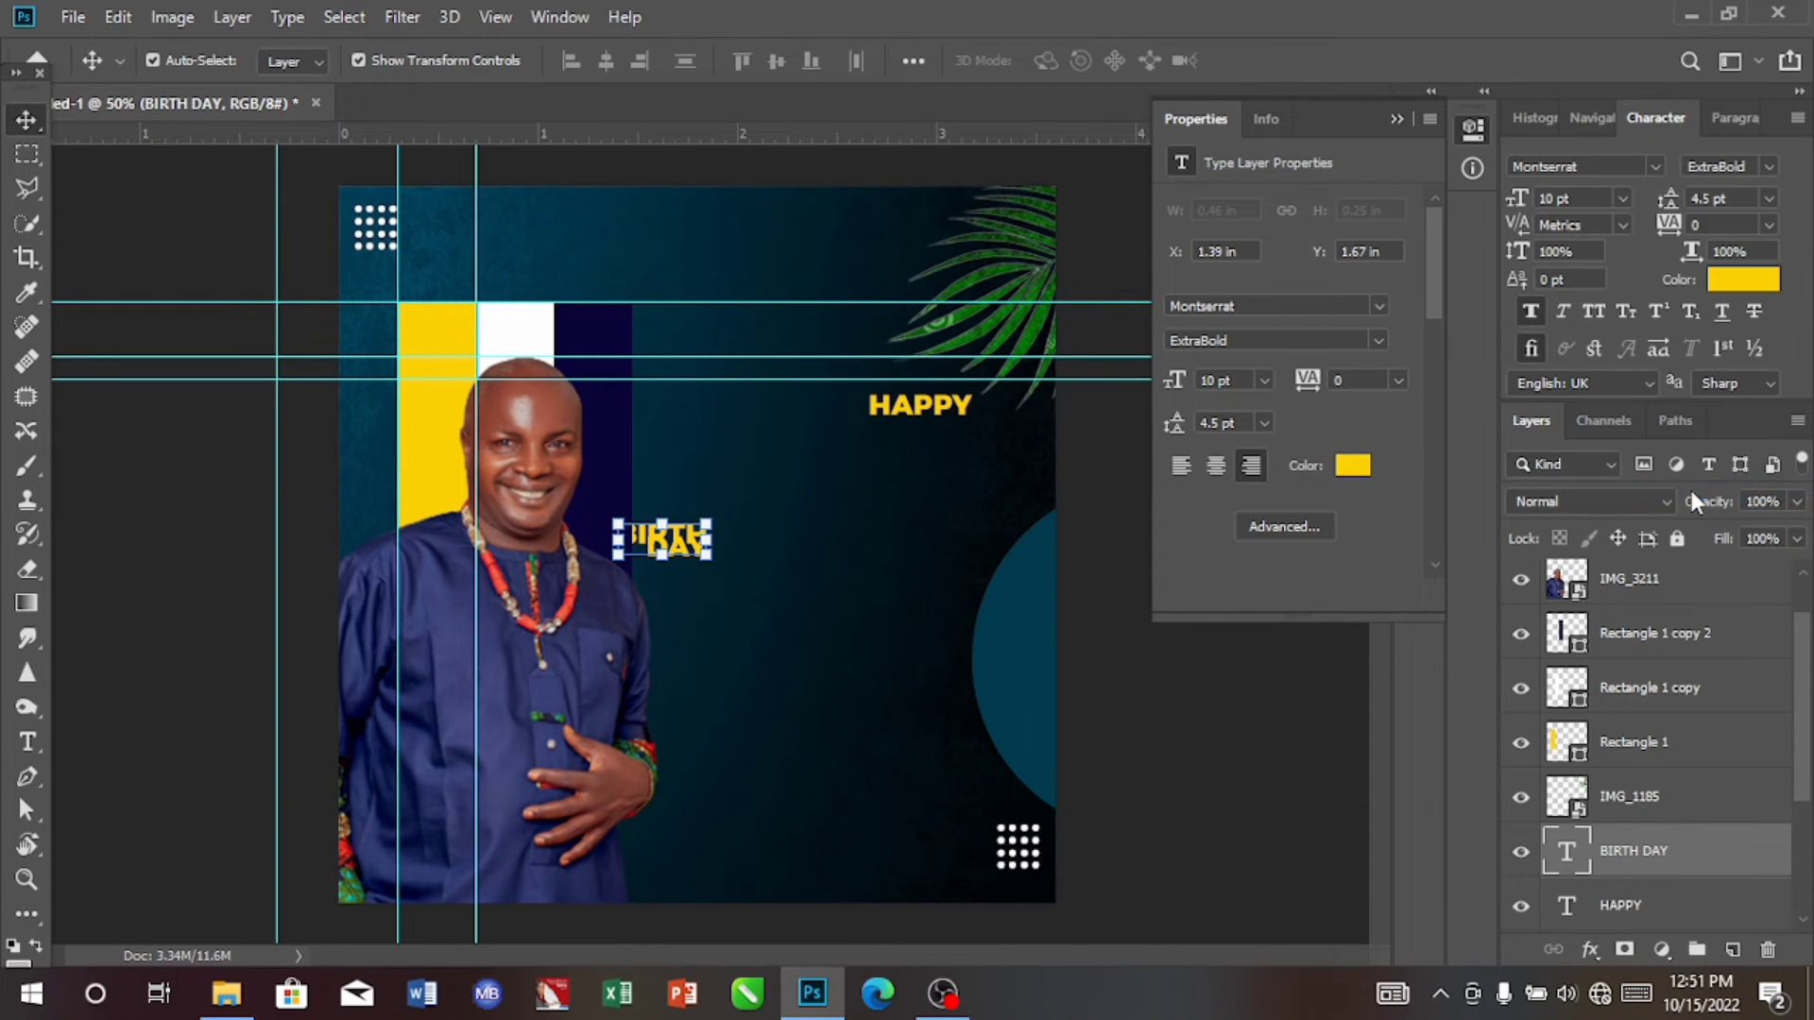
Step: Set the BIRTH DAY text to 40 pt and move it clear of the portrait at about X 1.56 in, Y 1.43 in
click(1622, 198)
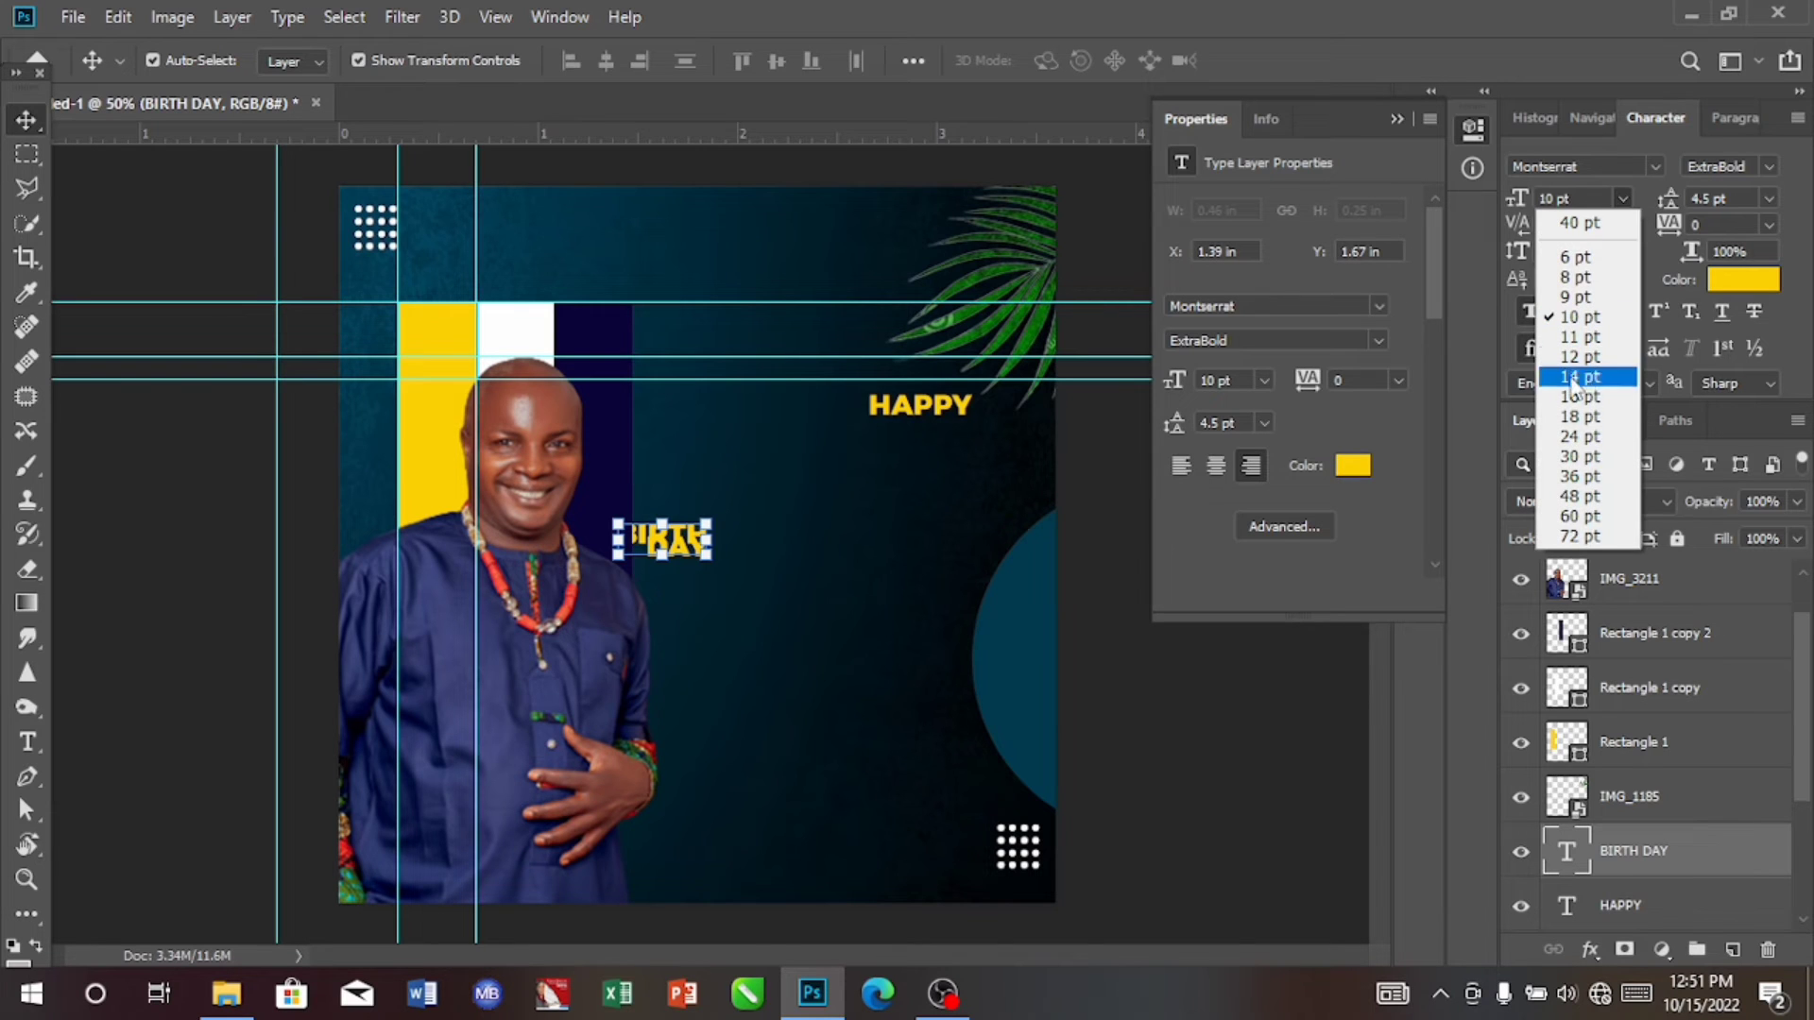
click(1554, 496)
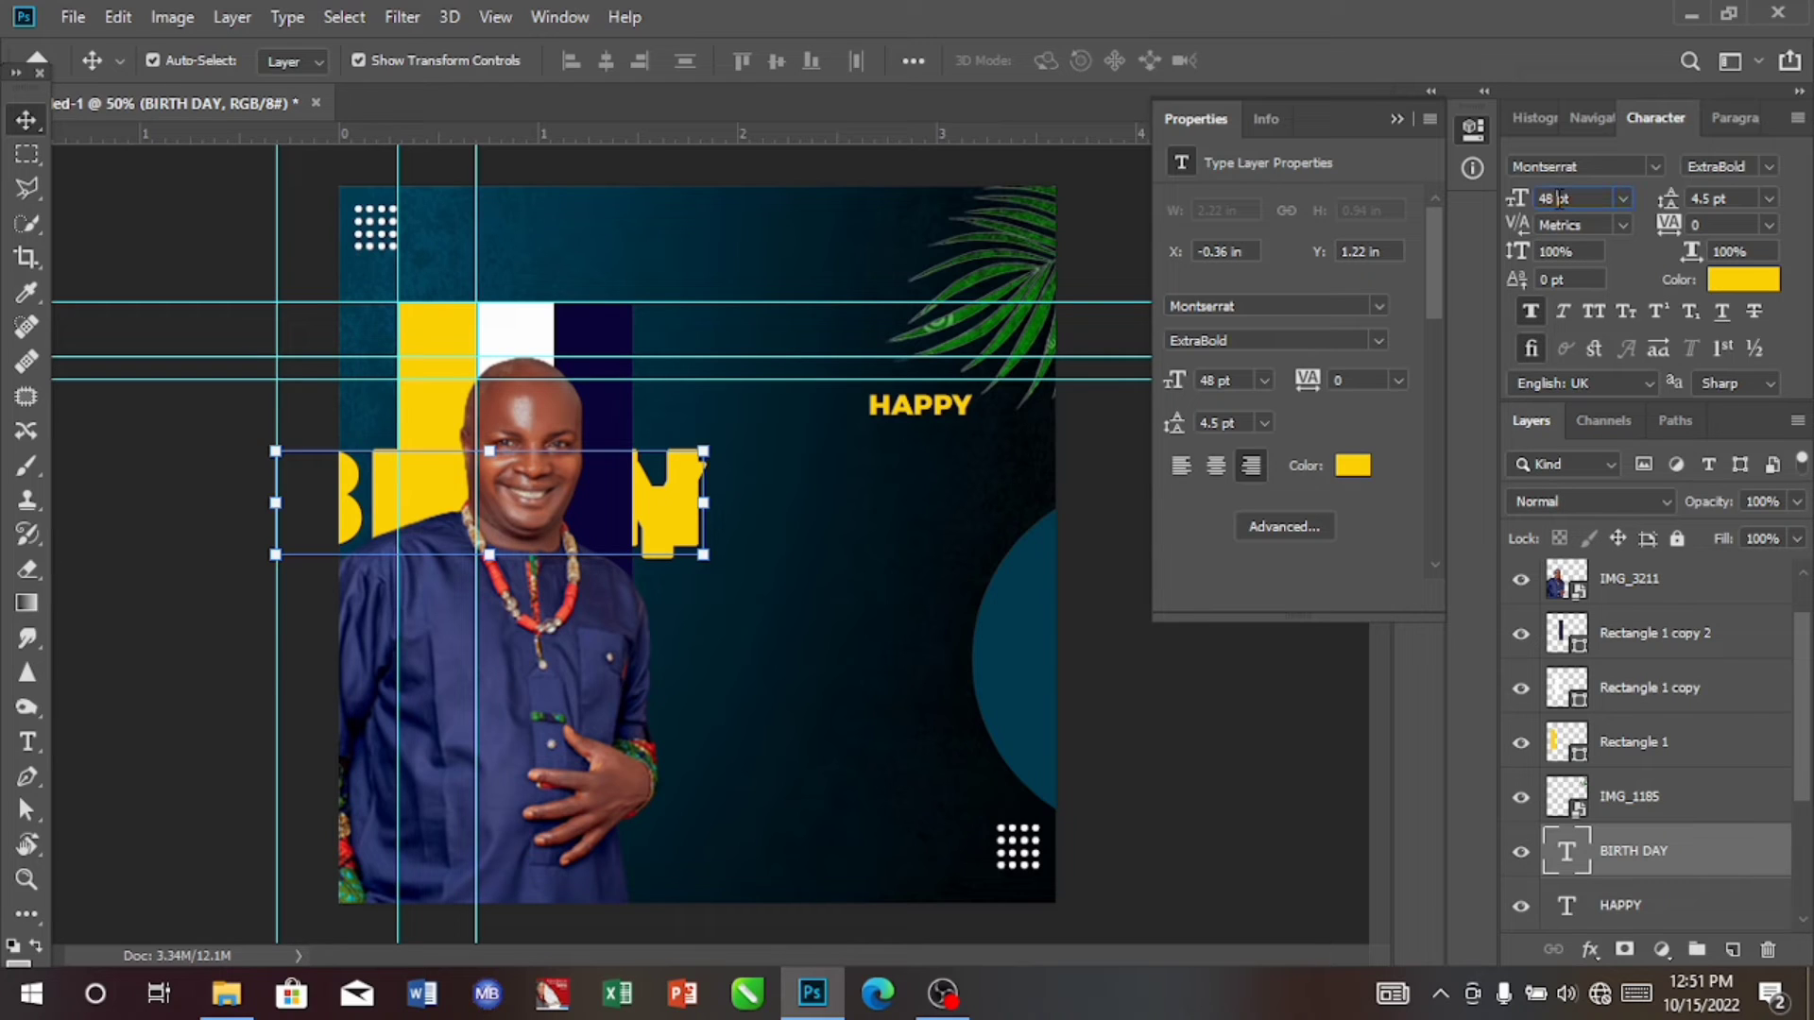
double_click(1560, 199)
text(40)
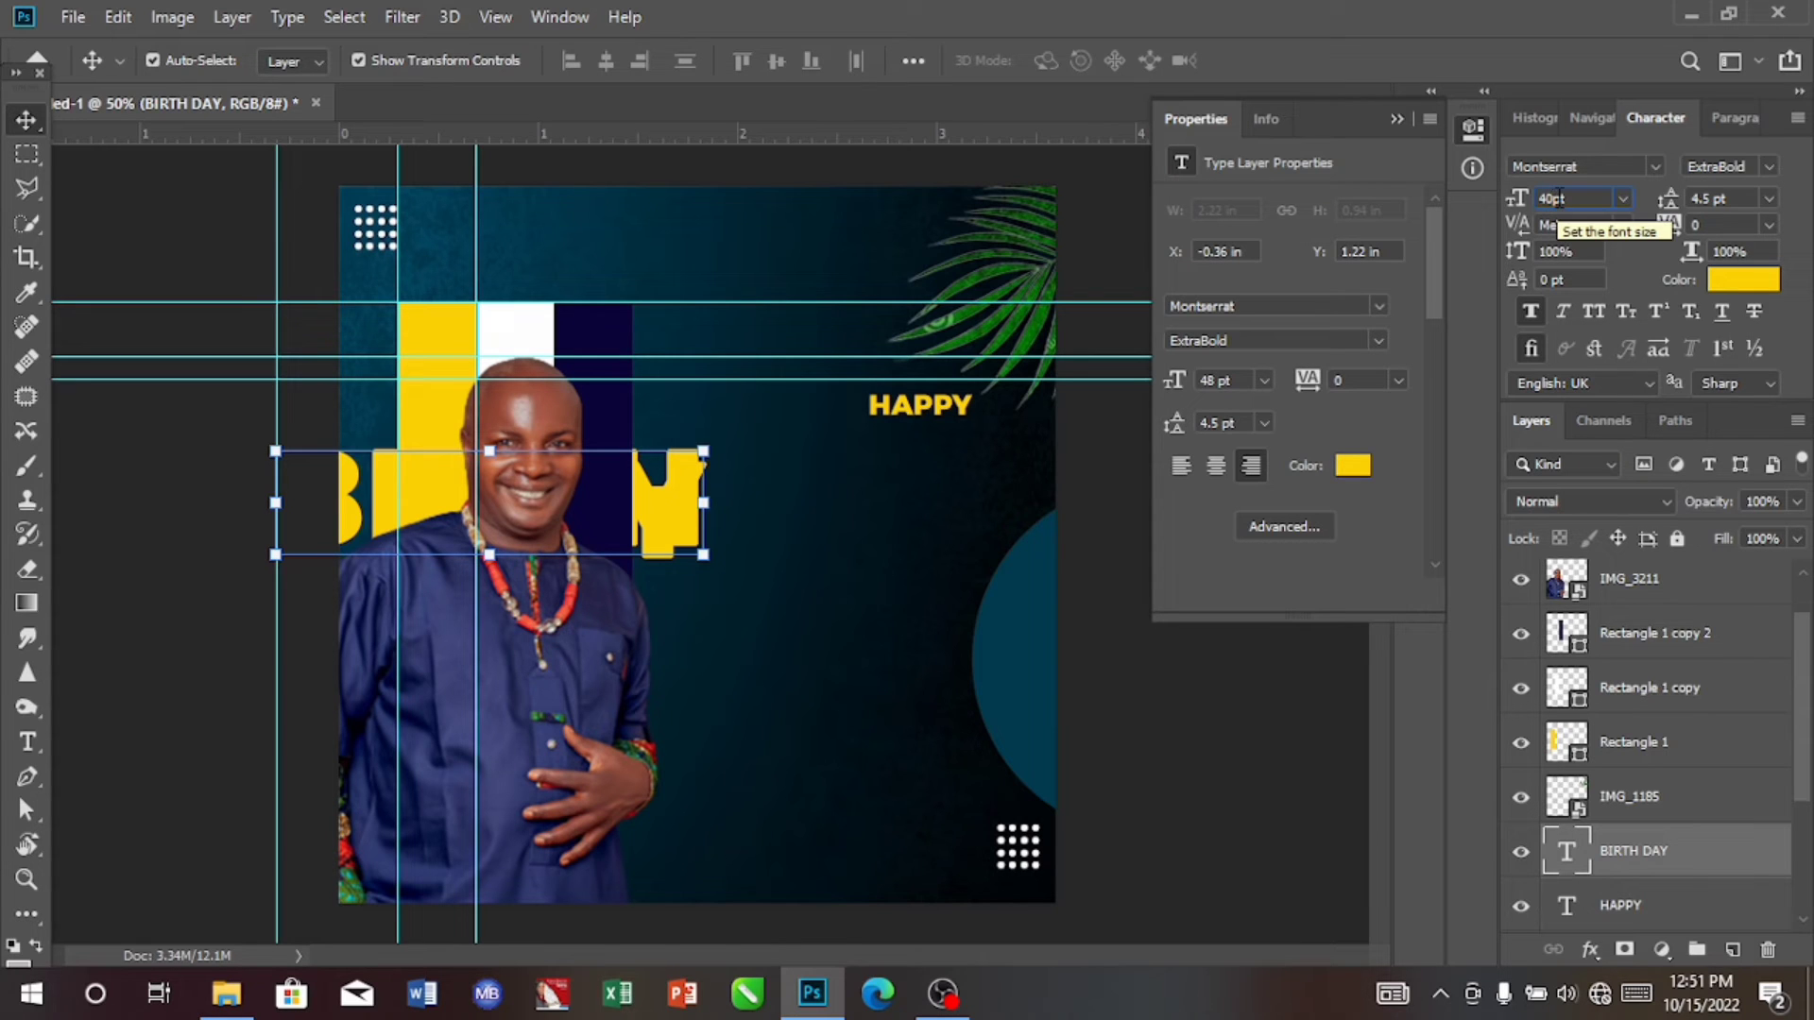
key(Return)
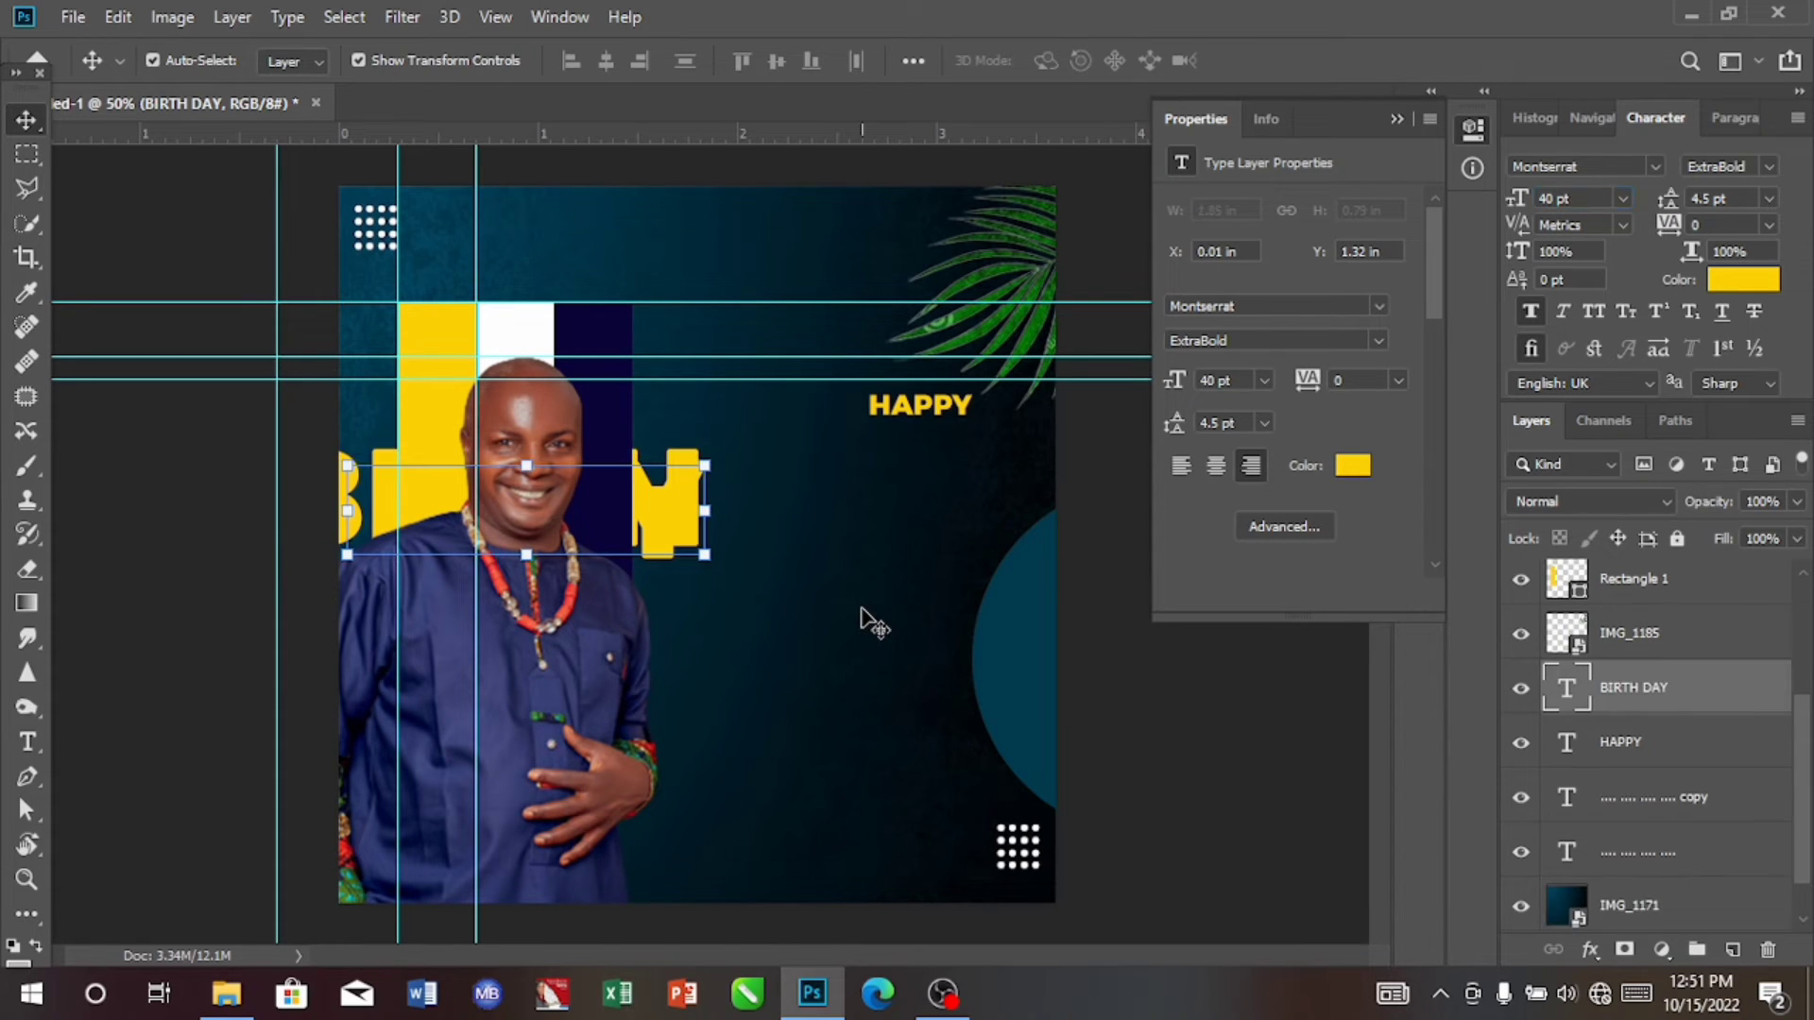
drag(673, 531, 981, 553)
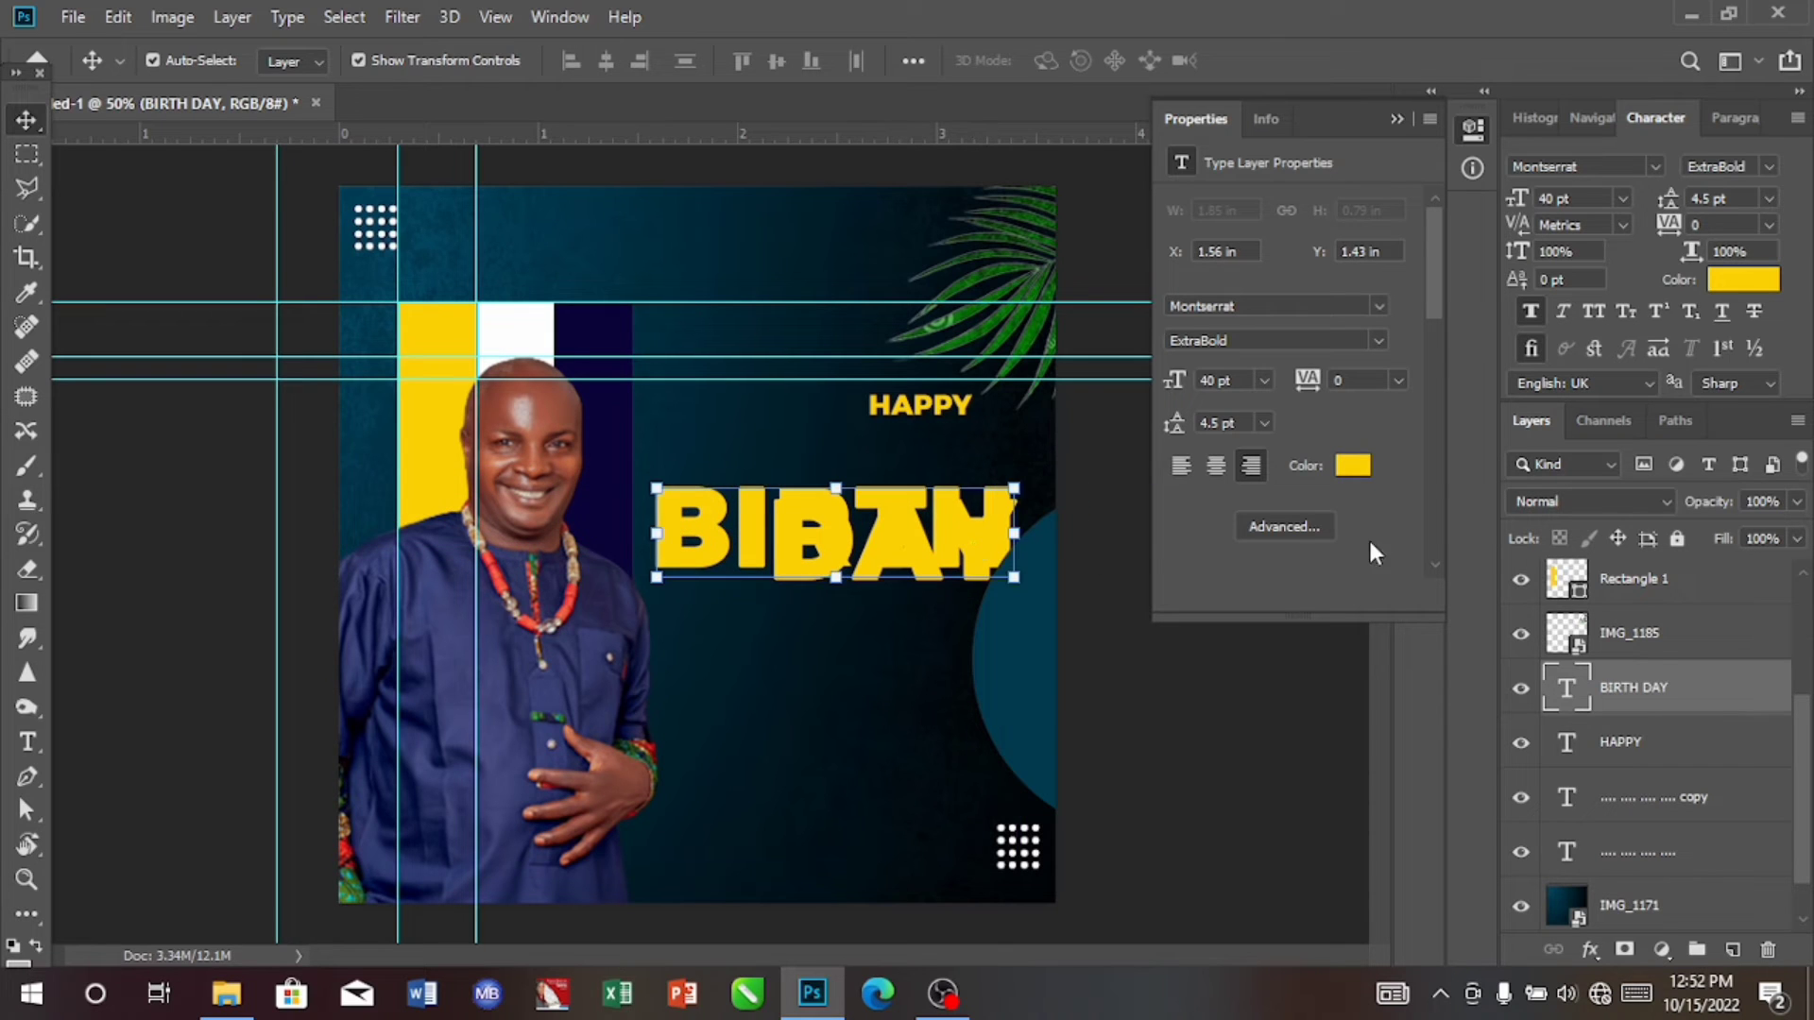
Step: Set the leading of the two-line BIRTH DAY text to 32 pt
click(1767, 196)
click(1742, 459)
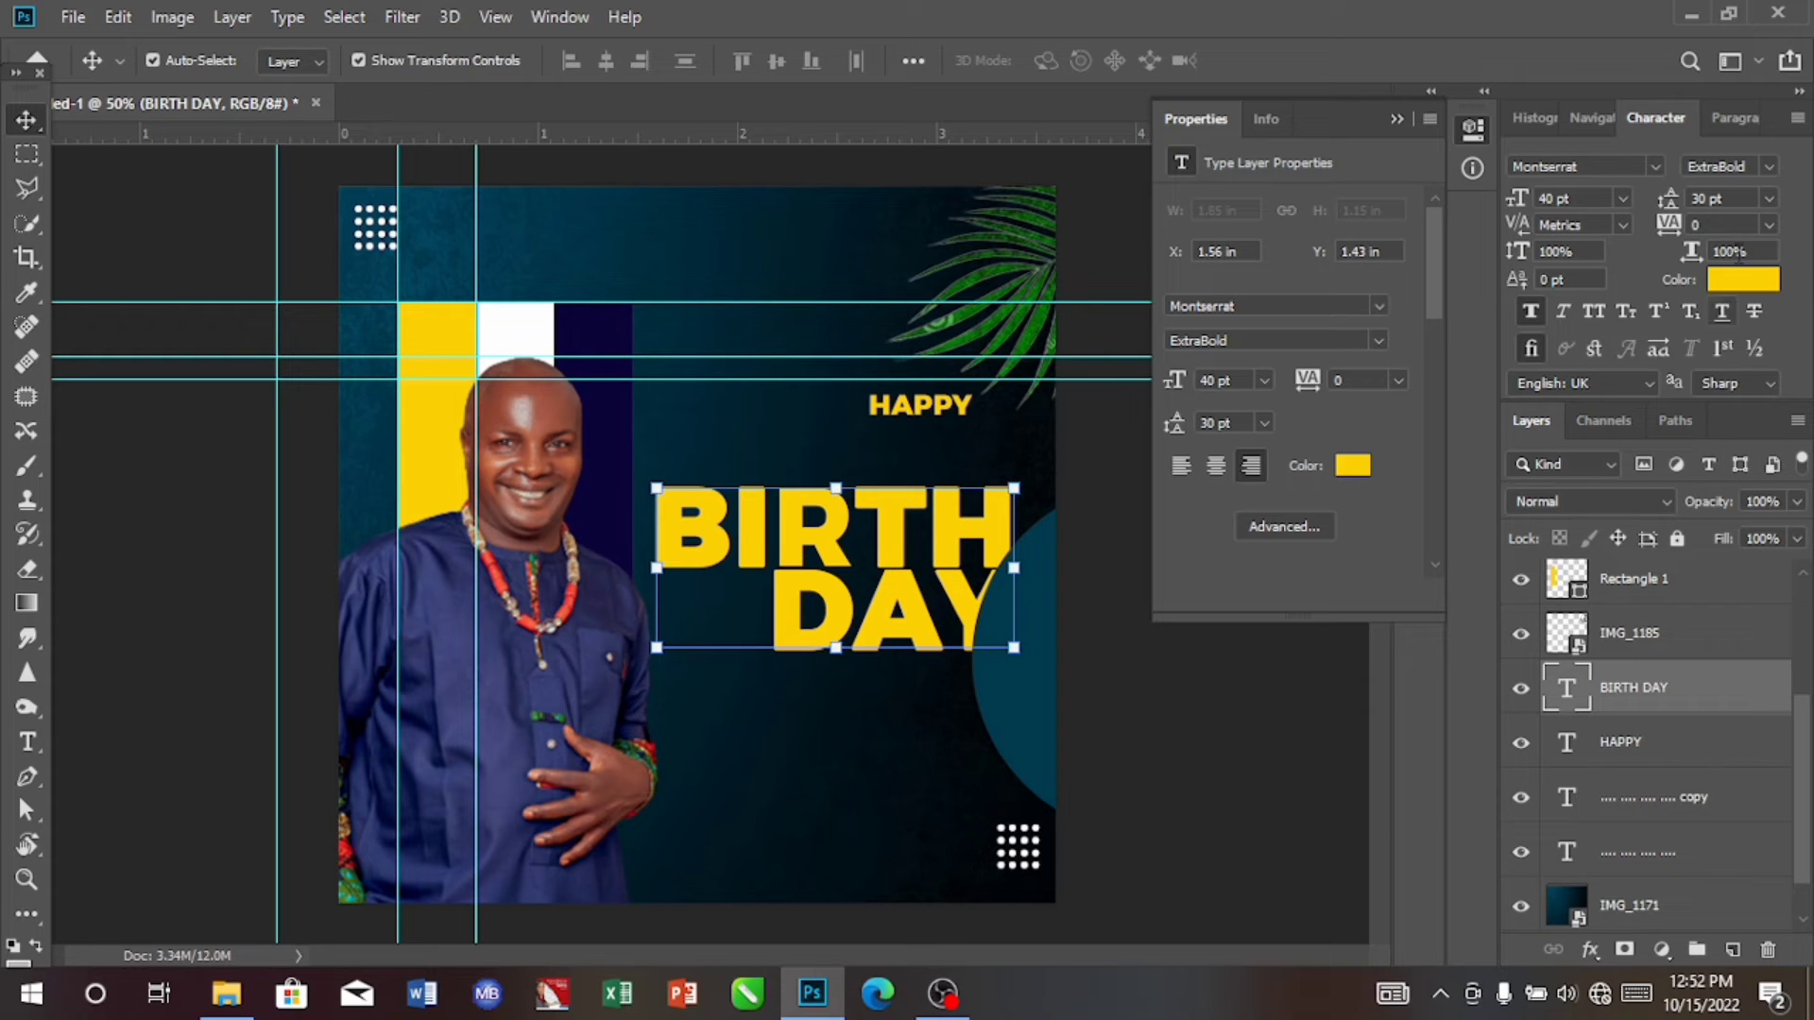
click(1706, 198)
key(BackSpace)
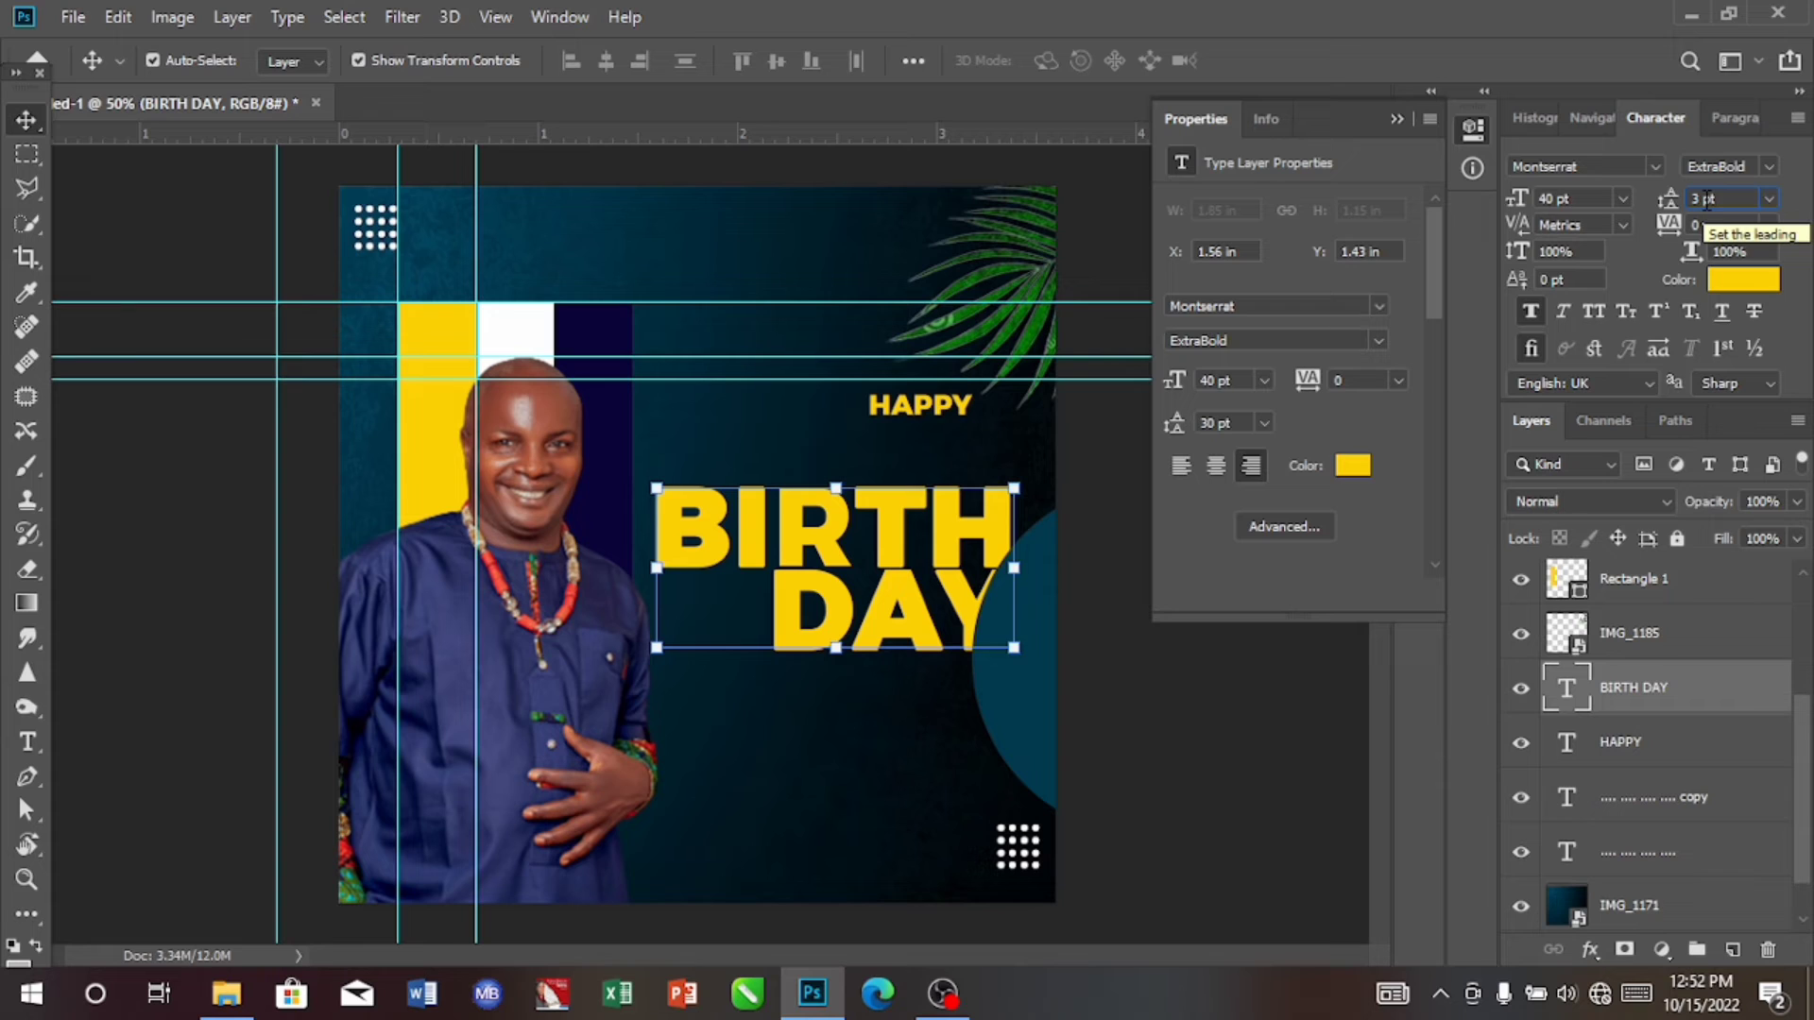
text(2)
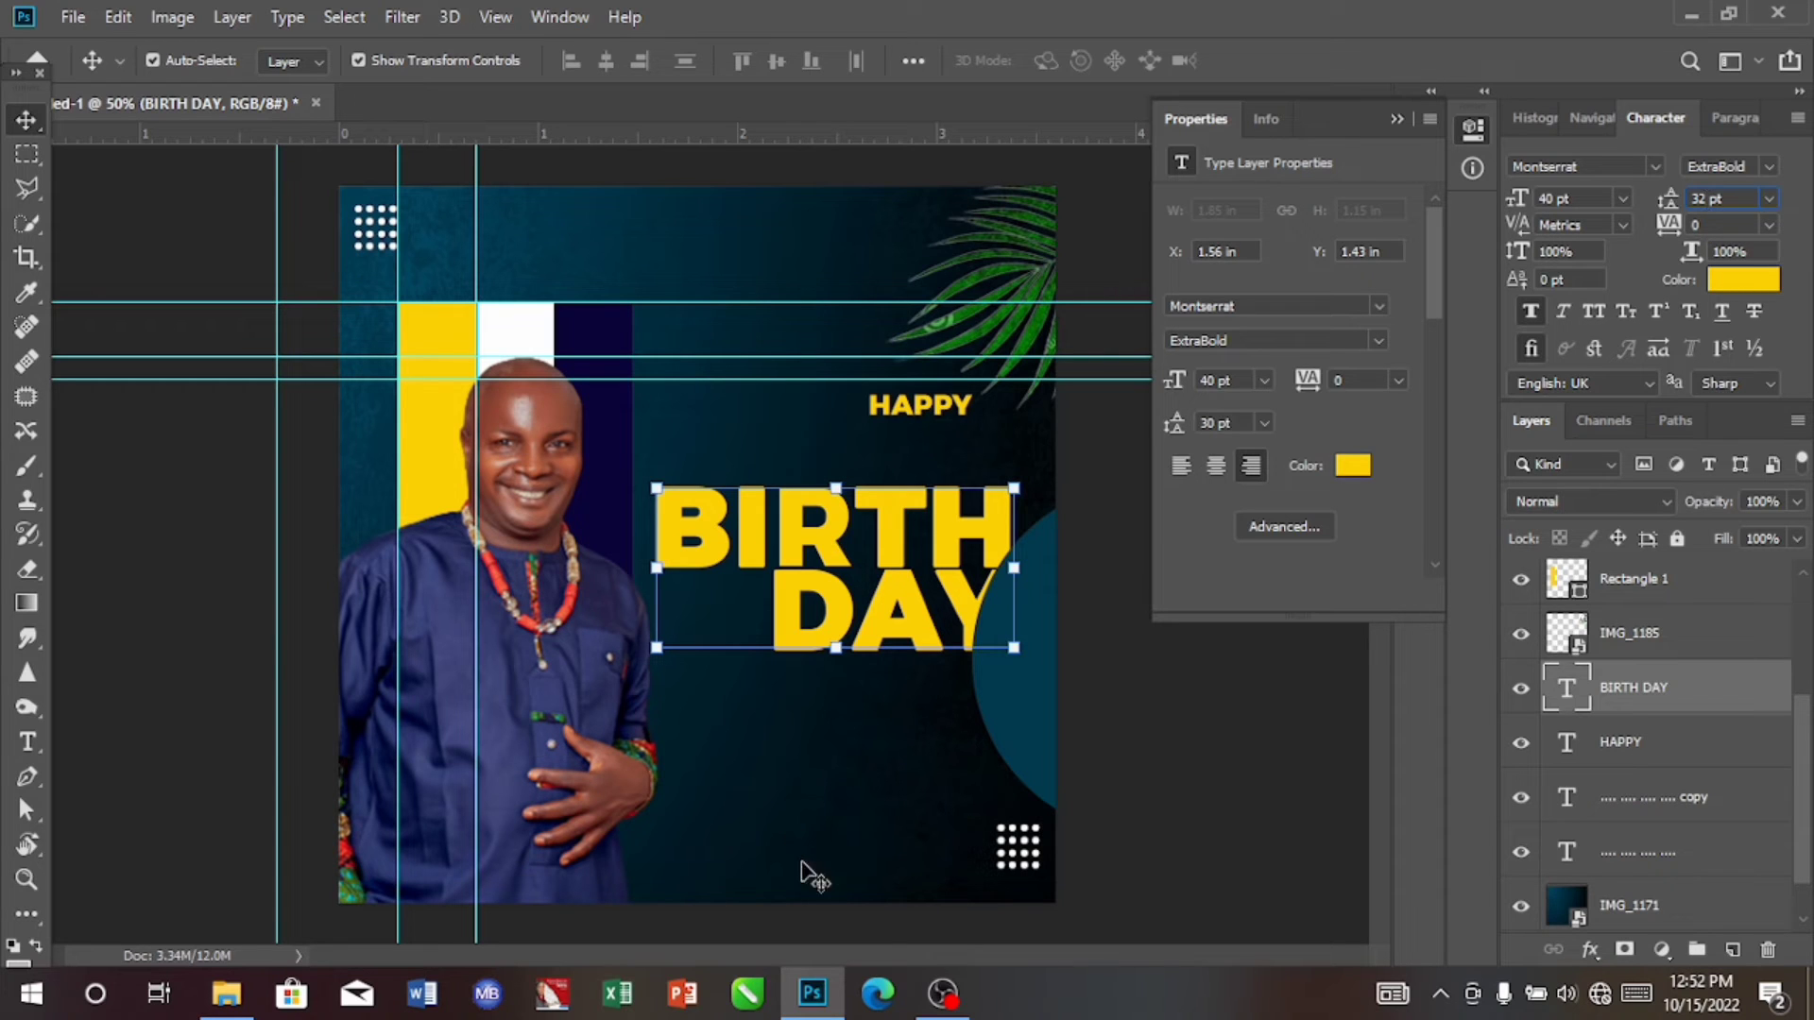
click(837, 795)
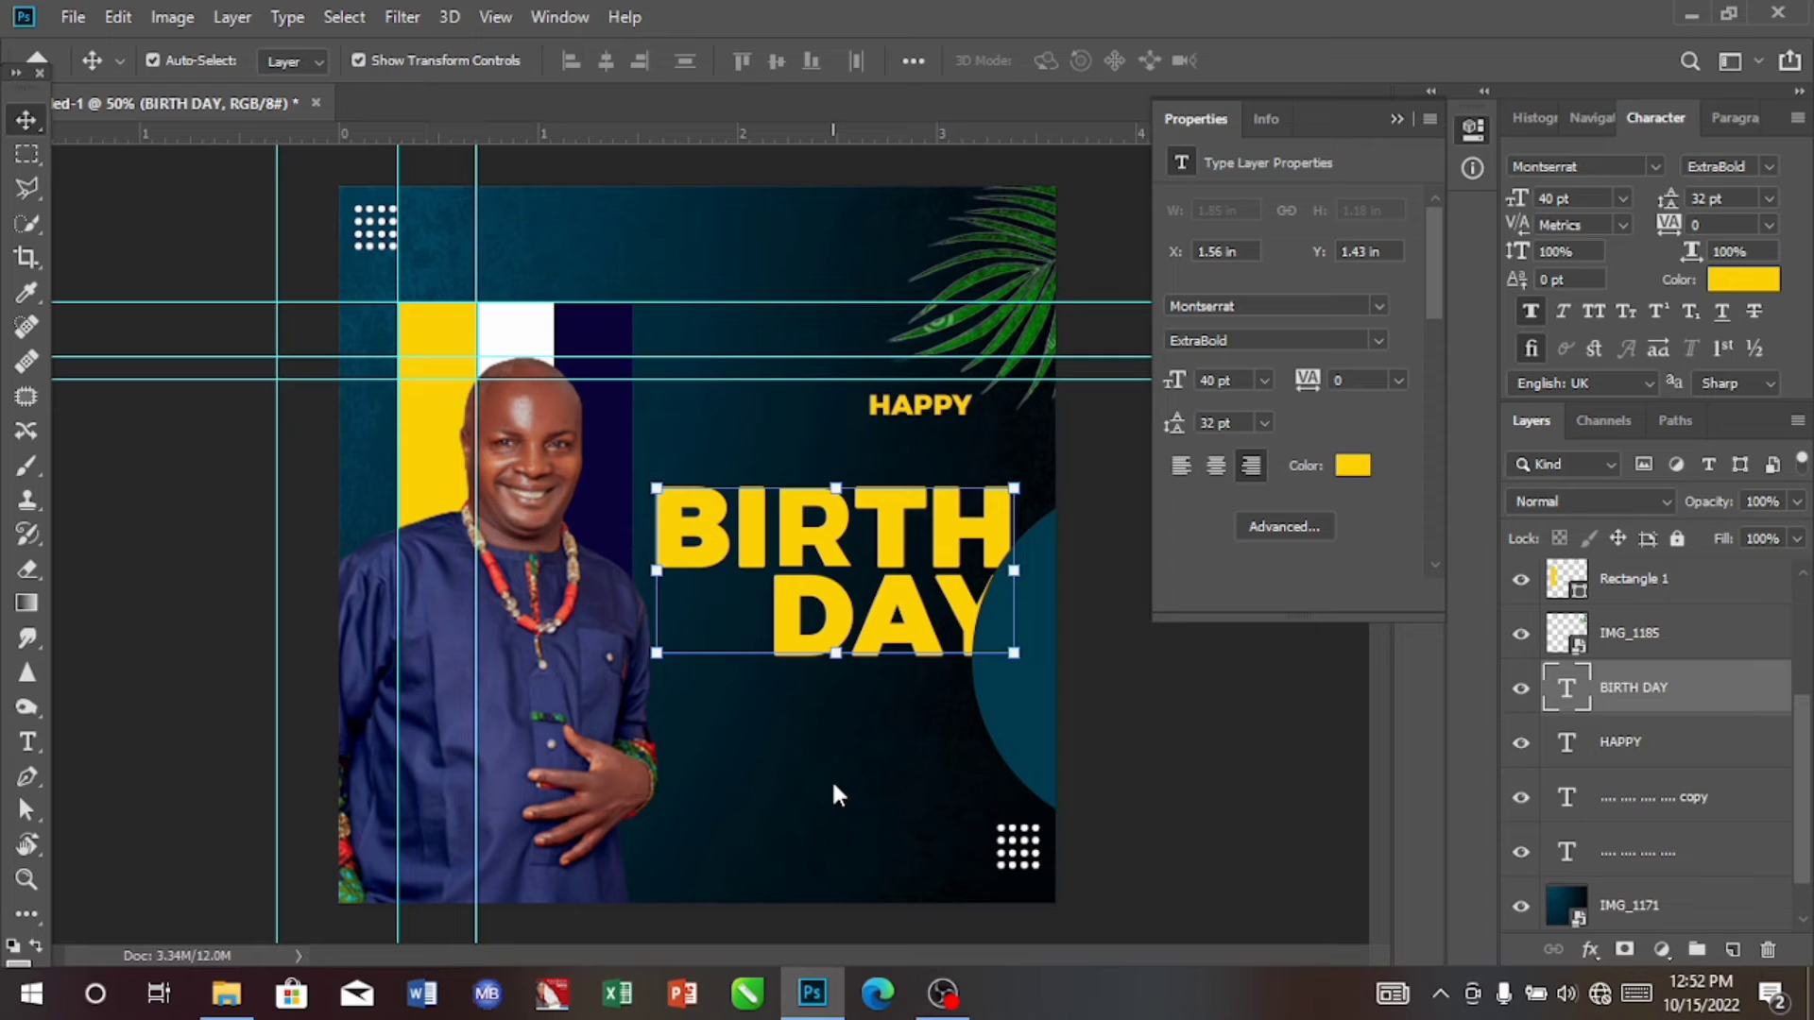
Step: Set the BIRTH DAY text's tracking to 25 and move it just below HAPPY at about X 1.39 in, Y 1.15 in
click(1769, 229)
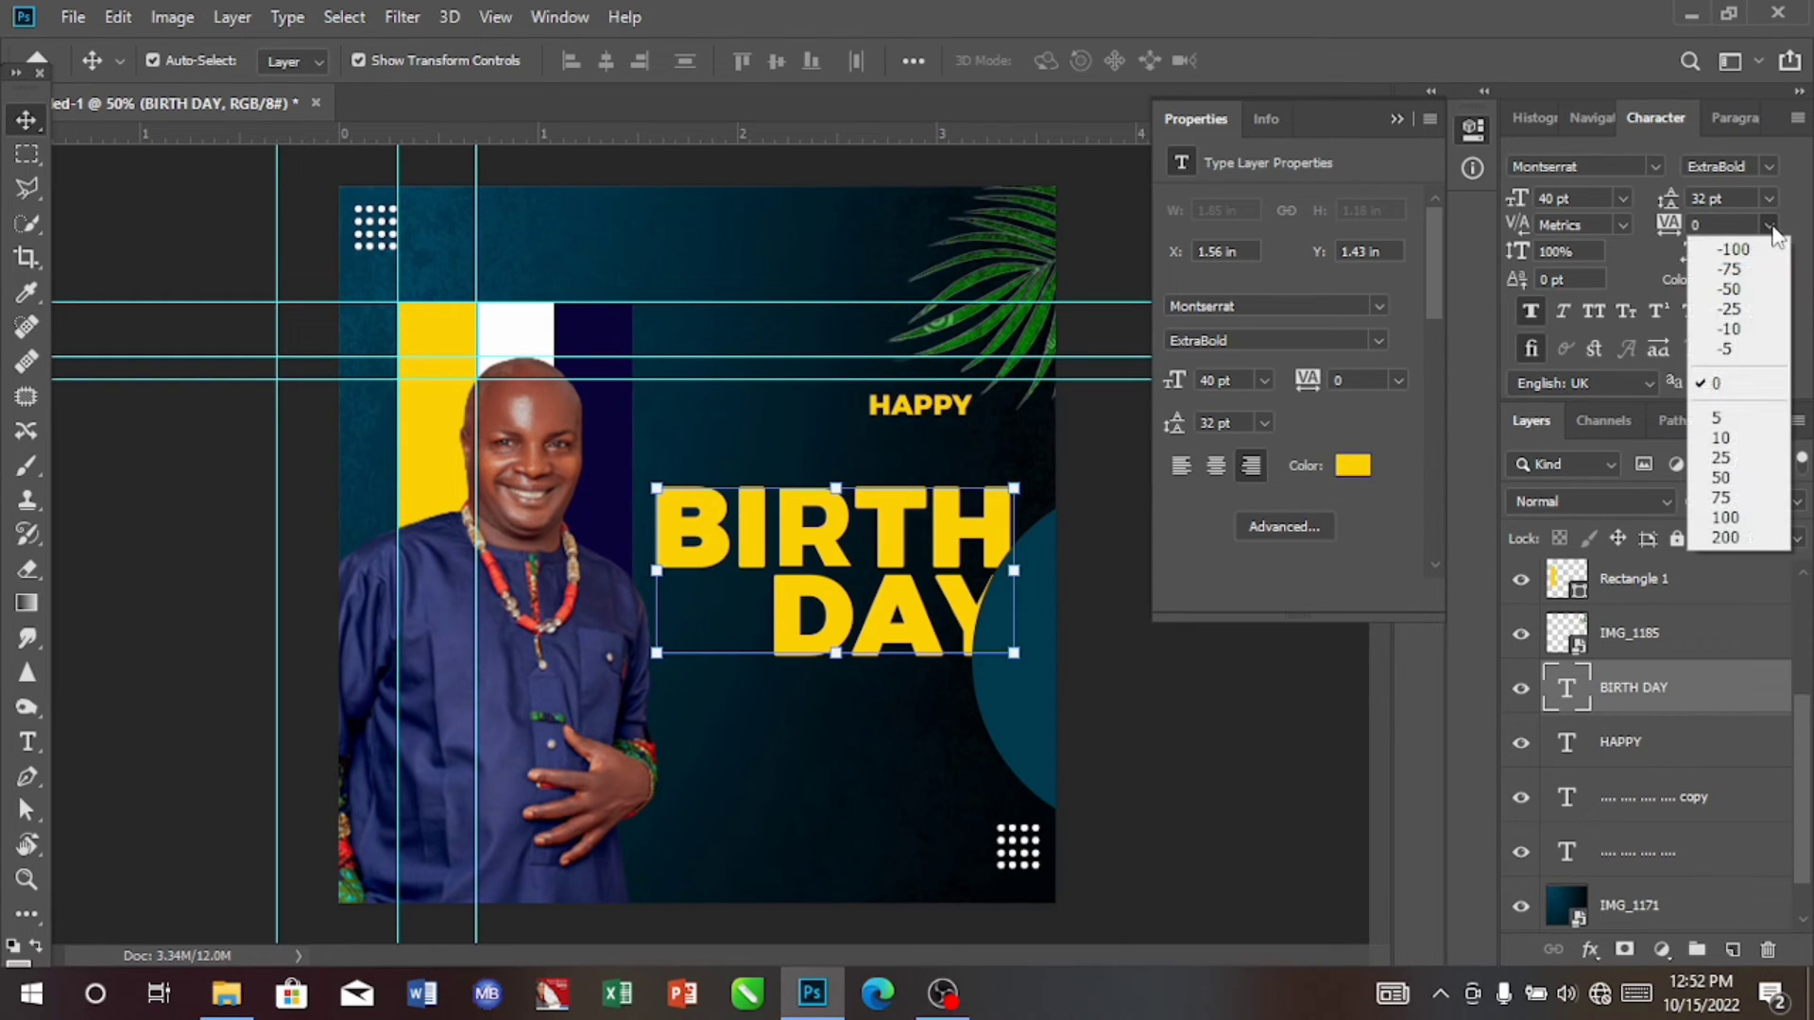
click(1733, 460)
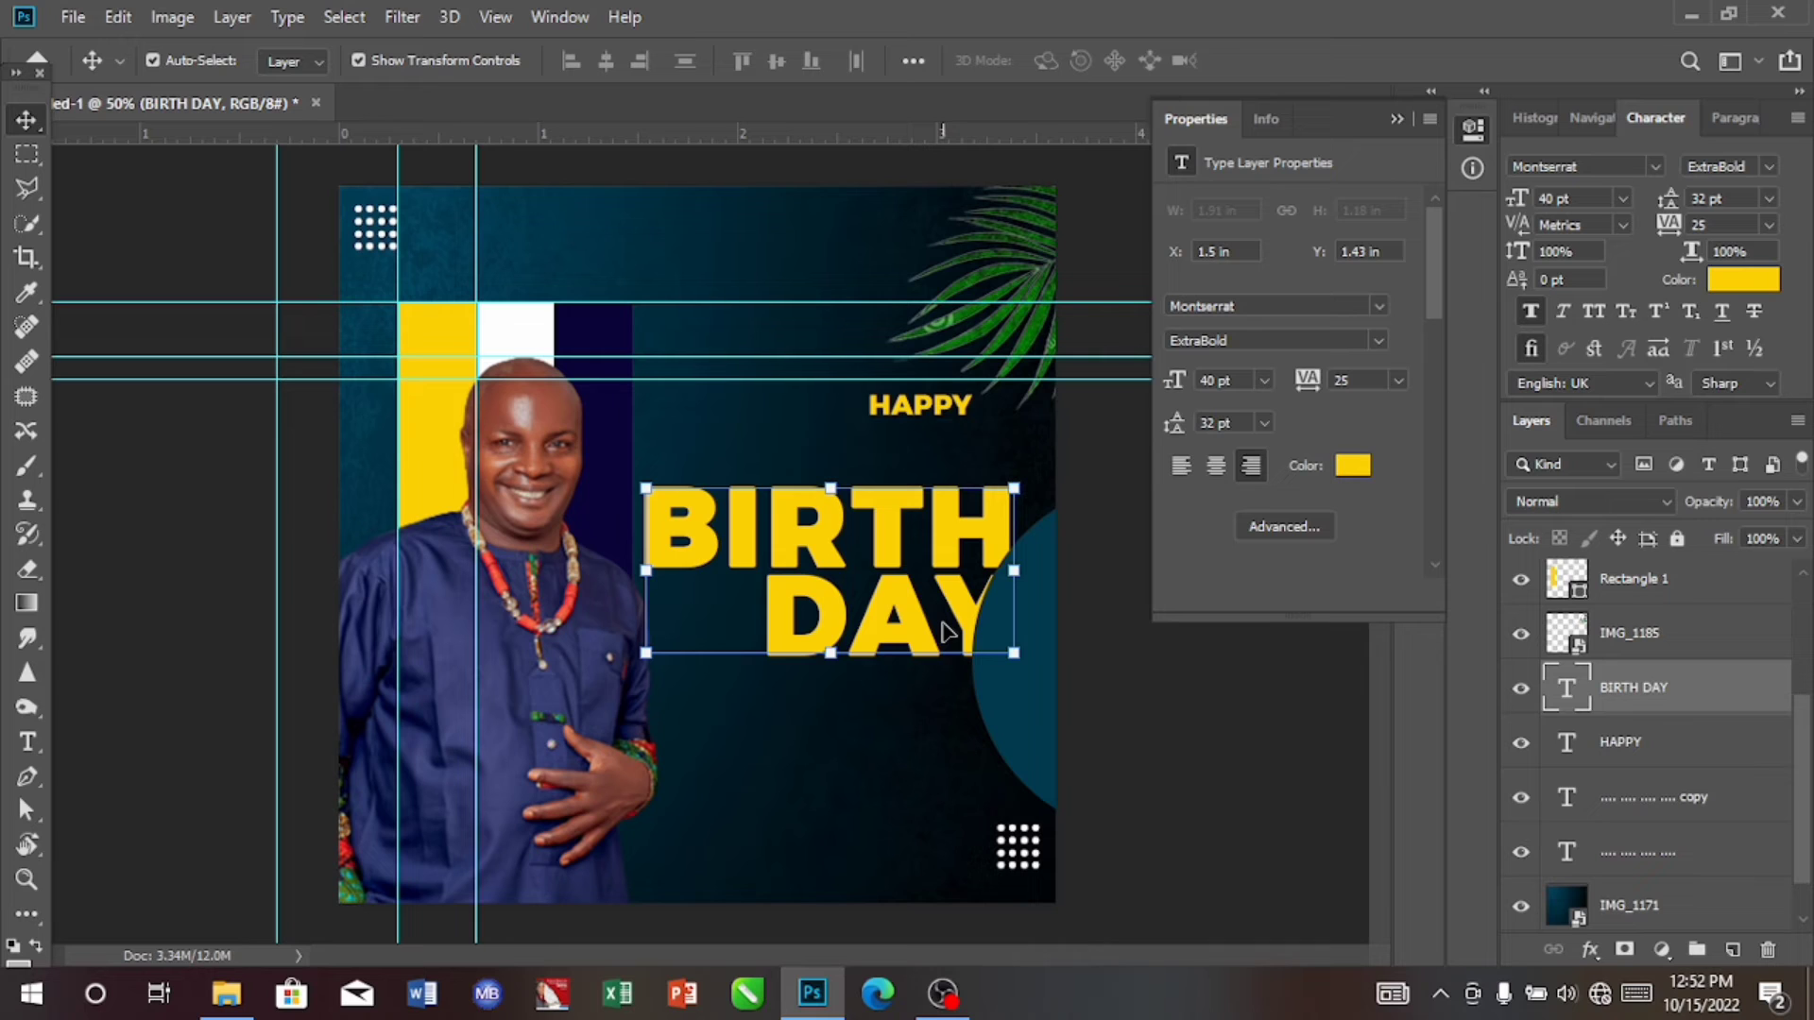
drag(944, 632, 923, 579)
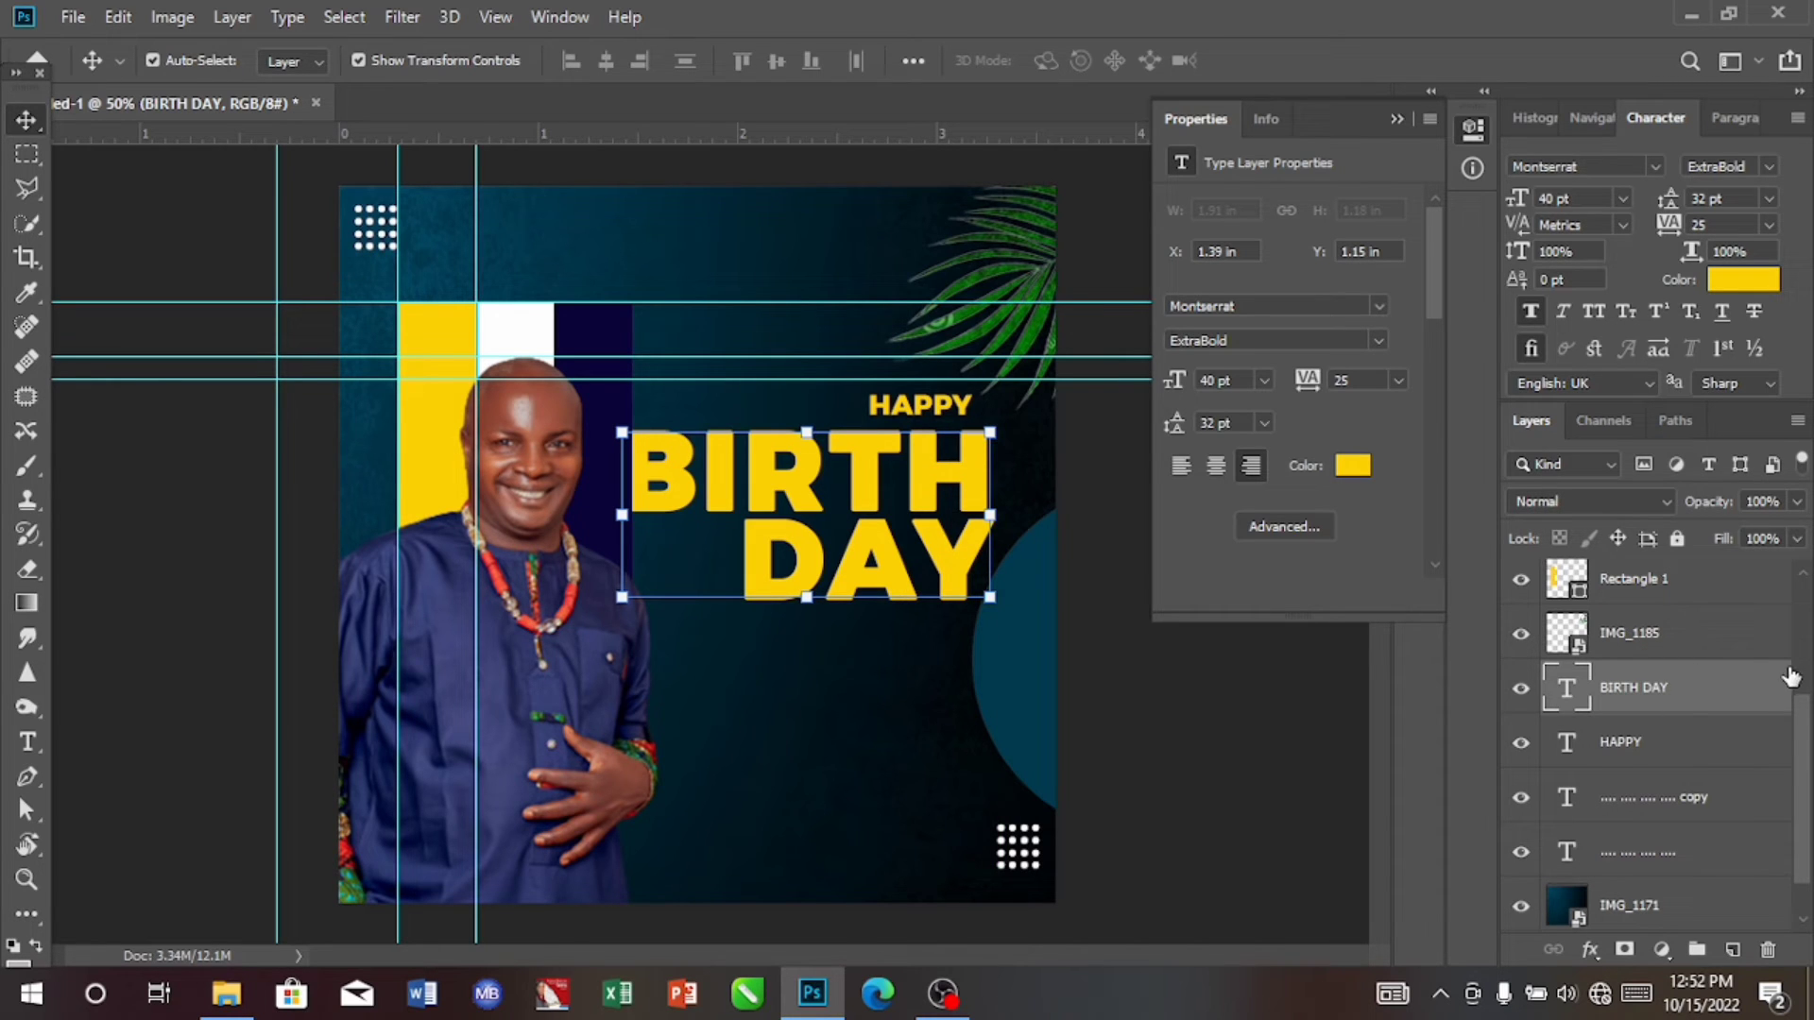
Step: Reorder the BIRTH DAY layer directly below the portrait layer IMG_3211 and shift the text to about X 1.35 in, Y 1.12 in
scroll(1806, 720, up, 1)
scroll(1800, 699, up, 5)
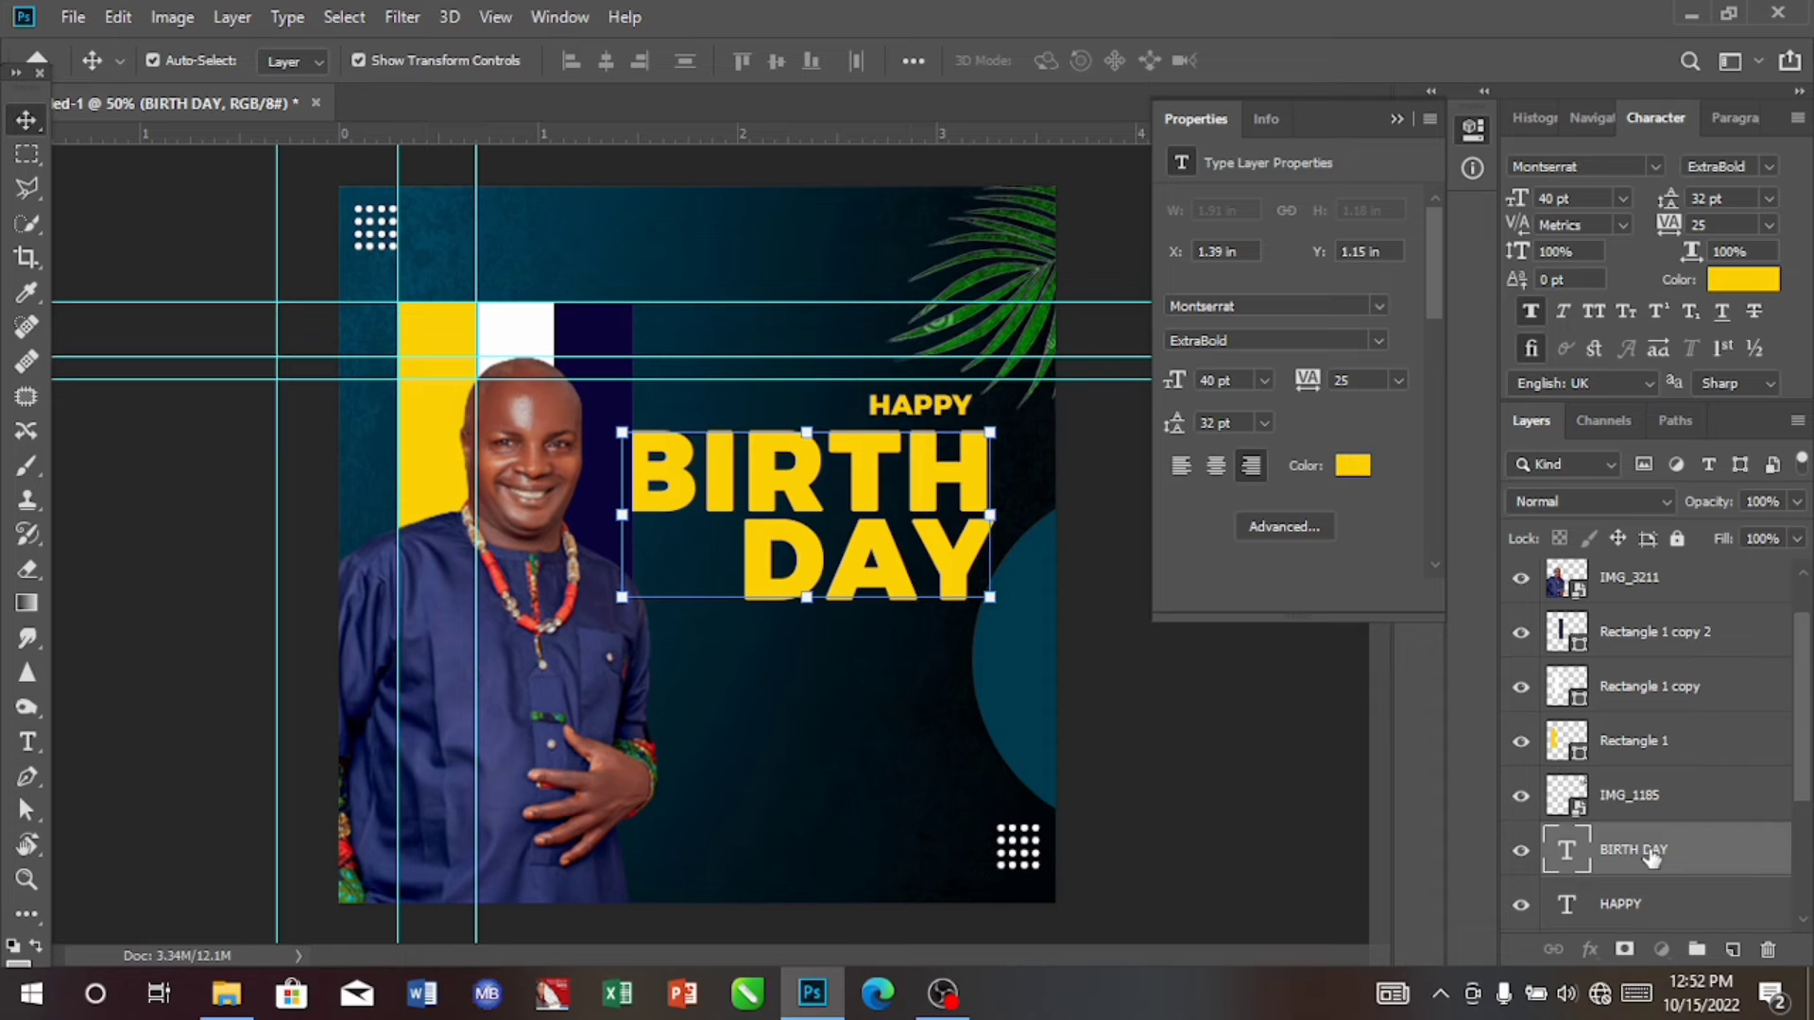
drag(1652, 855, 1651, 614)
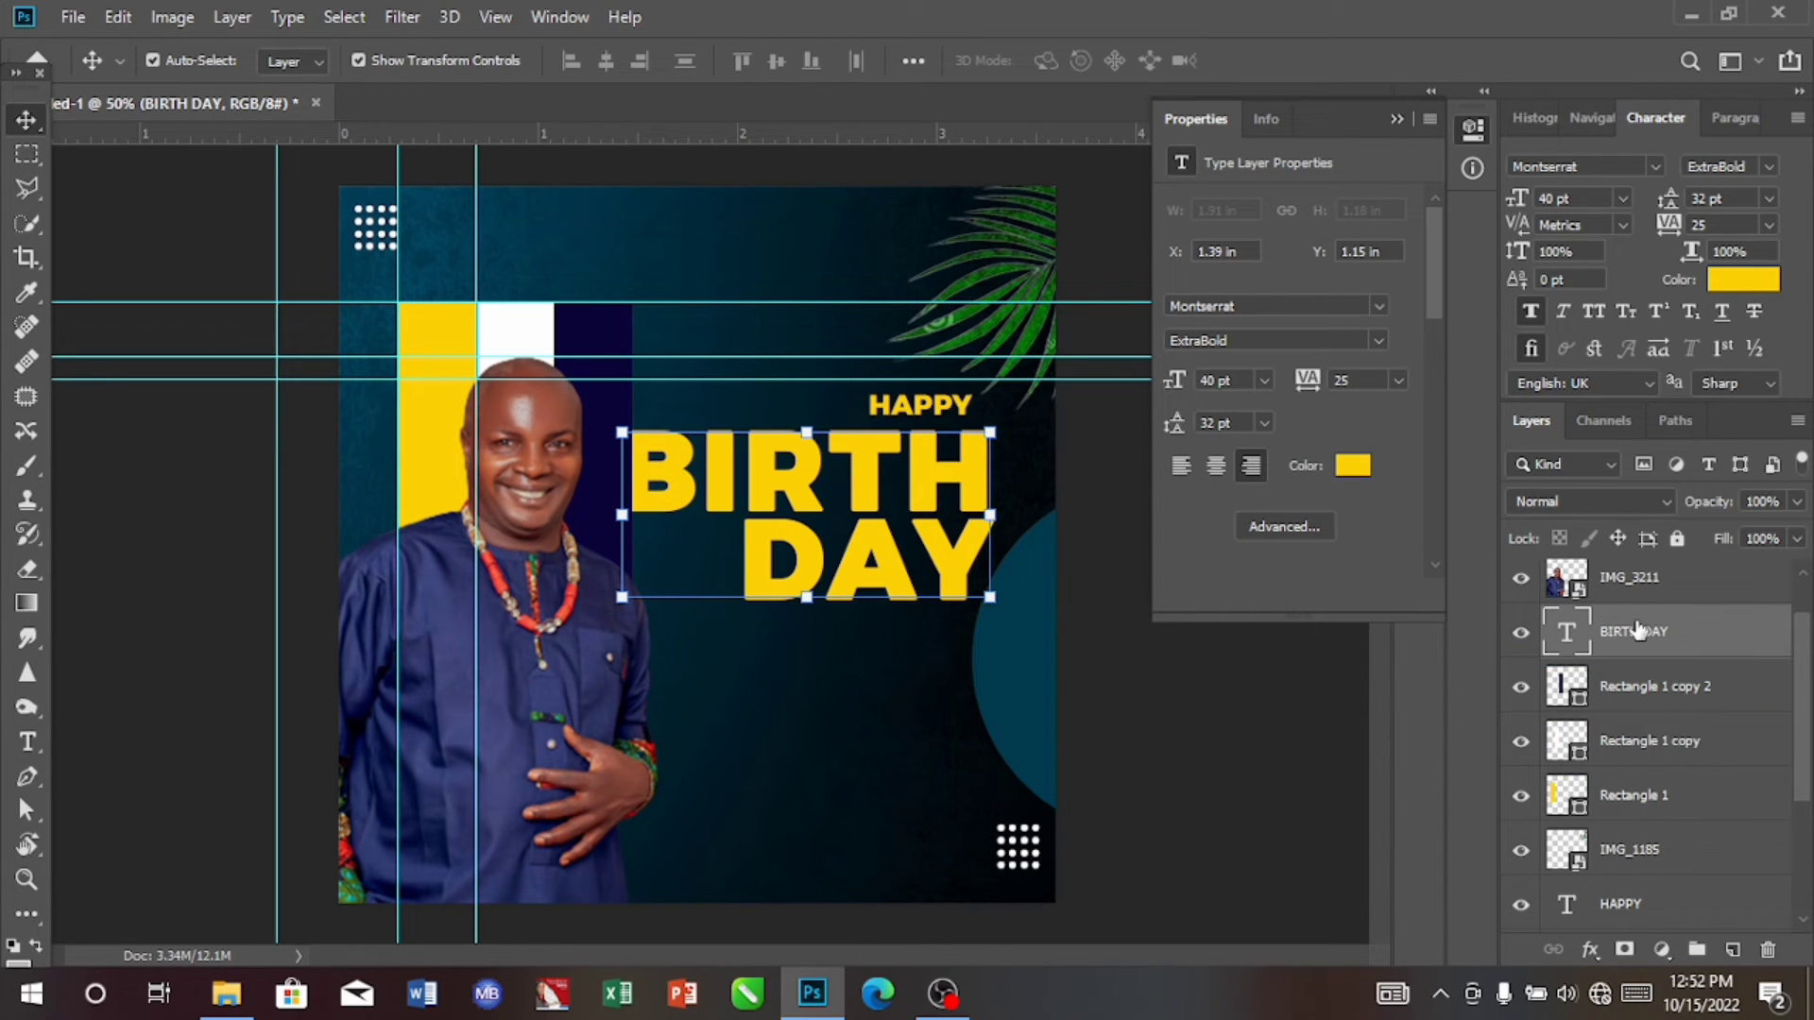
click(869, 490)
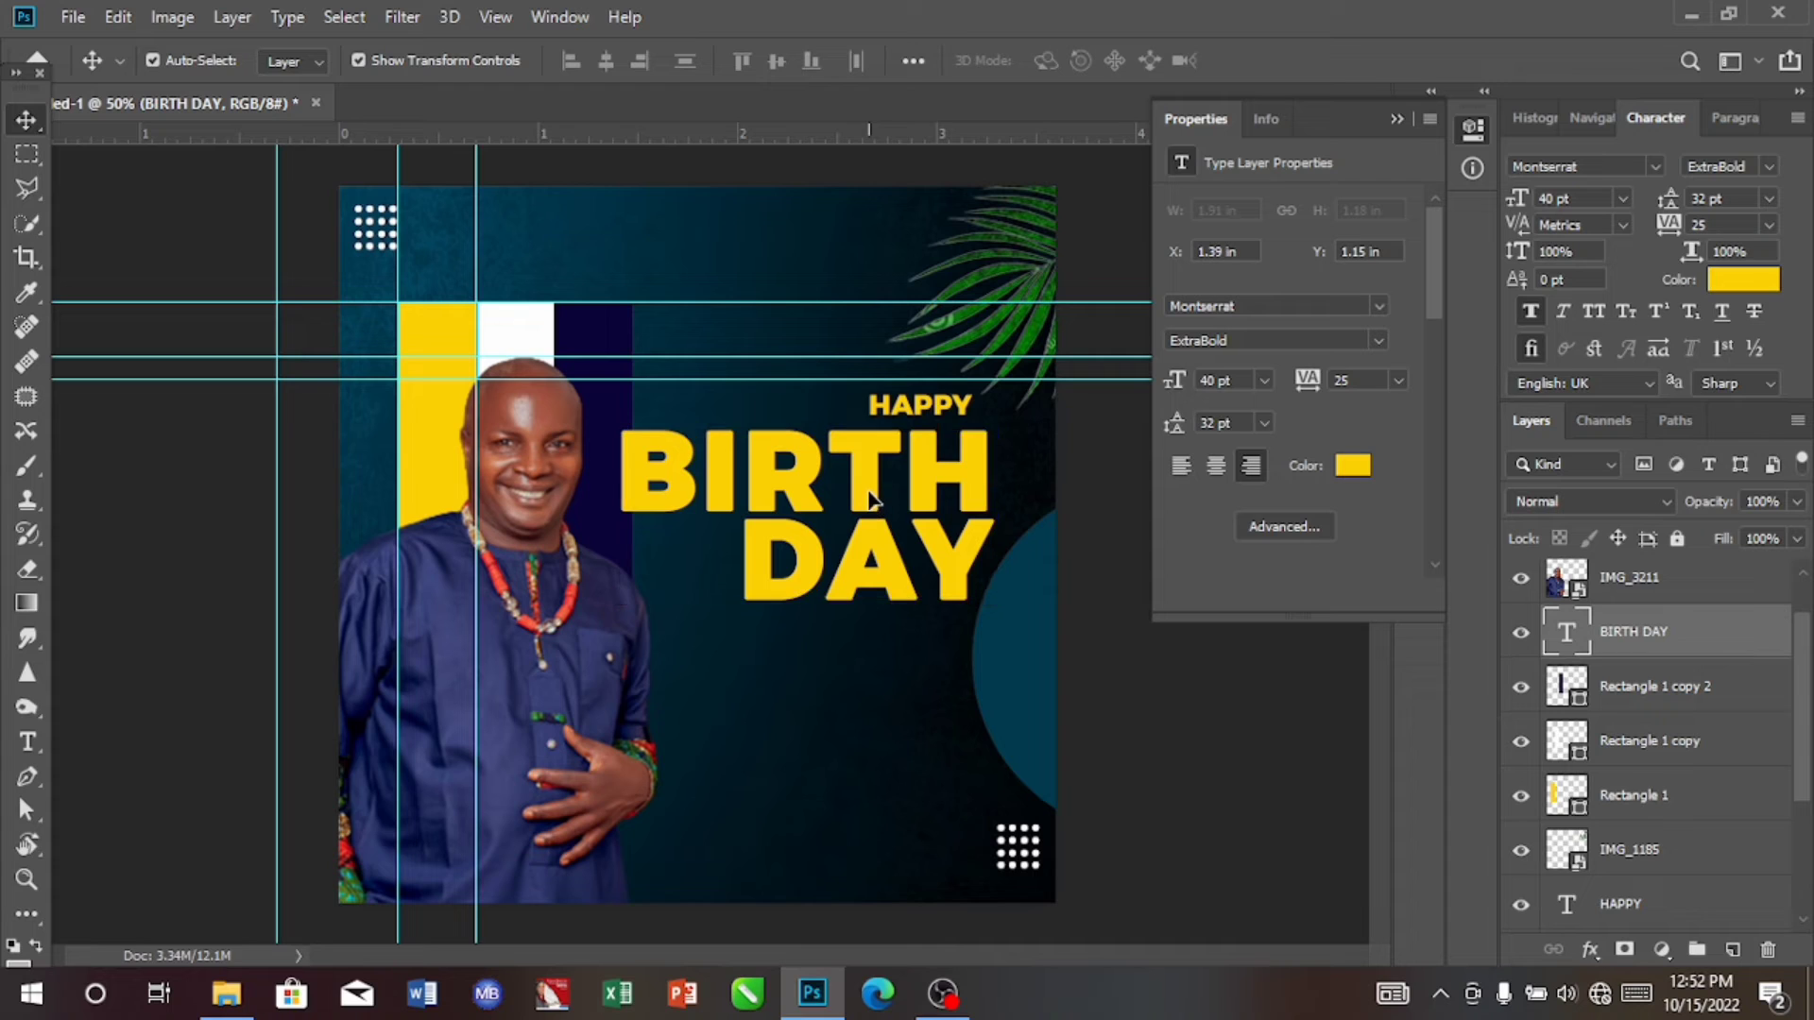
drag(870, 498, 857, 489)
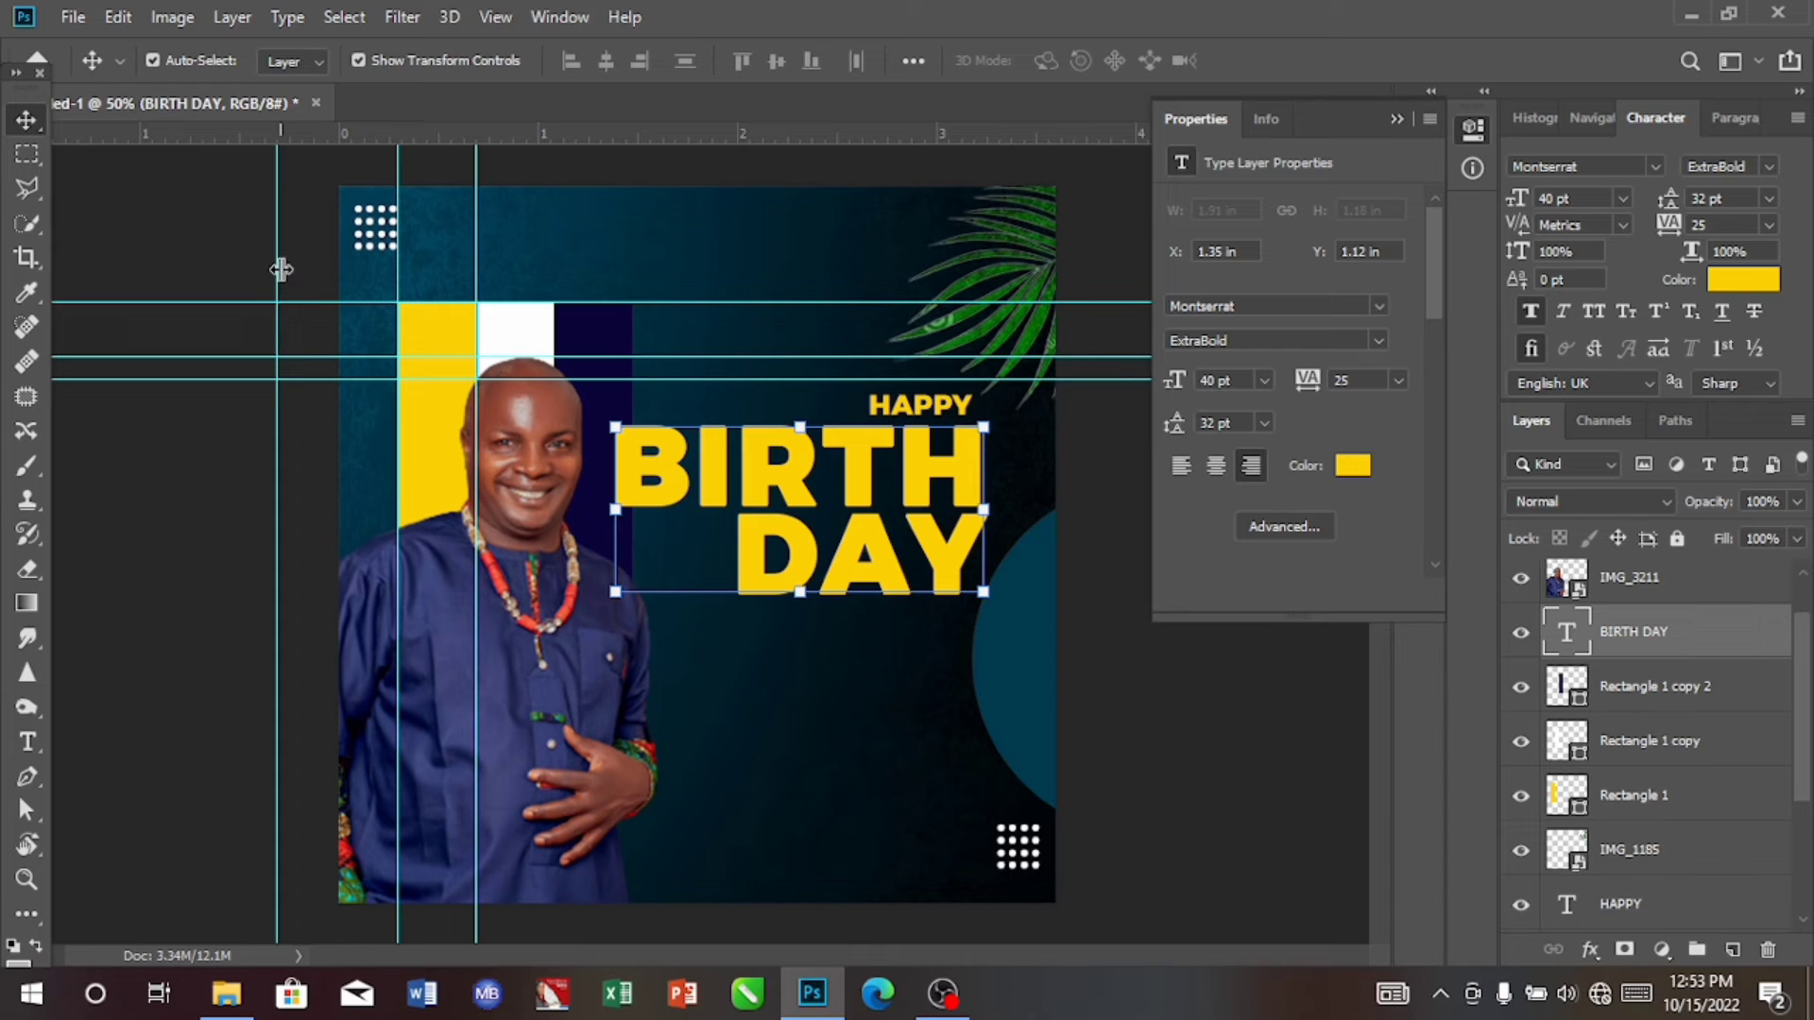
Step: Move the outermost vertical guide to the lower dot grid's inner edge and align BIRTH DAY's right edge to it at about X 1.42 in, Y 1.12 in
drag(281, 269, 974, 303)
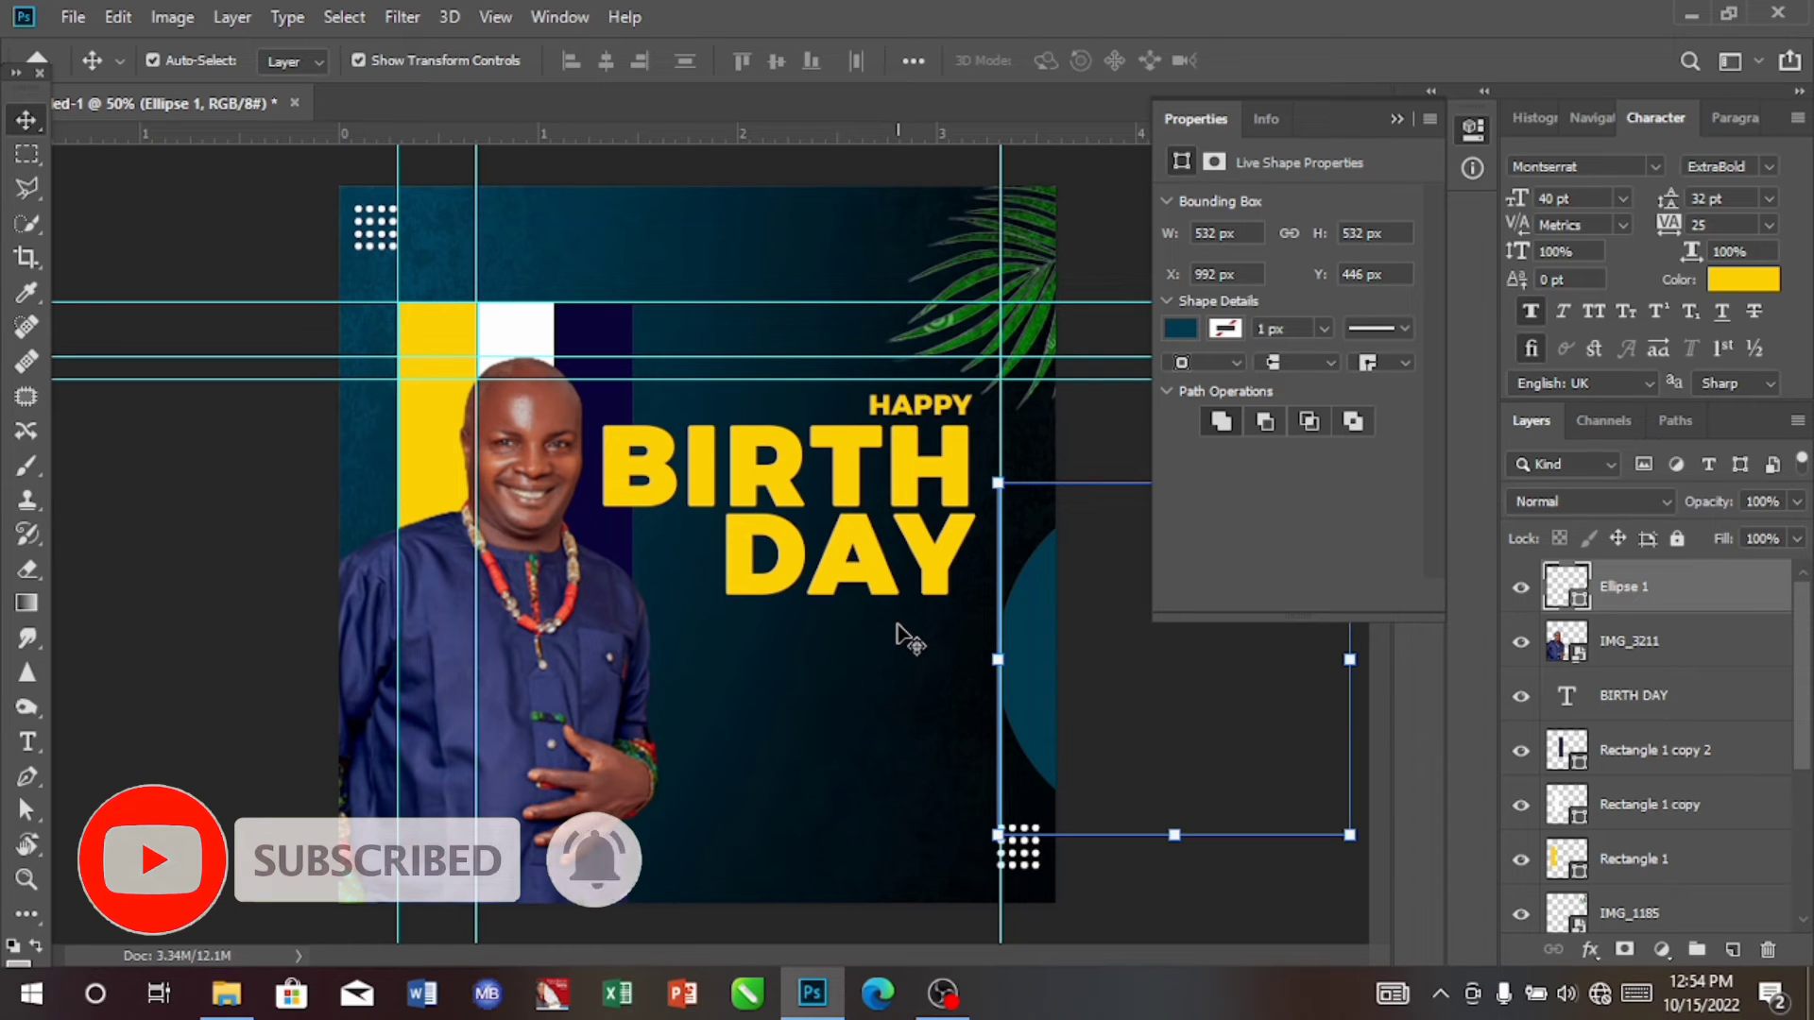
click(841, 564)
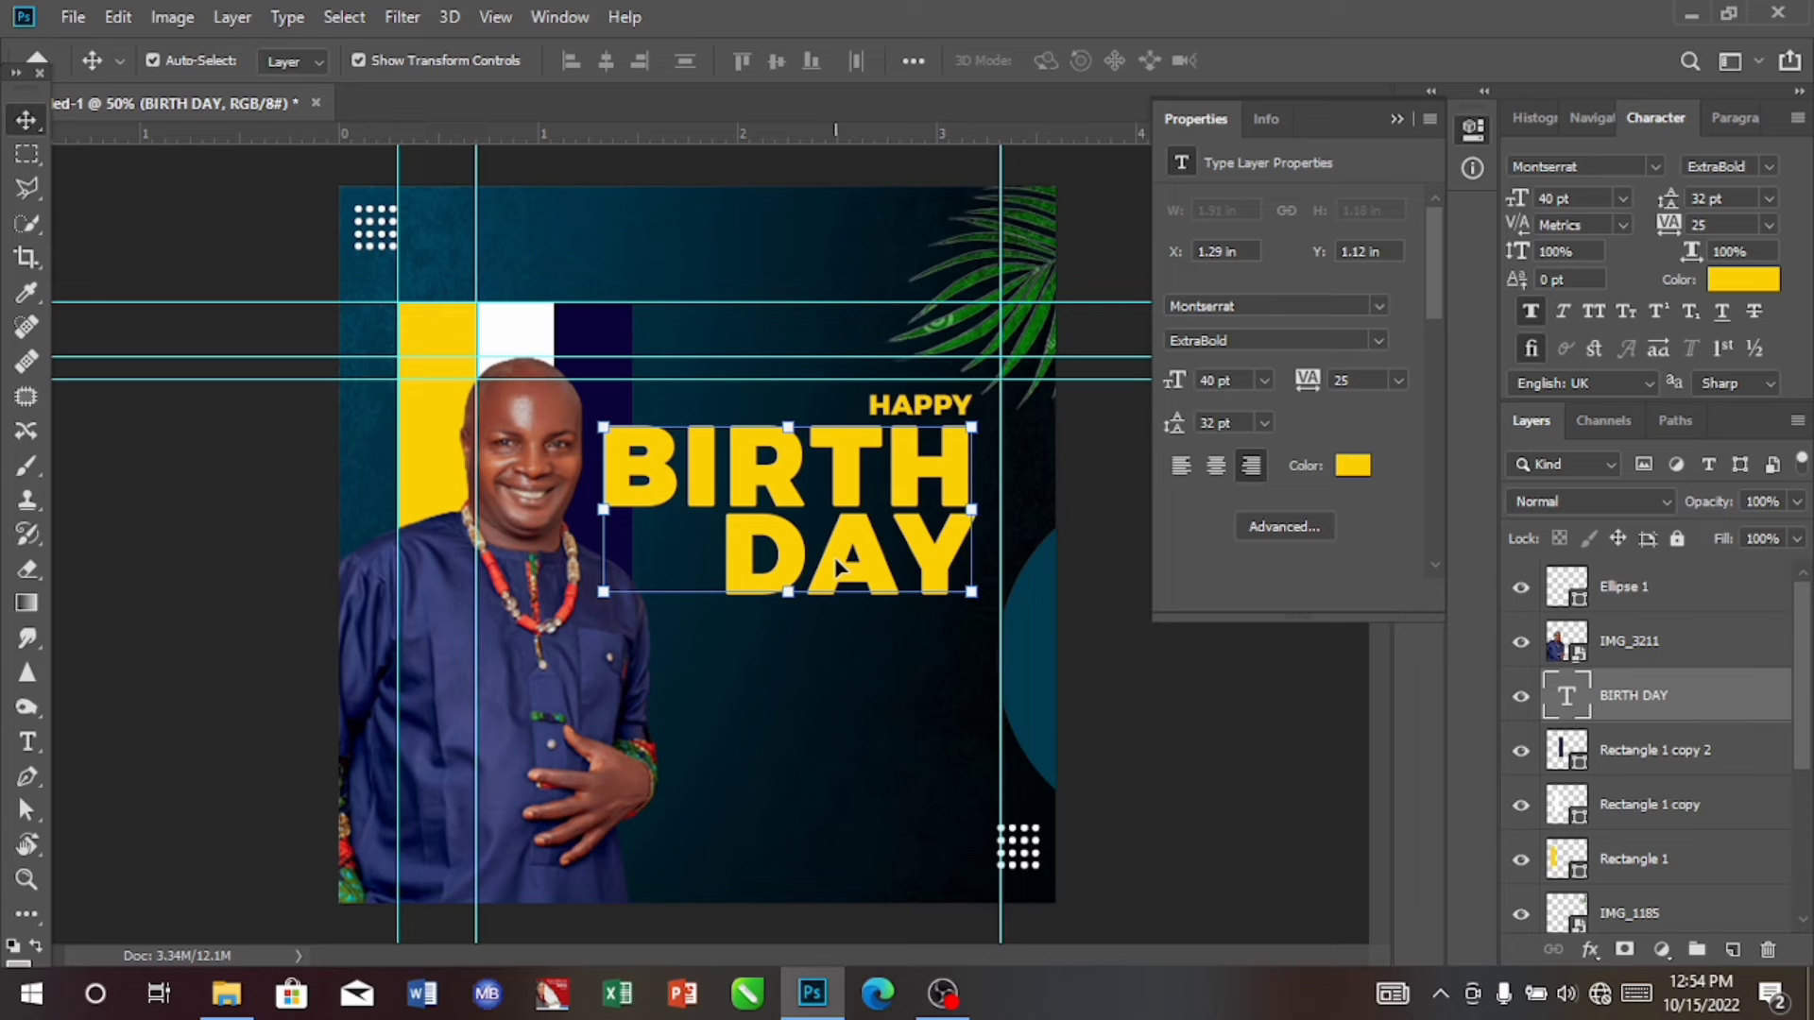
click(836, 560)
drag(836, 564, 858, 570)
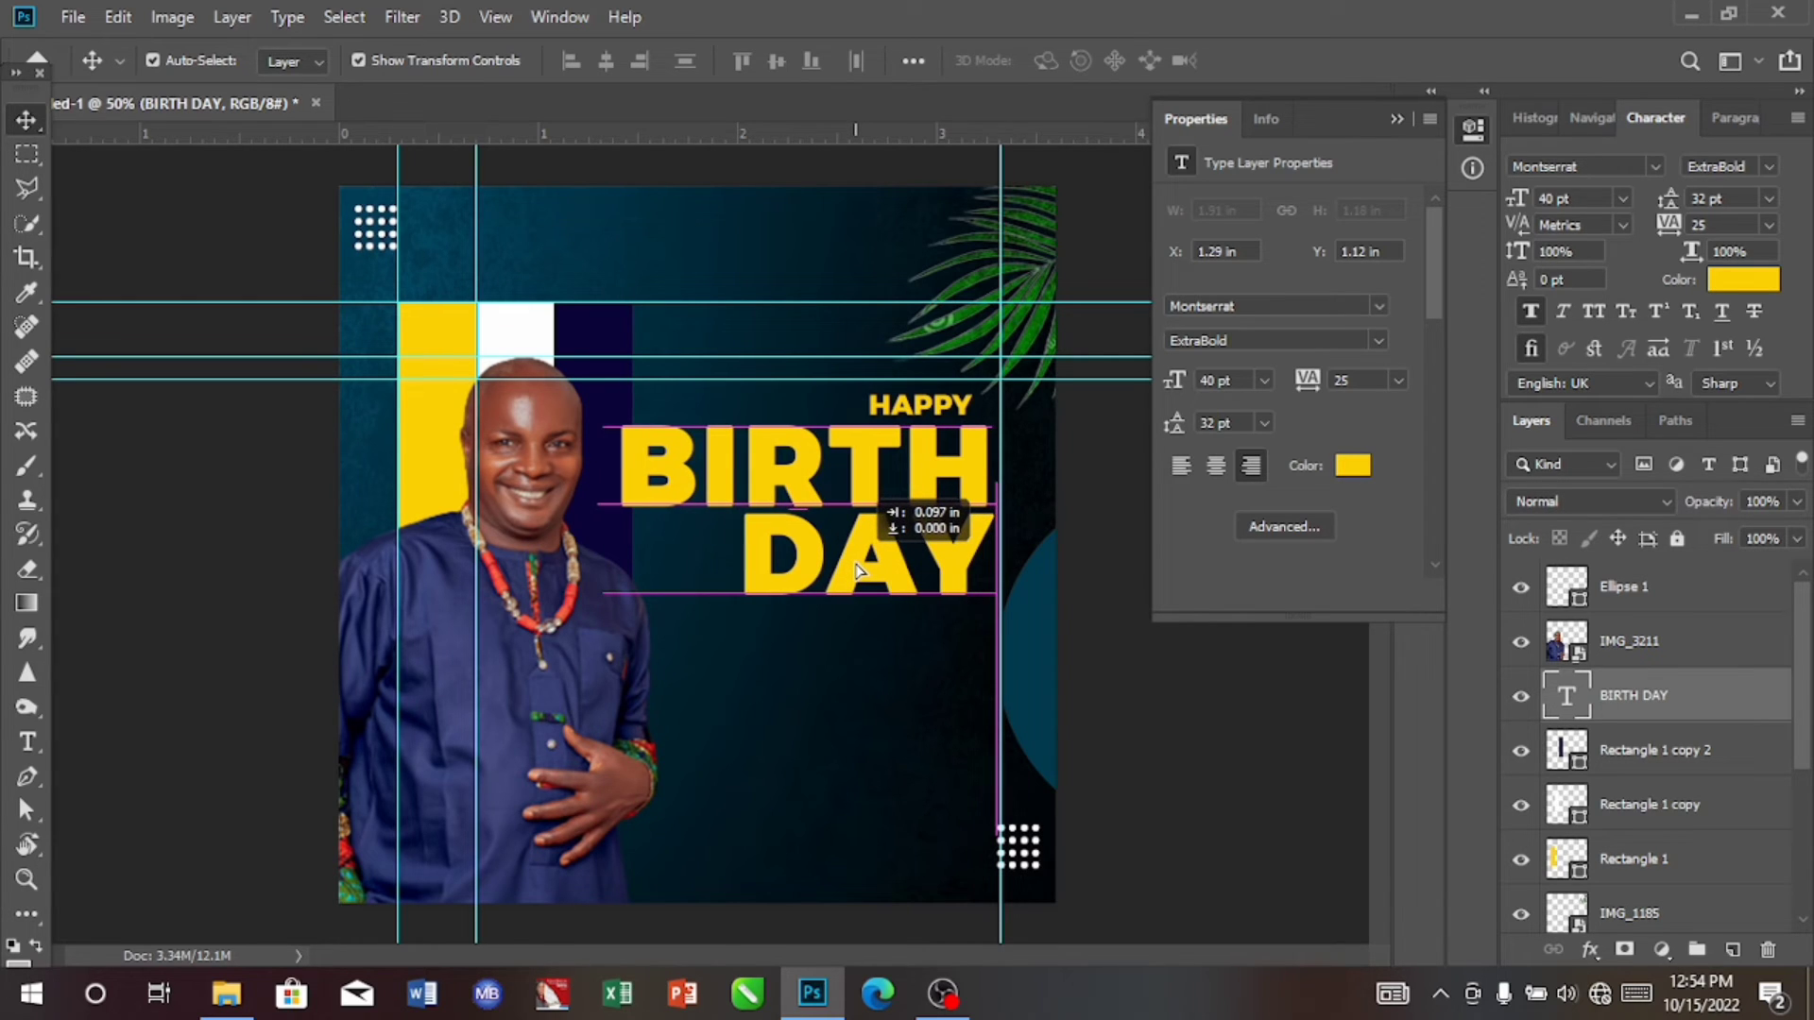
drag(858, 570, 863, 567)
key(Right)
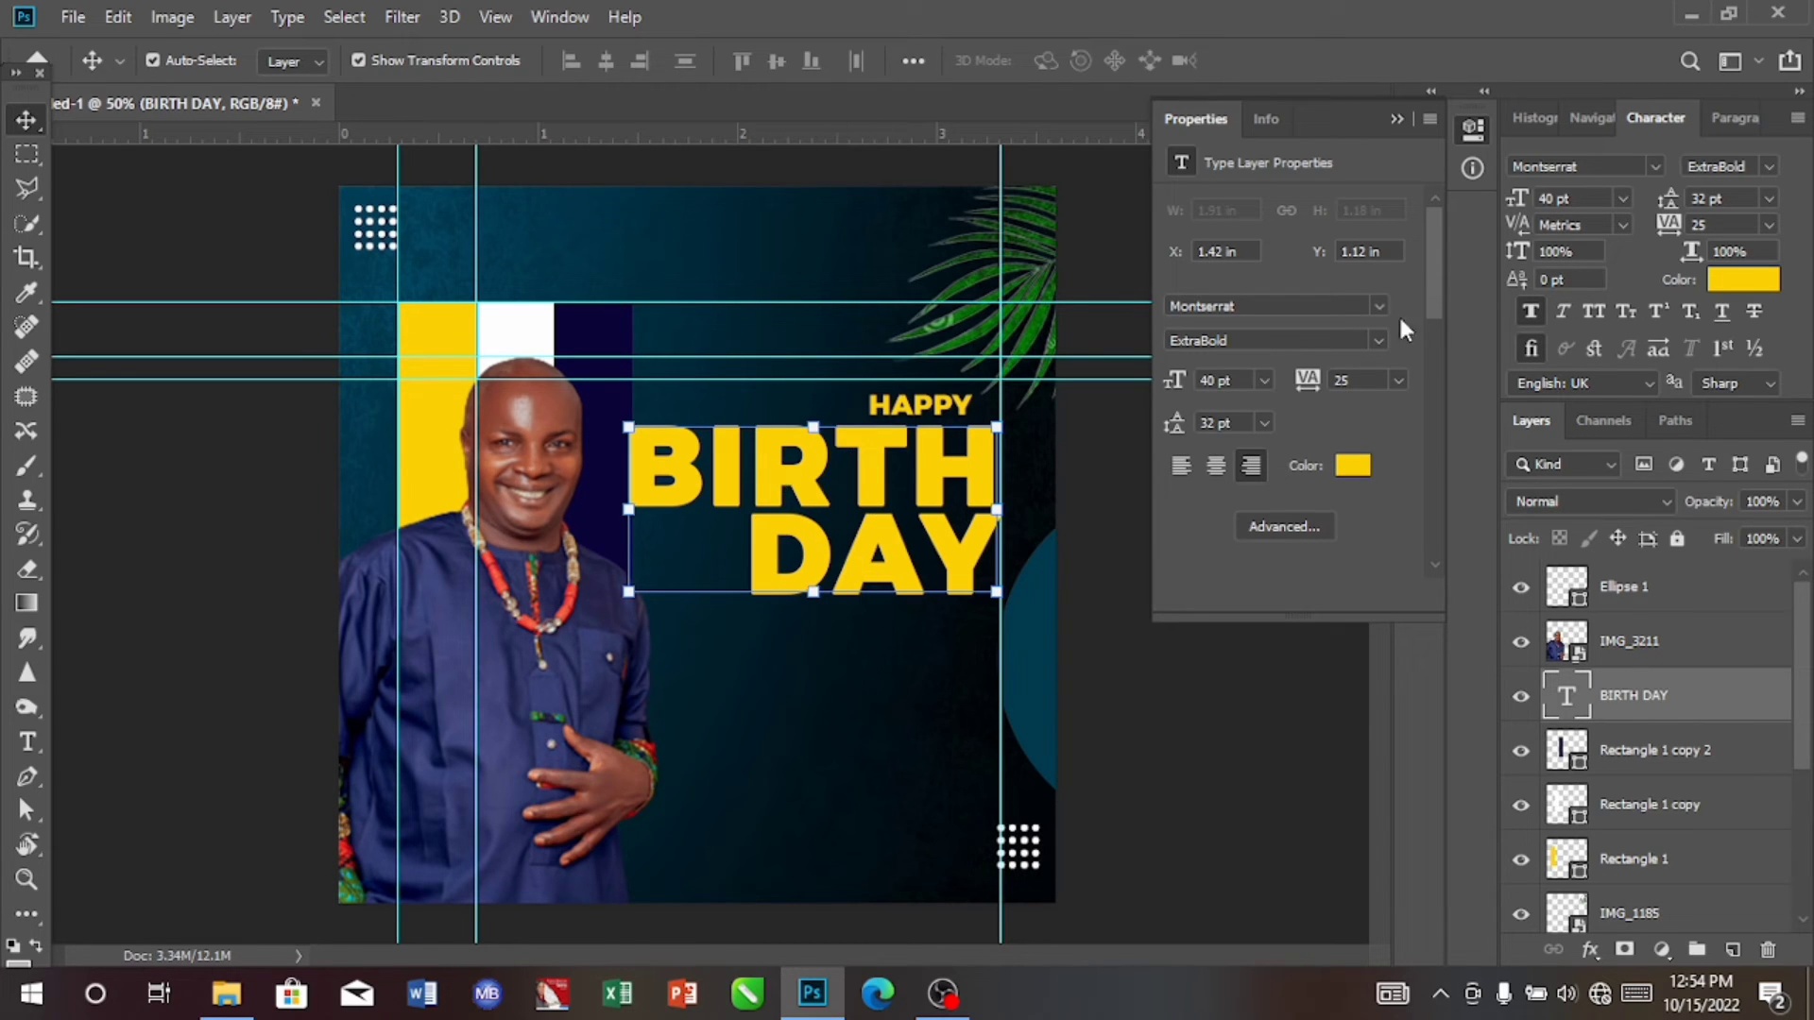
Step: Colour the BIRTH DAY text white ffffff, sampled from the white bar behind the portrait
click(1763, 281)
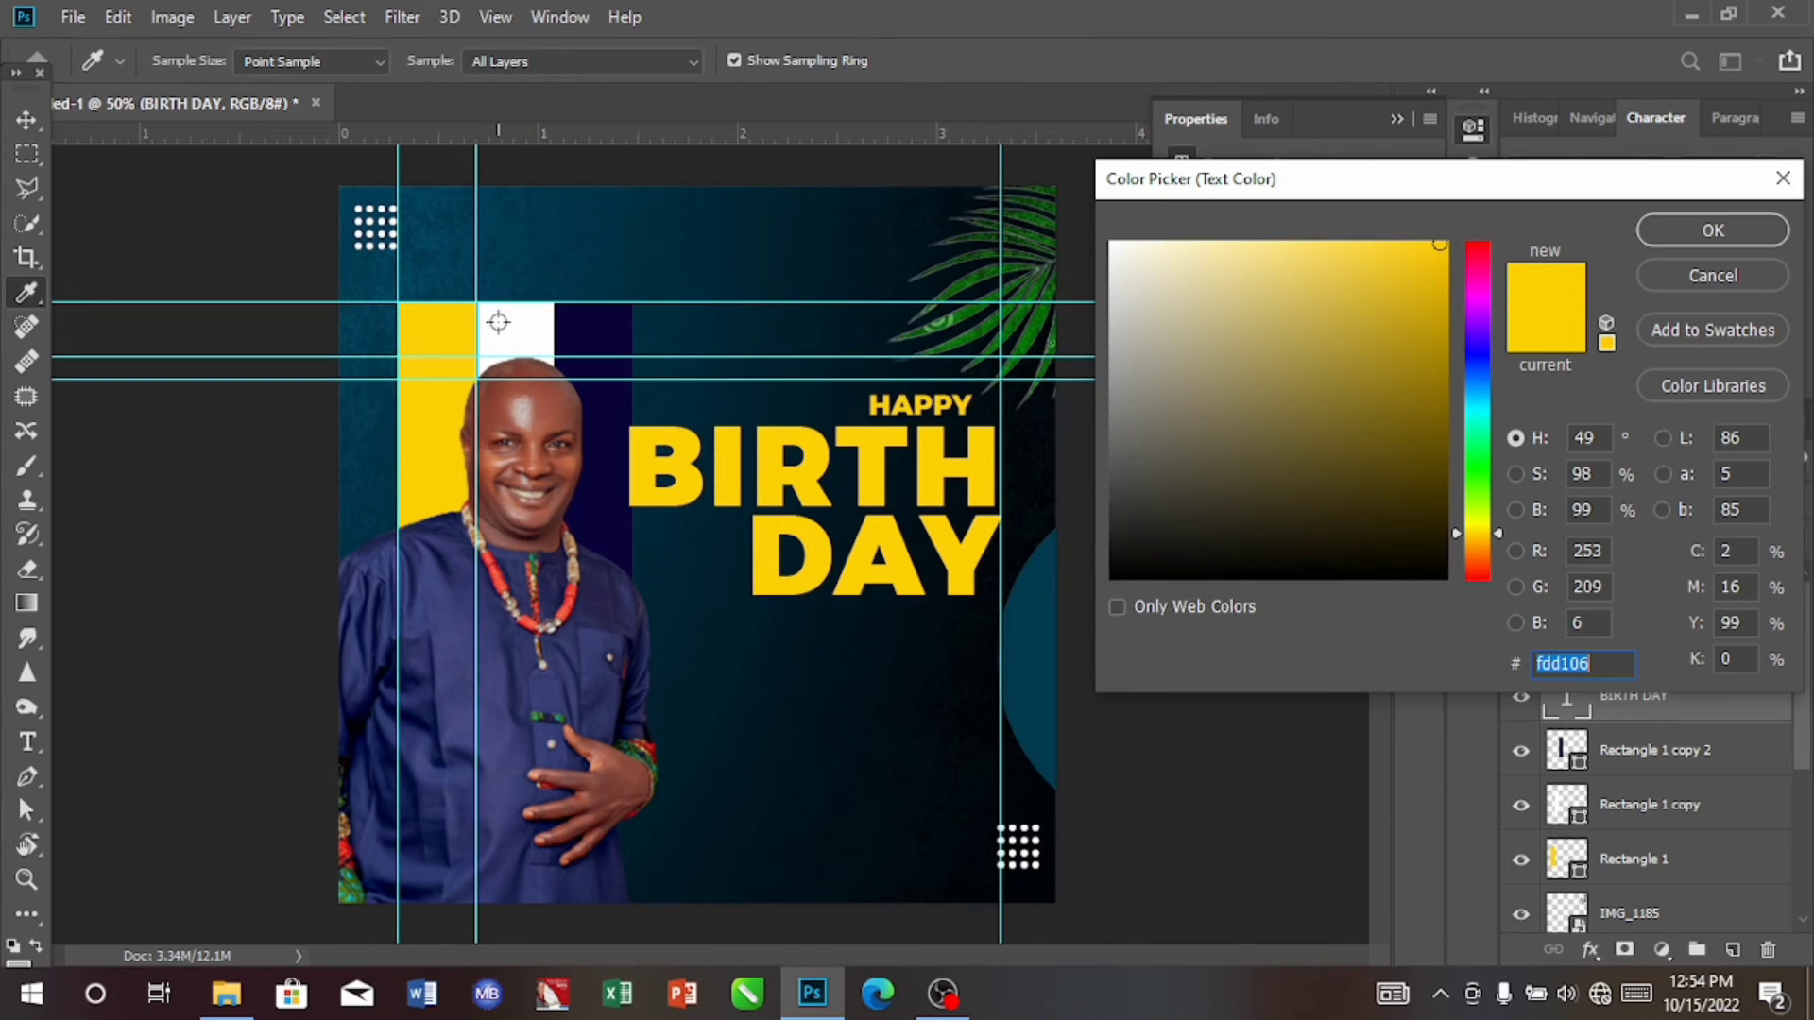
click(508, 327)
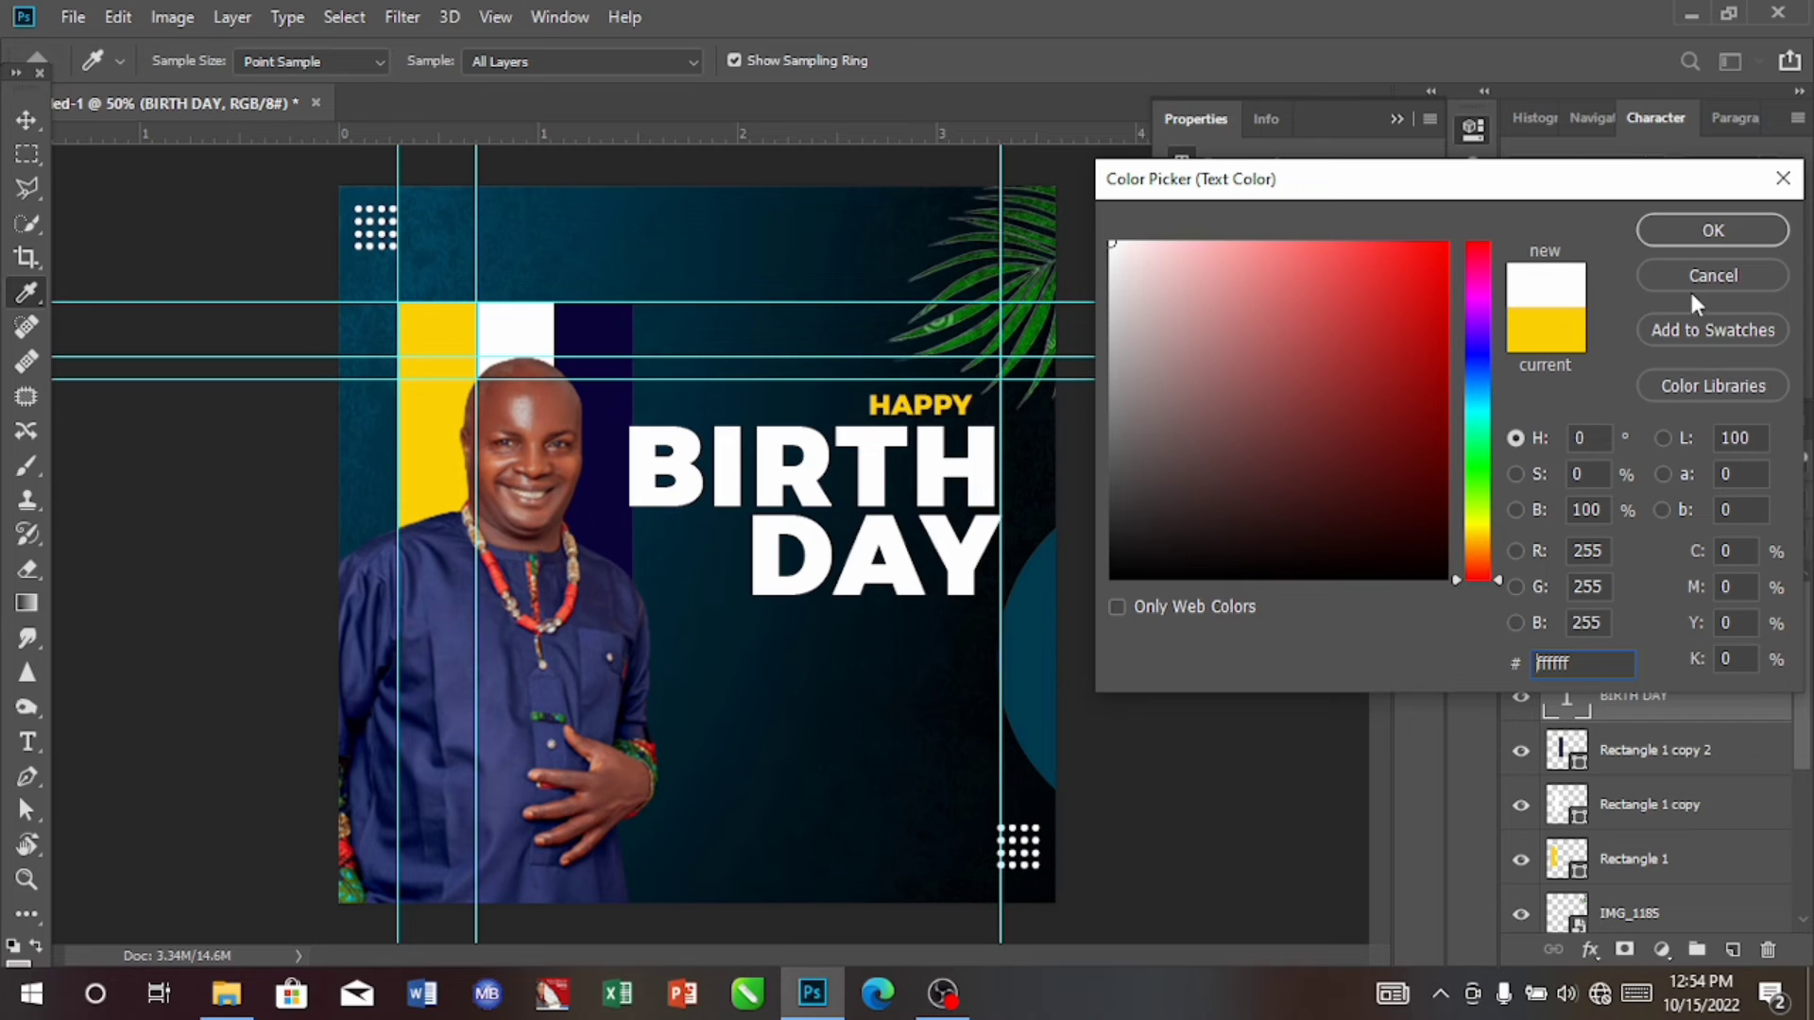
click(1707, 228)
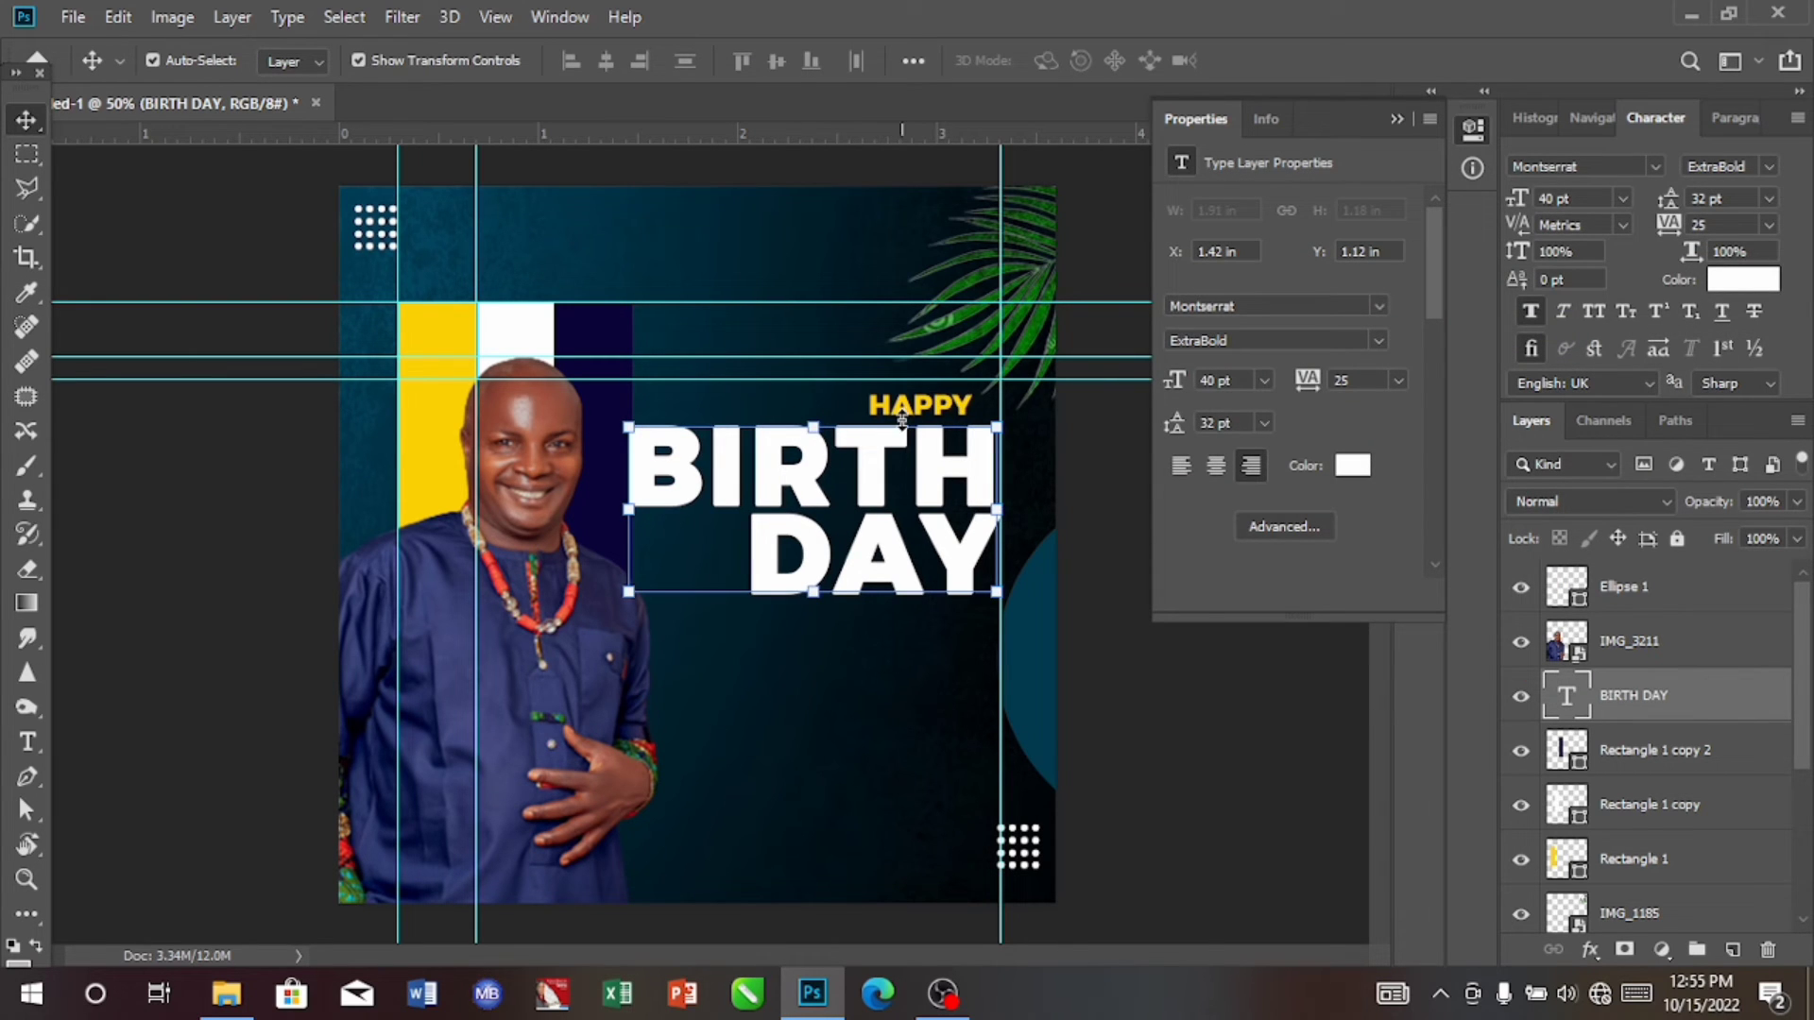
Step: Set the HAPPY text's tracking to 300 and align its right edge to the new guide at about X 2.61 in, Y 1.03 in
click(916, 337)
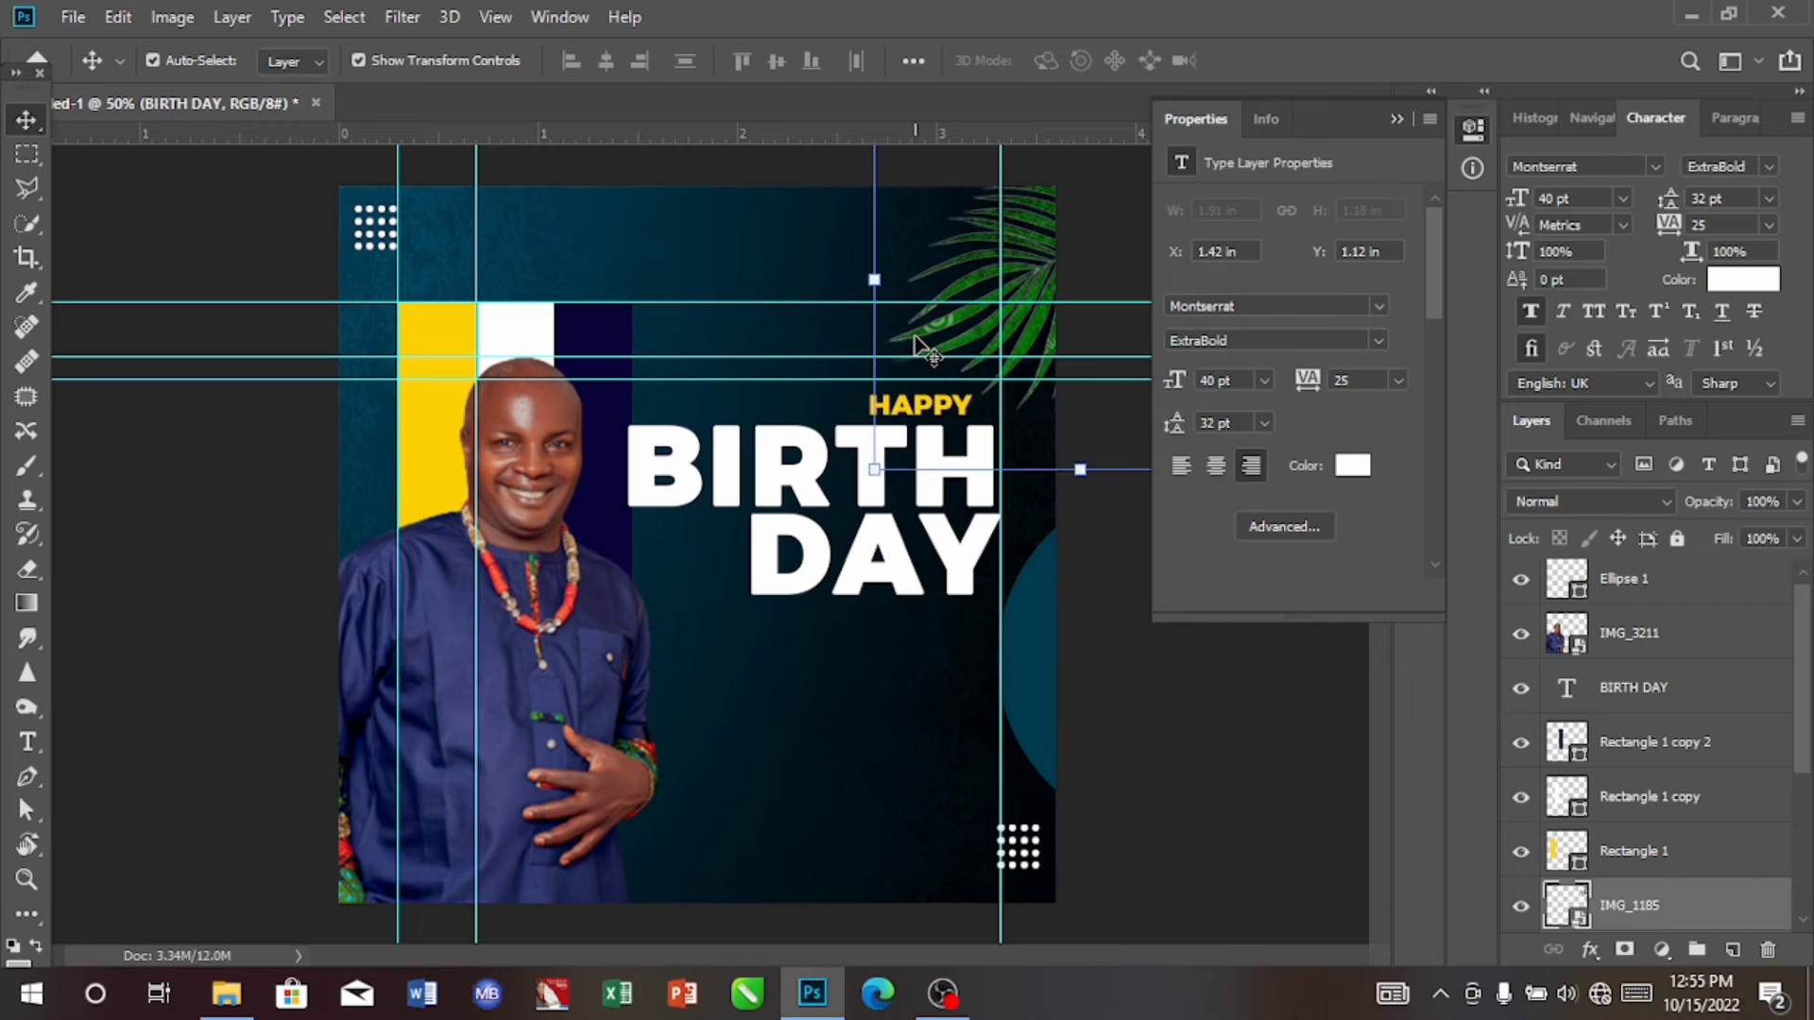
click(943, 410)
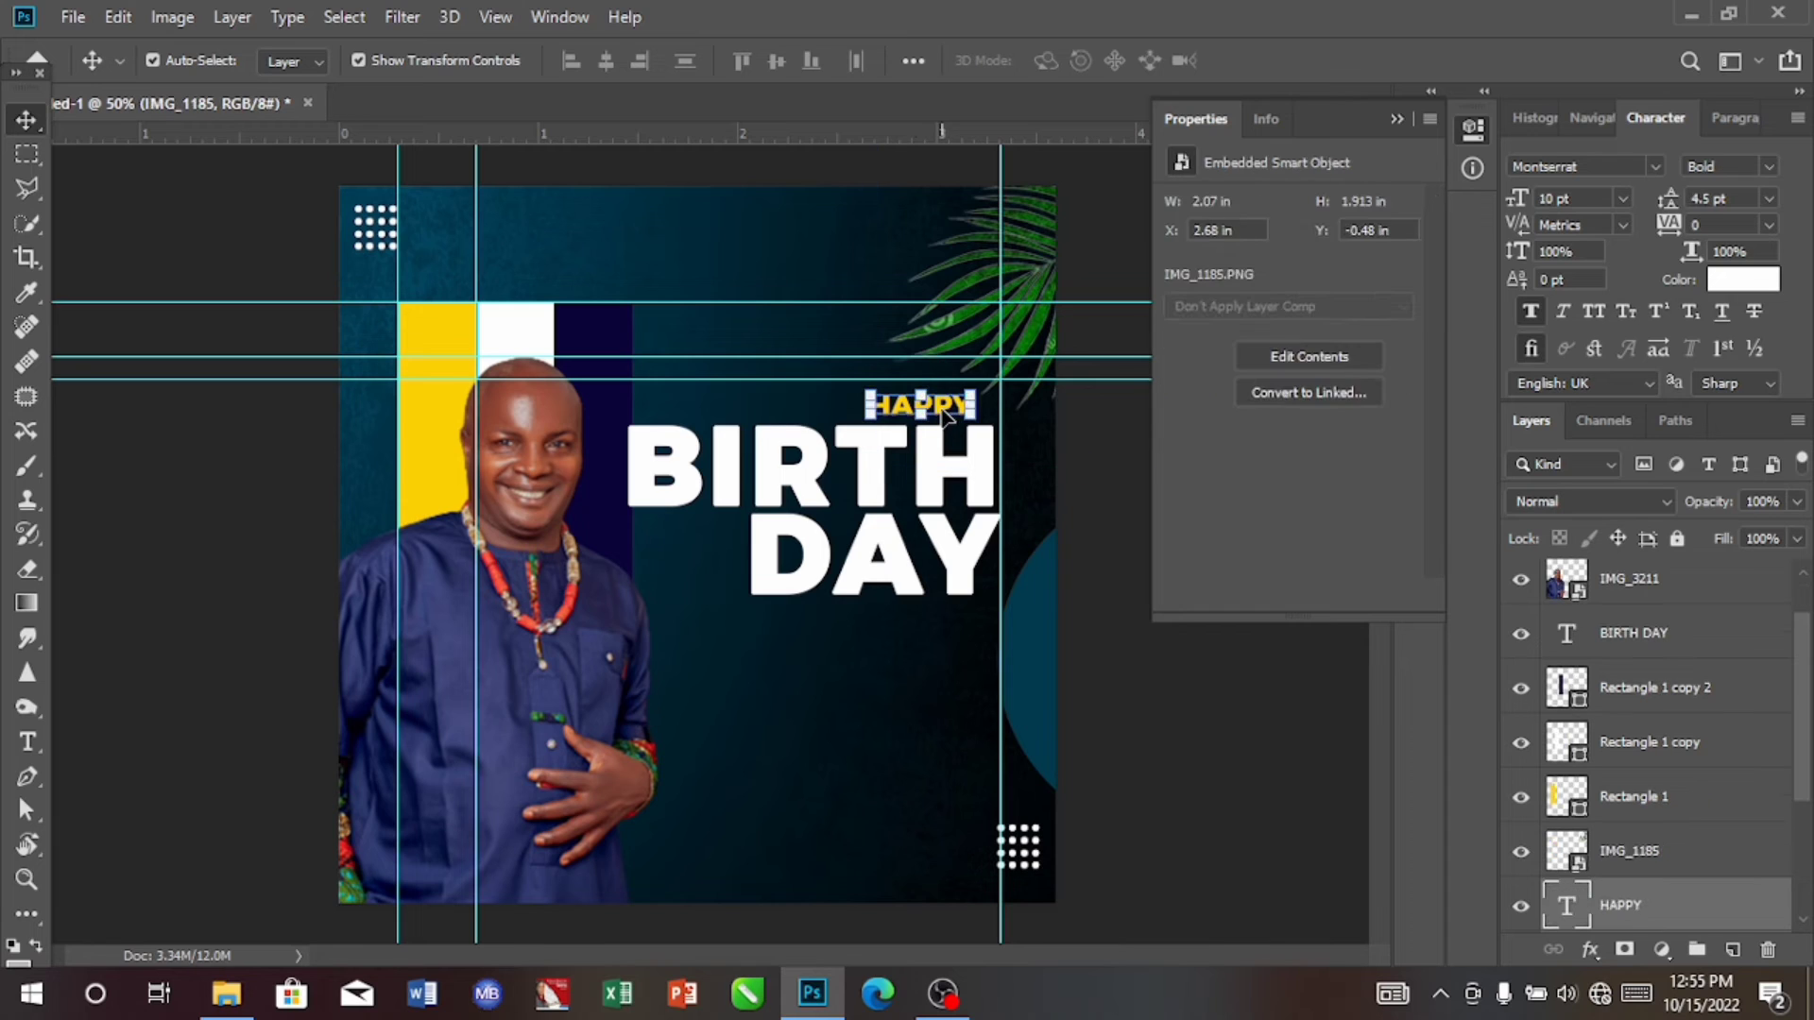
click(1767, 225)
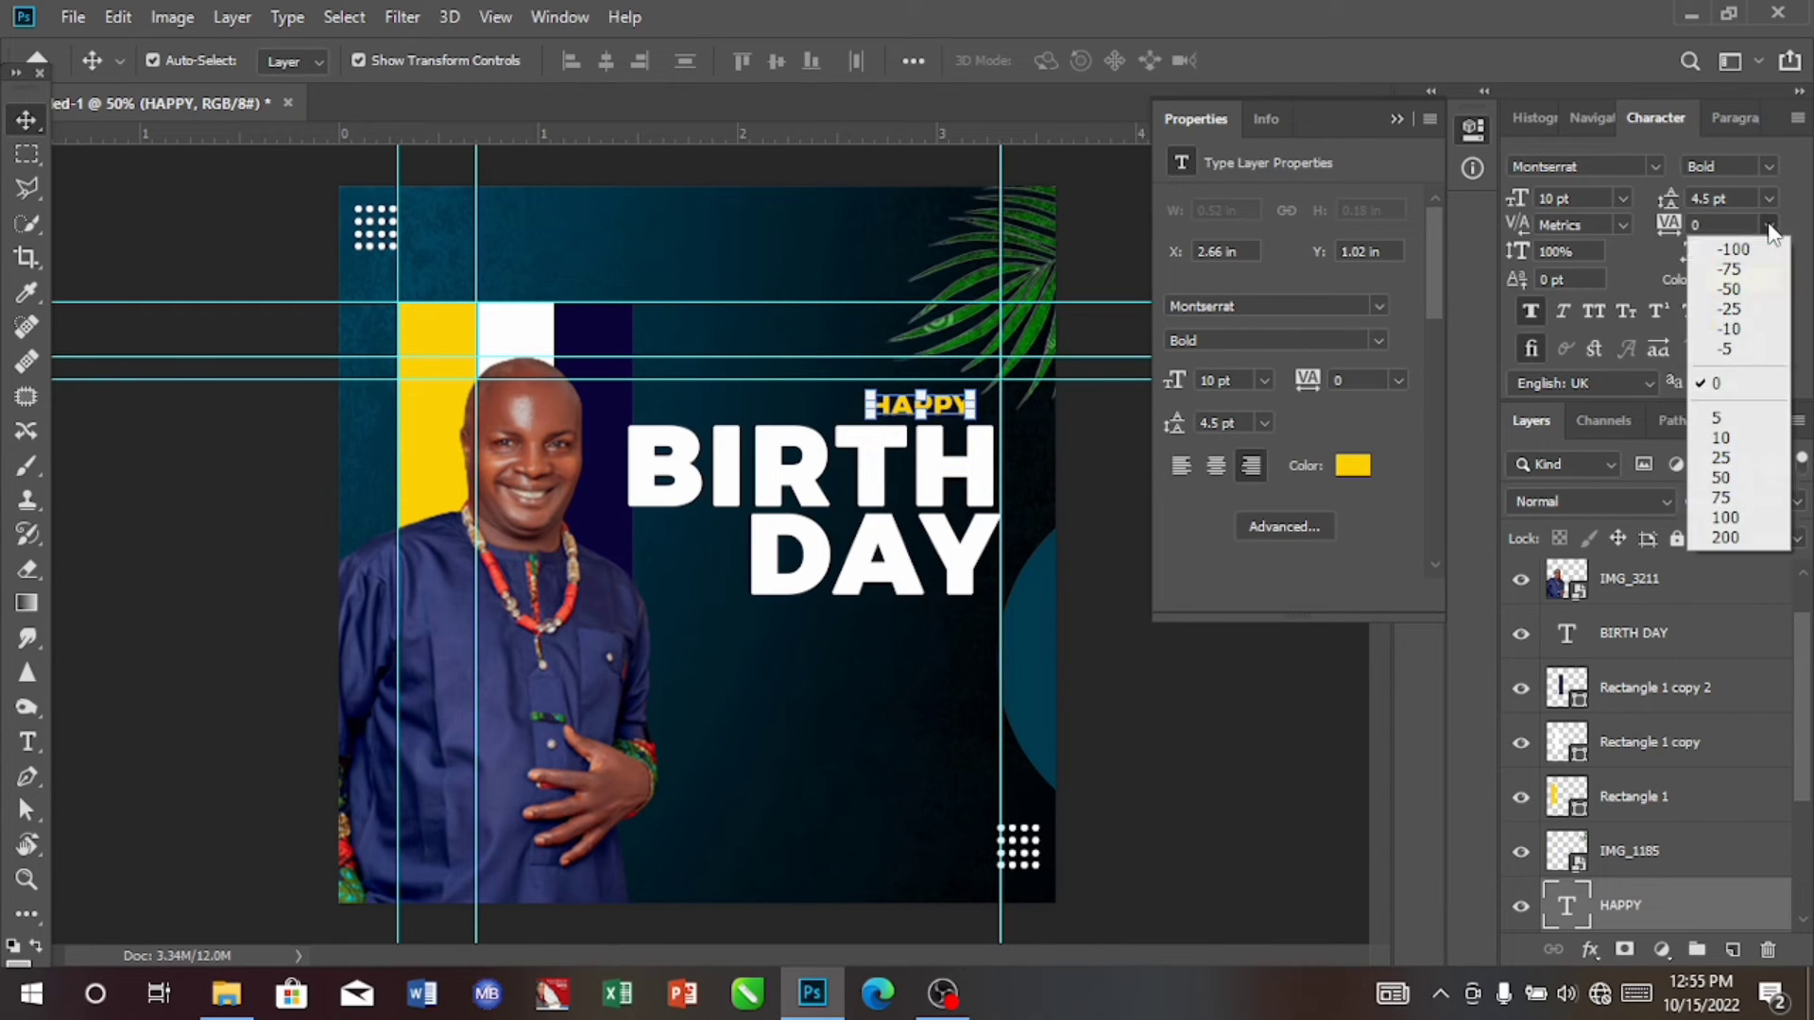
click(1729, 541)
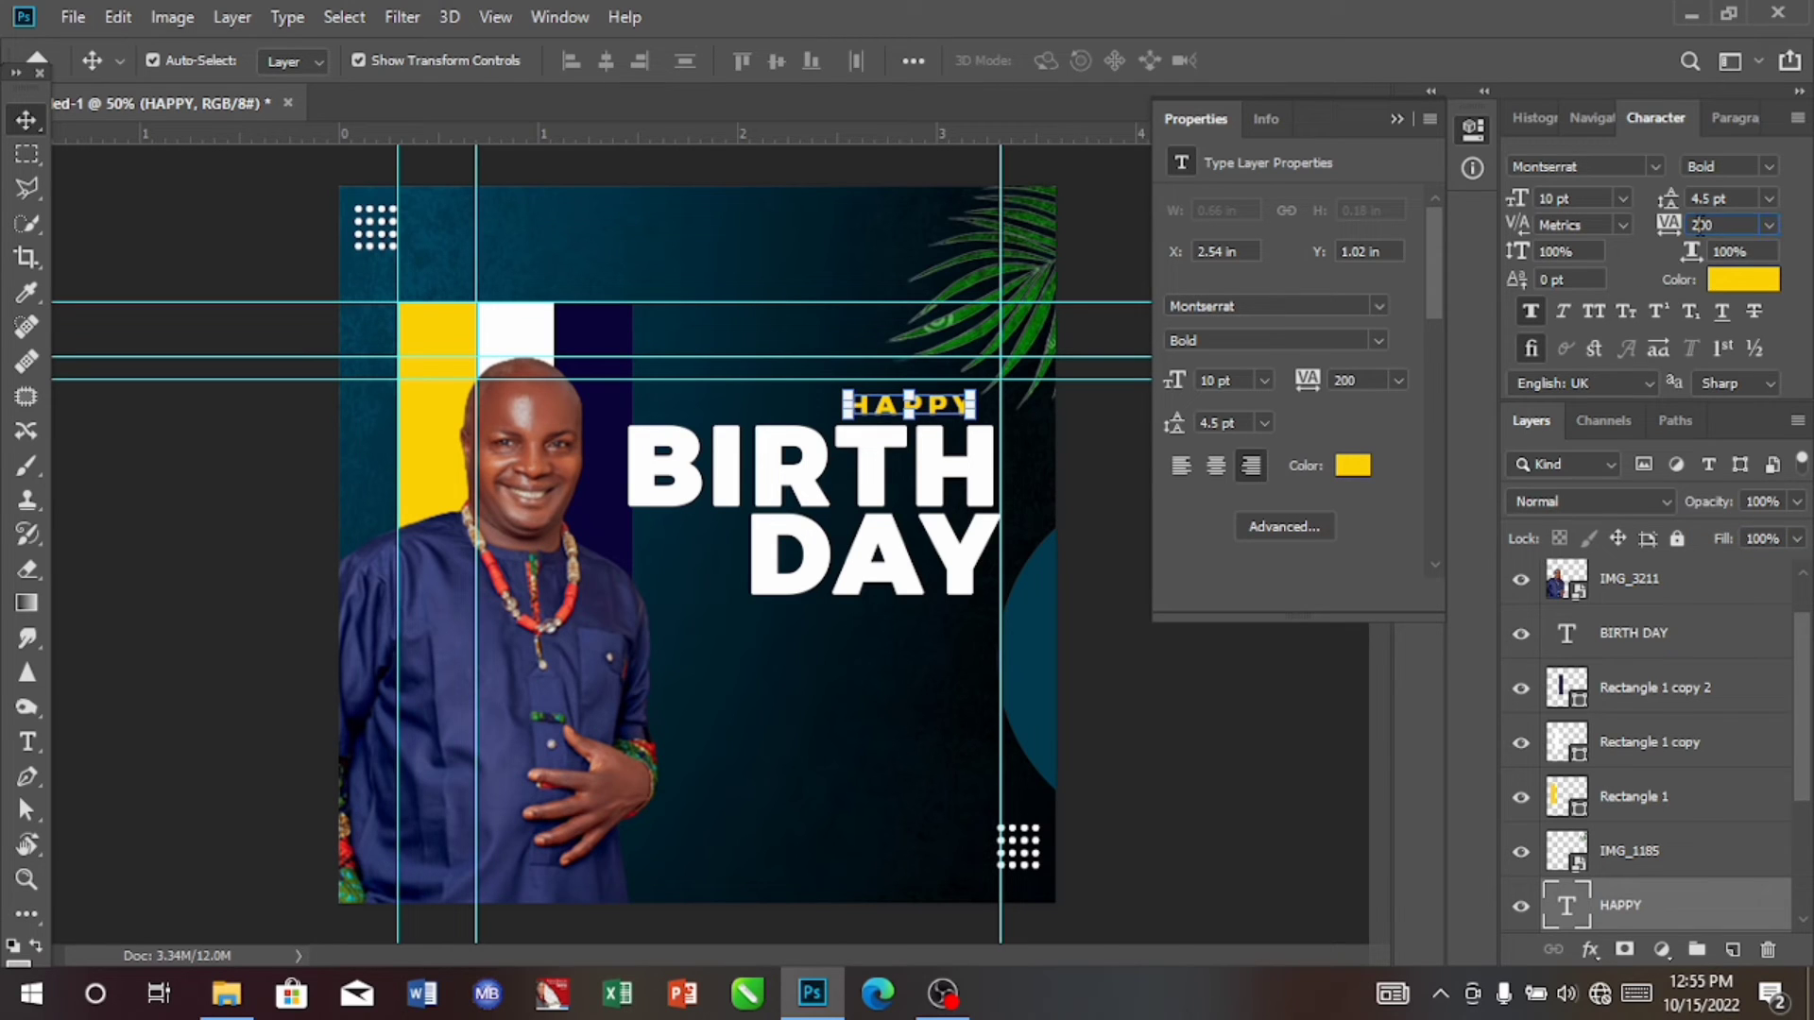
key(BackSpace)
text(3)
key(Return)
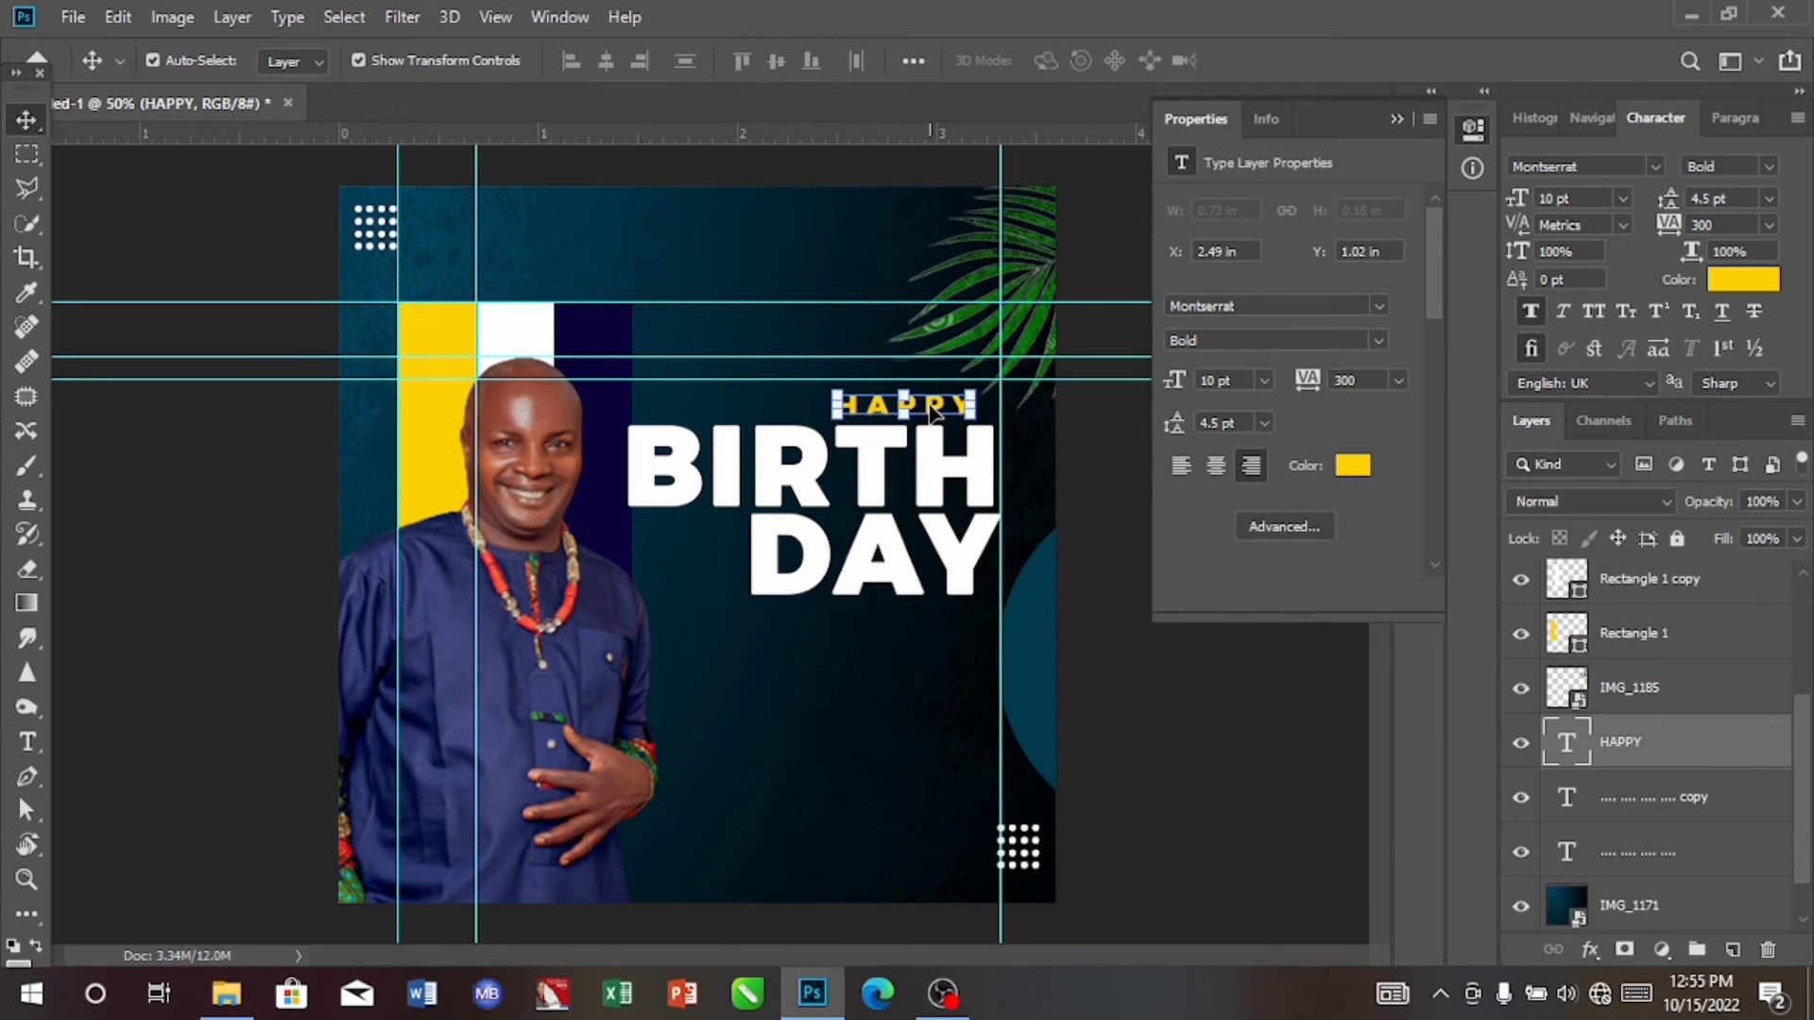
drag(931, 408, 957, 416)
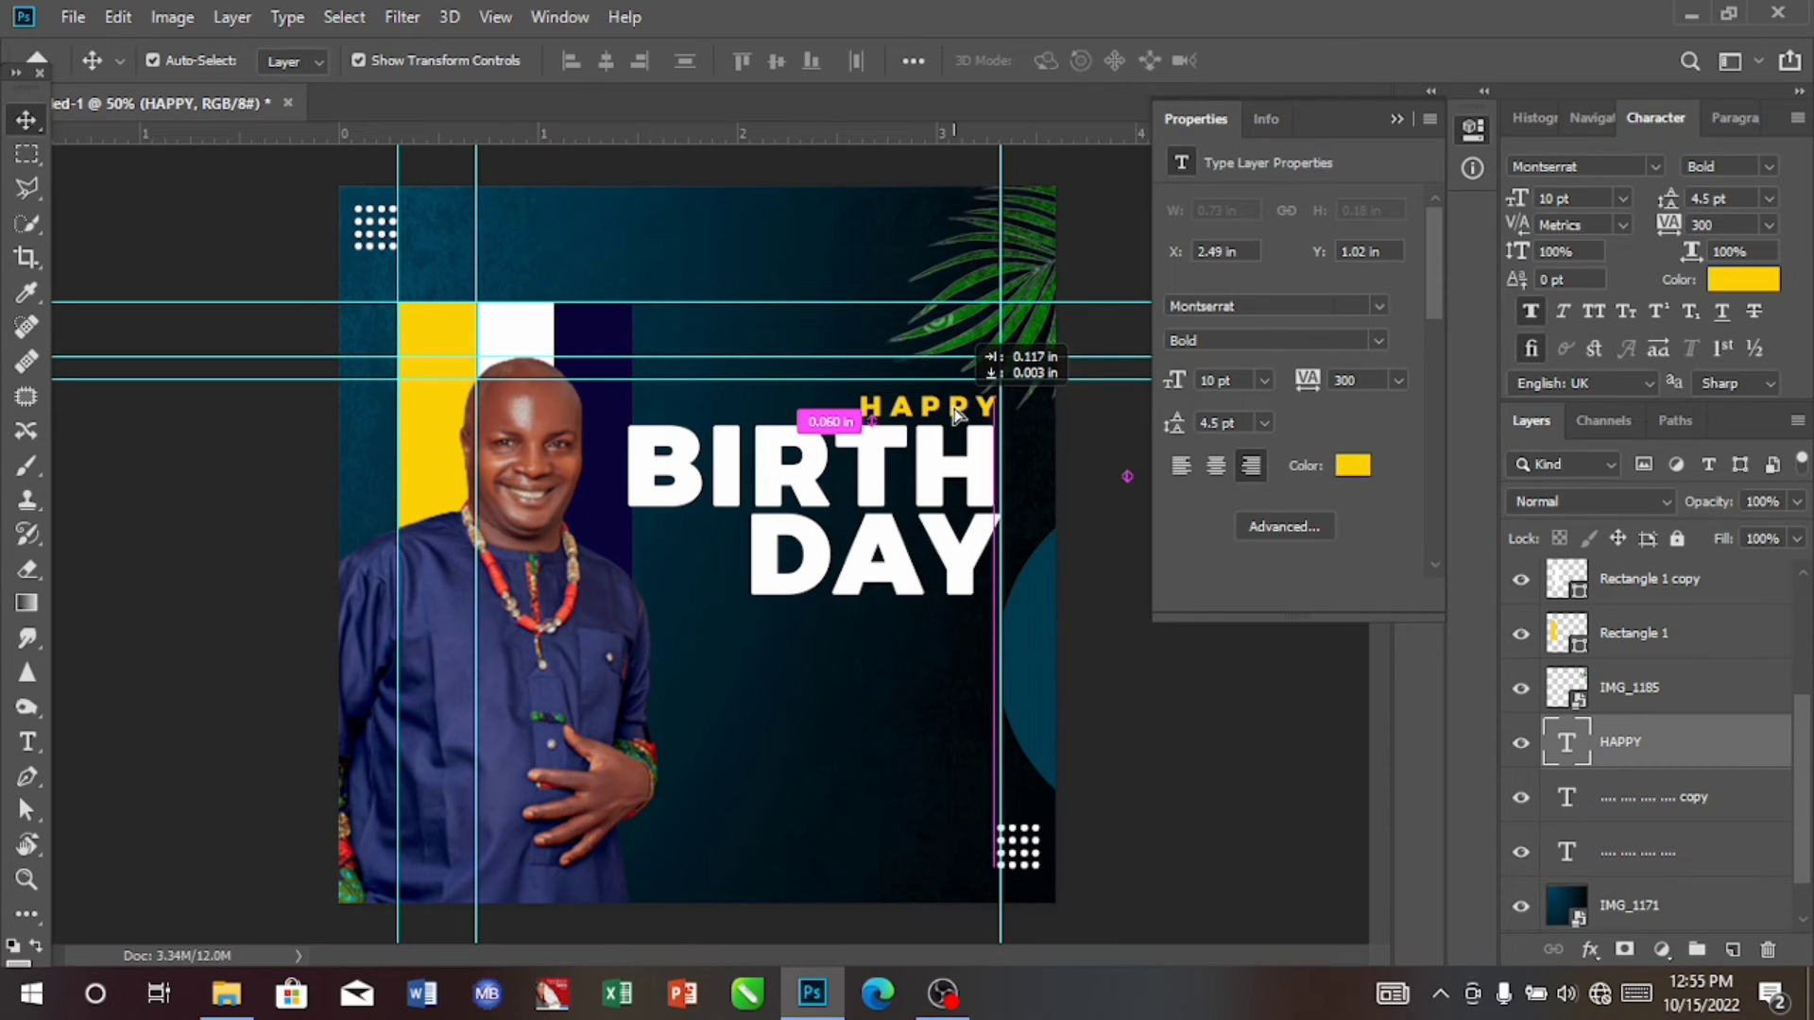
drag(957, 416, 957, 416)
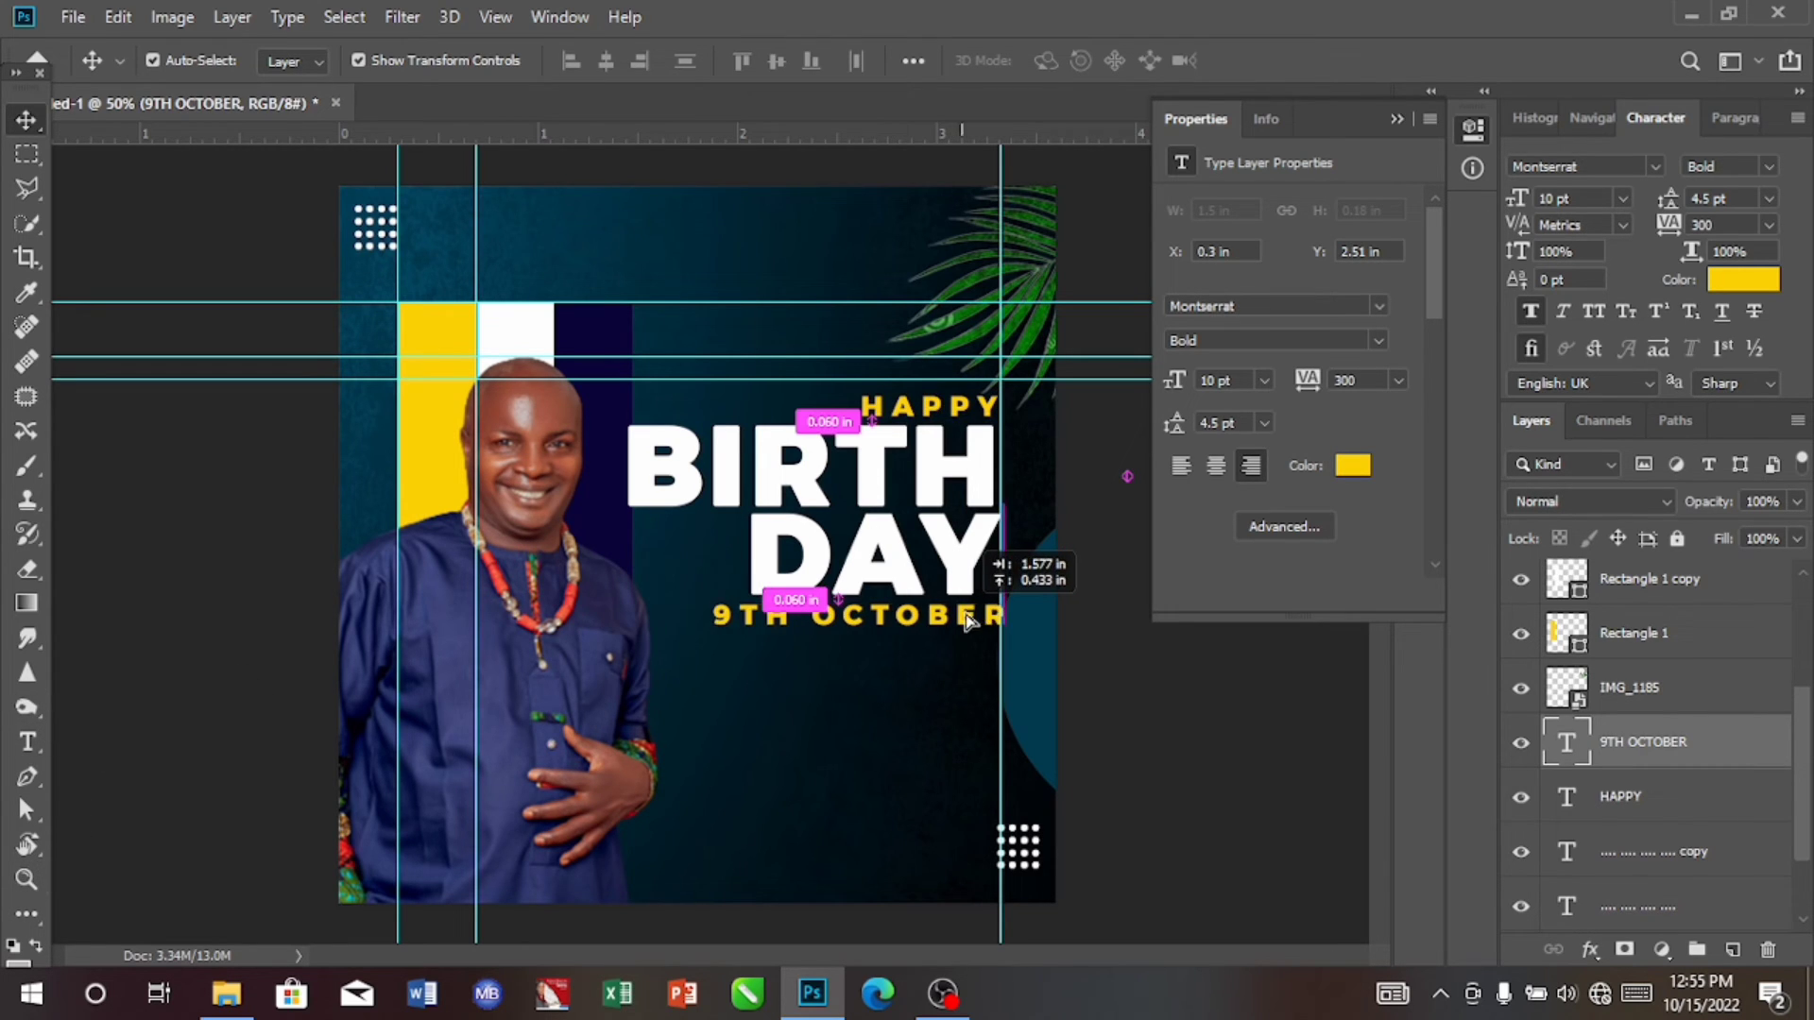
Step: Move the 9TH OCTOBER text directly below DAY, right-aligned to the guide at about X 1.87 in, Y 2.08 in
drag(963, 619, 960, 616)
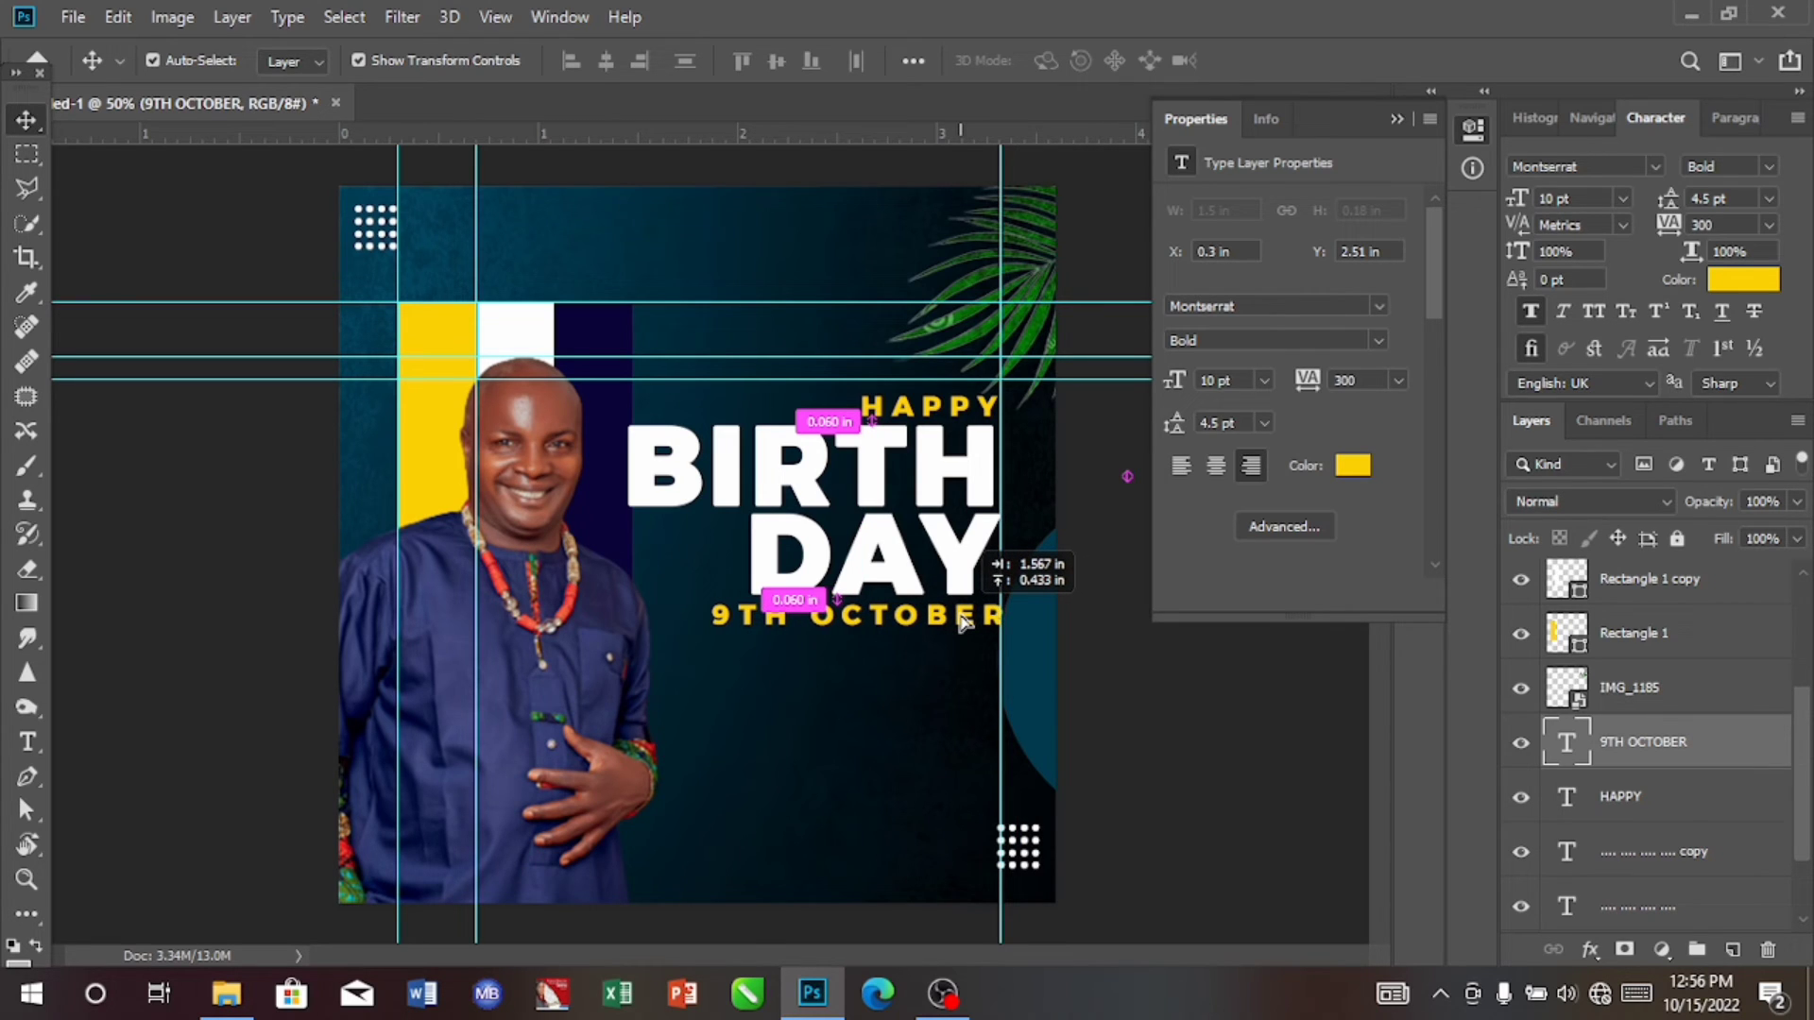
drag(961, 619, 962, 619)
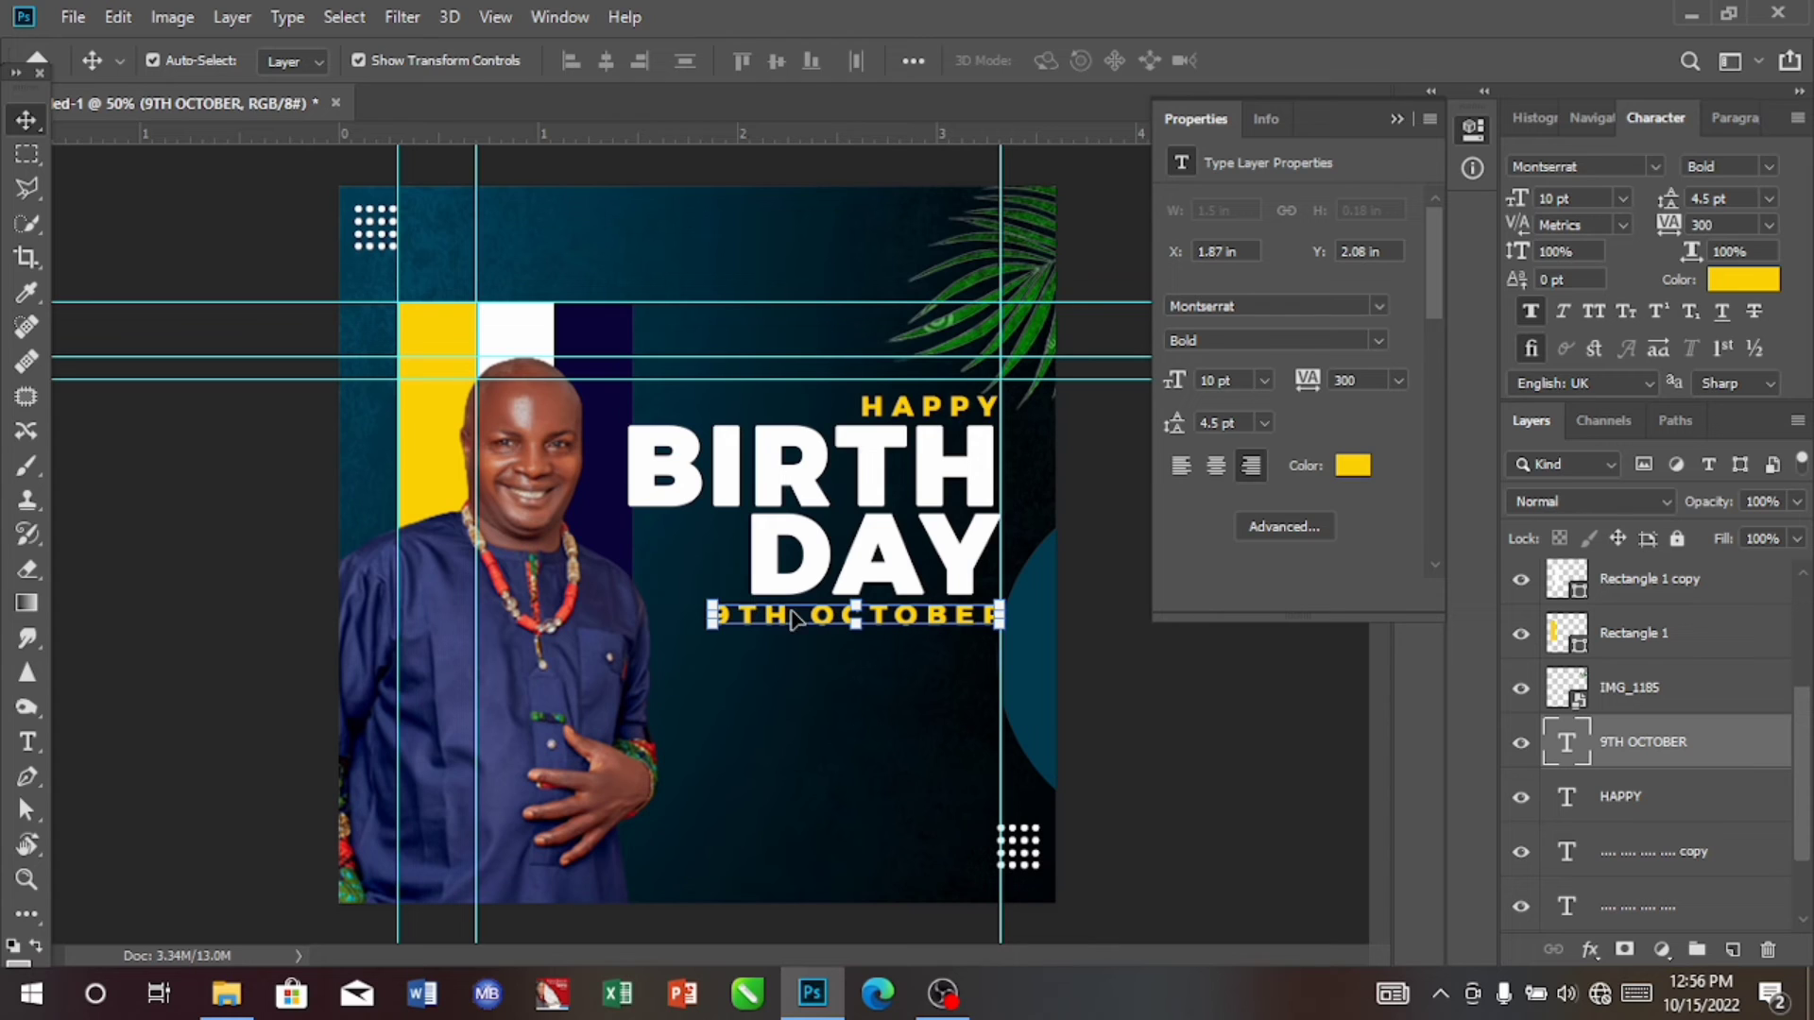
click(1656, 168)
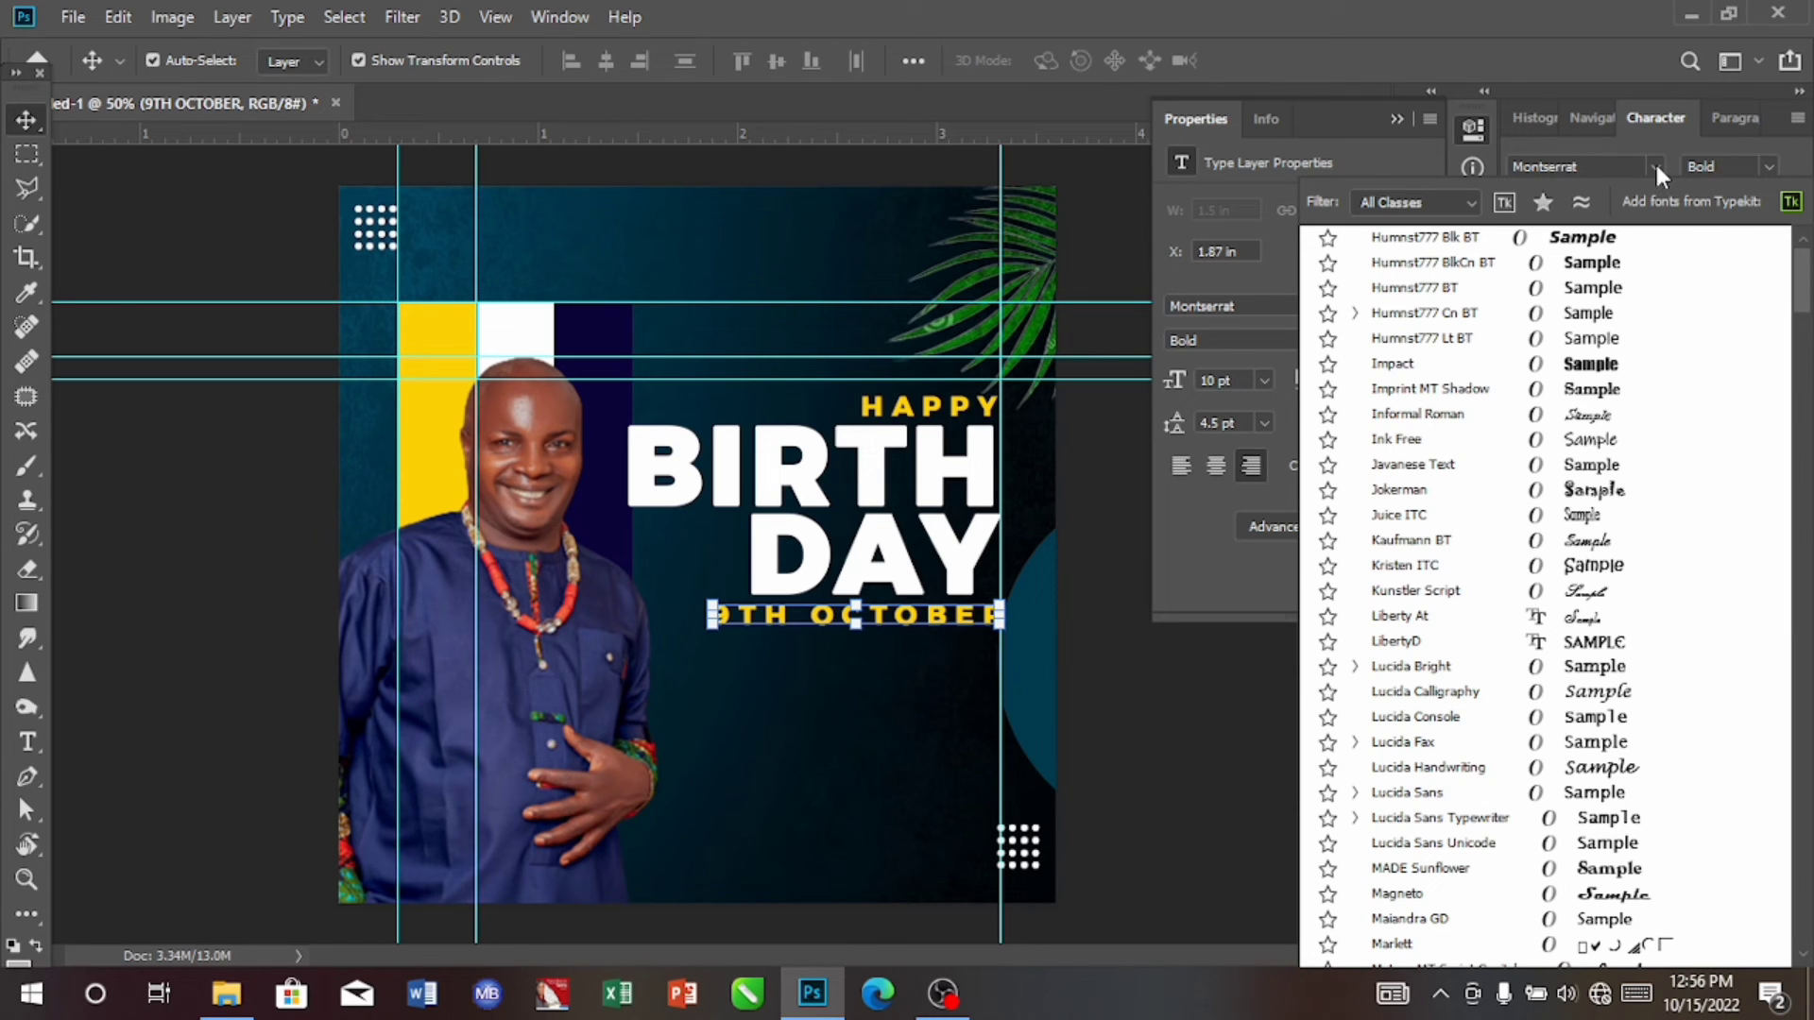
click(1658, 163)
click(1657, 162)
click(1658, 162)
click(1658, 162)
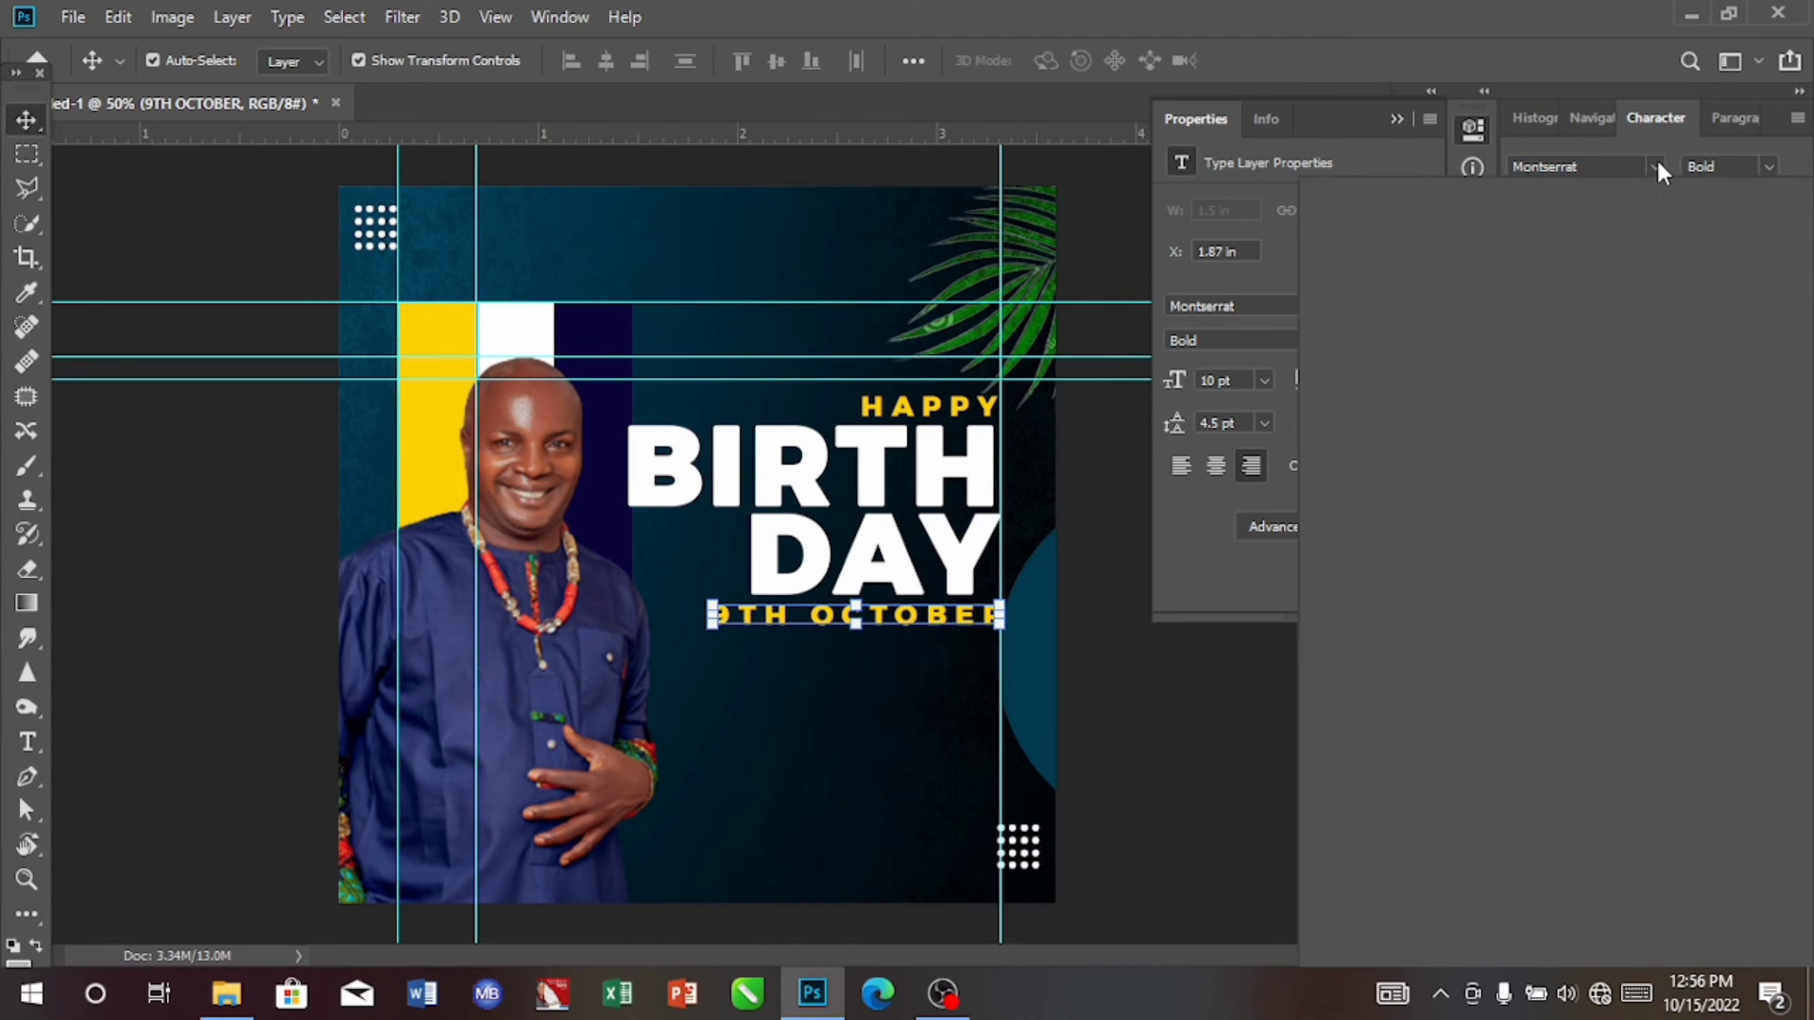
click(1658, 162)
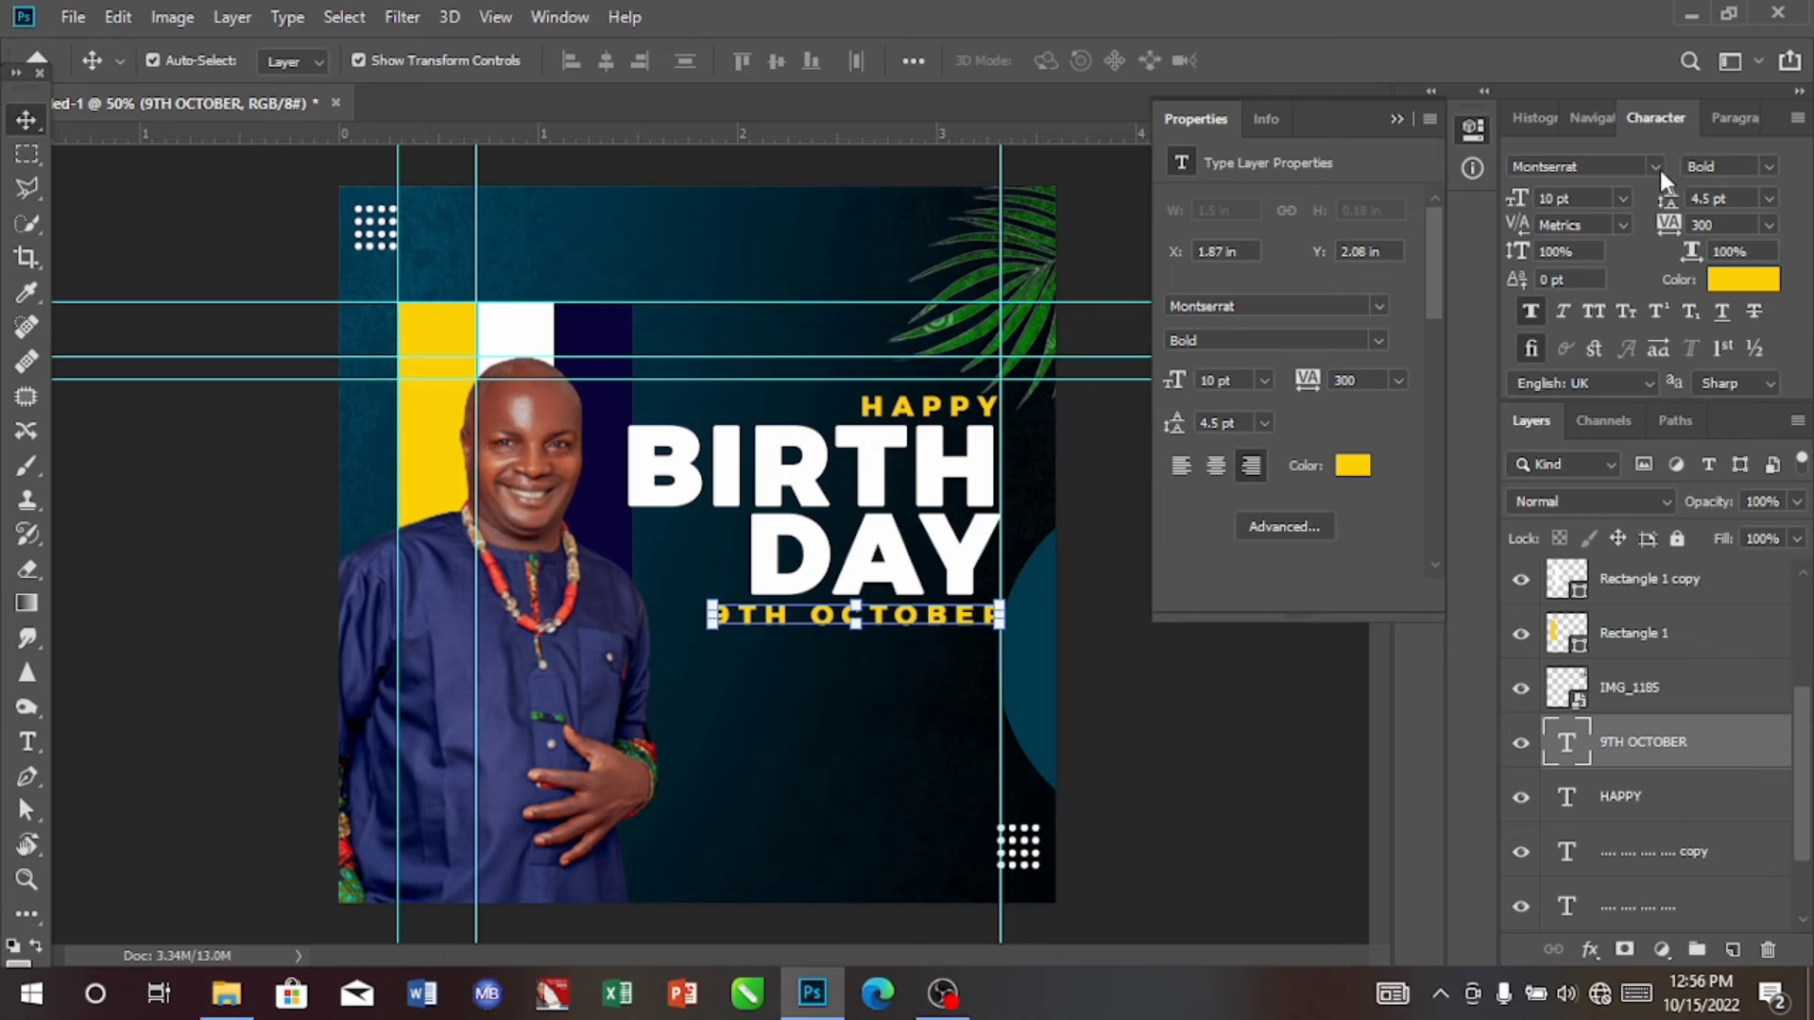
Step: Set the 9TH OCTOBER text in Bebas Neue at 12 pt with tracking 0, its right edge on the guide at about X 2.6 in
click(1653, 162)
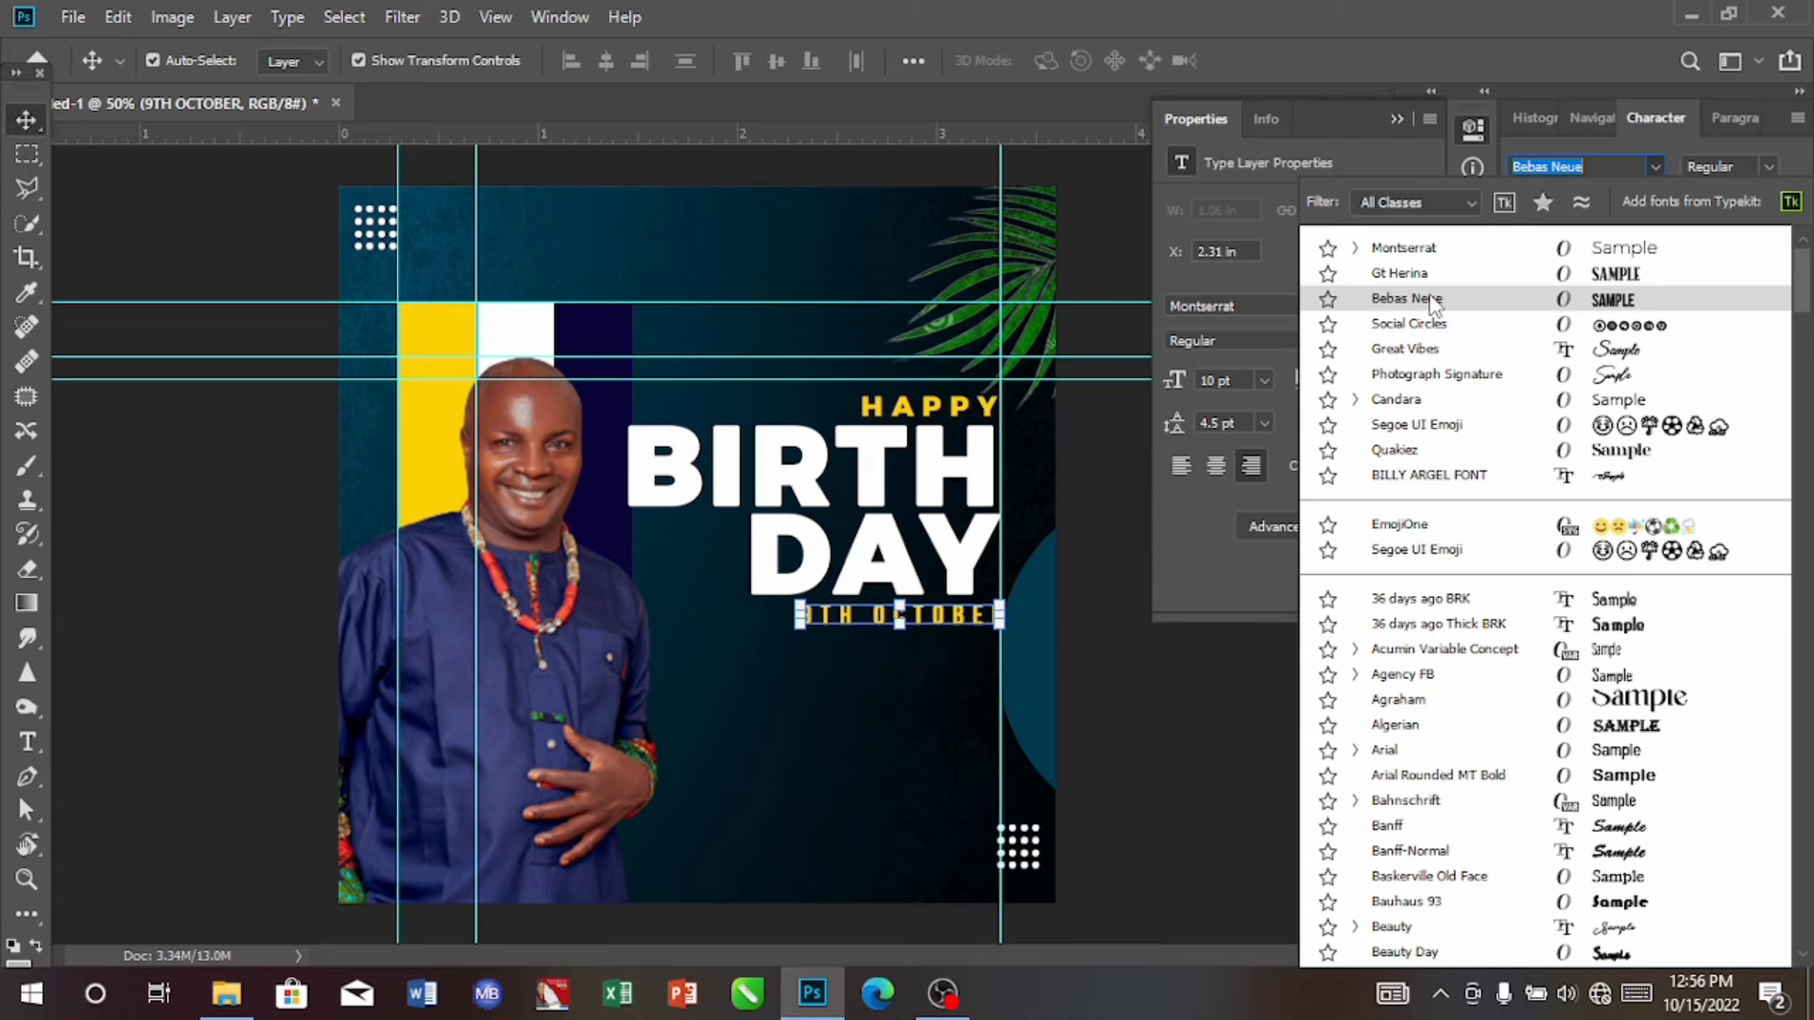
click(1433, 300)
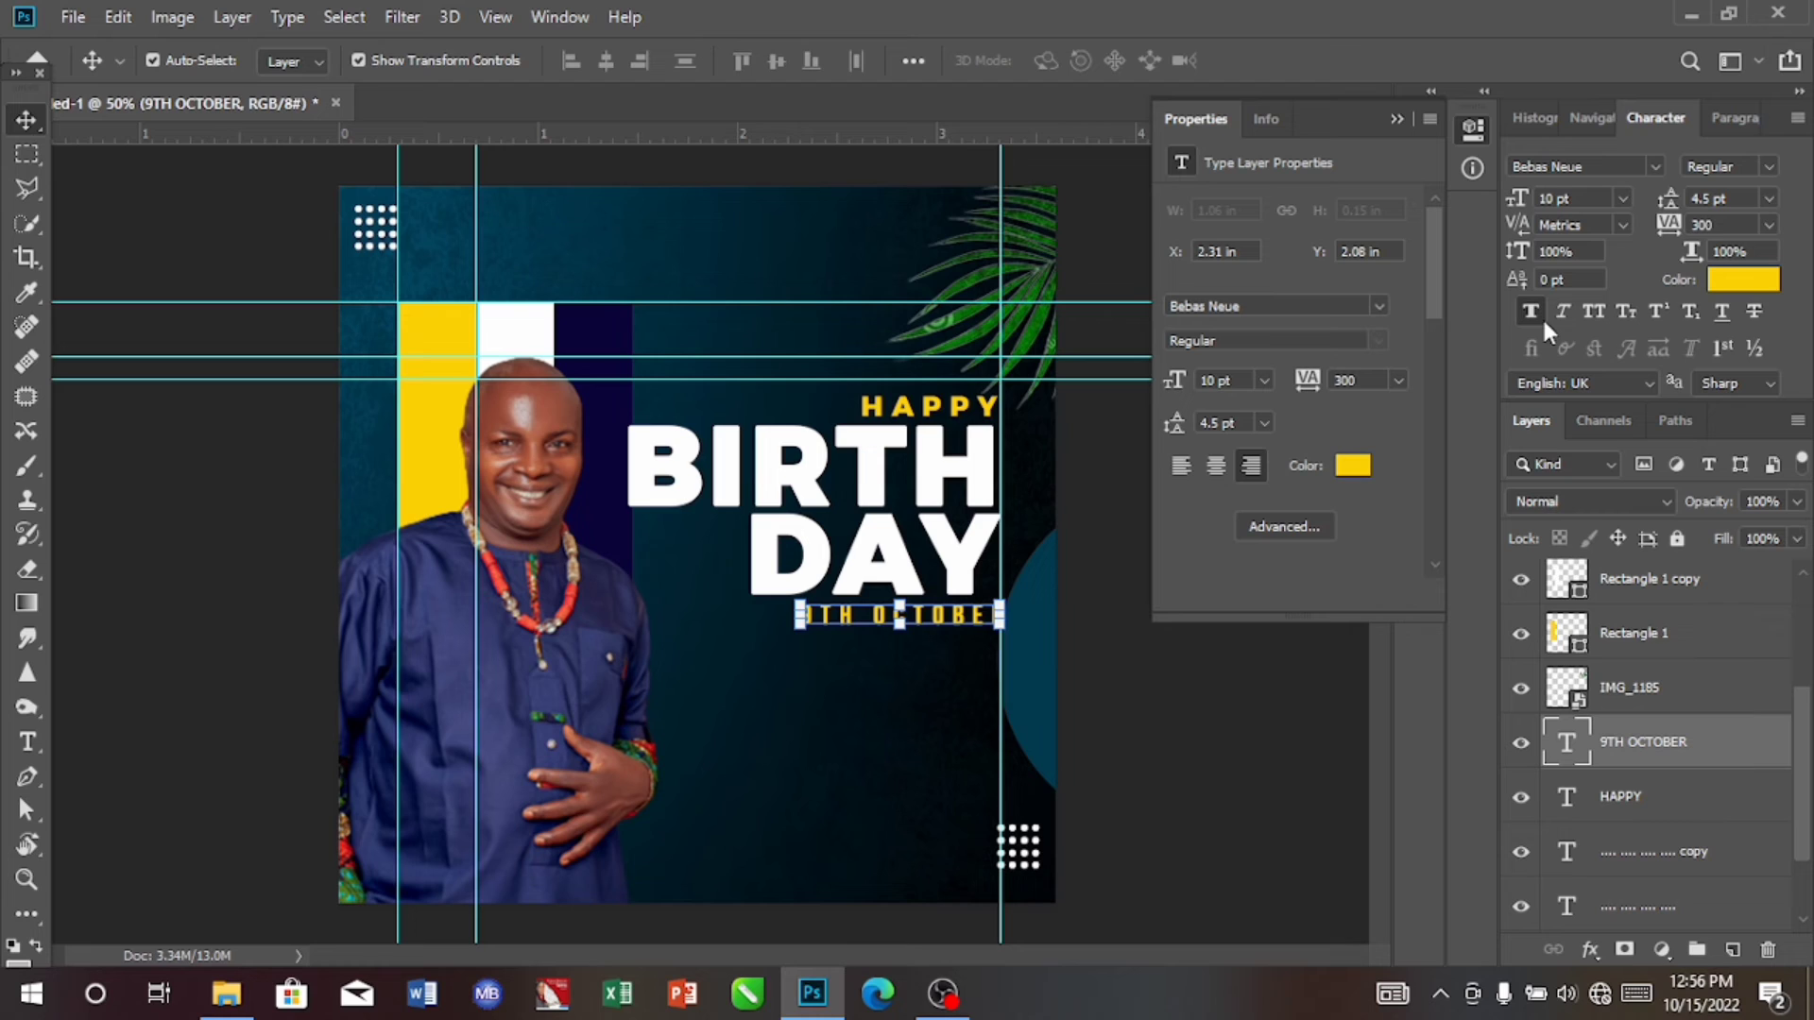
click(1623, 198)
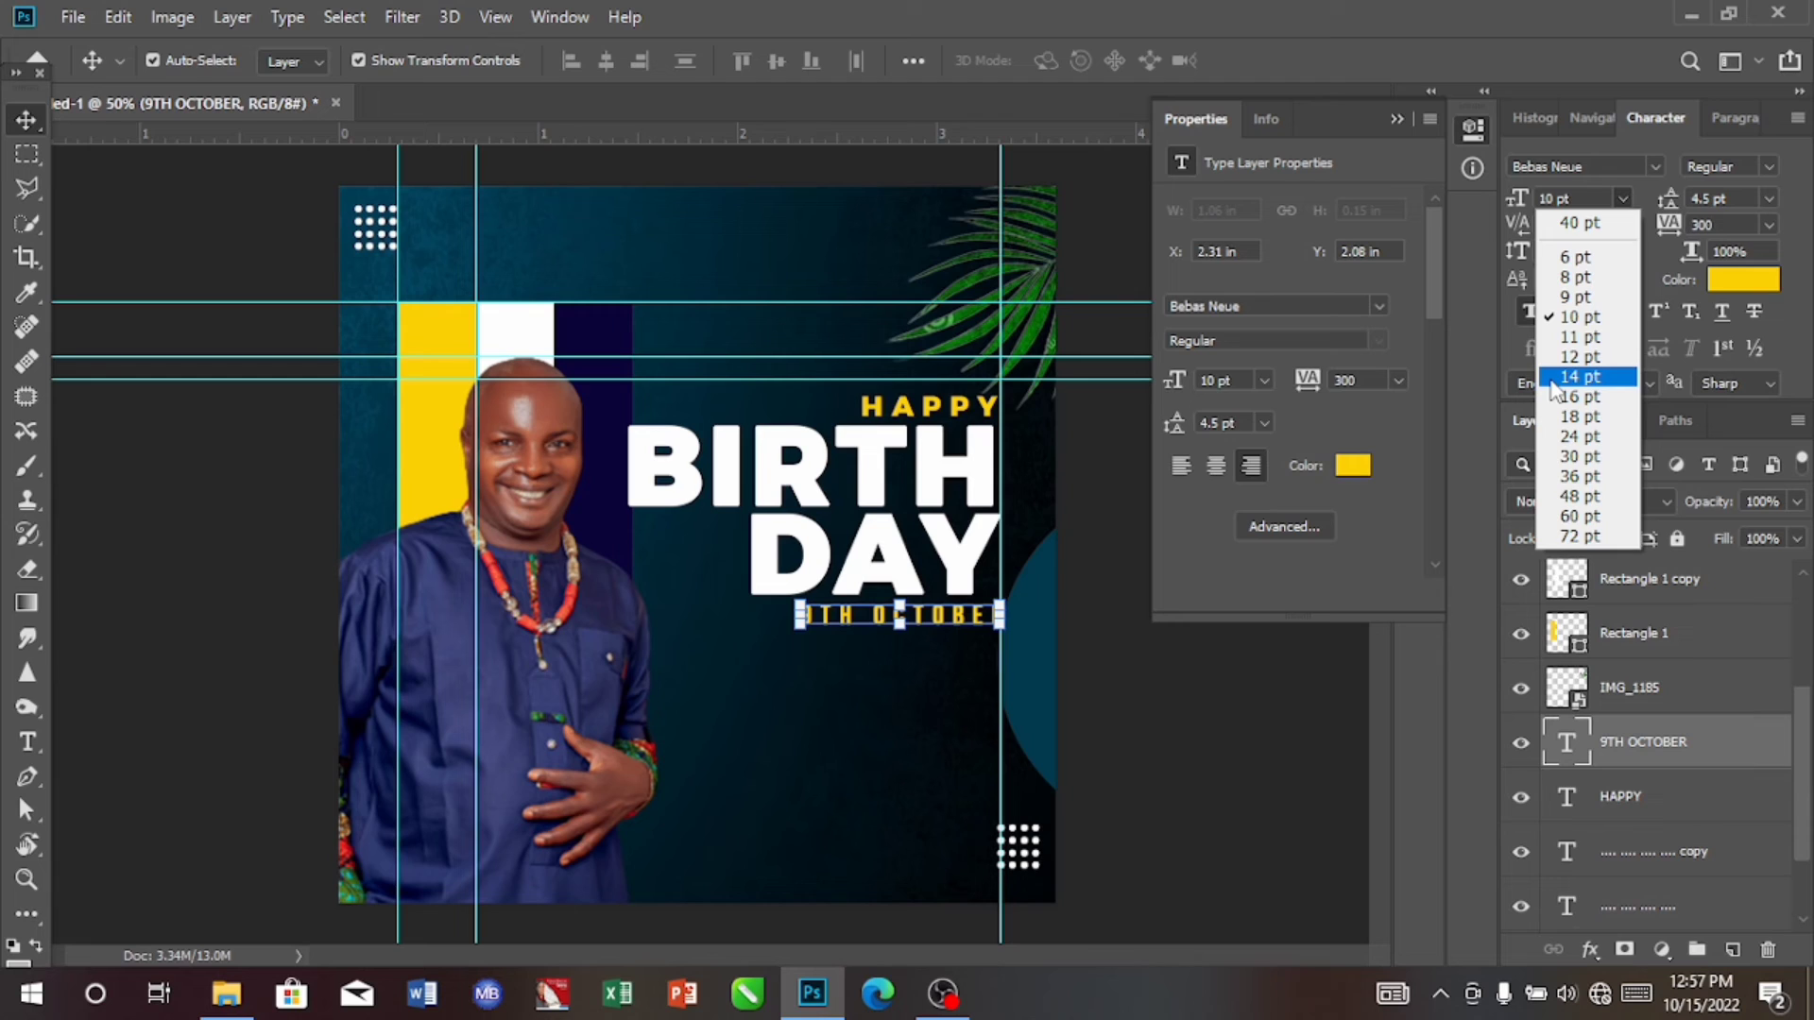
click(1580, 356)
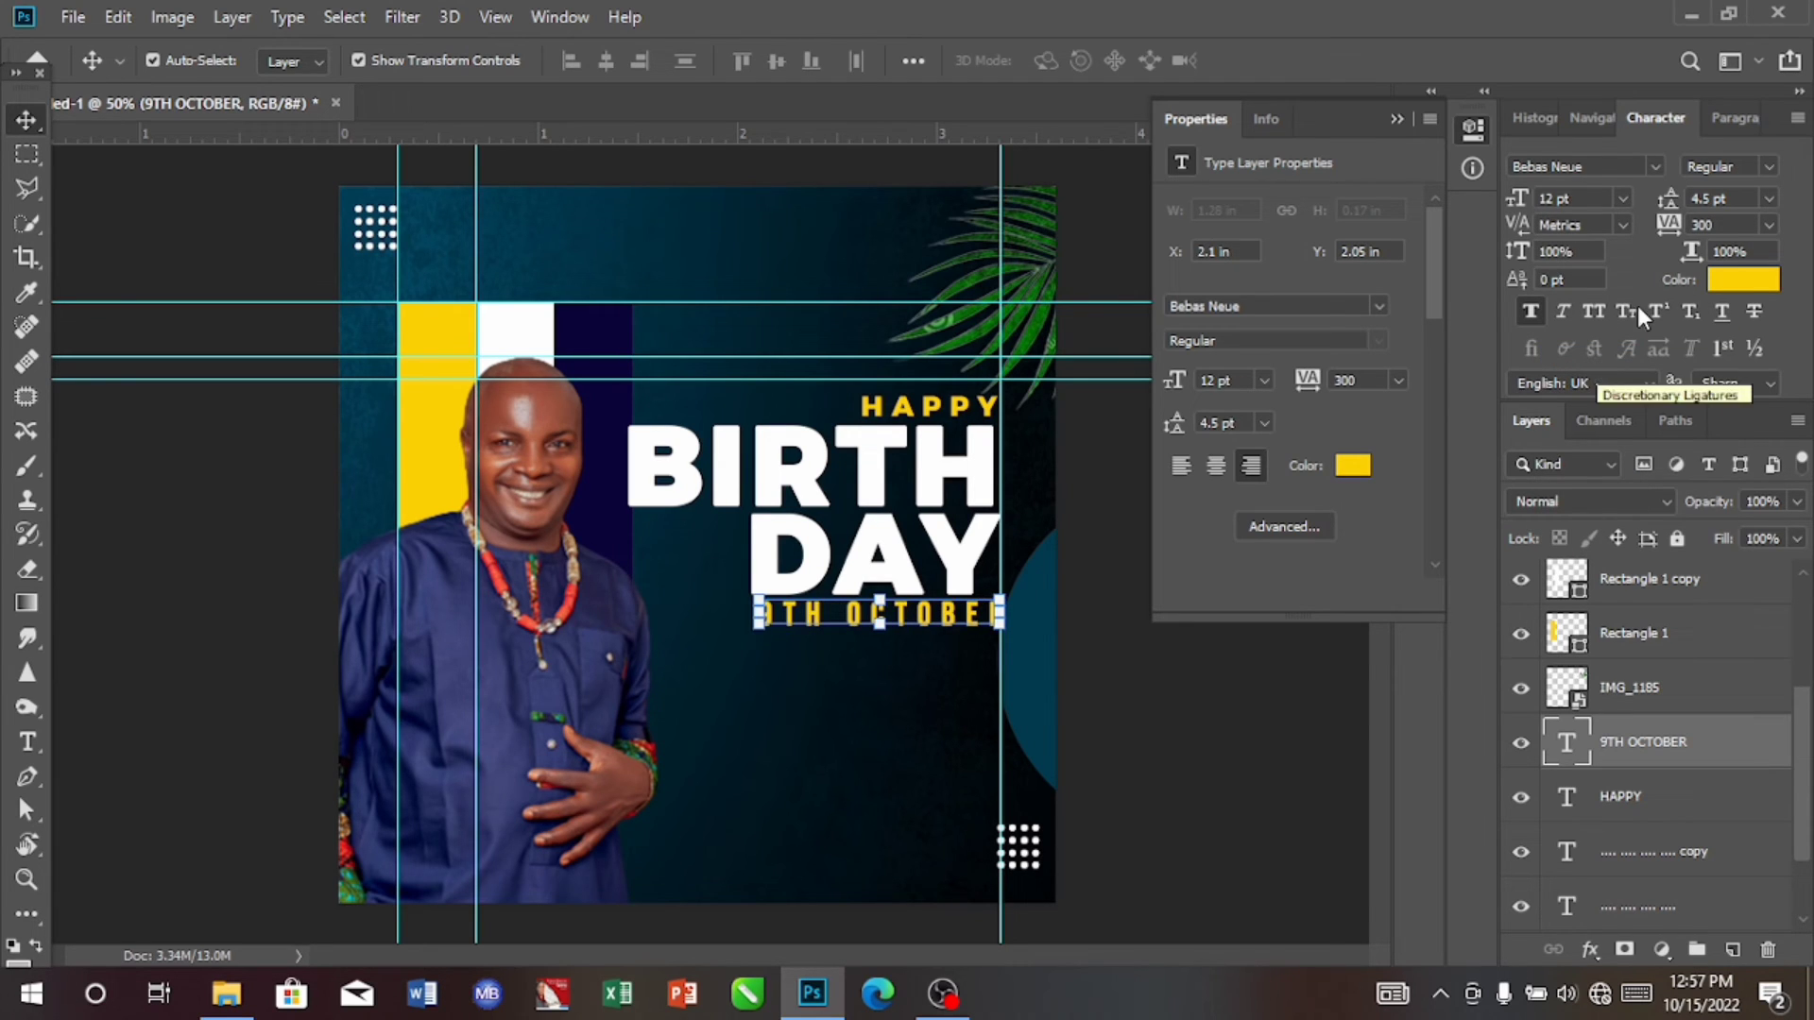
click(1768, 225)
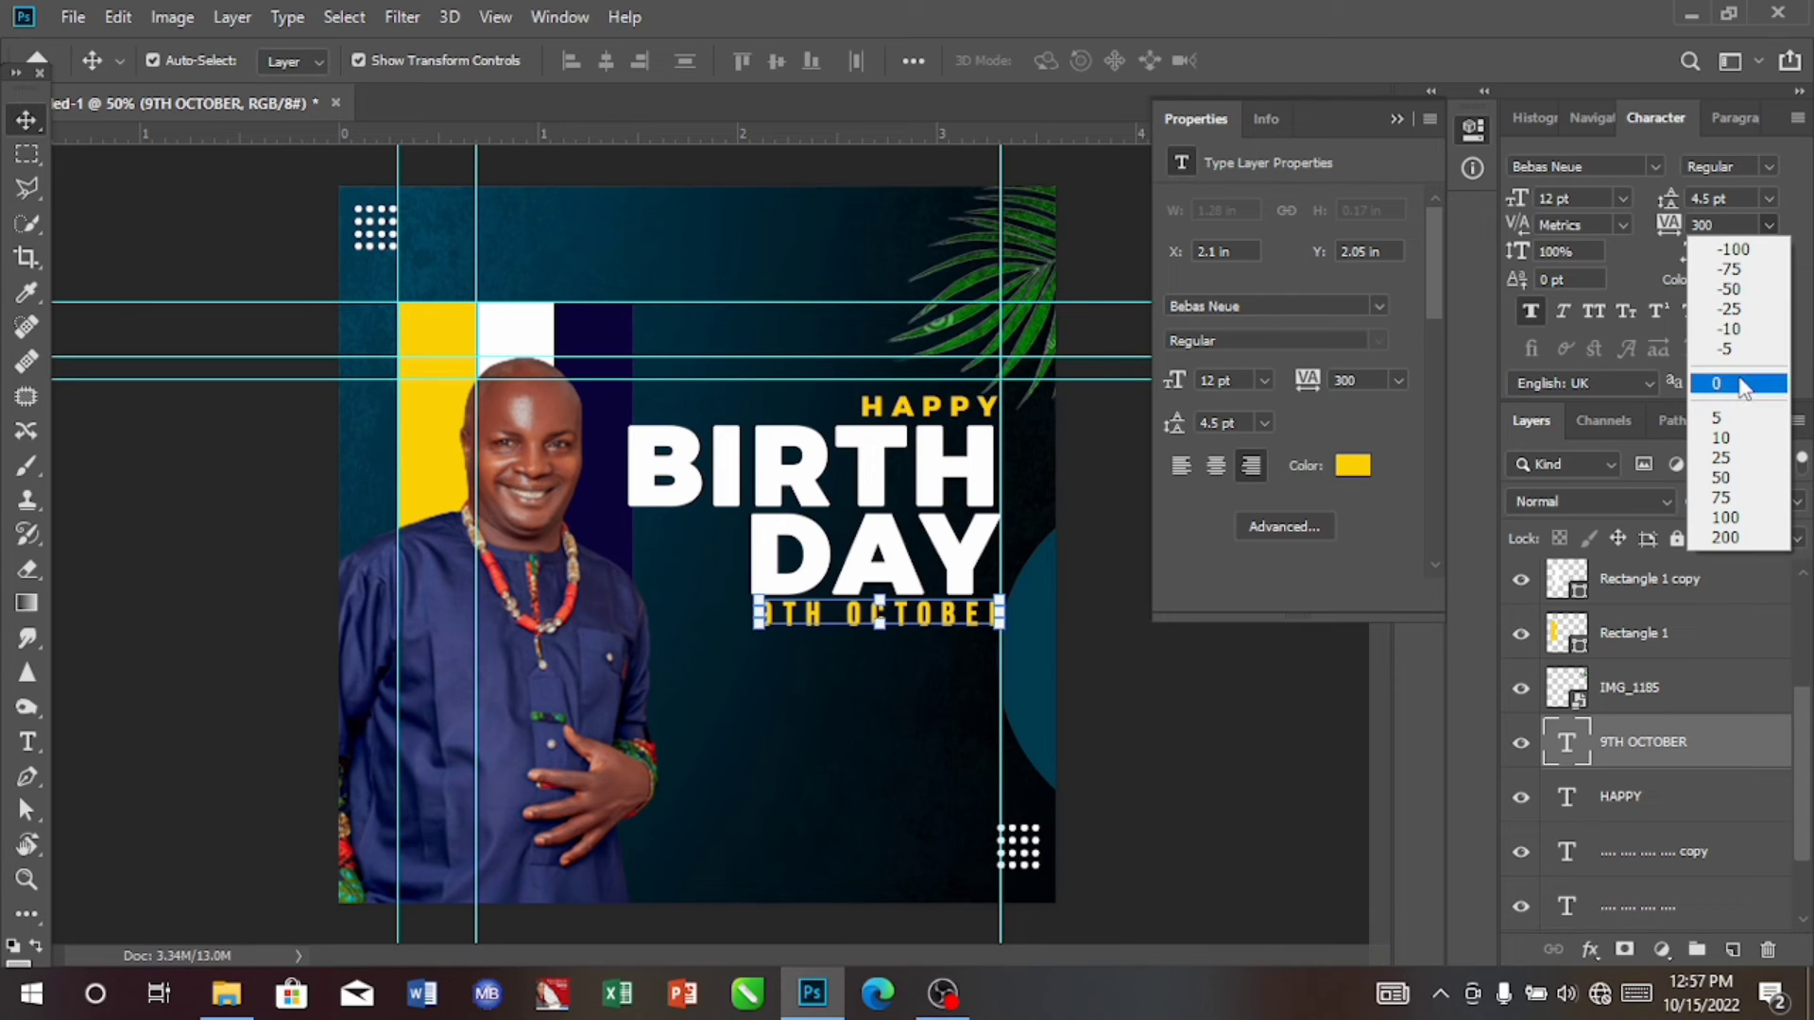
click(1743, 383)
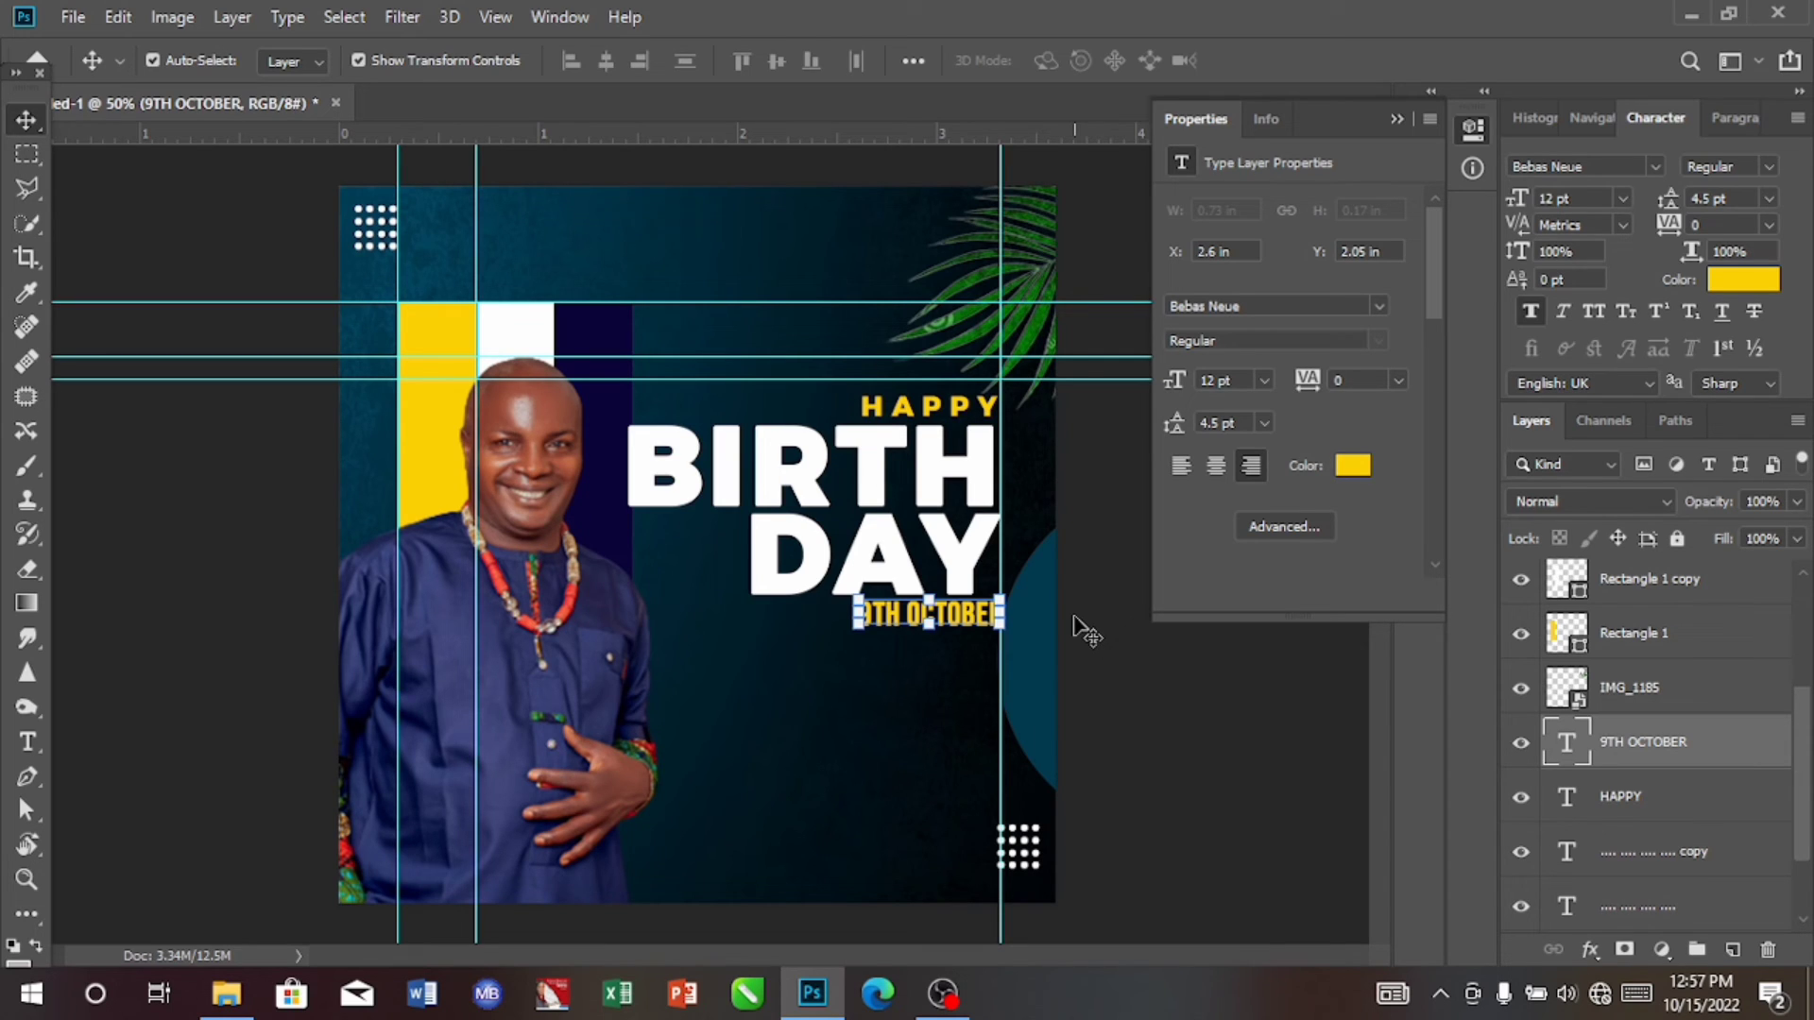
key(Left)
key(Left)
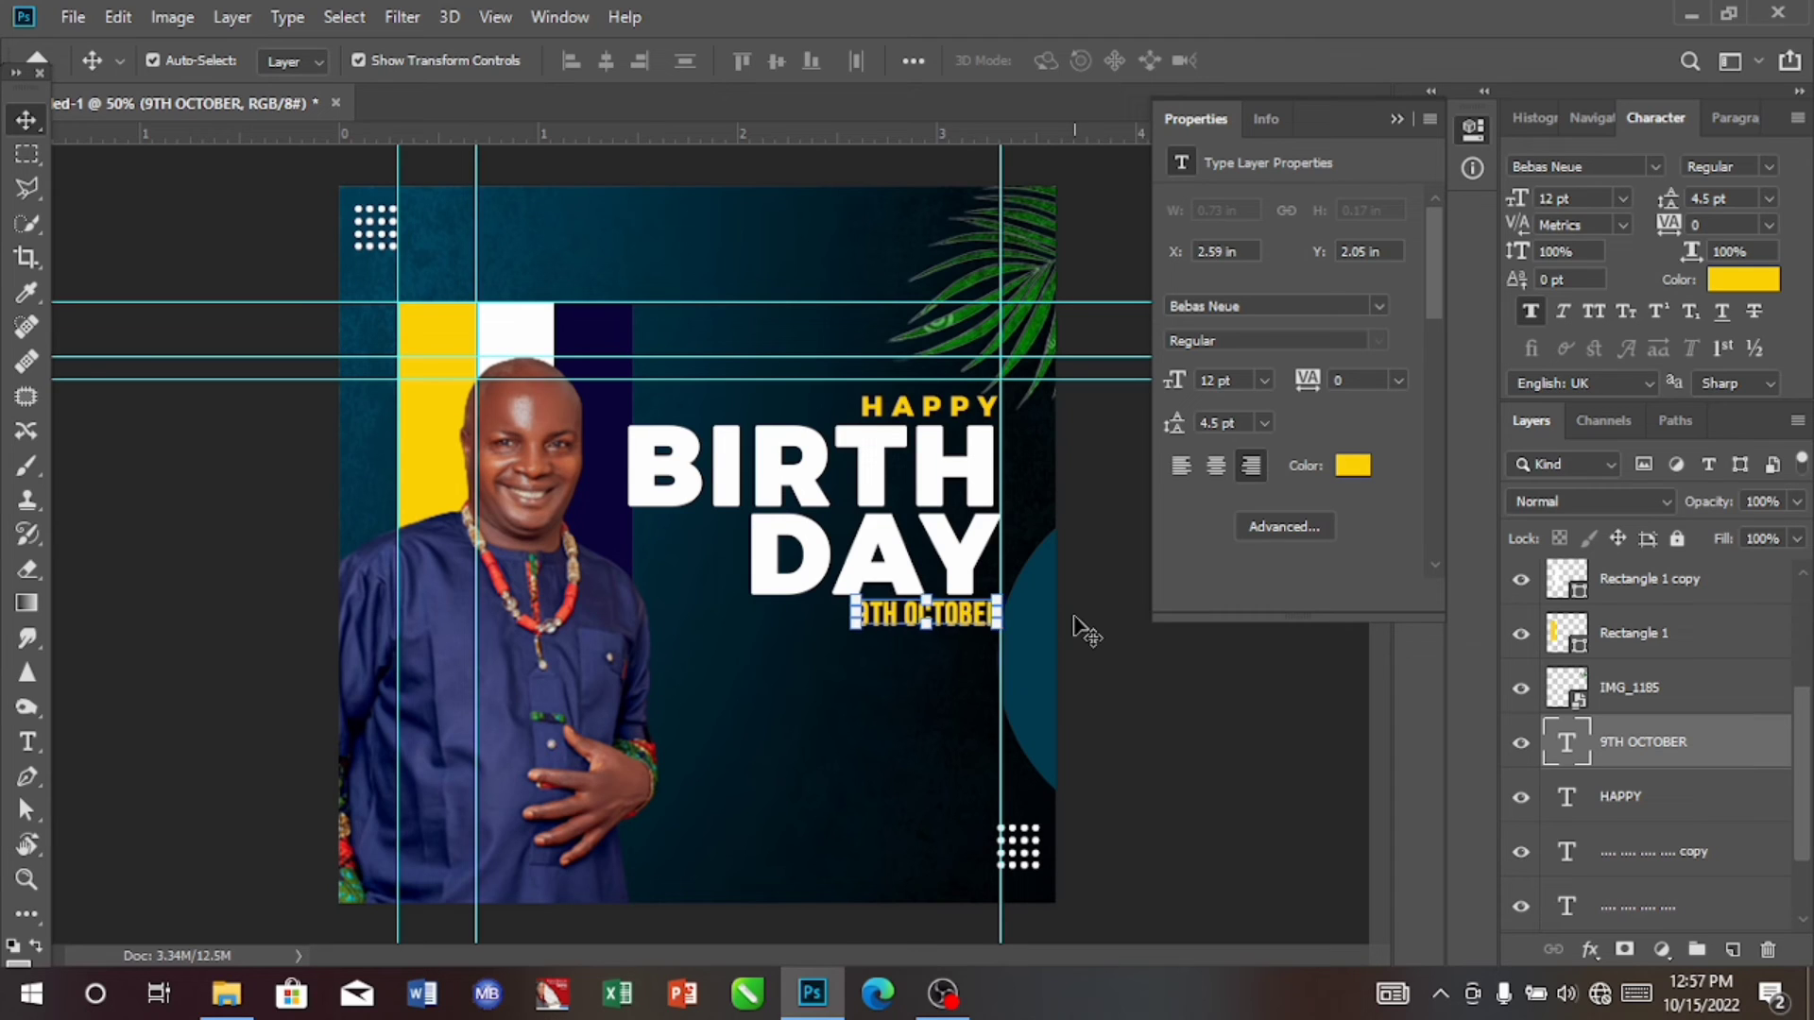
key(Right)
key(Right)
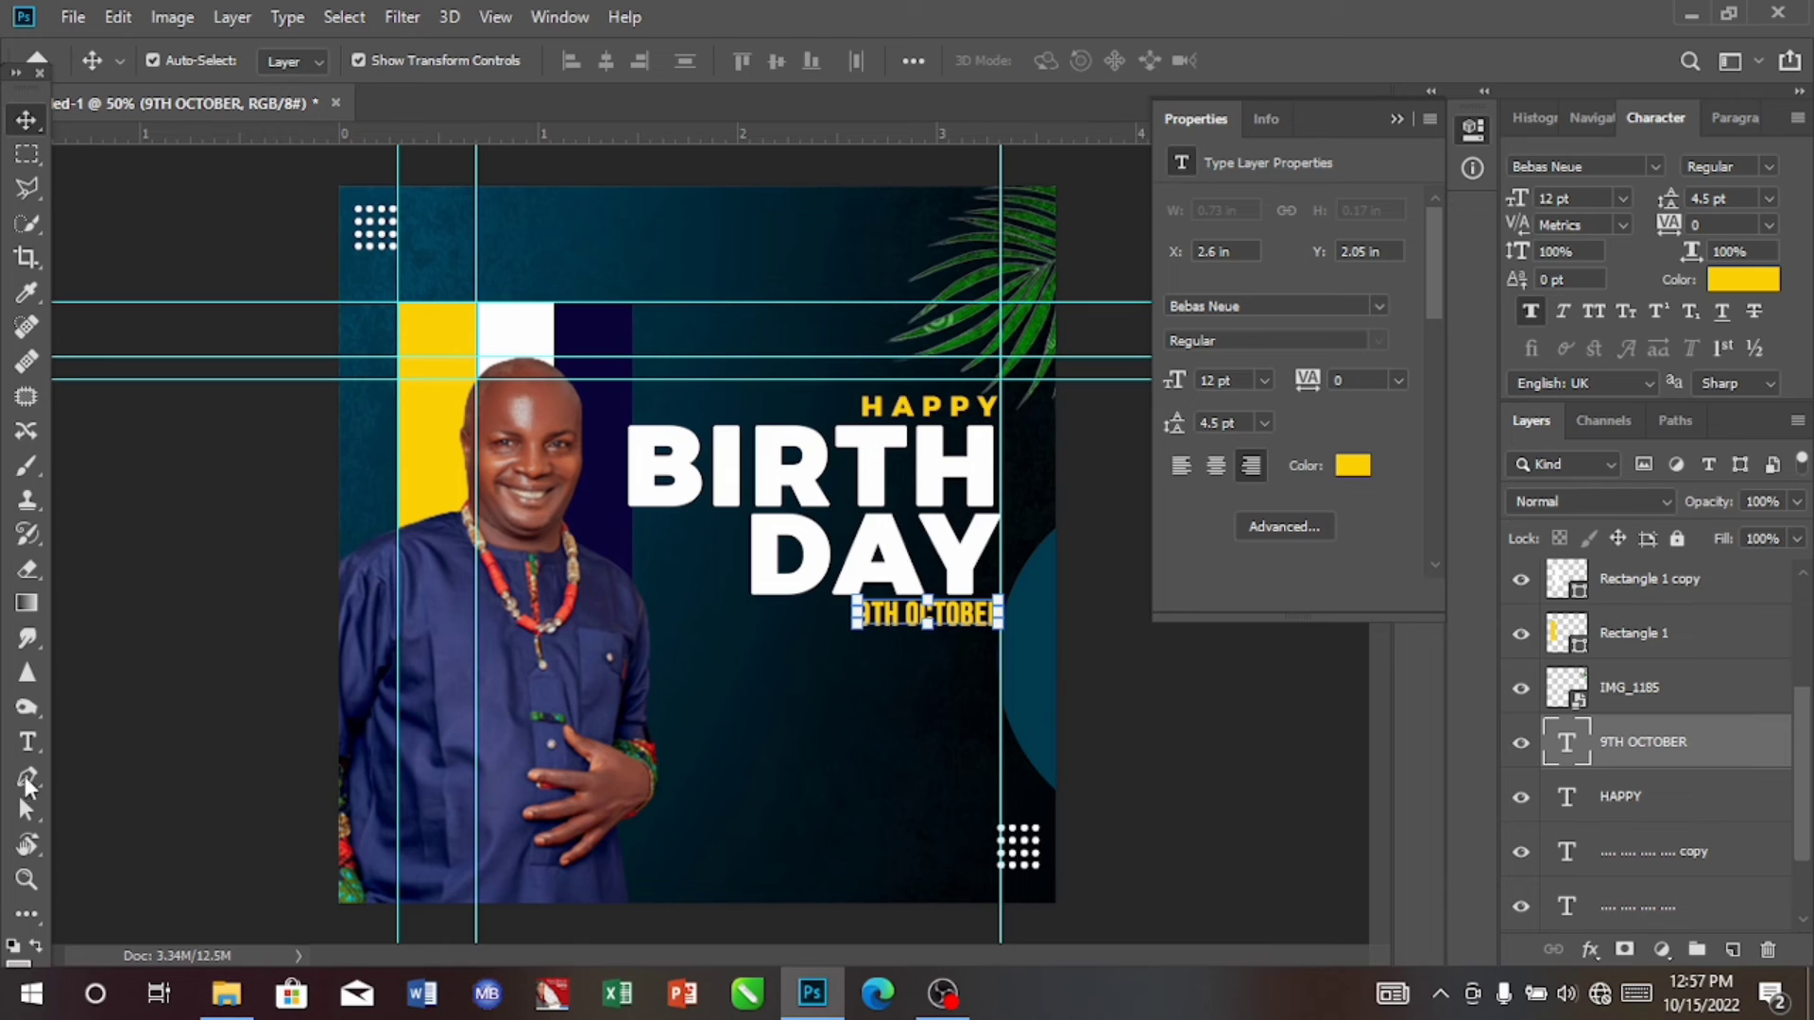
Step: Add the right-aligned Montserrat 8 pt message "Happy birthay dad! may God fills your life with a brighter smile and more joy then ever."
click(29, 743)
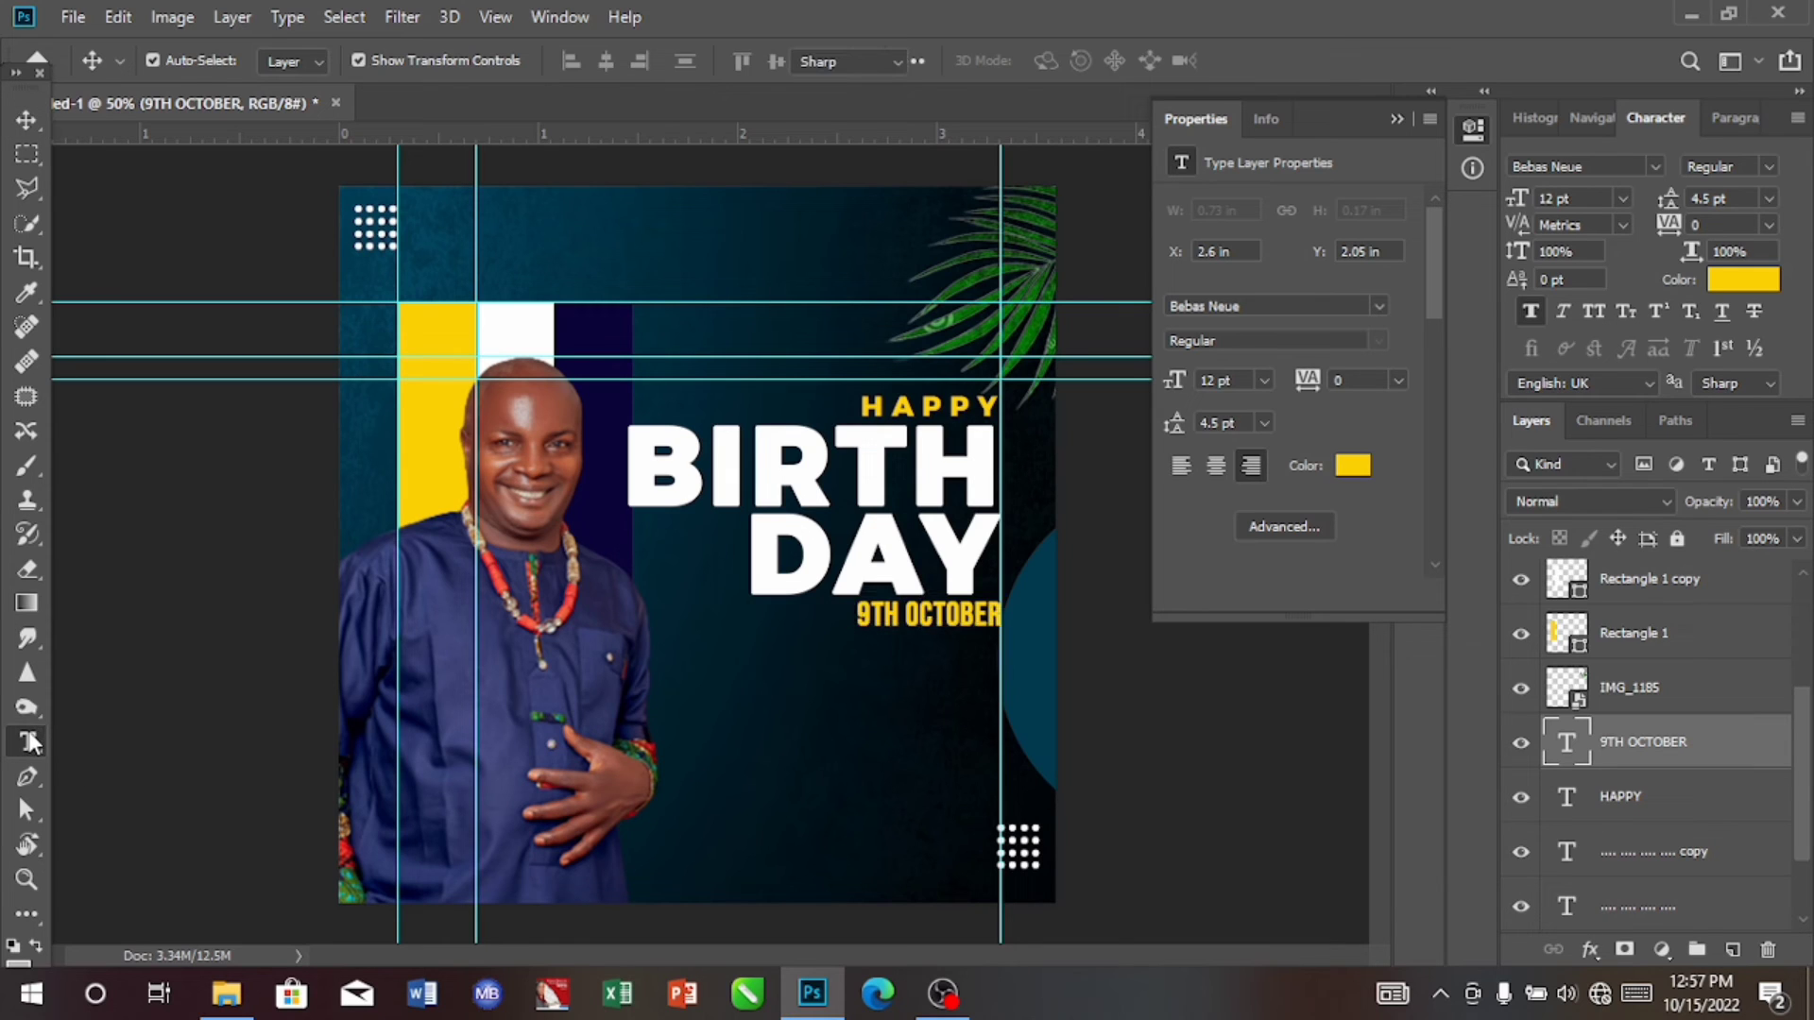
click(701, 720)
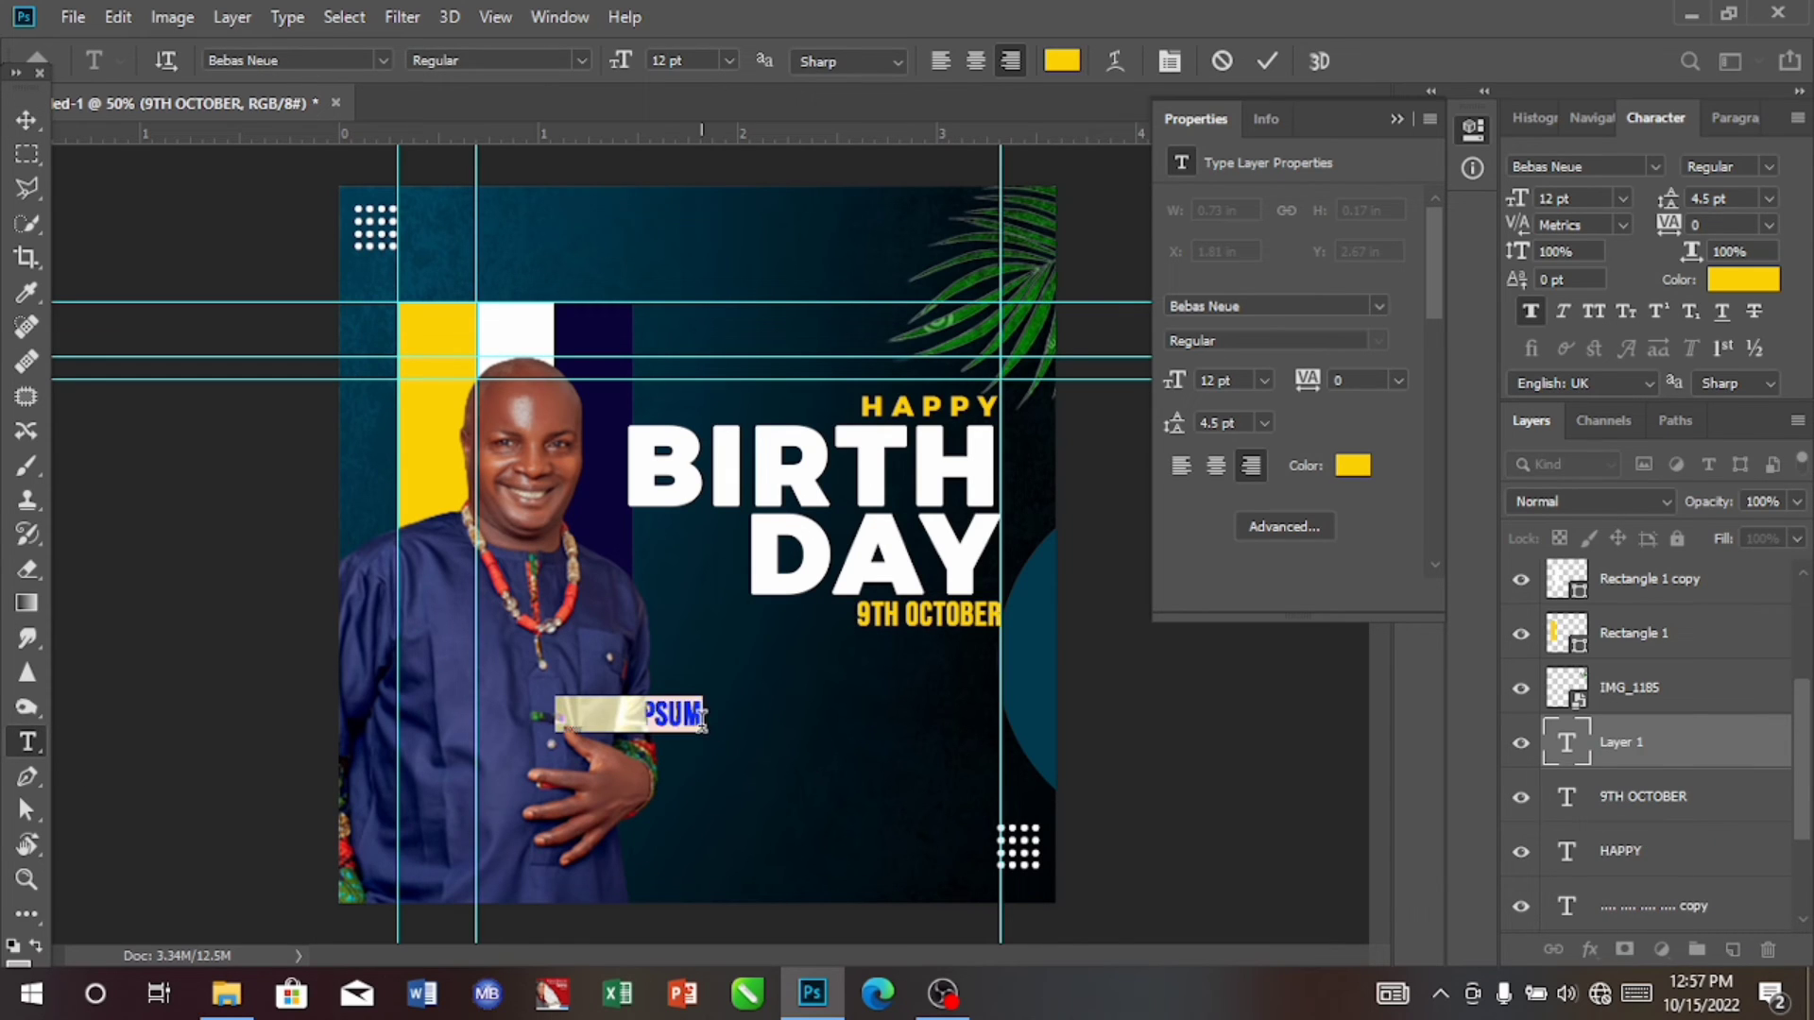
key(BackSpace)
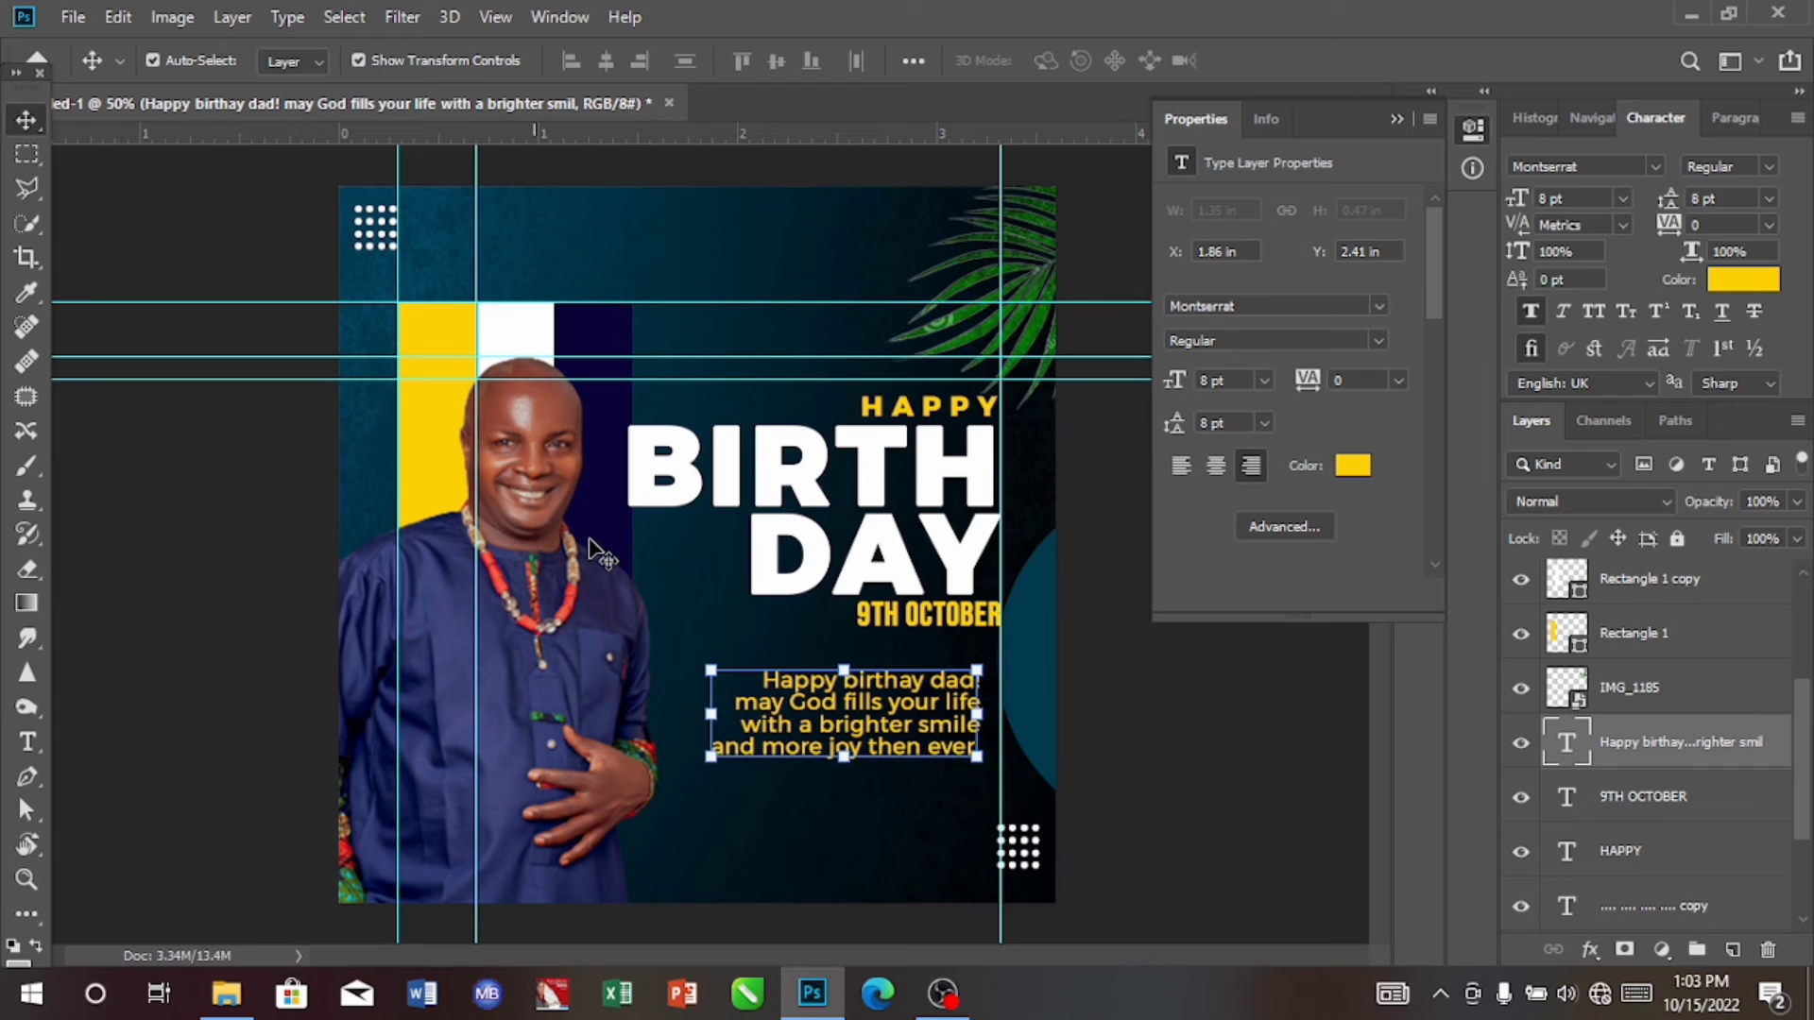
Step: Colour the birthday message white ffffff, sampled from the BIRTH DAY text
click(1744, 280)
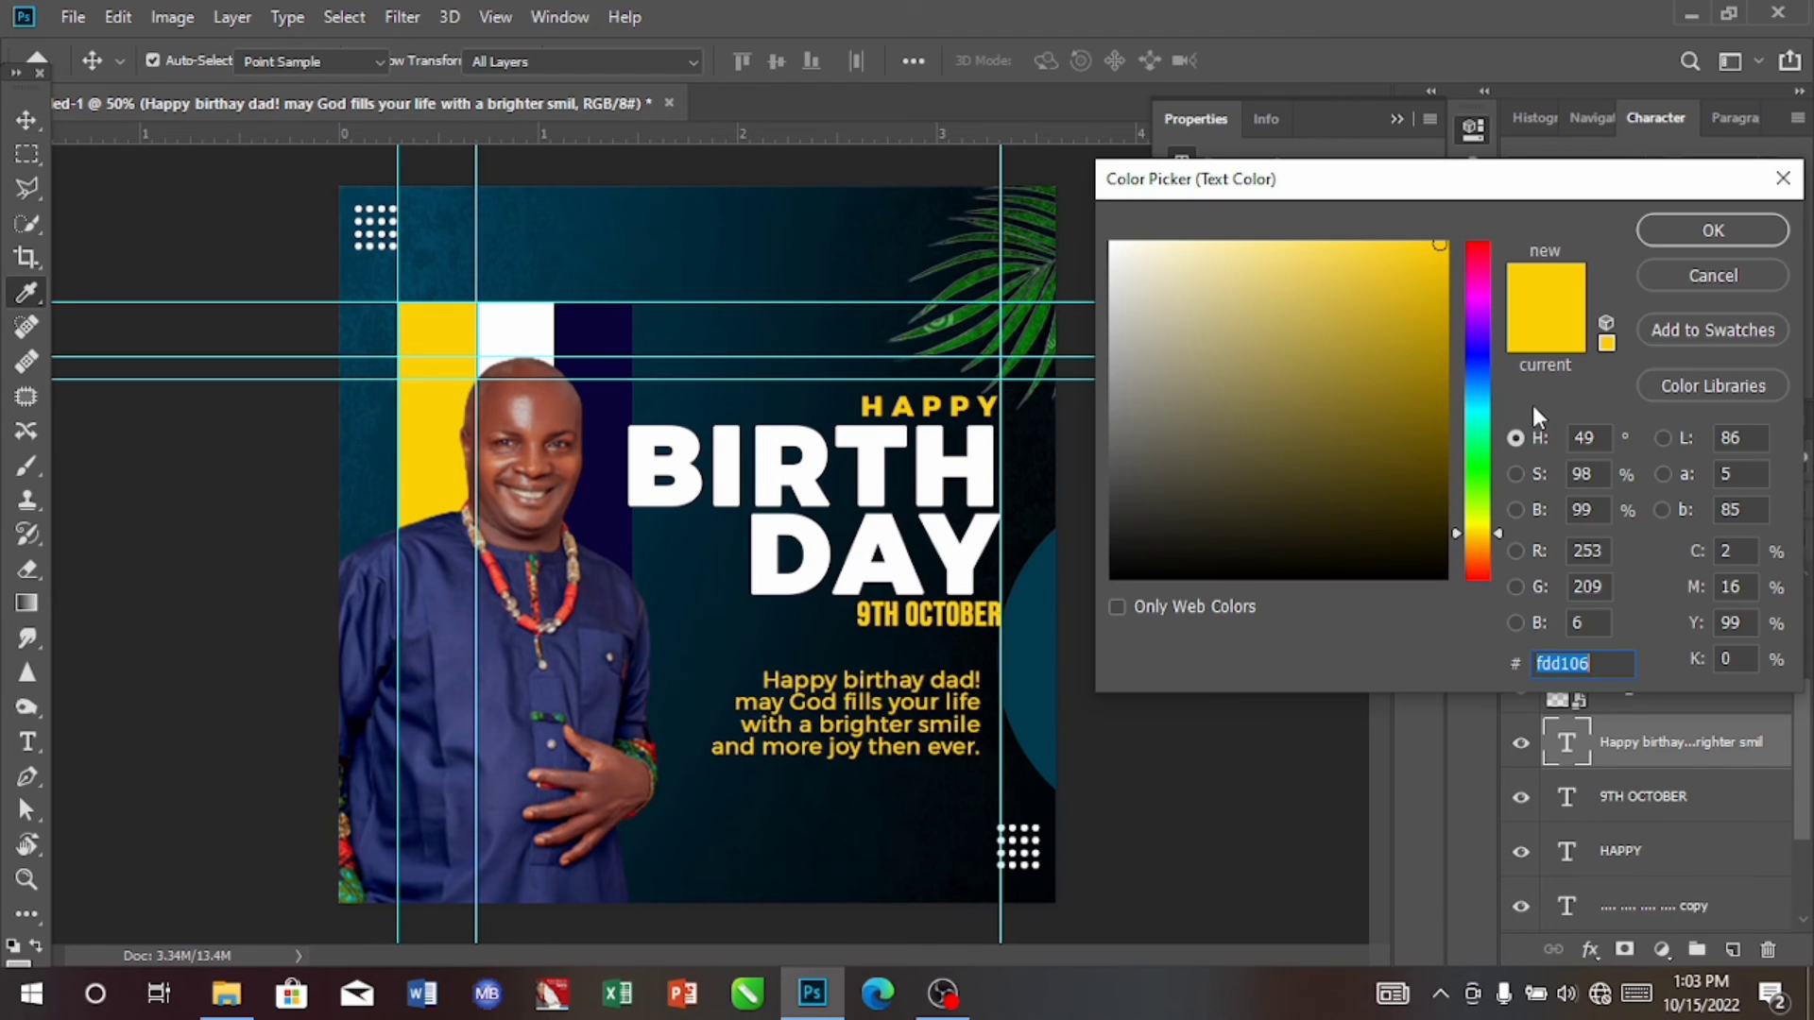
click(882, 532)
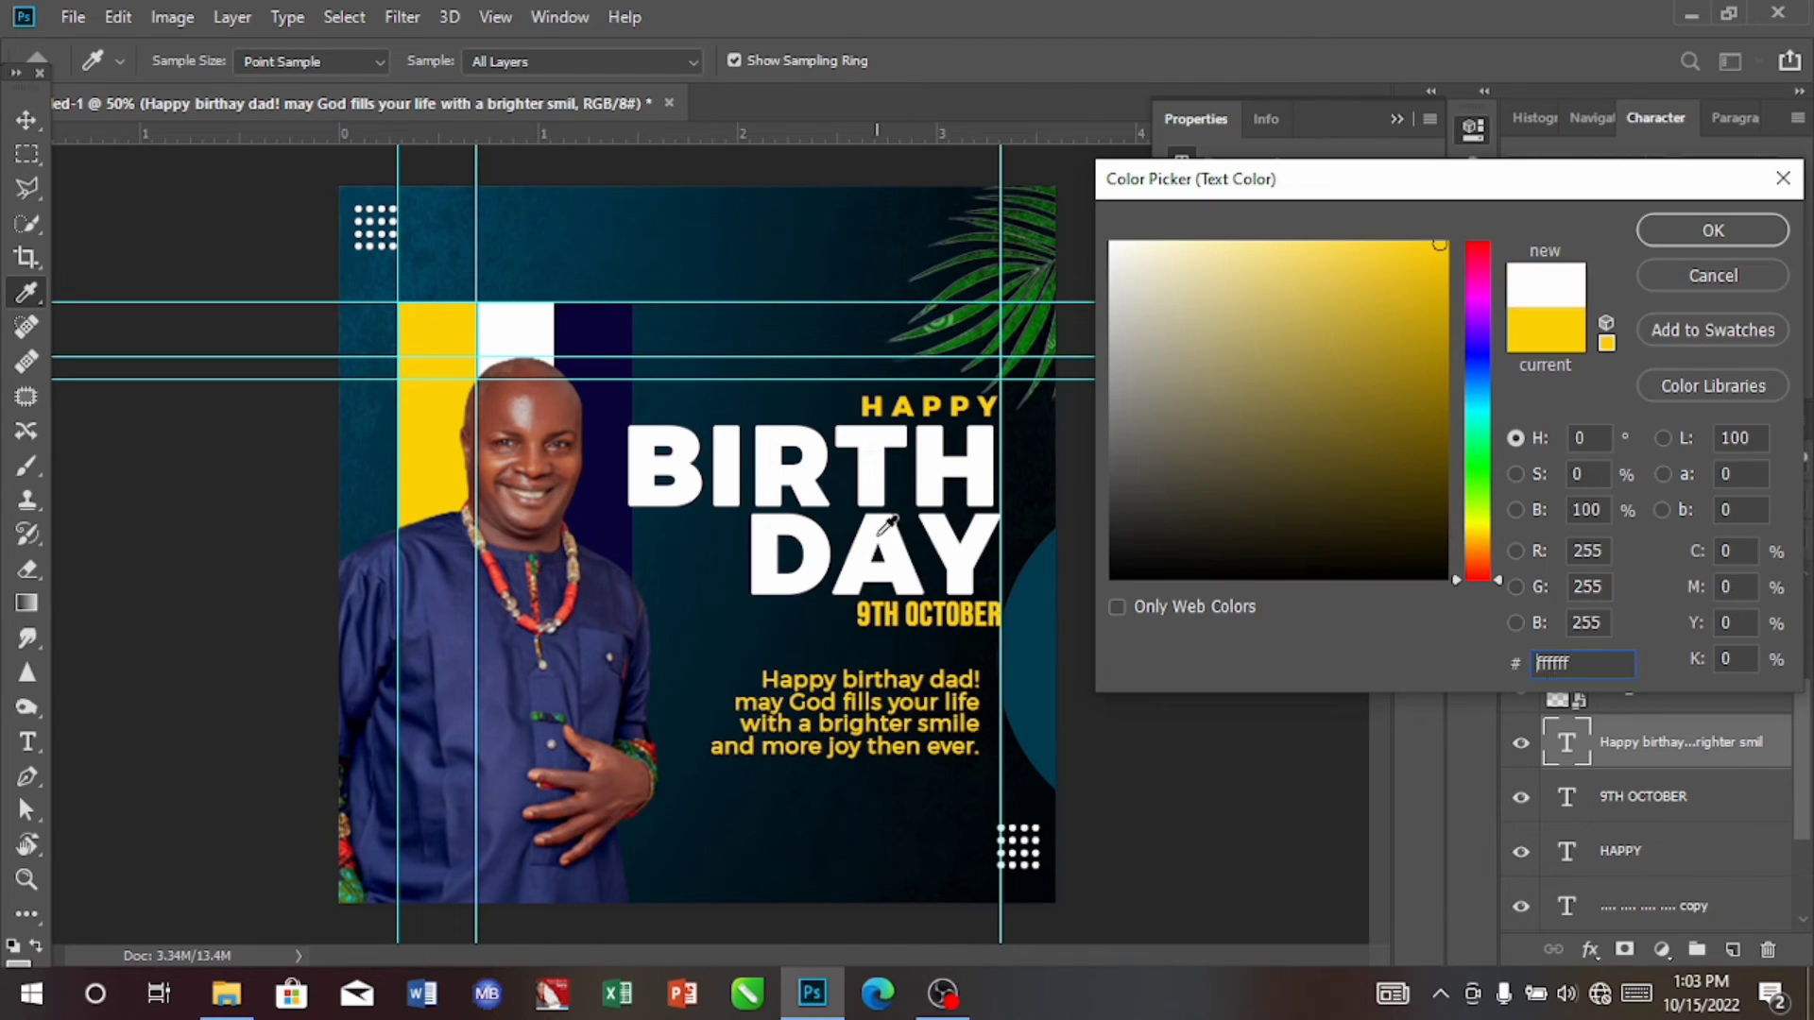
click(1715, 231)
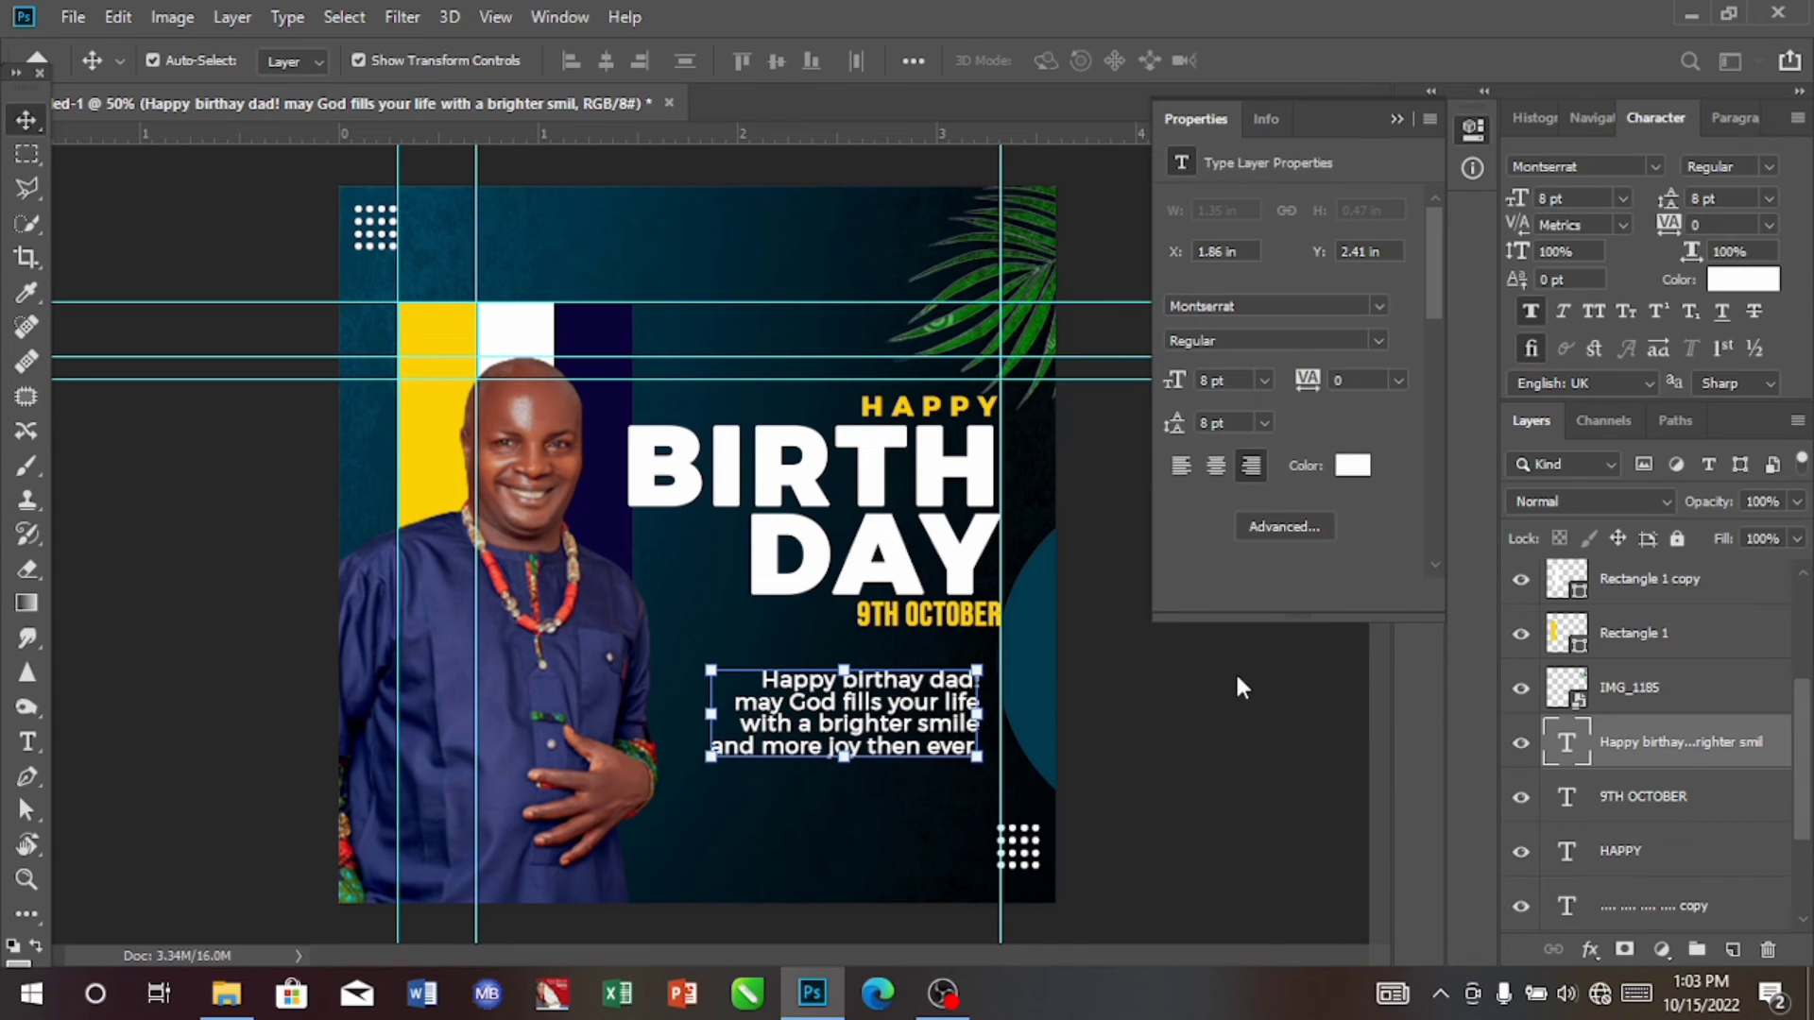
Step: Move the birthday message directly below 9TH OCTOBER, right-aligned to the guide at about X 1.99 in, Y 2.24 in
drag(833, 767, 915, 699)
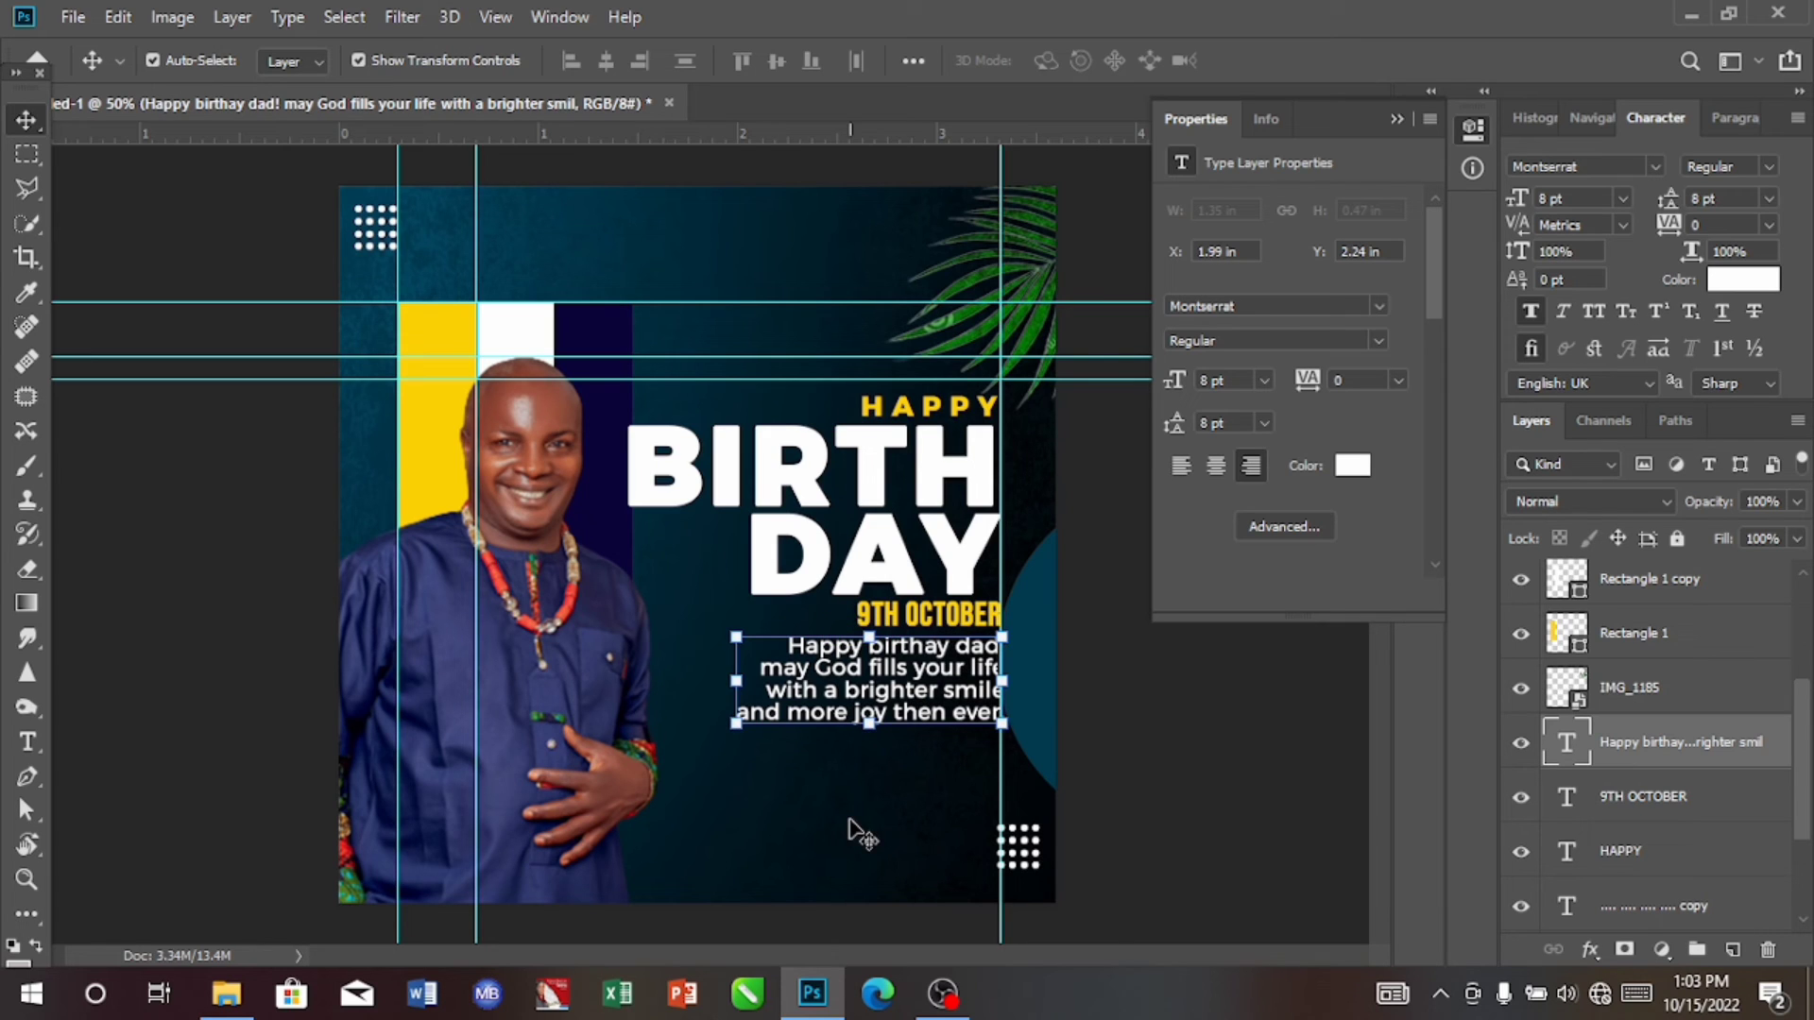
key(Left)
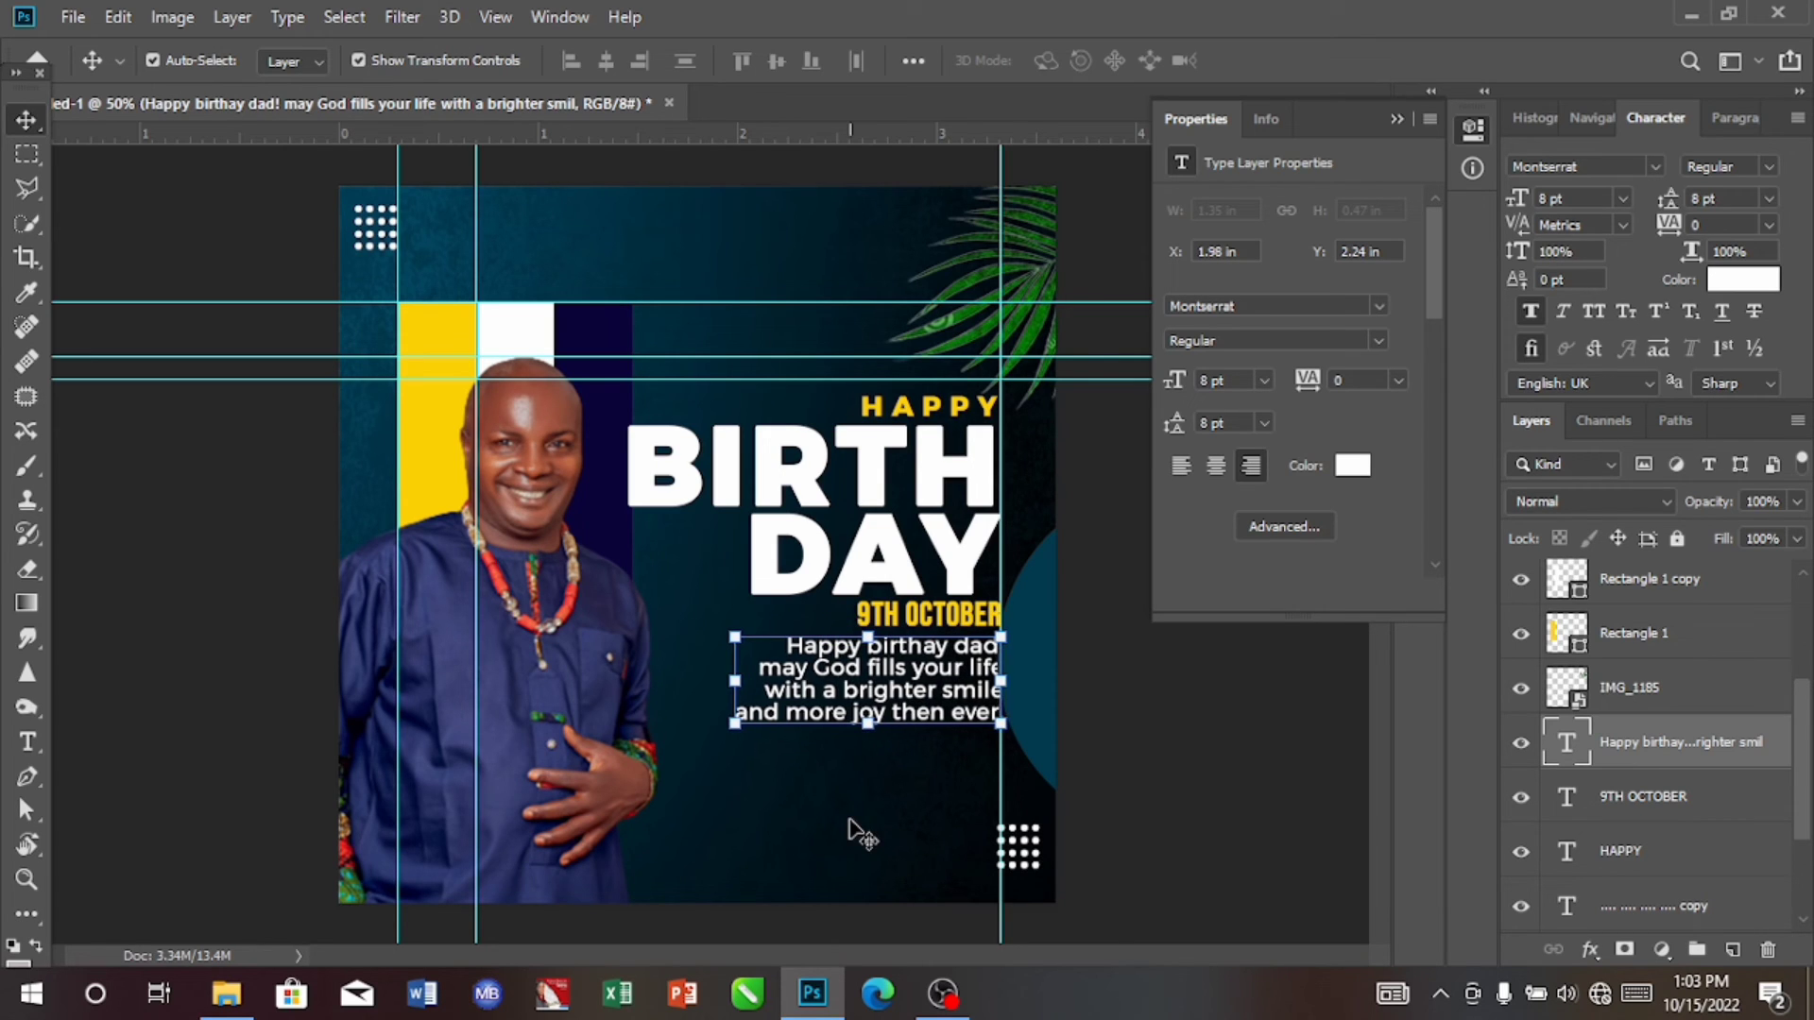
key(Right)
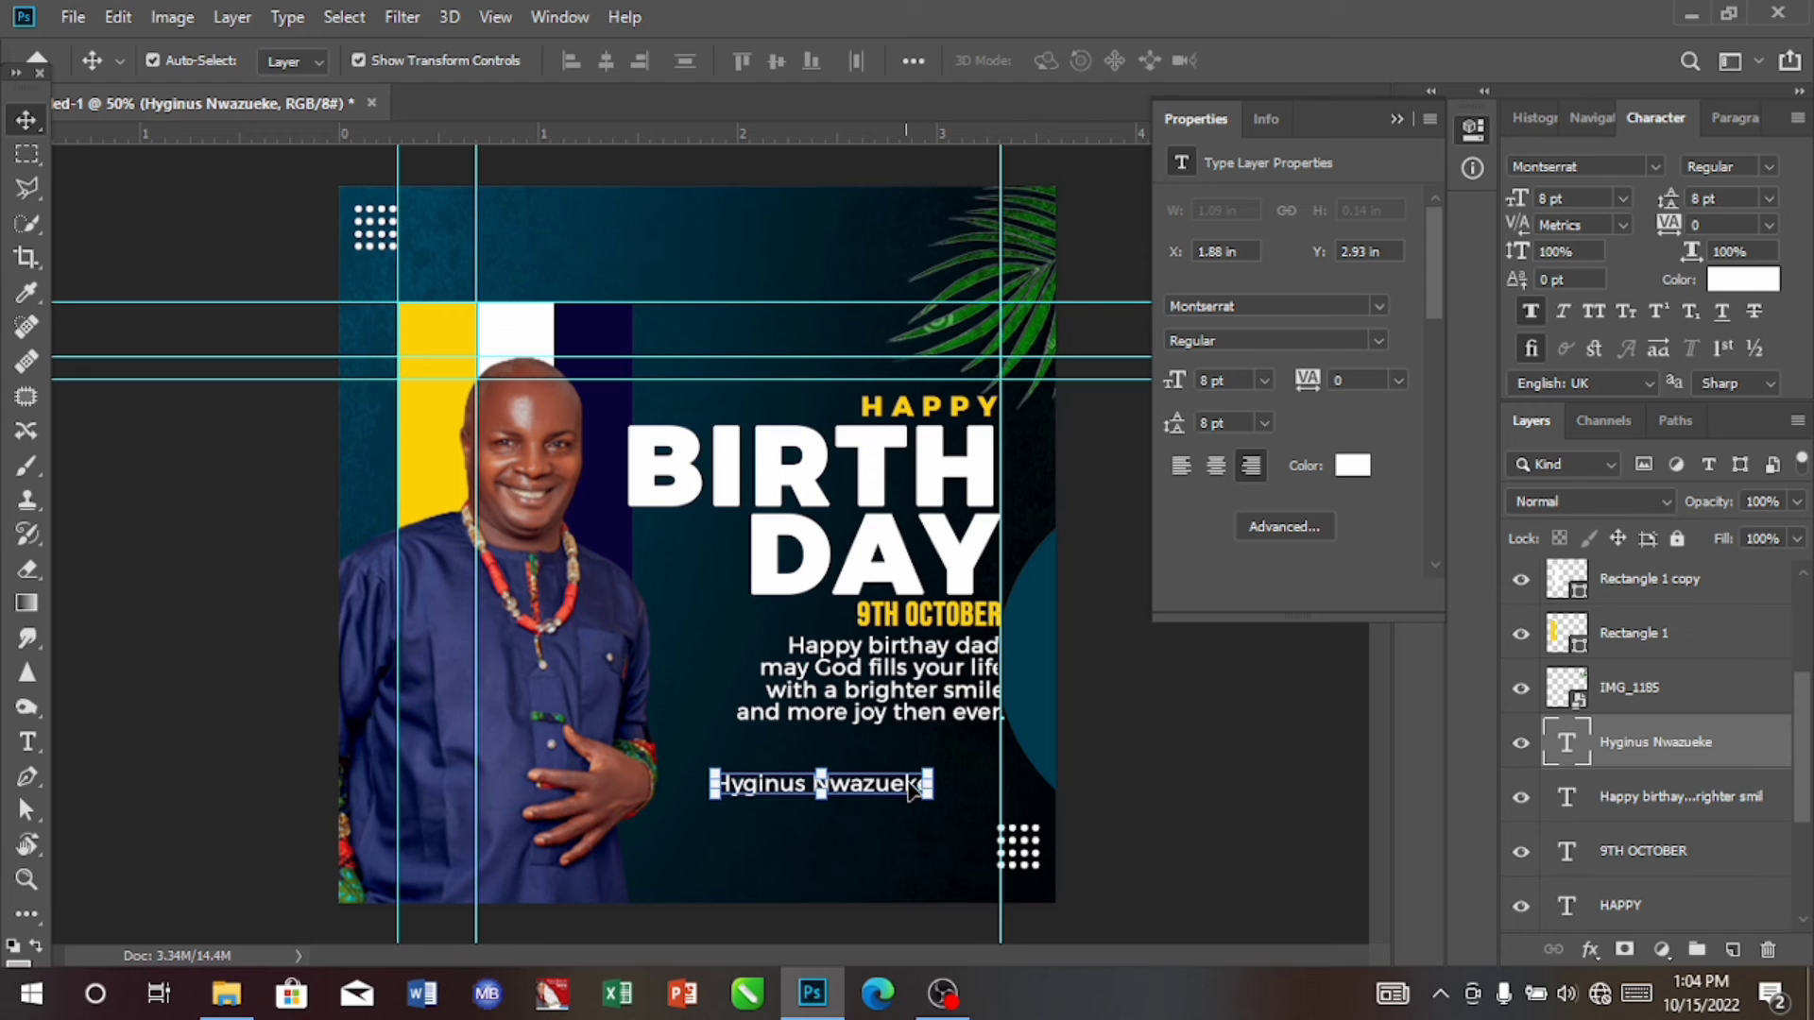
Step: Set the celebrant's name text in the Gt Herina font at 14 pt
click(1656, 165)
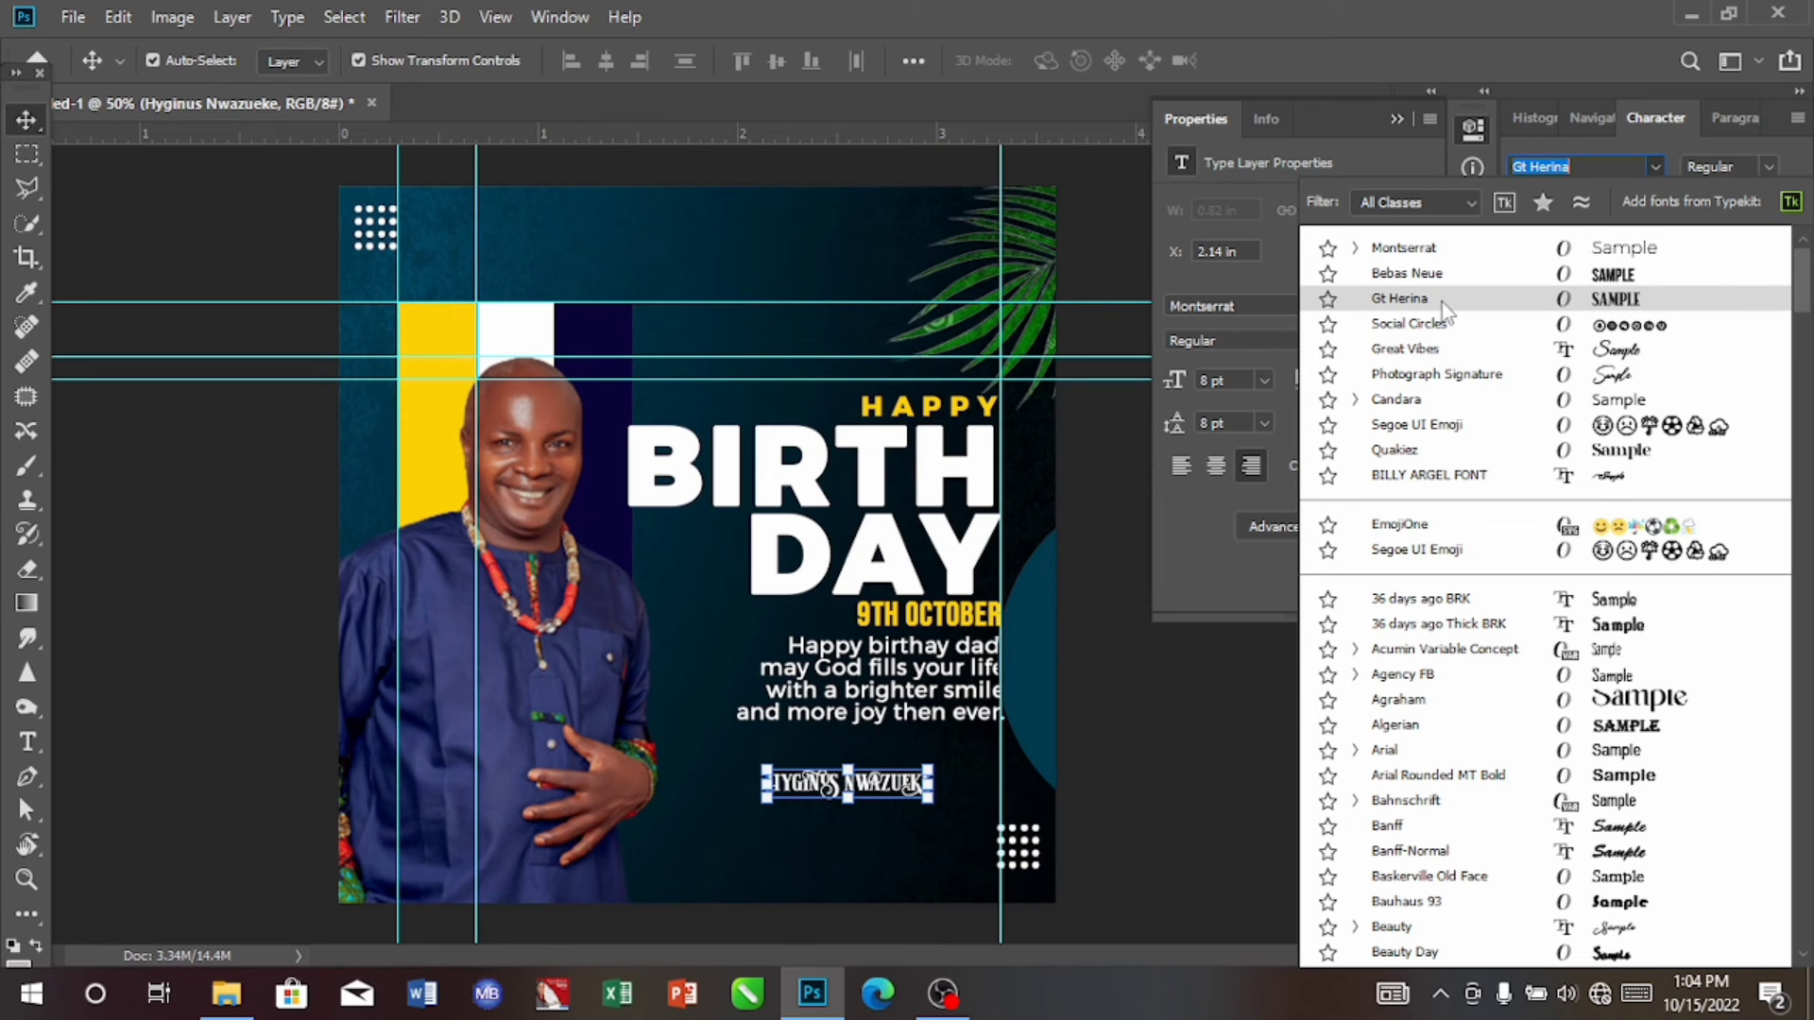
click(1442, 303)
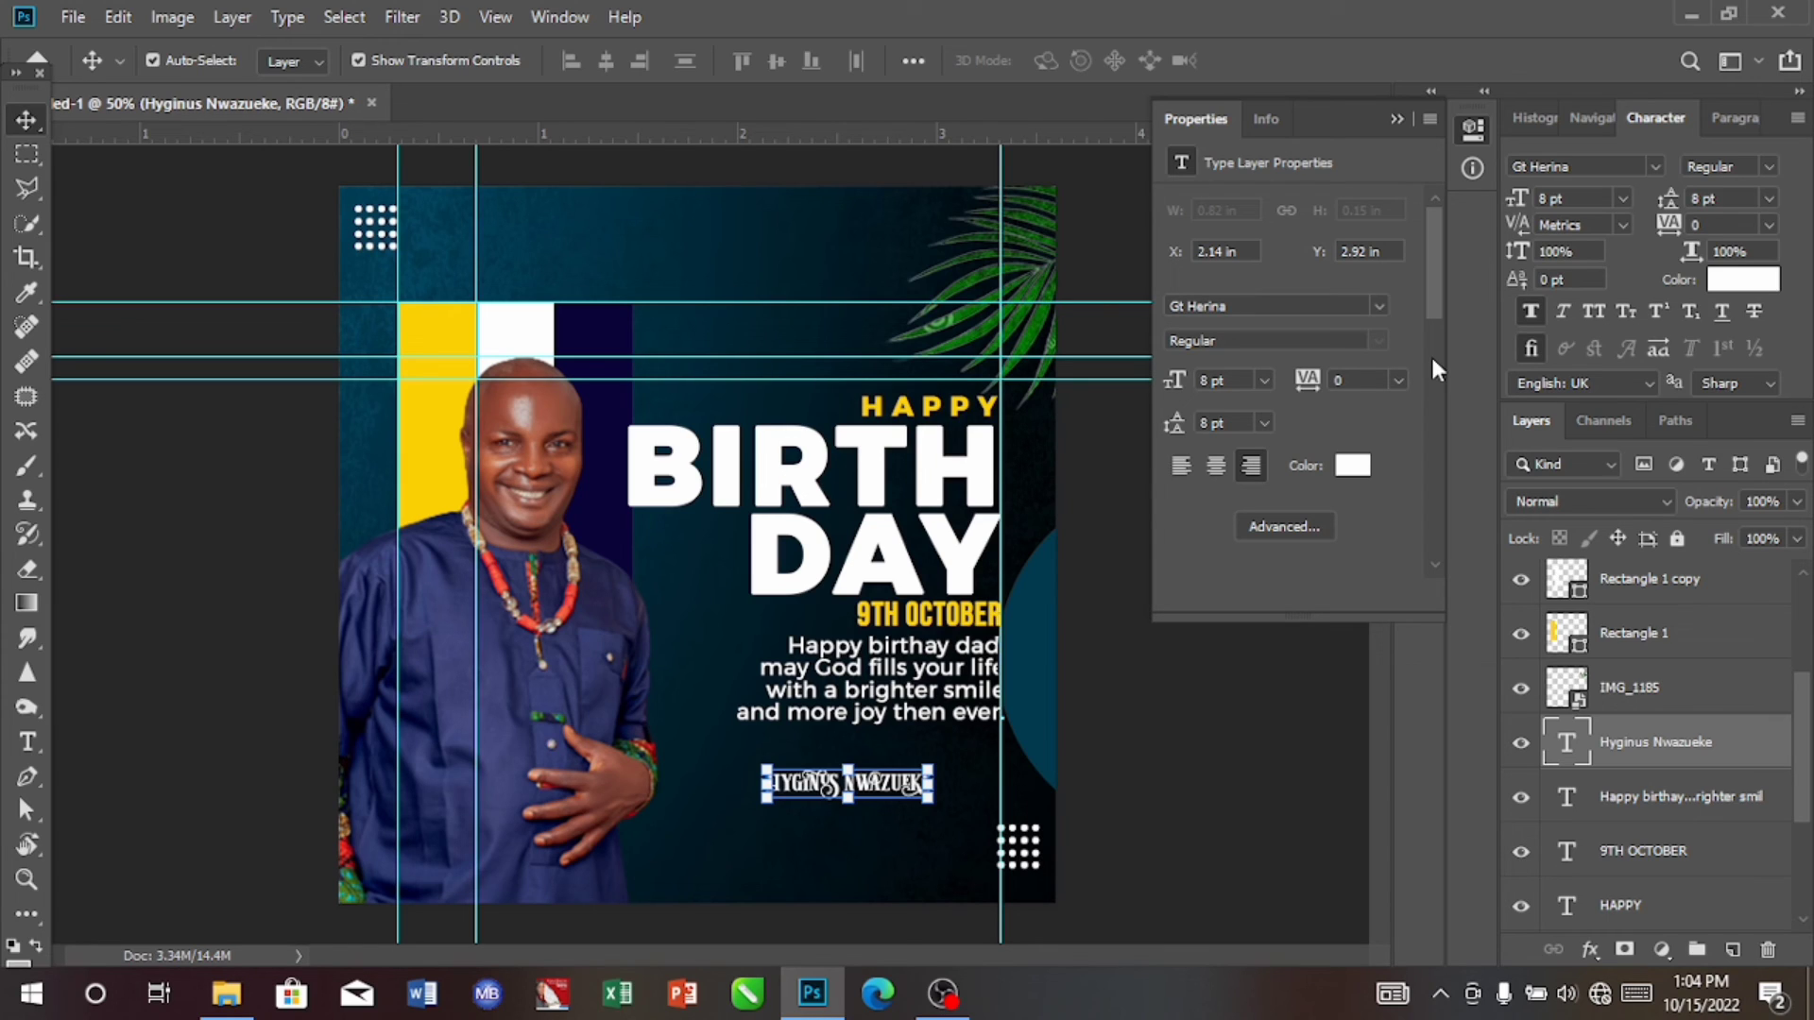
click(1624, 197)
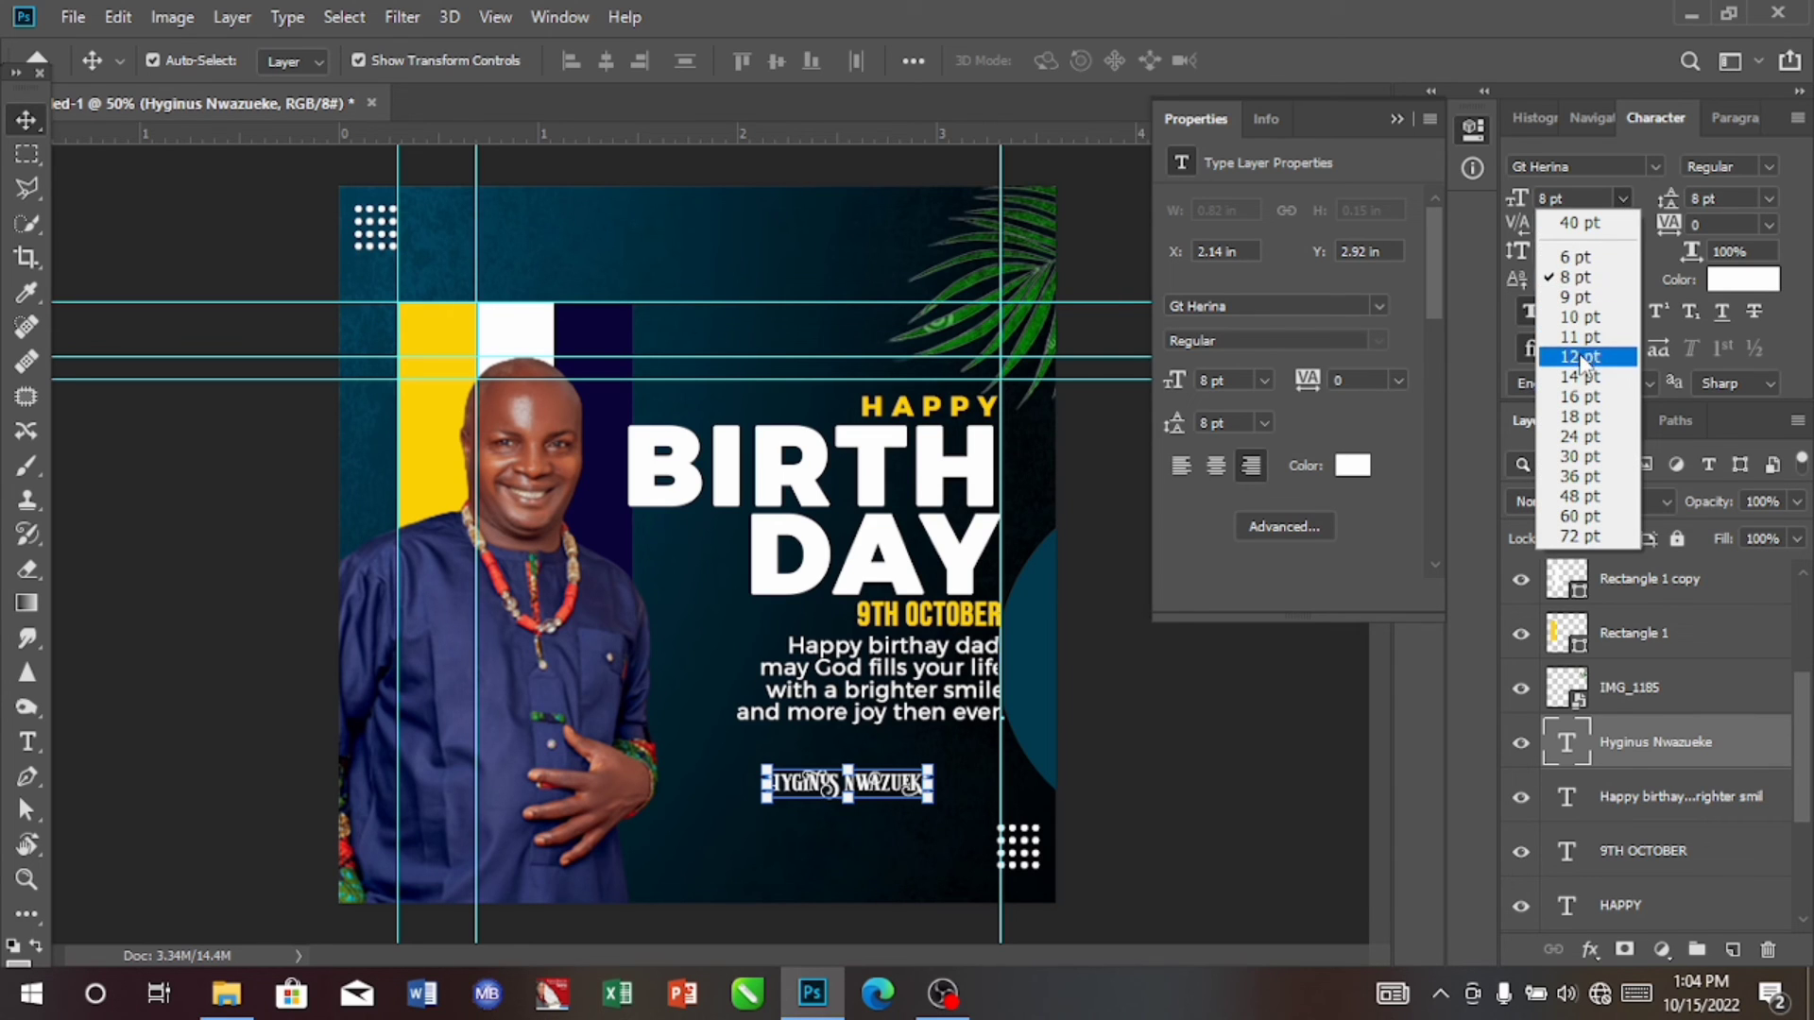
click(1576, 377)
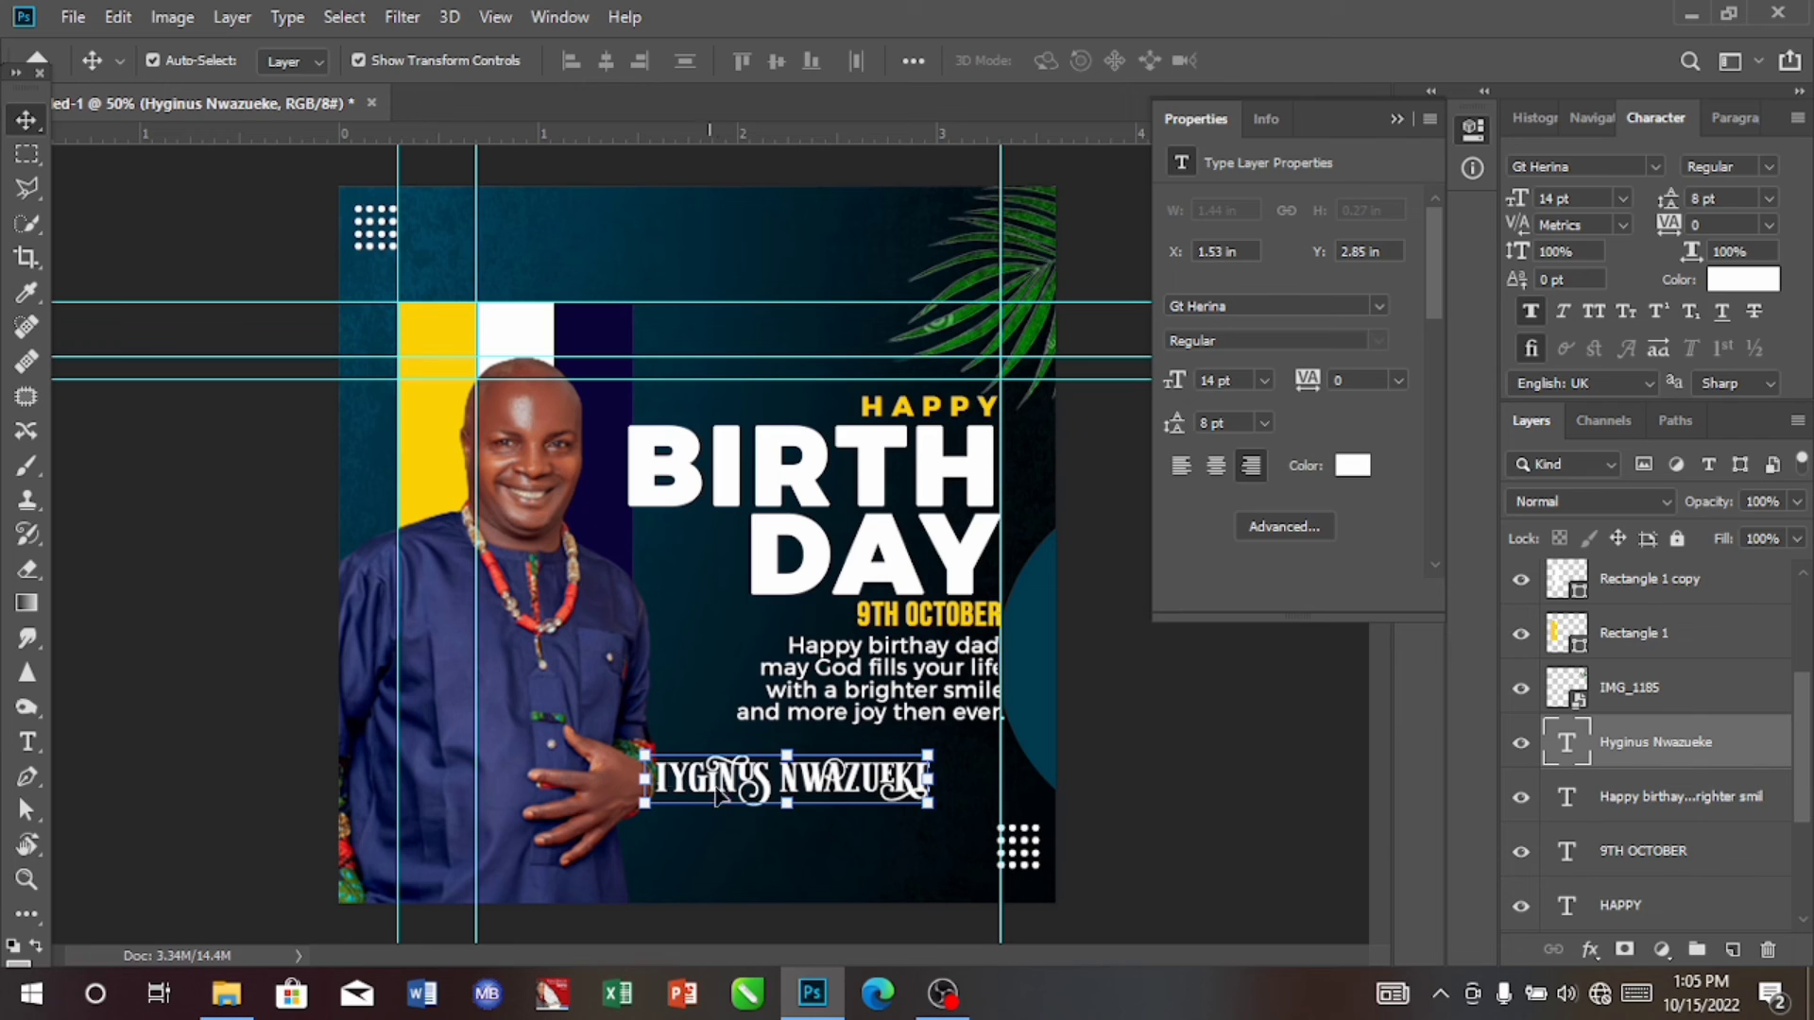
Step: Move the white ffffff name text directly below the message, right-aligned to the guide at about X 1.89 in, Y 2.73 in
drag(798, 789, 864, 757)
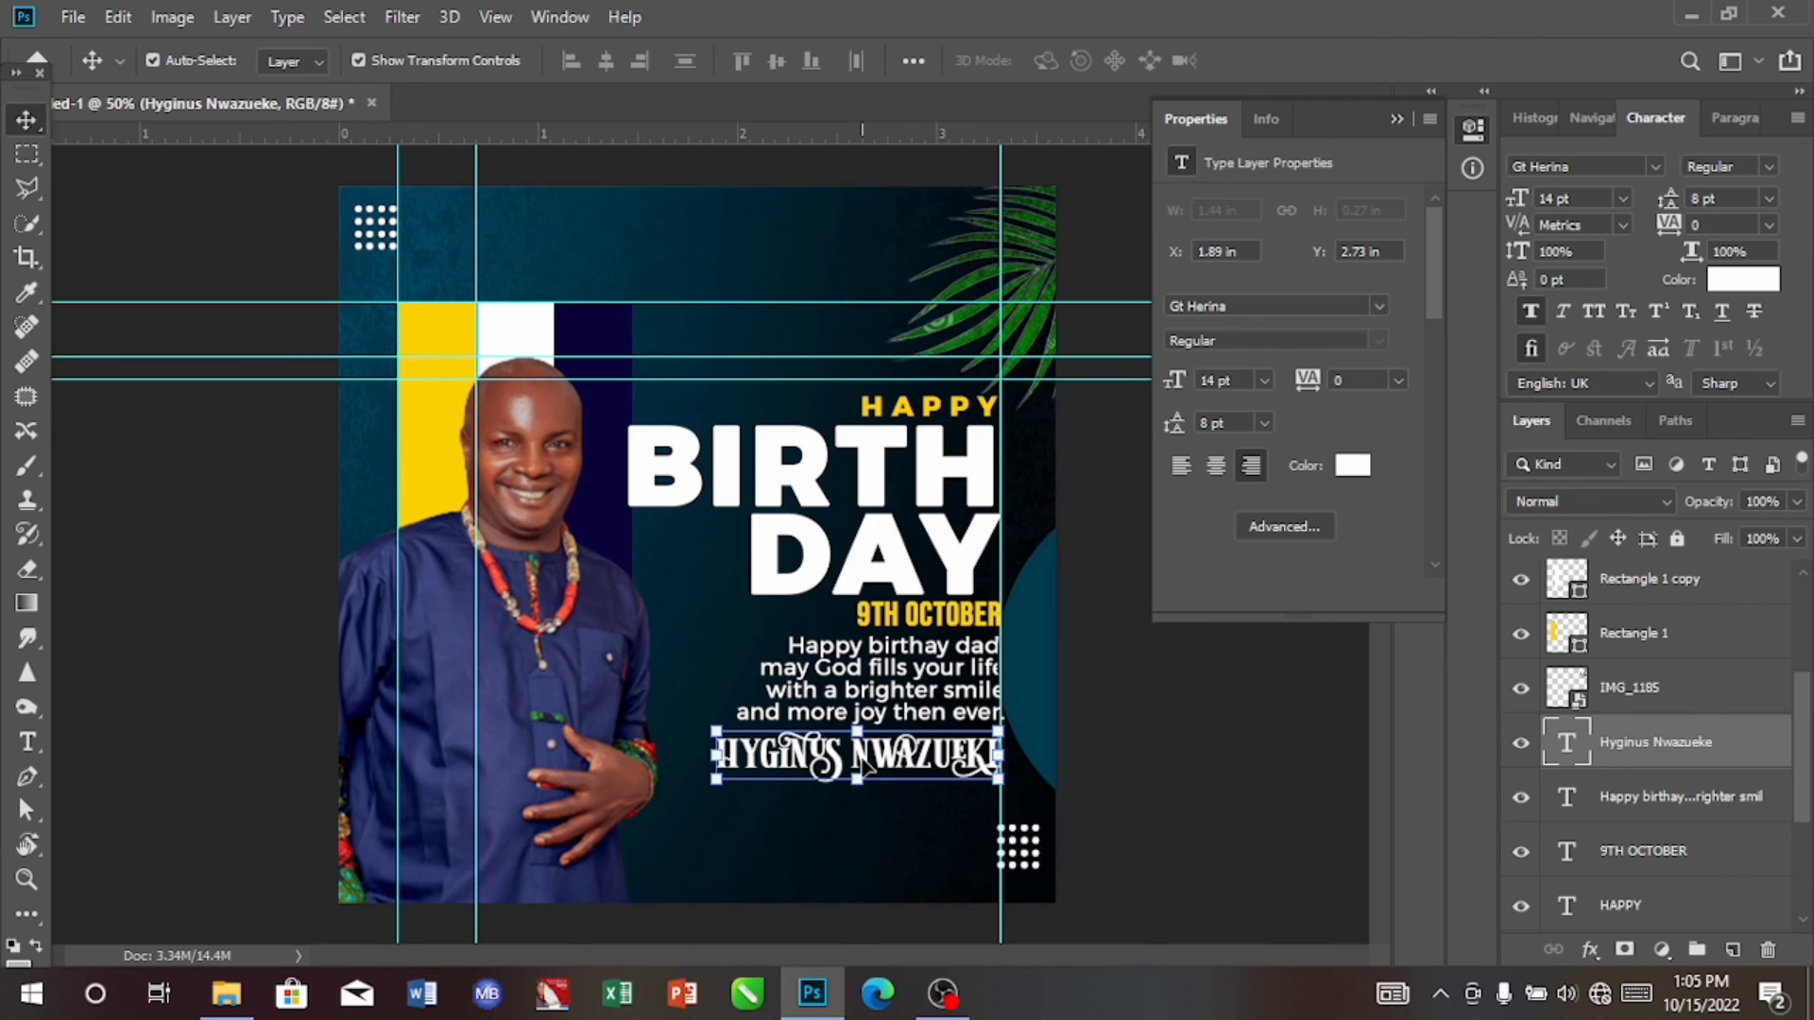
click(1729, 282)
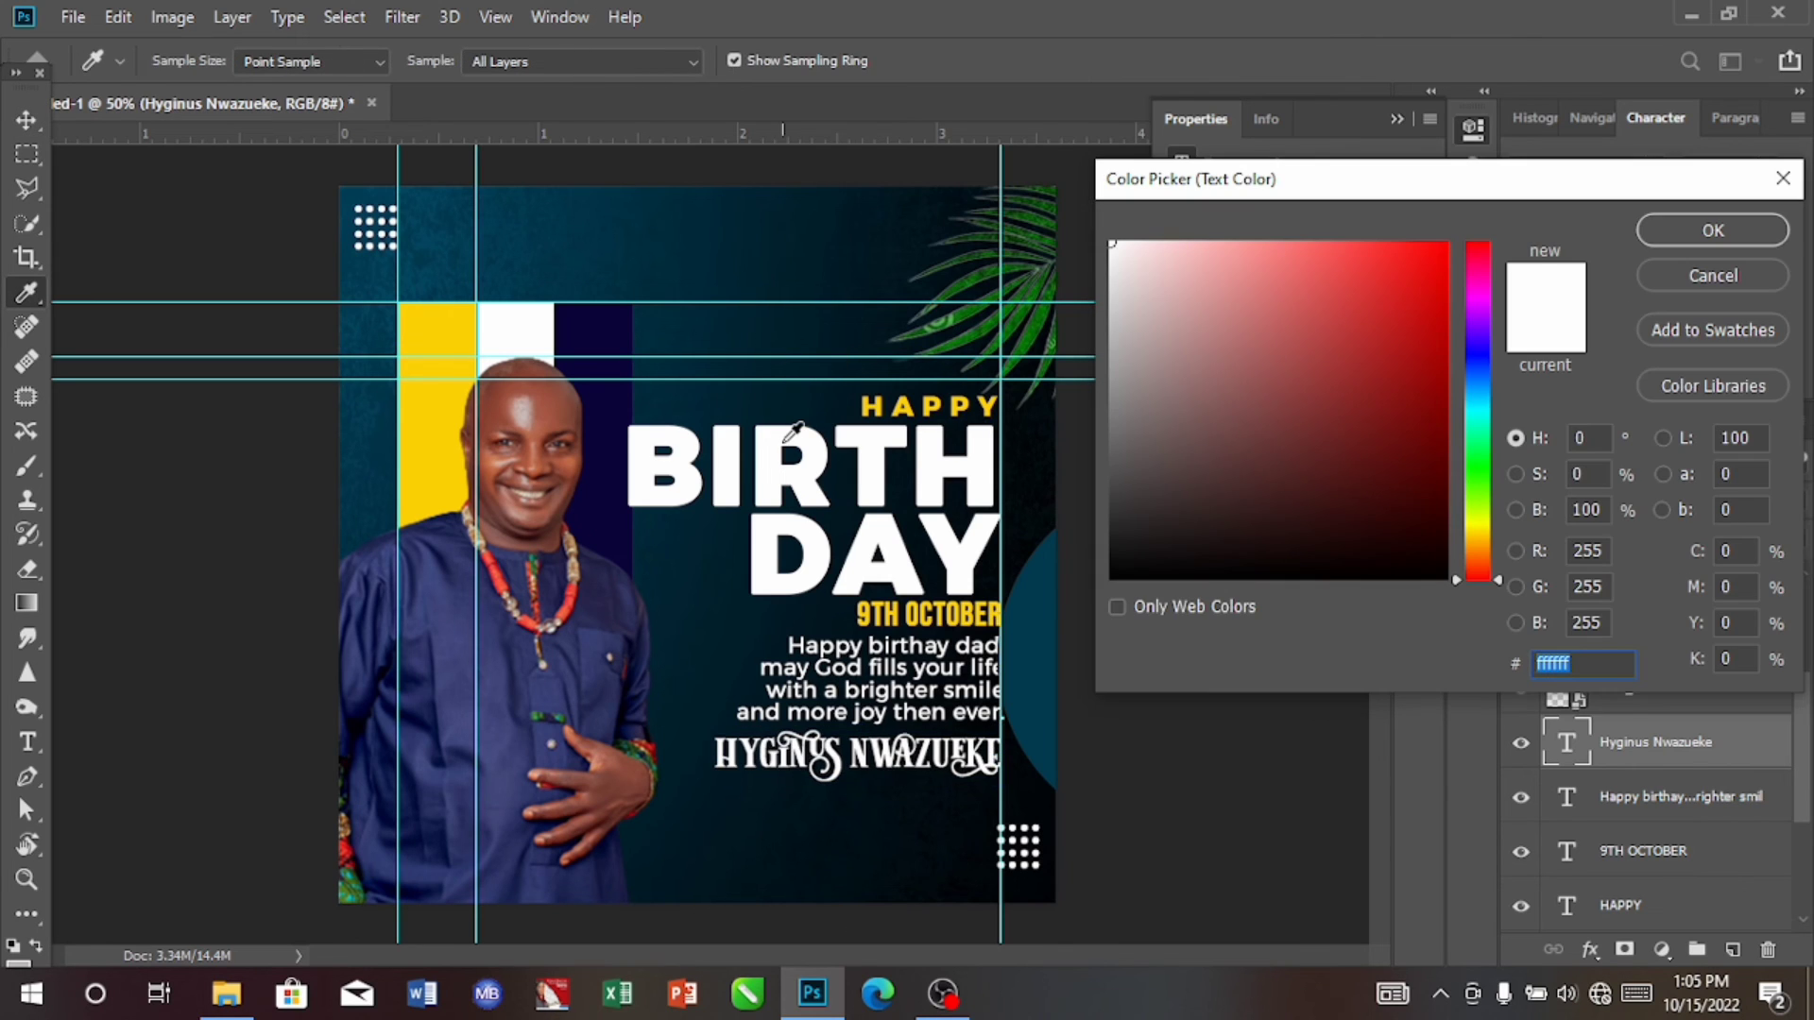
click(1712, 231)
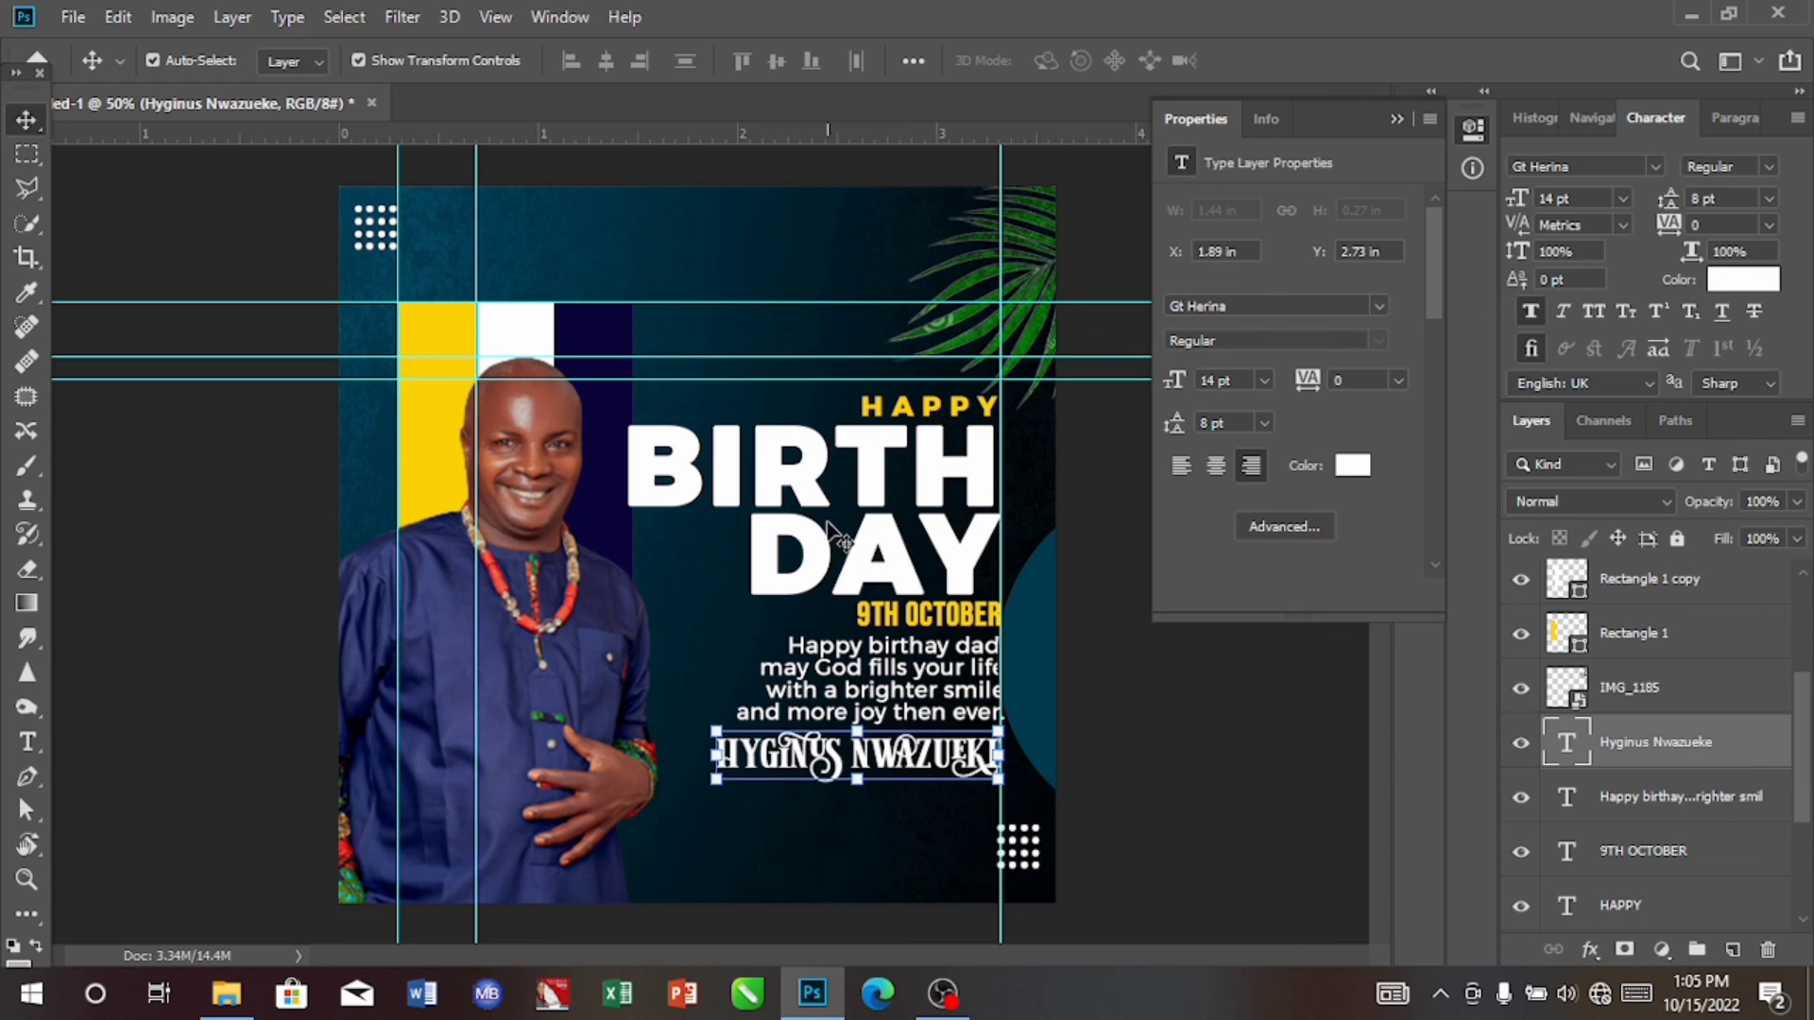
Step: Move the HAPPY text up to about Y 0.95 in and the BIRTH DAY text up to about Y 1.06 in
click(894, 410)
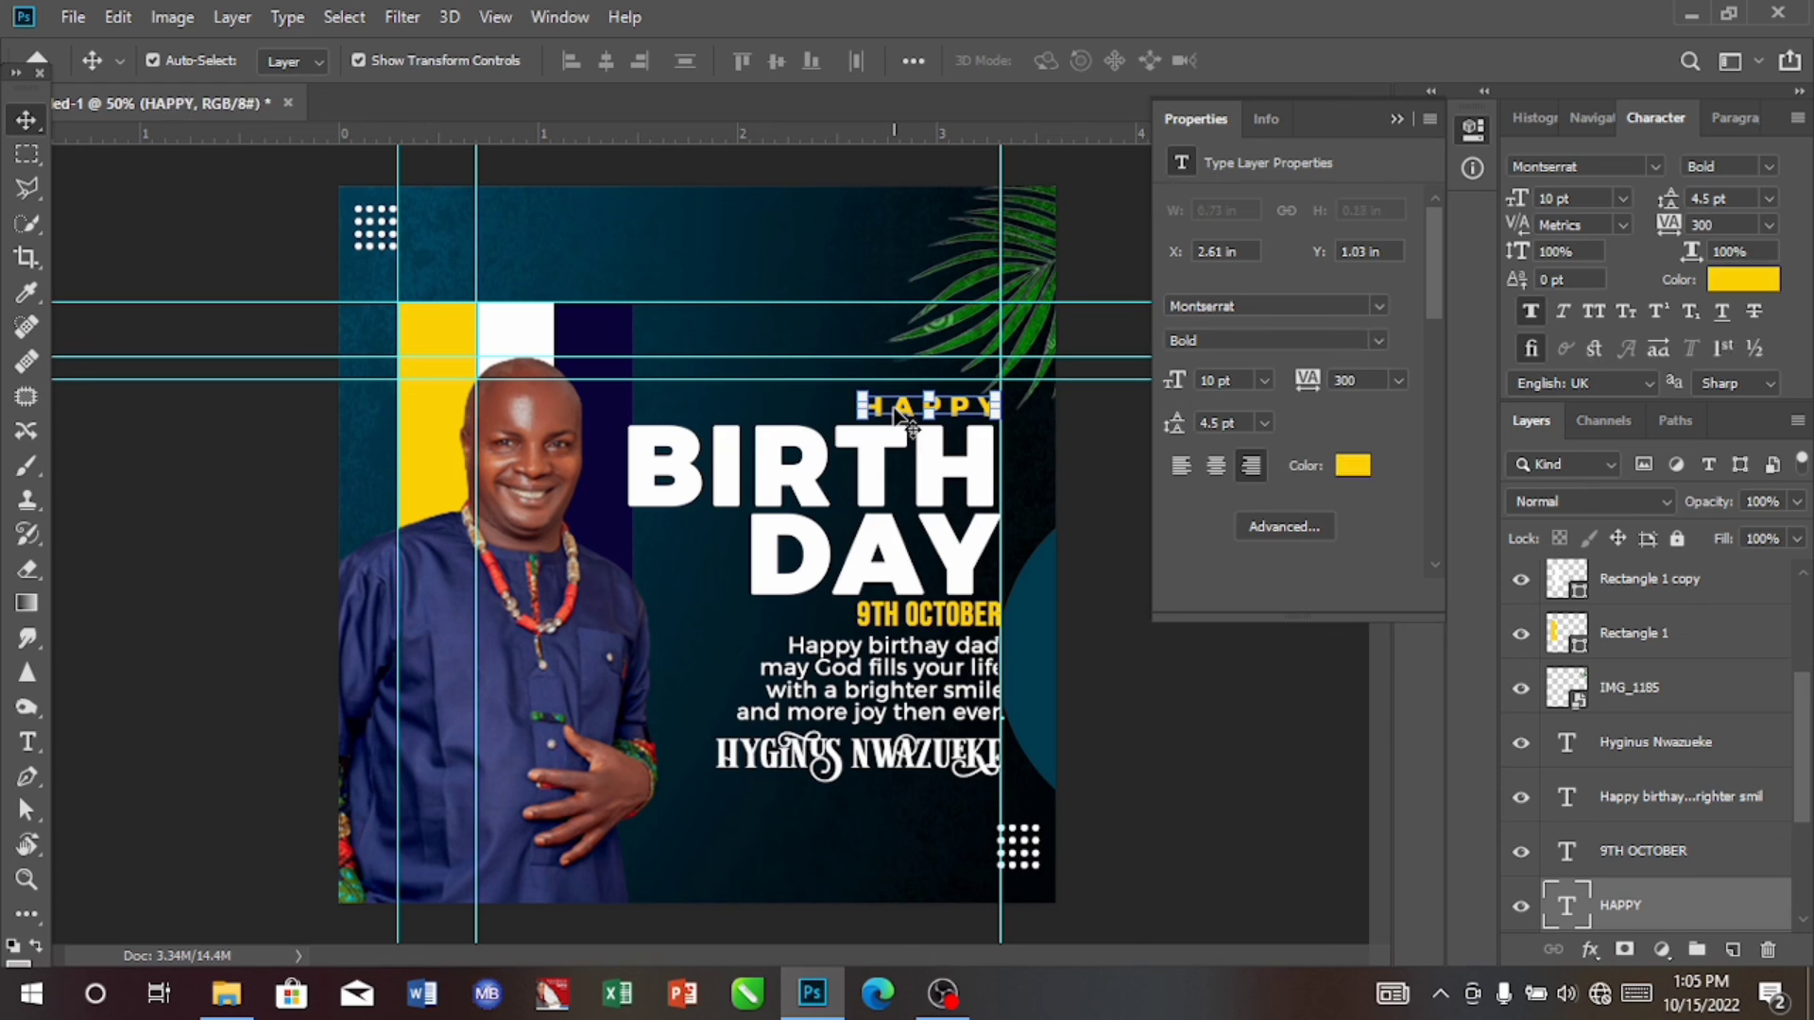
drag(893, 407, 894, 406)
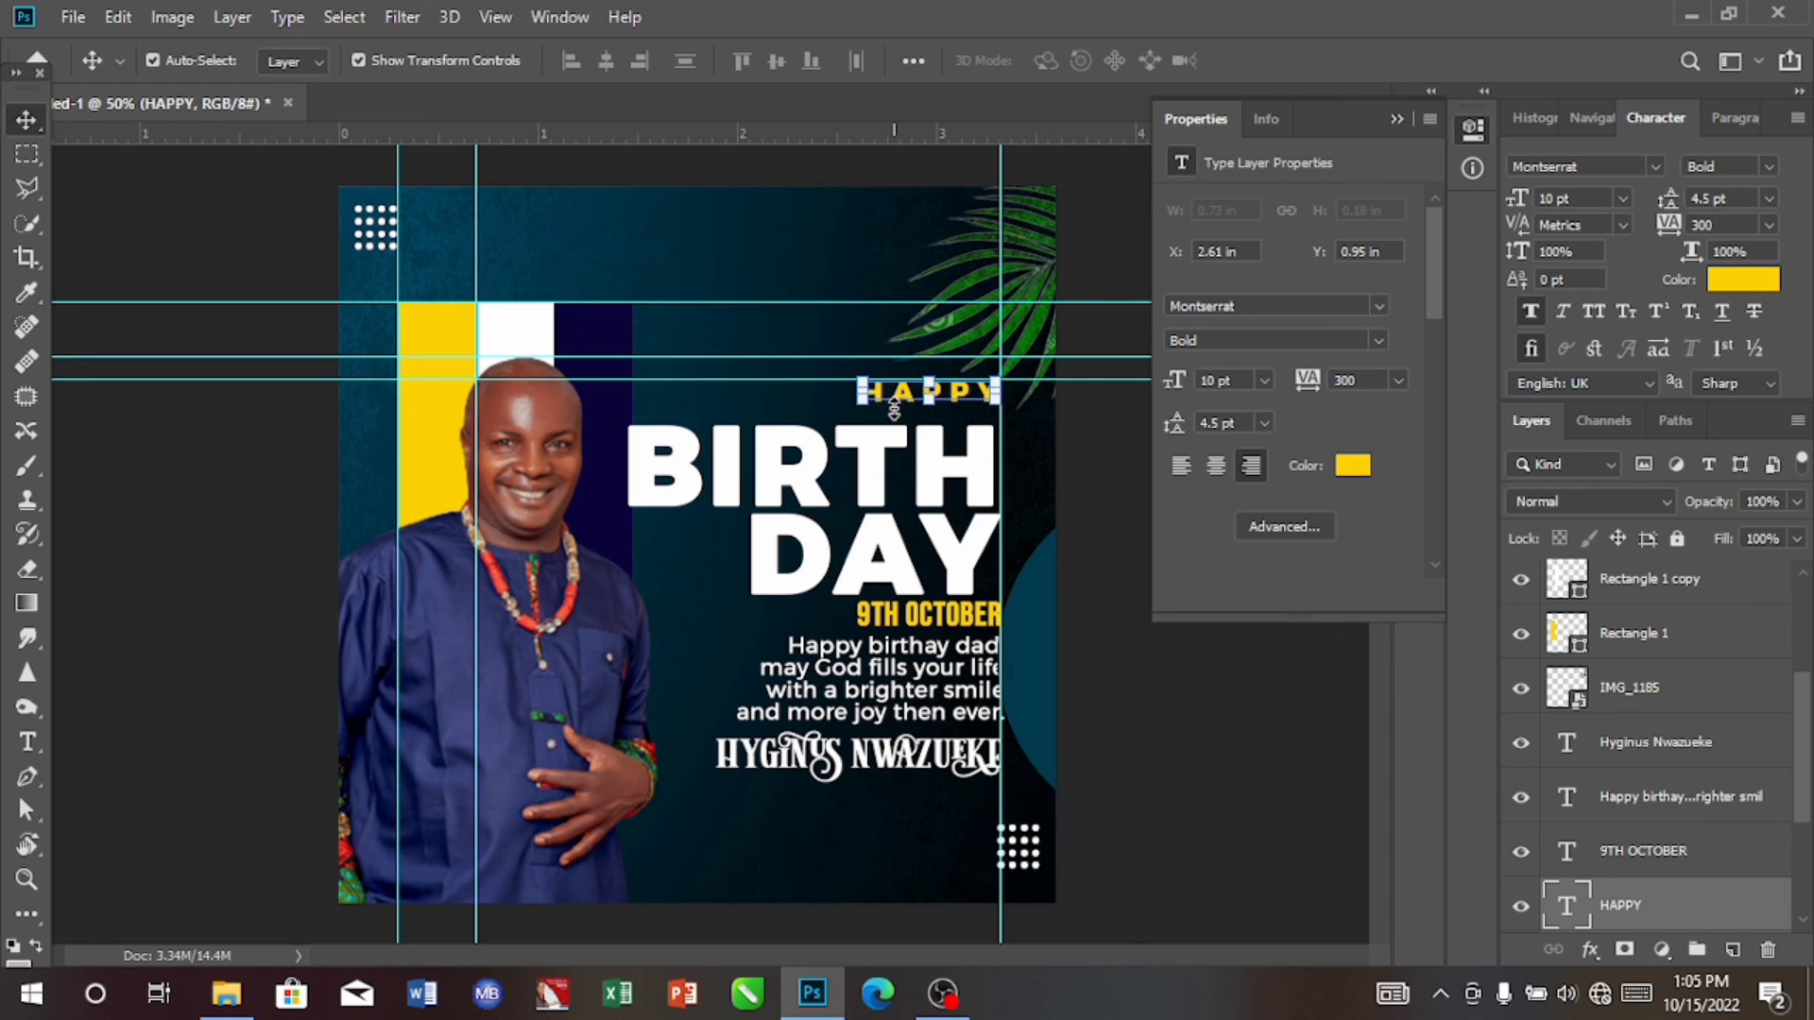
click(931, 498)
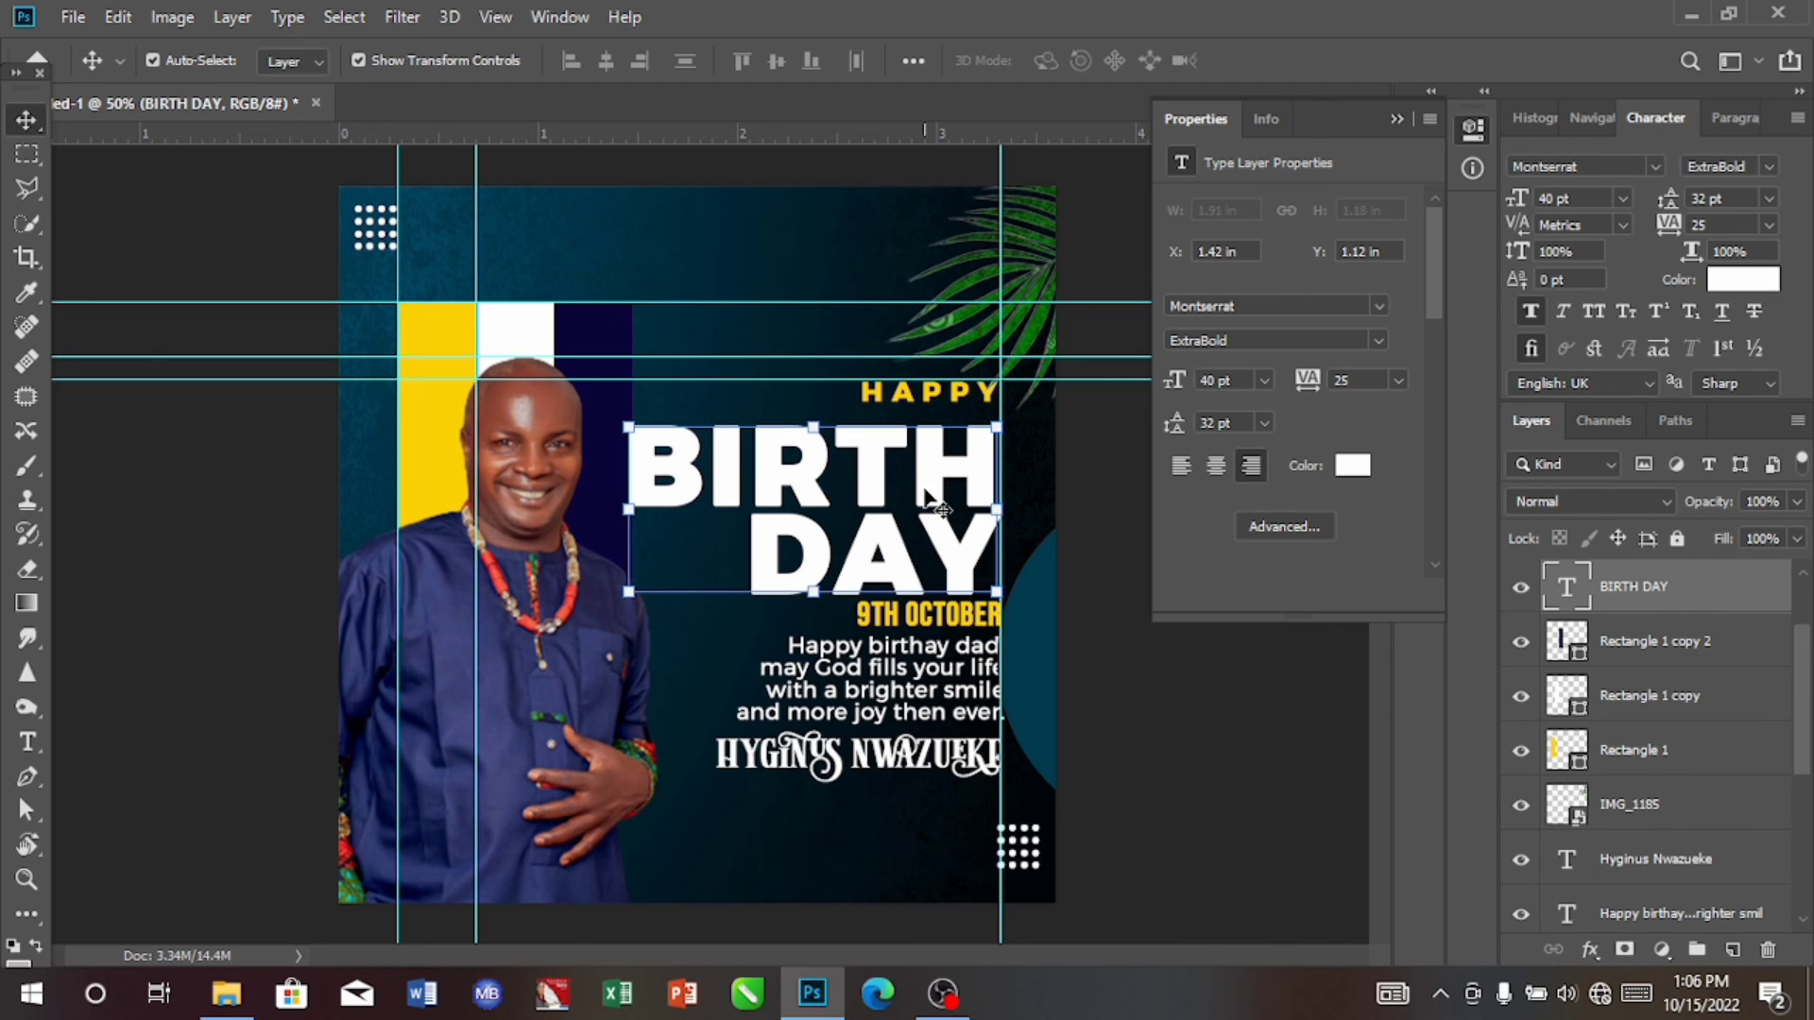
key(Up)
key(Up)
key(Up)
key(Up)
key(Up)
key(Up)
key(Up)
key(Up)
key(Up)
key(Up)
key(Up)
key(Up)
key(Up)
key(Up)
key(Up)
key(Up)
key(Up)
key(Up)
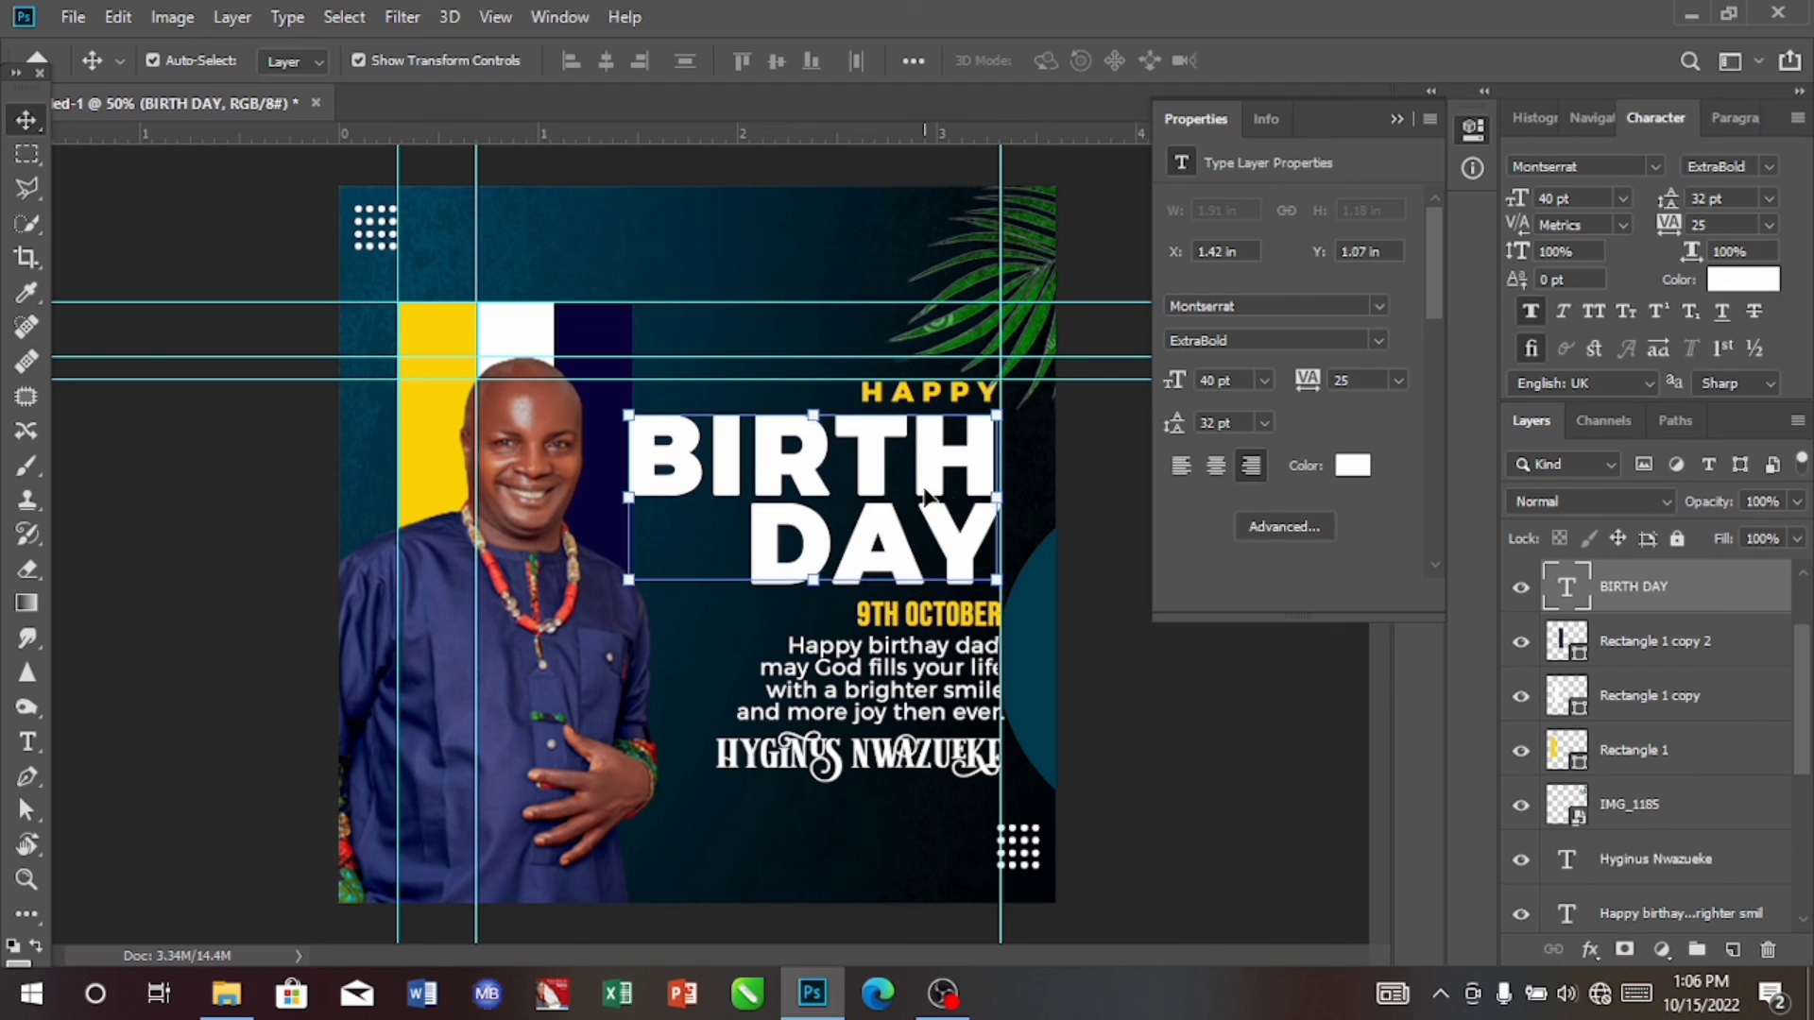
key(Up)
key(Up)
key(Up)
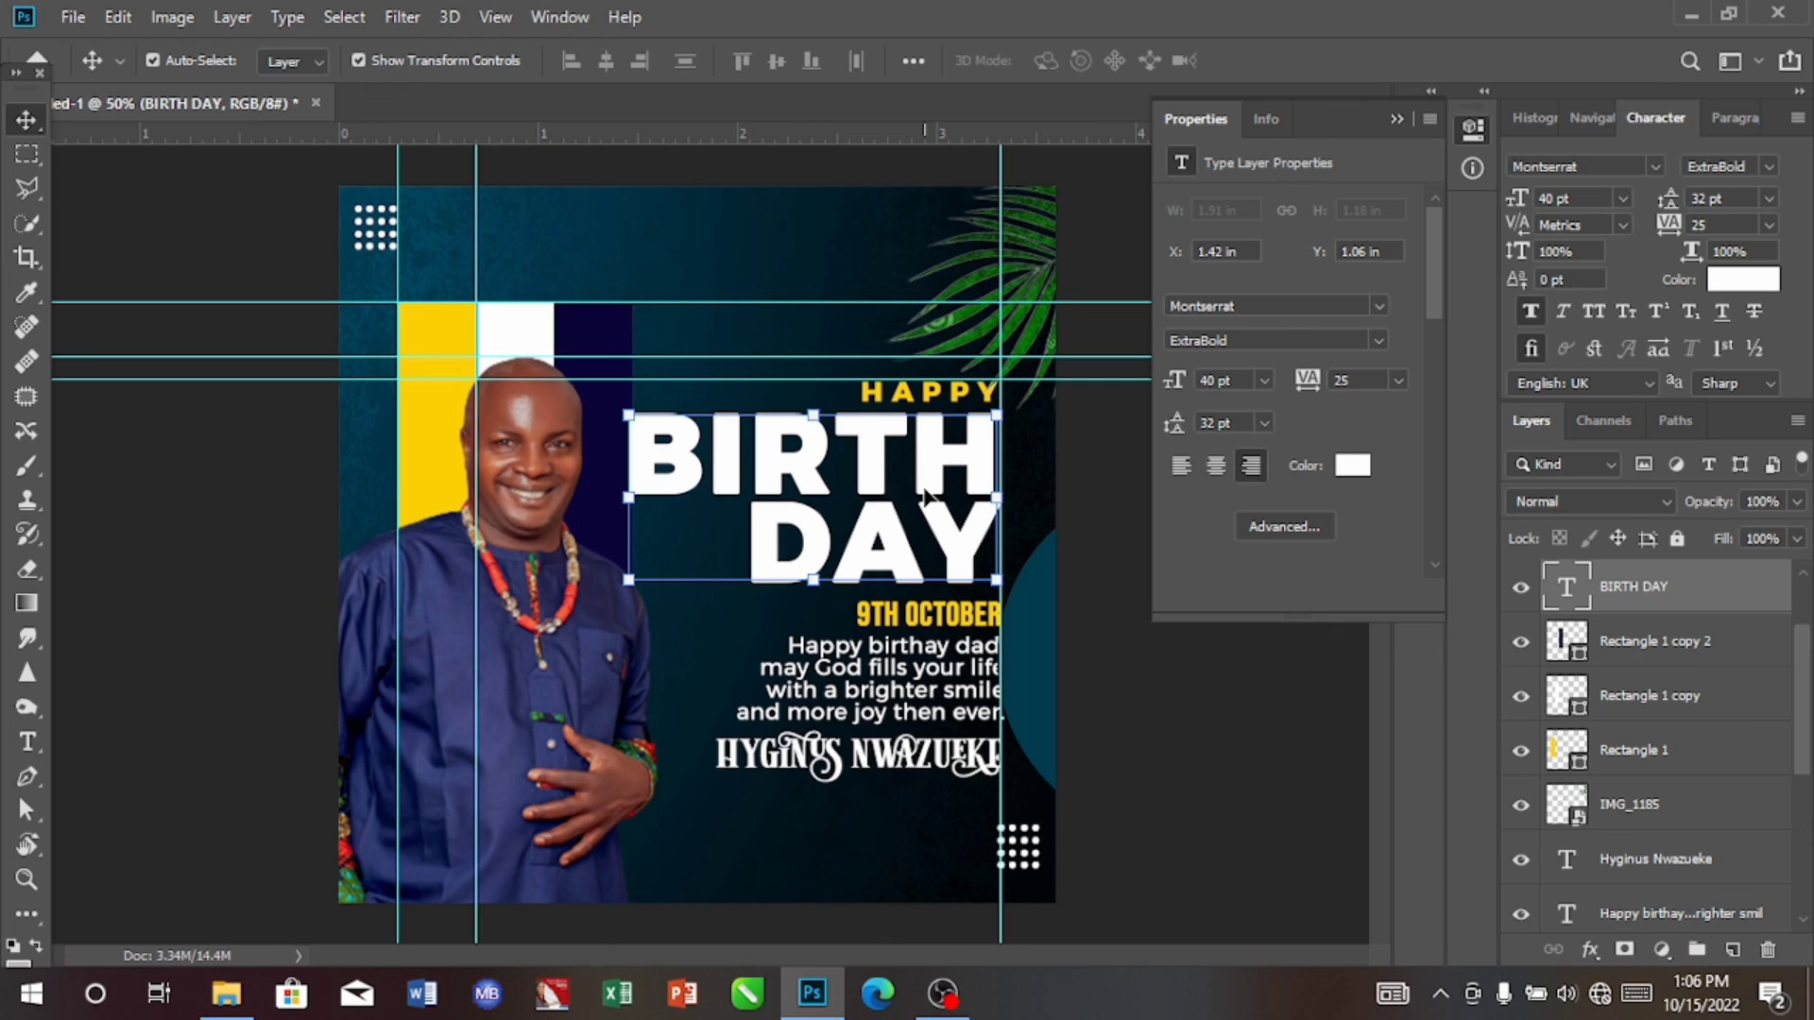
Step: Move the 9TH OCTOBER text up to about Y 2.03 in and nudge the birthday message up slightly
click(907, 624)
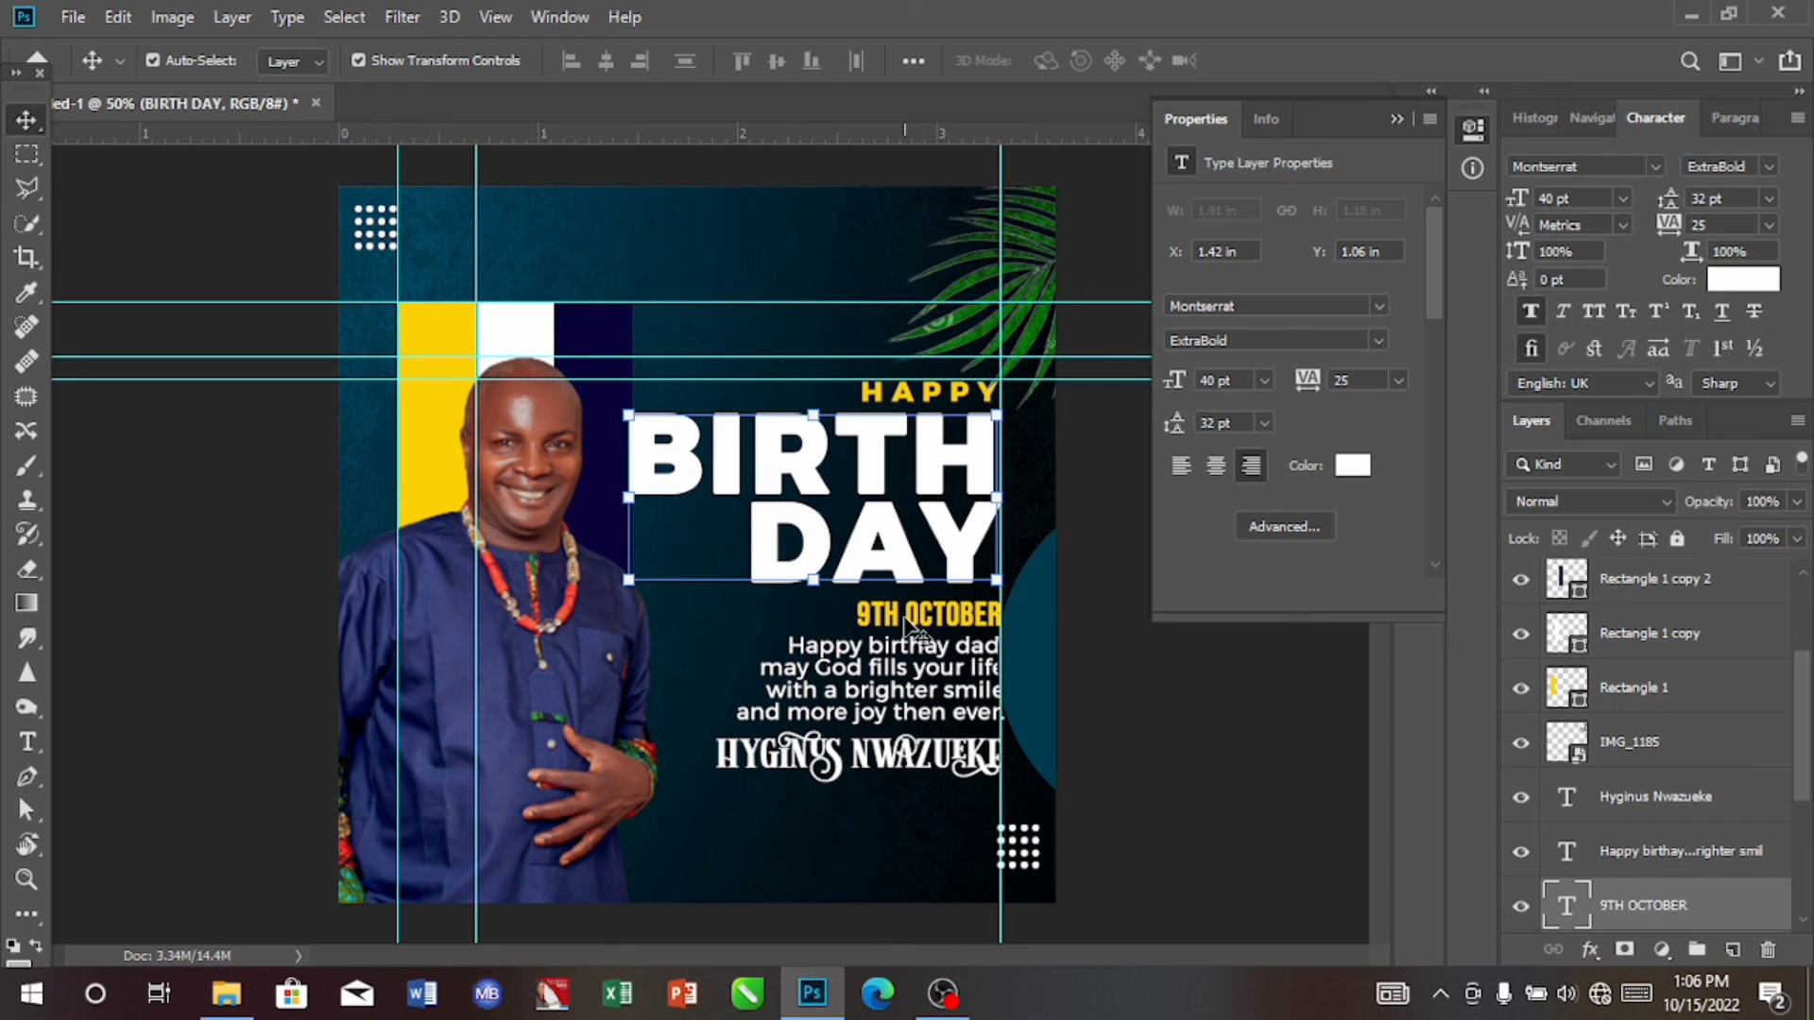
key(shift+Up)
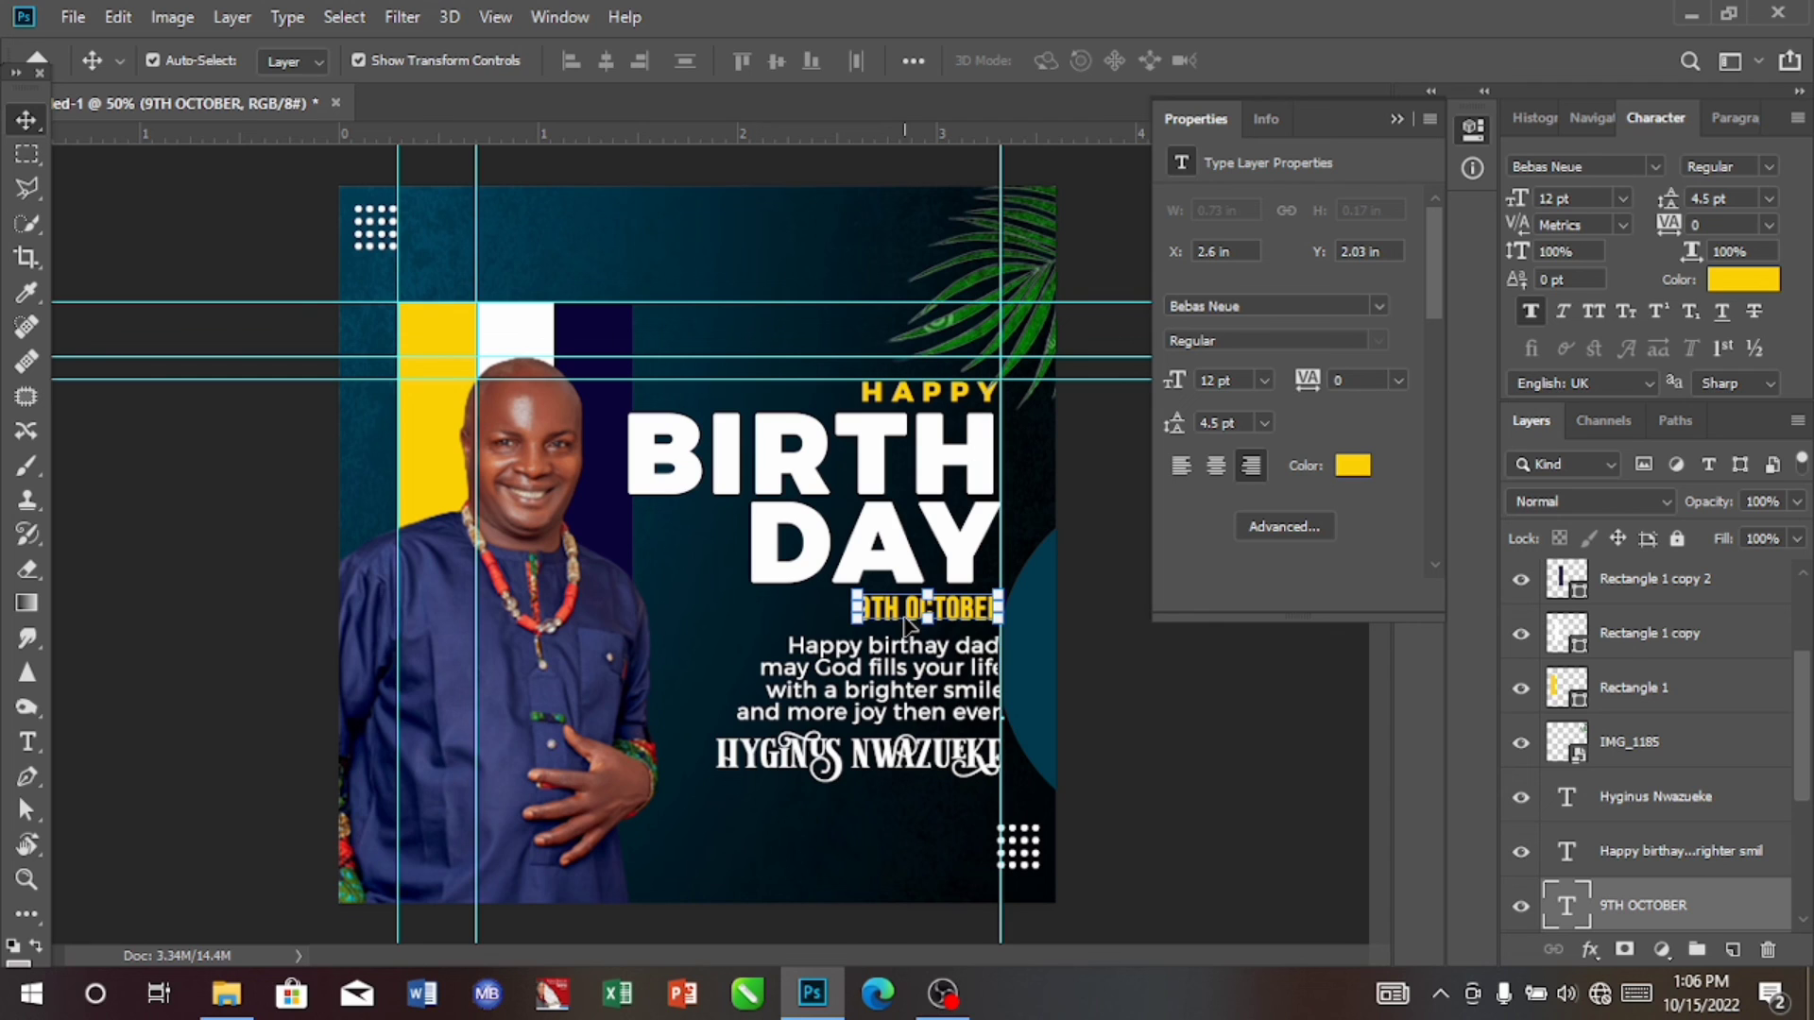
click(923, 707)
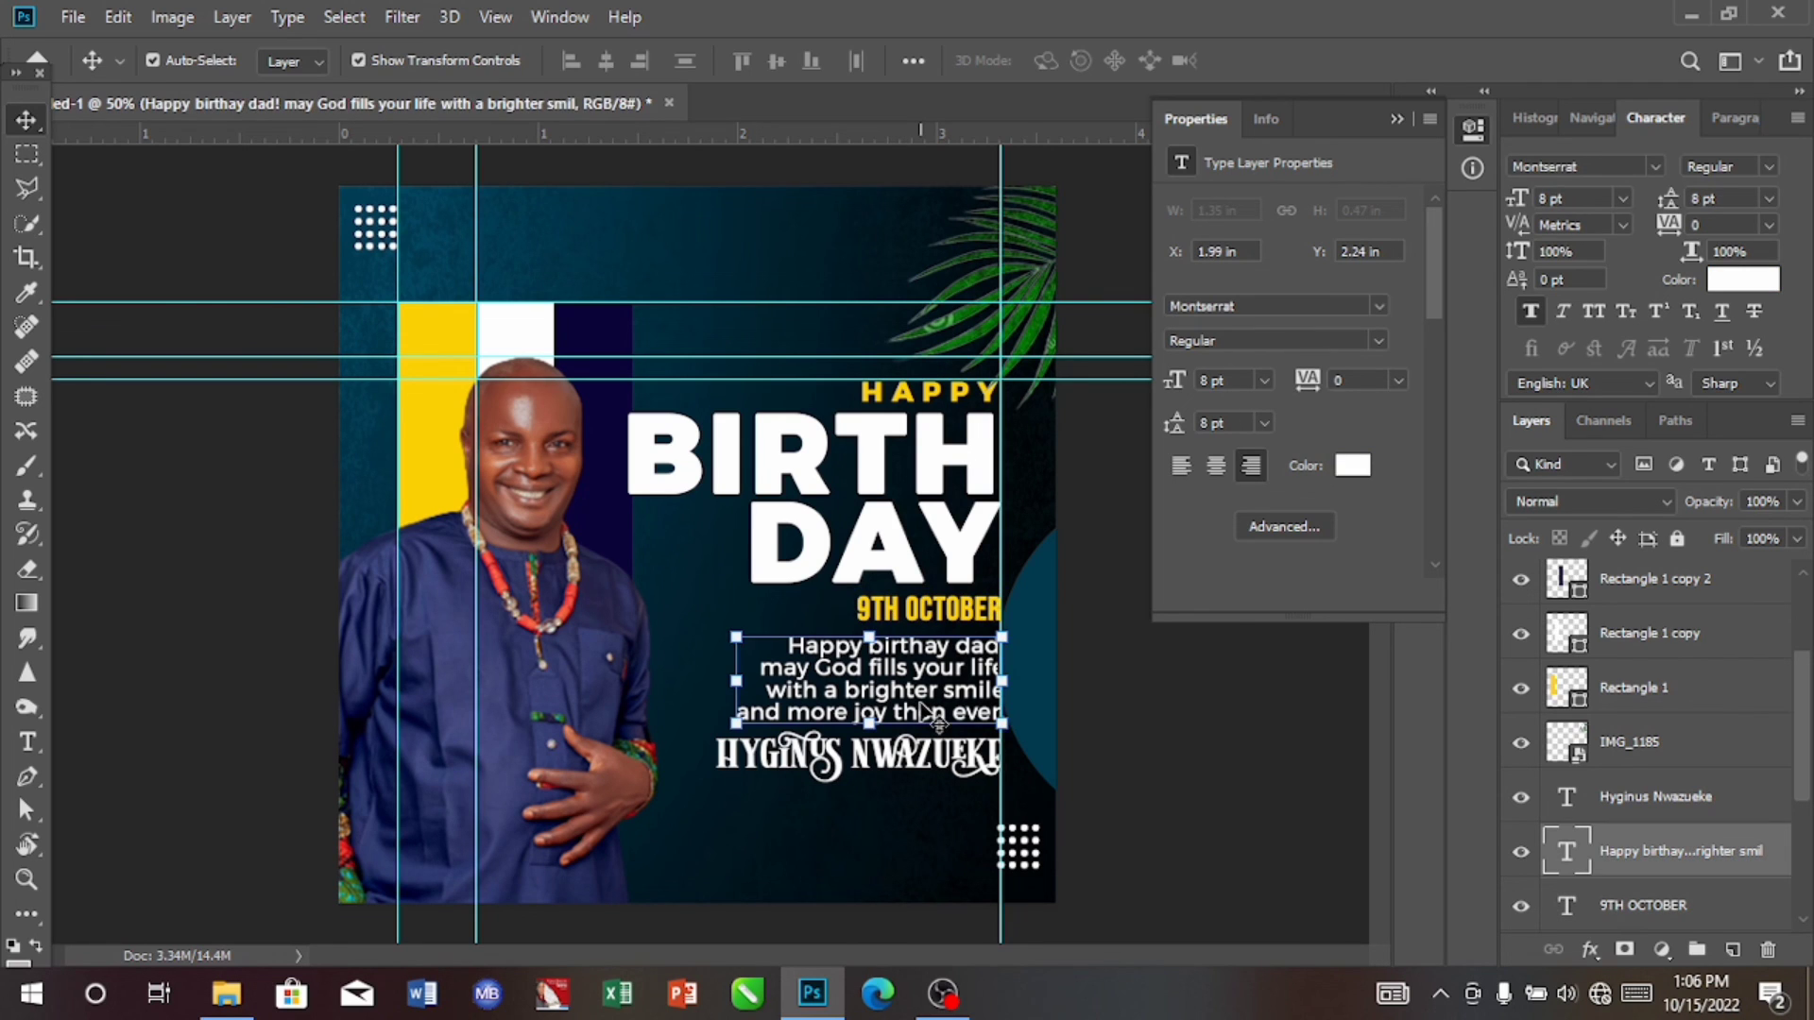
key(Up)
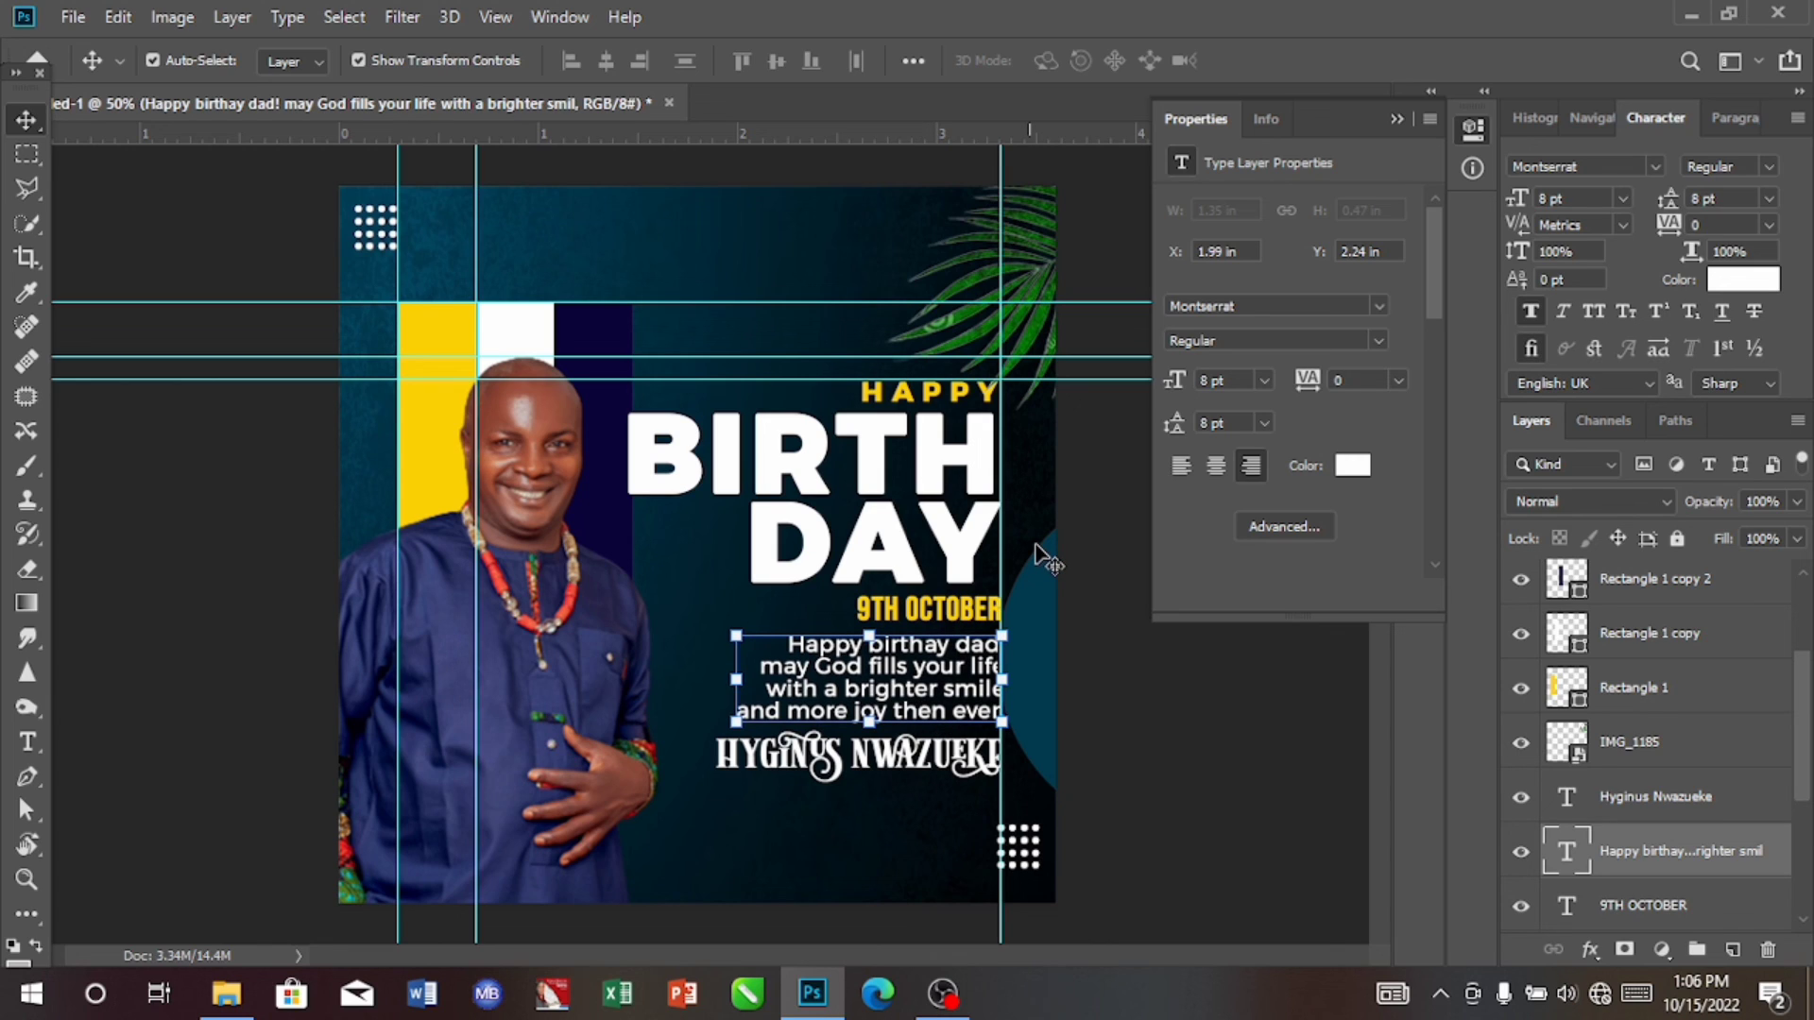
Step: Raise the palm leaf image above the HAPPY text to about Y -0.54 in
click(1033, 255)
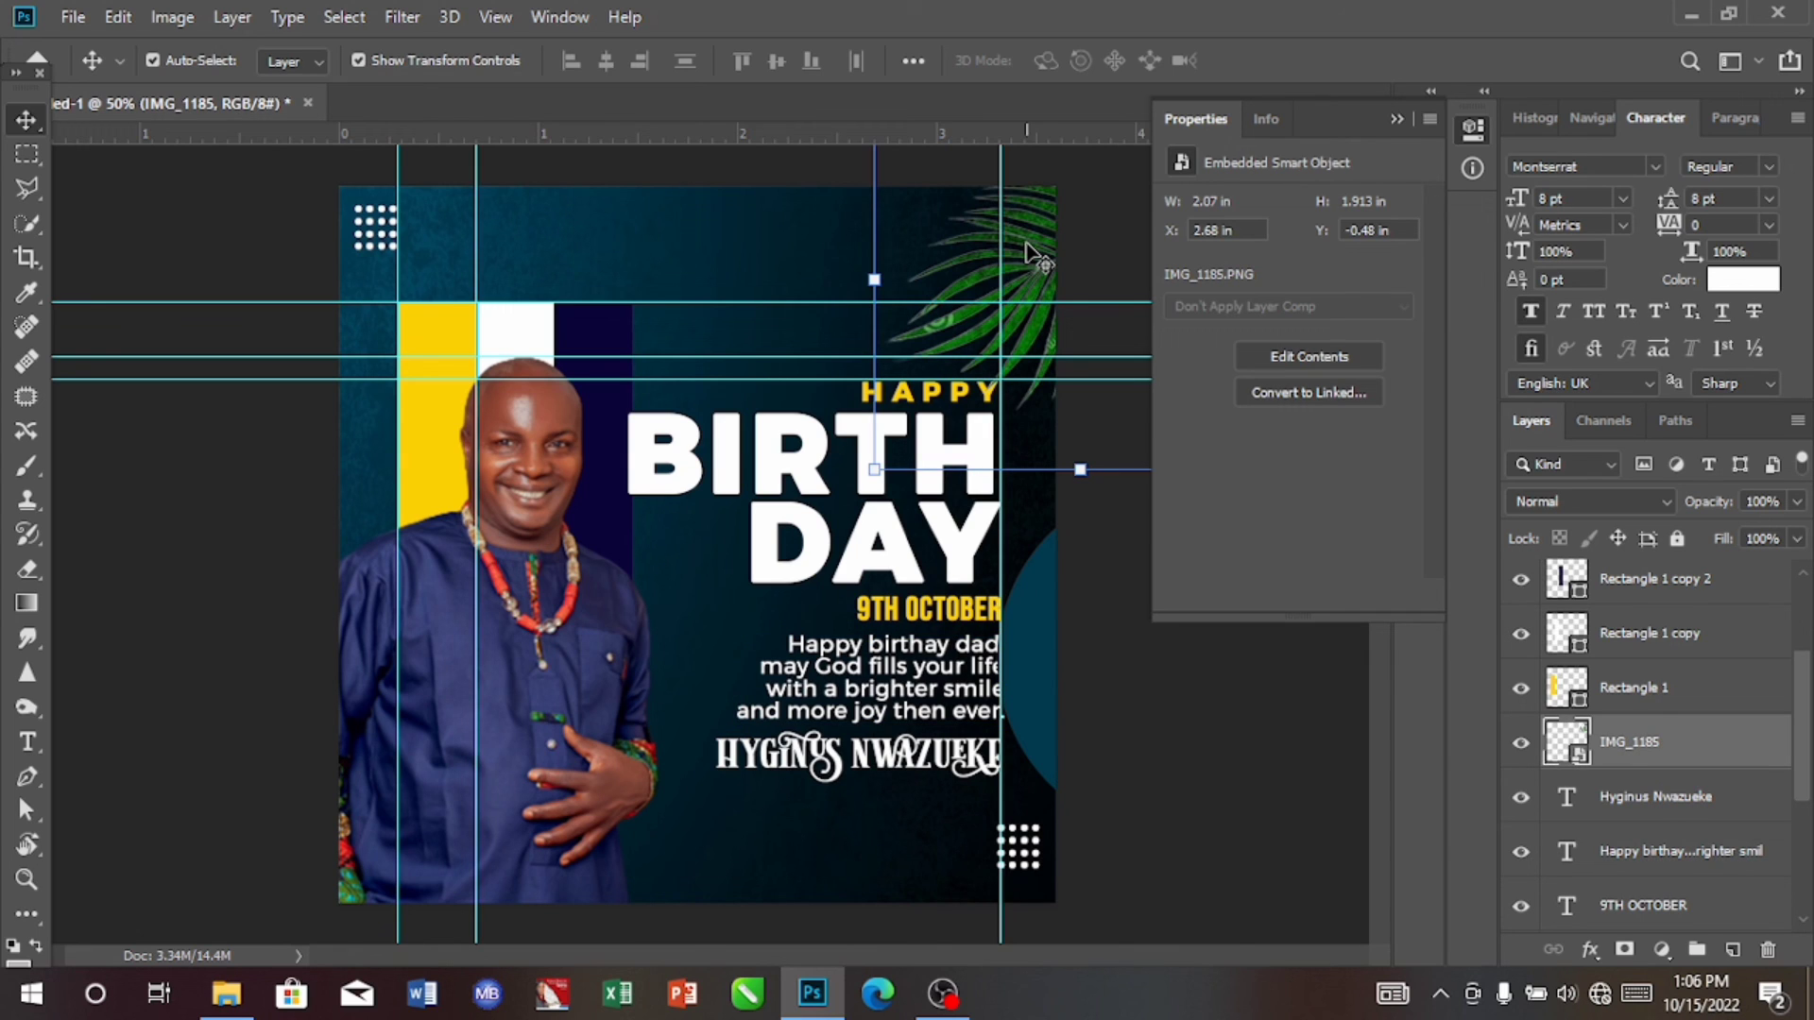
key(shift+Up)
key(shift+Up)
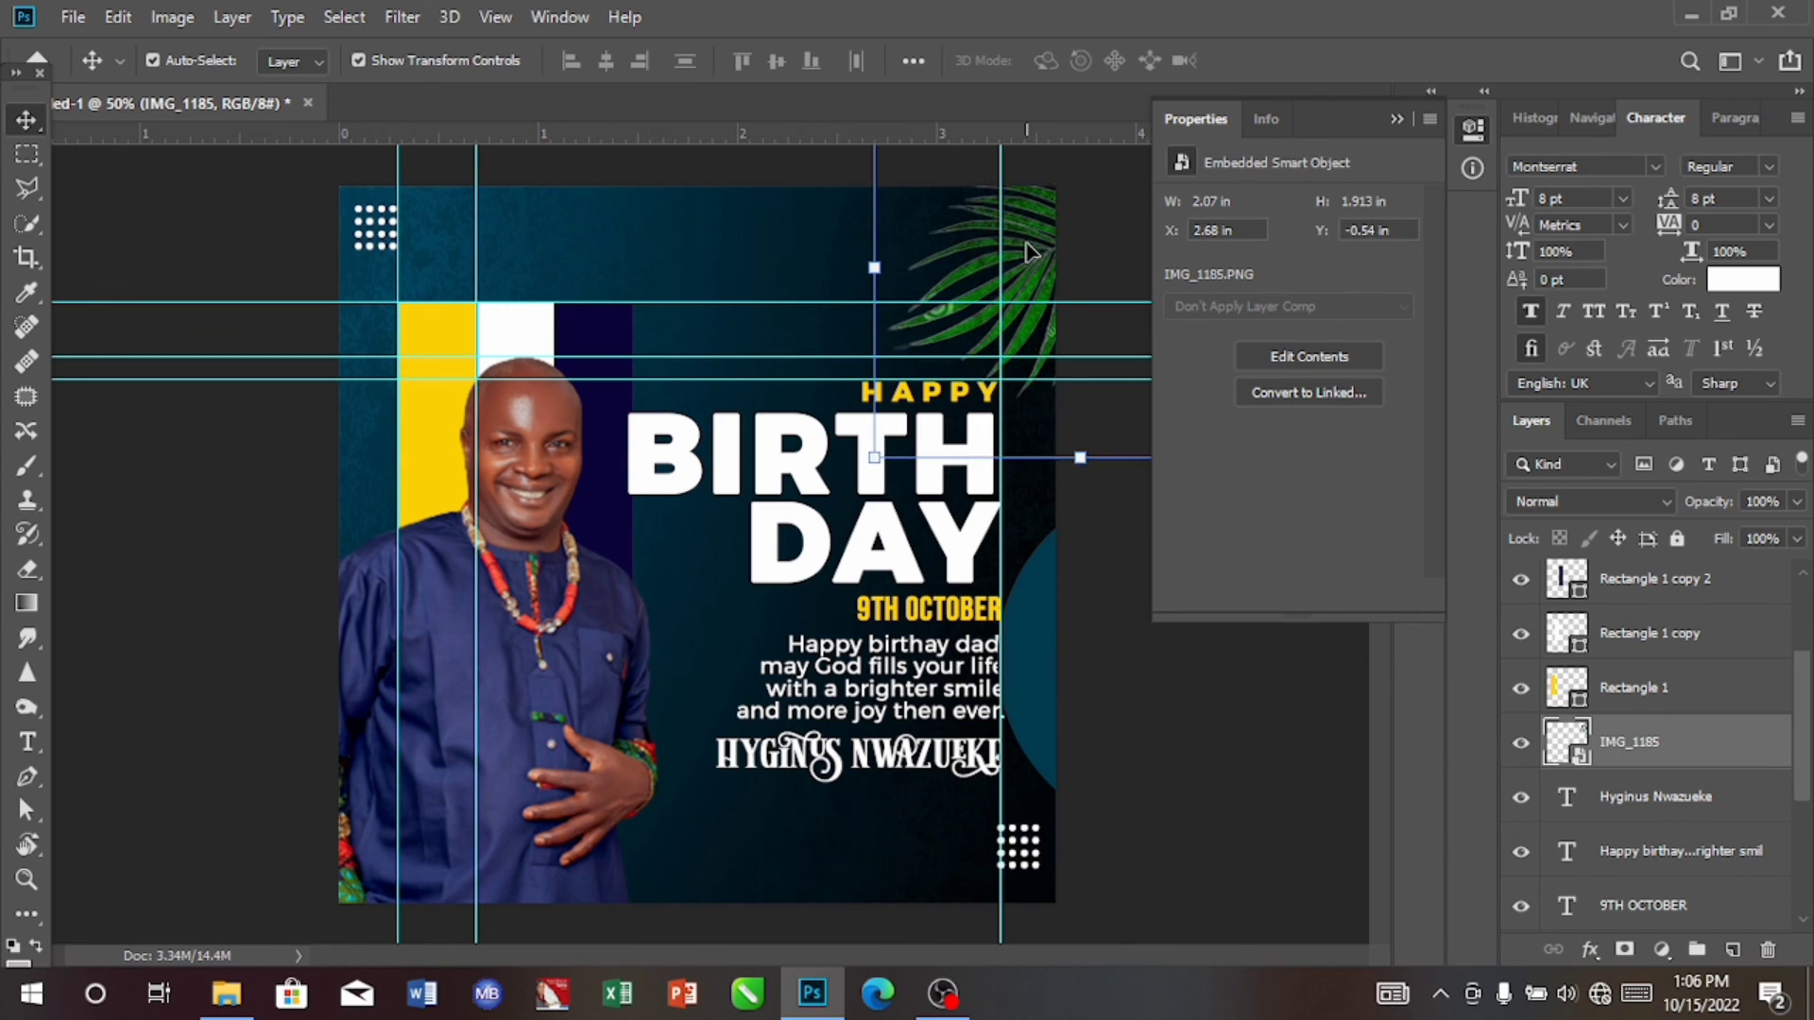
Step: Nudge the palm leaf image up to about Y -0.56 in
key(Up)
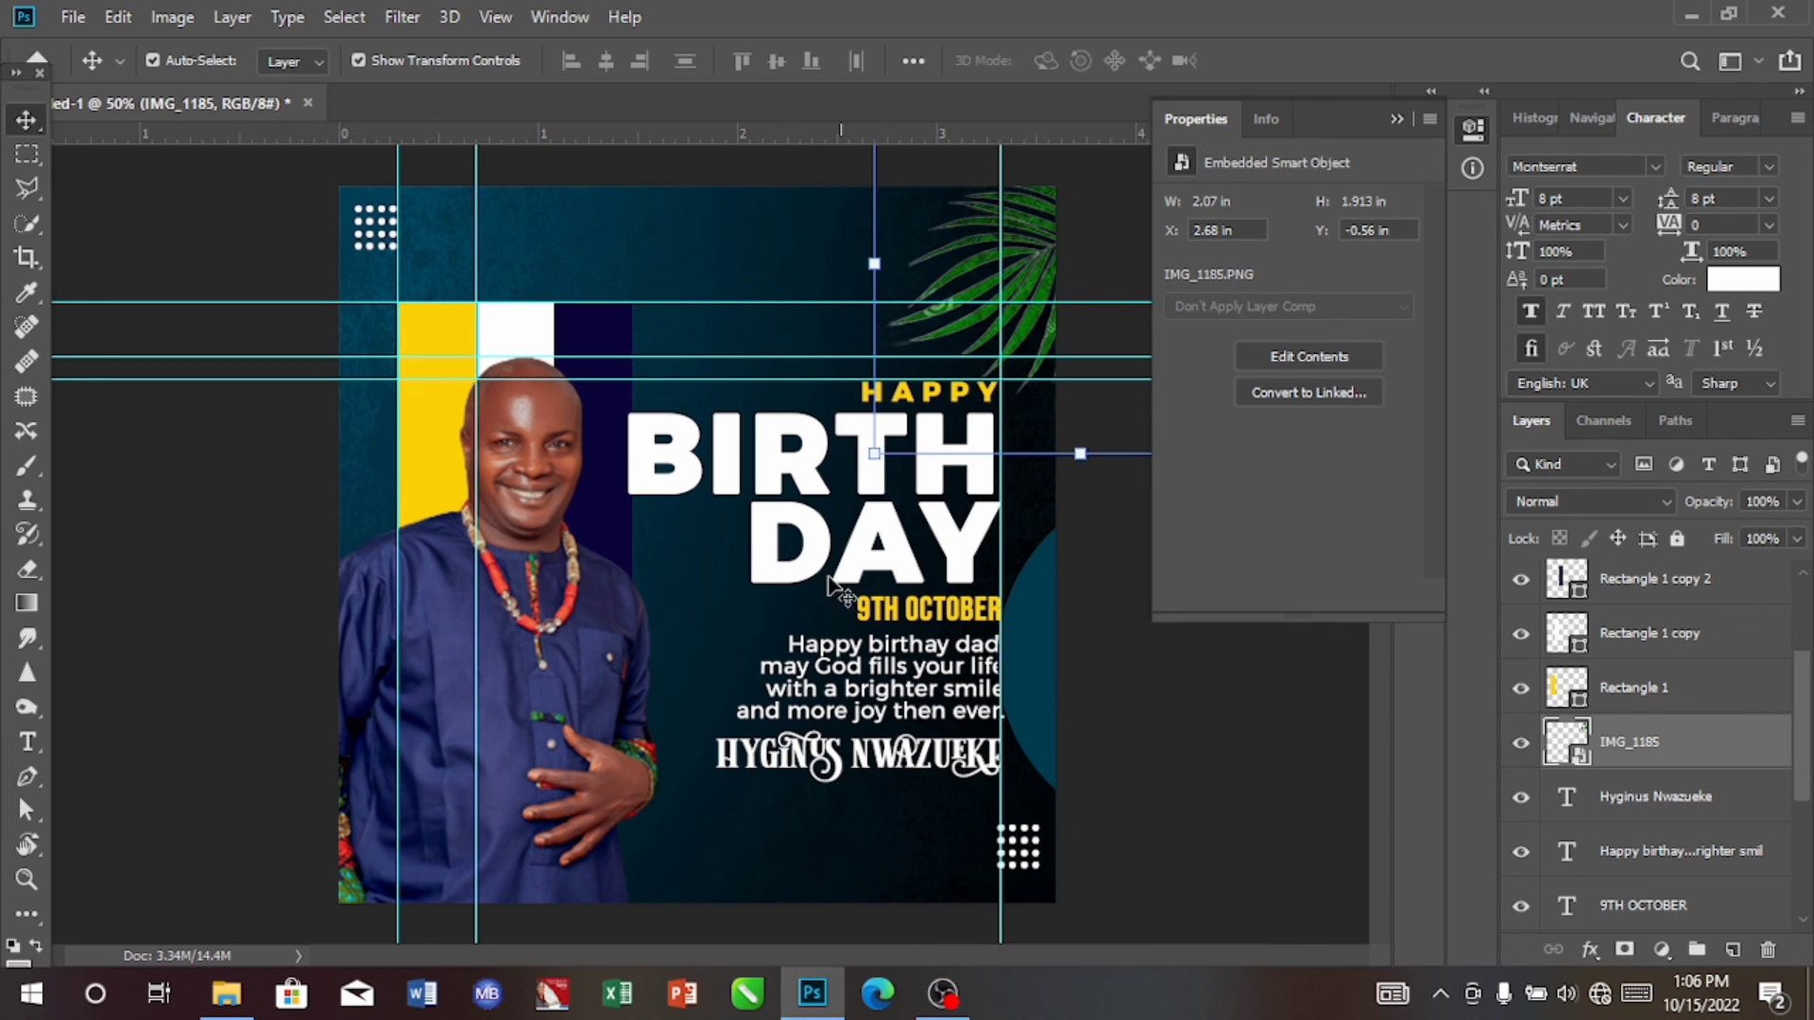
Step: Save the flyer in the Documents folder as a Photoshop file named bt, with layers and Maximize Compatibility kept on
click(74, 17)
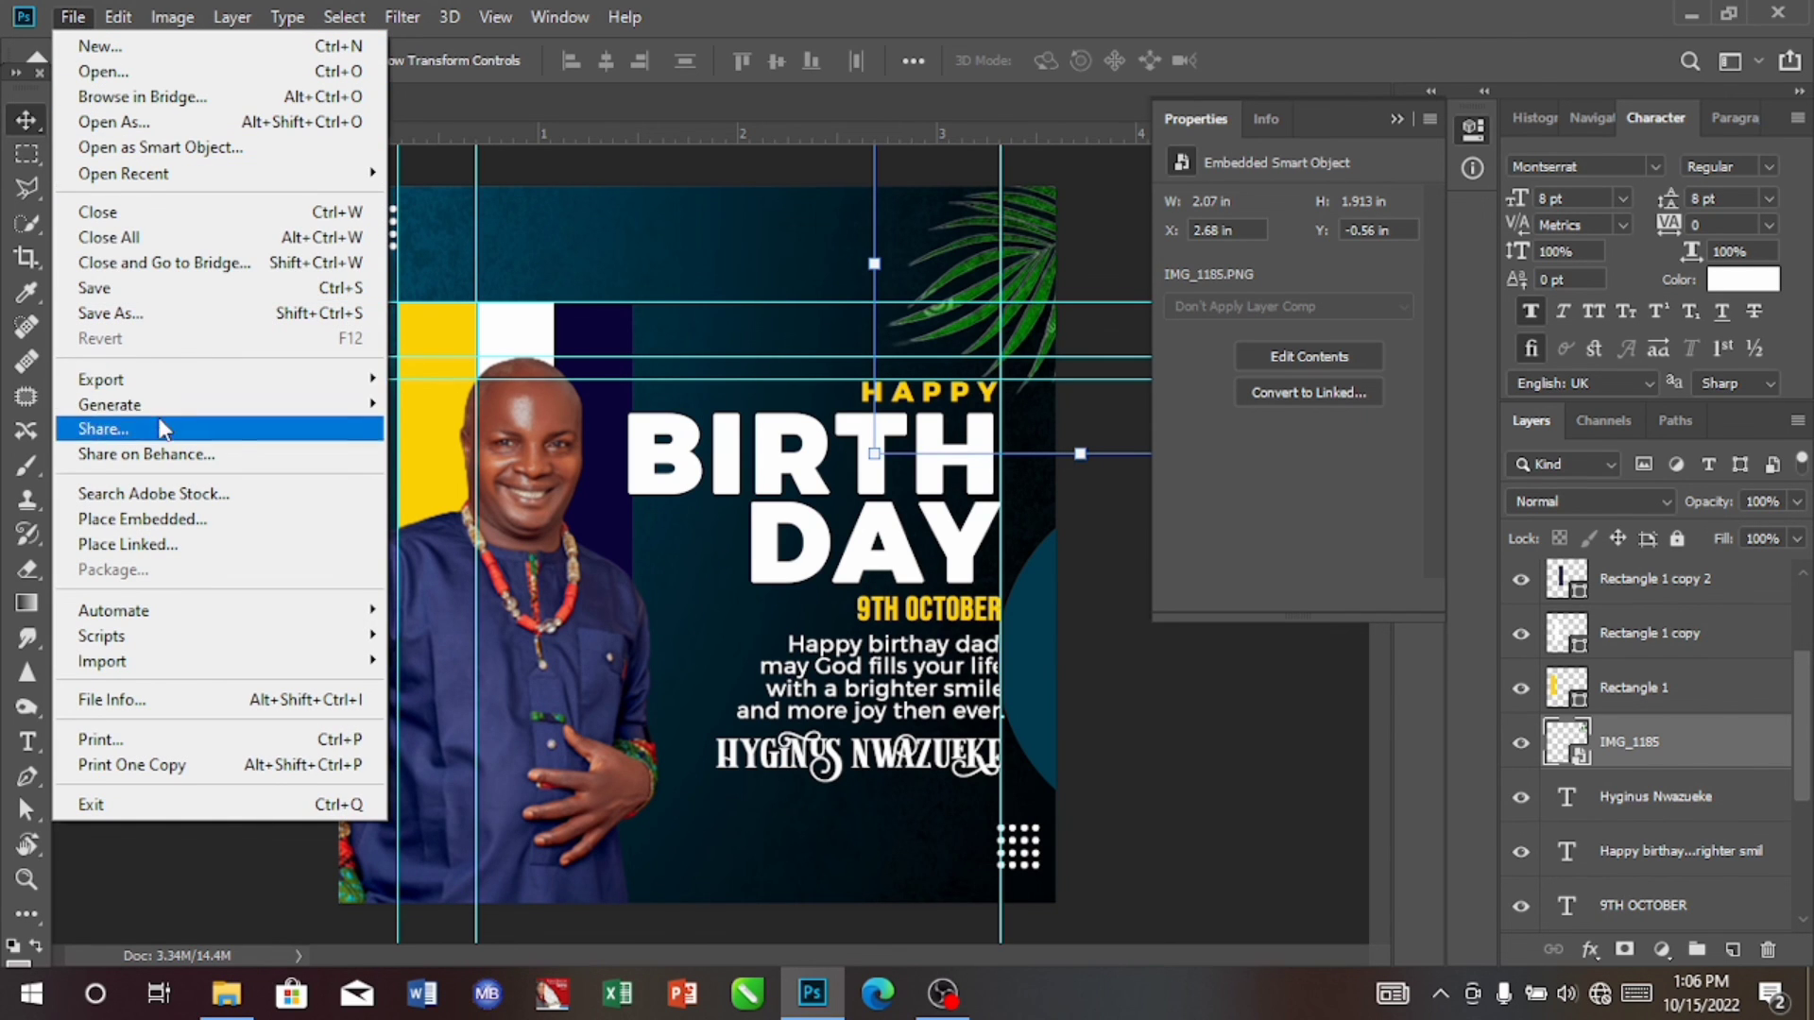
click(180, 315)
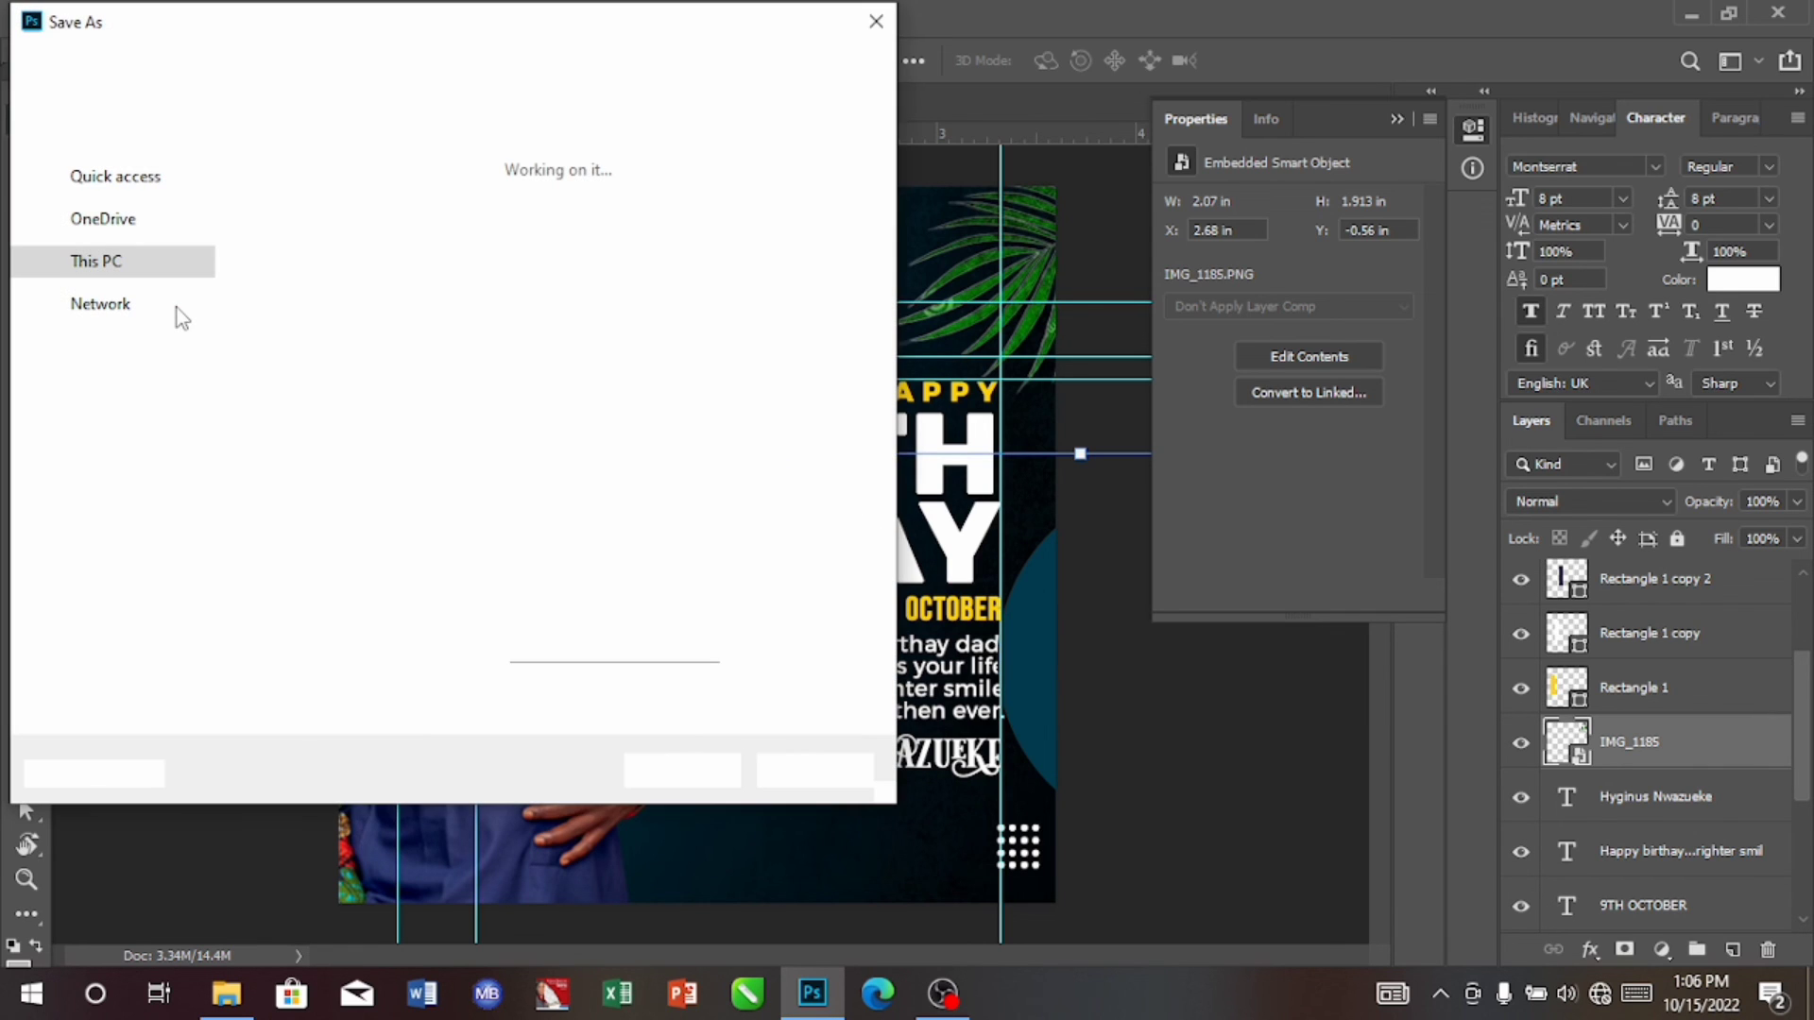
click(298, 499)
key(BackSpace)
key(BackSpace)
key(BackSpace)
key(BackSpace)
key(BackSpace)
key(BackSpace)
key(BackSpace)
key(BackSpace)
key(BackSpace)
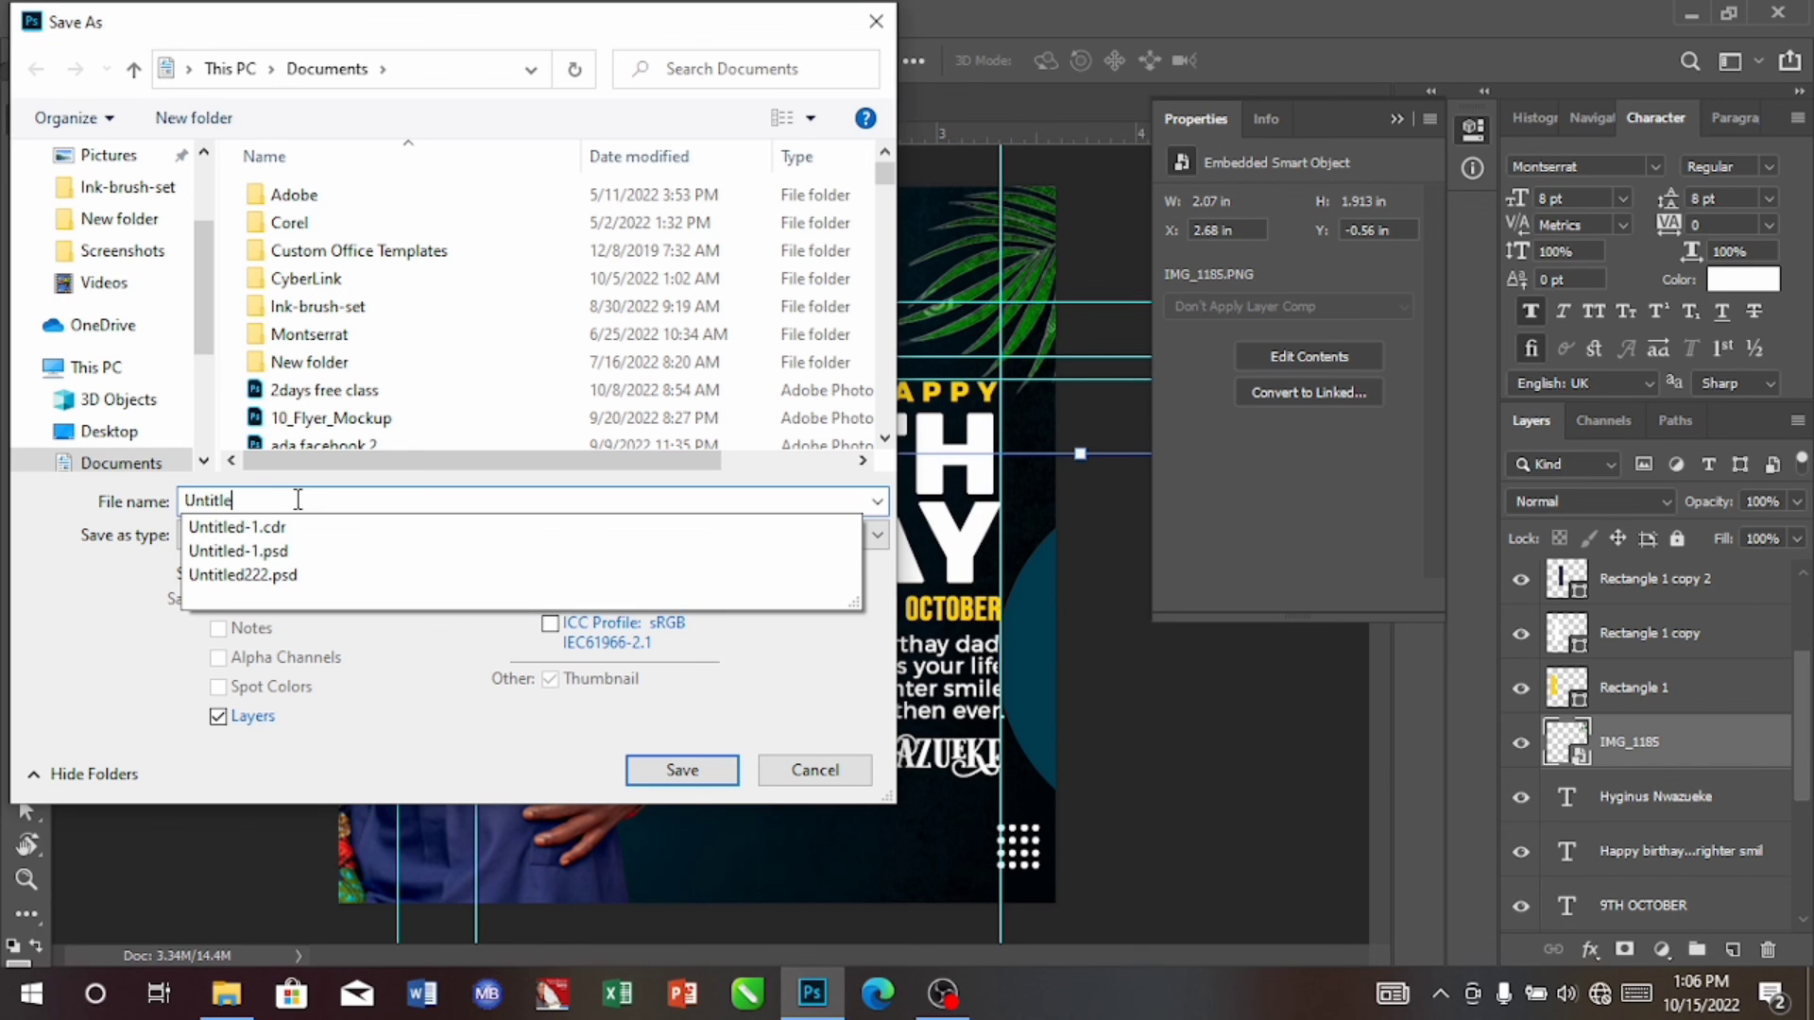
key(BackSpace)
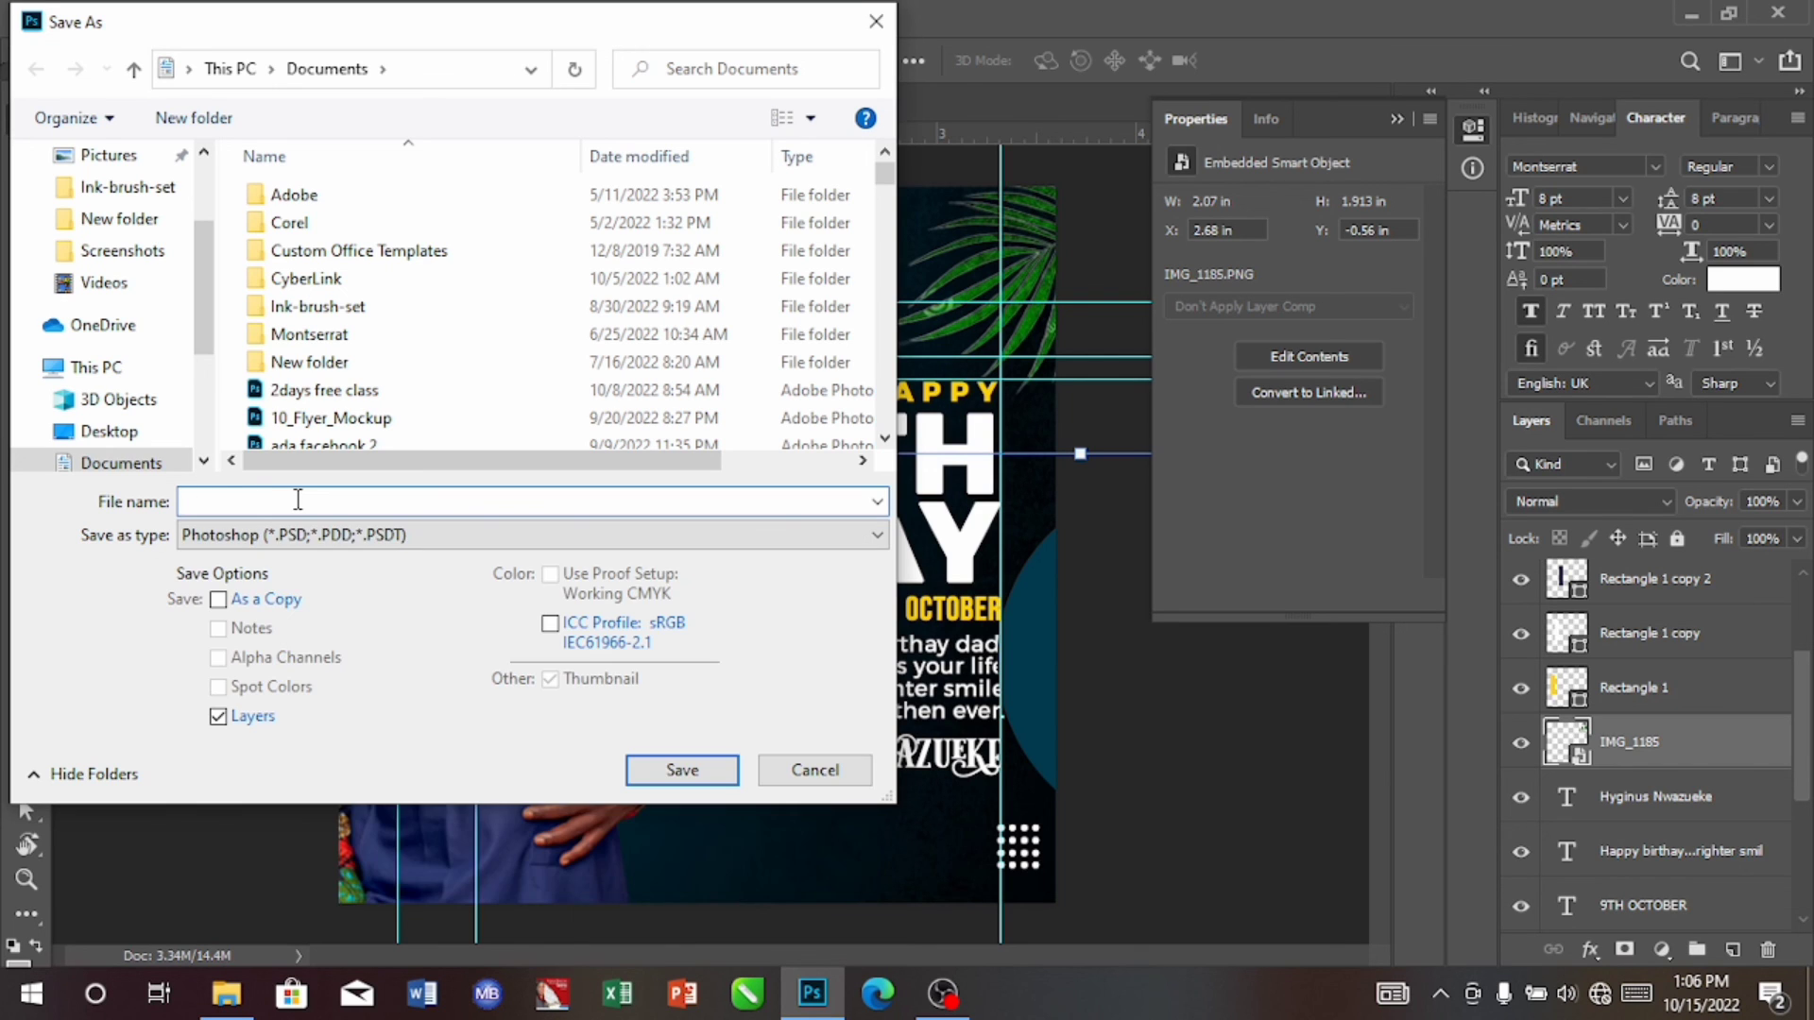
text(t)
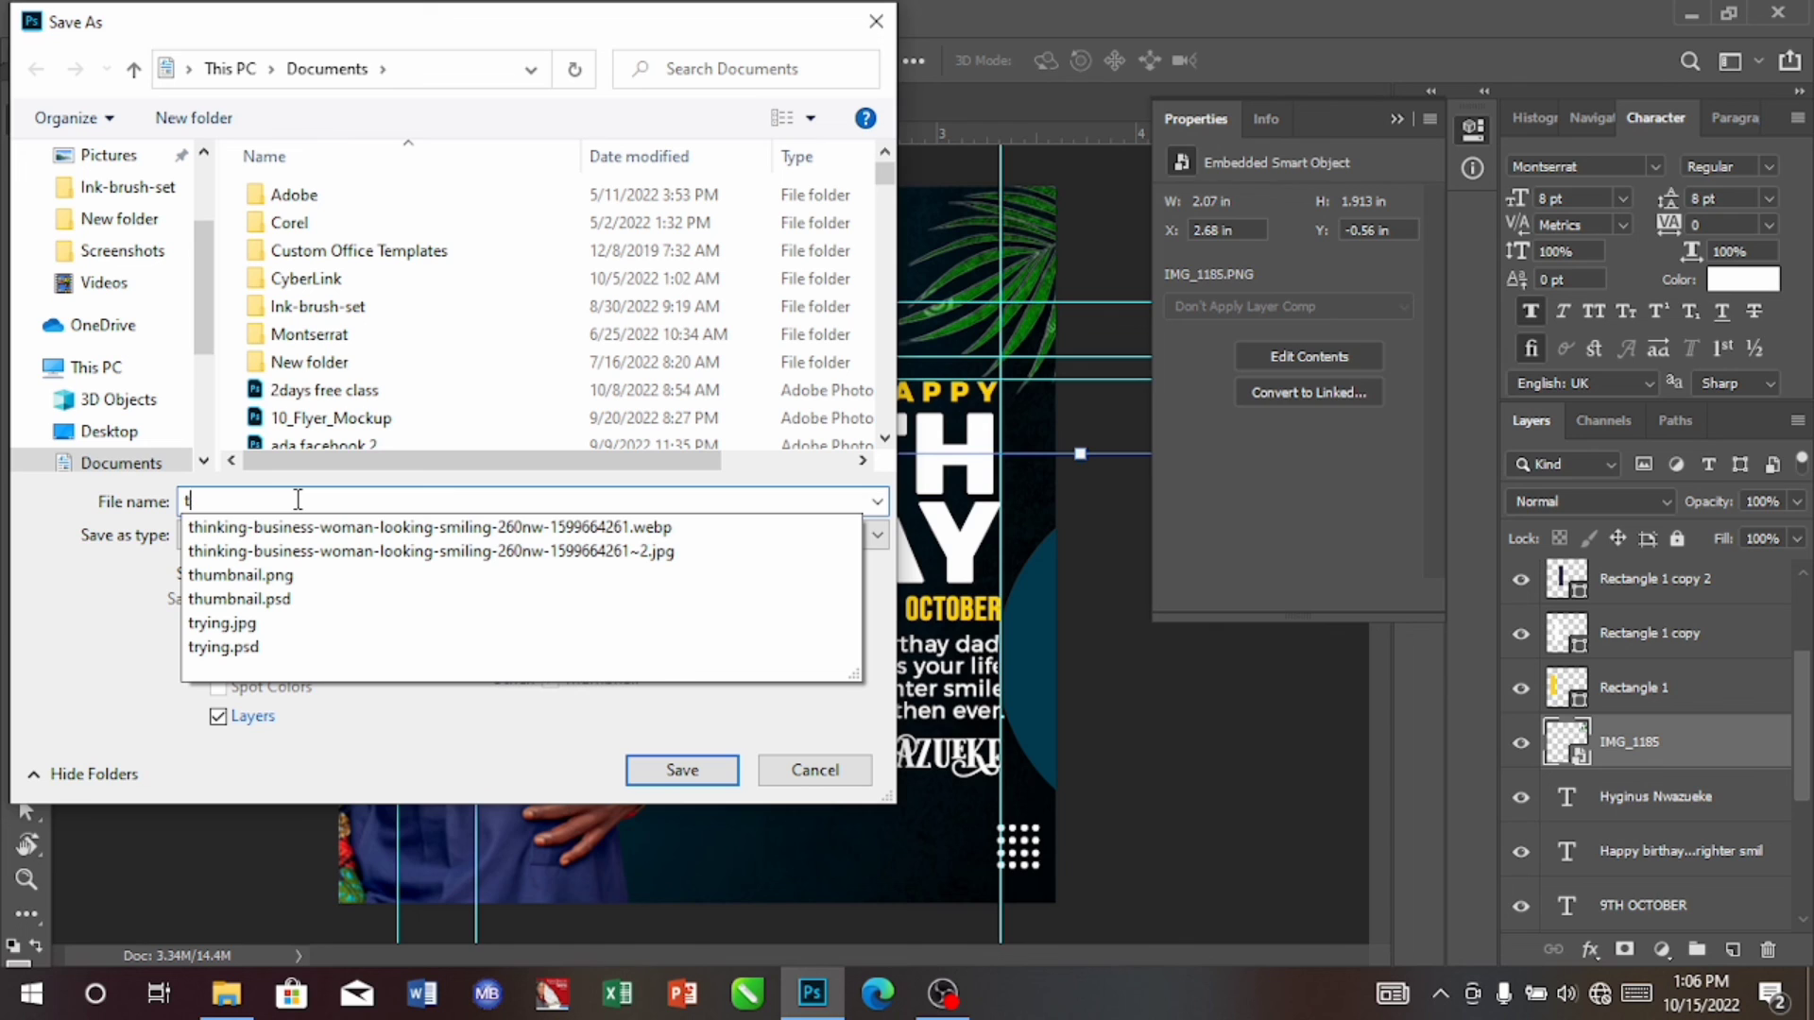
key(BackSpace)
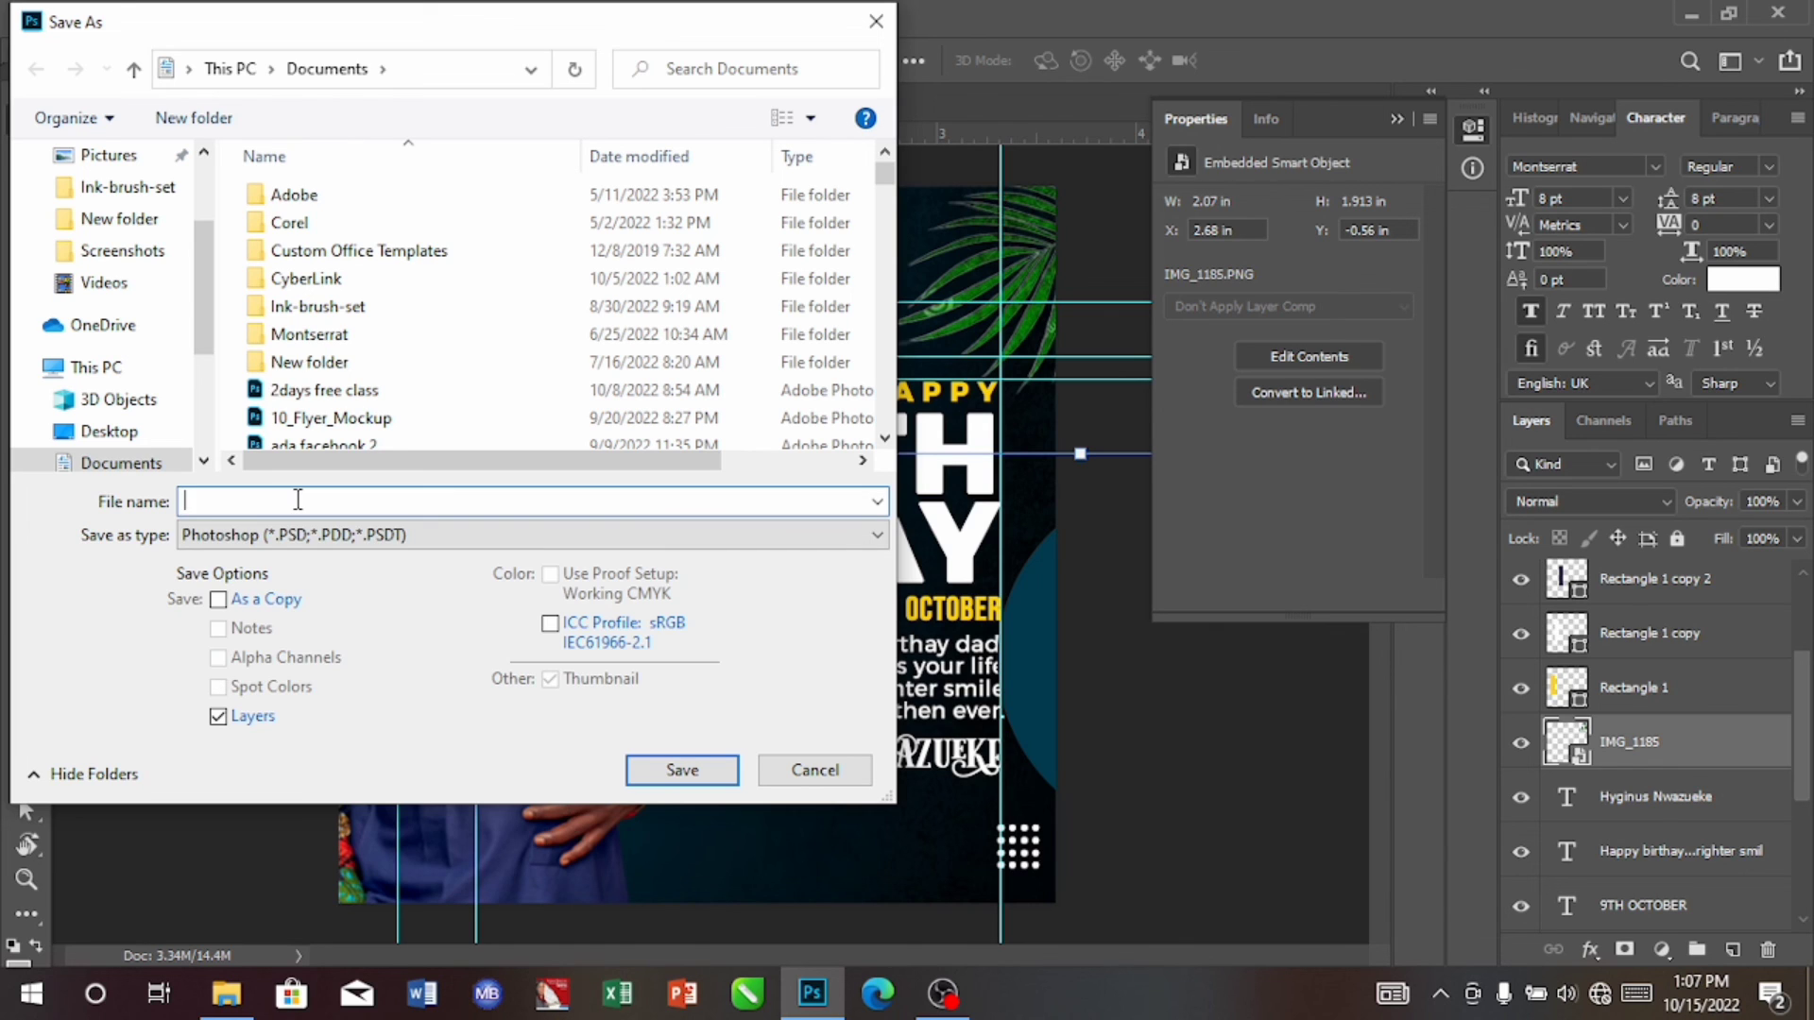
text(bt)
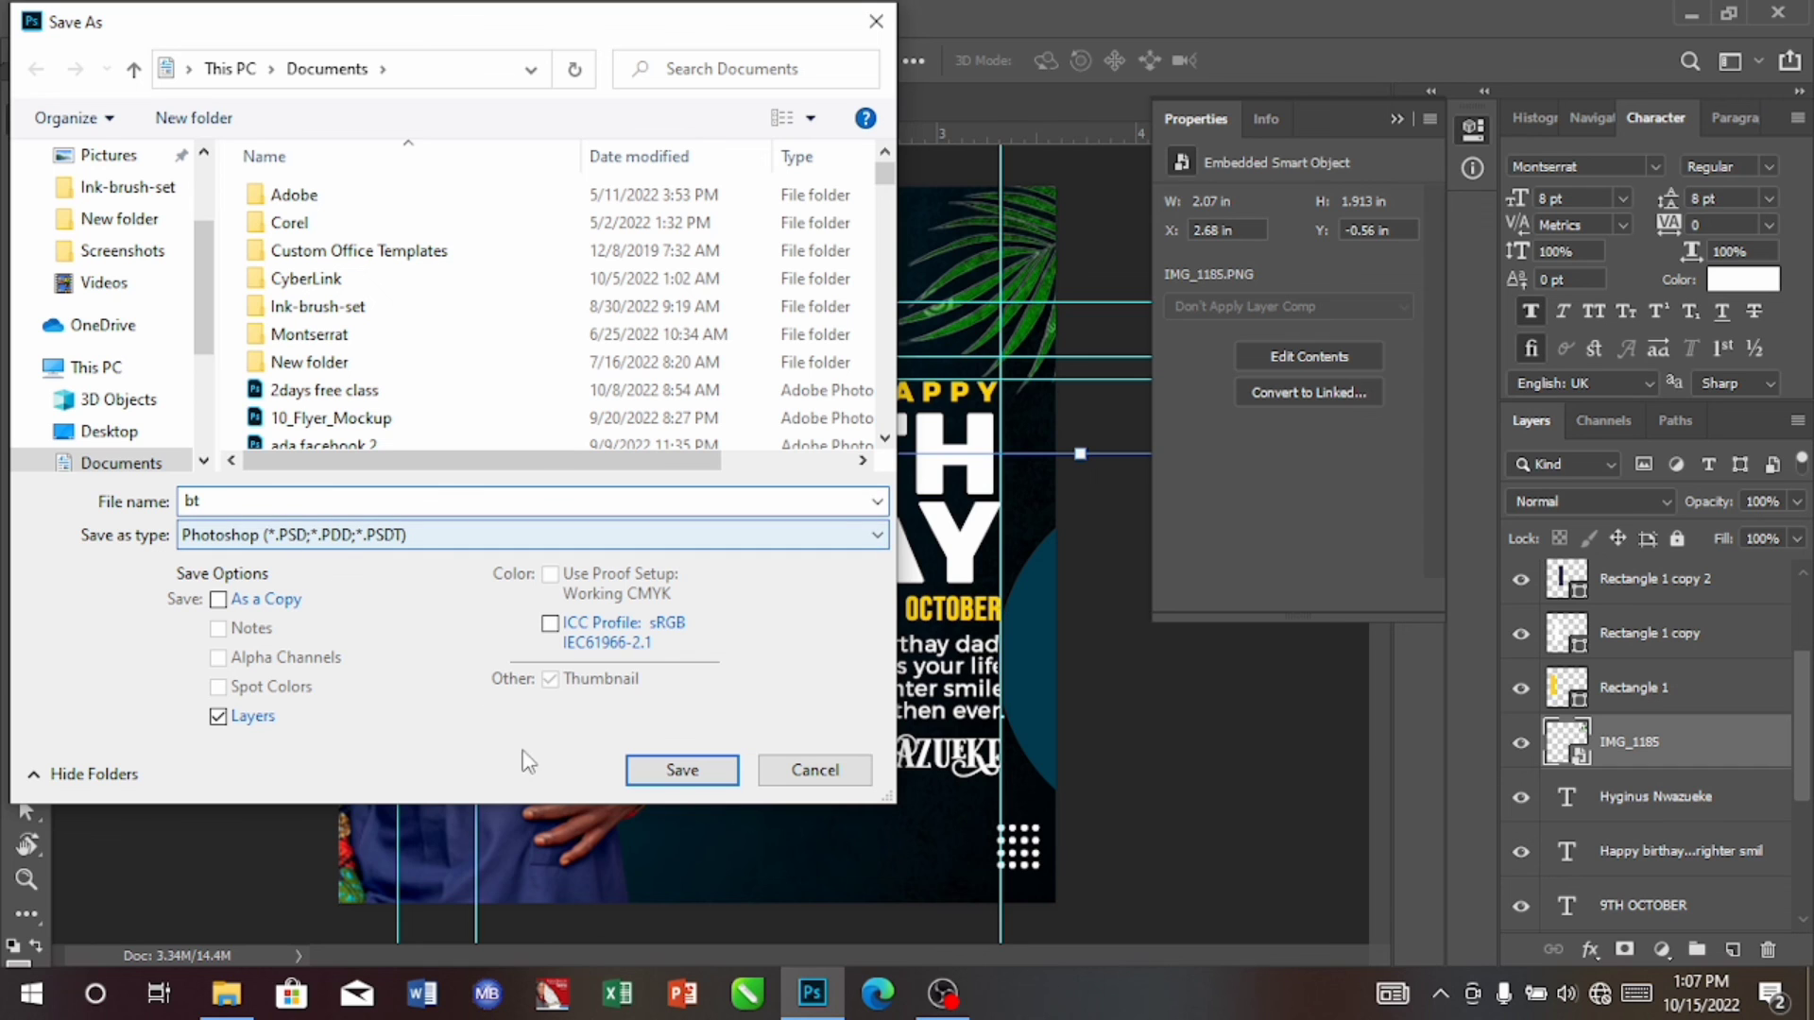
click(669, 772)
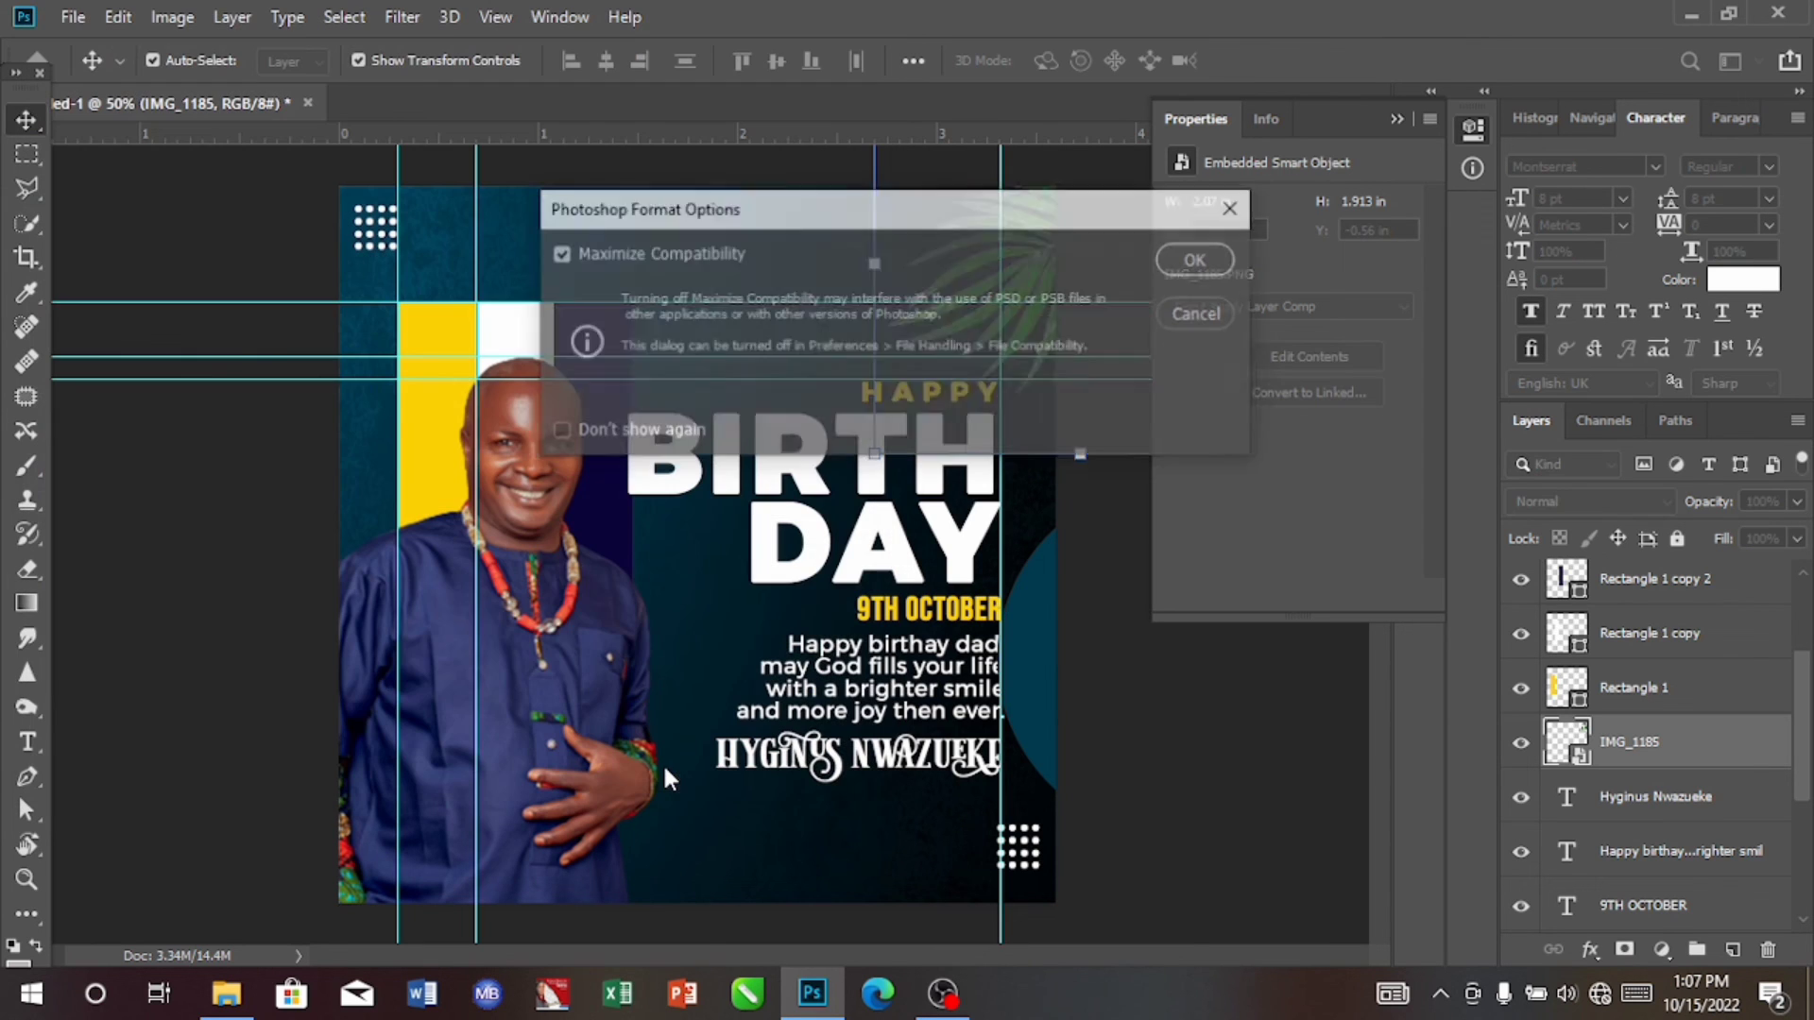
click(1189, 261)
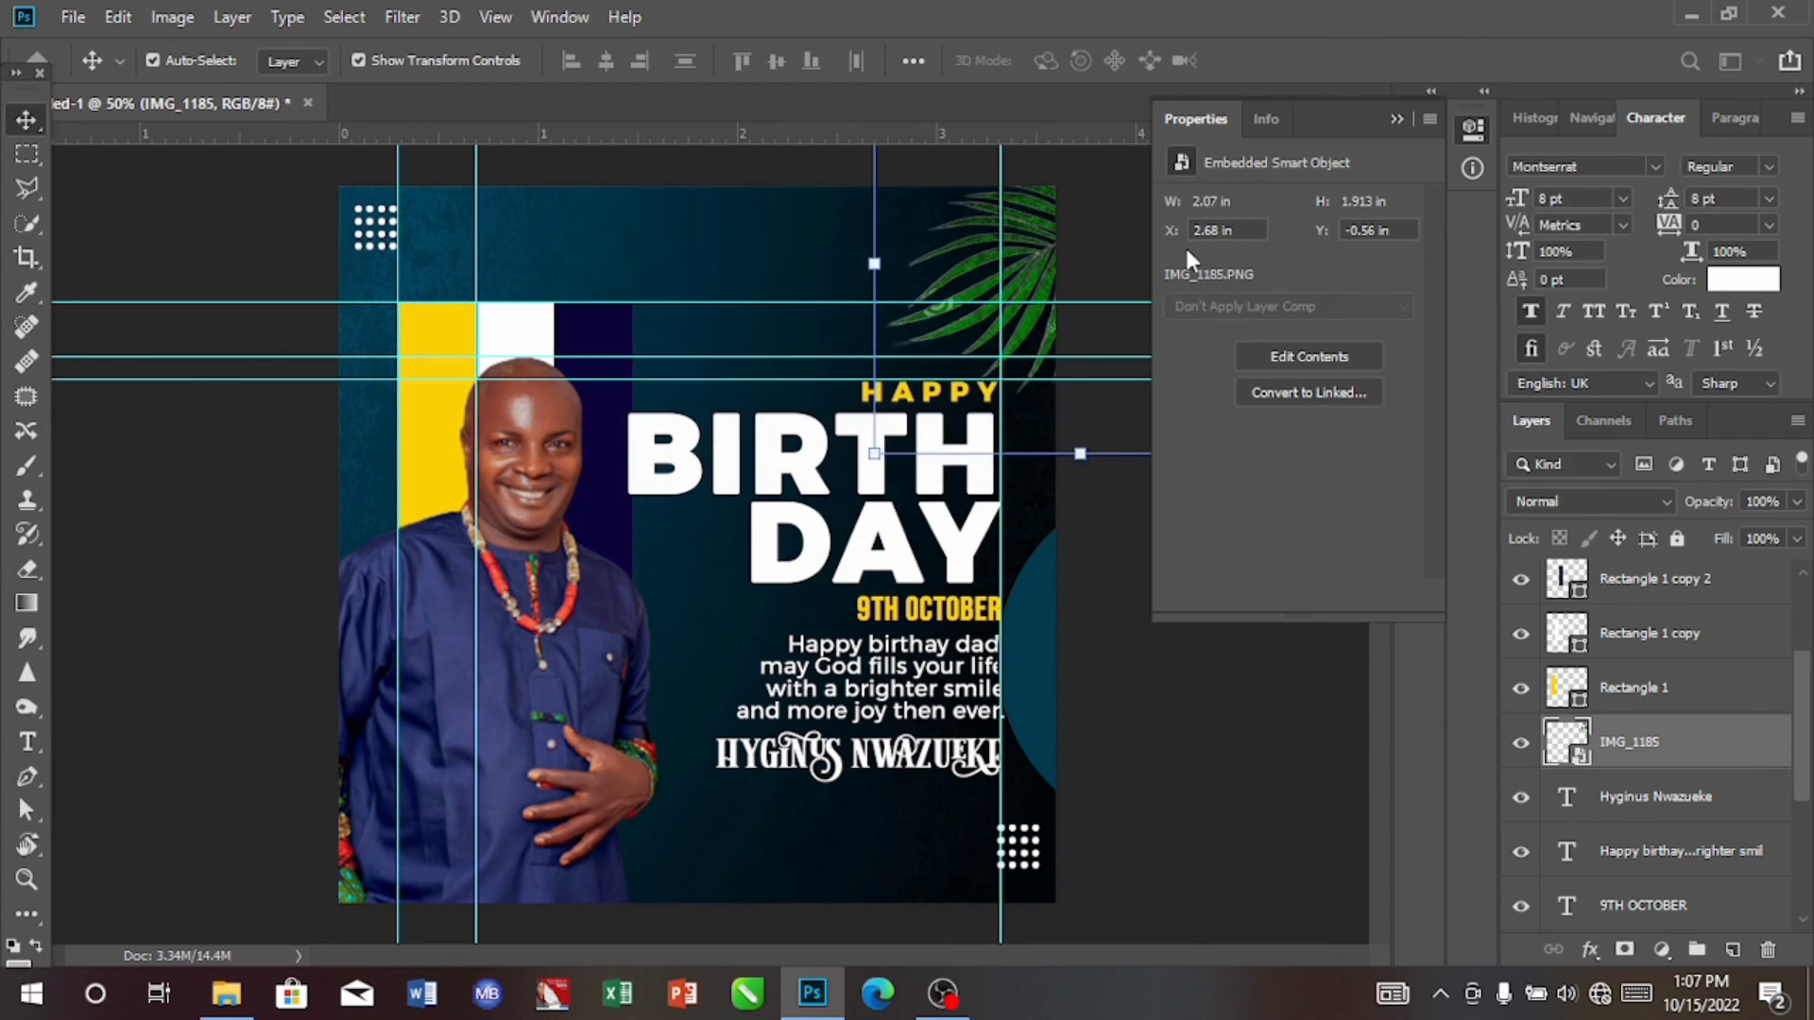
Step: Export the flyer with Export As as a 1080 x 1080 px PNG named bt in the Documents folder
click(76, 21)
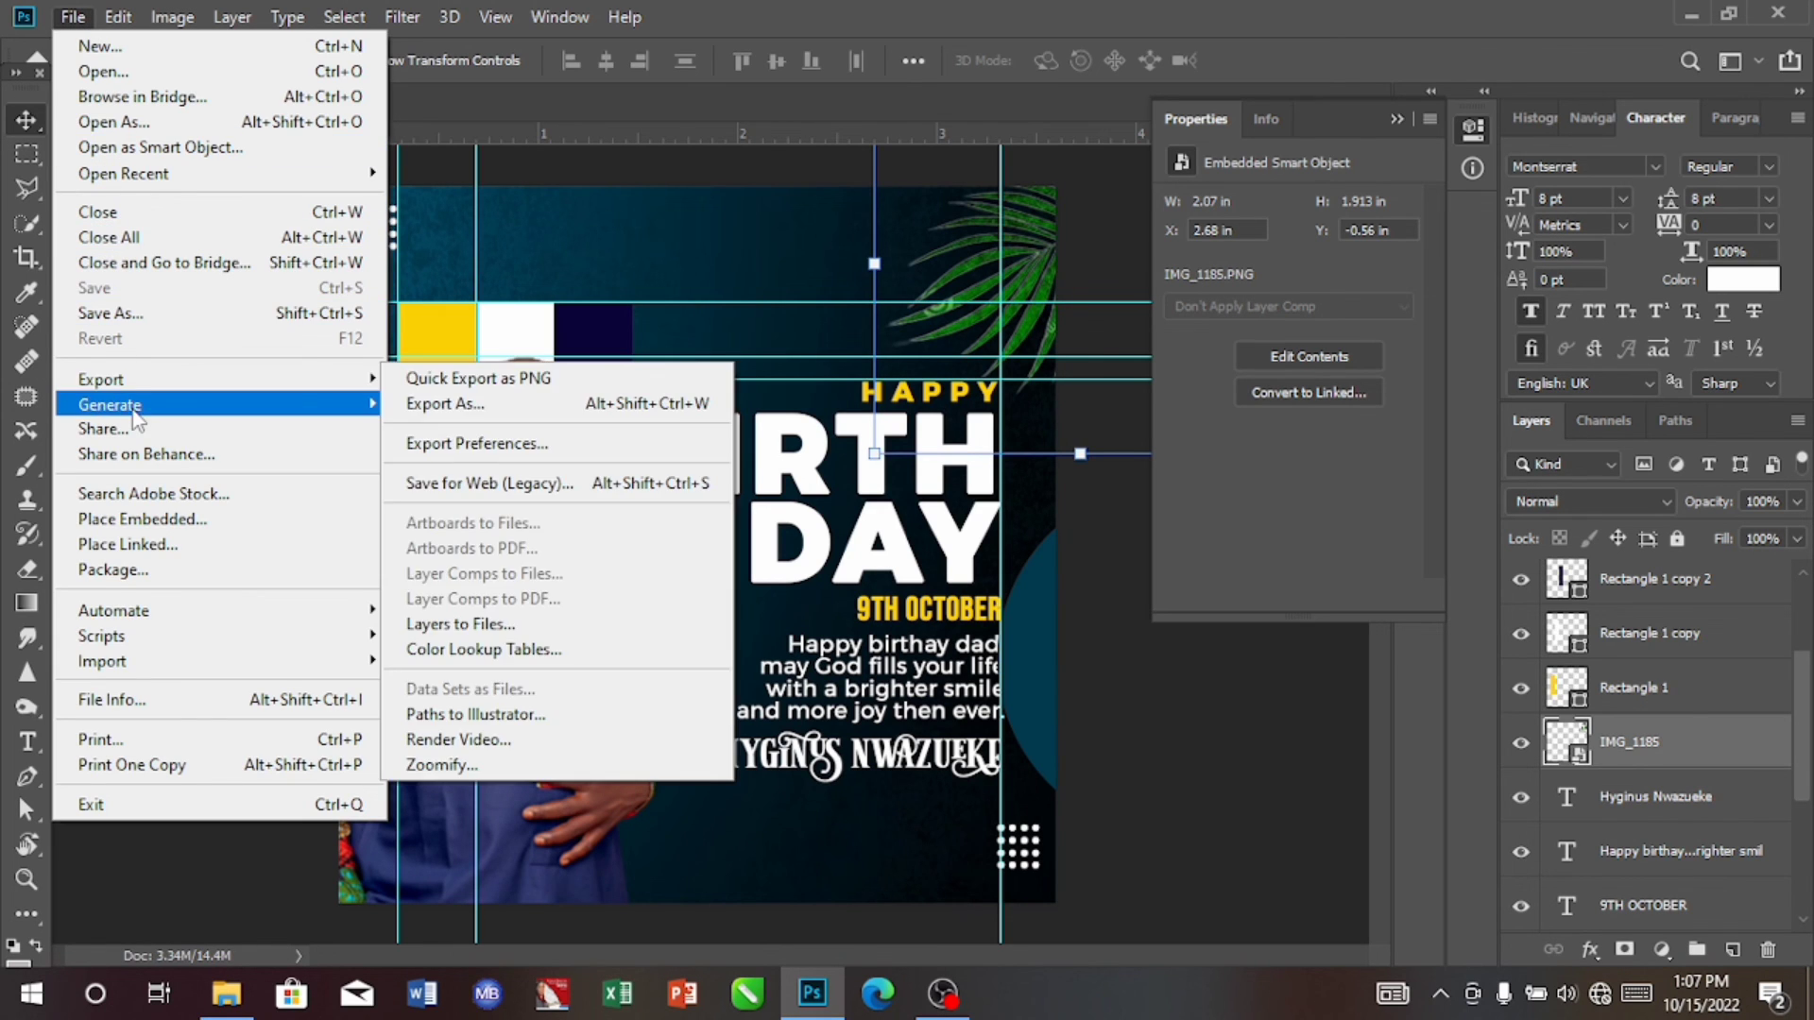
mouse_move(165, 379)
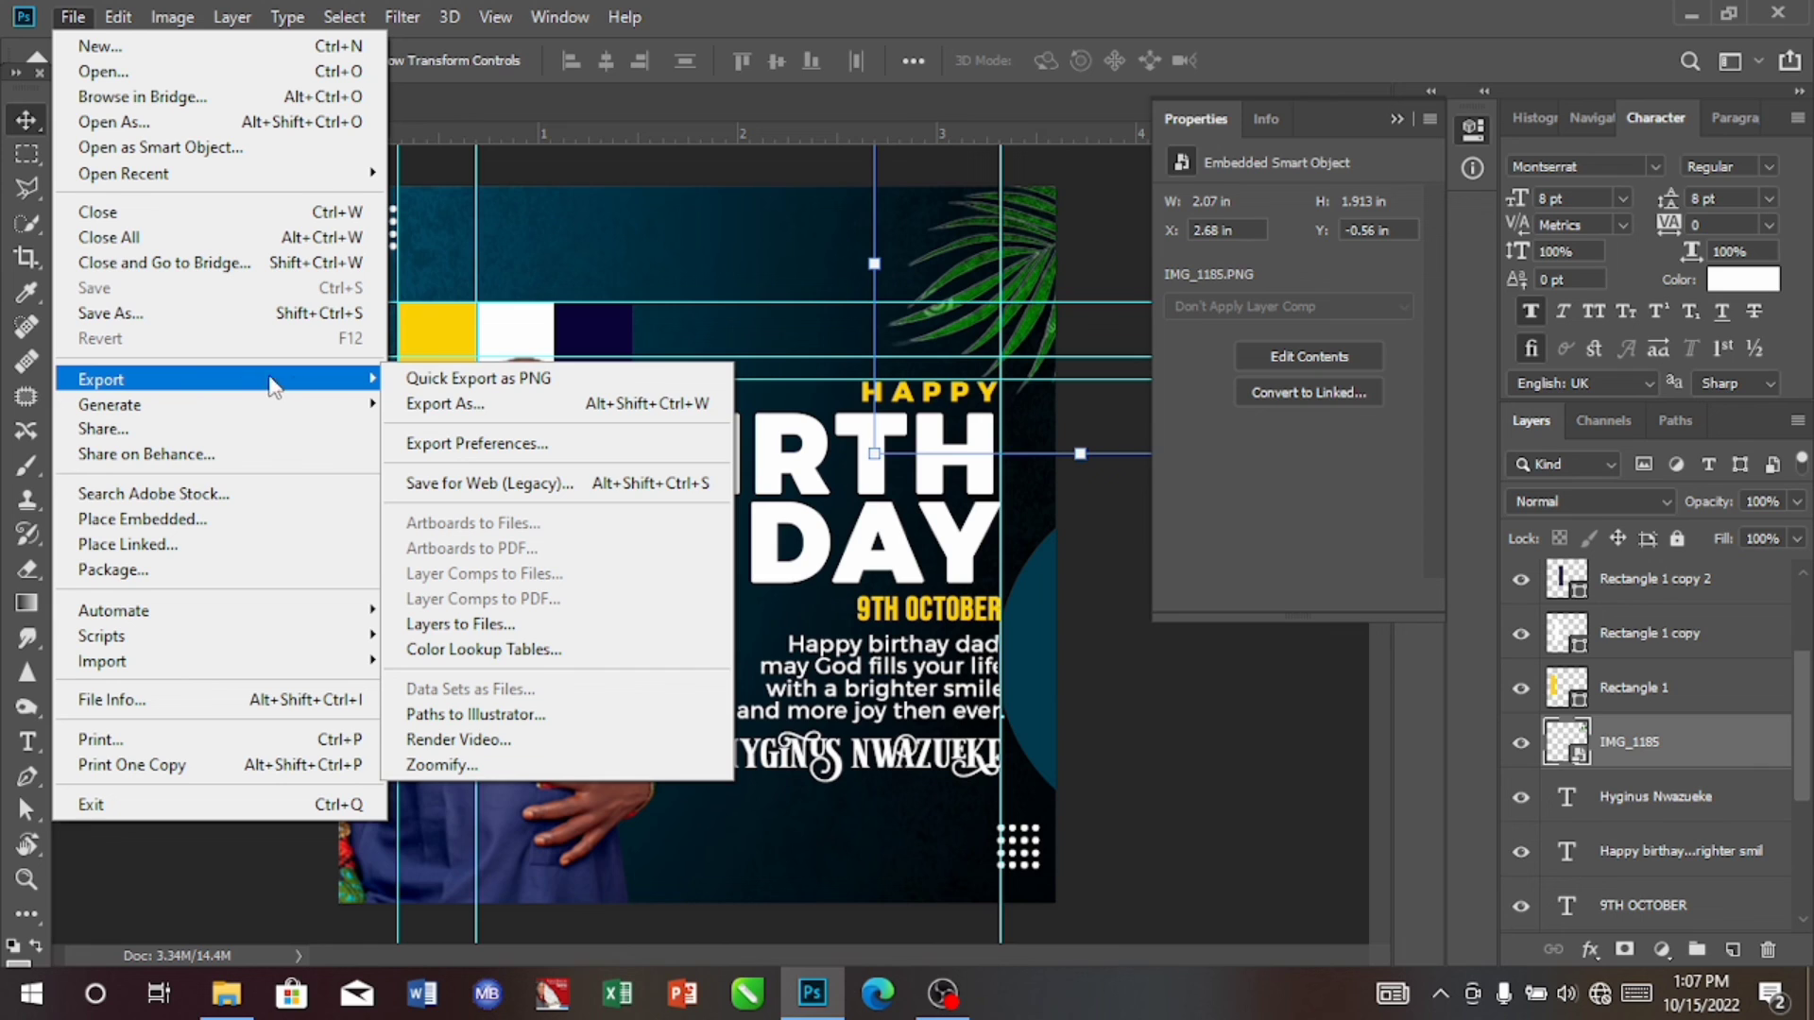
click(442, 407)
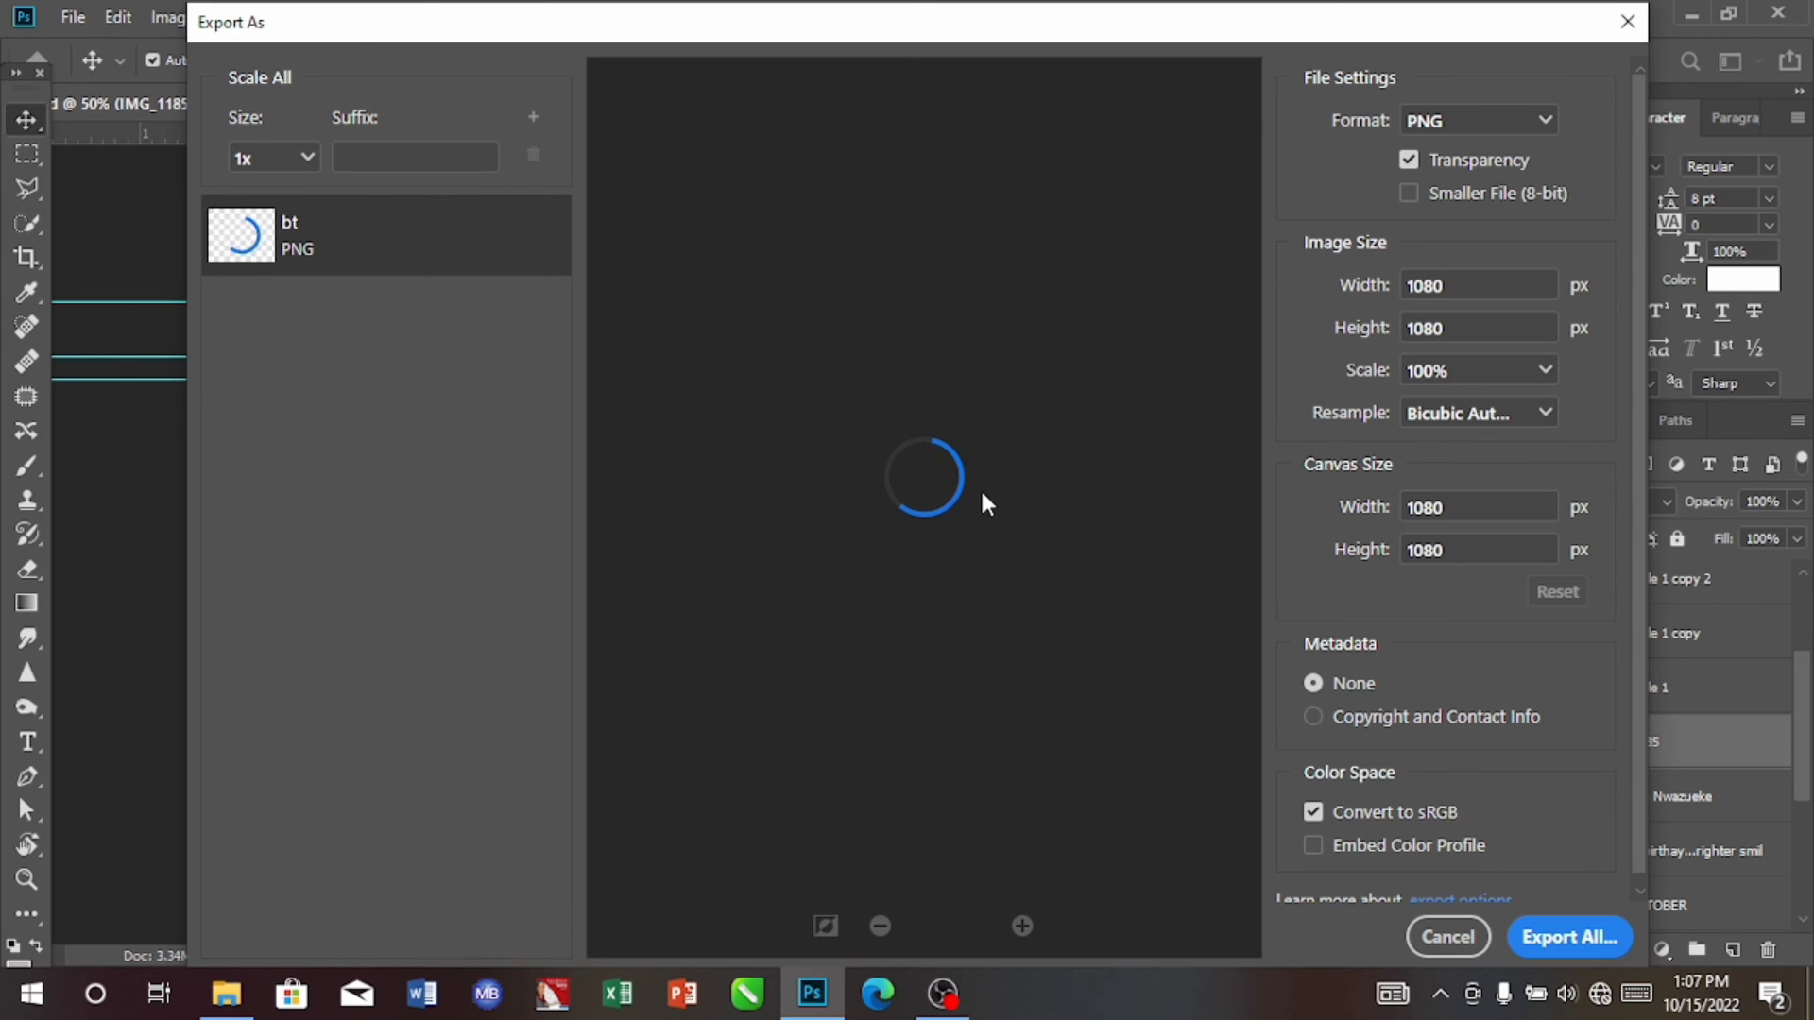
click(1595, 939)
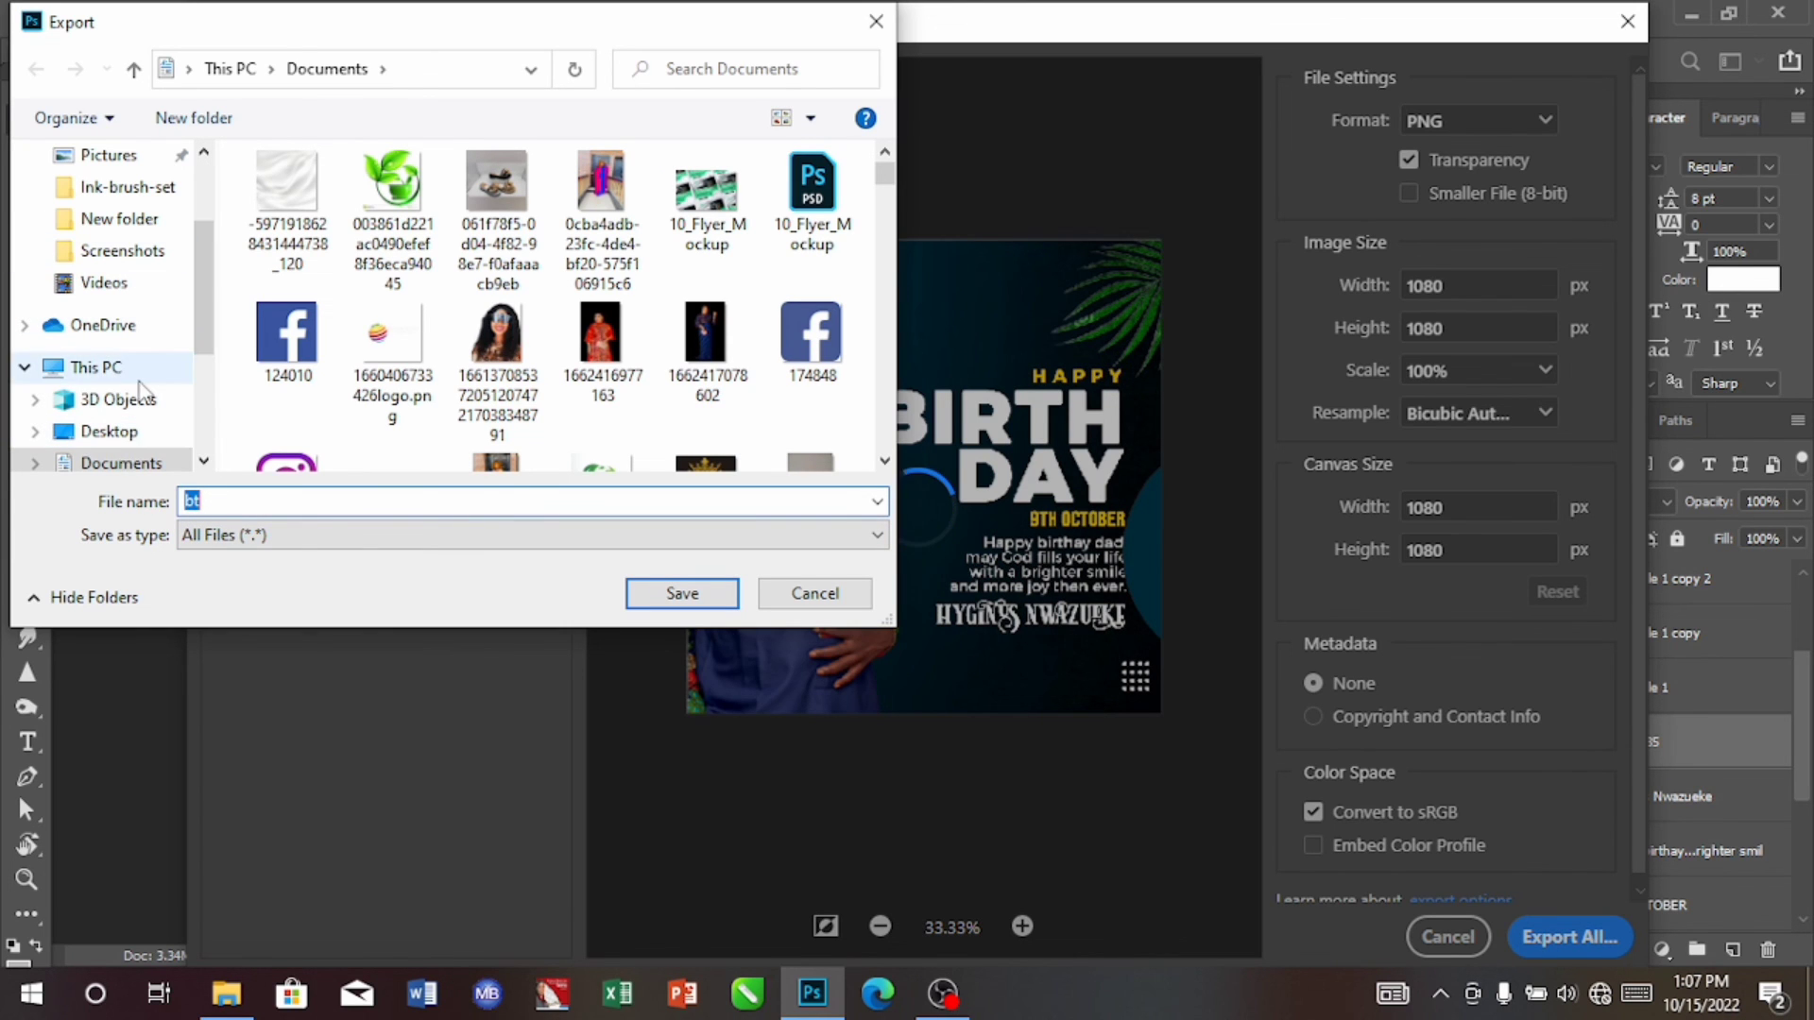
click(120, 469)
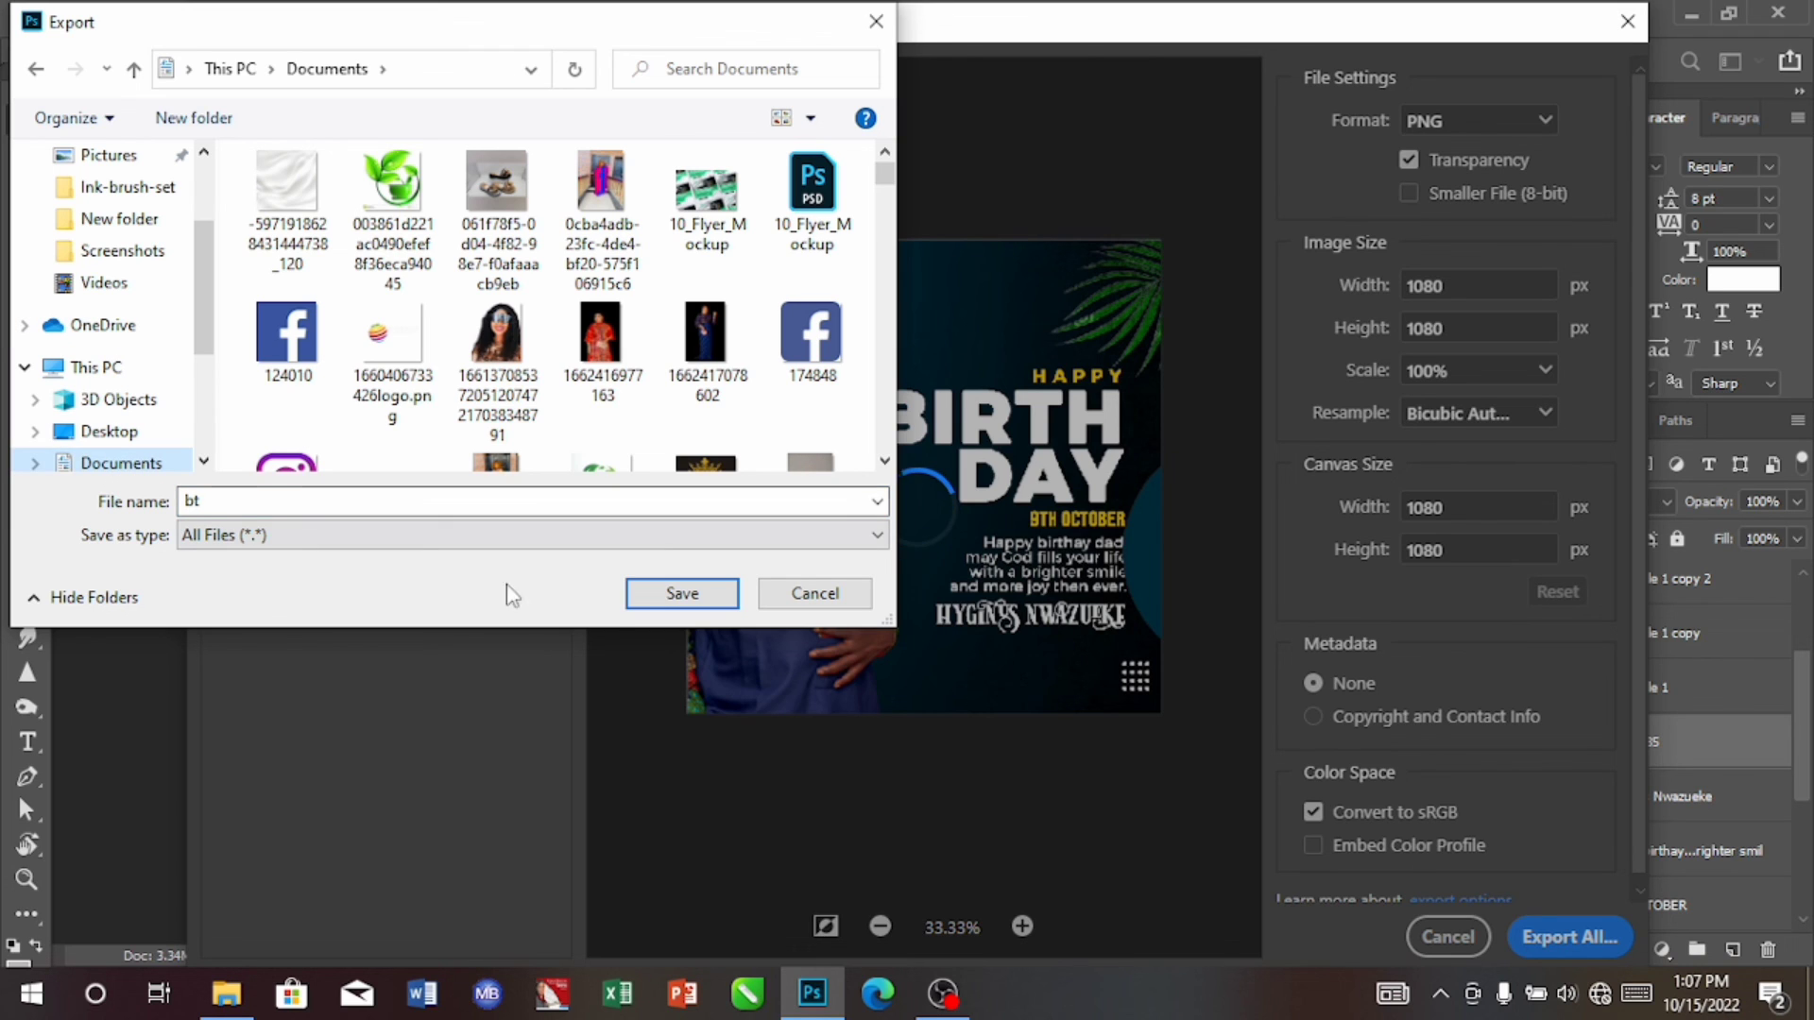
click(682, 593)
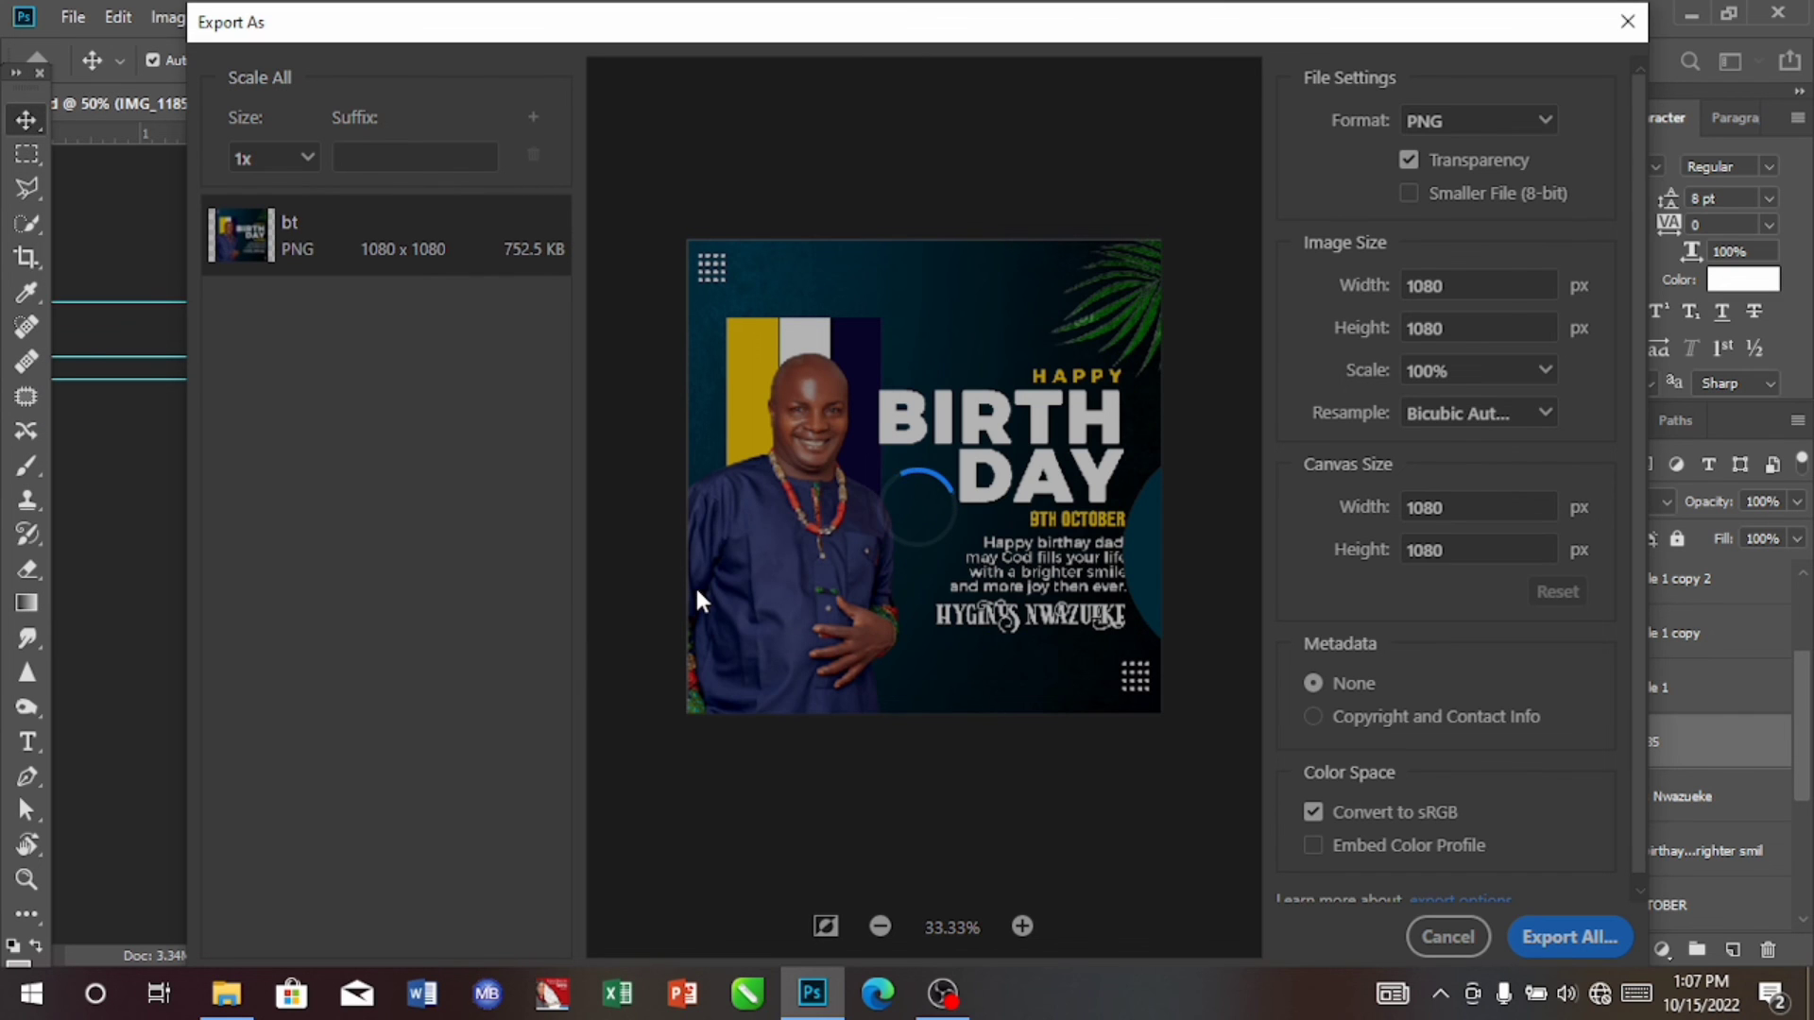